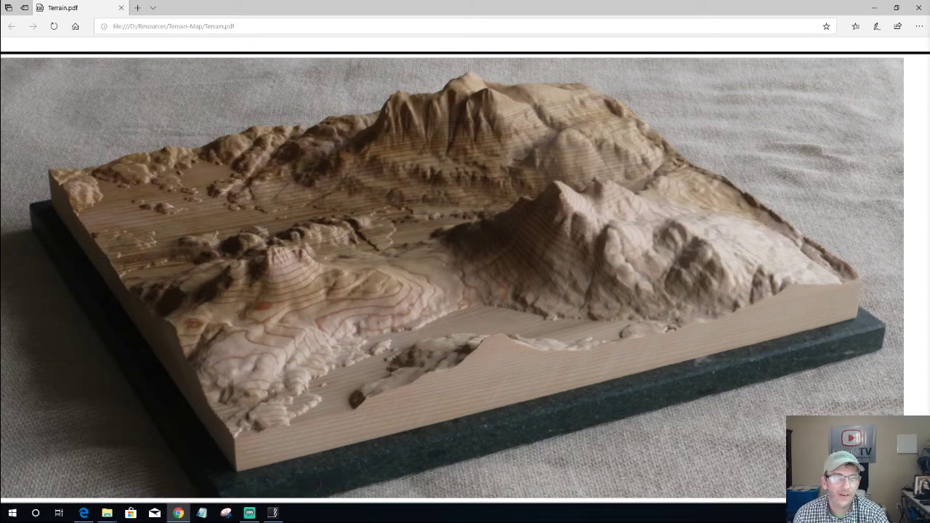
Minimise the terrain PDF, close the Terrain-Map and USB Drive windows, and return to TopoTopo.
{"action": "left_click", "coordinate": [875, 7]}
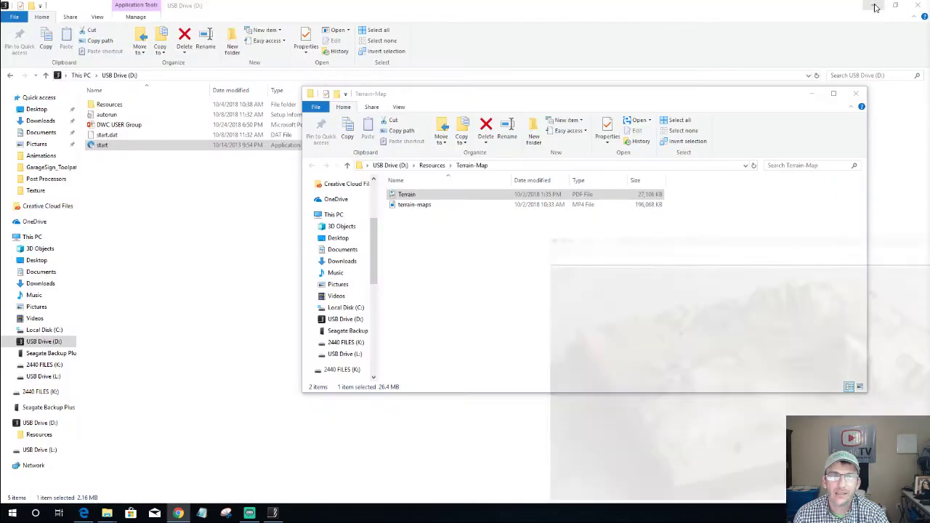
{"action": "left_click", "coordinate": [856, 94]}
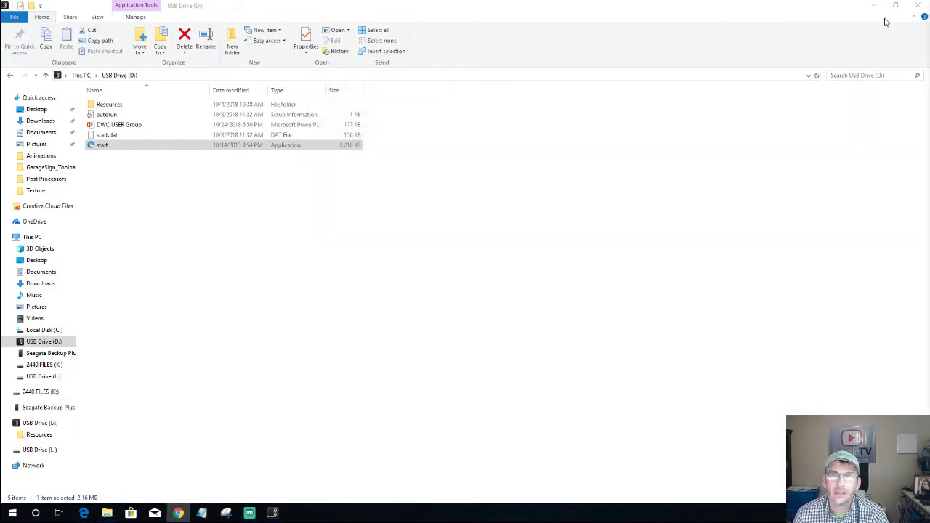
{"action": "left_click", "coordinate": [919, 6]}
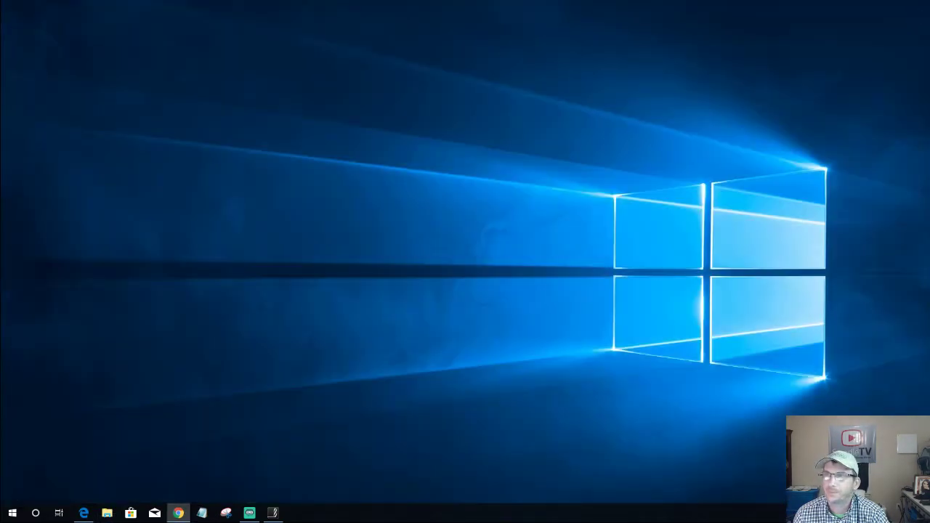
{"action": "key", "text": "alt+Tab"}
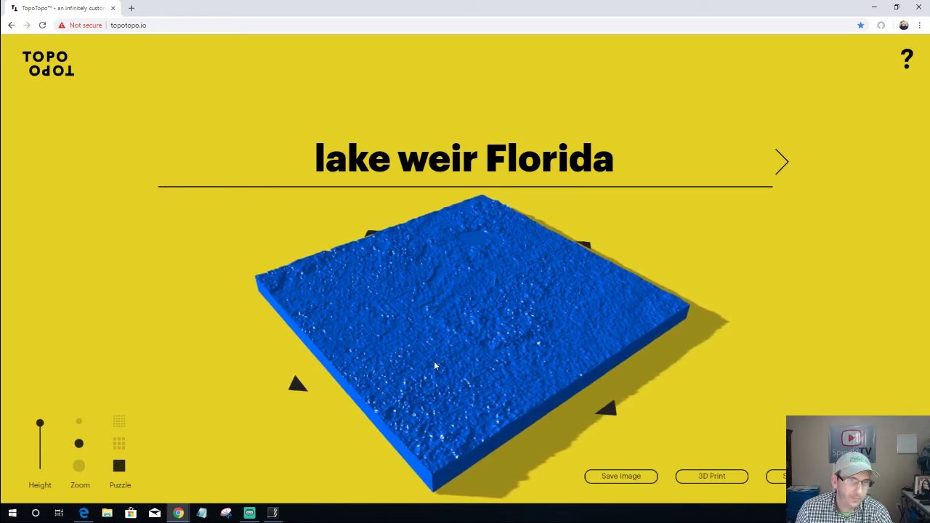
Tilt the terrain top-down and back, then delete the 'lake weir Florida' title.
{"action": "left_click_drag", "start_coordinate": [435, 365], "coordinate": [442, 318]}
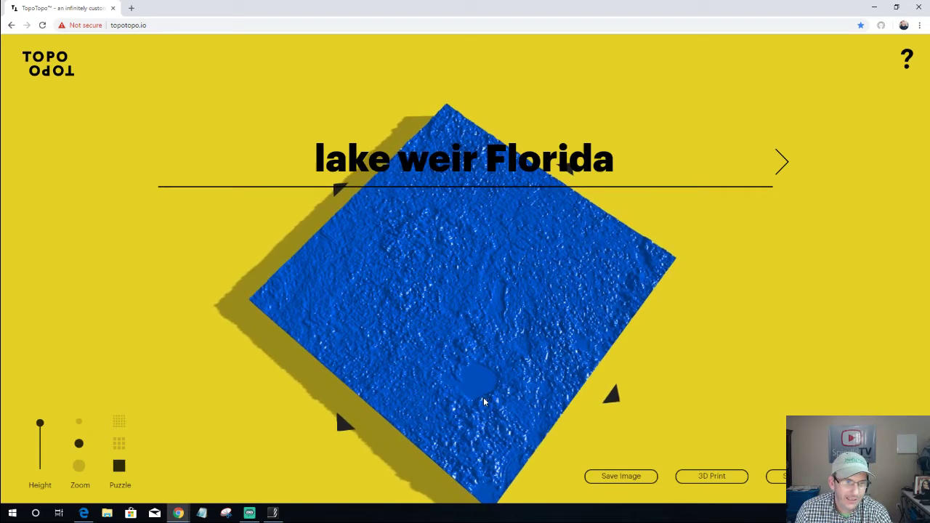
{"action": "left_click_drag", "start_coordinate": [483, 402], "coordinate": [511, 378]}
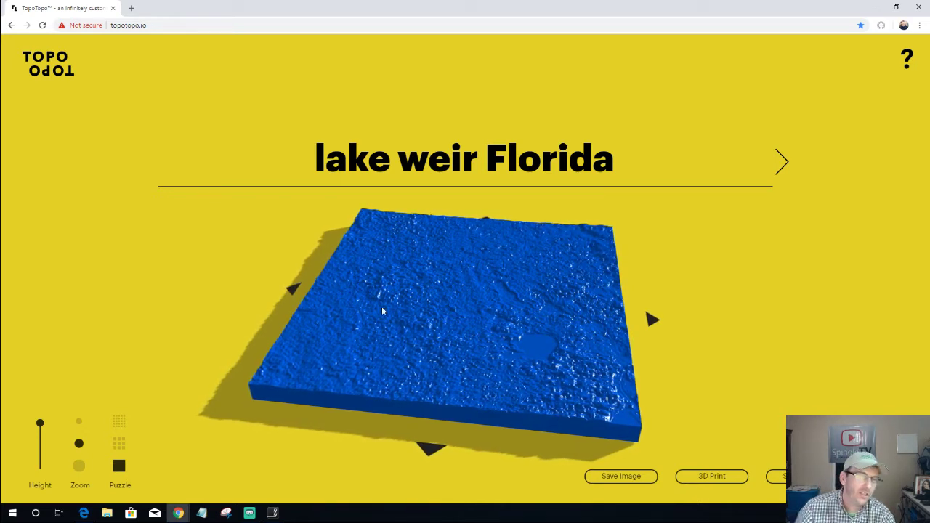
{"action": "left_click_drag", "start_coordinate": [315, 158], "coordinate": [615, 162]}
{"action": "key", "text": "BackSpace"}
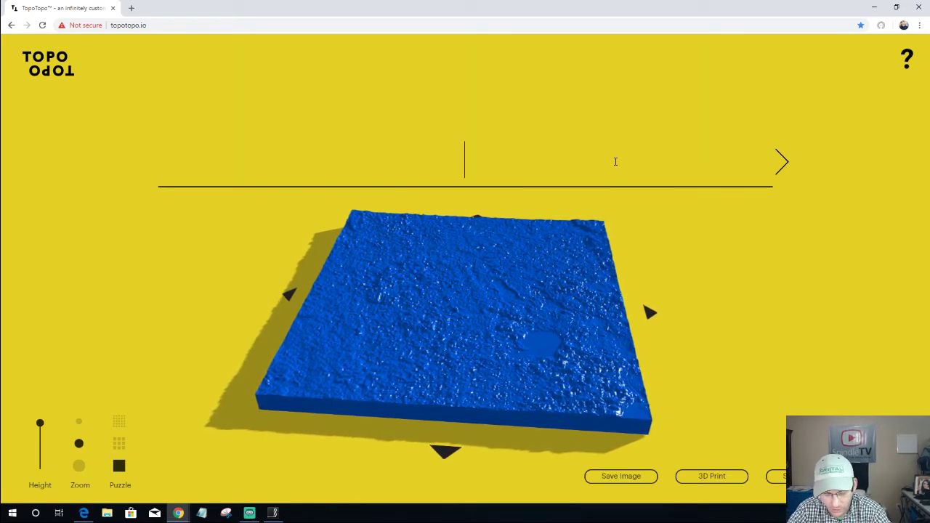
Load the 'Gainesville, Georgia' terrain at medium zoom with lowered height, then clear its title.
{"action": "type", "text": "Gaine"}
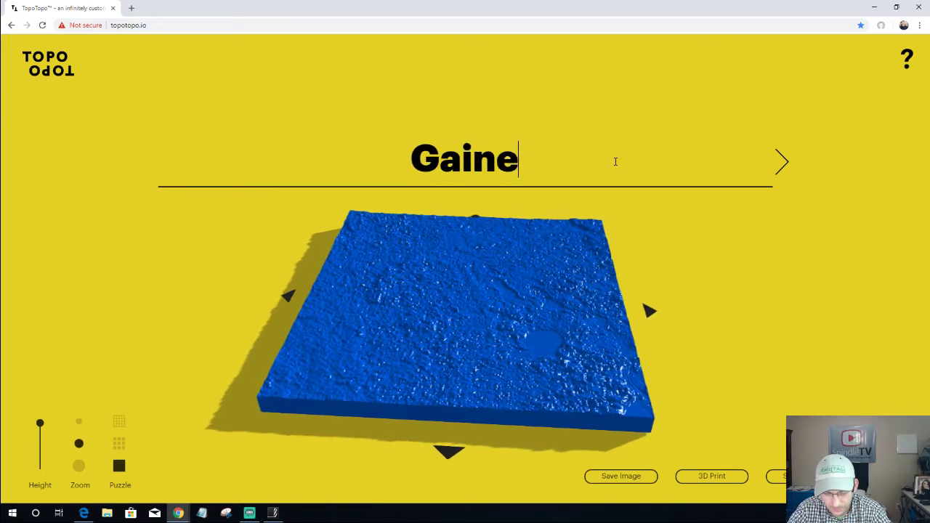
{"action": "type", "text": "sville"}
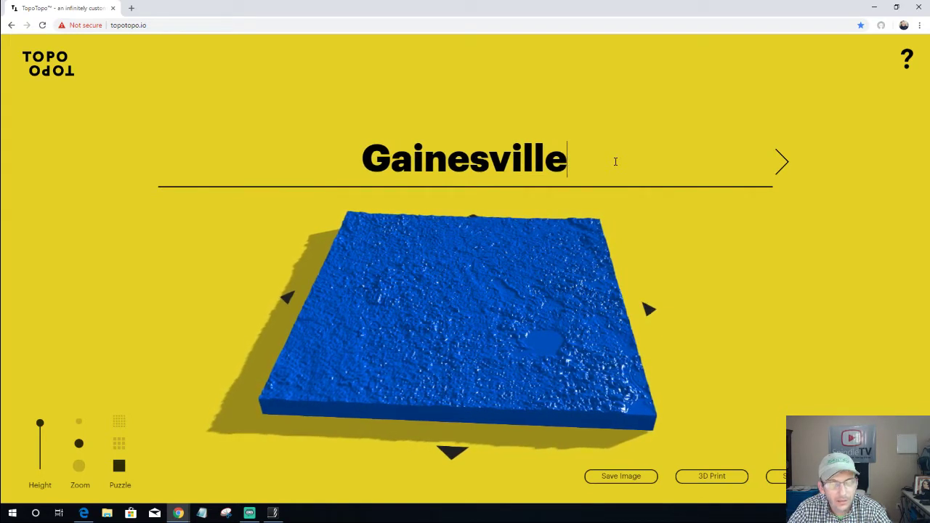
{"action": "type", "text": ", Ge"}
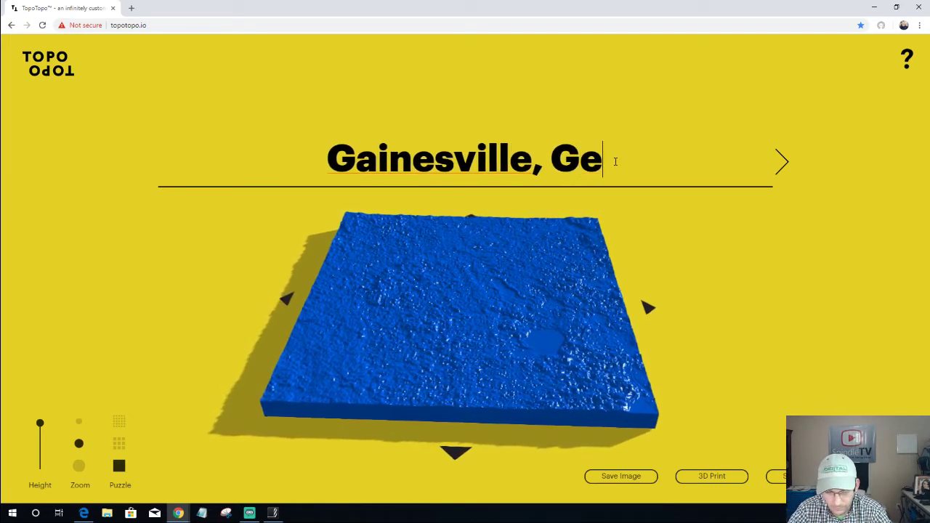
{"action": "type", "text": "org"}
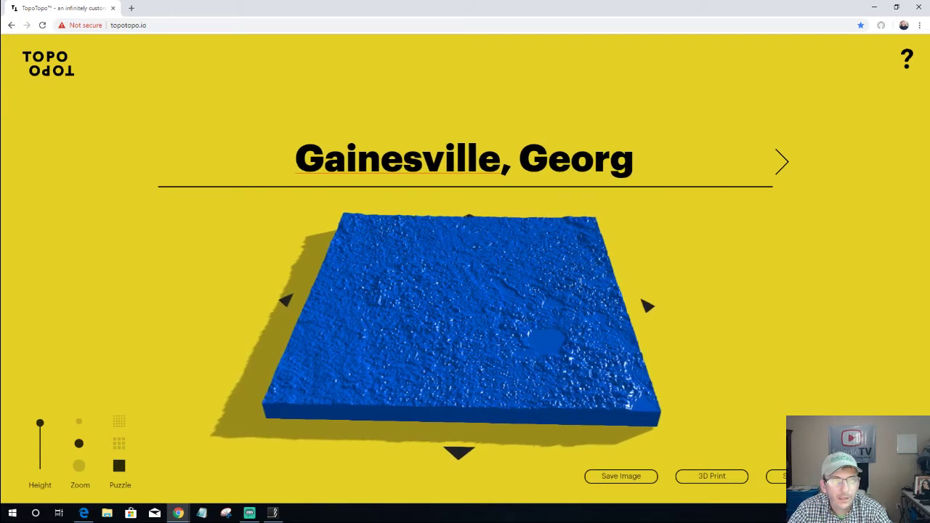
{"action": "type", "text": "ia"}
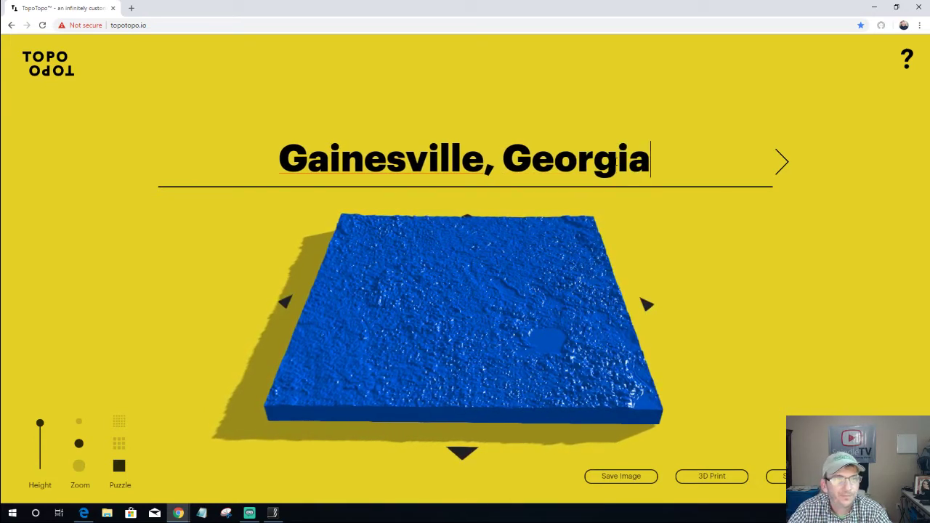
{"action": "key", "text": "Return"}
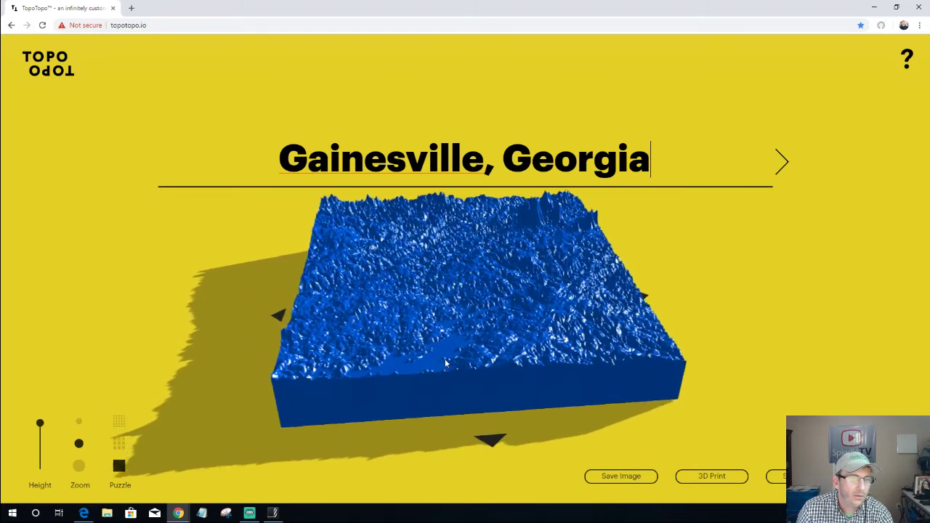
{"action": "left_click", "coordinate": [79, 444]}
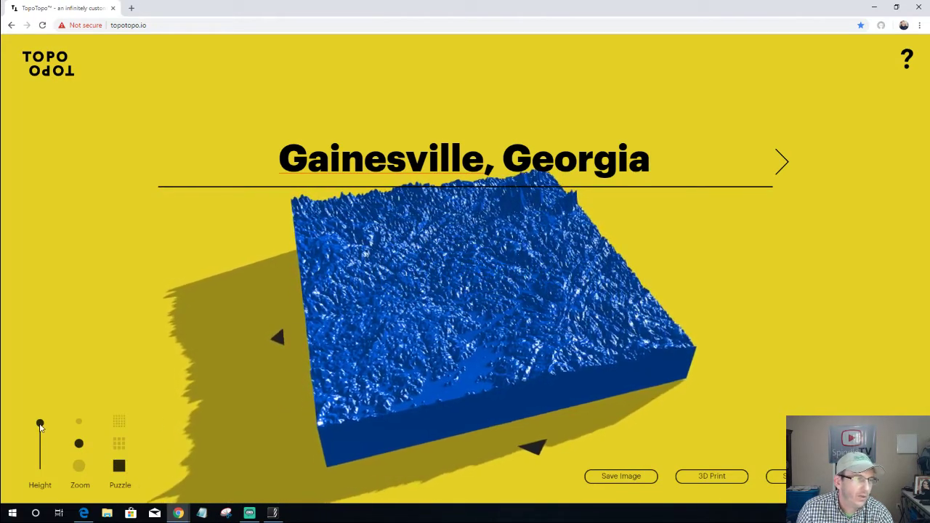
{"action": "left_click_drag", "start_coordinate": [39, 431], "coordinate": [52, 450]}
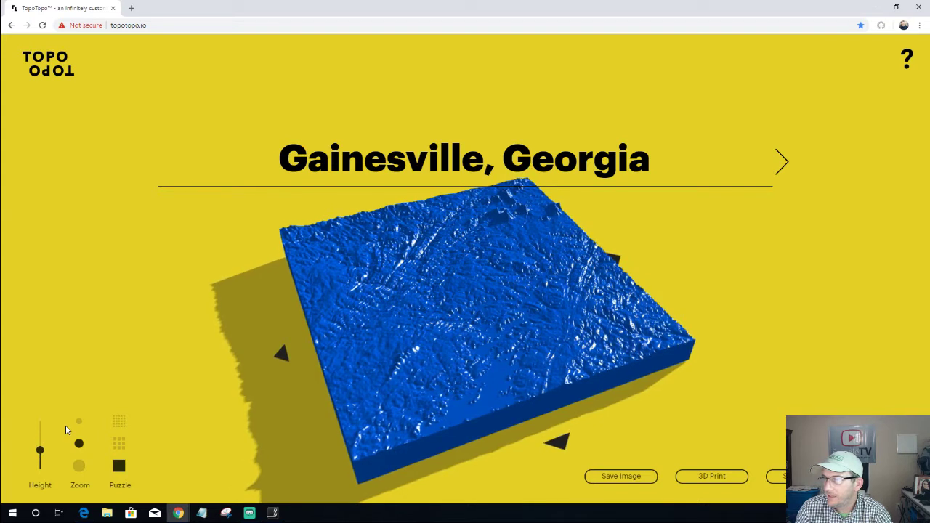
{"action": "left_click", "coordinate": [284, 158]}
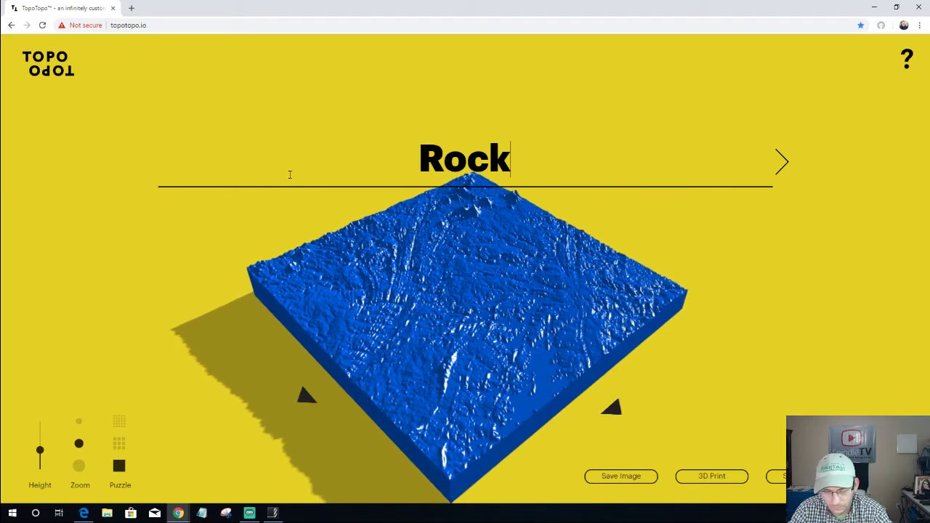
Load the 'Rocky Mountains' terrain and flatten it to the lowest height.
{"action": "type", "text": "y"}
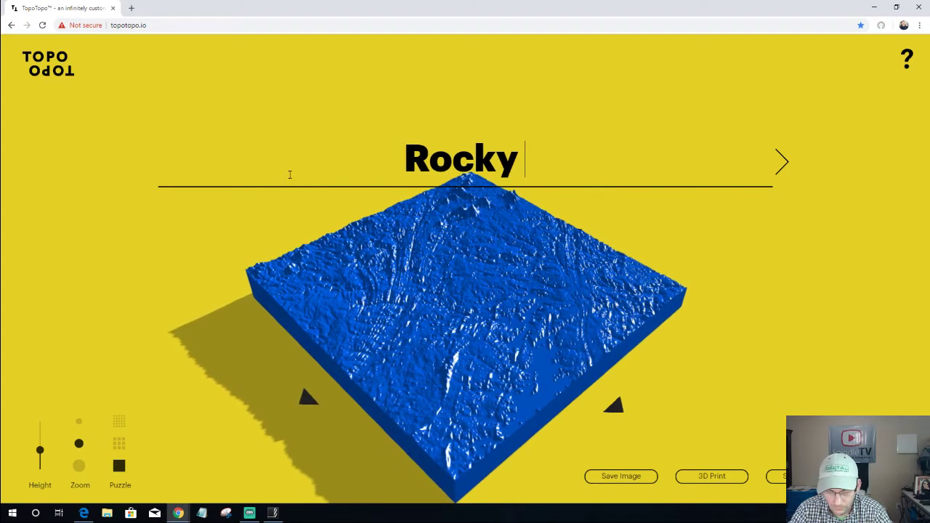
{"action": "type", "text": " Mountains"}
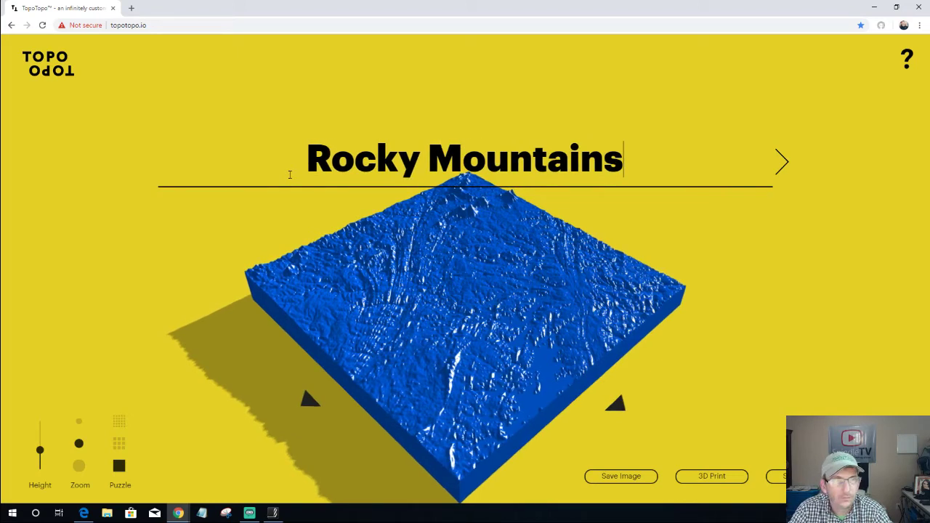
{"action": "key", "text": "Return"}
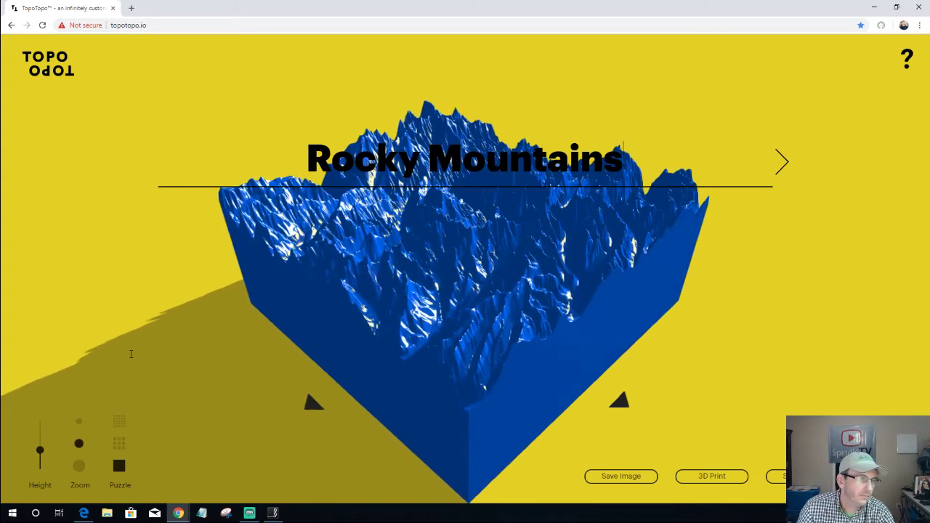
{"action": "left_click_drag", "start_coordinate": [40, 452], "coordinate": [40, 463]}
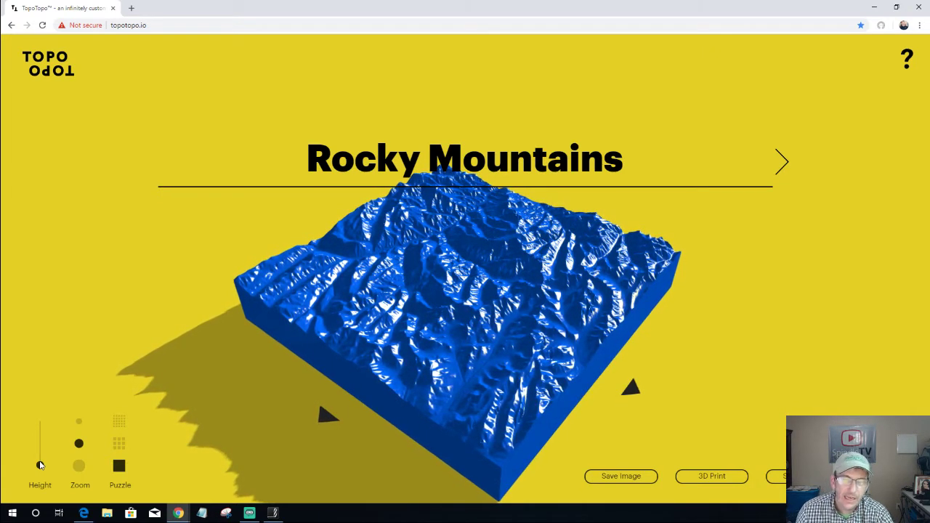
Download the terrain model, allowing multiple files, and select the title for replacement.
{"action": "left_click", "coordinate": [629, 484]}
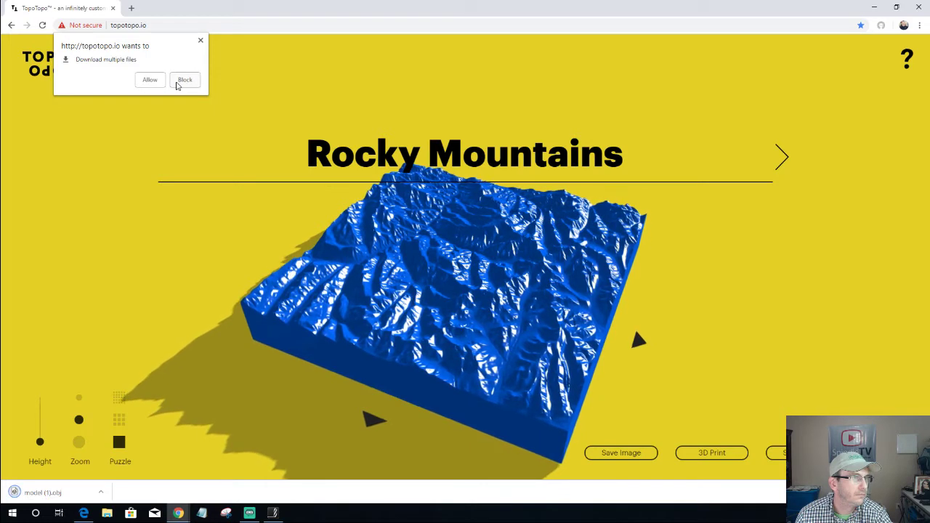
{"action": "left_click", "coordinate": [159, 82]}
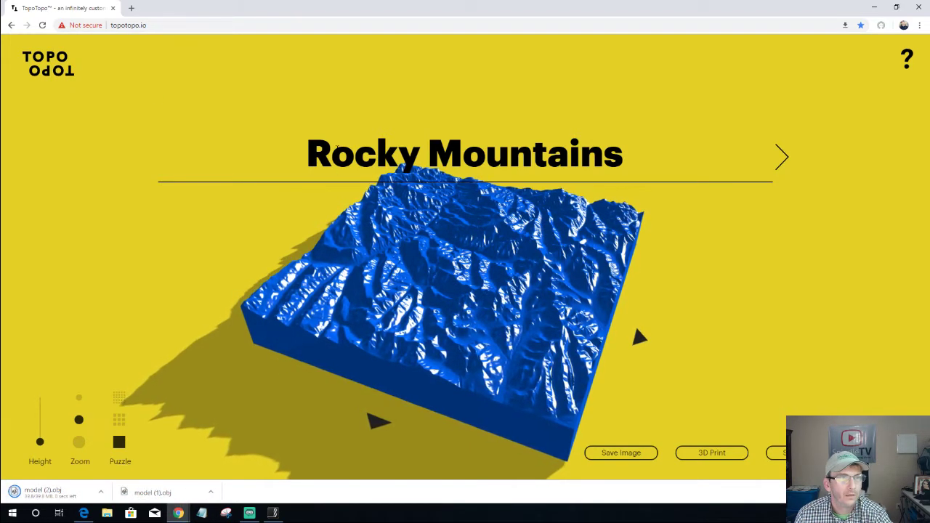
{"action": "left_click_drag", "start_coordinate": [309, 154], "coordinate": [629, 120]}
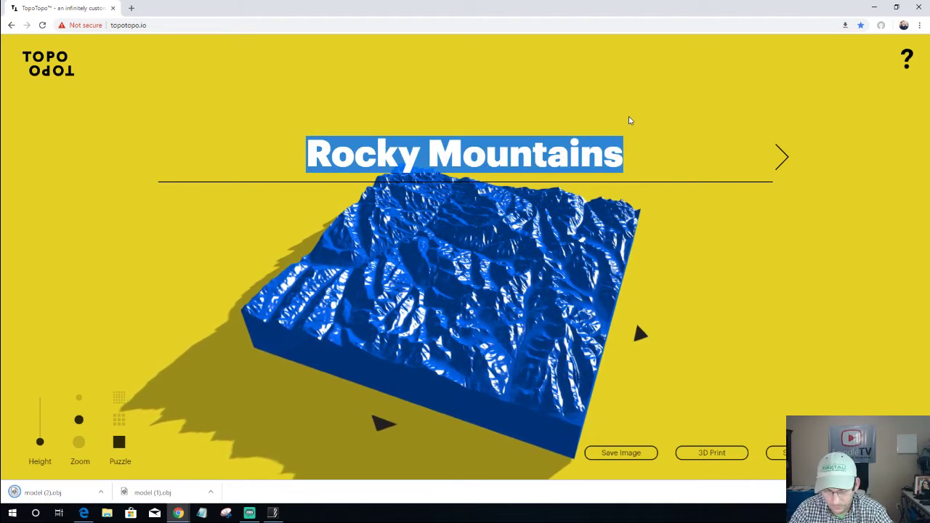
Load the 'Colorado, Springs, CO' terrain and retitle it 'Colorado Springs, Co'.
{"action": "type", "text": "ColorA"}
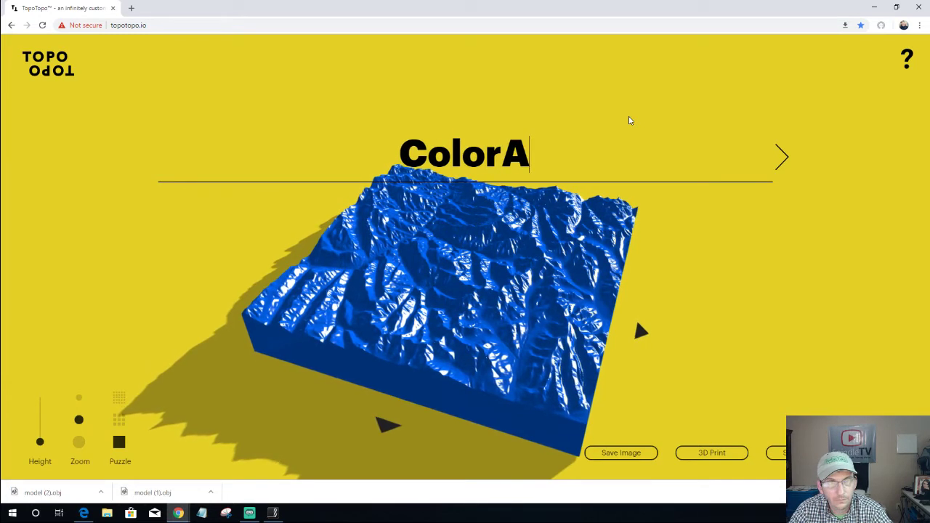
{"action": "key", "text": "BackSpace"}
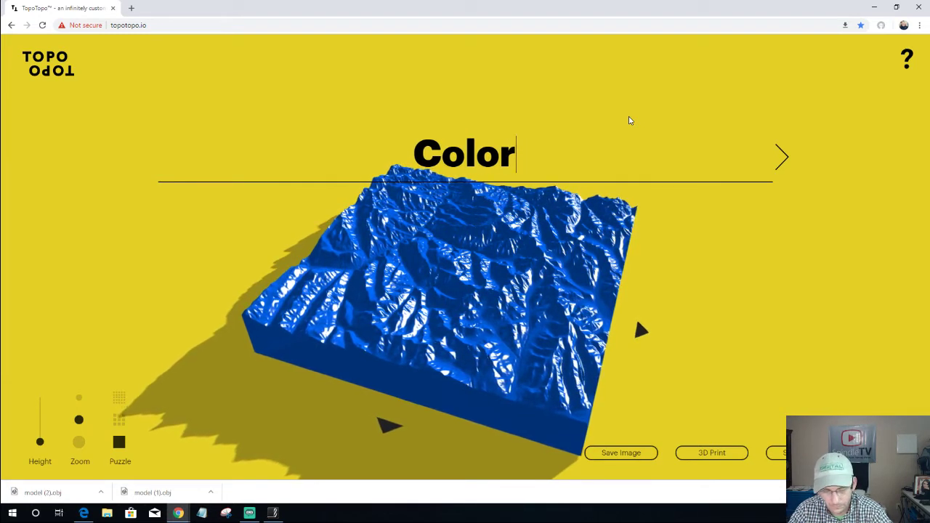
{"action": "type", "text": "ado,"}
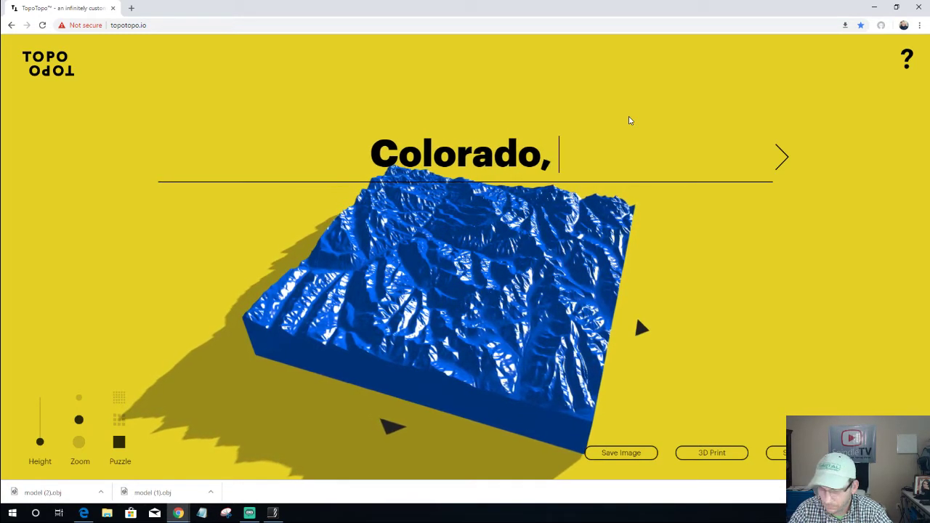
{"action": "type", "text": " Sprin"}
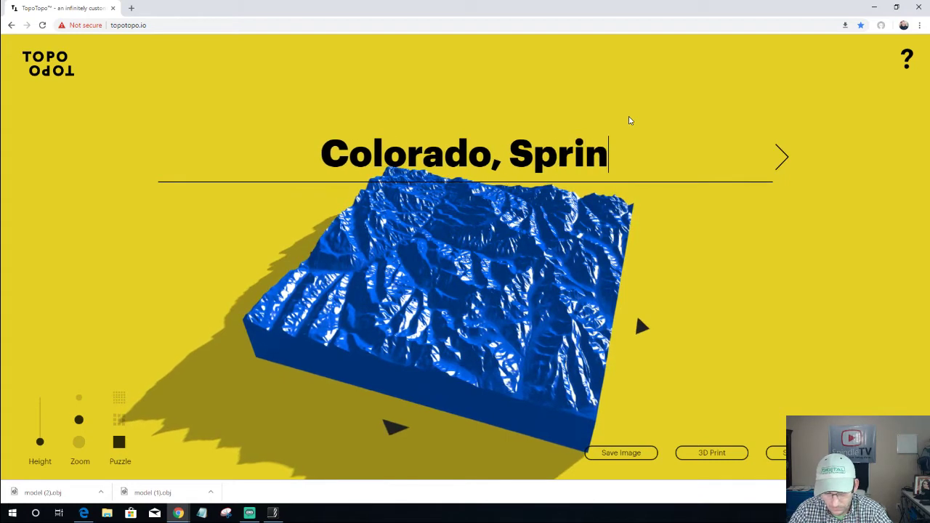
{"action": "type", "text": "gs, CO"}
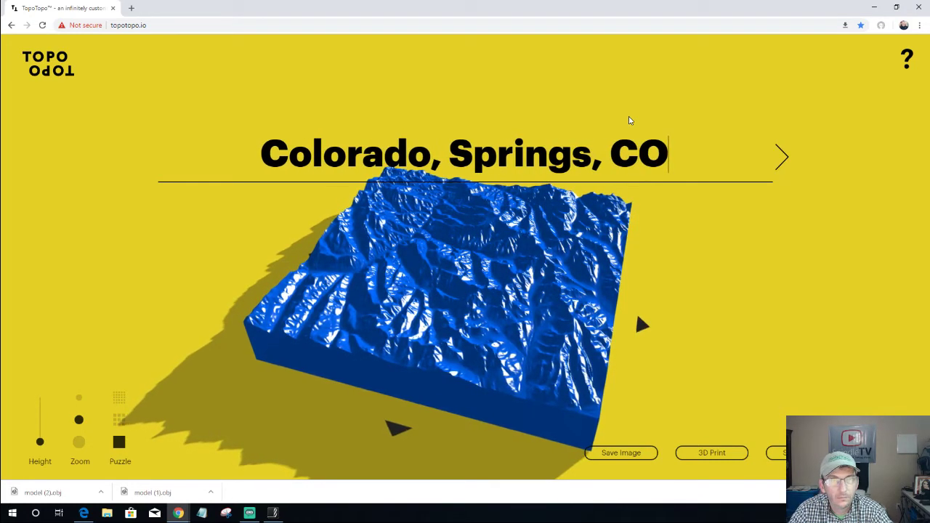
{"action": "key", "text": "Return"}
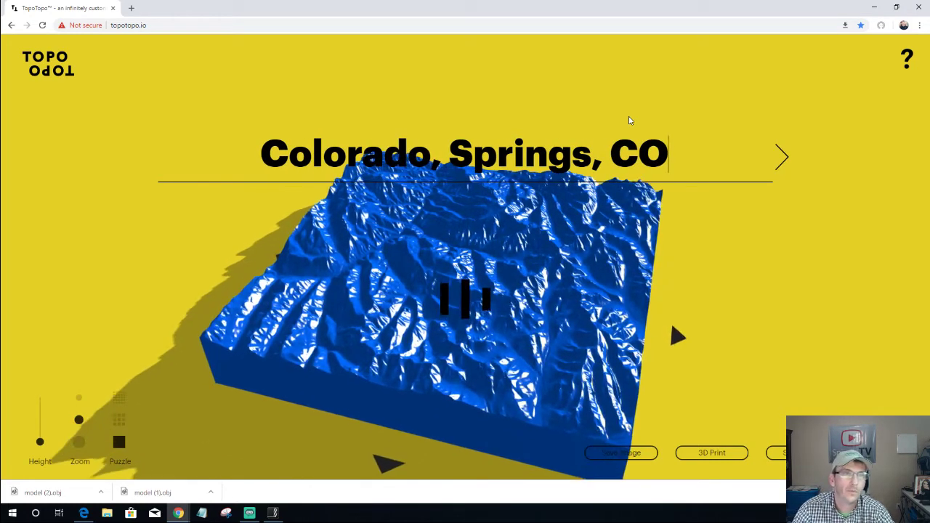
{"action": "left_click", "coordinate": [438, 163]}
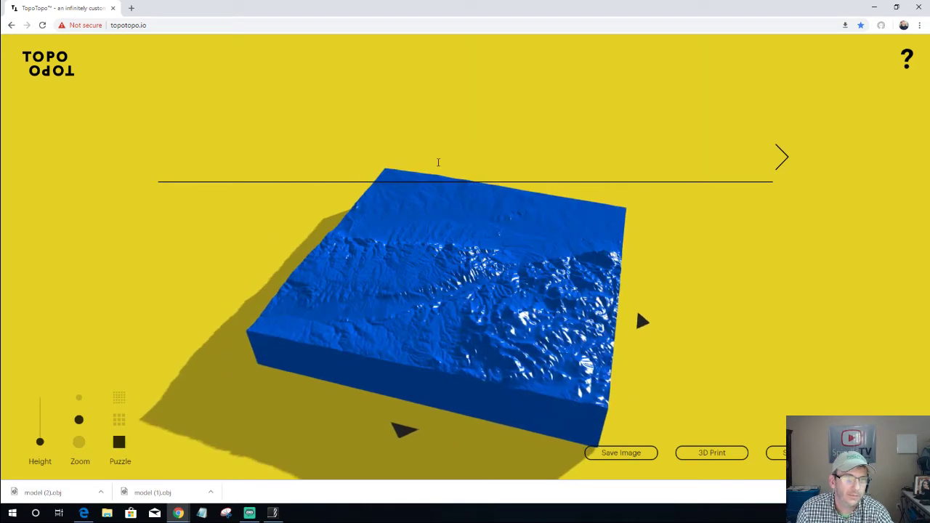
{"action": "type", "text": "C"}
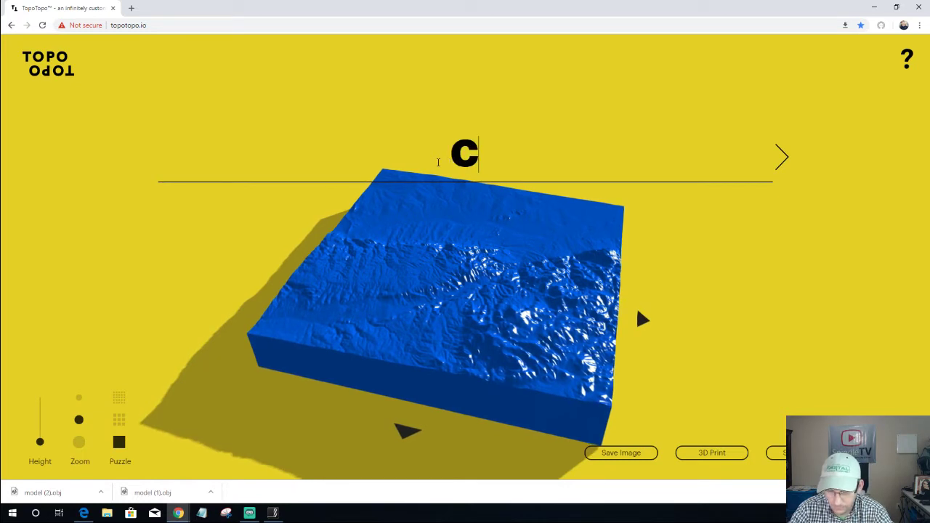
{"action": "type", "text": "olo"}
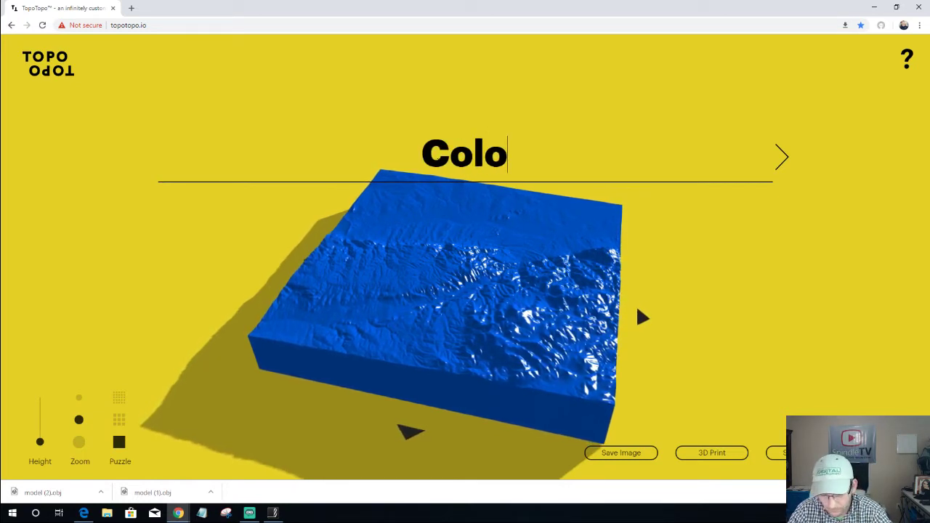
{"action": "type", "text": "rado S"}
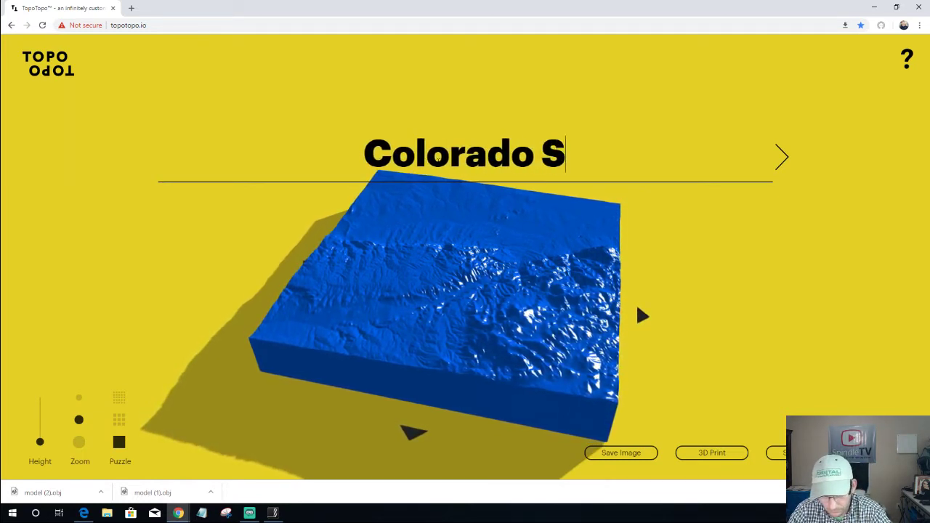
{"action": "type", "text": "prings, "}
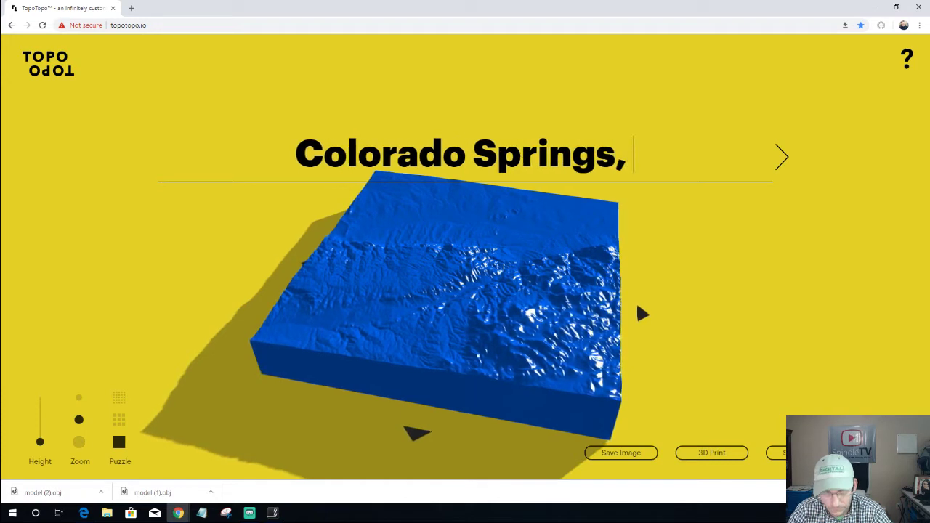
{"action": "type", "text": "Co"}
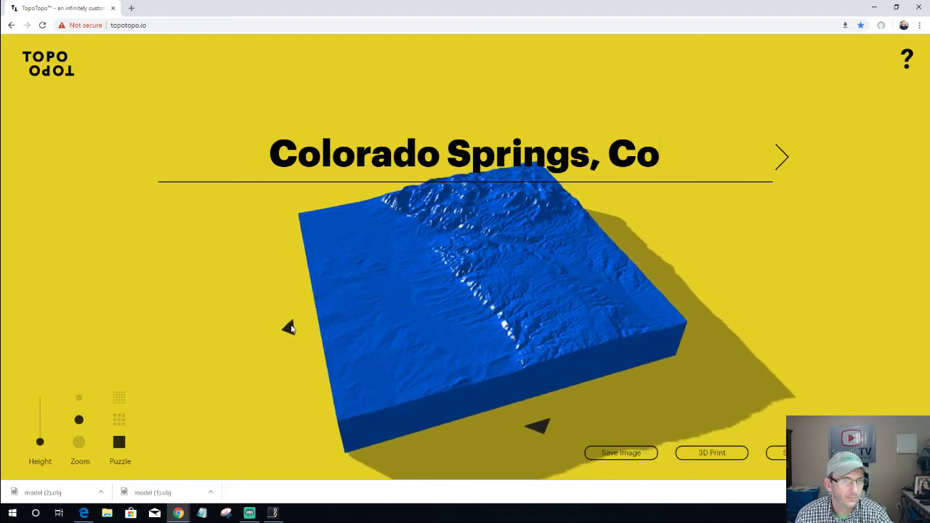
Turn the Colorado Springs terrain to another side, then close the browser.
{"action": "left_click", "coordinate": [289, 325]}
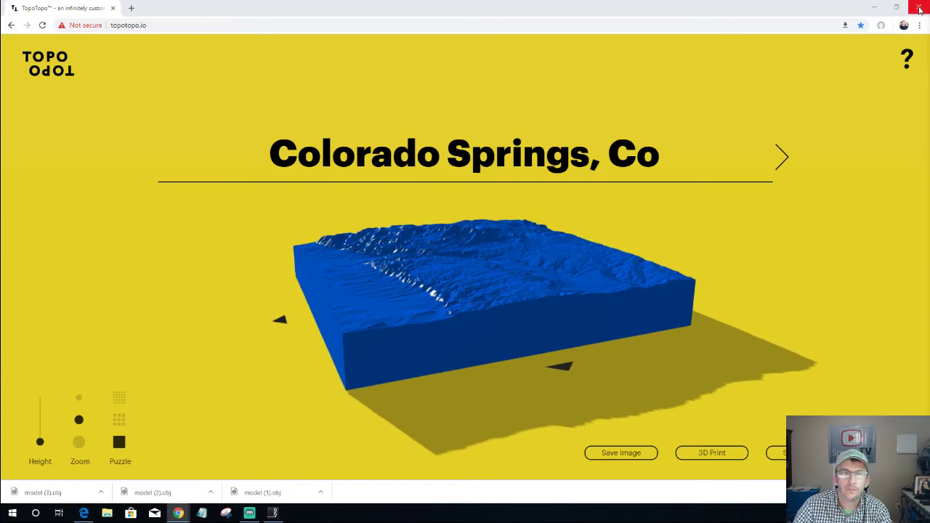
{"action": "left_click", "coordinate": [920, 9]}
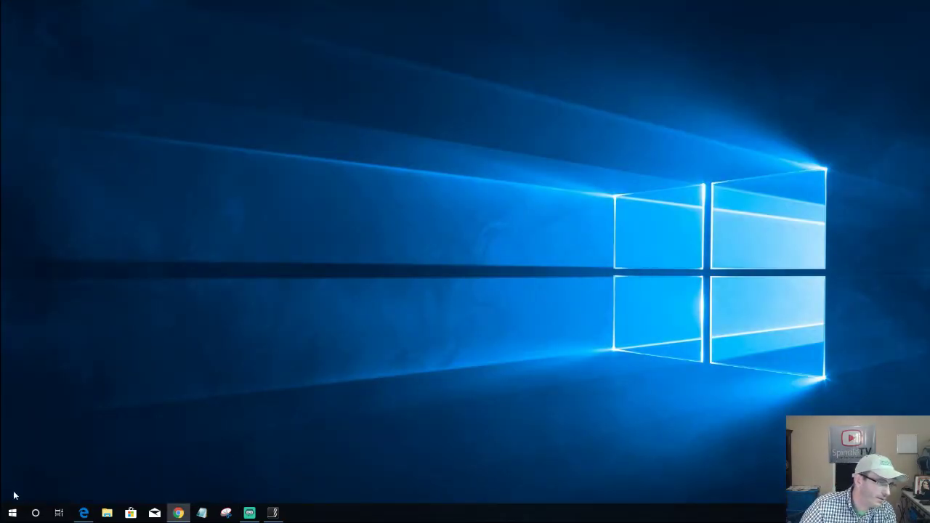
Launch VCarve Pro 9.0 from its folder in the Start menu's app list.
{"action": "left_click", "coordinate": [11, 514]}
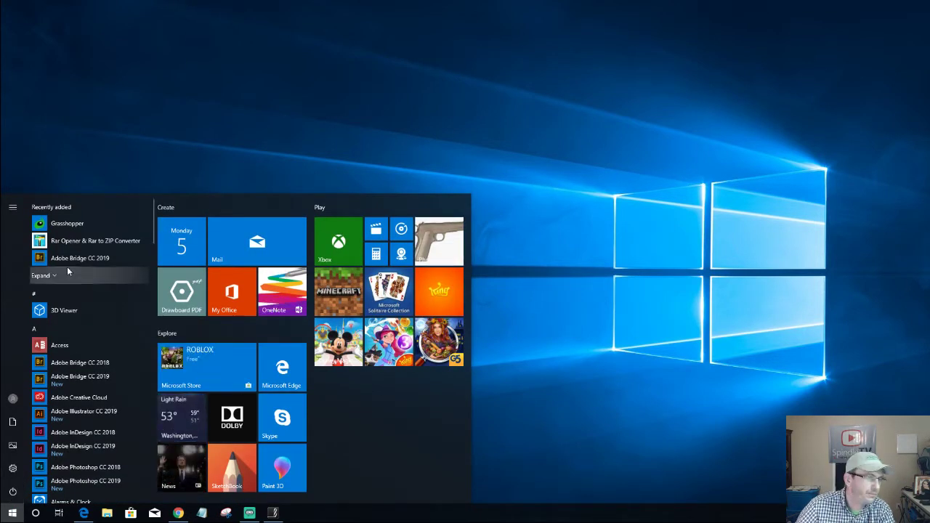
{"action": "scroll", "coordinate": [100, 350], "scroll_direction": "down", "scroll_amount": 10}
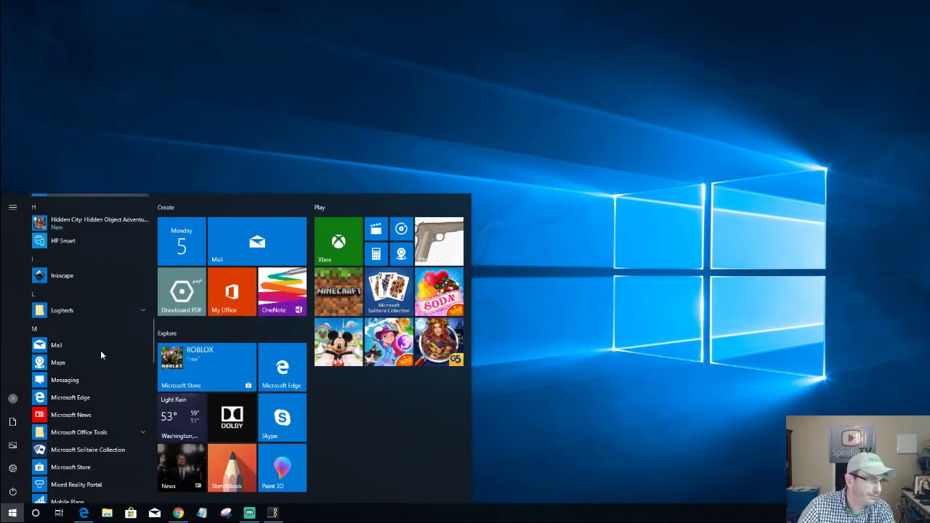
{"action": "scroll", "coordinate": [100, 350], "scroll_direction": "down", "scroll_amount": 12}
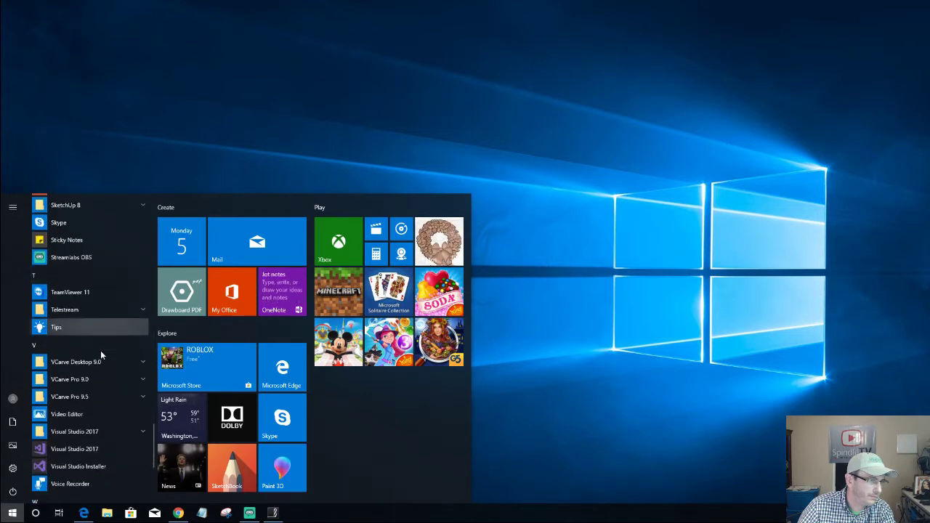
{"action": "scroll", "coordinate": [101, 350], "scroll_direction": "down", "scroll_amount": 2}
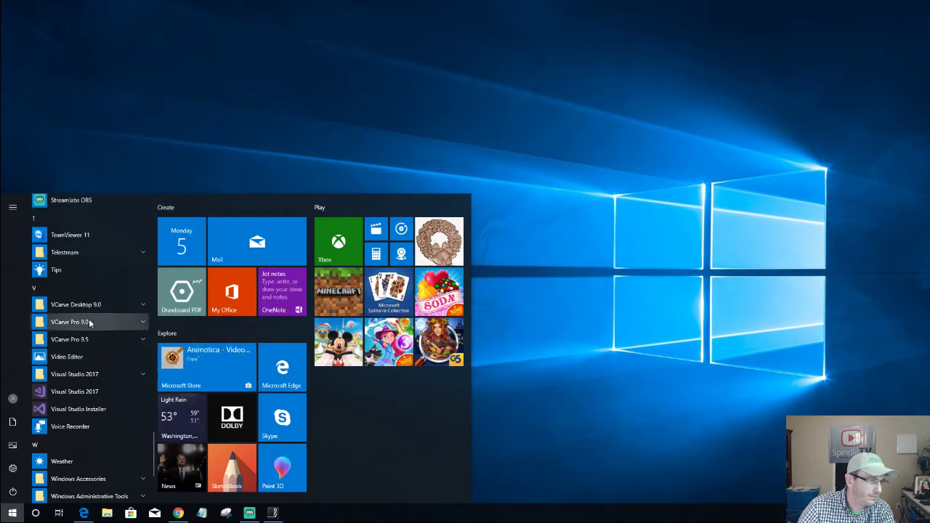
{"action": "left_click", "coordinate": [89, 323]}
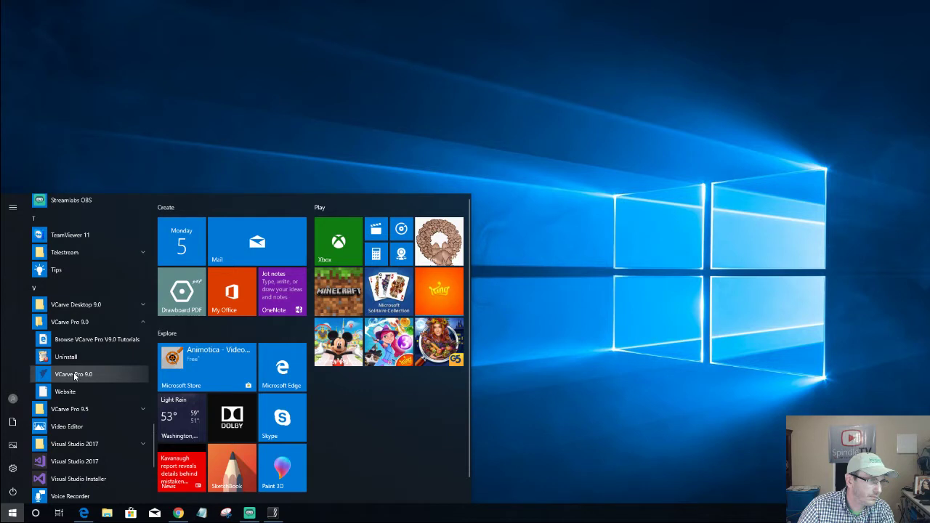
{"action": "left_click", "coordinate": [73, 375]}
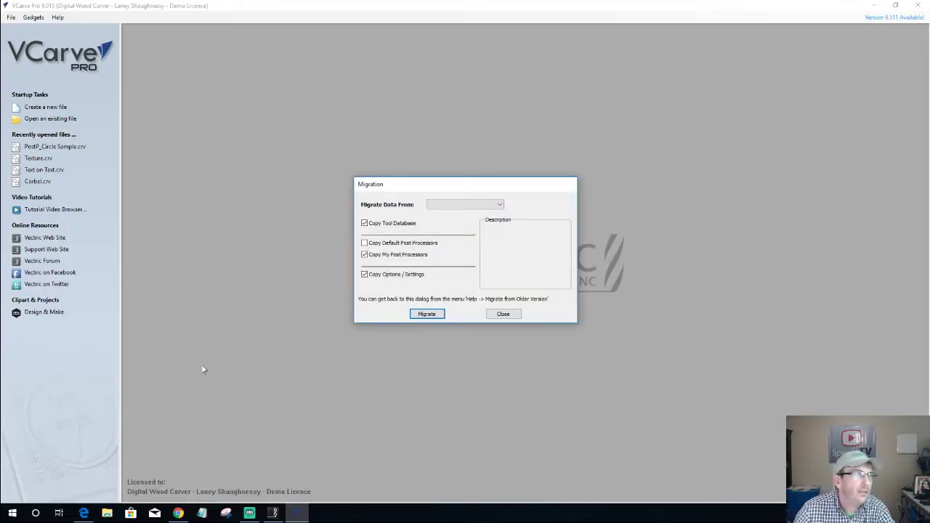
Switch to VCarve Pro 9.5, closing version 9.0 and dismissing both migration prompts.
{"action": "left_click", "coordinate": [502, 314]}
{"action": "left_click", "coordinate": [5, 516]}
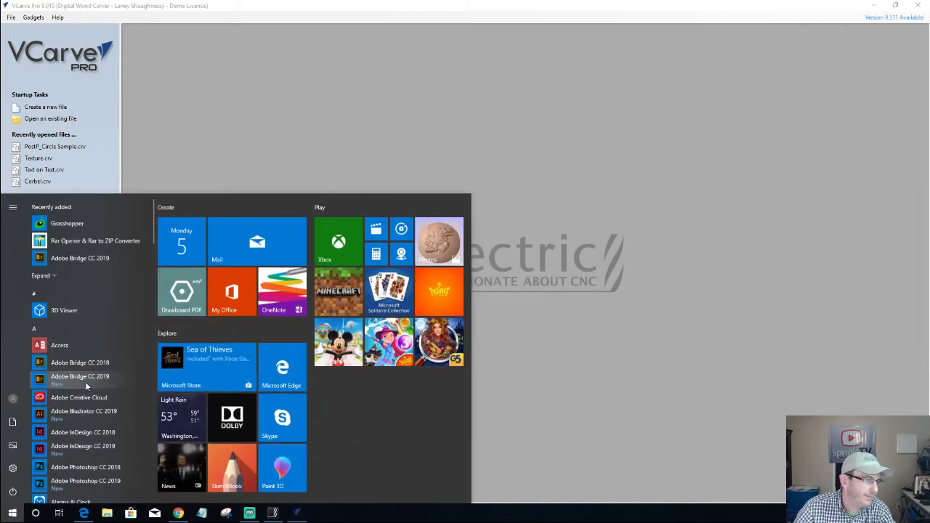
{"action": "scroll", "coordinate": [85, 382], "scroll_direction": "down", "scroll_amount": 5}
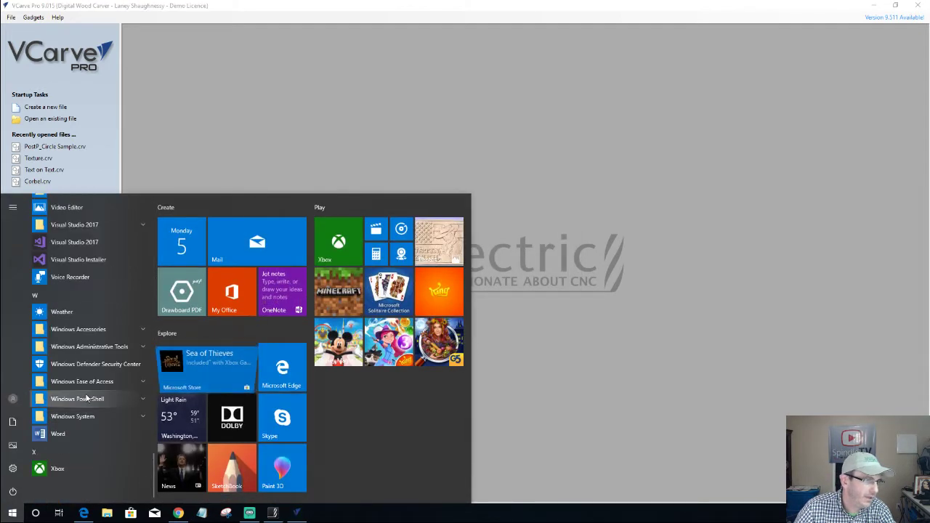
{"action": "scroll", "coordinate": [85, 392], "scroll_direction": "up", "scroll_amount": 3}
{"action": "left_click", "coordinate": [87, 283]}
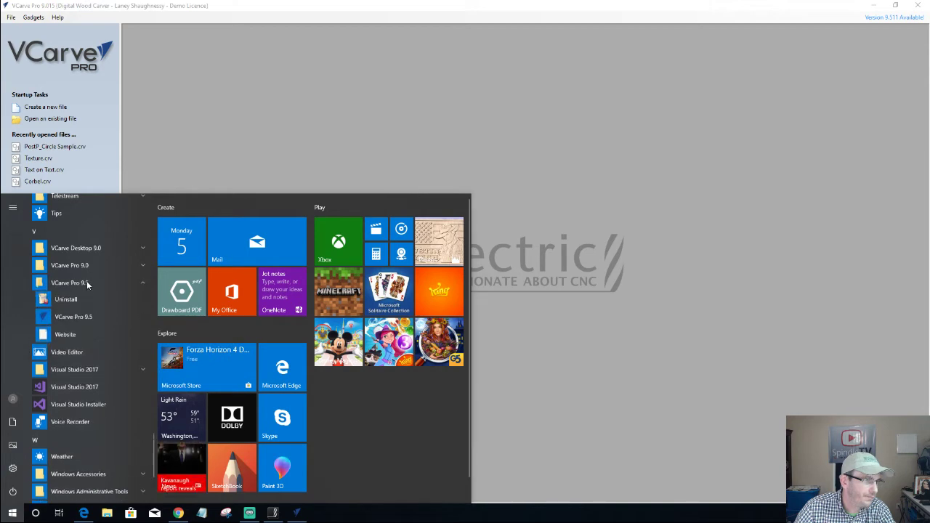
{"action": "left_click", "coordinate": [73, 318]}
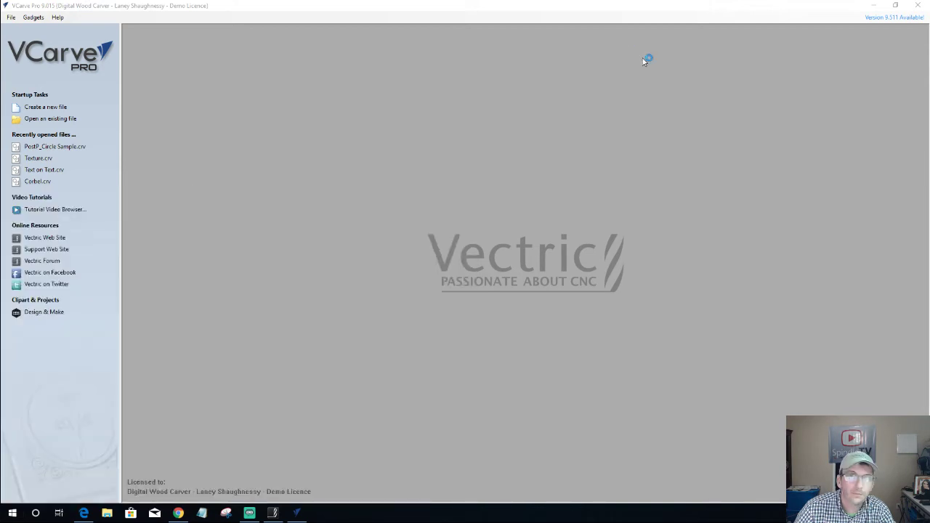
{"action": "left_click", "coordinate": [920, 6]}
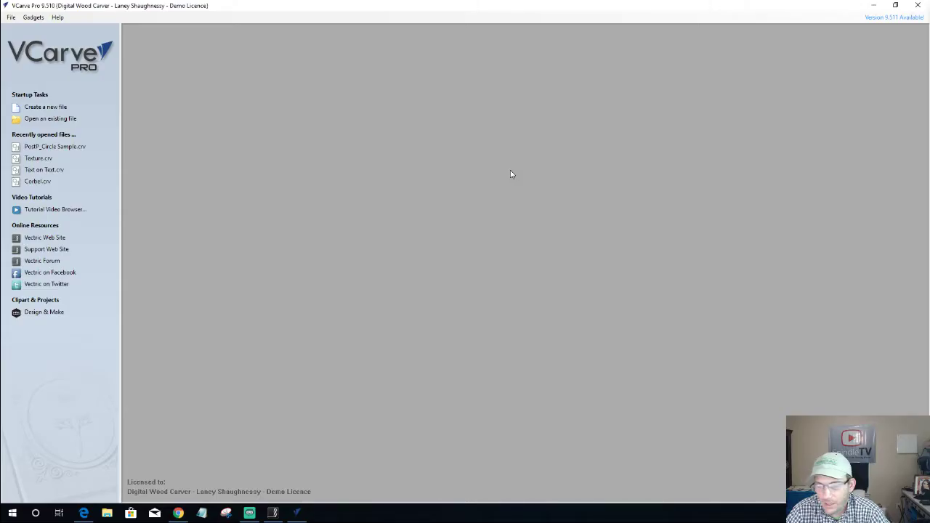
{"action": "left_click", "coordinate": [419, 315]}
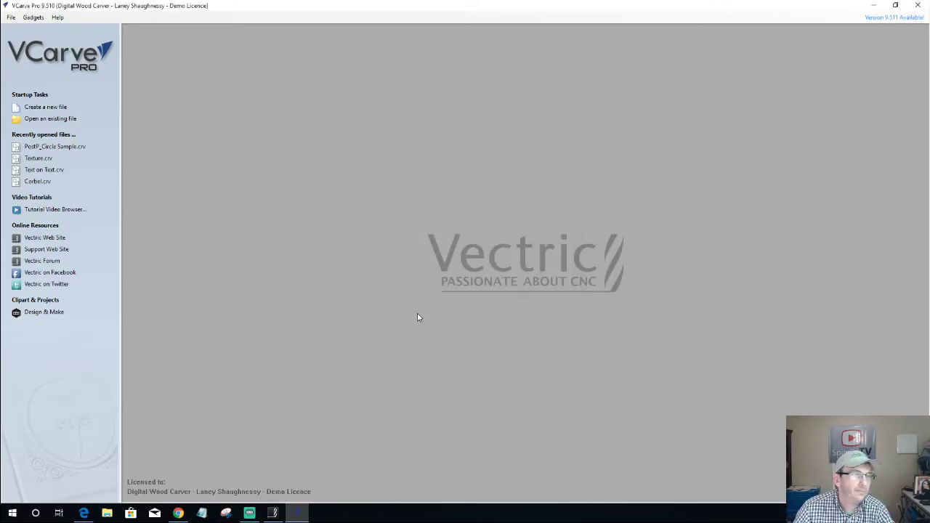
Start a new job with width 12, height 12 and material thickness 1.5 inches.
{"action": "left_click", "coordinate": [61, 107]}
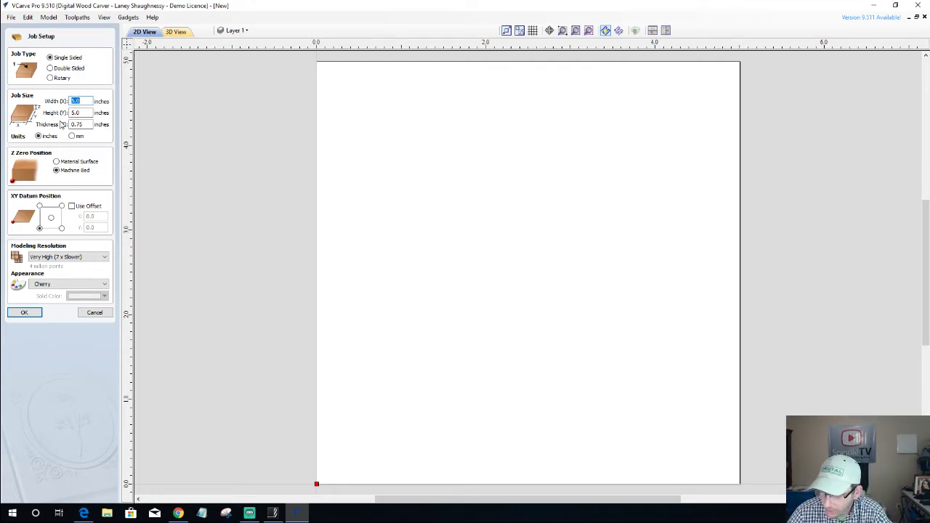
{"action": "type", "text": "12"}
{"action": "key", "text": "Tab"}
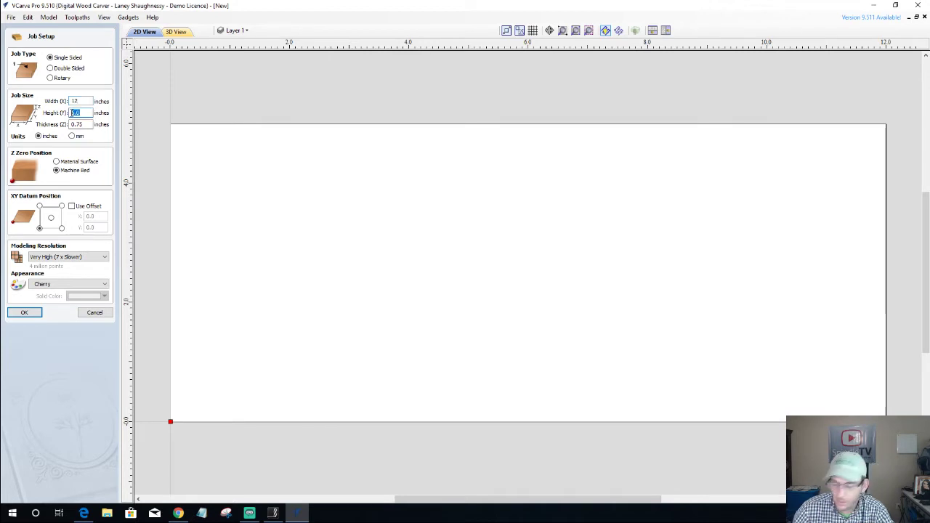
{"action": "type", "text": "12"}
{"action": "key", "text": "Tab"}
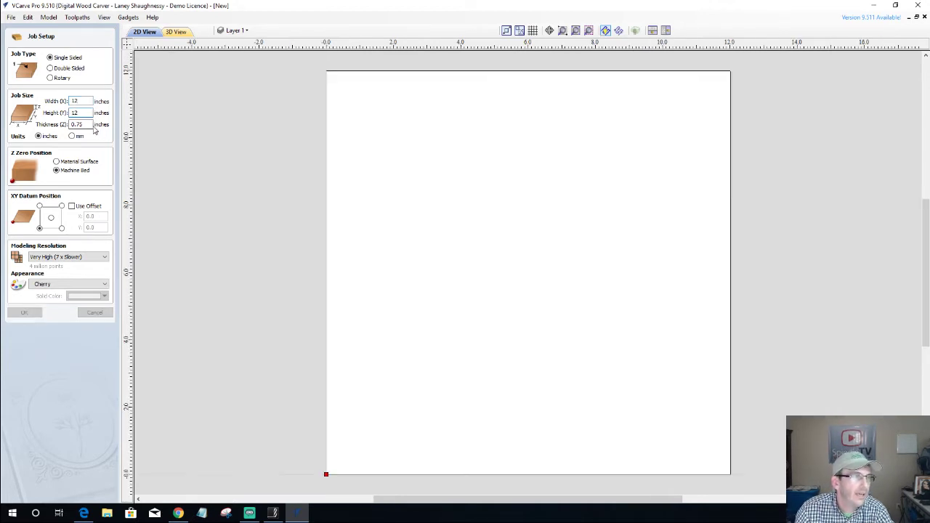
{"action": "key", "text": "Tab"}
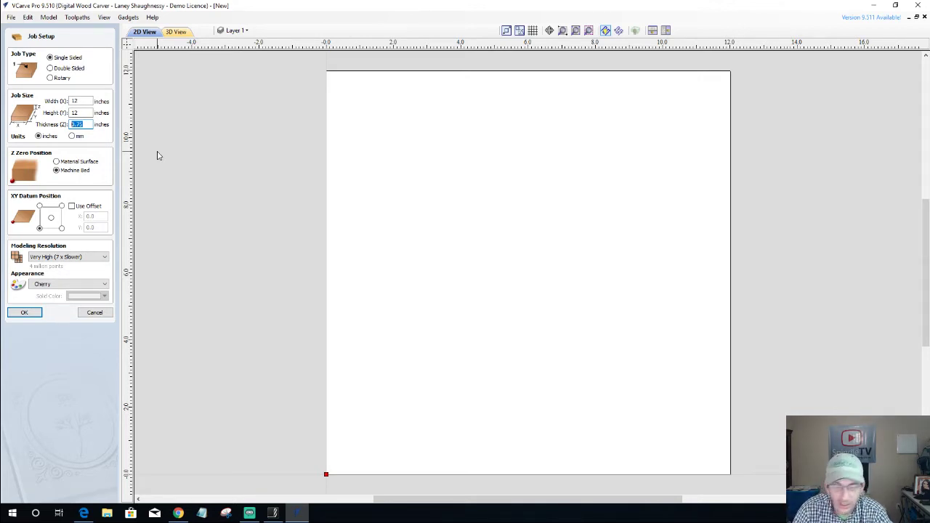
{"action": "type", "text": "1.5"}
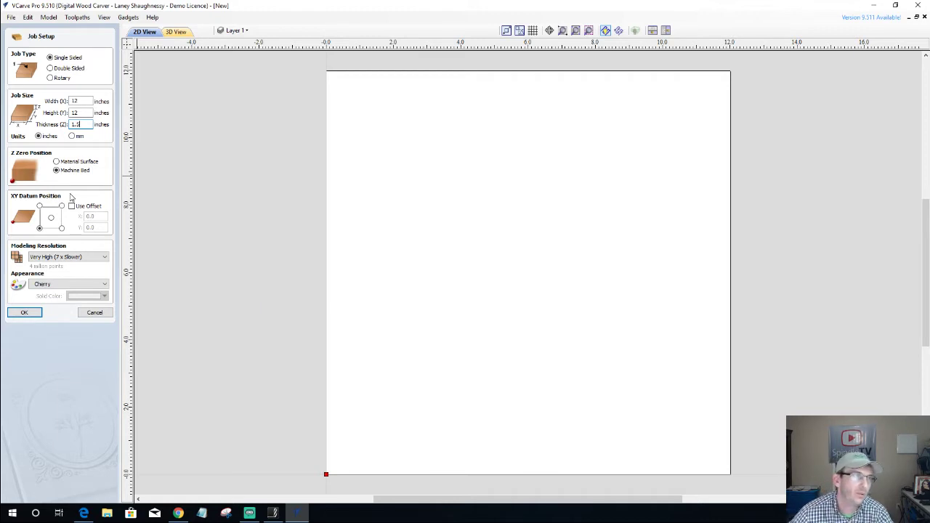
Confirm the 12 × 12 × 1.5-inch job to open its blank drawing sheet.
{"action": "left_click", "coordinate": [25, 313]}
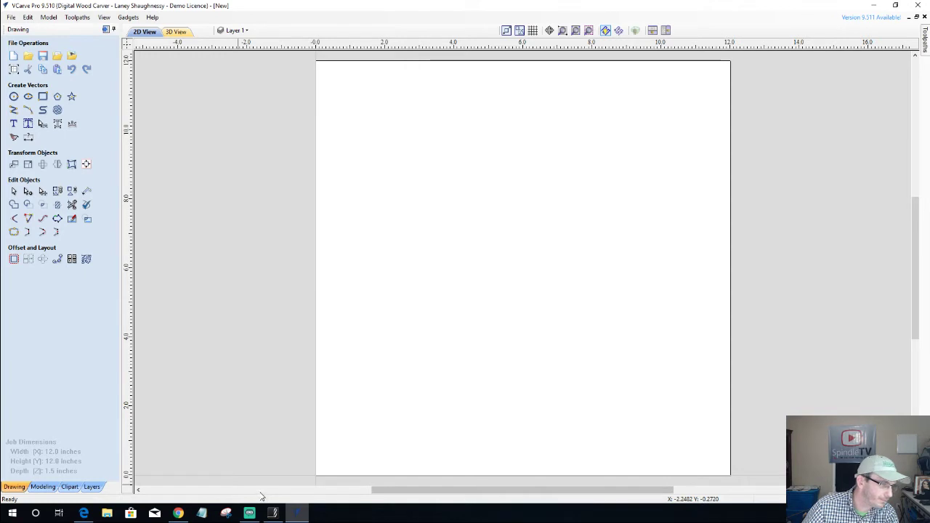
{"action": "mouse_move", "coordinate": [178, 514]}
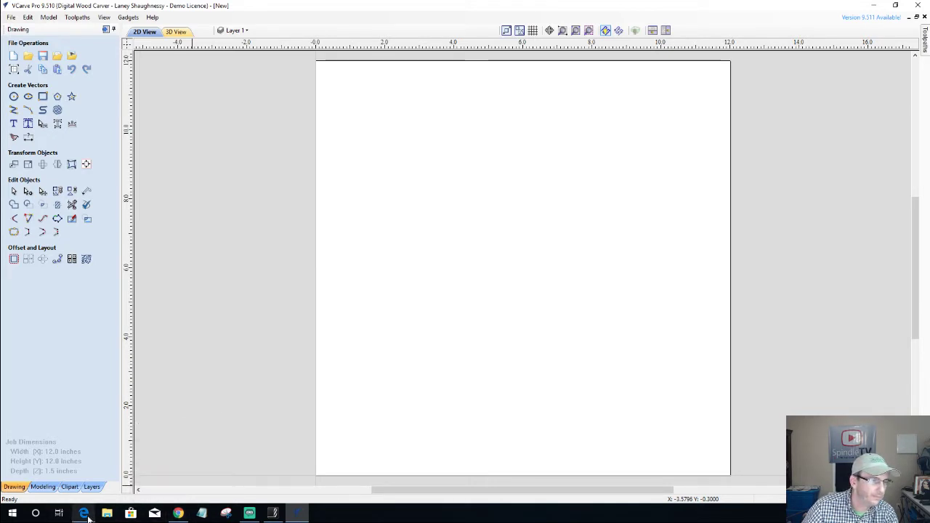
{"action": "mouse_move", "coordinate": [86, 517]}
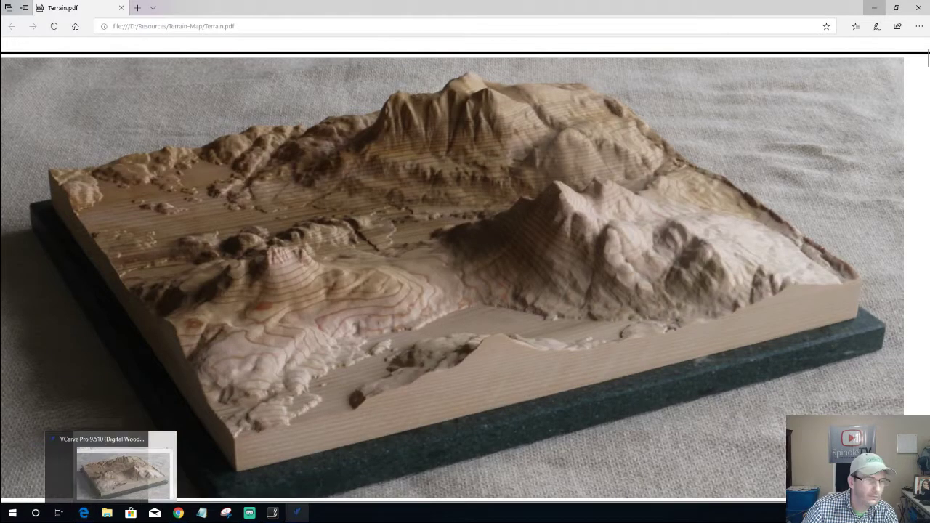
{"action": "mouse_move", "coordinate": [324, 498]}
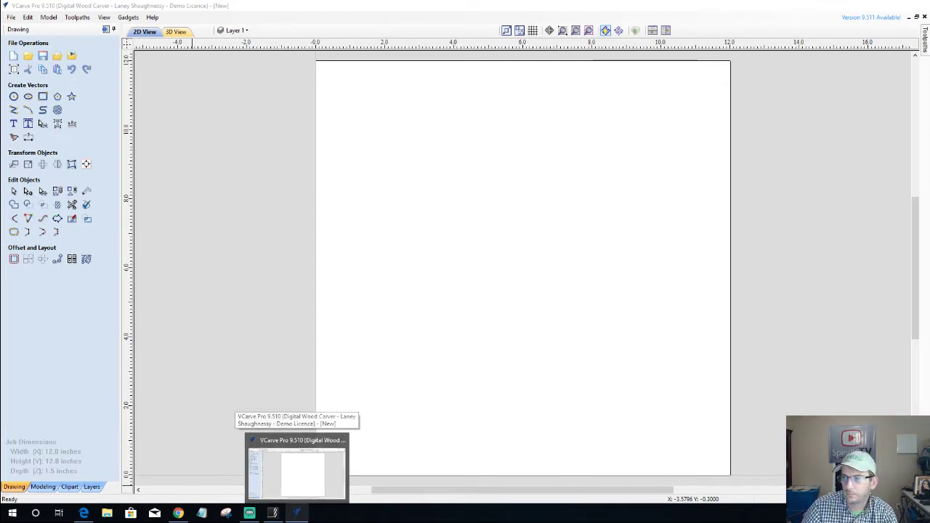
Bring up the Terrain.pdf reference picture.
{"action": "left_click", "coordinate": [84, 513]}
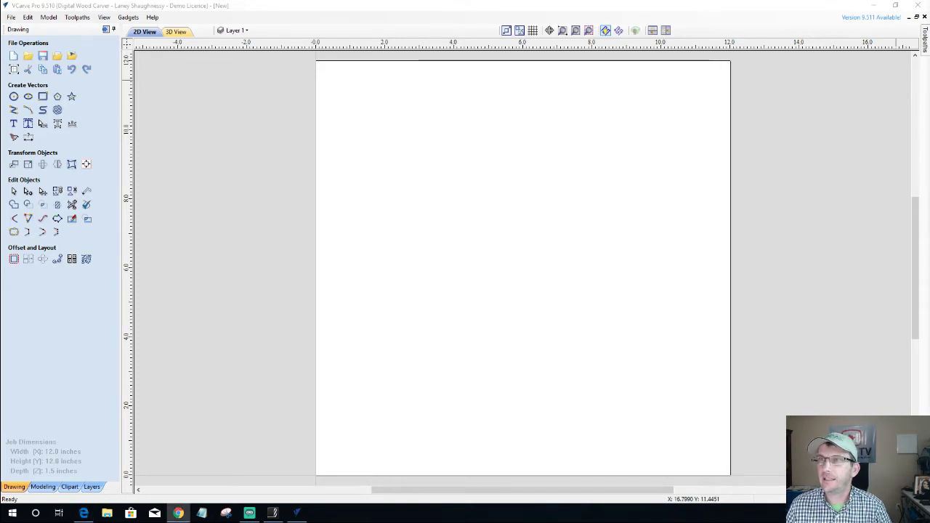
In the browser, search Google for 'Height Map Grayscale images'.
{"action": "left_click", "coordinate": [178, 513]}
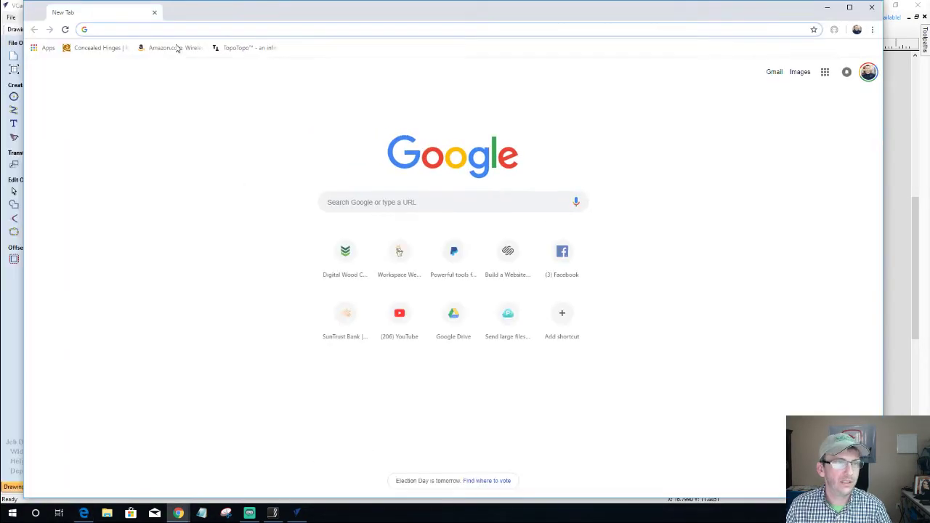
{"action": "left_click", "coordinate": [359, 203]}
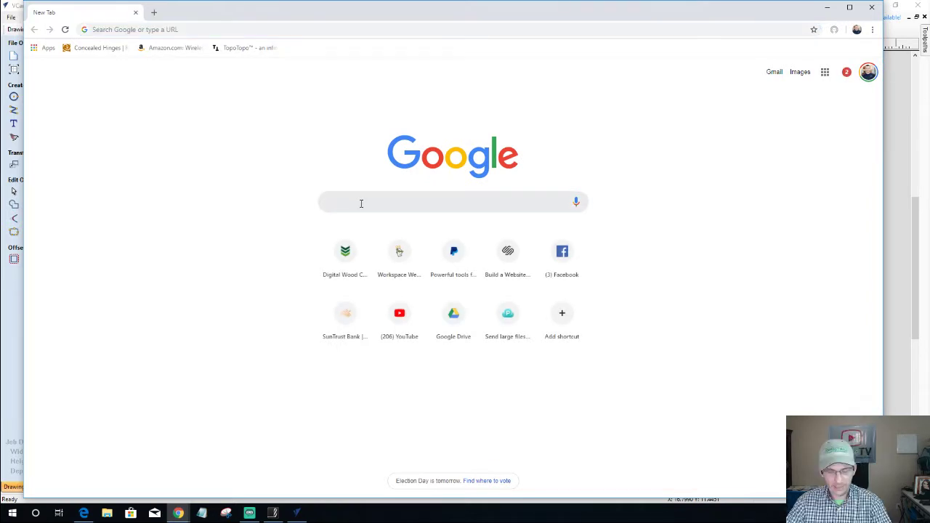
{"action": "type", "text": "Heigh"}
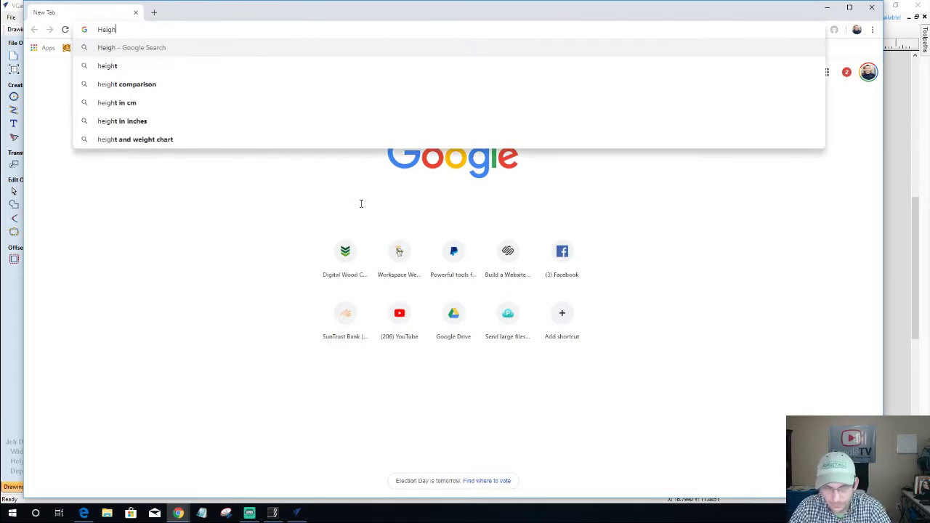
{"action": "type", "text": "t Map"}
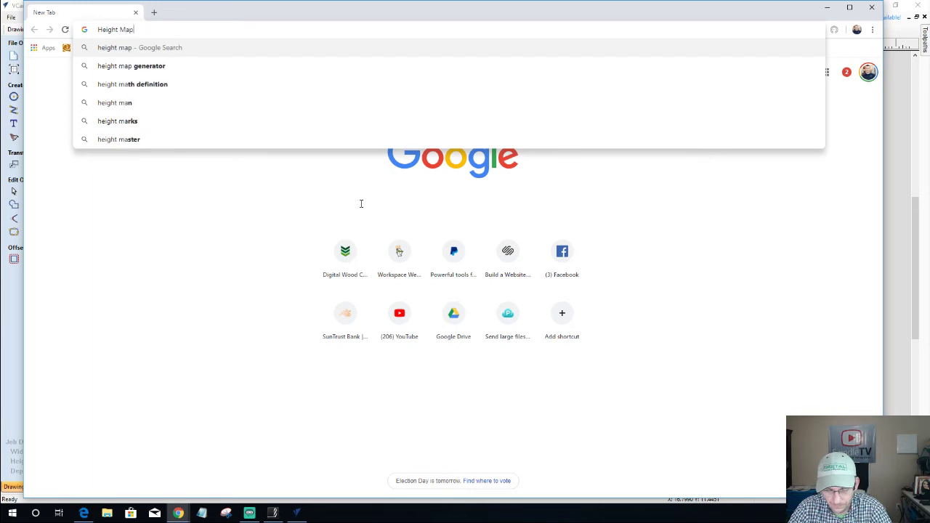
{"action": "type", "text": " Grey"}
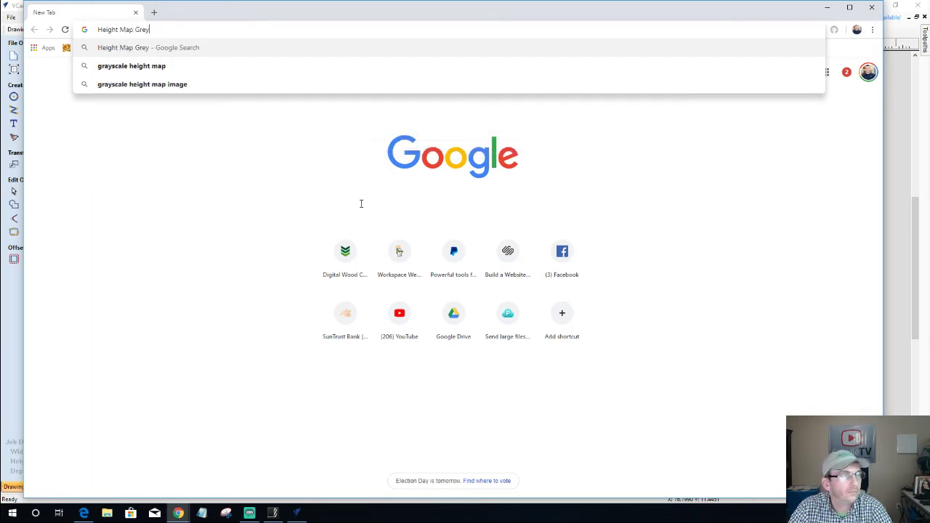
{"action": "key", "text": "BackSpace"}
{"action": "key", "text": "BackSpace"}
{"action": "type", "text": "a"}
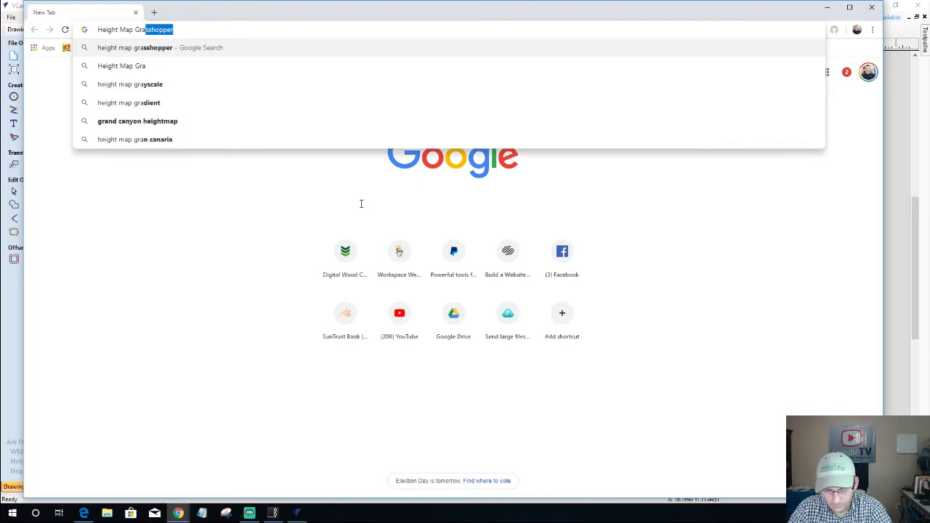
{"action": "type", "text": "yscal"}
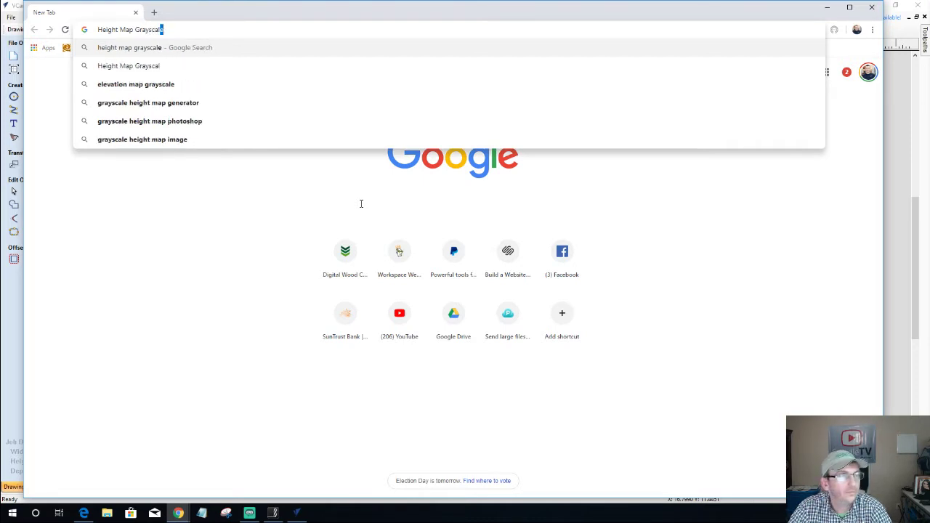
{"action": "type", "text": "e images"}
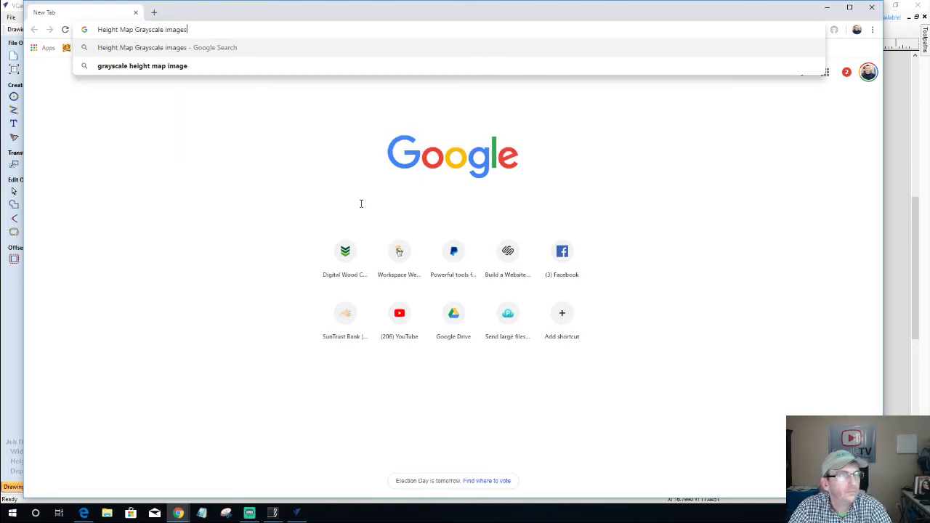
{"action": "key", "text": "Return"}
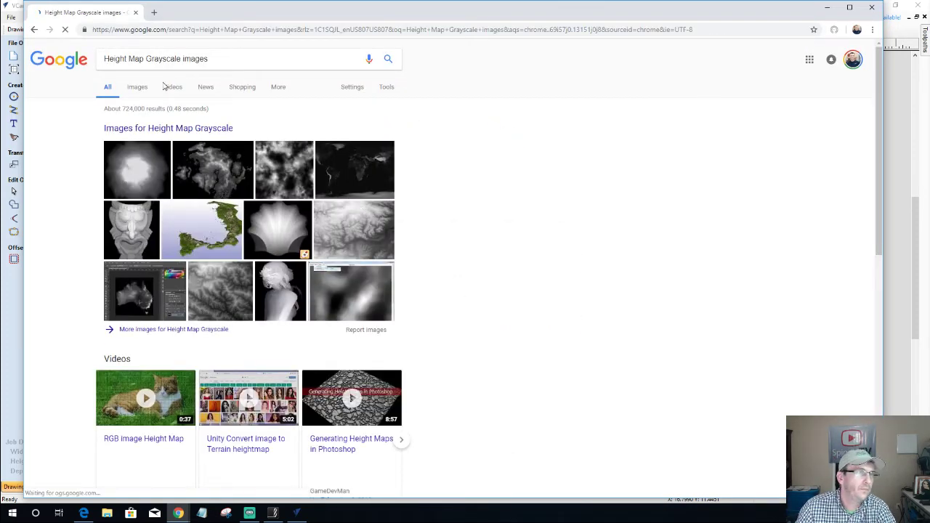
Show only image results for the height-map search and scroll through the thumbnails.
{"action": "left_click", "coordinate": [138, 87]}
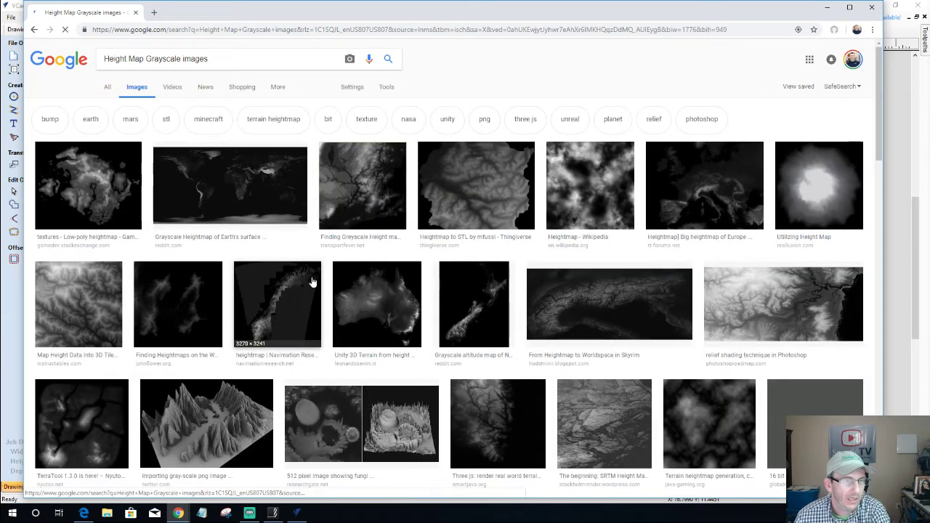
{"action": "scroll", "coordinate": [313, 282], "scroll_direction": "down", "scroll_amount": 1}
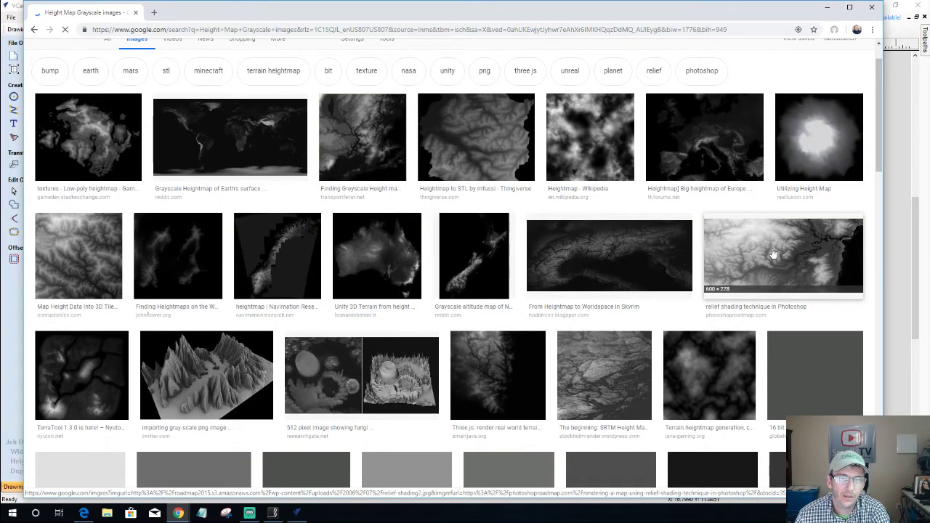
Preview the relief shading heightmap and a related image, then enlarge the grayscale United States shaded relief map.
{"action": "left_click", "coordinate": [774, 253]}
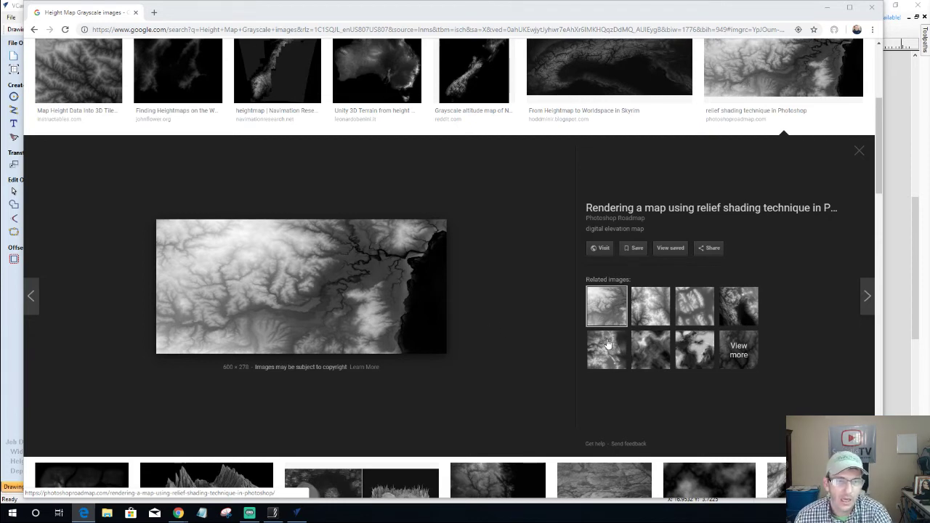
{"action": "left_click", "coordinate": [644, 352]}
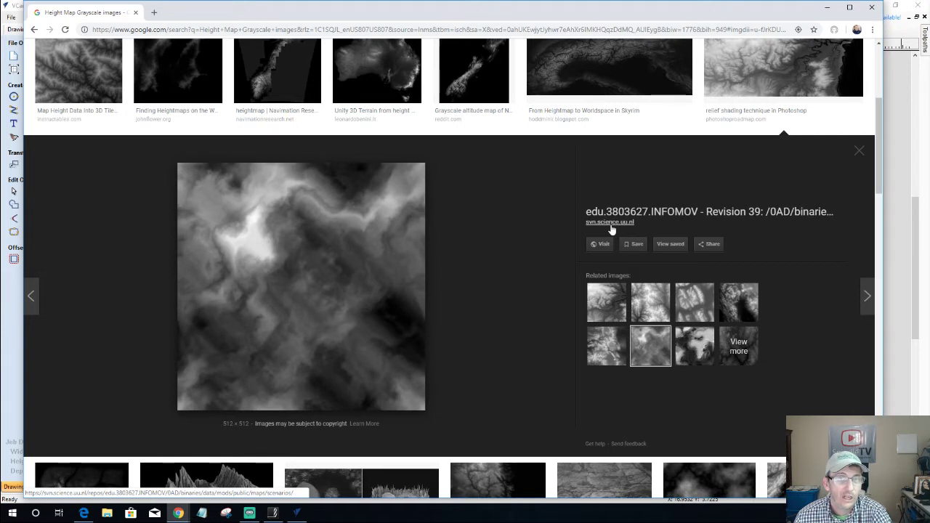
{"action": "left_click", "coordinate": [615, 303]}
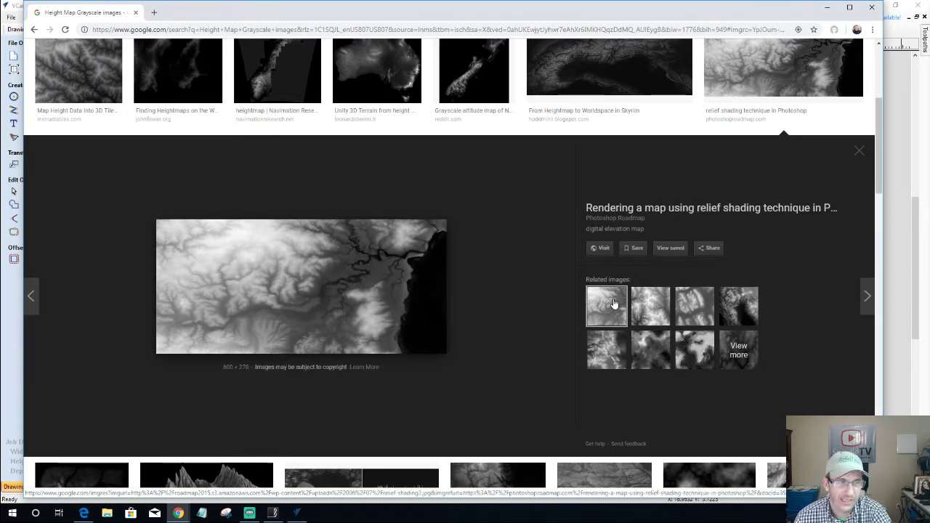
{"action": "left_click", "coordinate": [858, 151]}
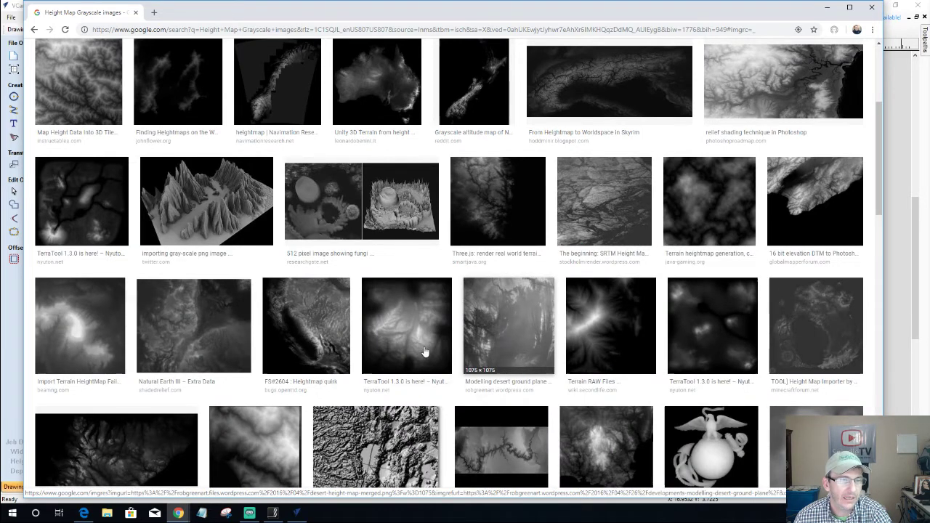
{"action": "scroll", "coordinate": [425, 353], "scroll_direction": "down", "scroll_amount": 2}
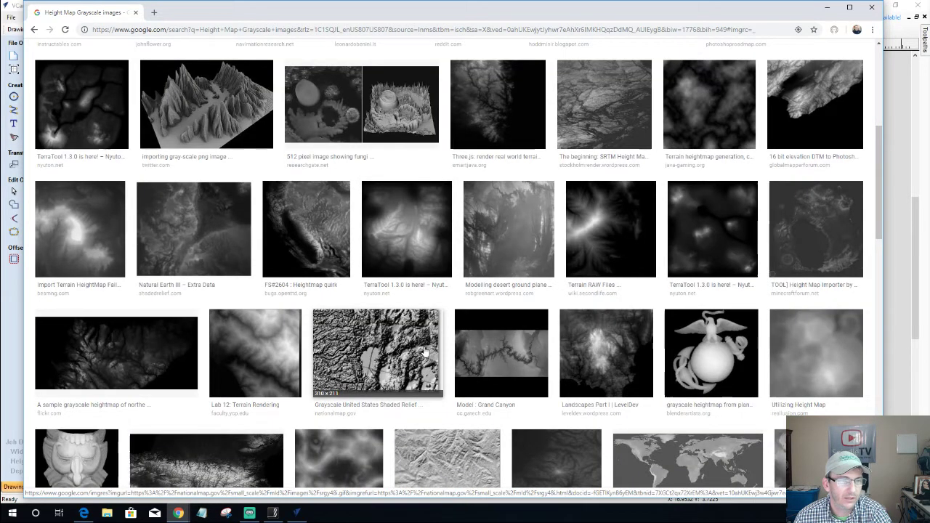
{"action": "left_click", "coordinate": [369, 339]}
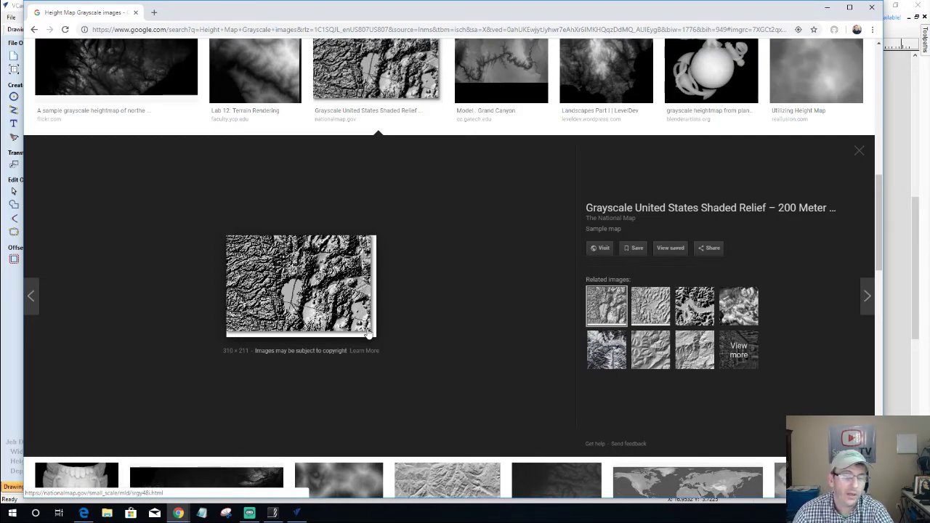
Close the shaded relief preview, browse down the heightmap results, and return to the top.
{"action": "left_click", "coordinate": [862, 159]}
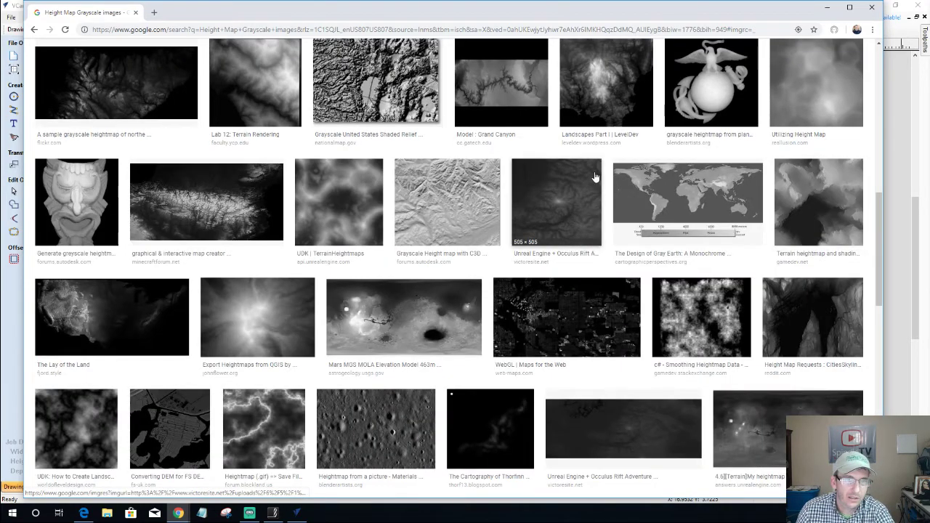
{"action": "scroll", "coordinate": [456, 264], "scroll_direction": "down", "scroll_amount": 2}
{"action": "scroll", "coordinate": [456, 264], "scroll_direction": "down", "scroll_amount": 2}
{"action": "scroll", "coordinate": [455, 264], "scroll_direction": "down", "scroll_amount": 3}
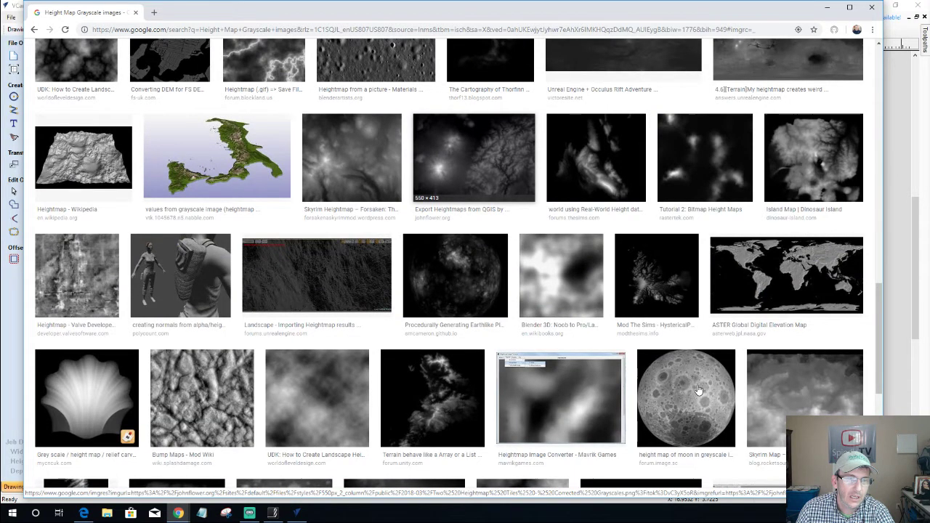
{"action": "scroll", "coordinate": [698, 390], "scroll_direction": "down", "scroll_amount": 3}
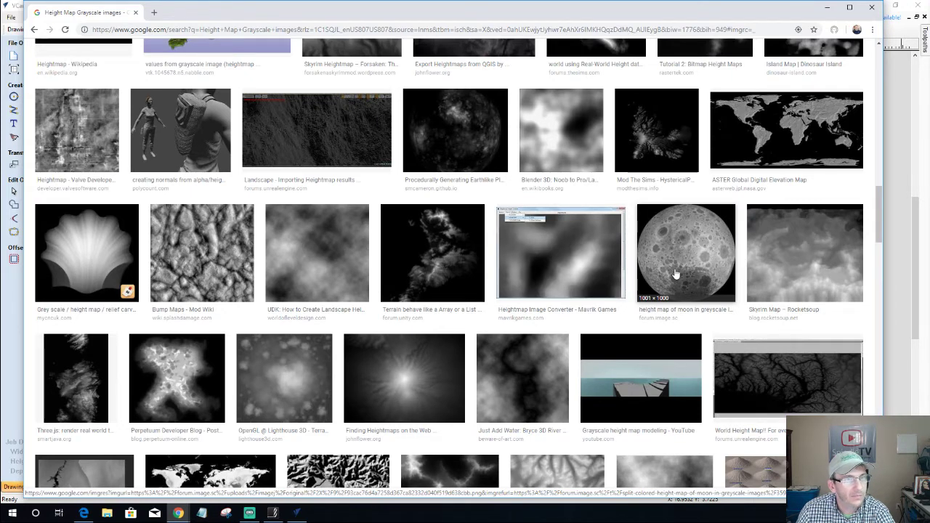
{"action": "scroll", "coordinate": [675, 274], "scroll_direction": "down", "scroll_amount": 5}
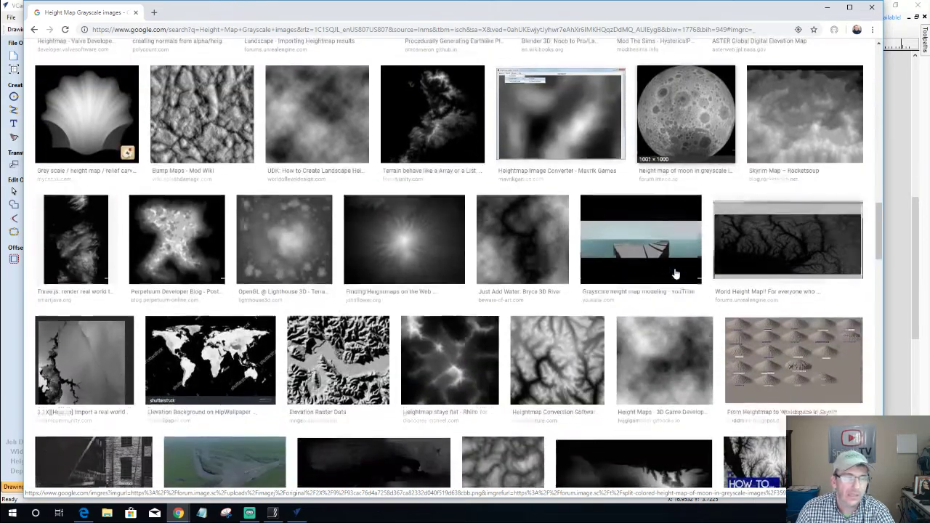
{"action": "scroll", "coordinate": [676, 274], "scroll_direction": "down", "scroll_amount": 2}
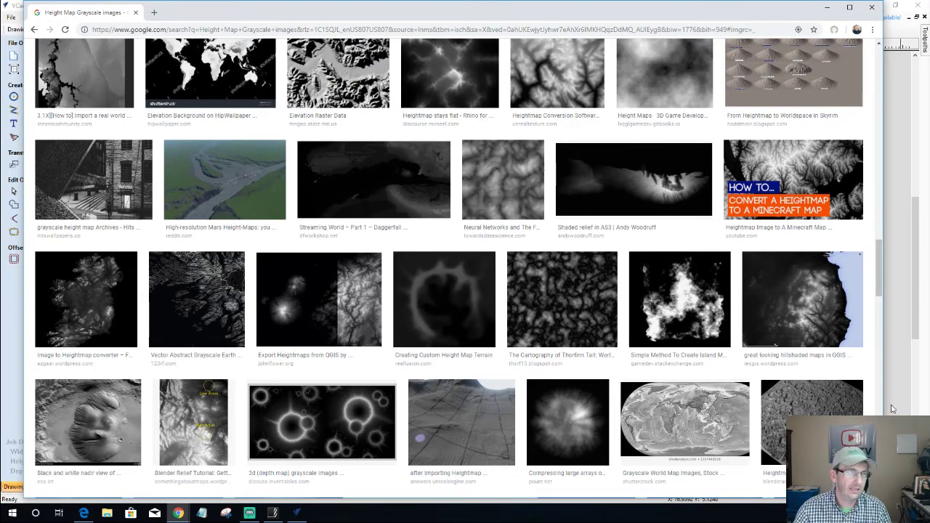
{"action": "scroll", "coordinate": [528, 258], "scroll_direction": "down", "scroll_amount": 7}
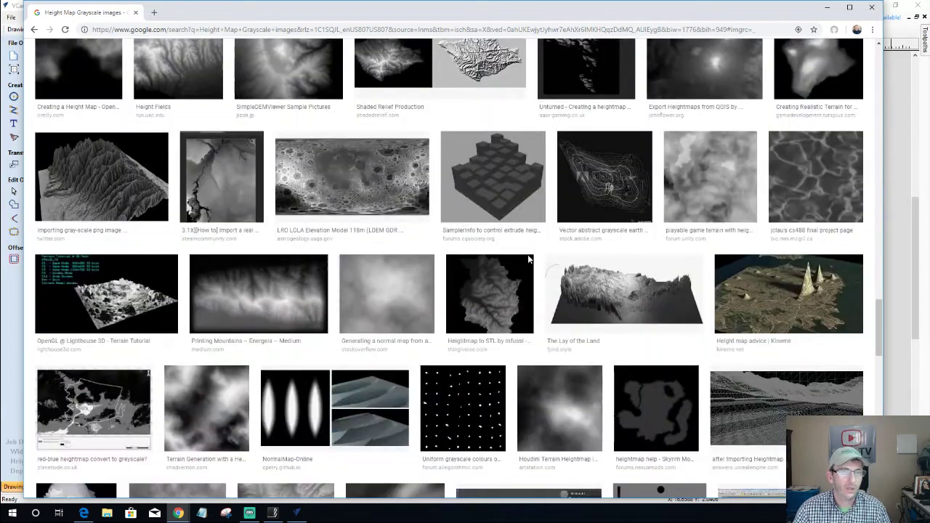
{"action": "scroll", "coordinate": [319, 193], "scroll_direction": "down", "scroll_amount": 5}
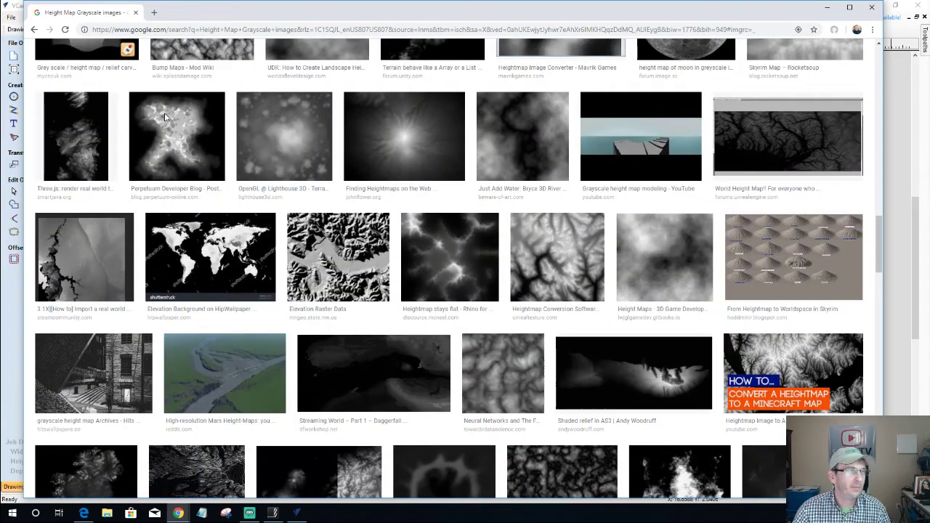
{"action": "scroll", "coordinate": [262, 162], "scroll_direction": "down", "scroll_amount": 5}
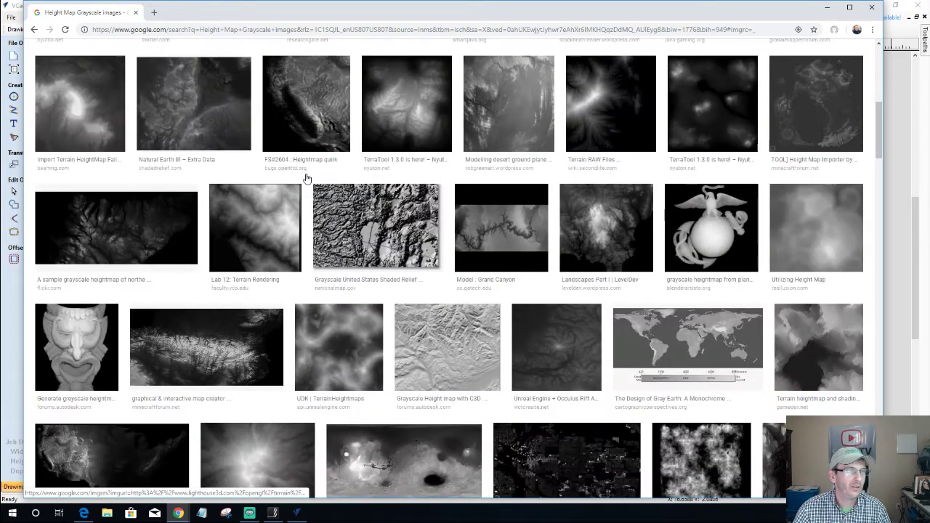
{"action": "key", "text": "Home"}
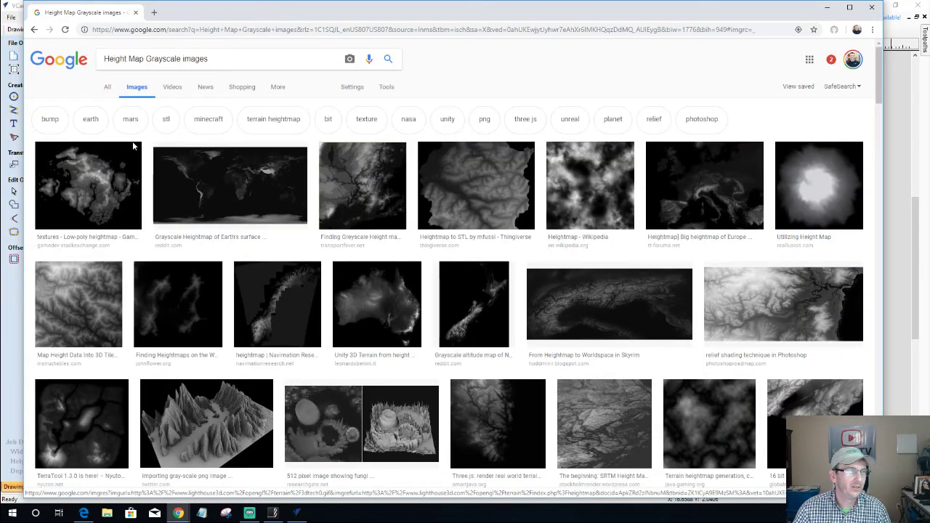
Filter the image results with the 'stl' chip and browse the 3D-printable terrain models.
{"action": "left_click", "coordinate": [168, 119]}
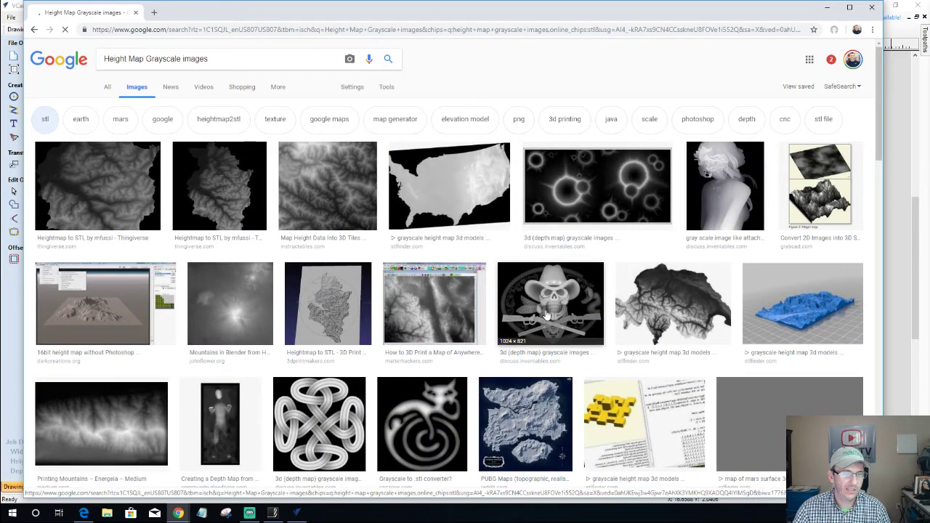
{"action": "scroll", "coordinate": [357, 385], "scroll_direction": "down", "scroll_amount": 2}
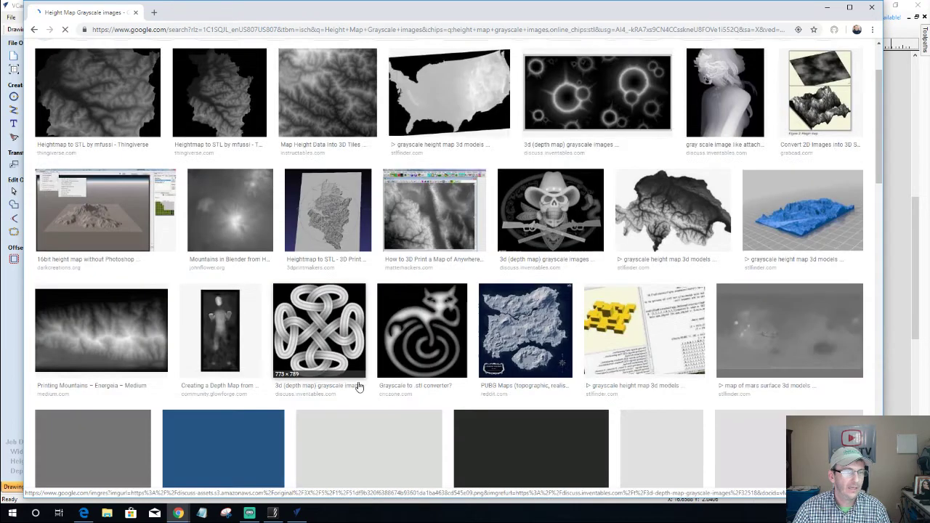
{"action": "scroll", "coordinate": [357, 386], "scroll_direction": "down", "scroll_amount": 1}
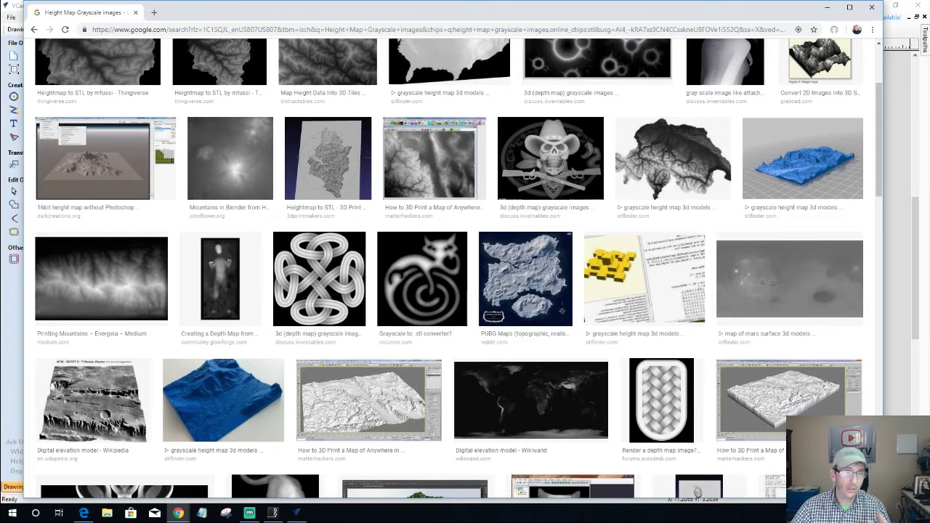
In a new browser tab, enter earthexplorer.usgs.gov in the address bar.
{"action": "left_click", "coordinate": [153, 12]}
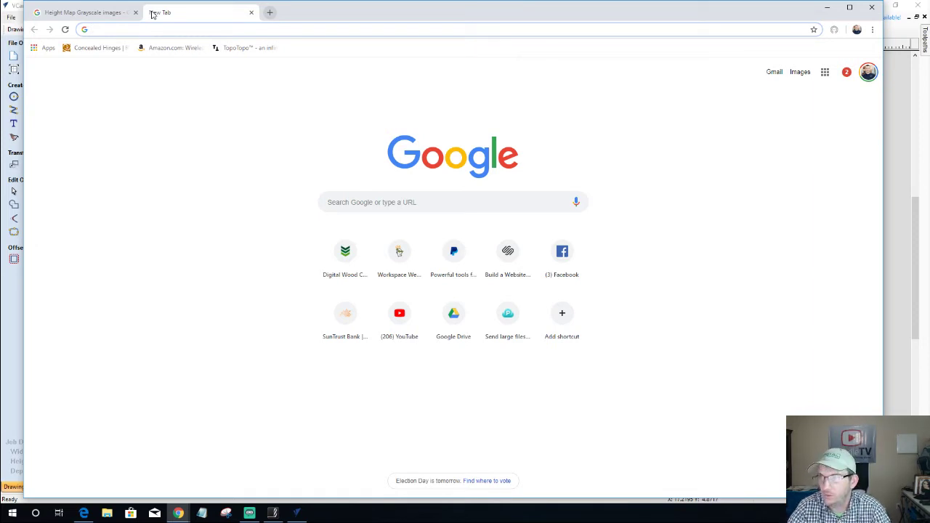
{"action": "type", "text": "ea"}
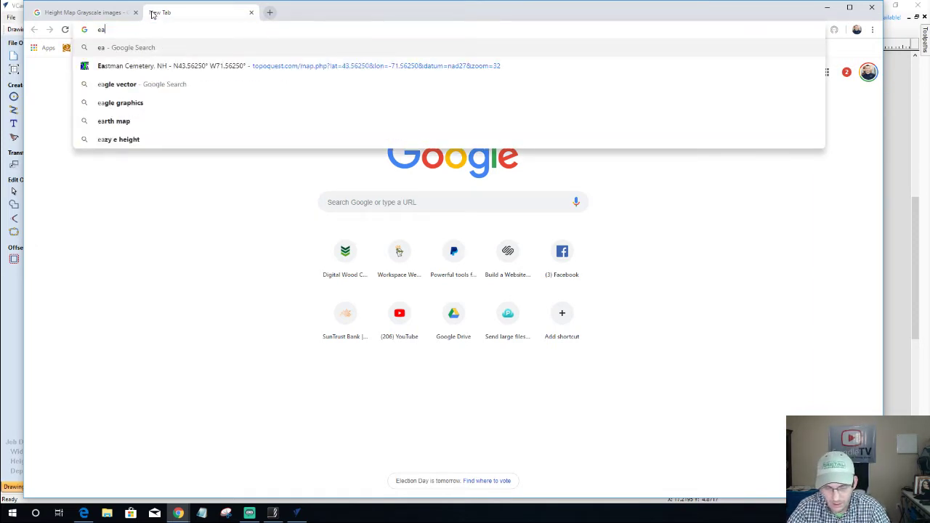
{"action": "type", "text": "rthexp"}
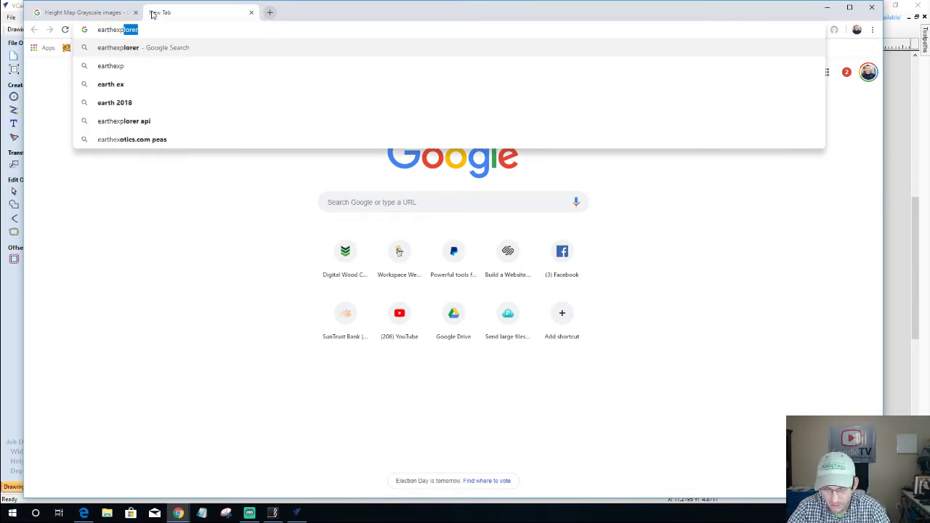
{"action": "type", "text": "lor"}
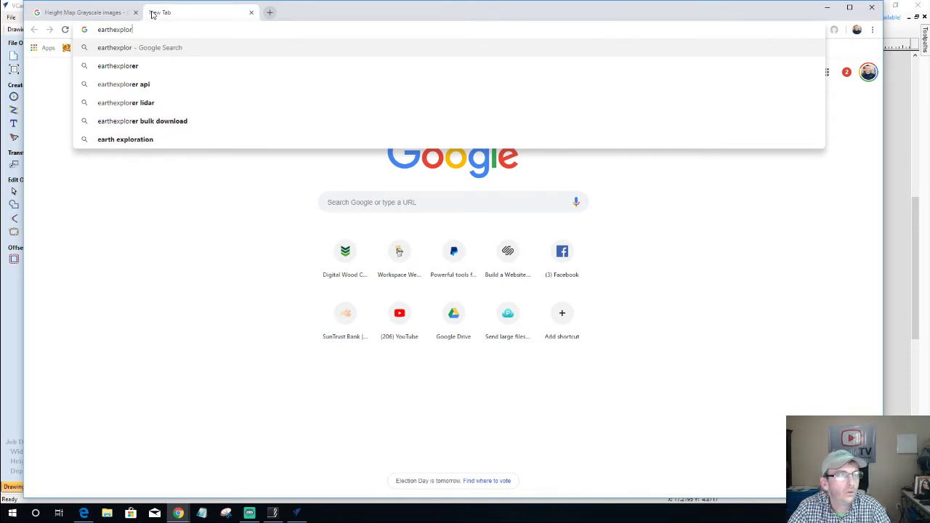
{"action": "type", "text": "e"}
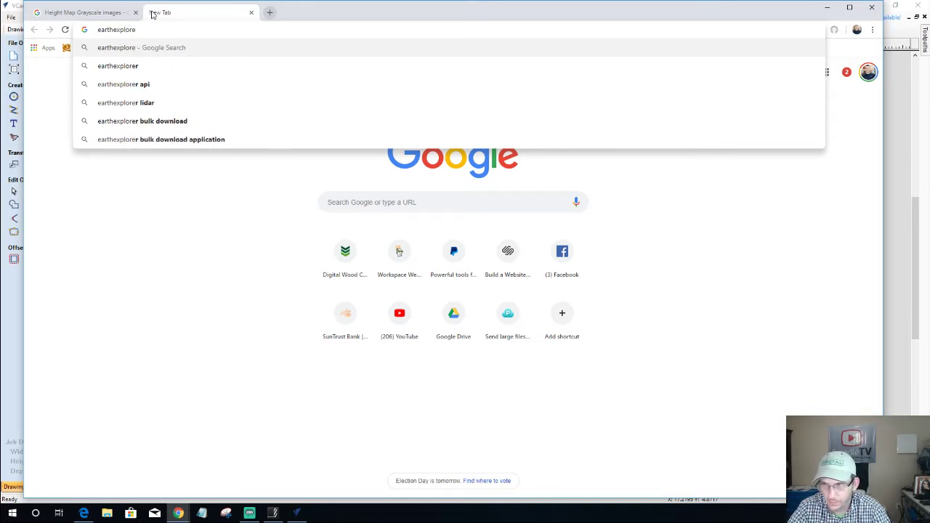
{"action": "type", "text": "r"}
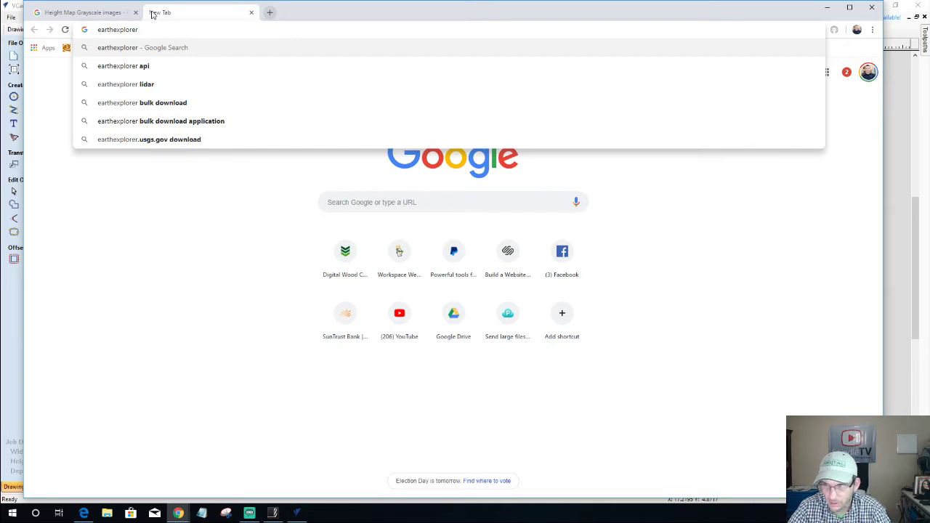
{"action": "type", "text": ".us"}
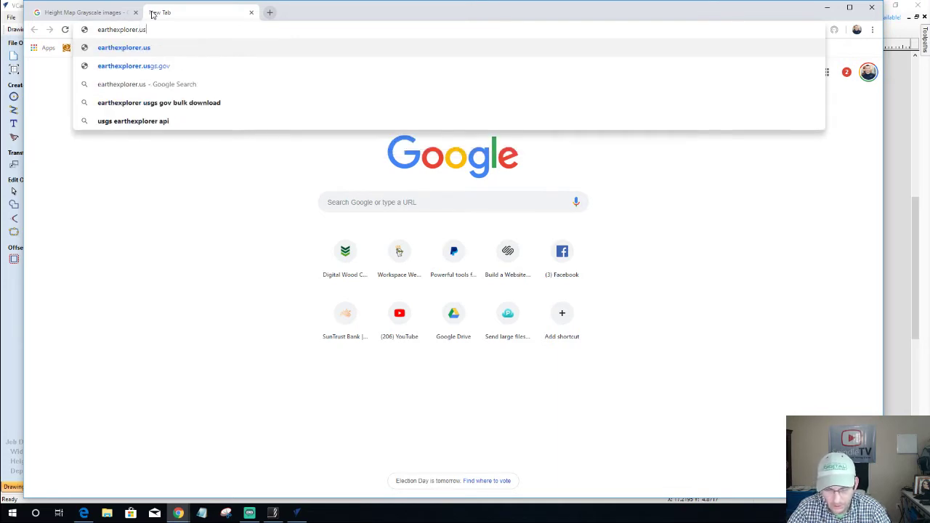
{"action": "type", "text": "g"}
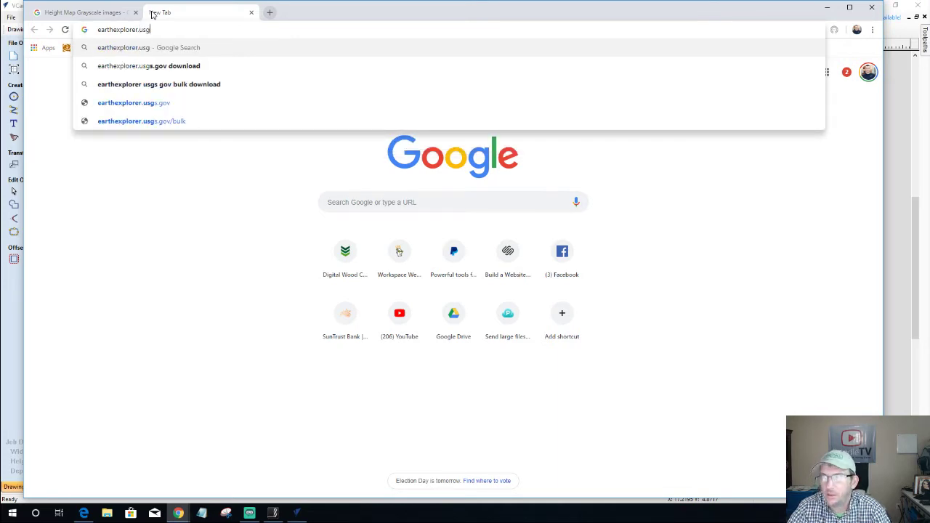
{"action": "type", "text": "s.gov"}
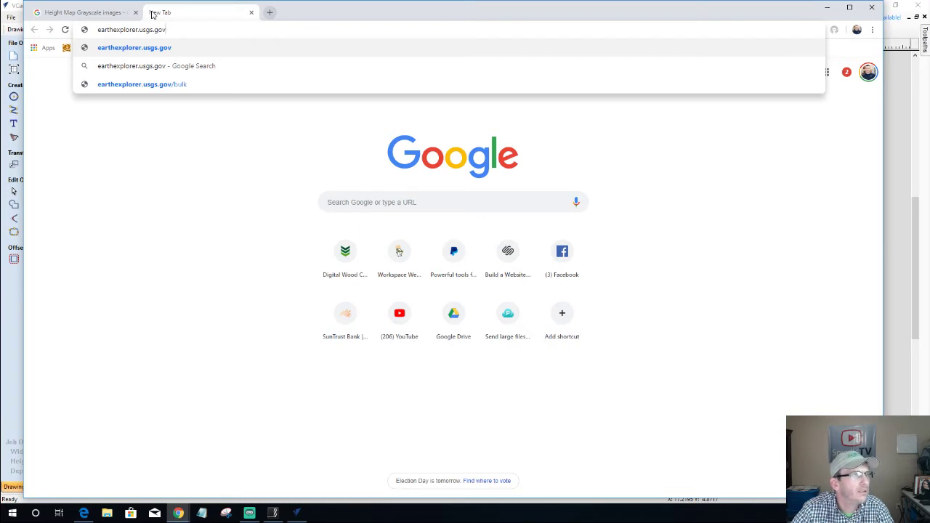
Load the EarthExplorer site and show its list of Data Sets.
{"action": "key", "text": "Return"}
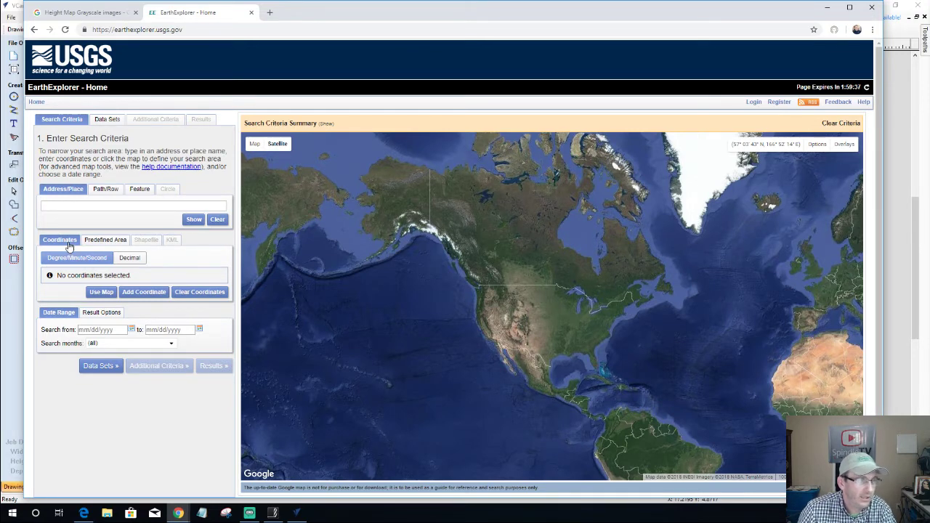
{"action": "left_click", "coordinate": [106, 121]}
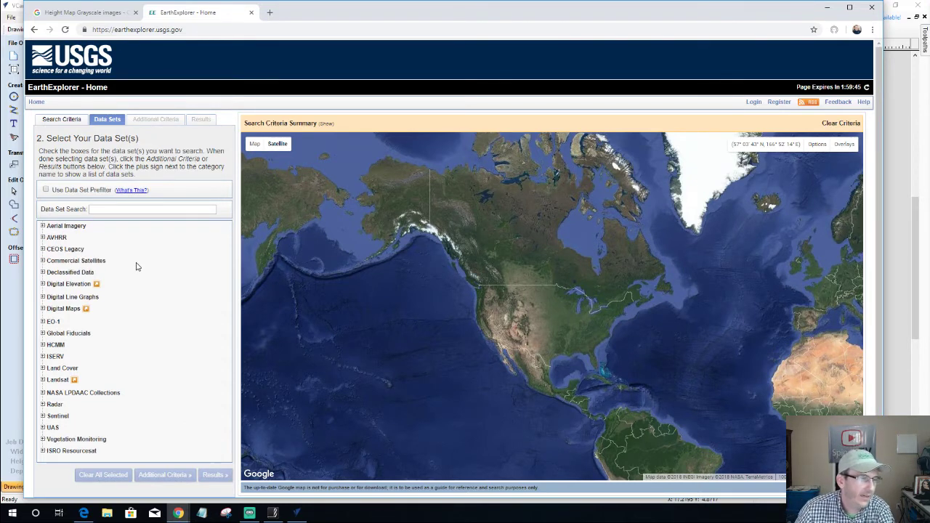
Expand the Digital Maps category and centre the map on Utah, Arizona and New Mexico.
{"action": "scroll", "coordinate": [149, 304], "scroll_direction": "down", "scroll_amount": 1}
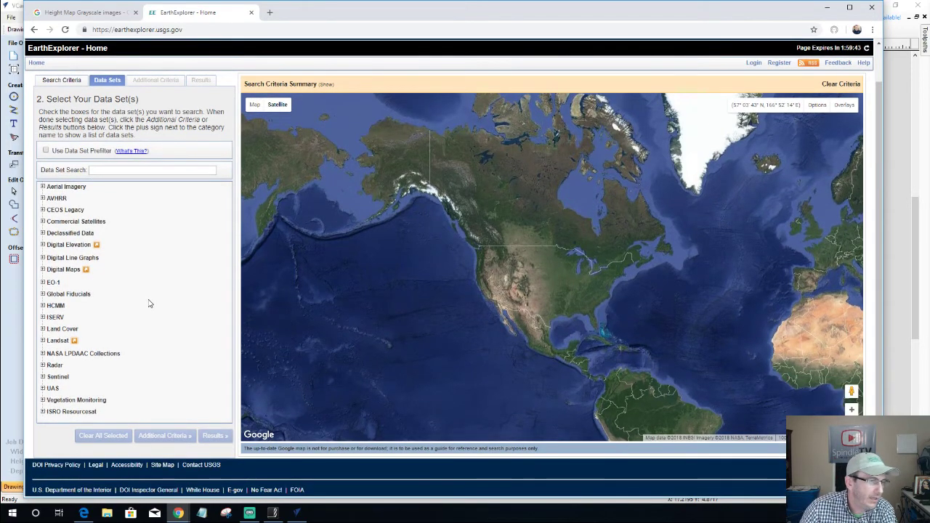
{"action": "scroll", "coordinate": [149, 304], "scroll_direction": "up", "scroll_amount": 1}
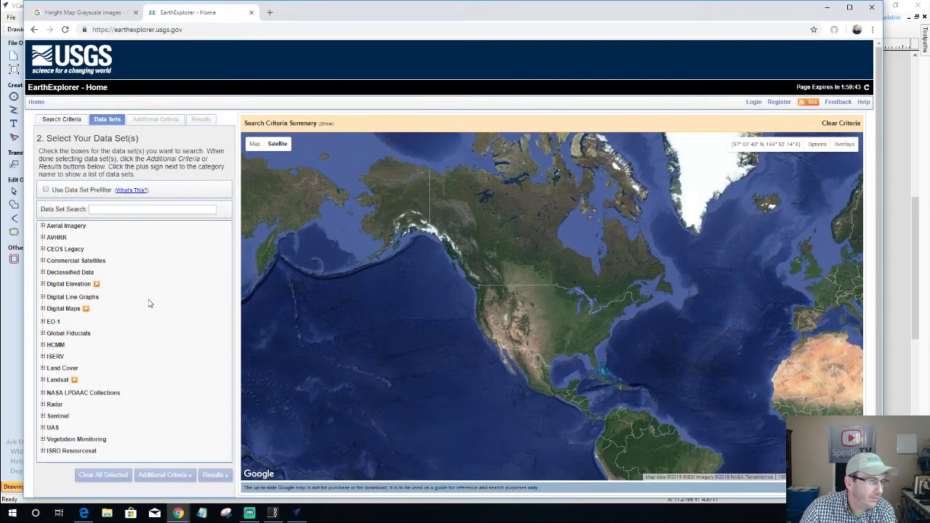
{"action": "left_click", "coordinate": [43, 309]}
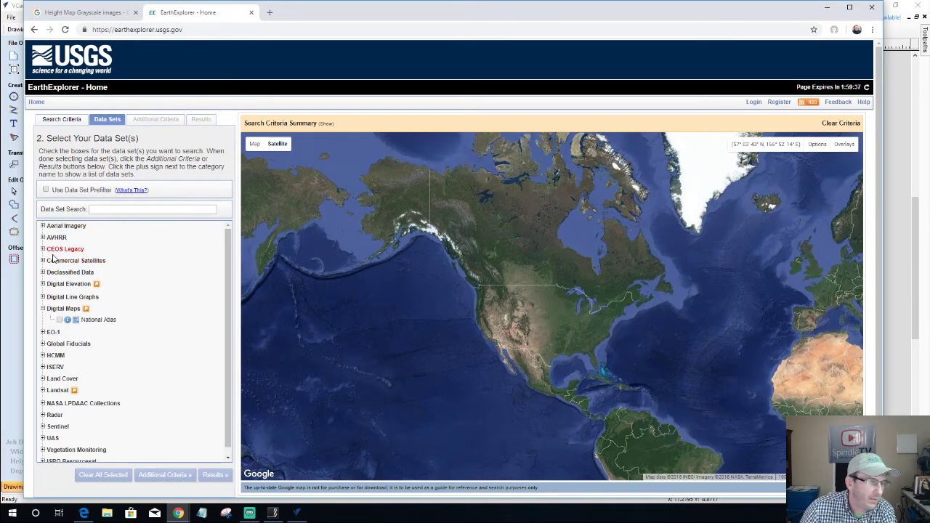
{"action": "scroll", "coordinate": [98, 284], "scroll_direction": "down", "scroll_amount": 1}
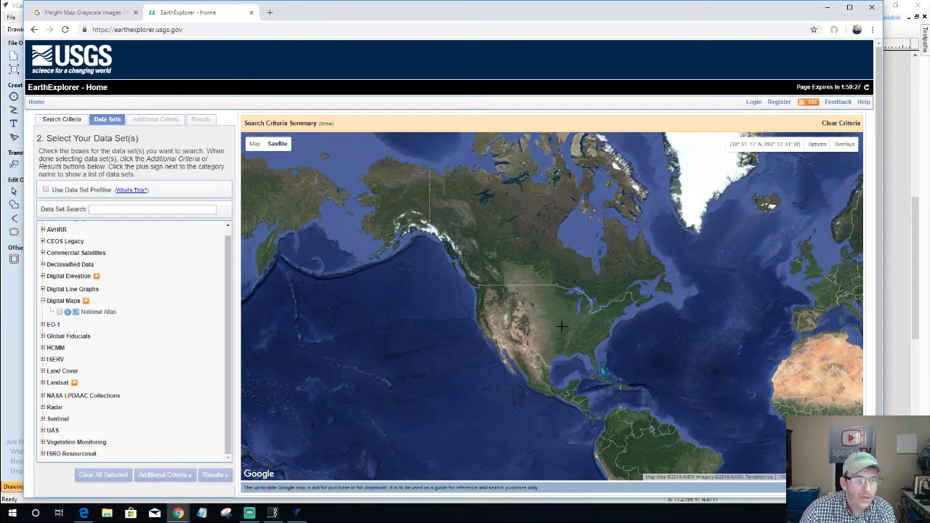
{"action": "left_click_drag", "start_coordinate": [562, 327], "coordinate": [529, 274]}
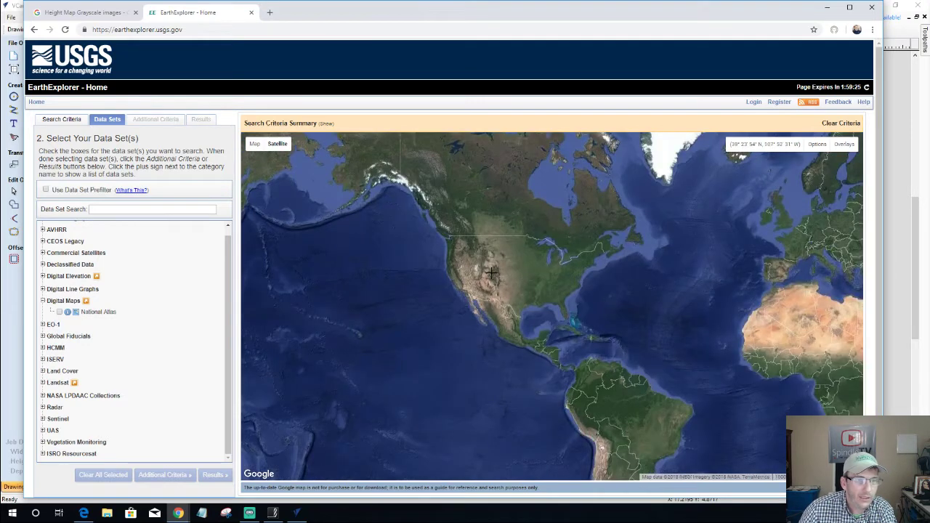
{"action": "scroll", "coordinate": [491, 272], "scroll_direction": "up", "scroll_amount": 2}
{"action": "scroll", "coordinate": [491, 272], "scroll_direction": "up", "scroll_amount": 1}
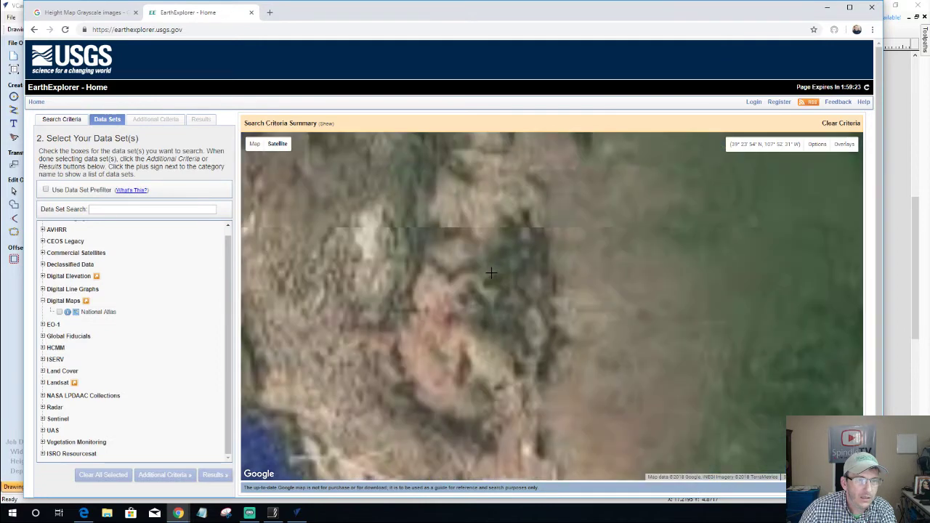
{"action": "left_click_drag", "start_coordinate": [415, 355], "coordinate": [442, 308]}
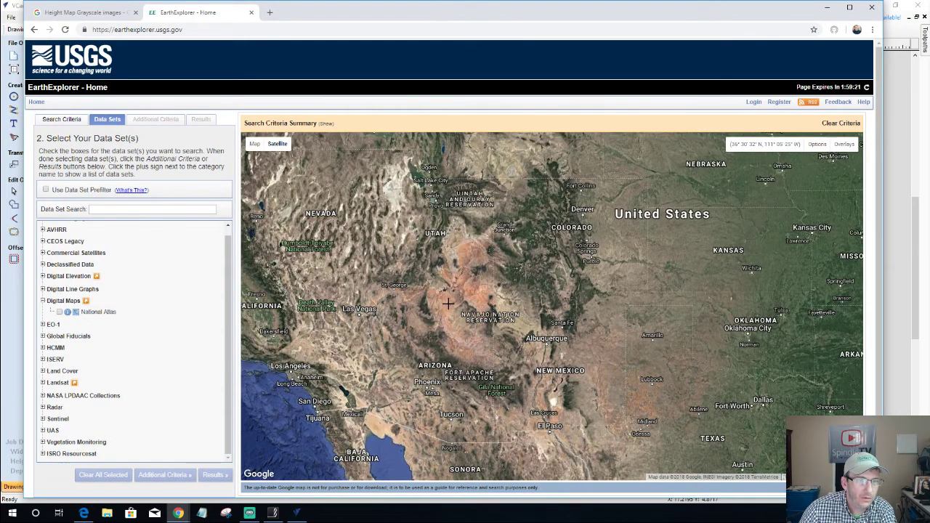
Zoom the satellite map into the Rough Rock, Blue Gap and Pinon area near Low Mountain.
{"action": "scroll", "coordinate": [447, 303], "scroll_direction": "up", "scroll_amount": 2}
{"action": "scroll", "coordinate": [448, 303], "scroll_direction": "down", "scroll_amount": 1}
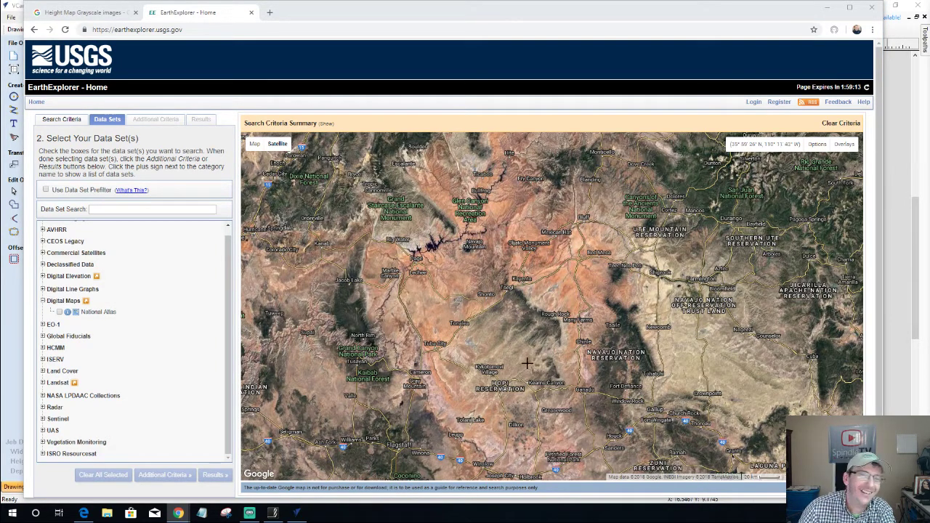
{"action": "scroll", "coordinate": [527, 362], "scroll_direction": "up", "scroll_amount": 1}
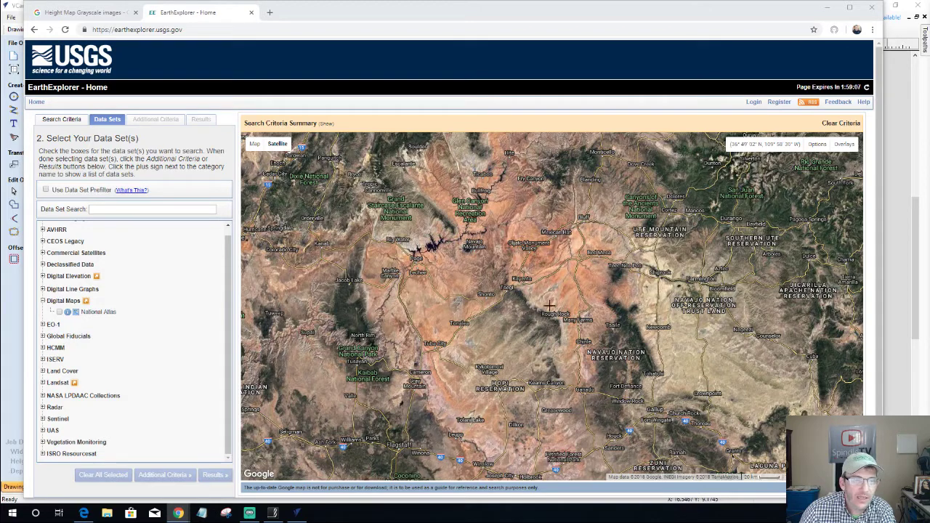
{"action": "scroll", "coordinate": [555, 314], "scroll_direction": "up", "scroll_amount": 1}
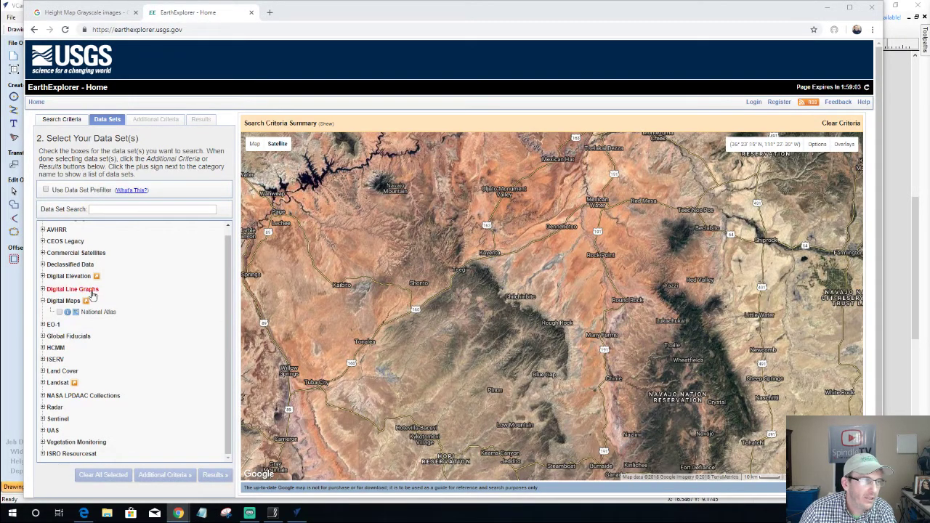
{"action": "scroll", "coordinate": [215, 312], "scroll_direction": "up", "scroll_amount": 1}
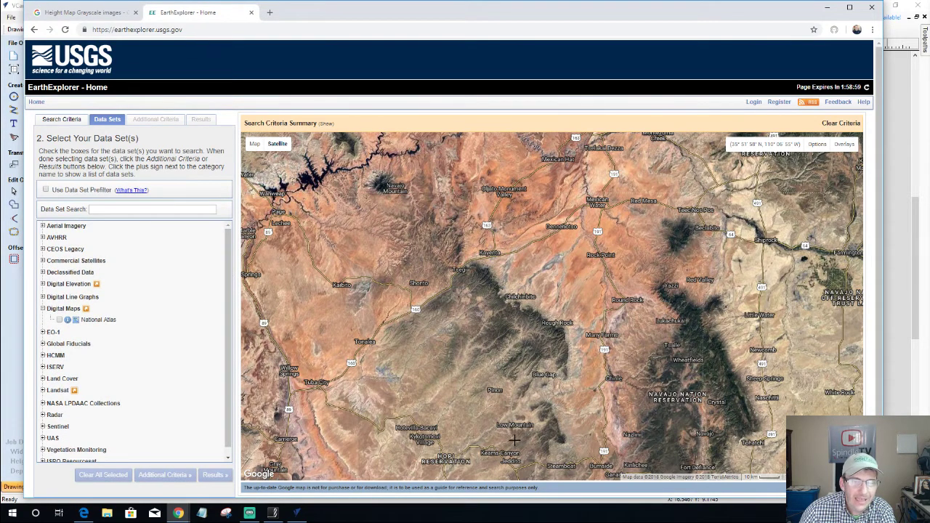
{"action": "left_click_drag", "start_coordinate": [515, 439], "coordinate": [525, 378]}
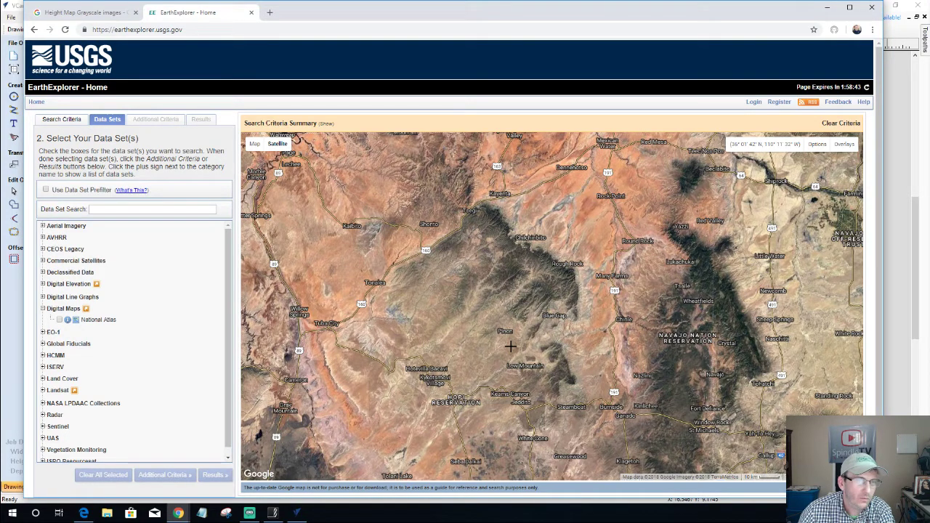
{"action": "scroll", "coordinate": [488, 289], "scroll_direction": "up", "scroll_amount": 1}
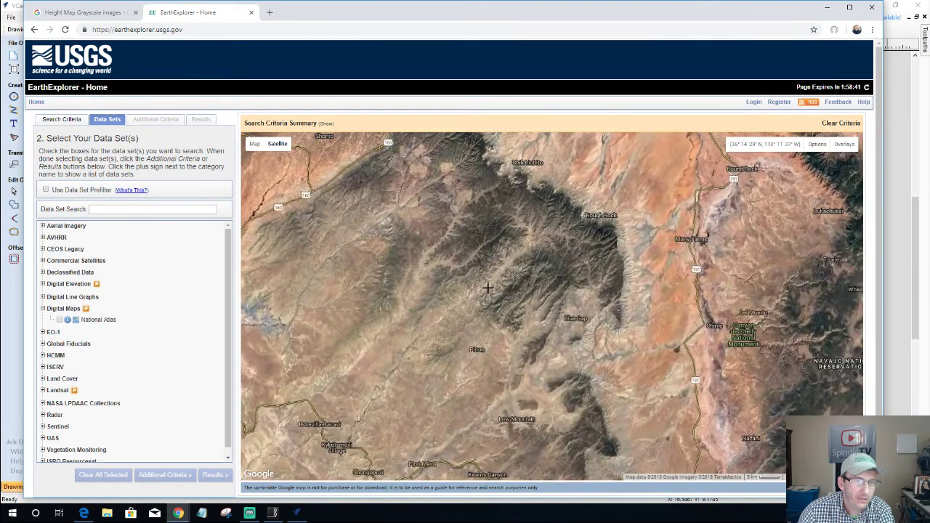
{"action": "scroll", "coordinate": [491, 294], "scroll_direction": "up", "scroll_amount": 1}
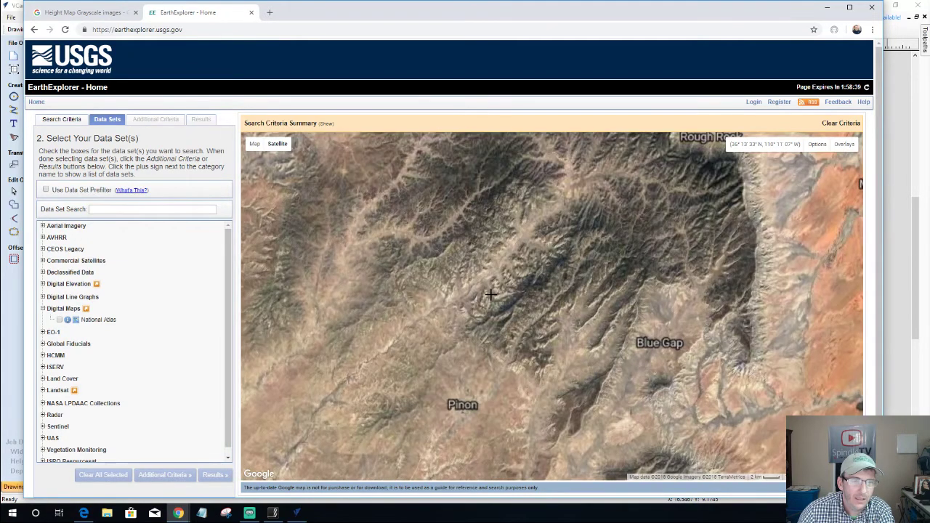
{"action": "scroll", "coordinate": [491, 294], "scroll_direction": "up", "scroll_amount": 1}
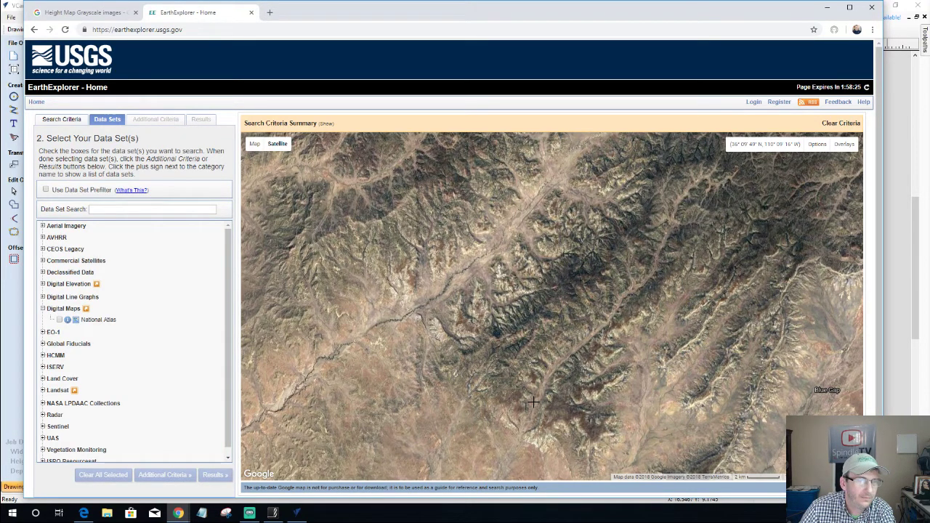
{"action": "scroll", "coordinate": [506, 386], "scroll_direction": "down", "scroll_amount": 1}
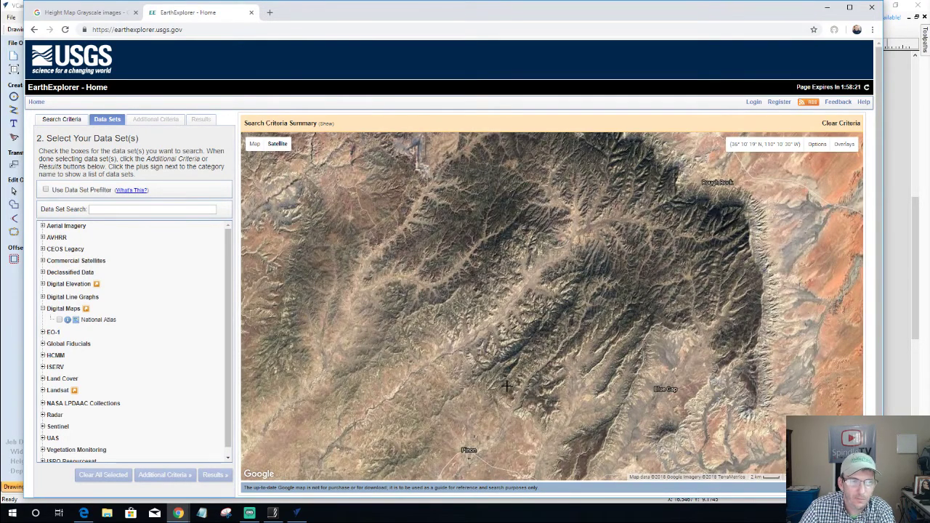
{"action": "scroll", "coordinate": [506, 386], "scroll_direction": "down", "scroll_amount": 1}
Dismiss the page menu and minimise the browser to return to VCarve Pro.
{"action": "right_click", "coordinate": [186, 110]}
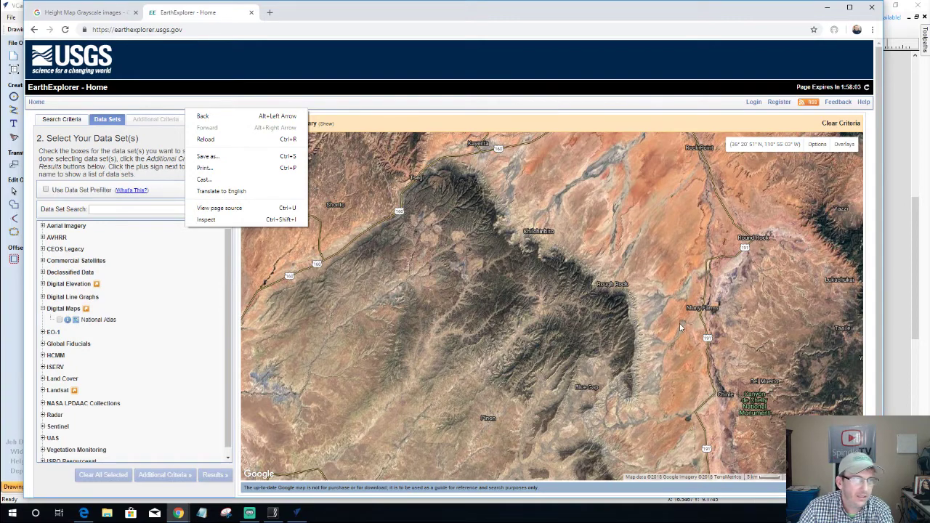
{"action": "left_click", "coordinate": [515, 283]}
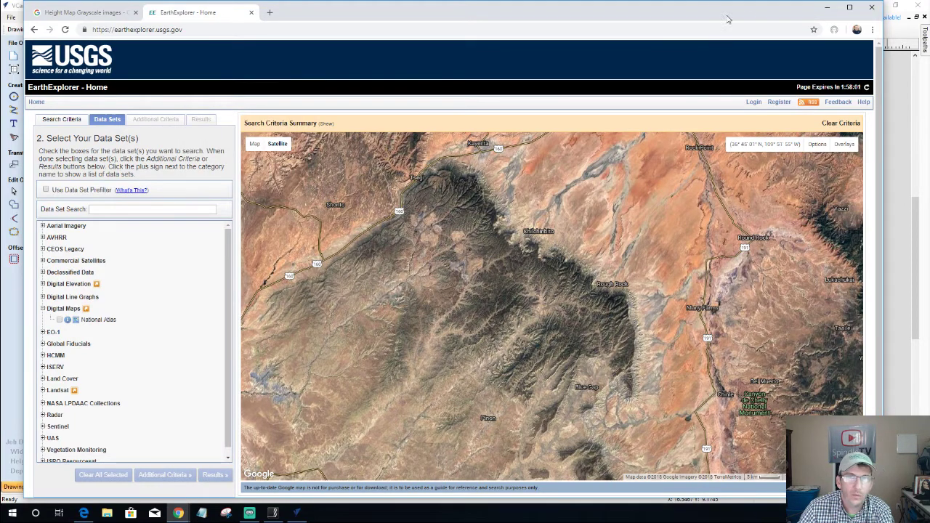
{"action": "left_click", "coordinate": [830, 8]}
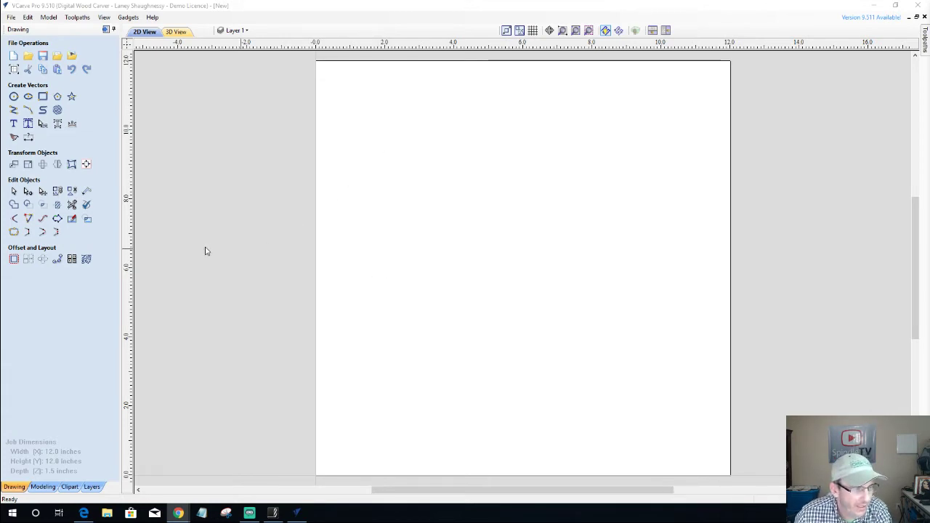
Import a 3D model as a component, choosing the model (2) terrain file from Downloads.
{"action": "left_click", "coordinate": [43, 487]}
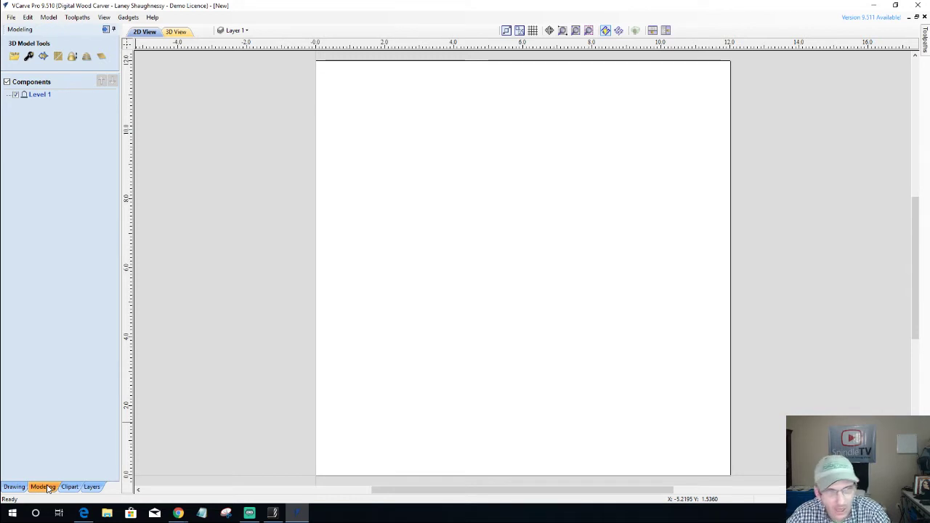
{"action": "left_click", "coordinate": [14, 58]}
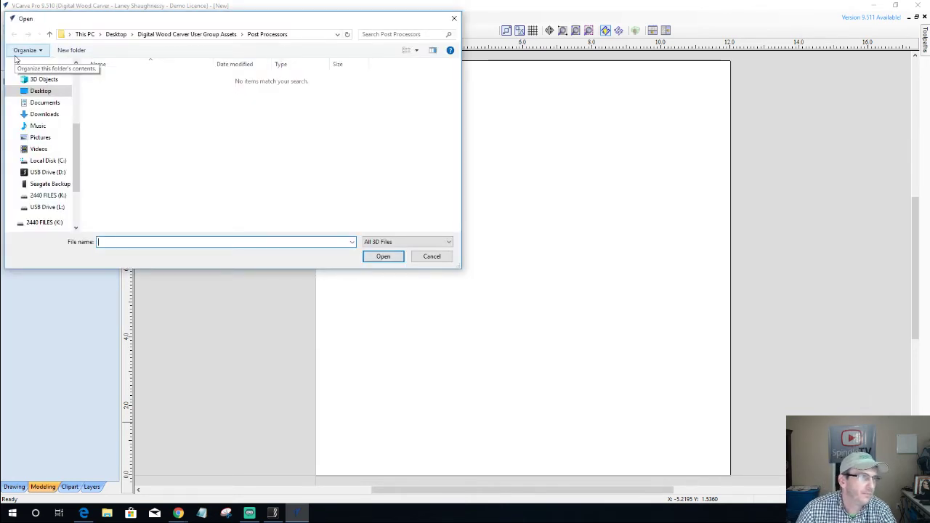
{"action": "left_click", "coordinate": [44, 115]}
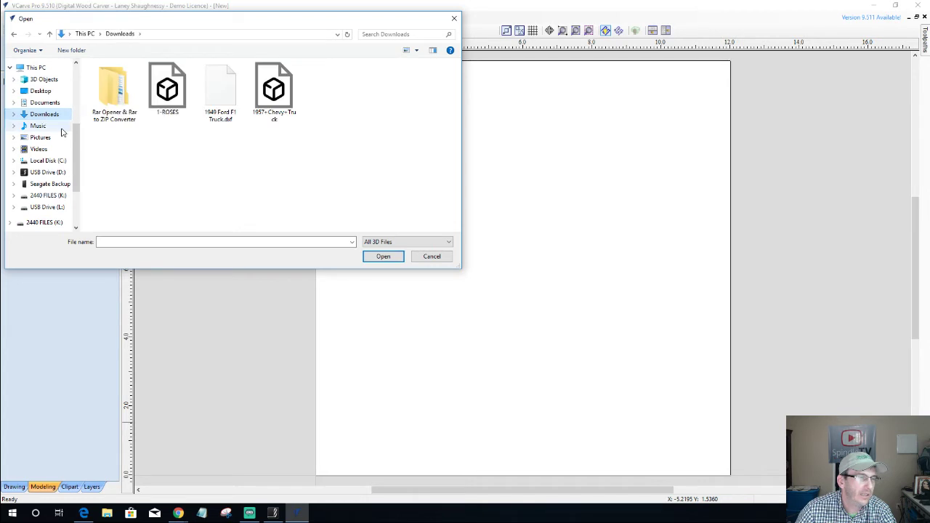
{"action": "scroll", "coordinate": [301, 184], "scroll_direction": "down", "scroll_amount": 3}
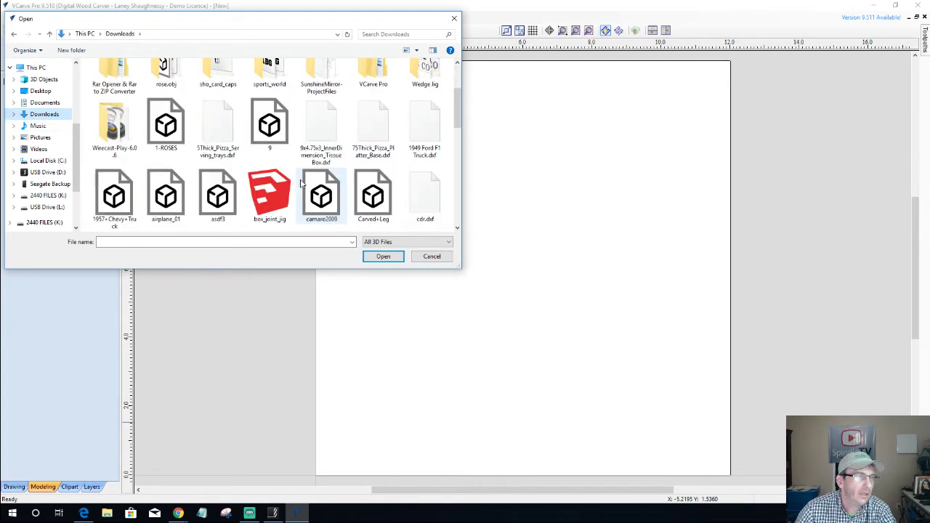
{"action": "scroll", "coordinate": [301, 184], "scroll_direction": "down", "scroll_amount": 1}
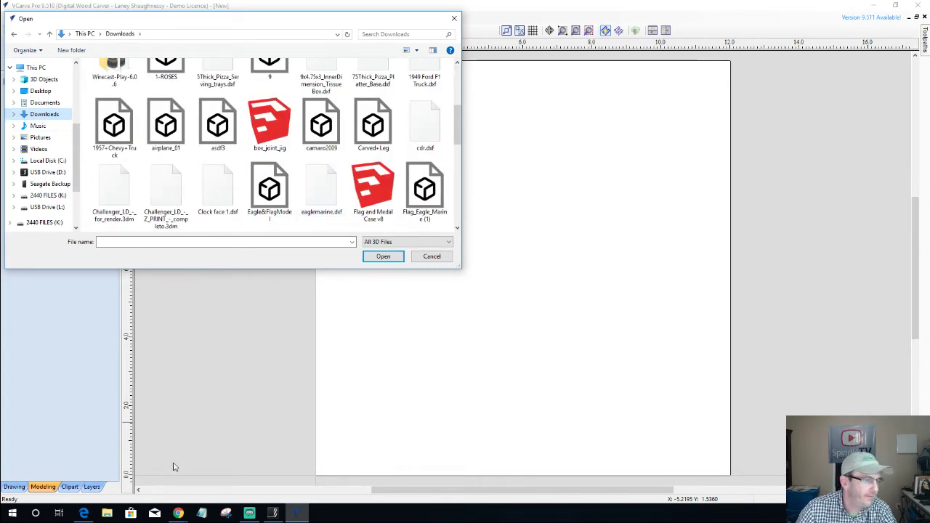
{"action": "mouse_move", "coordinate": [178, 513]}
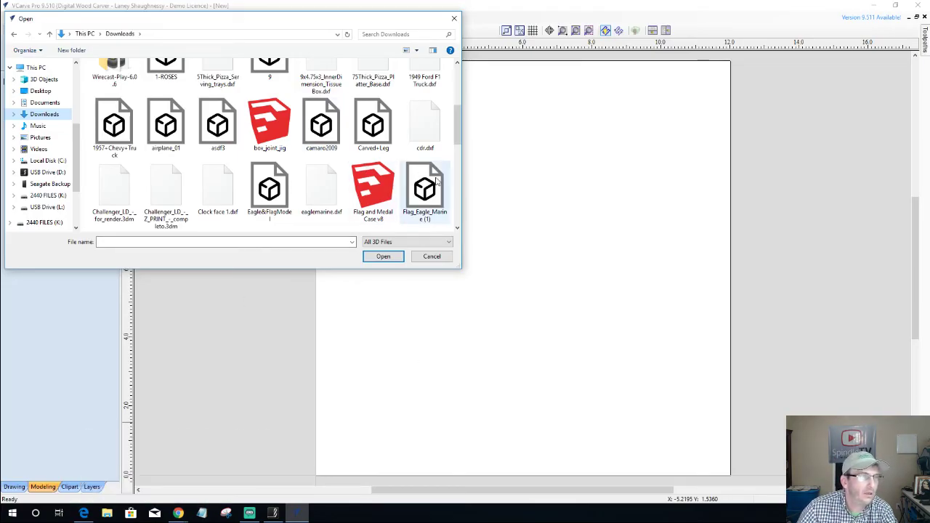
{"action": "scroll", "coordinate": [385, 177], "scroll_direction": "down", "scroll_amount": 3}
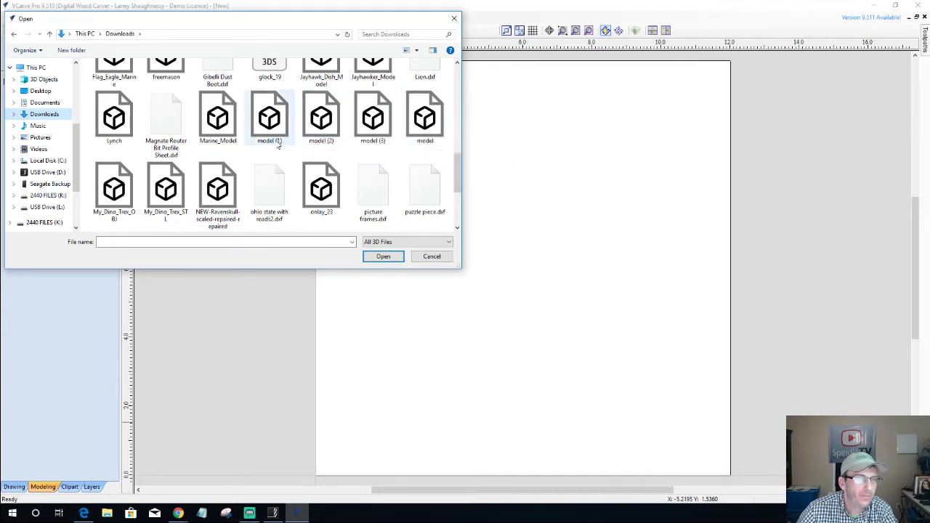
{"action": "left_click", "coordinate": [324, 125]}
Import the model (2) terrain and zoom out in the Orientate 3D Model view.
{"action": "double_click", "coordinate": [325, 125]}
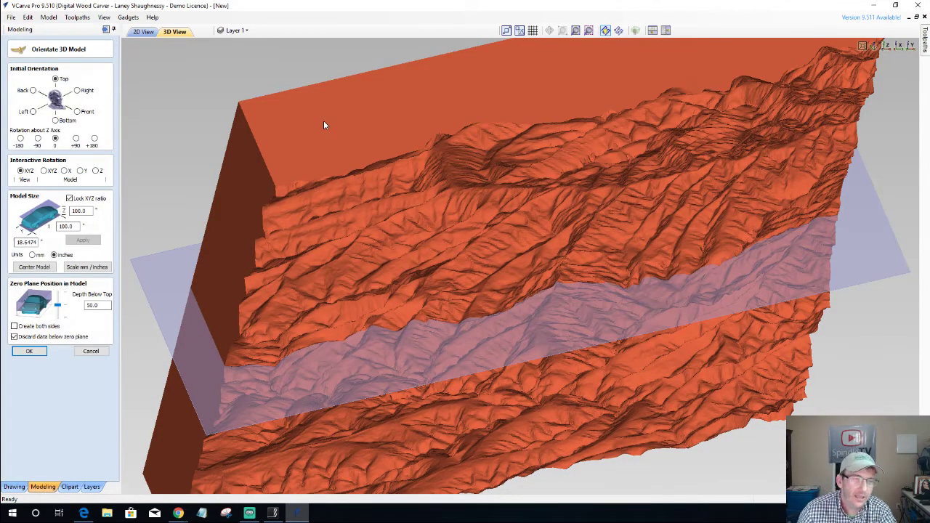
{"action": "scroll", "coordinate": [391, 266], "scroll_direction": "down", "scroll_amount": 1}
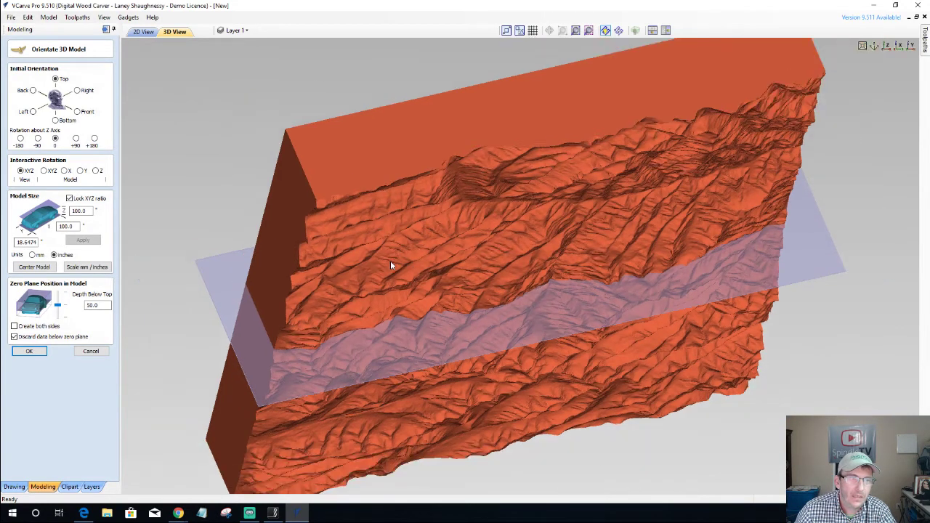
{"action": "scroll", "coordinate": [390, 266], "scroll_direction": "down", "scroll_amount": 1}
{"action": "scroll", "coordinate": [390, 266], "scroll_direction": "down", "scroll_amount": 1}
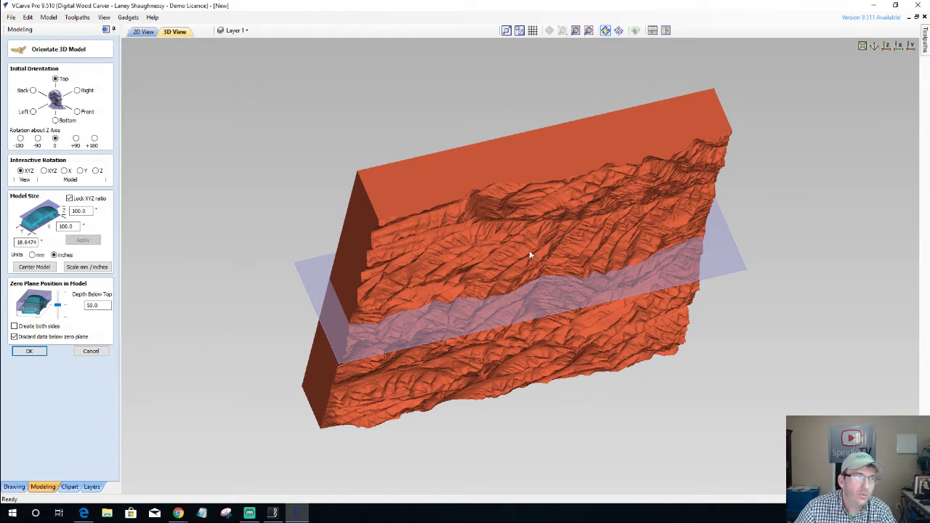
Set the terrain's initial orientation to Front so it lies face-up.
{"action": "left_click", "coordinate": [77, 112]}
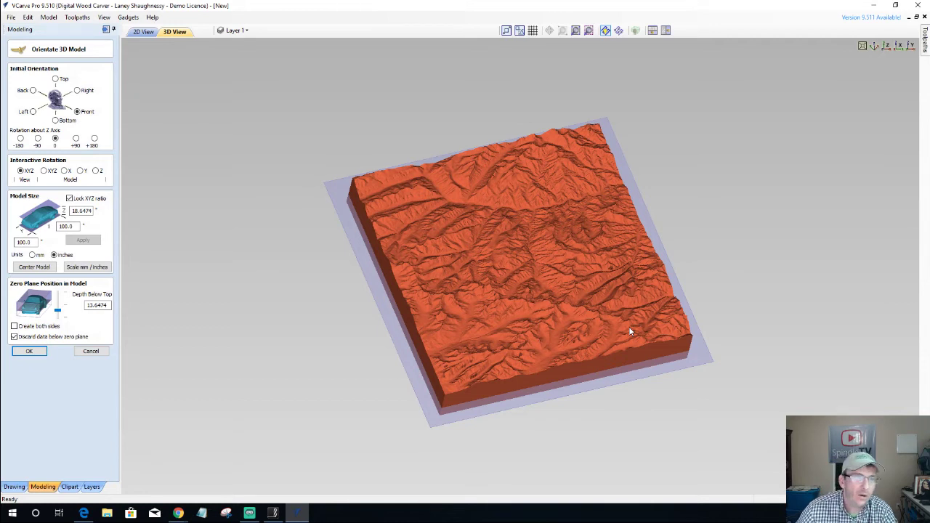
{"action": "left_click_drag", "start_coordinate": [632, 308], "coordinate": [862, 149]}
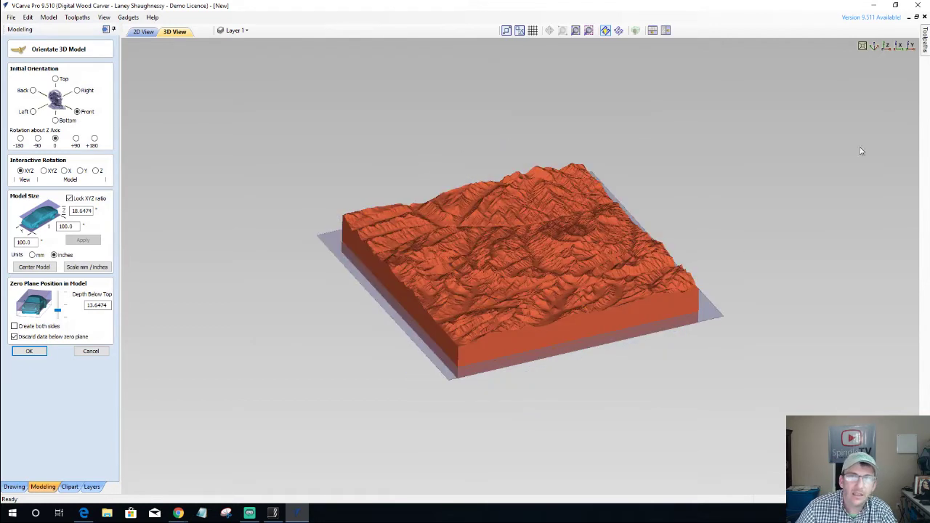
{"action": "left_click", "coordinate": [912, 48]}
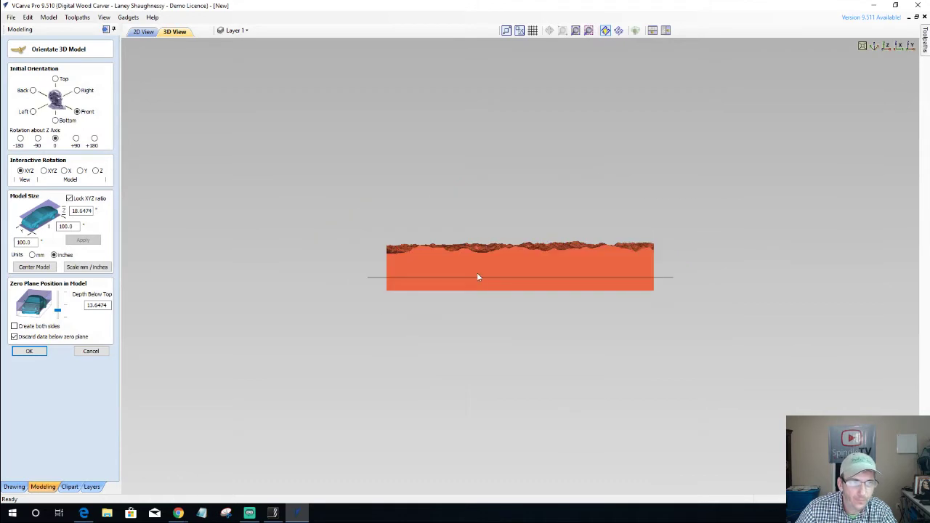
{"action": "scroll", "coordinate": [478, 274], "scroll_direction": "up", "scroll_amount": 1}
{"action": "scroll", "coordinate": [476, 272], "scroll_direction": "up", "scroll_amount": 1}
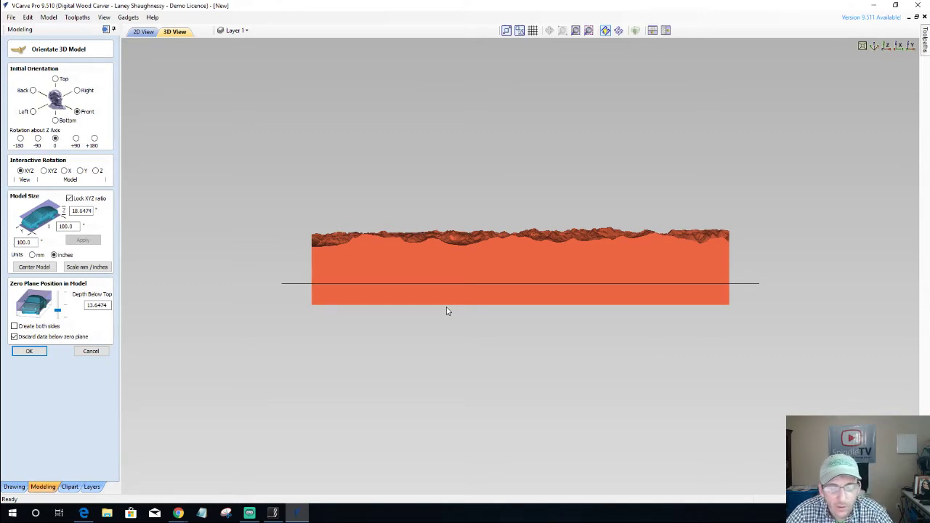
Set the zero plane to 8.5778 below the top of the terrain.
{"action": "left_click", "coordinate": [60, 325]}
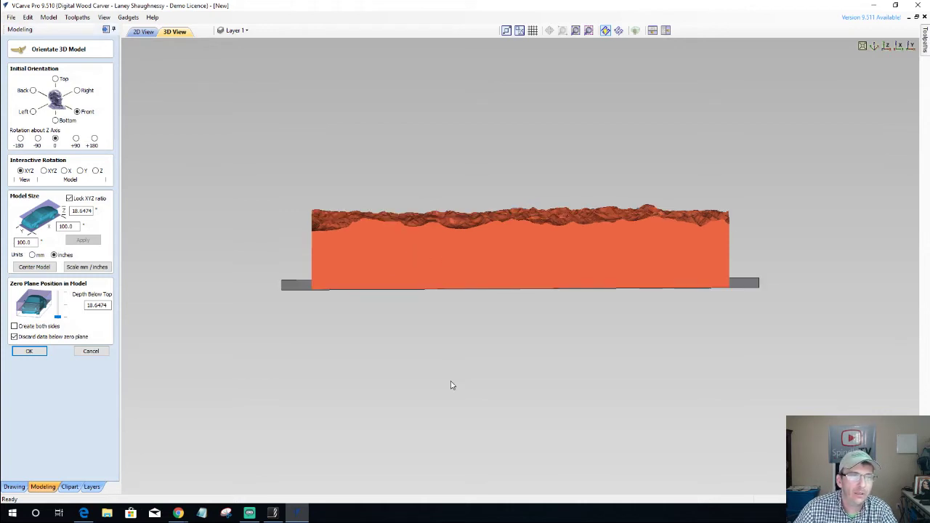
{"action": "left_click_drag", "start_coordinate": [451, 383], "coordinate": [457, 370]}
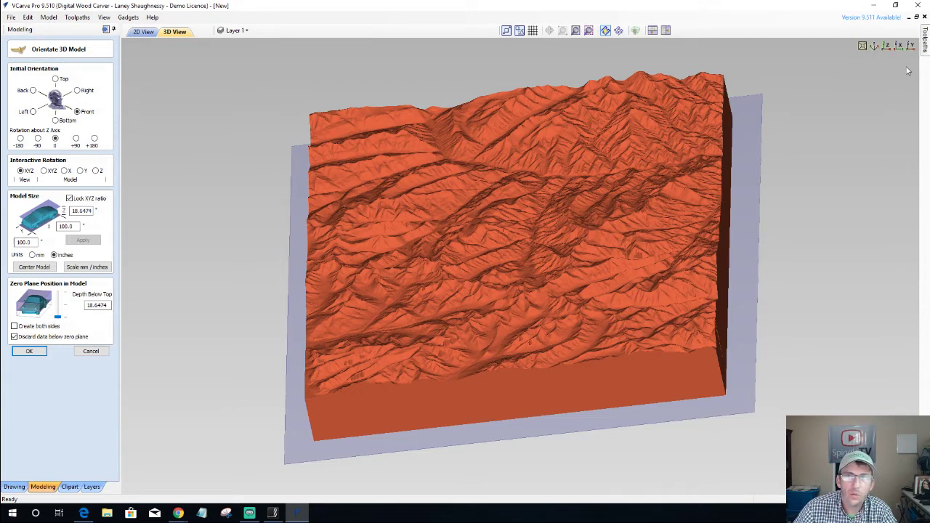
{"action": "left_click_drag", "start_coordinate": [919, 50], "coordinate": [915, 49]}
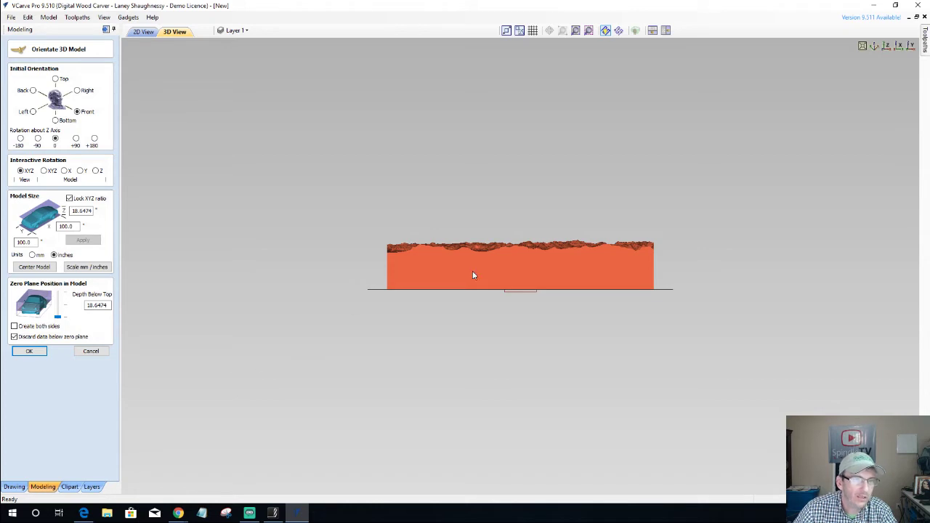
{"action": "scroll", "coordinate": [473, 275], "scroll_direction": "up", "scroll_amount": 1}
{"action": "scroll", "coordinate": [473, 275], "scroll_direction": "up", "scroll_amount": 1}
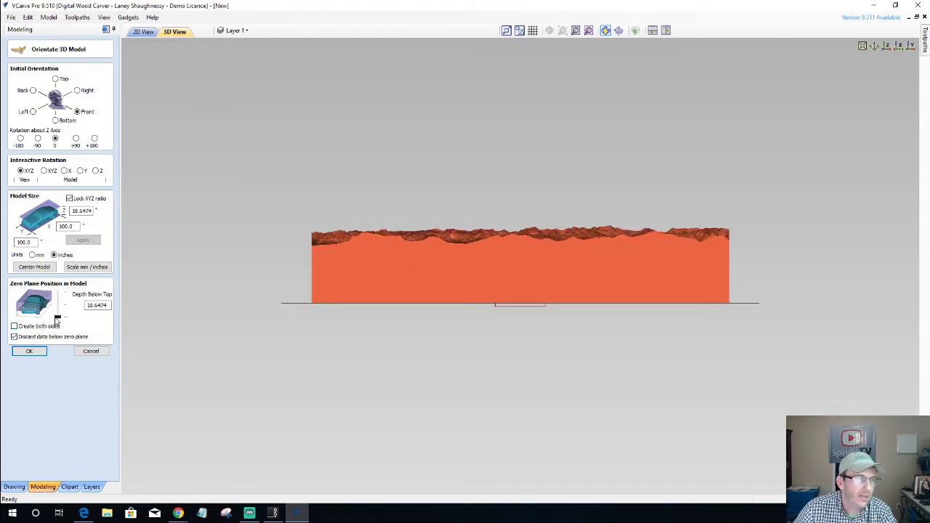
{"action": "mouse_move", "coordinate": [59, 317]}
{"action": "left_mouse_down"}
{"action": "mouse_move", "coordinate": [65, 274]}
{"action": "mouse_move", "coordinate": [65, 308]}
{"action": "left_mouse_up"}
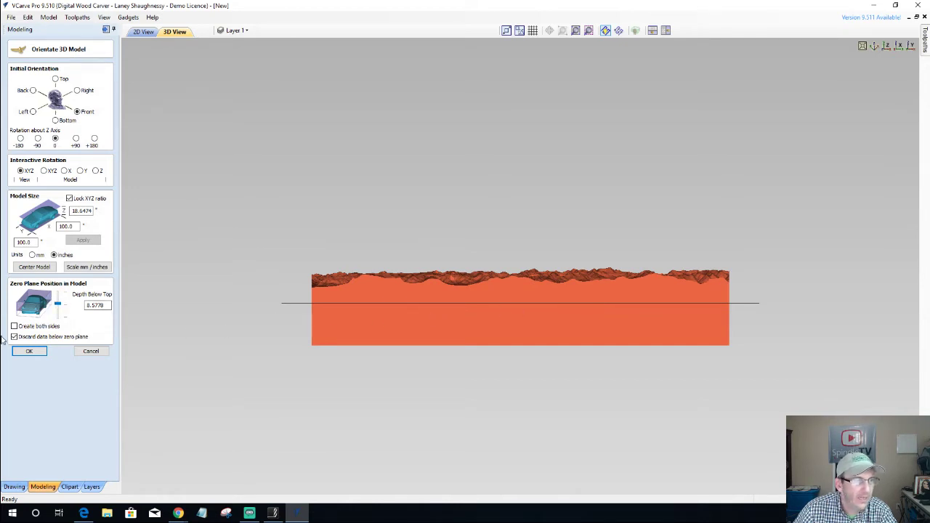
Scale the terrain to 12 × 12 inches, 2.2377 inches tall, with Lock XYZ ratio on.
{"action": "double_click", "coordinate": [71, 226]}
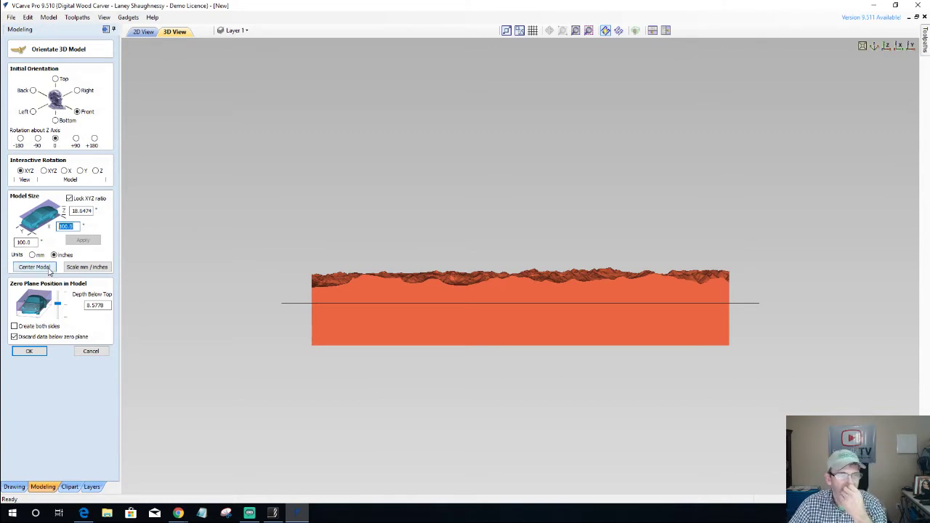
{"action": "type", "text": "12"}
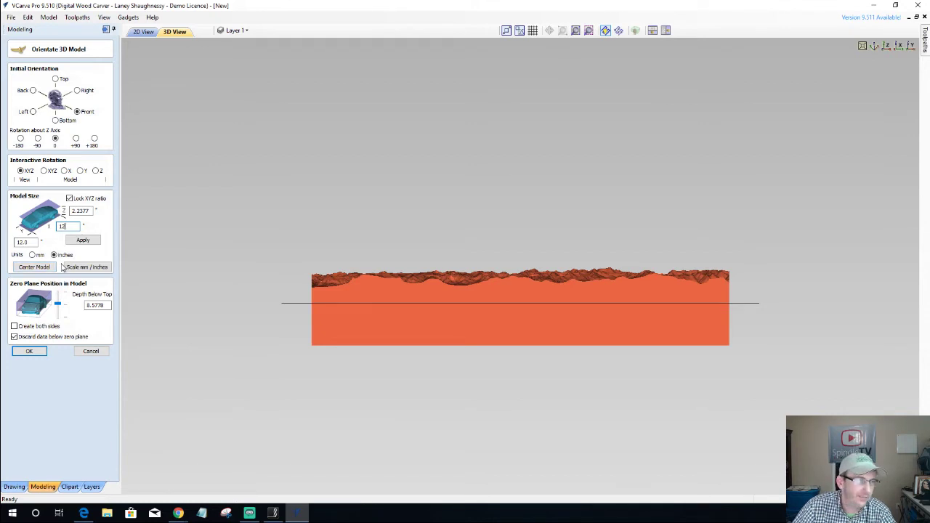
{"action": "left_click", "coordinate": [82, 241]}
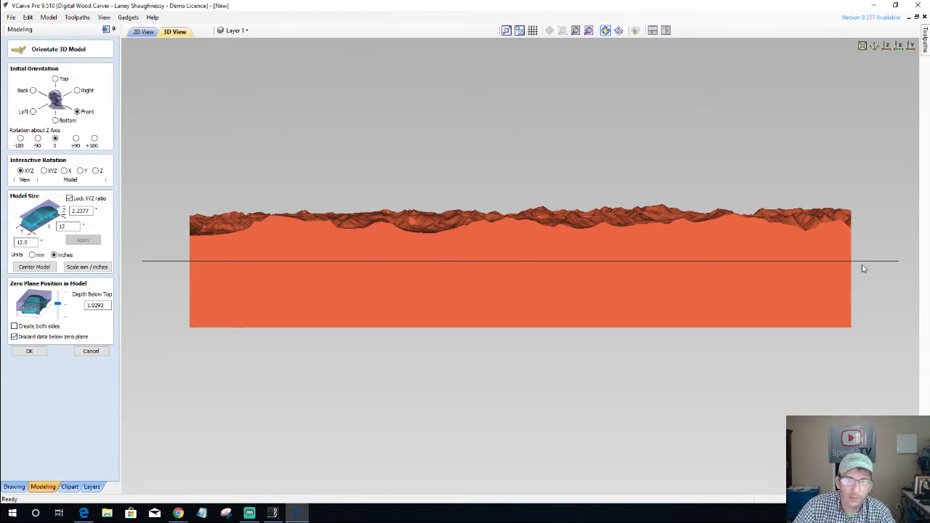
{"action": "left_click", "coordinate": [874, 46]}
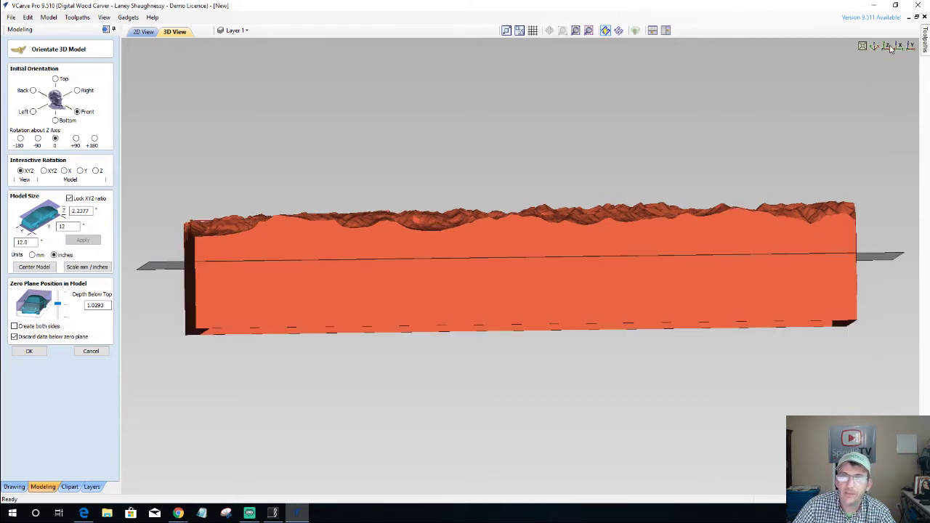
{"action": "left_click", "coordinate": [887, 47]}
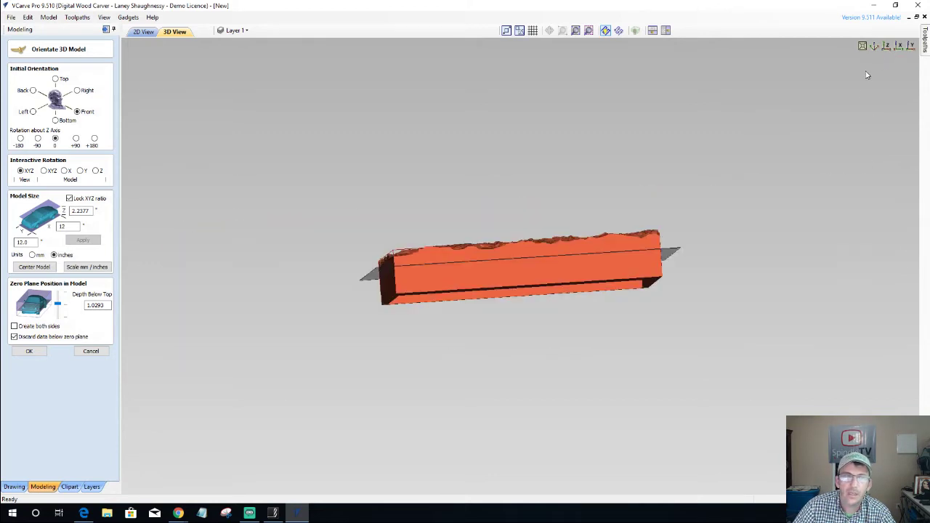
{"action": "left_click", "coordinate": [864, 46]}
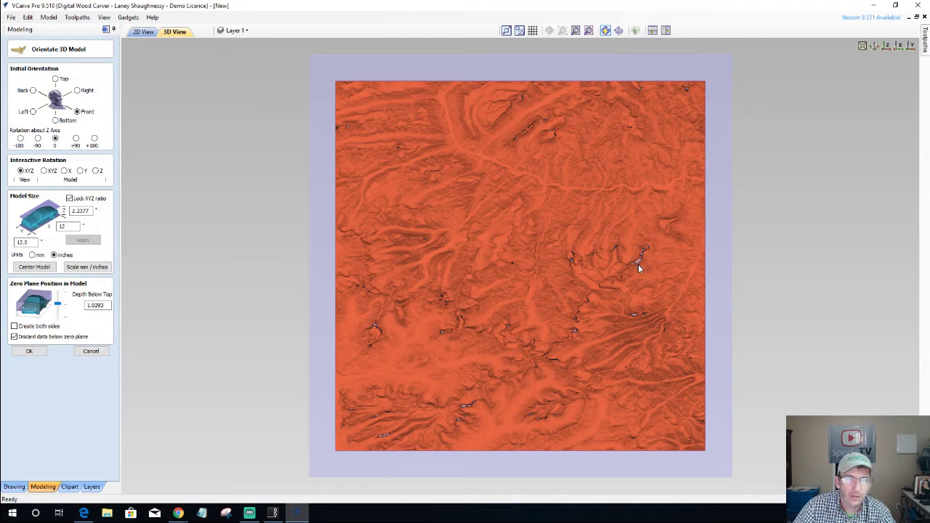
Set the zero plane 1.1188 below the top, centre the terrain and create the relief model.
{"action": "left_click", "coordinate": [58, 306]}
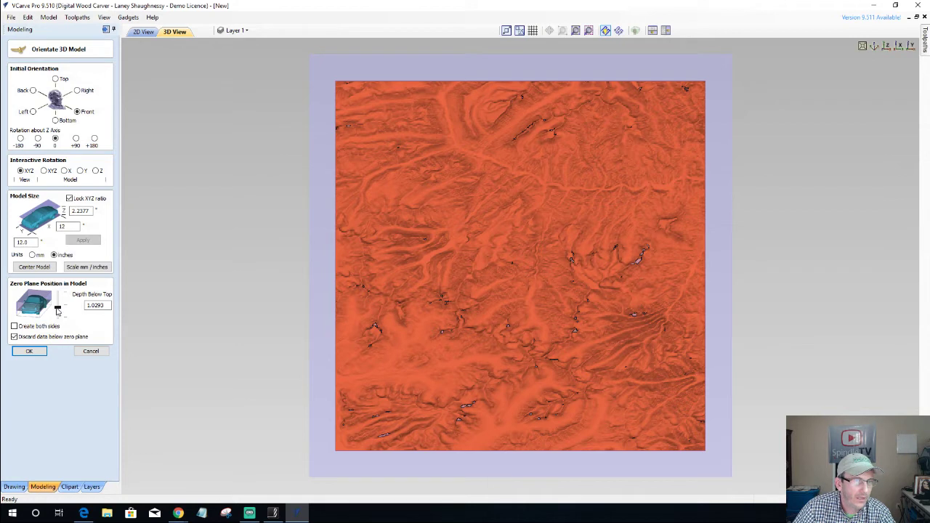
{"action": "left_click_drag", "start_coordinate": [58, 311], "coordinate": [62, 326]}
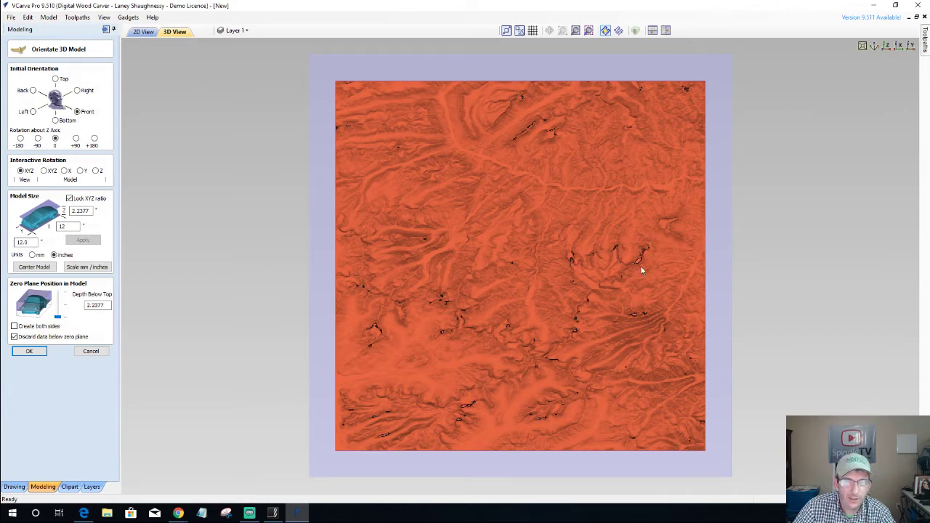
{"action": "scroll", "coordinate": [642, 268], "scroll_direction": "up", "scroll_amount": 3}
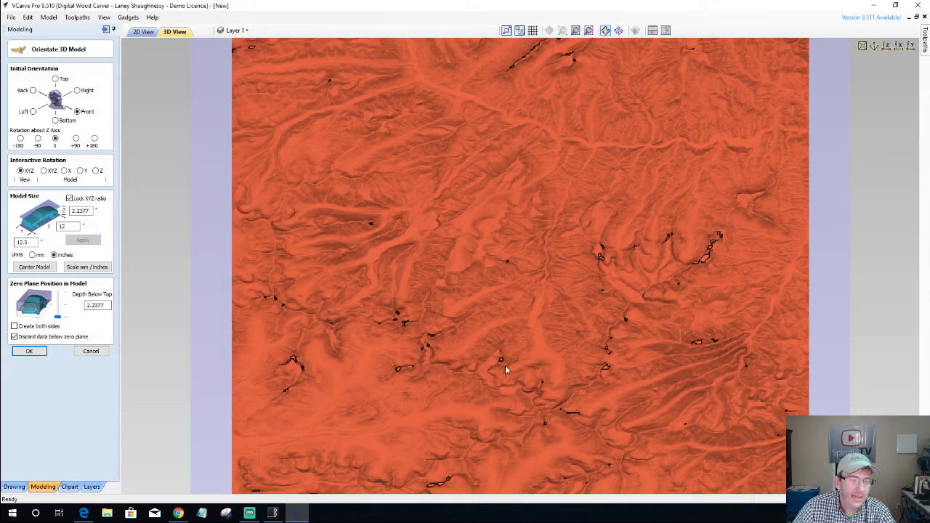
{"action": "left_click_drag", "start_coordinate": [537, 292], "coordinate": [567, 293]}
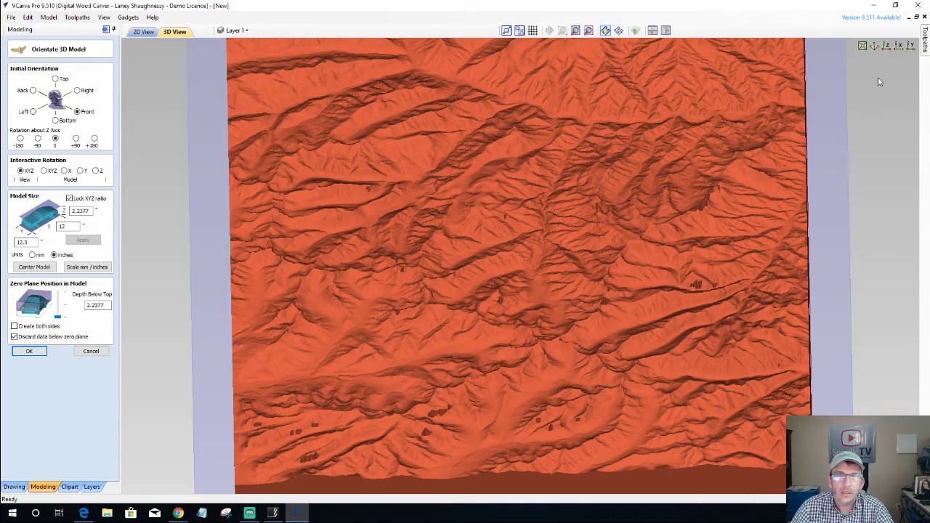
{"action": "left_click", "coordinate": [912, 49]}
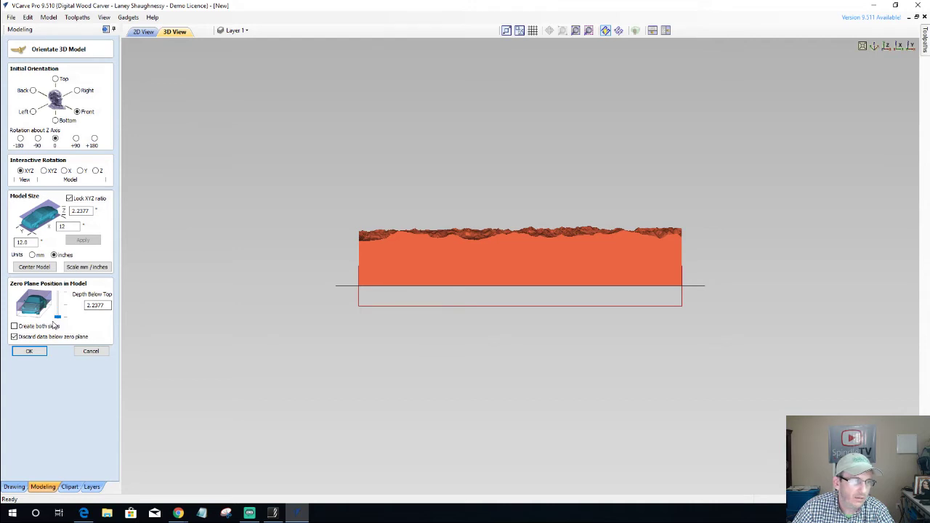
{"action": "left_click_drag", "start_coordinate": [58, 313], "coordinate": [59, 305]}
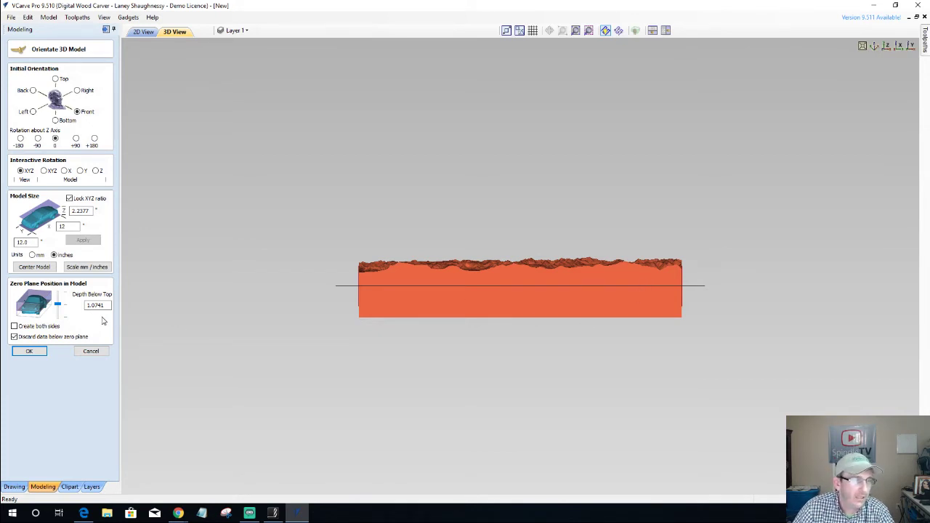
{"action": "left_click", "coordinate": [41, 268]}
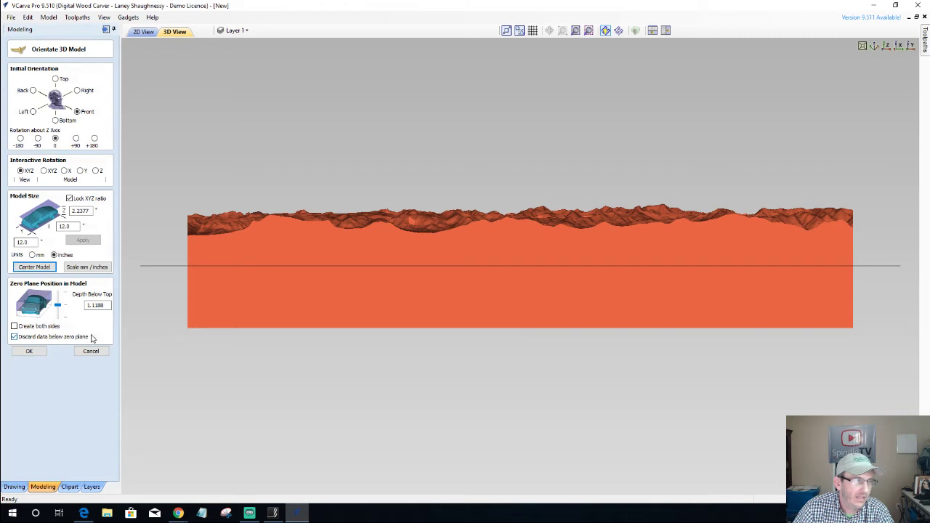
{"action": "left_click", "coordinate": [30, 353]}
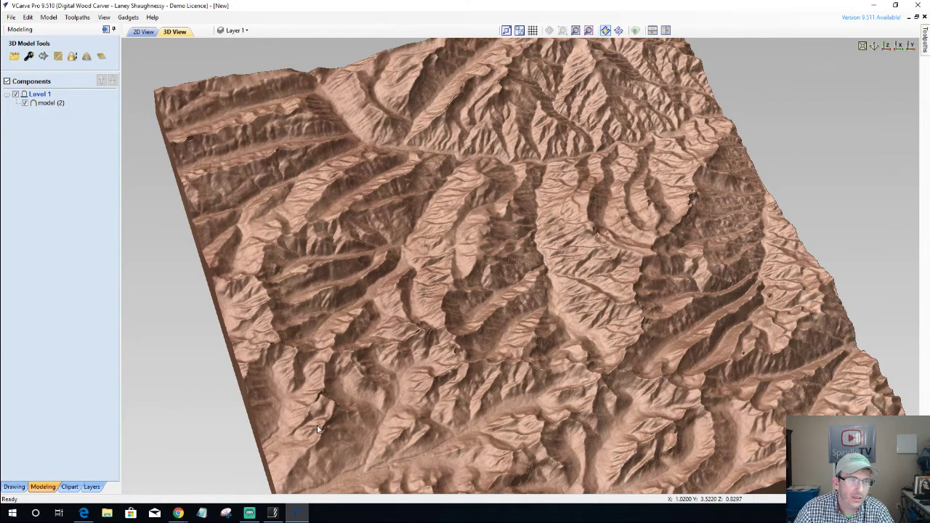
{"action": "left_click_drag", "start_coordinate": [643, 325], "coordinate": [581, 368]}
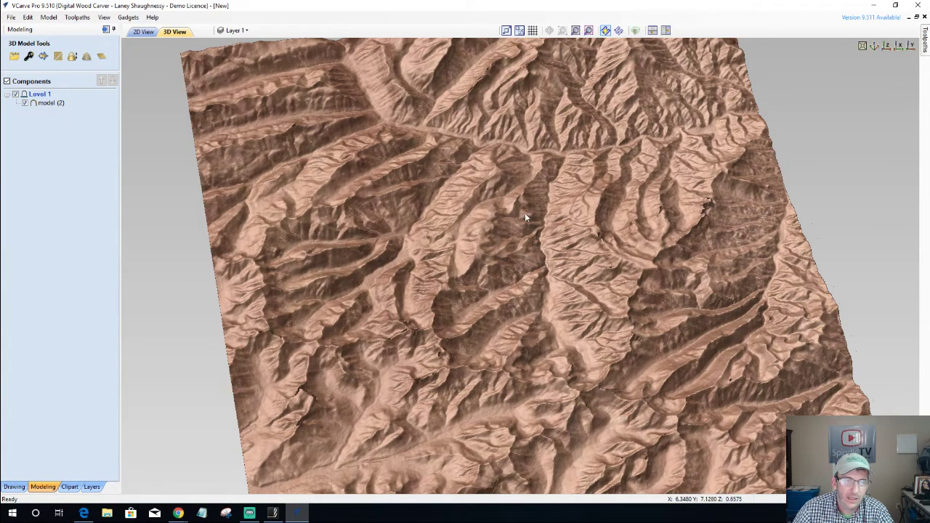
{"action": "scroll", "coordinate": [523, 232], "scroll_direction": "down", "scroll_amount": 3}
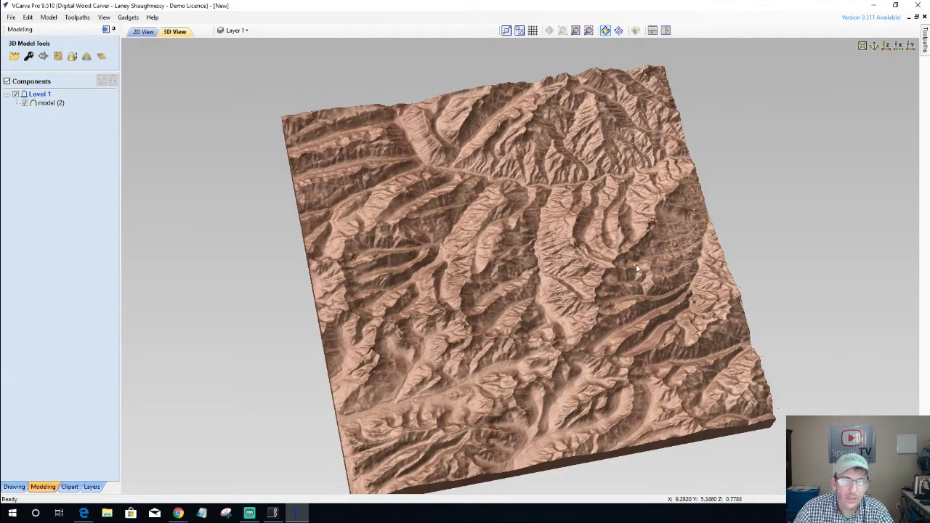
{"action": "left_click_drag", "start_coordinate": [597, 274], "coordinate": [573, 295]}
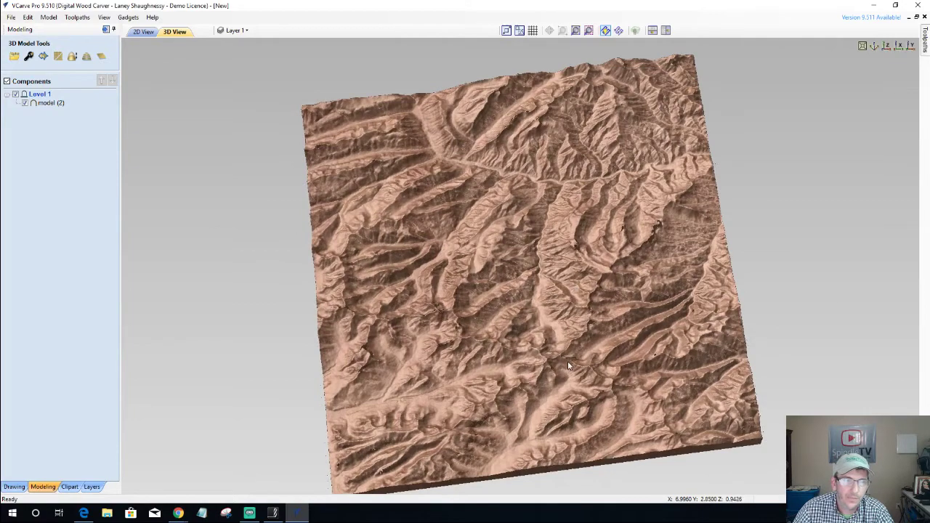
{"action": "left_click_drag", "start_coordinate": [524, 346], "coordinate": [485, 297]}
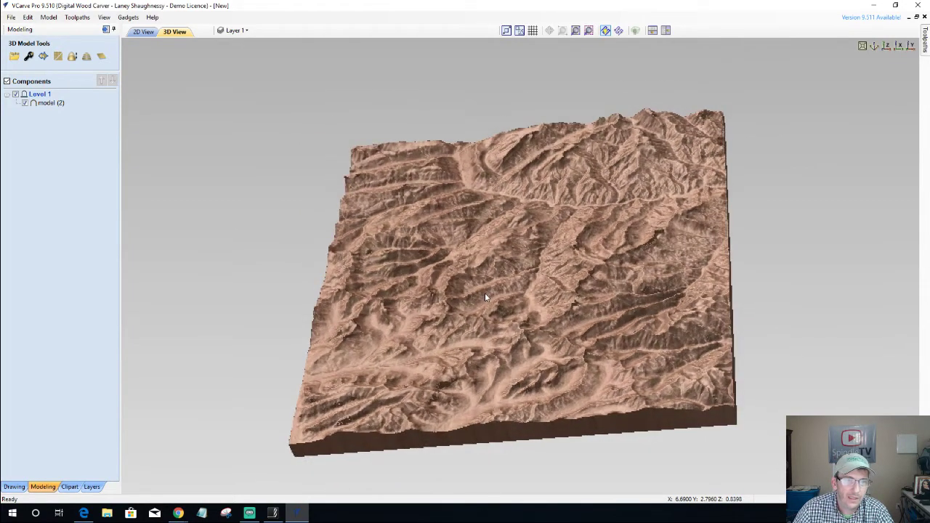
{"action": "left_click_drag", "start_coordinate": [573, 338], "coordinate": [515, 346]}
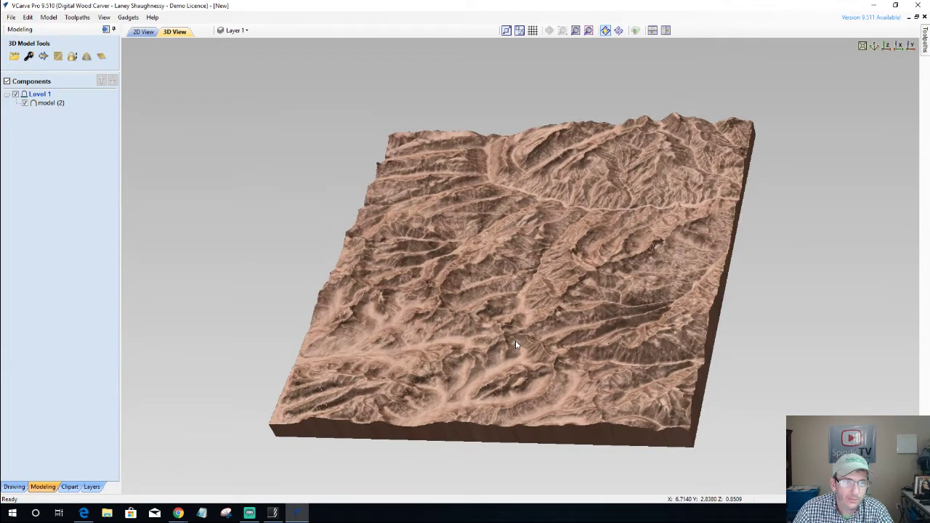
{"action": "scroll", "coordinate": [629, 270], "scroll_direction": "down", "scroll_amount": 2}
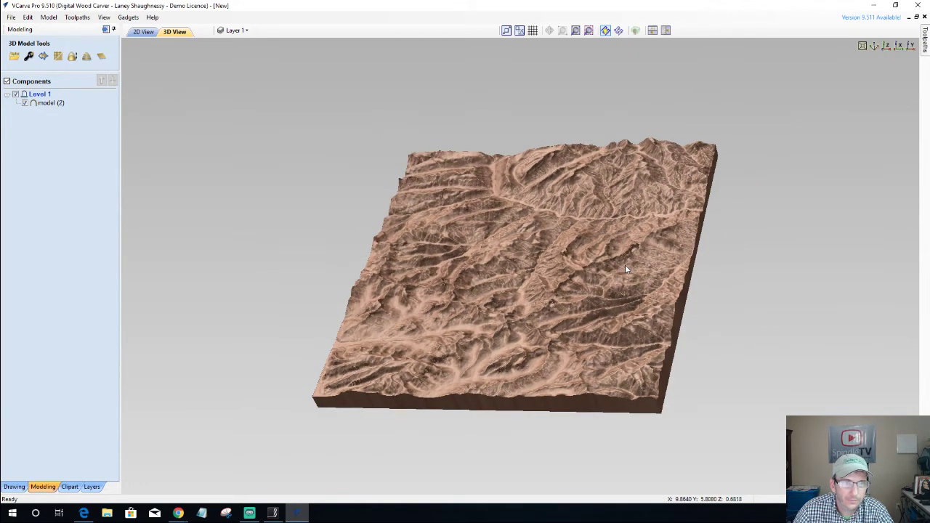
{"action": "scroll", "coordinate": [583, 272], "scroll_direction": "up", "scroll_amount": 4}
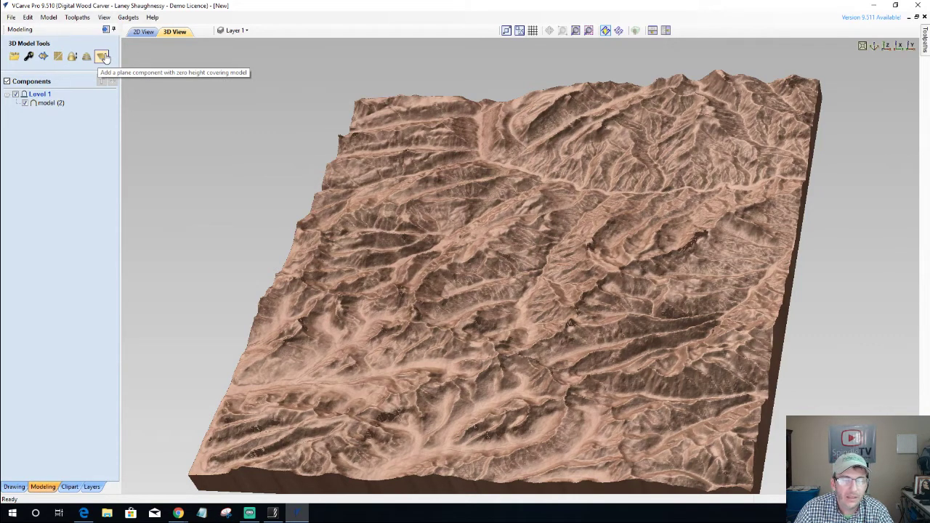
Test smoothing with Preserve transparency on, then return Smoothing to Min and confirm.
{"action": "left_click", "coordinate": [58, 60]}
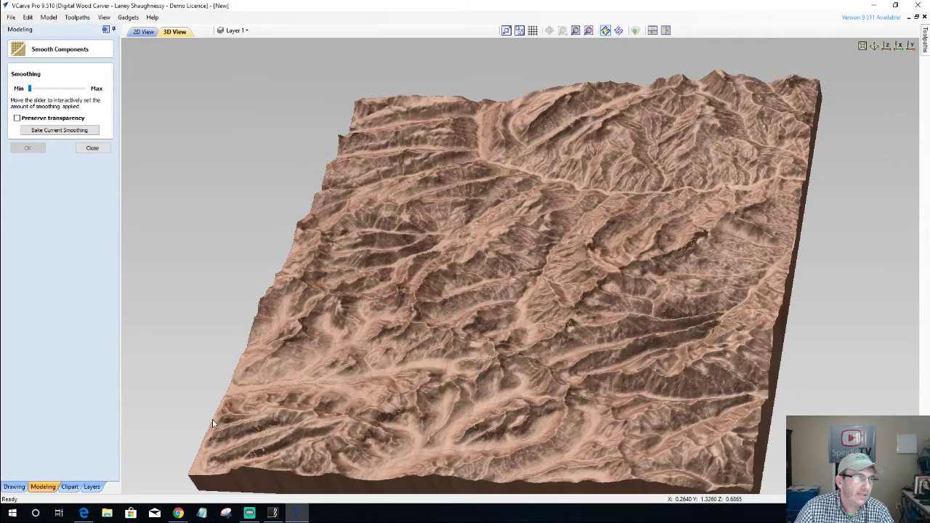
{"action": "left_click", "coordinate": [16, 119]}
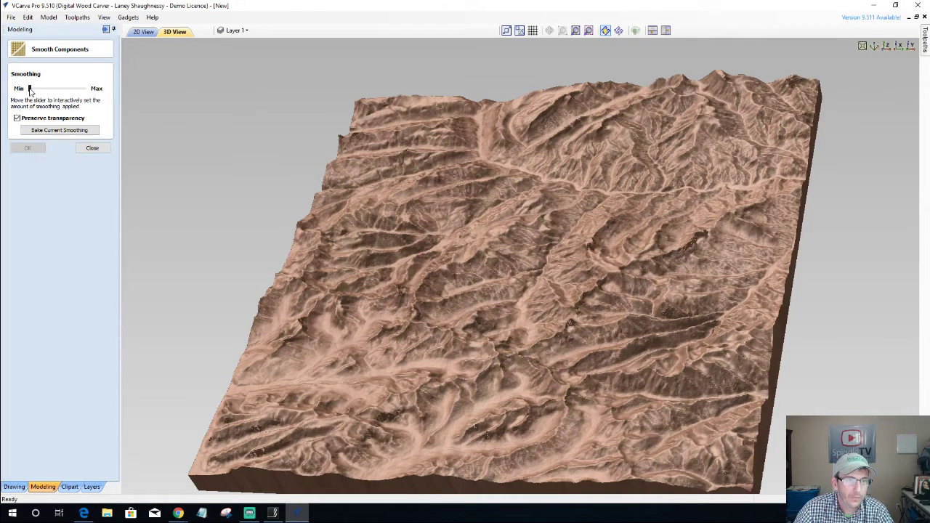
{"action": "left_click_drag", "start_coordinate": [29, 89], "coordinate": [39, 88]}
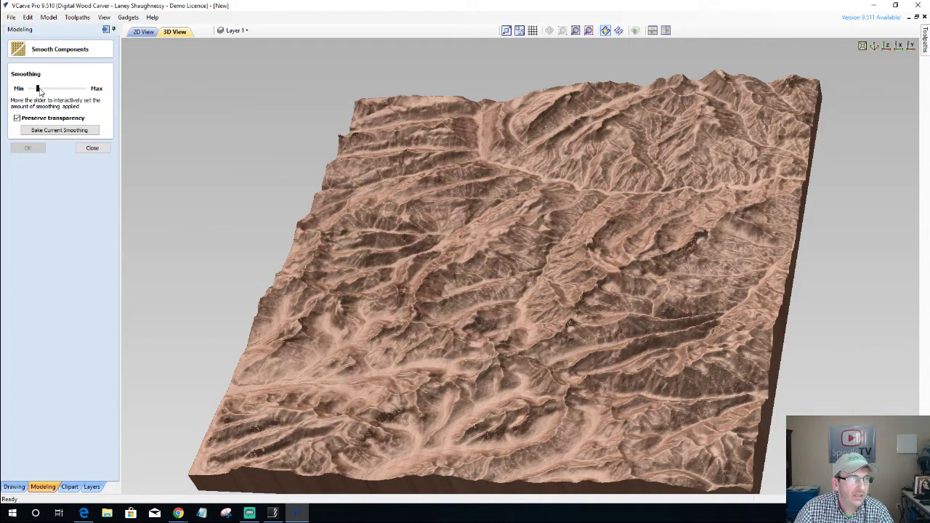
{"action": "left_click_drag", "start_coordinate": [40, 90], "coordinate": [40, 90]}
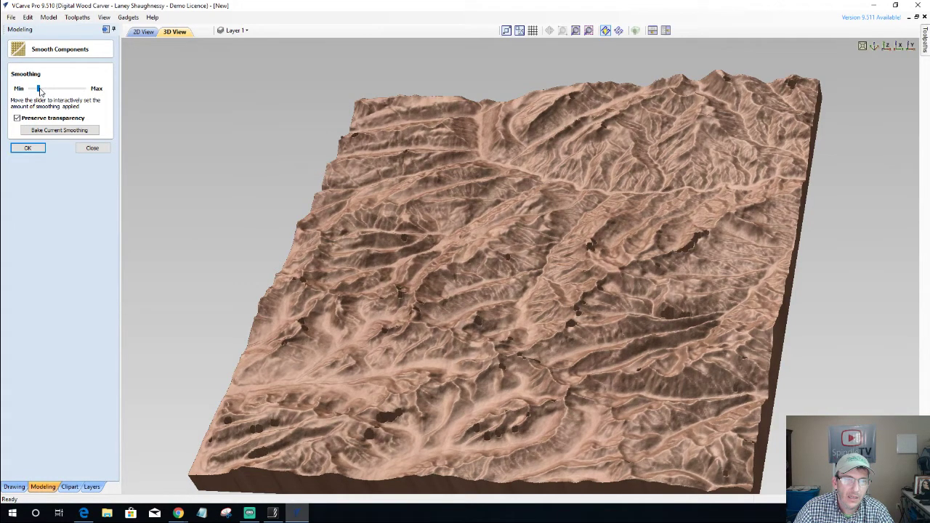
{"action": "left_click_drag", "start_coordinate": [697, 342], "coordinate": [708, 295]}
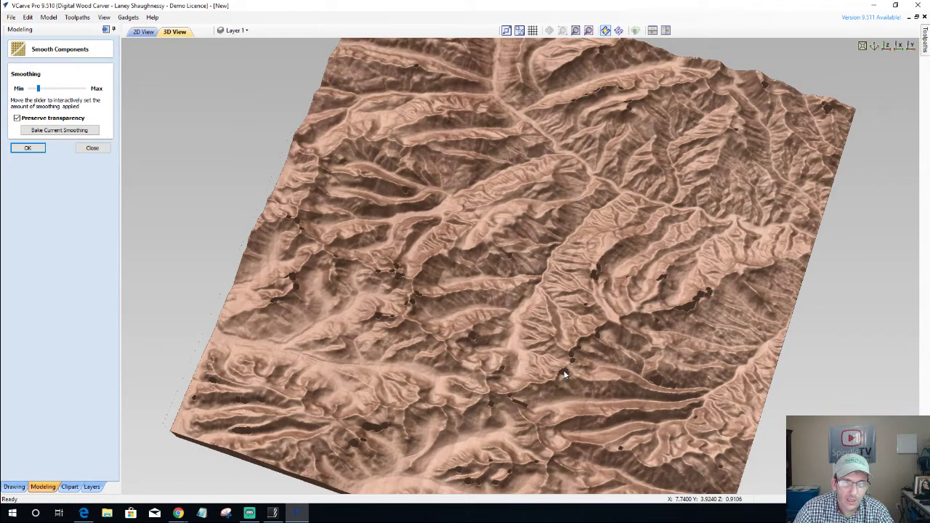
{"action": "left_click_drag", "start_coordinate": [39, 89], "coordinate": [64, 89]}
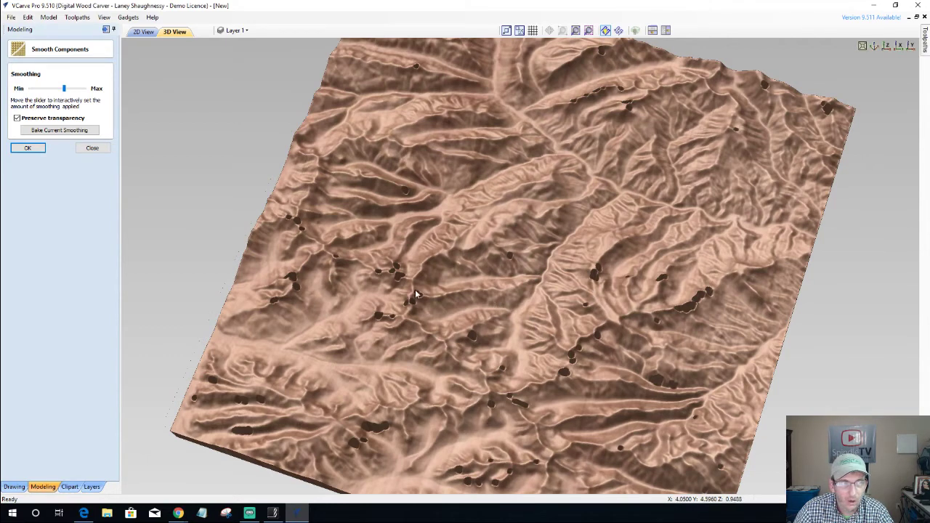
{"action": "left_click_drag", "start_coordinate": [302, 276], "coordinate": [572, 284]}
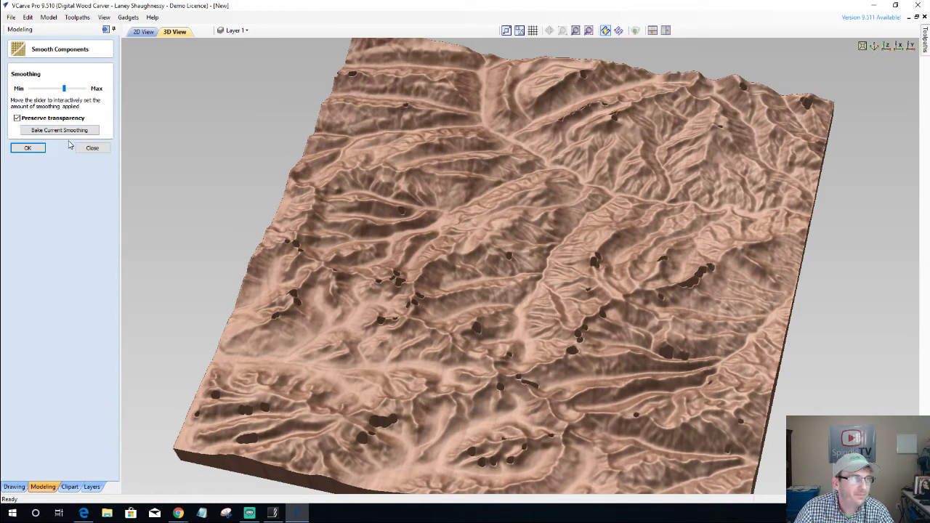
{"action": "left_click_drag", "start_coordinate": [63, 90], "coordinate": [12, 94]}
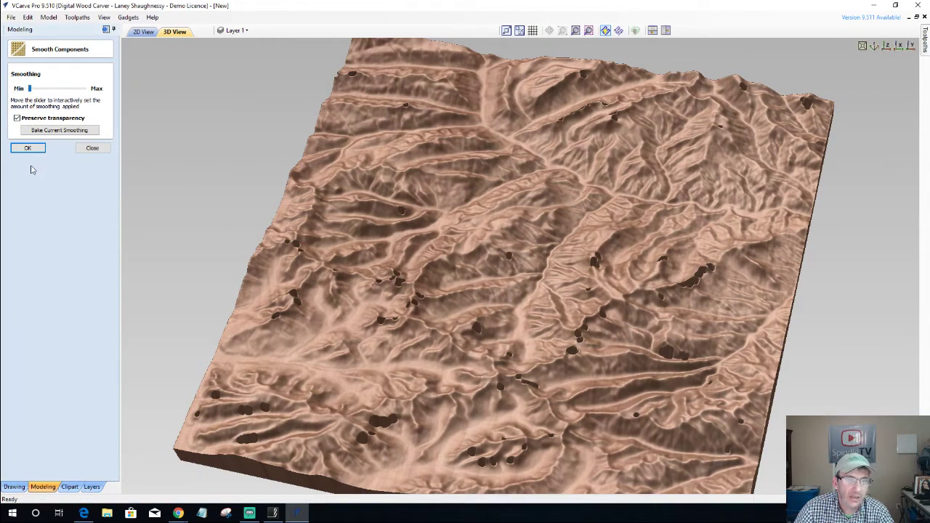
{"action": "left_click", "coordinate": [28, 148]}
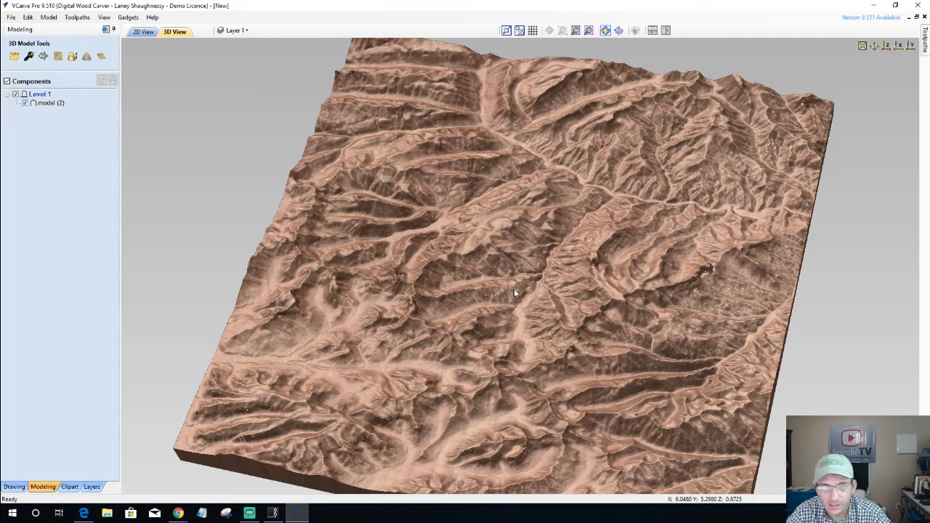
Orbit the terrain to a low side-on angle and switch to the Toolpaths panel.
{"action": "left_click_drag", "start_coordinate": [514, 288], "coordinate": [486, 346]}
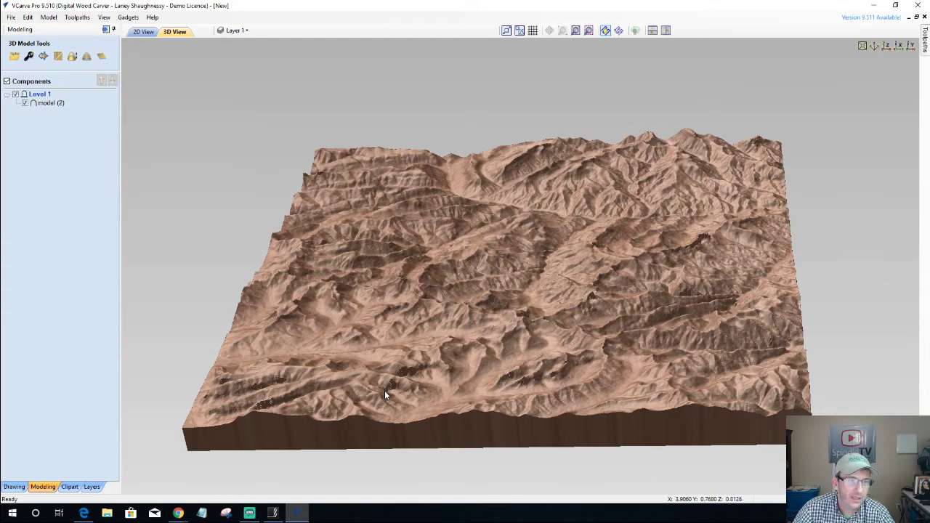
{"action": "left_click_drag", "start_coordinate": [511, 322], "coordinate": [536, 386]}
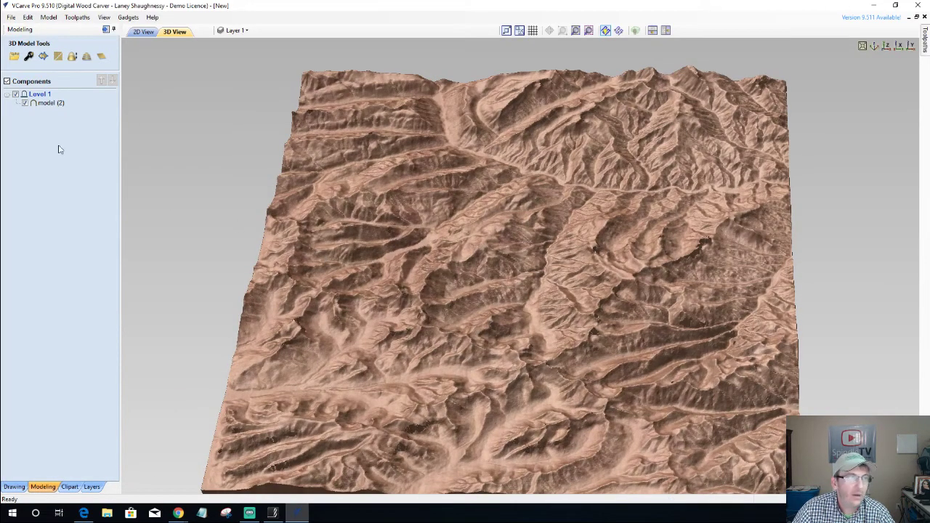
{"action": "left_click", "coordinate": [105, 31]}
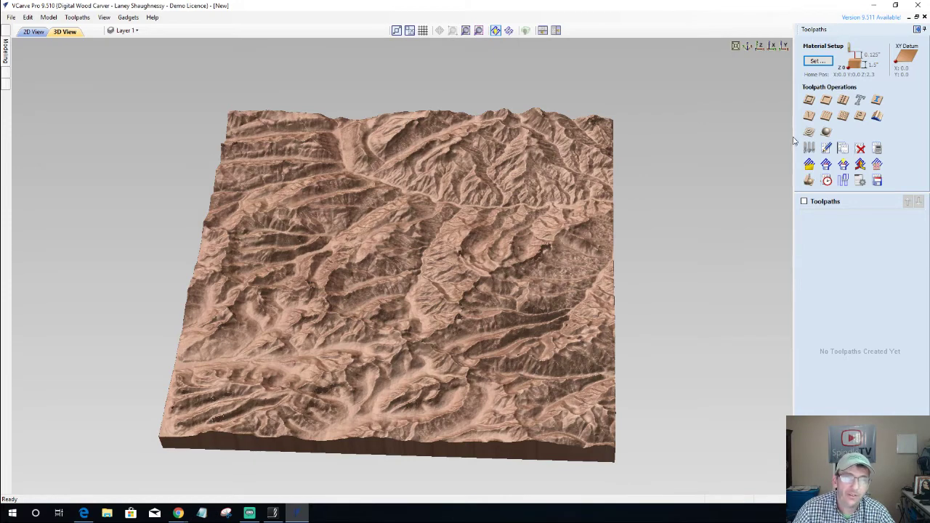
Open the Material Setup form showing the 1.5-inch material thickness.
{"action": "left_click", "coordinate": [820, 62]}
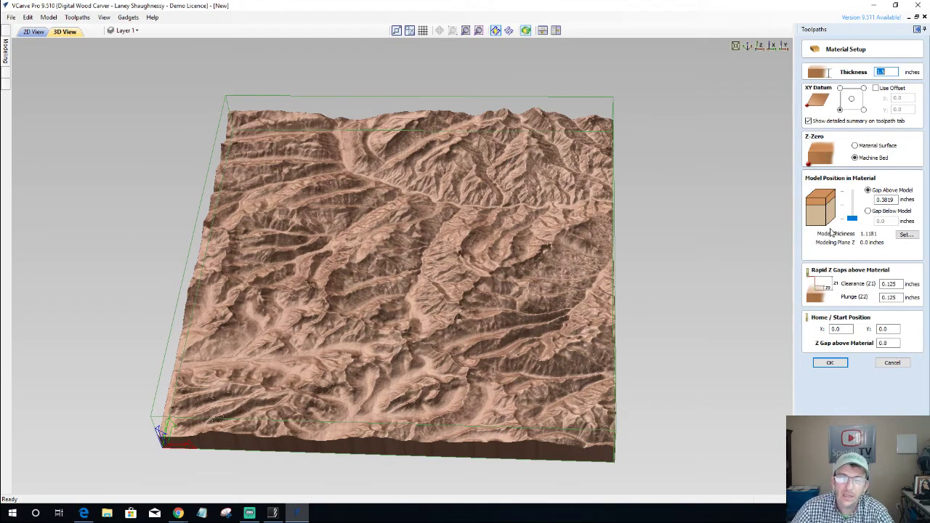
Move the model to the top of the material with a 0.02-inch Gap Above Model.
{"action": "left_click", "coordinate": [854, 219]}
{"action": "left_click_drag", "start_coordinate": [853, 220], "coordinate": [852, 192]}
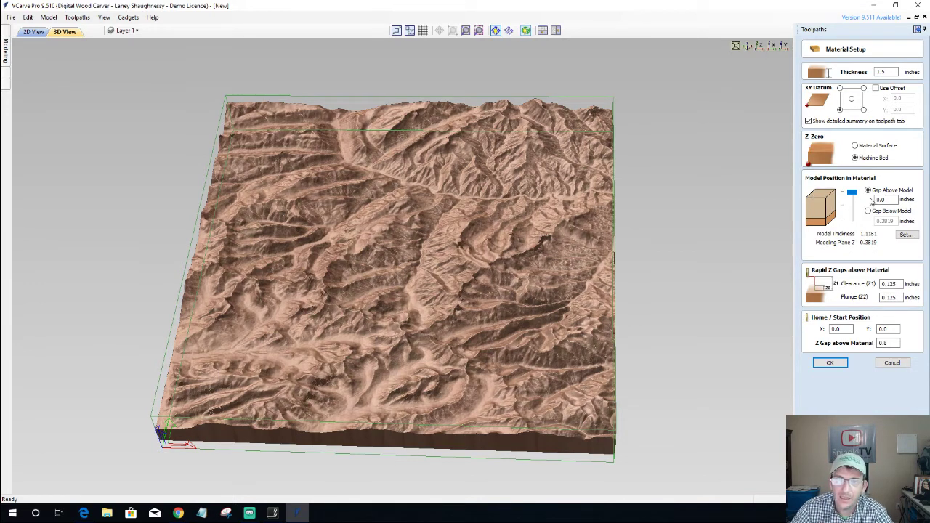
{"action": "double_click", "coordinate": [886, 200]}
{"action": "type", "text": "0.8"}
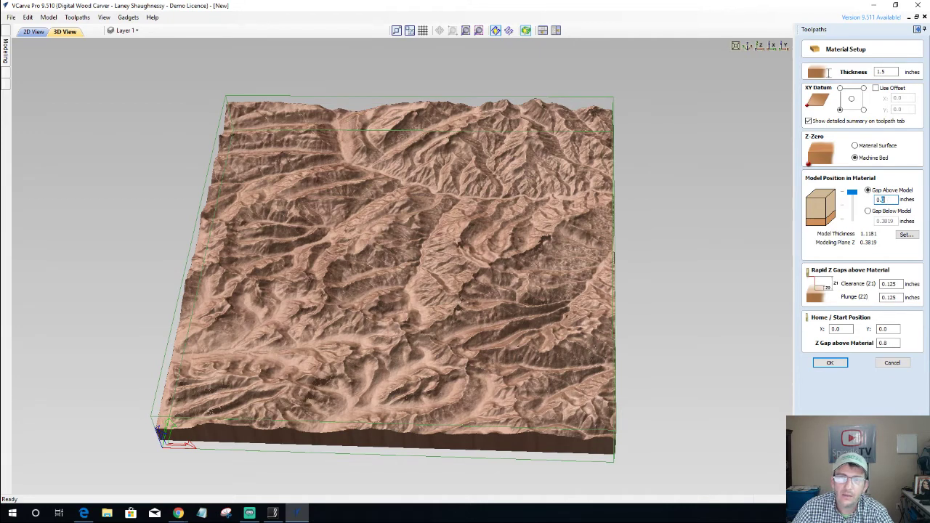
{"action": "type", "text": "2"}
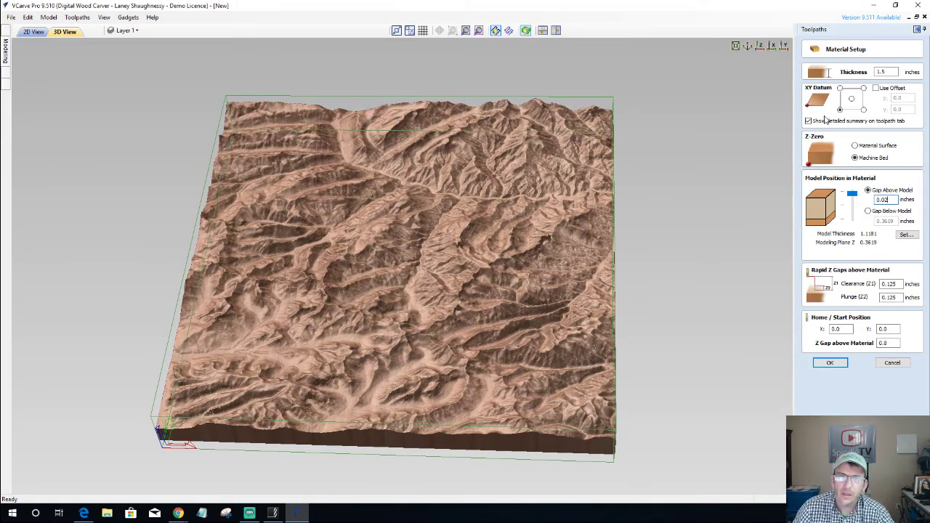
{"action": "left_click", "coordinate": [856, 204]}
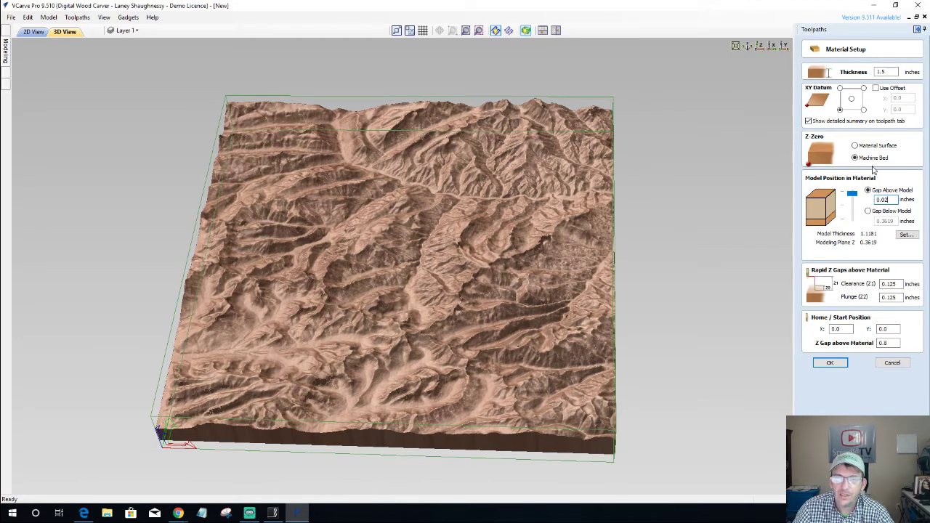
{"action": "left_click", "coordinate": [836, 365]}
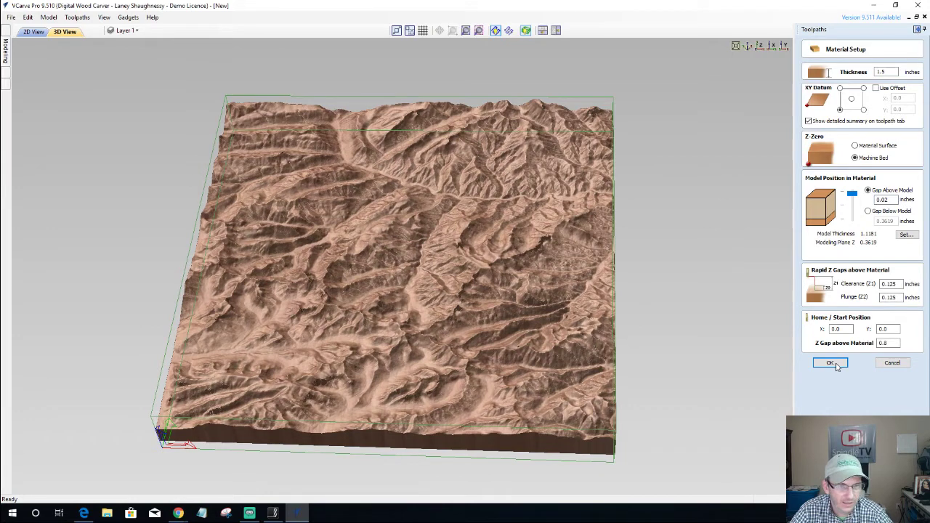
Apply the material setup and start a 3D Roughing toolpath with a 0.25-inch end mill.
{"action": "left_click", "coordinate": [830, 362]}
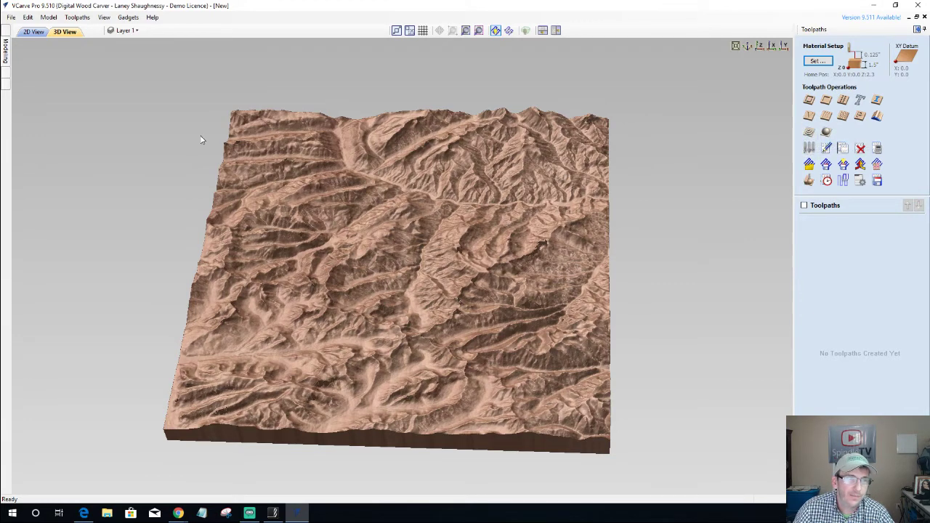
{"action": "left_click_drag", "start_coordinate": [423, 276], "coordinate": [424, 276]}
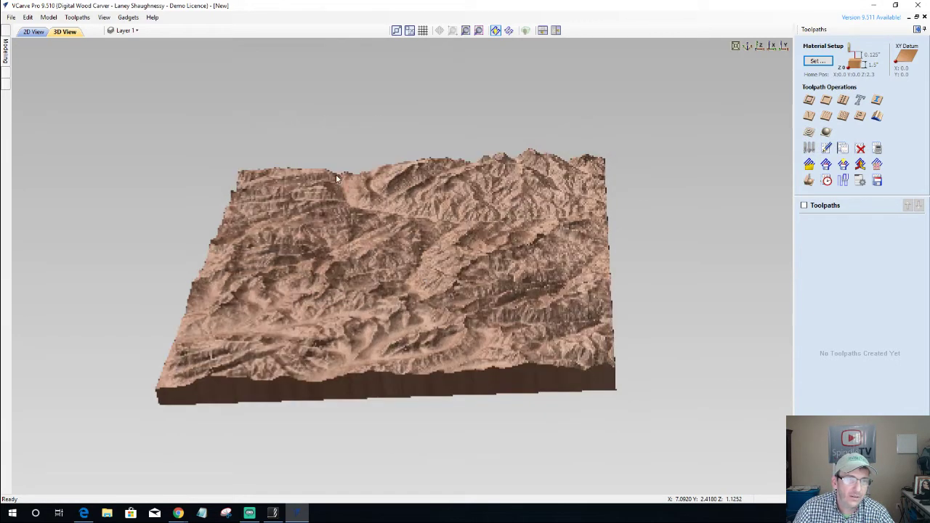
{"action": "left_click_drag", "start_coordinate": [336, 174], "coordinate": [339, 193]}
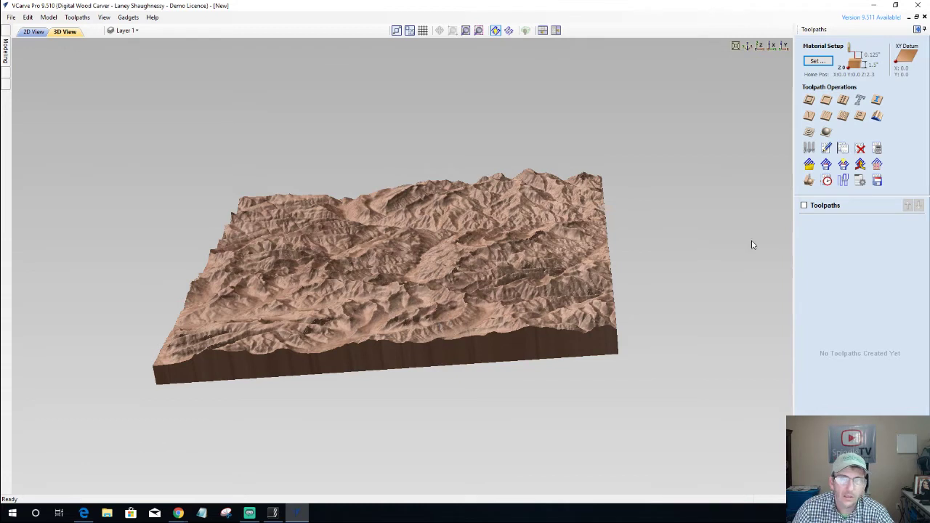
{"action": "left_click", "coordinate": [809, 135]}
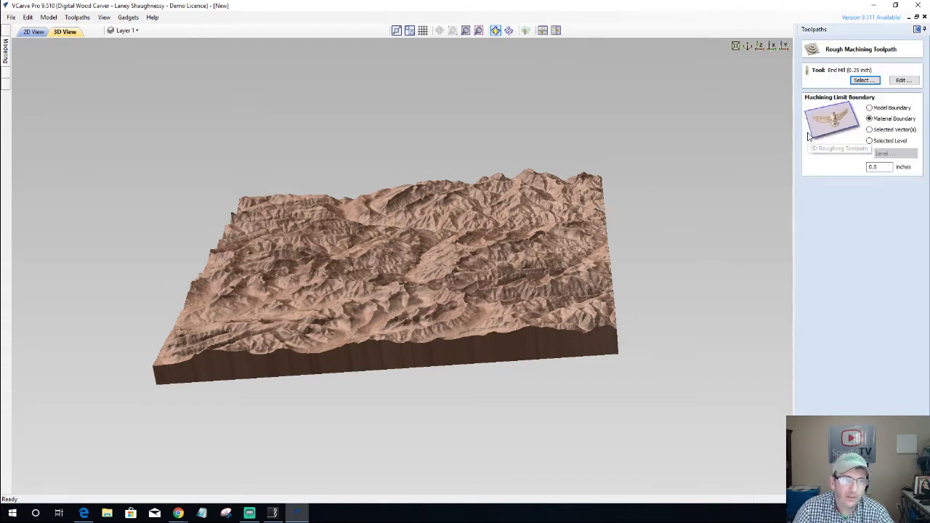
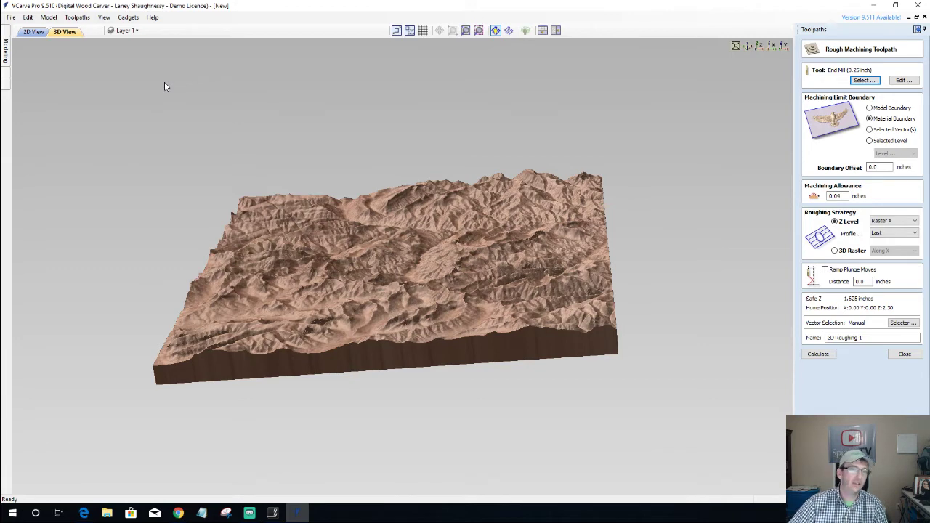
Rename the roughing toolpath to Rocky_Rough and calculate it over the terrain.
{"action": "left_click_drag", "start_coordinate": [520, 320], "coordinate": [537, 332]}
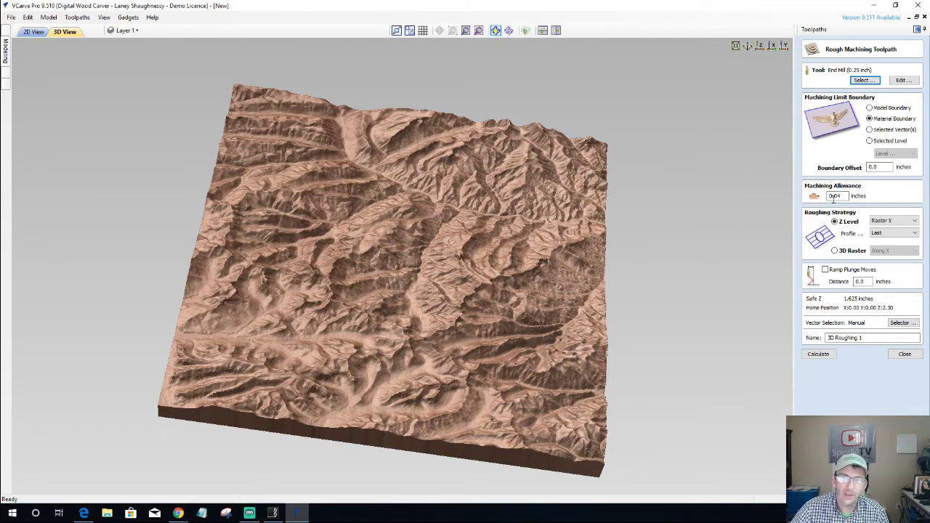
{"action": "left_click_drag", "start_coordinate": [836, 197], "coordinate": [845, 197]}
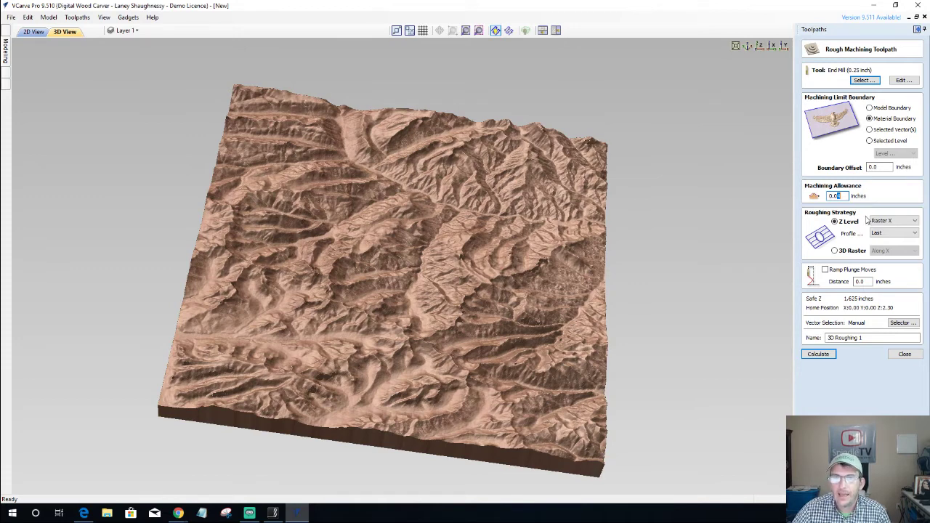
{"action": "left_click_drag", "start_coordinate": [615, 333], "coordinate": [541, 316]}
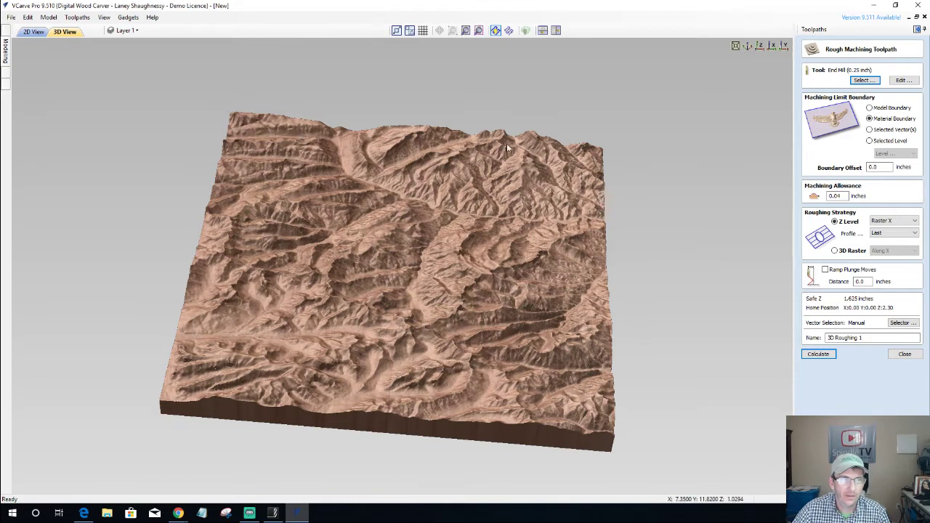
{"action": "left_click_drag", "start_coordinate": [423, 327], "coordinate": [385, 328]}
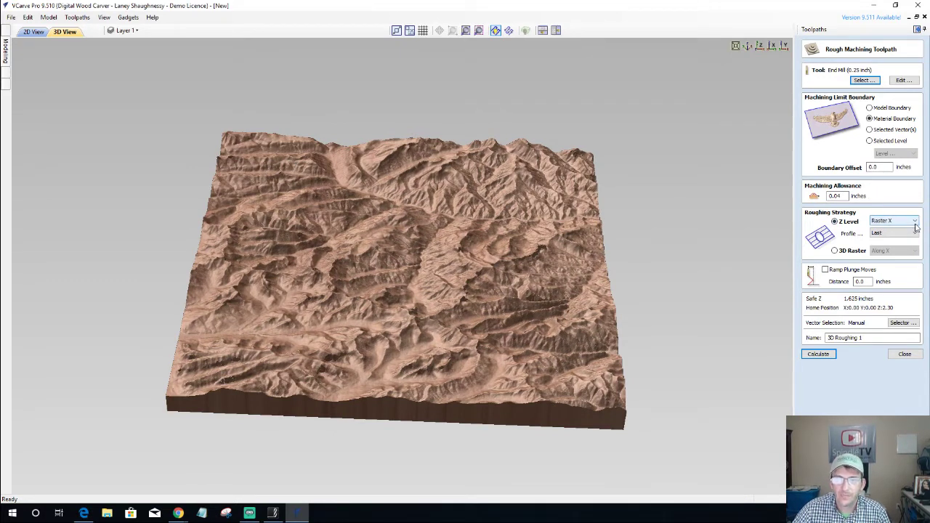
{"action": "left_click", "coordinate": [817, 354]}
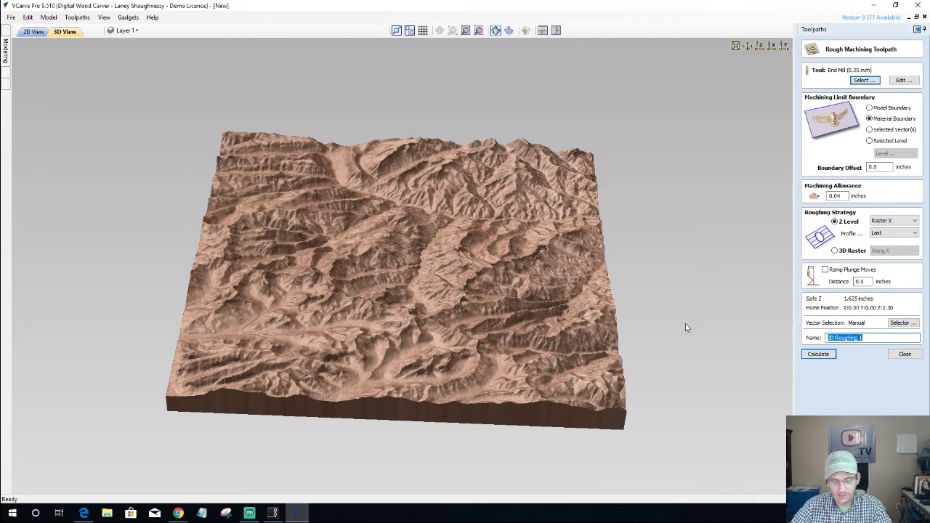
{"action": "type", "text": "Rocky"}
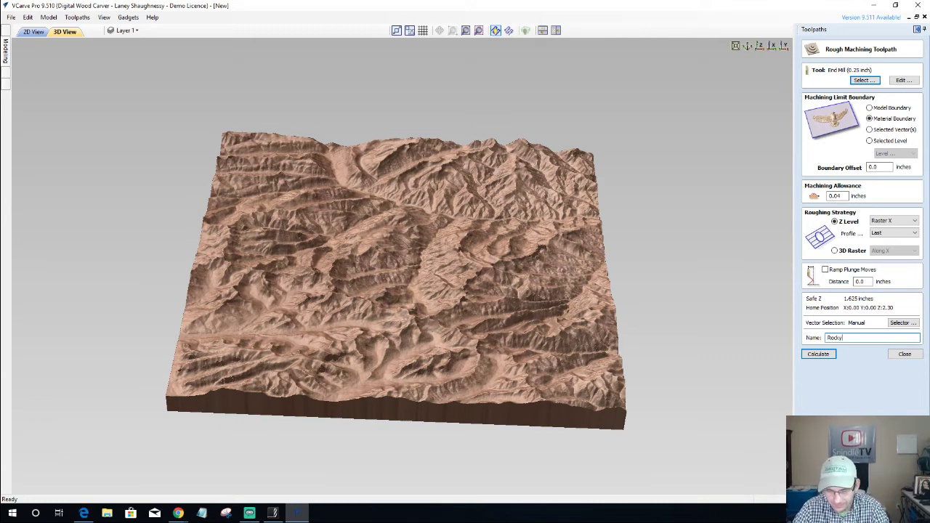
{"action": "type", "text": "ough"}
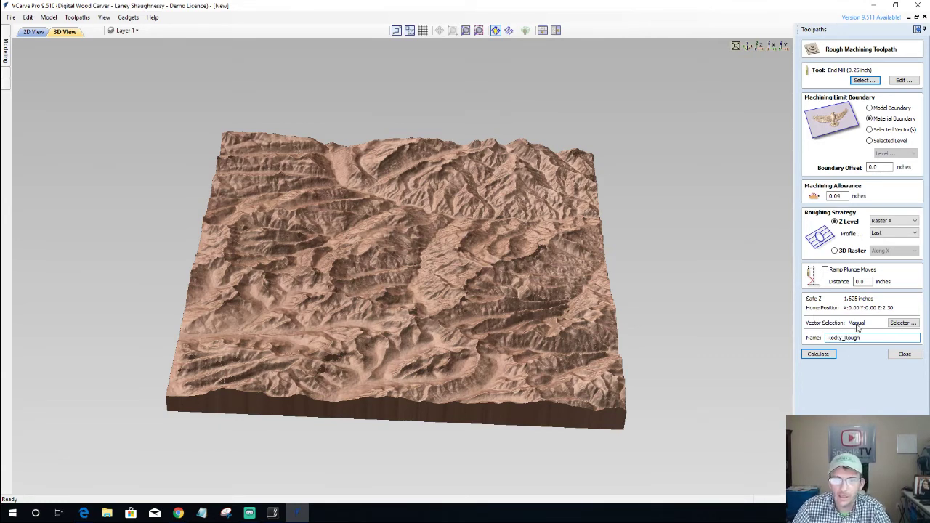
{"action": "left_click", "coordinate": [823, 358]}
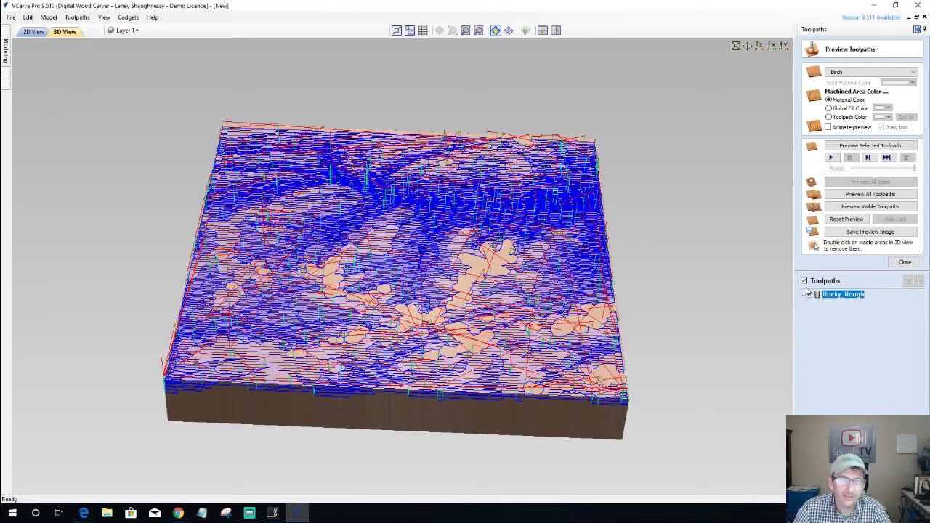
Preview the Rocky_Rough toolpath, inspect the terraced block edge-on and from above, then close the preview.
{"action": "left_click", "coordinate": [870, 146]}
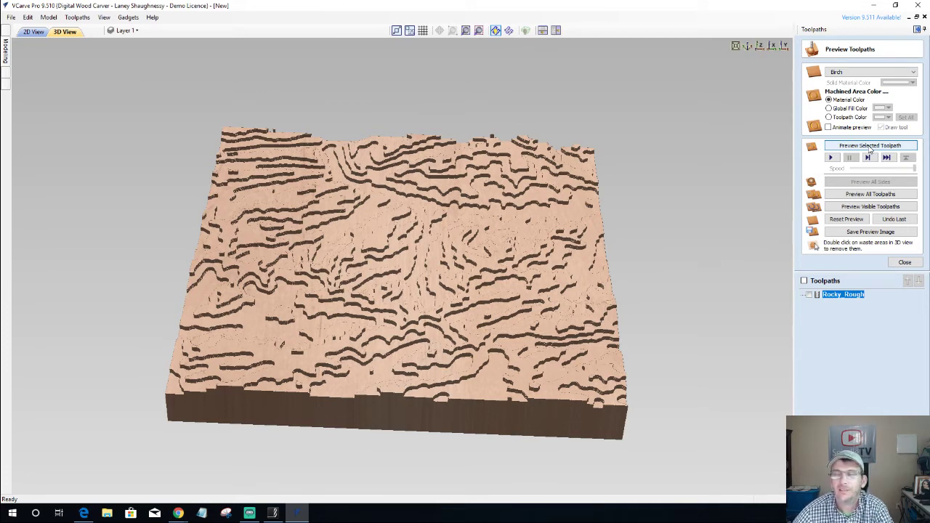
{"action": "left_click", "coordinate": [870, 146]}
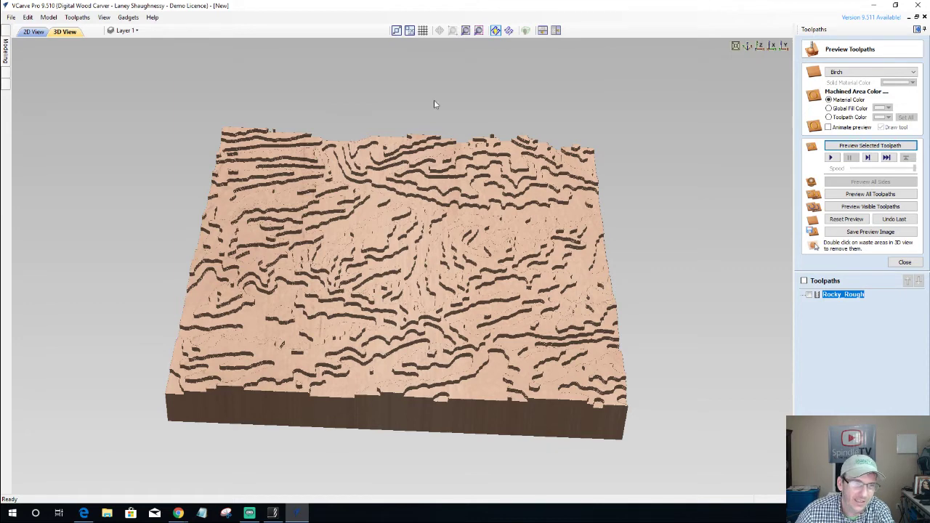
{"action": "left_click_drag", "start_coordinate": [380, 351], "coordinate": [407, 271]}
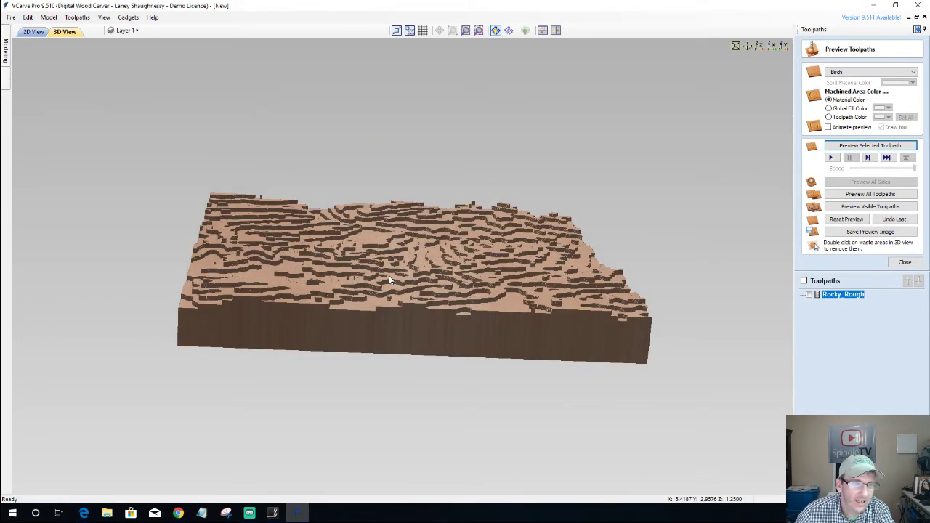
{"action": "left_click_drag", "start_coordinate": [390, 280], "coordinate": [363, 358]}
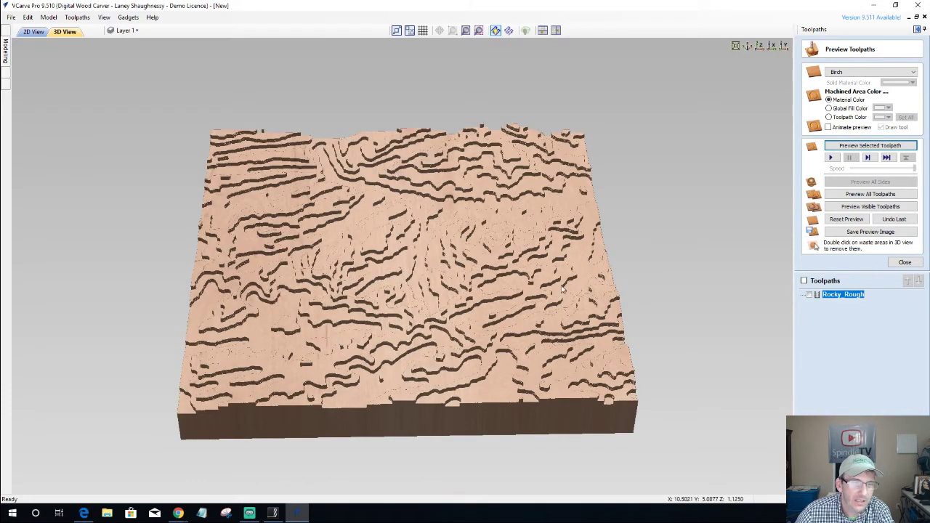
{"action": "left_click", "coordinate": [905, 262]}
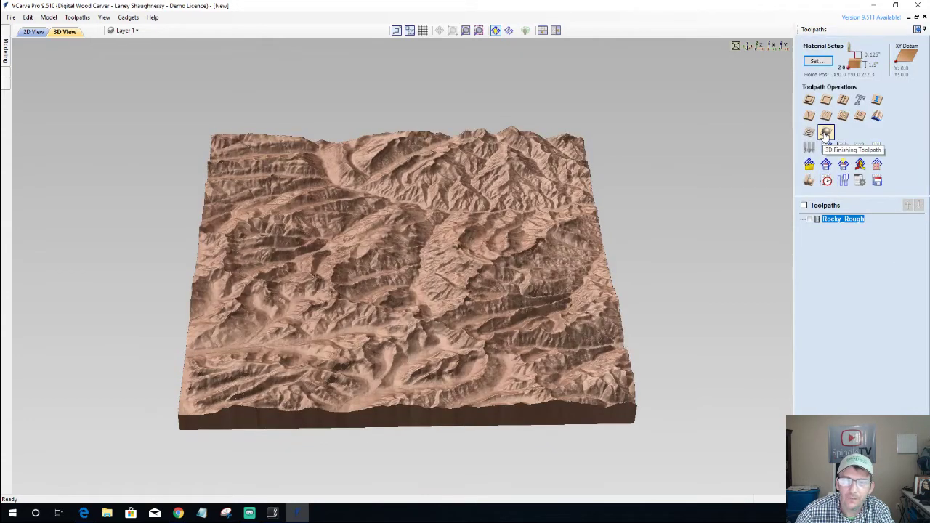
Start a new 3D finishing toolpath and bring up its Tool Database to choose a finishing tool.
{"action": "left_click", "coordinate": [827, 132]}
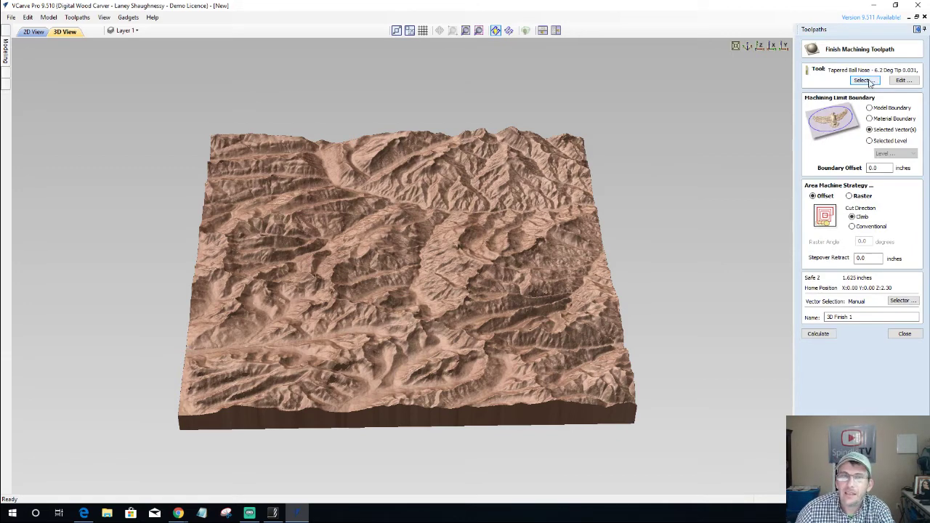
{"action": "left_click", "coordinate": [870, 81]}
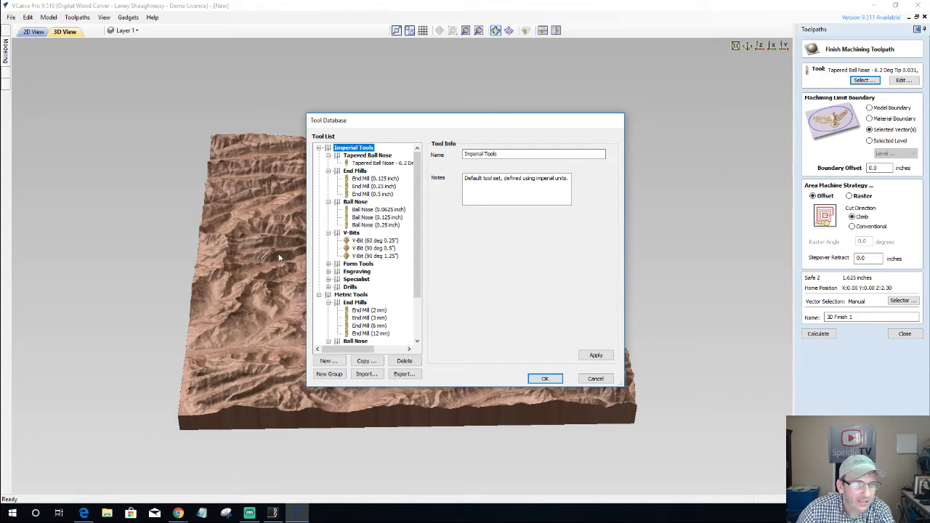
{"action": "left_click", "coordinate": [596, 379]}
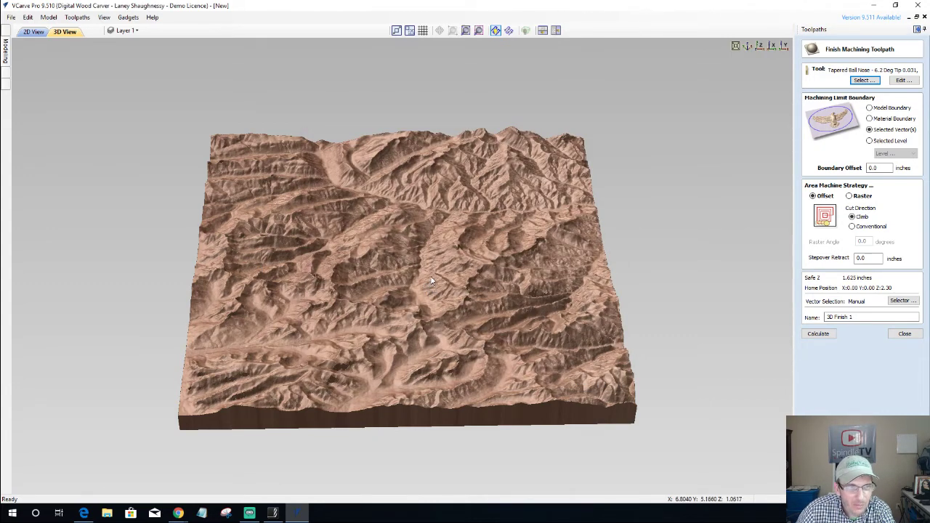
{"action": "scroll", "coordinate": [436, 273], "scroll_direction": "up", "scroll_amount": 4}
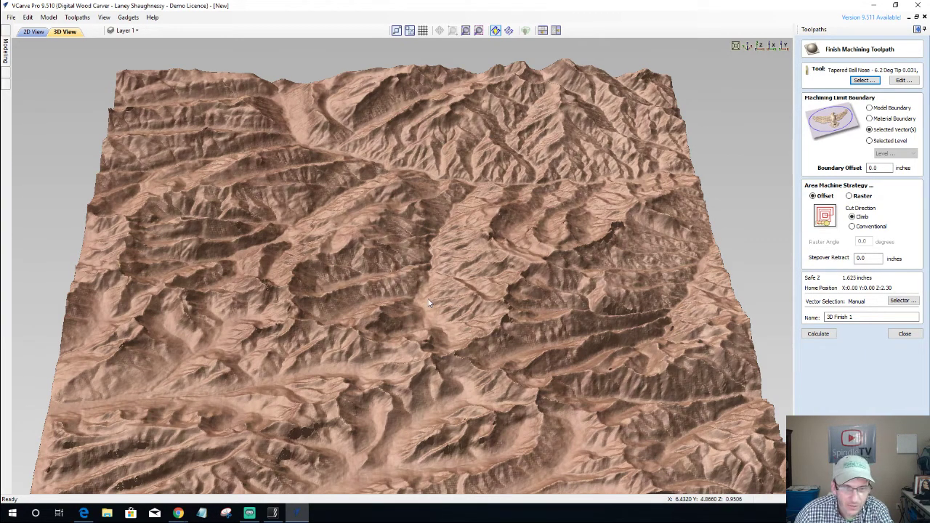
{"action": "scroll", "coordinate": [429, 302], "scroll_direction": "down", "scroll_amount": 5}
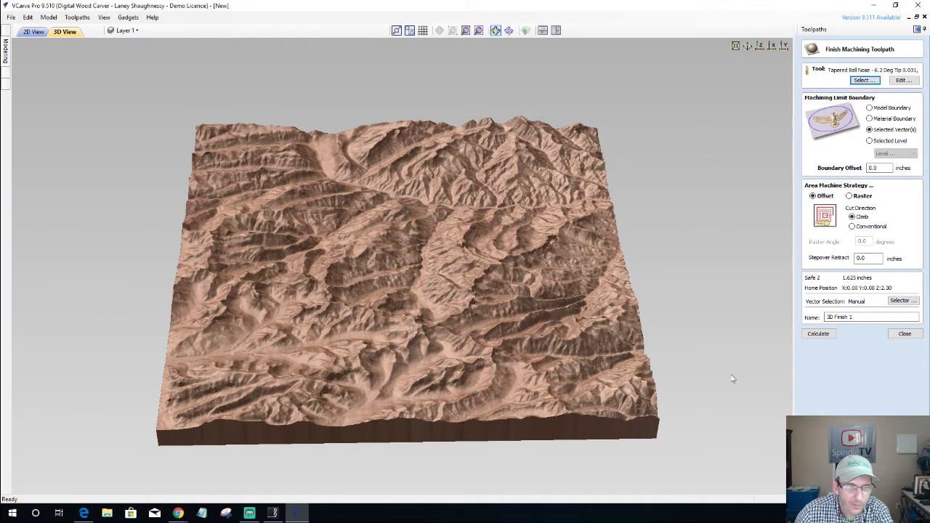
{"action": "left_click", "coordinate": [863, 80]}
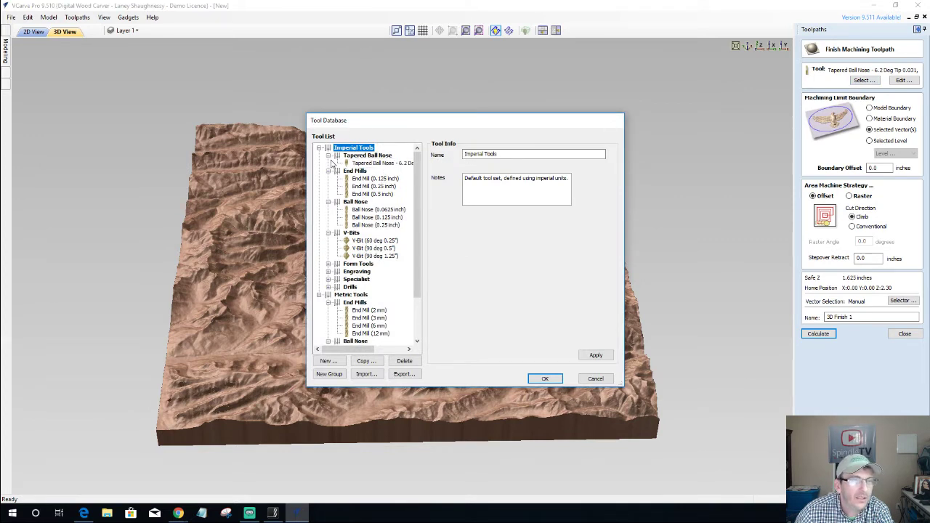
Define a new tapered ball nose tool with a 7.2° side angle and .062 tip radius.
{"action": "left_click", "coordinate": [328, 362]}
{"action": "left_click", "coordinate": [508, 166]}
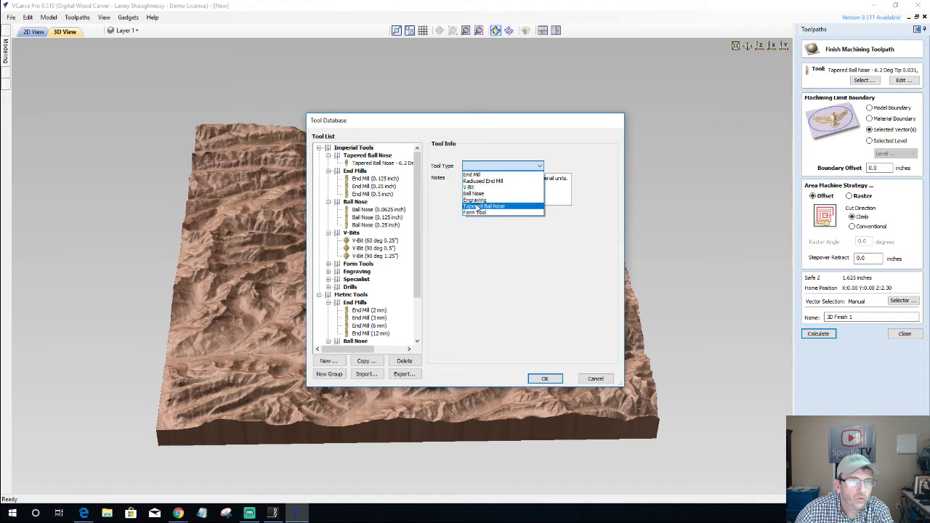
{"action": "left_click", "coordinate": [478, 206]}
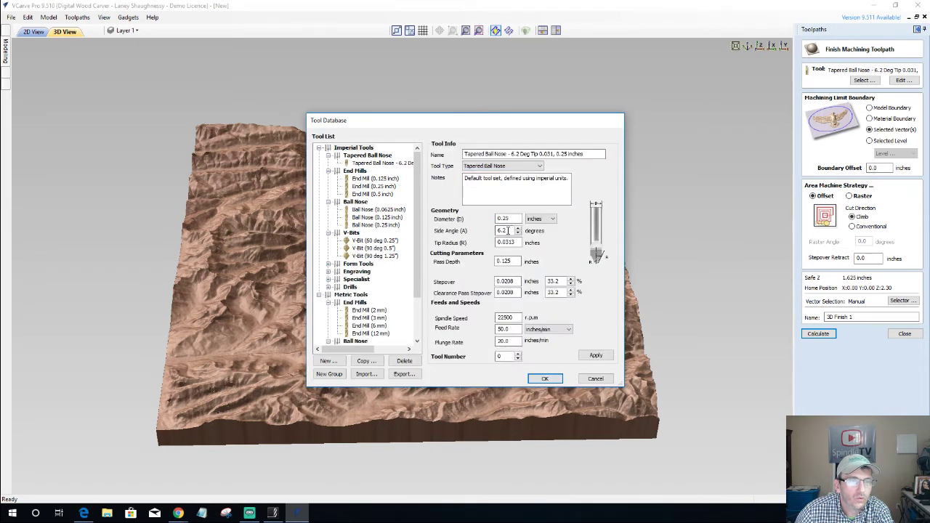
{"action": "double_click", "coordinate": [508, 231]}
{"action": "type", "text": "7"}
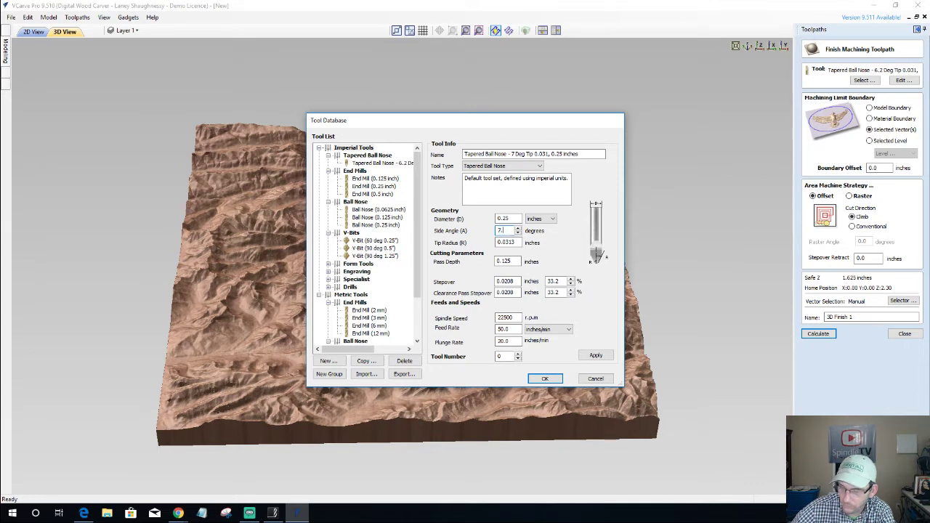
{"action": "type", "text": ".2"}
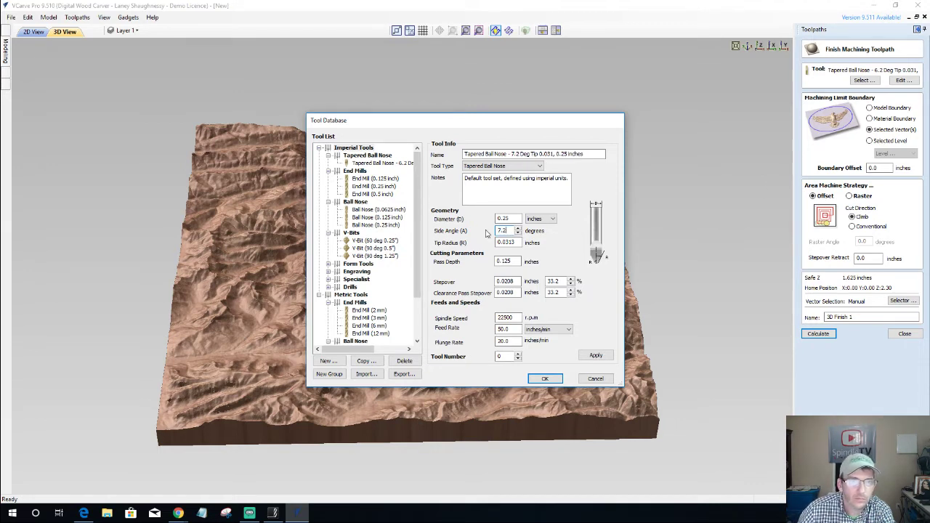
{"action": "key", "text": "Tab"}
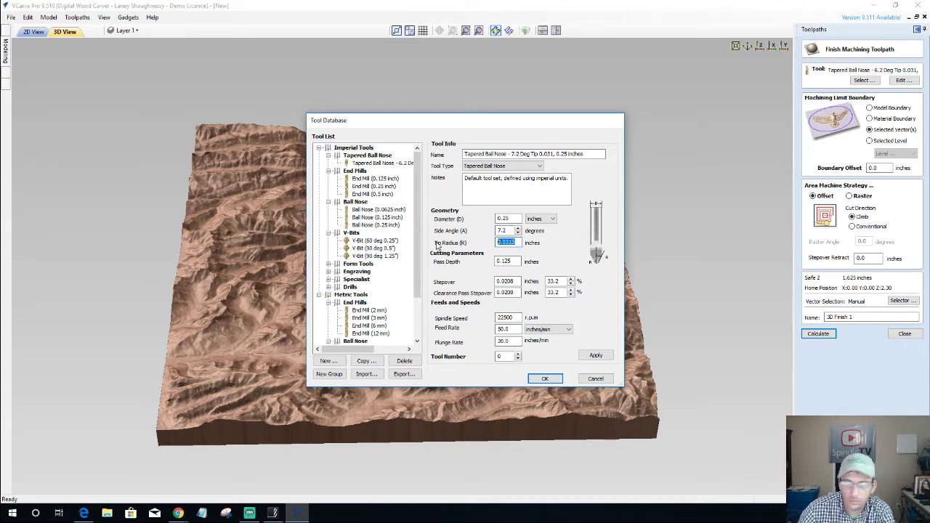
{"action": "type", "text": ".062"}
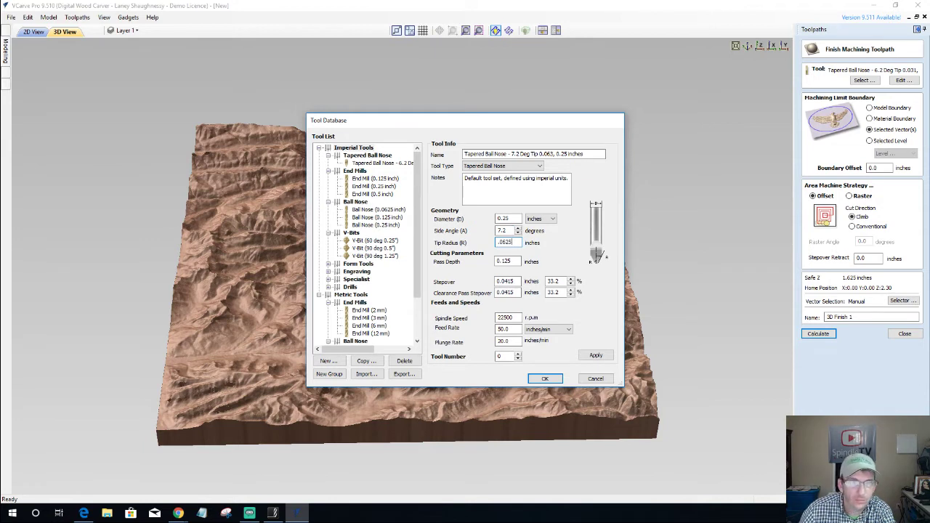
{"action": "key", "text": "Tab"}
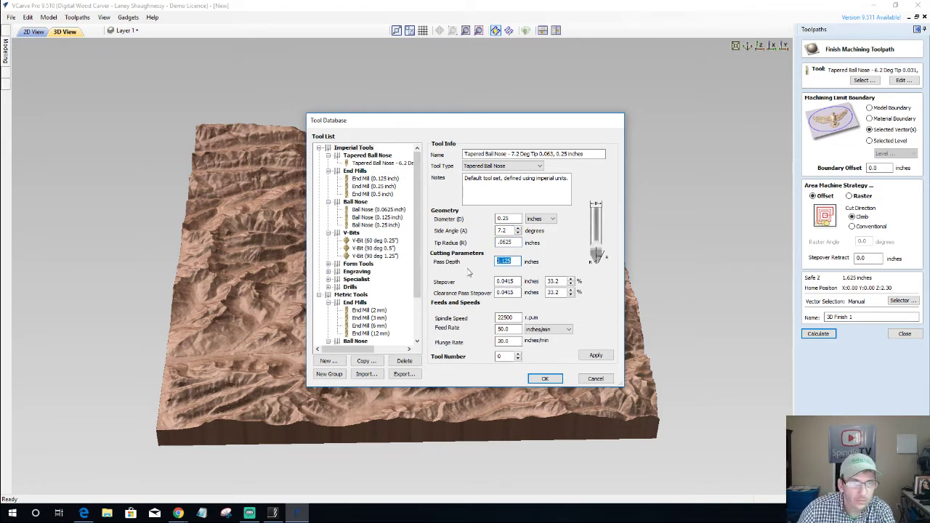
Set the tool's stepover to 8% and clearance pass stepover to 20%, then save and assign it.
{"action": "double_click", "coordinate": [553, 281]}
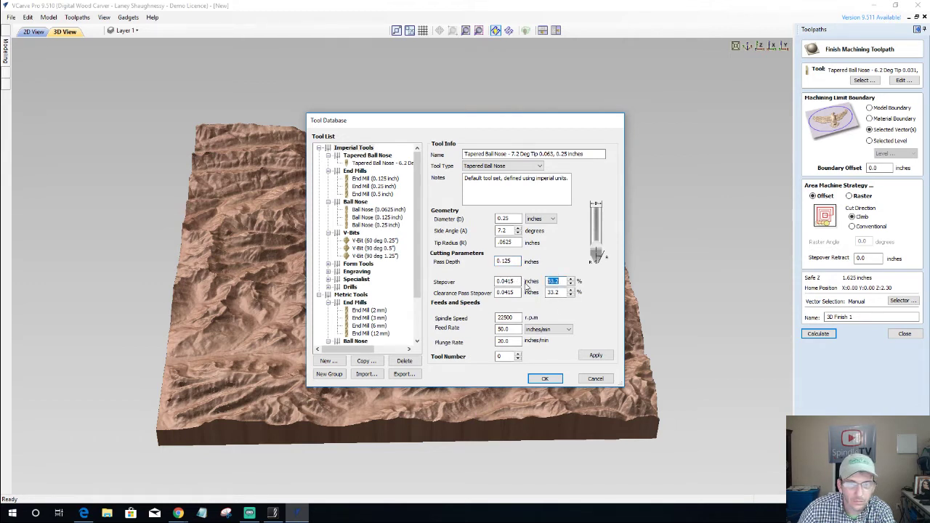
{"action": "type", "text": "8"}
{"action": "key", "text": "Tab"}
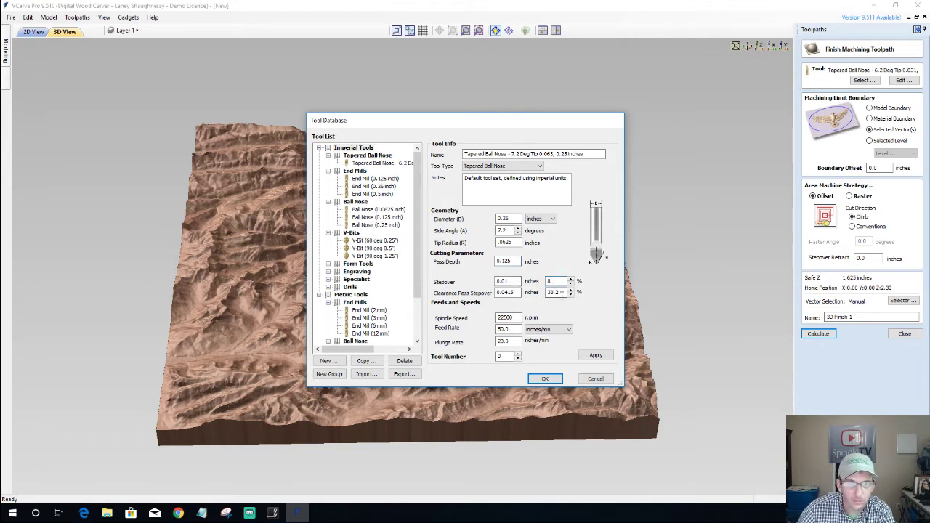
{"action": "type", "text": "15"}
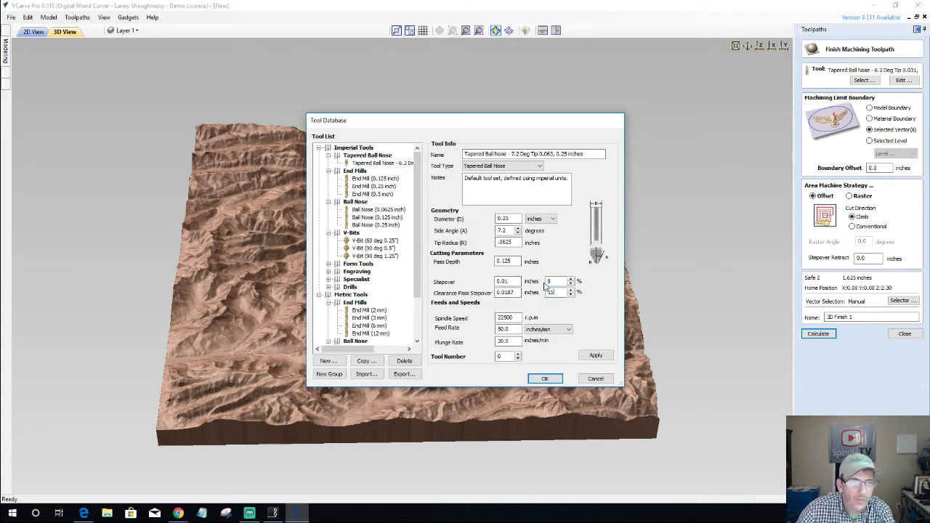
{"action": "double_click", "coordinate": [554, 281]}
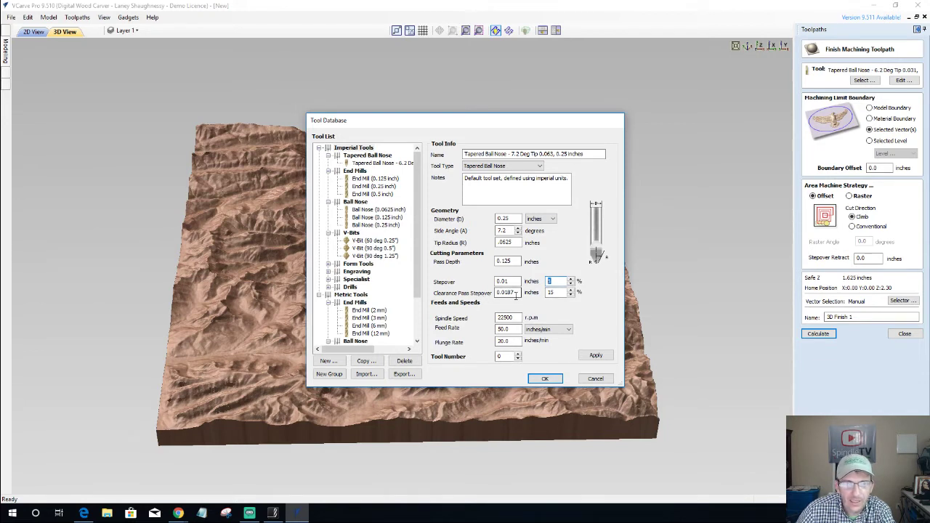
{"action": "double_click", "coordinate": [549, 293]}
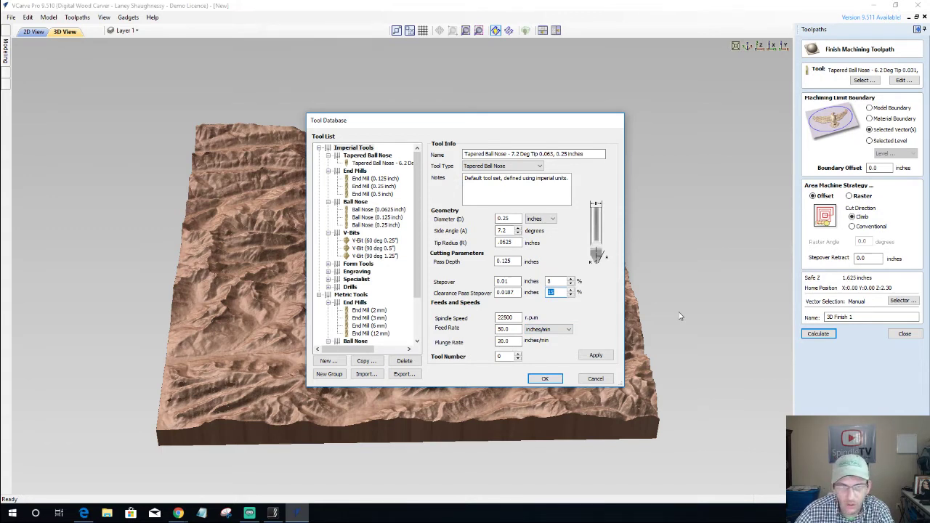
{"action": "type", "text": "20"}
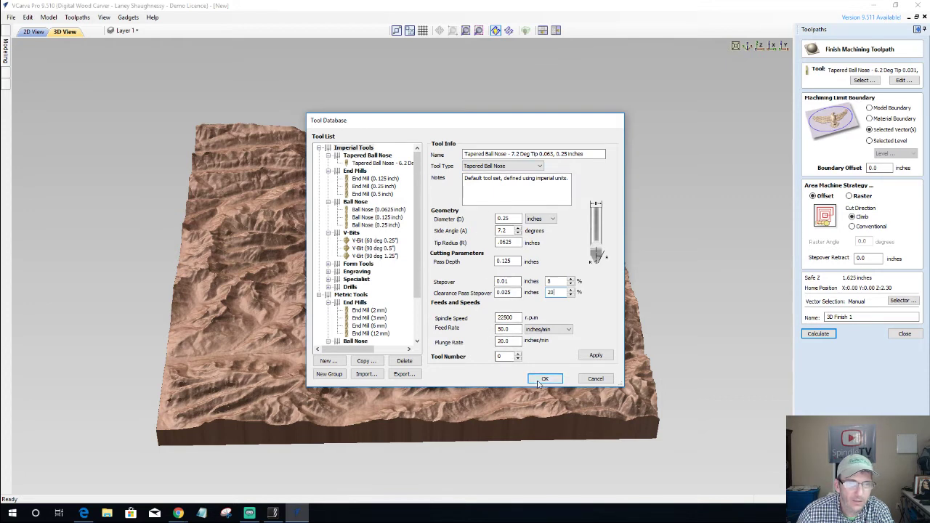
{"action": "left_click", "coordinate": [596, 355]}
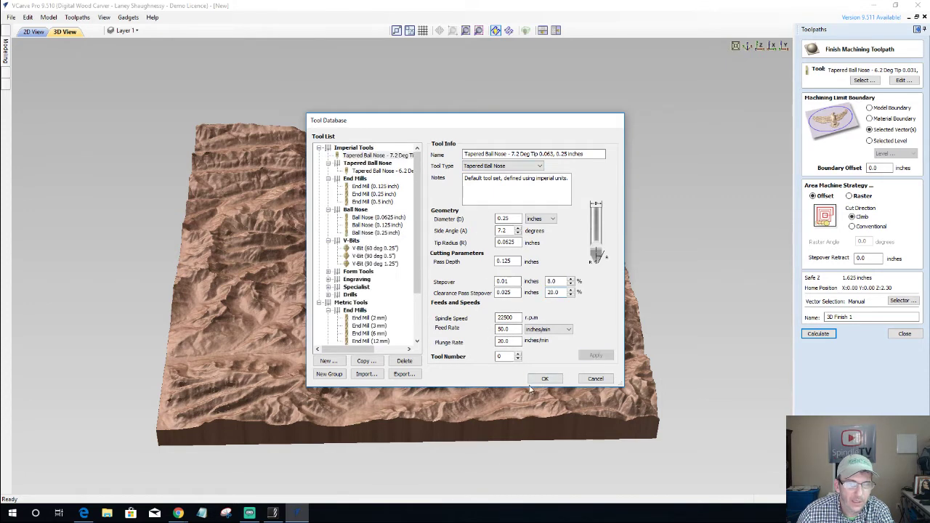
{"action": "left_click", "coordinate": [545, 379]}
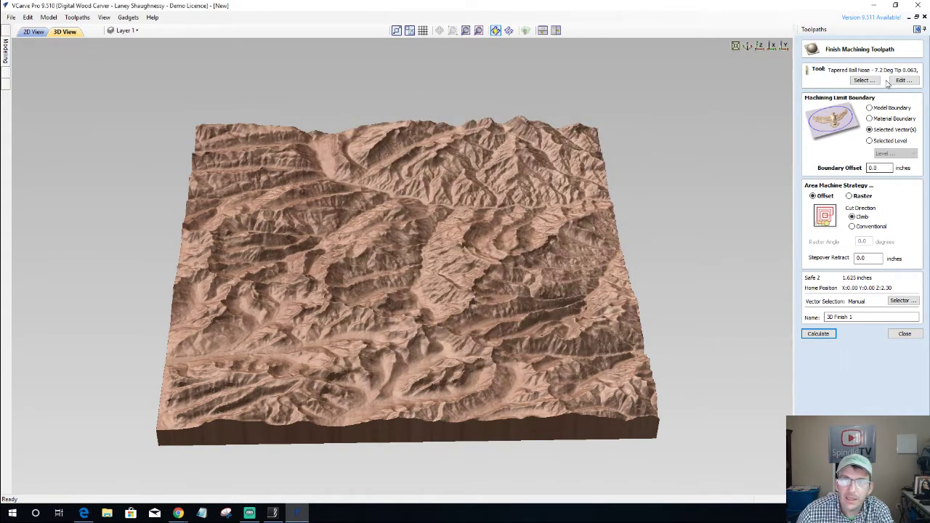
Limit the finishing toolpath to Material Boundary and replace the name 3D Finish 1 with Rocky_Finish.
{"action": "left_click", "coordinate": [873, 121]}
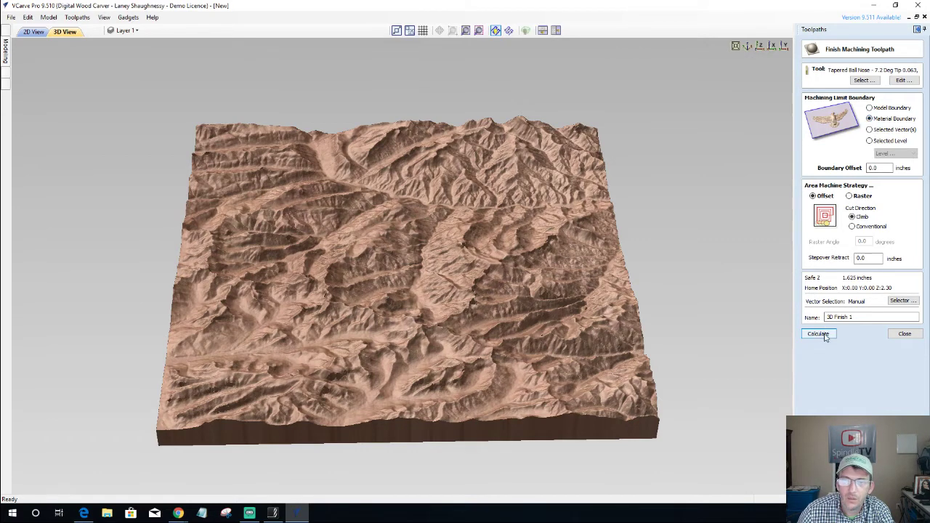
{"action": "left_click", "coordinate": [855, 317]}
{"action": "left_click_drag", "start_coordinate": [855, 316], "coordinate": [787, 316]}
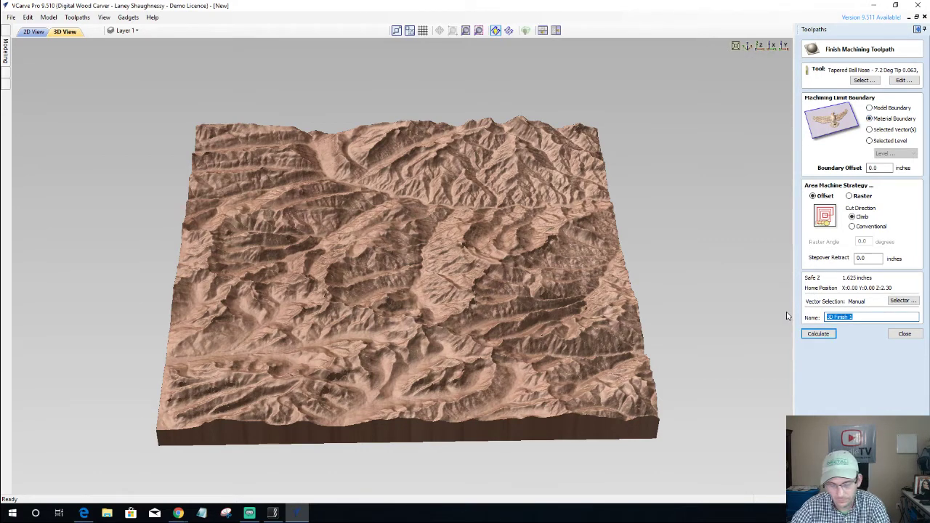
{"action": "type", "text": "Rocky"}
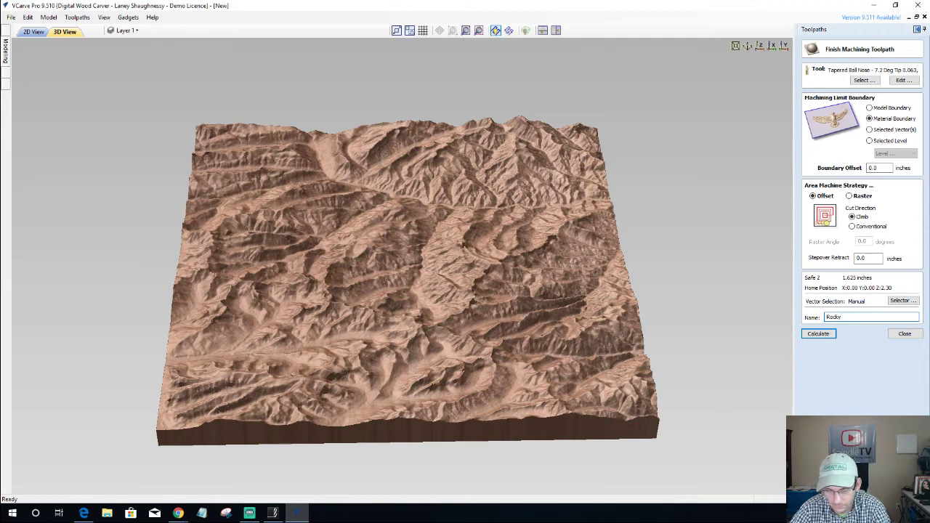
{"action": "type", "text": "_Finish"}
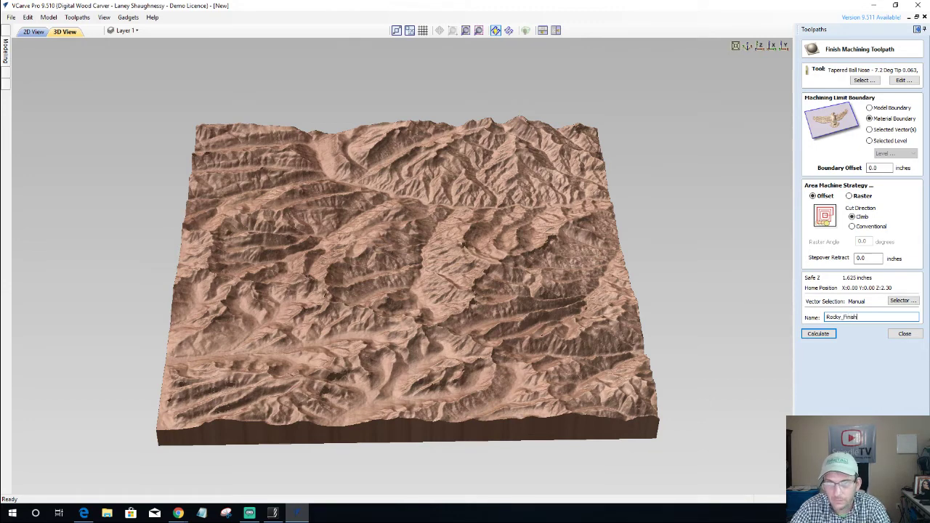
Start calculating the Rocky_Finish finishing toolpath.
{"action": "left_click", "coordinate": [808, 334]}
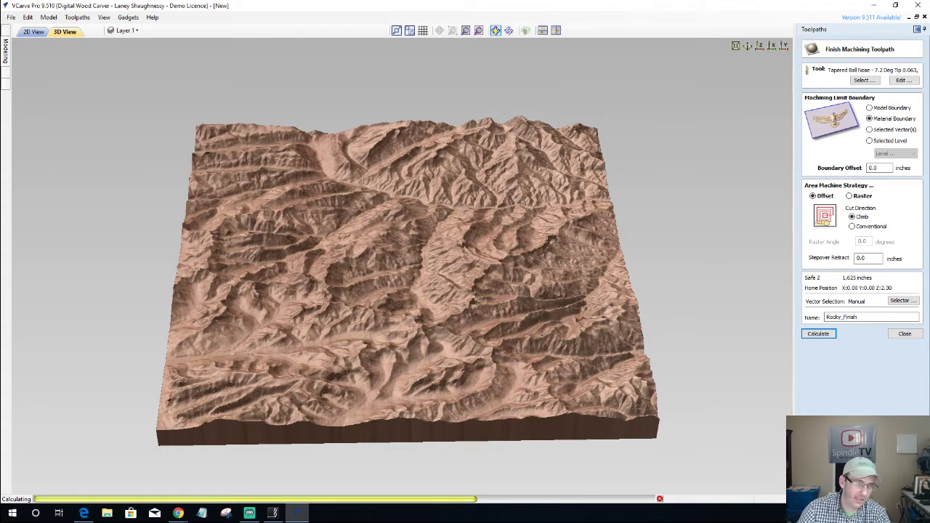
Cancel the calculation, switch Rocky_Finish to a Raster strategy at 0° angle, and recalculate.
{"action": "left_click", "coordinate": [660, 499]}
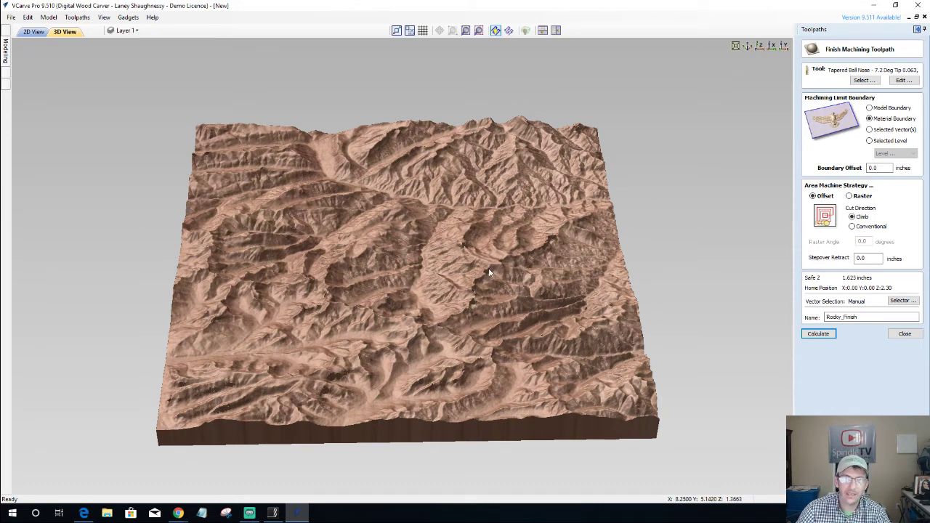
{"action": "left_click", "coordinate": [849, 196]}
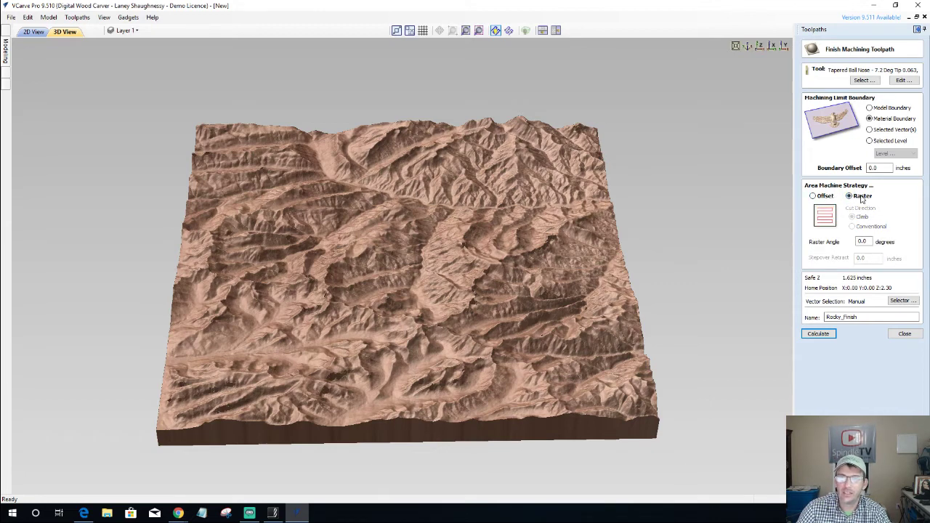
{"action": "double_click", "coordinate": [866, 241]}
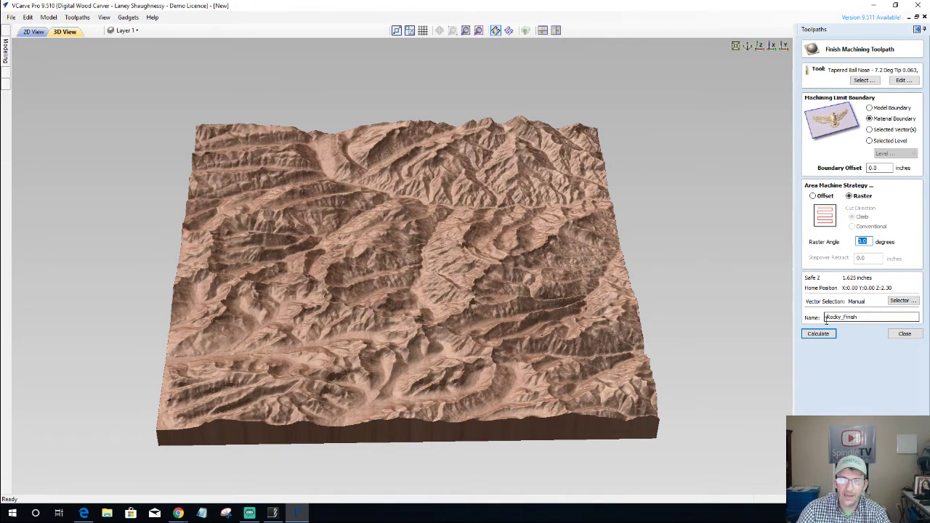
{"action": "type", "text": "90"}
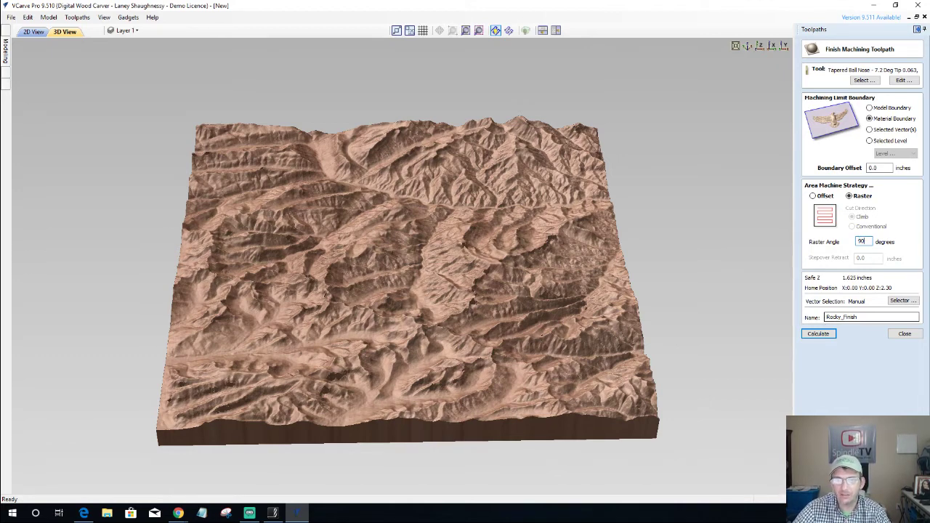
{"action": "key", "text": "BackSpace"}
{"action": "key", "text": "BackSpace"}
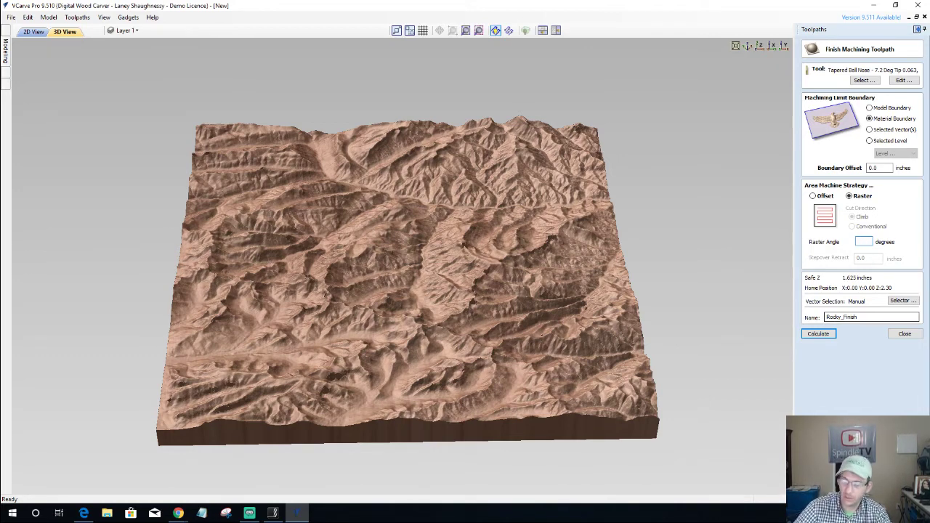
{"action": "type", "text": "0"}
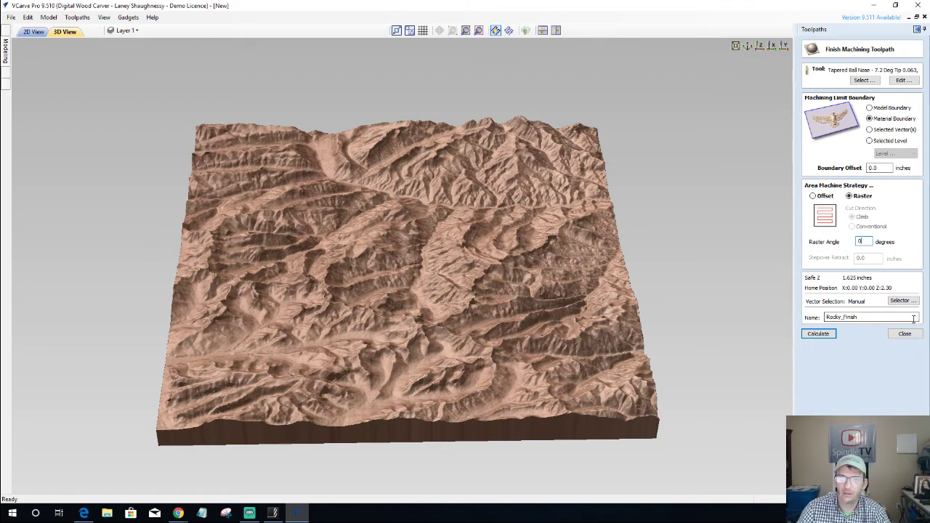
{"action": "left_click", "coordinate": [817, 334]}
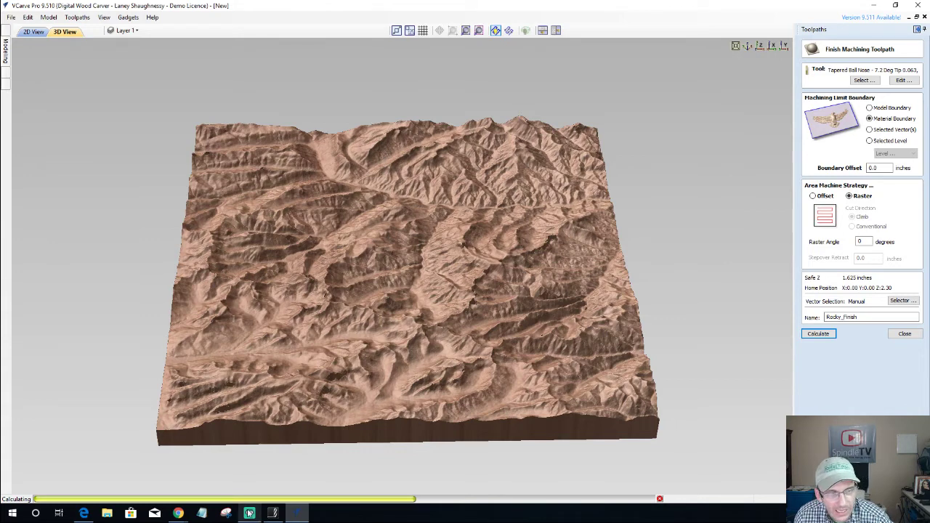
Bring the browser forward and load topotopo.io, correcting the mistyped topotop.io address.
{"action": "mouse_move", "coordinate": [185, 516]}
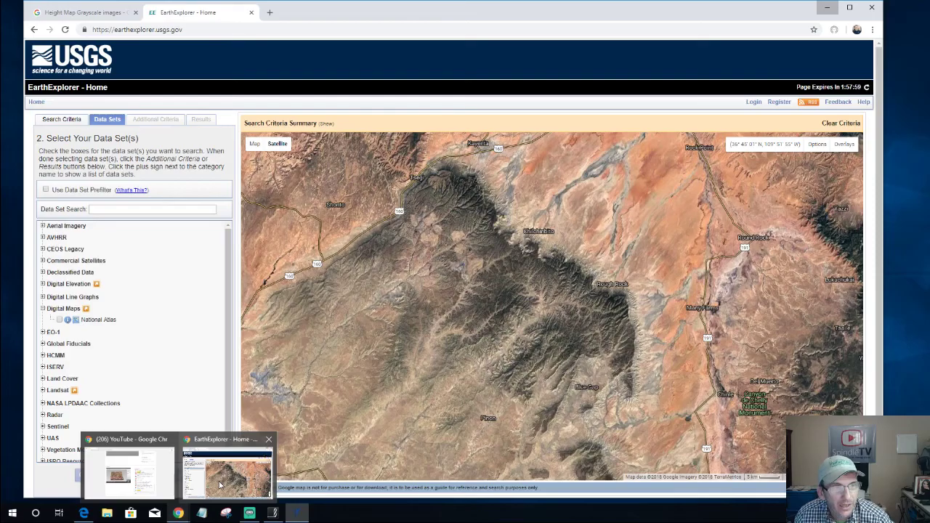
{"action": "left_click", "coordinate": [221, 486]}
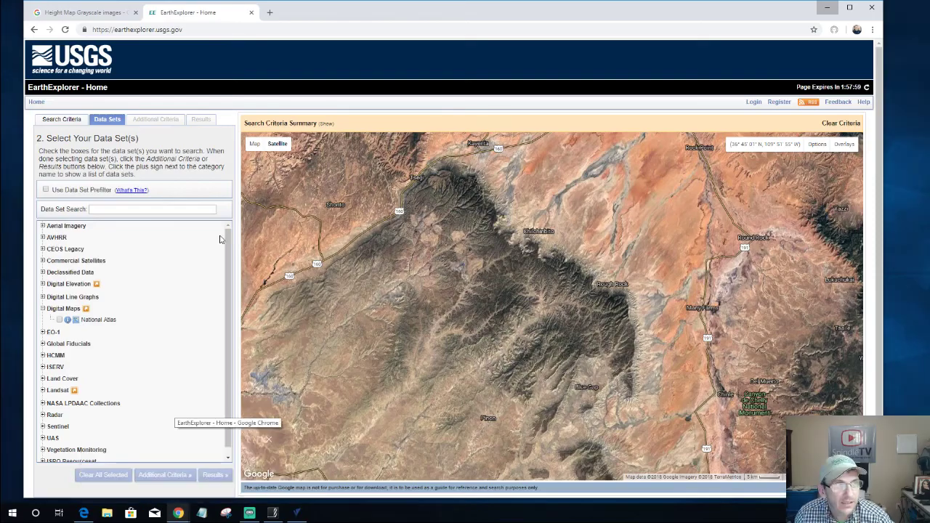
{"action": "left_click", "coordinate": [200, 29]}
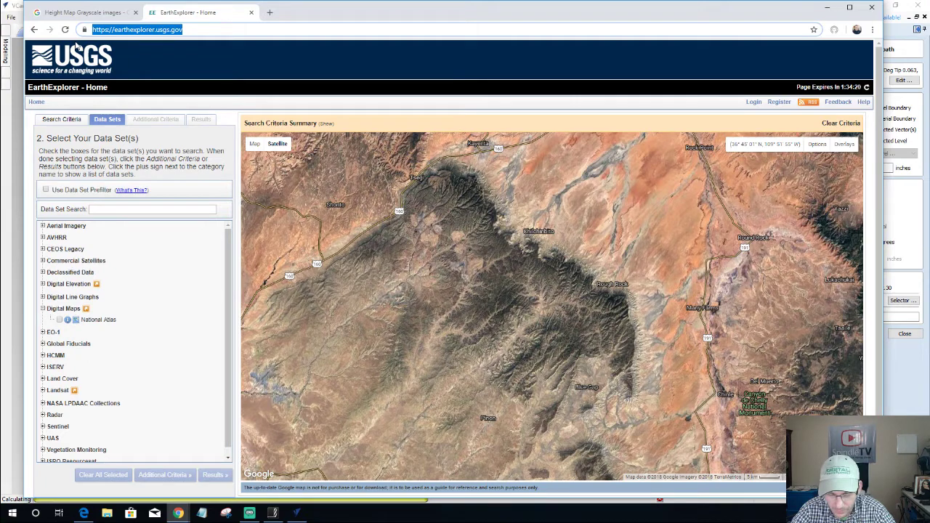
{"action": "type", "text": "topotop."}
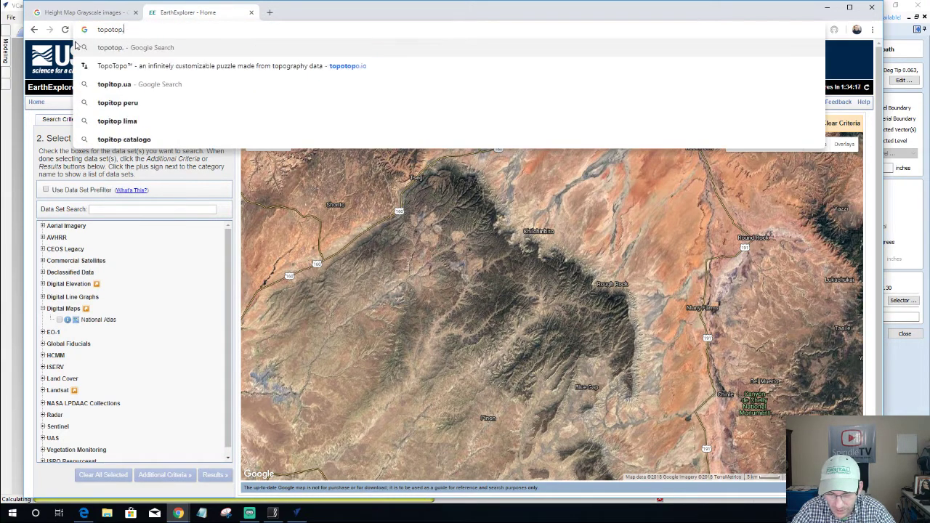
{"action": "type", "text": "io"}
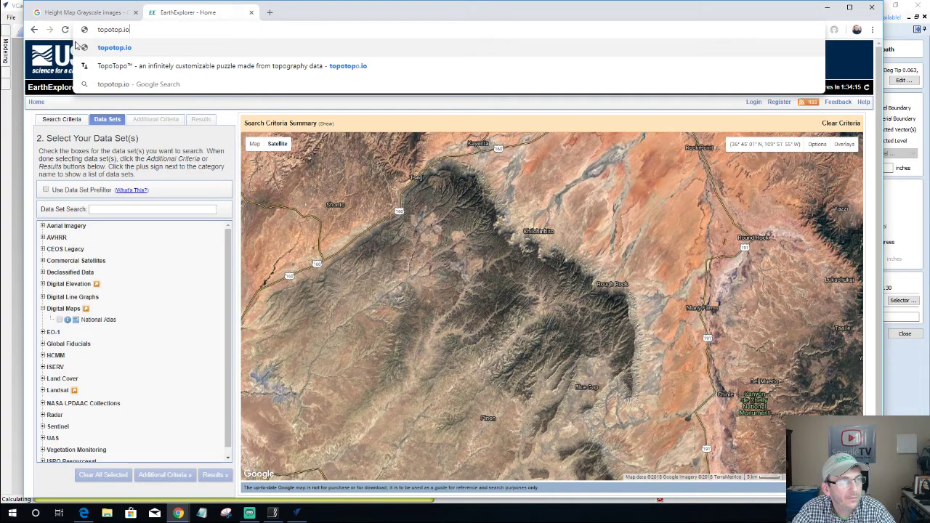
{"action": "key", "text": "Return"}
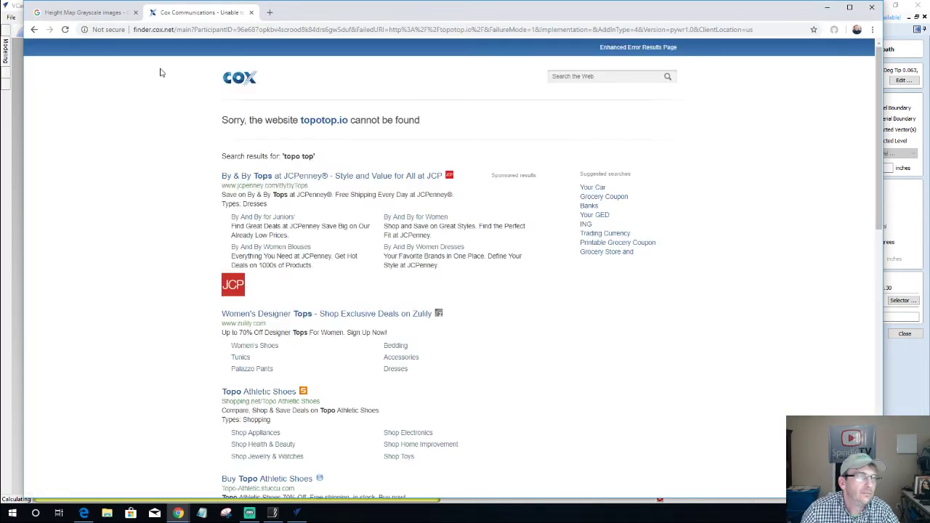
{"action": "left_click", "coordinate": [159, 33]}
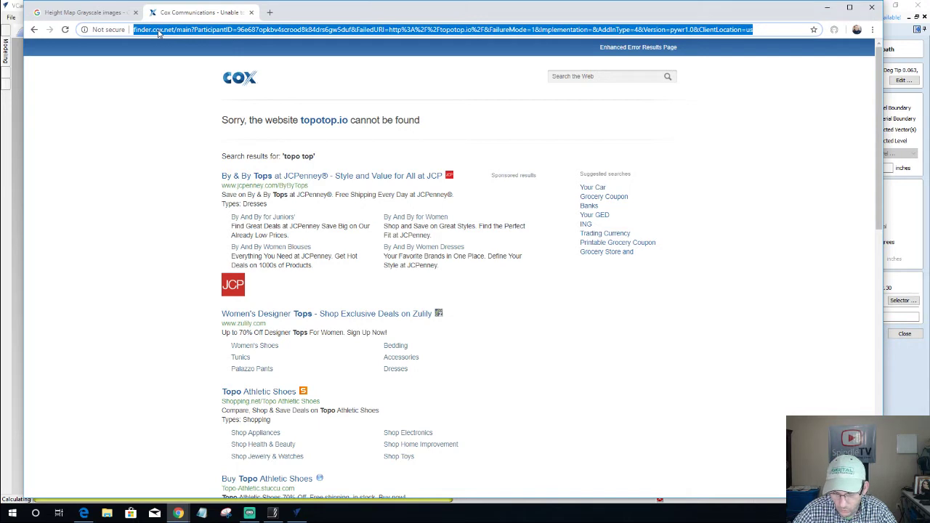
{"action": "type", "text": "topotopo.io"}
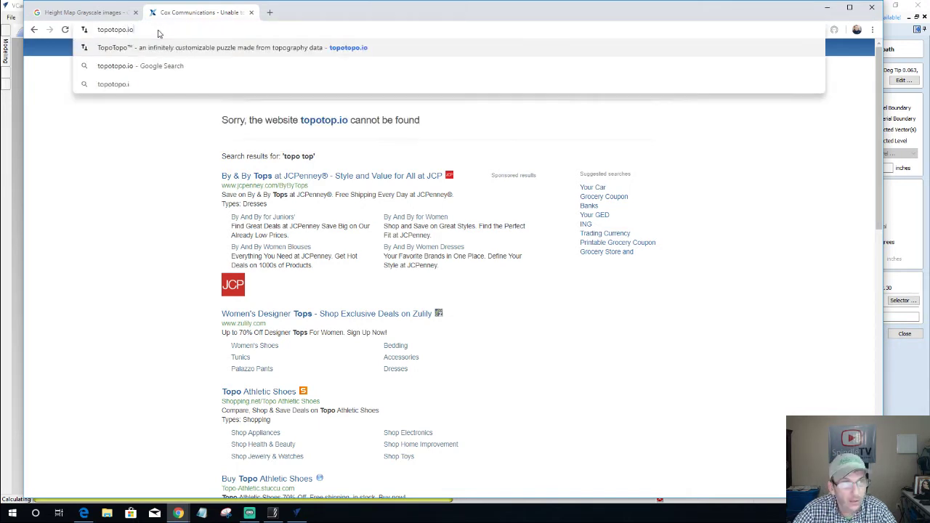
{"action": "key", "text": "Return"}
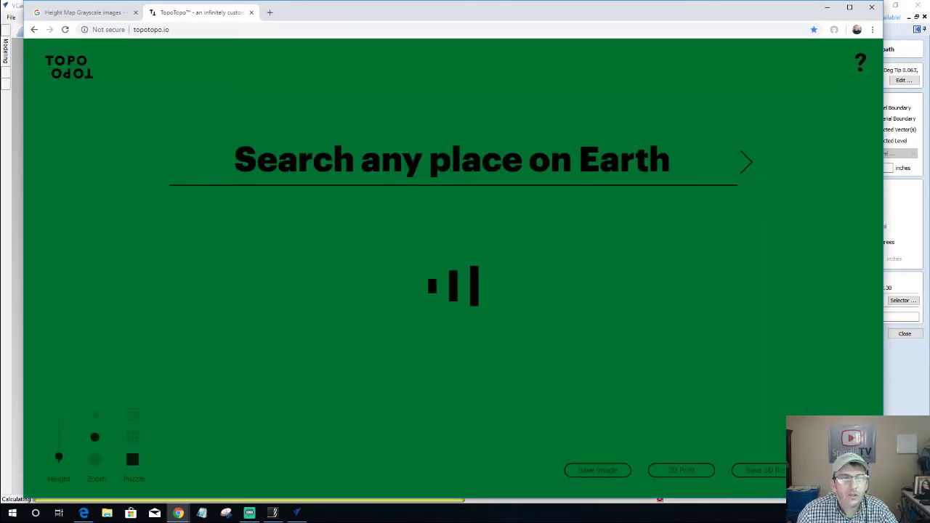
{"action": "left_click", "coordinate": [280, 160]}
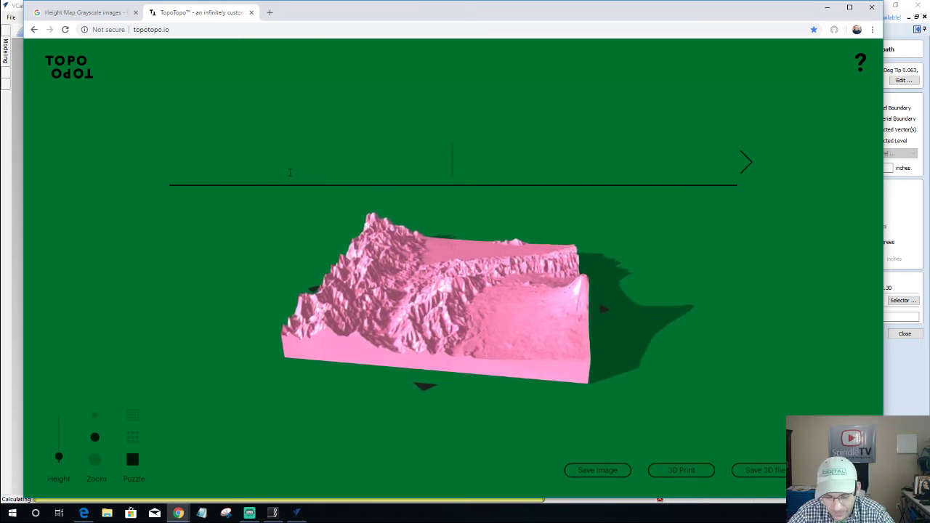
{"action": "type", "text": "Lake"}
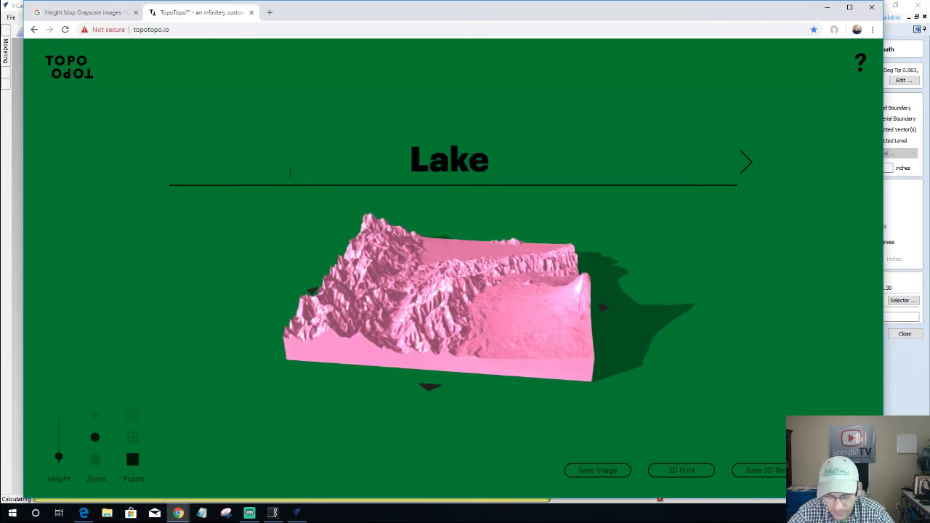
{"action": "type", "text": " O"}
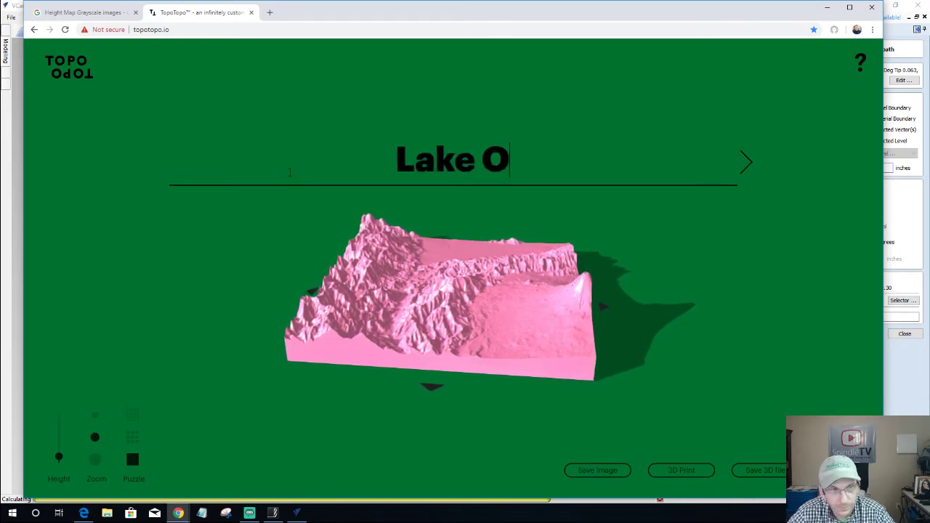
{"action": "type", "text": "k"}
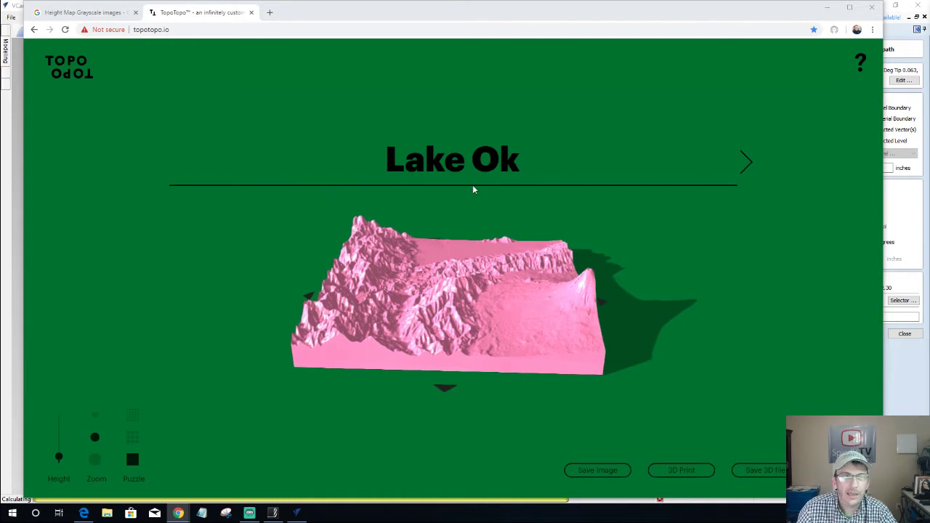
{"action": "triple_click", "coordinate": [519, 164]}
{"action": "key", "text": "BackSpace"}
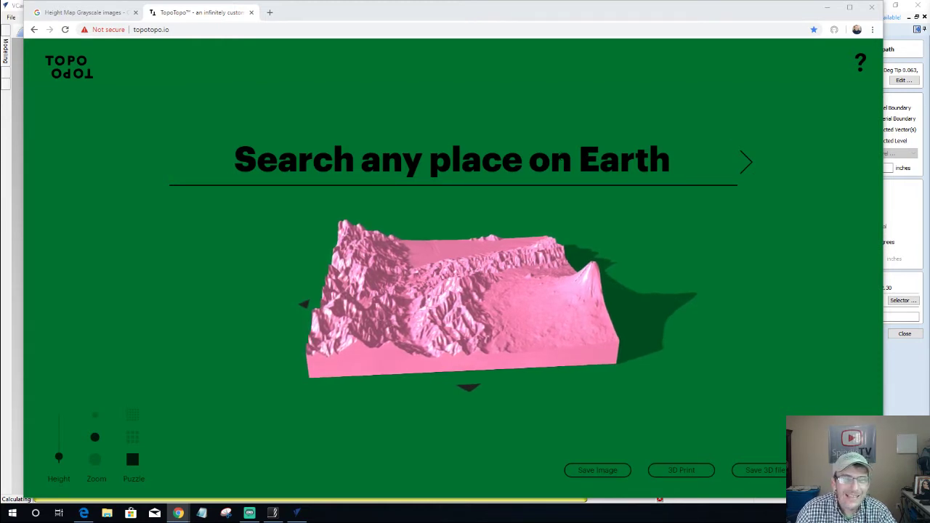
Search TopoTopo for Lake Okeechobee to load its terrain model.
{"action": "left_click", "coordinate": [476, 170]}
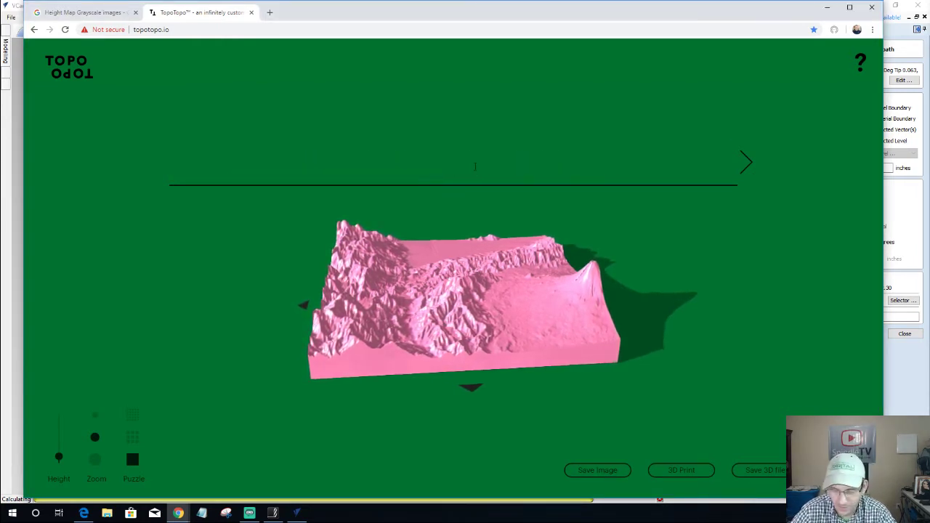
{"action": "type", "text": "Lak"}
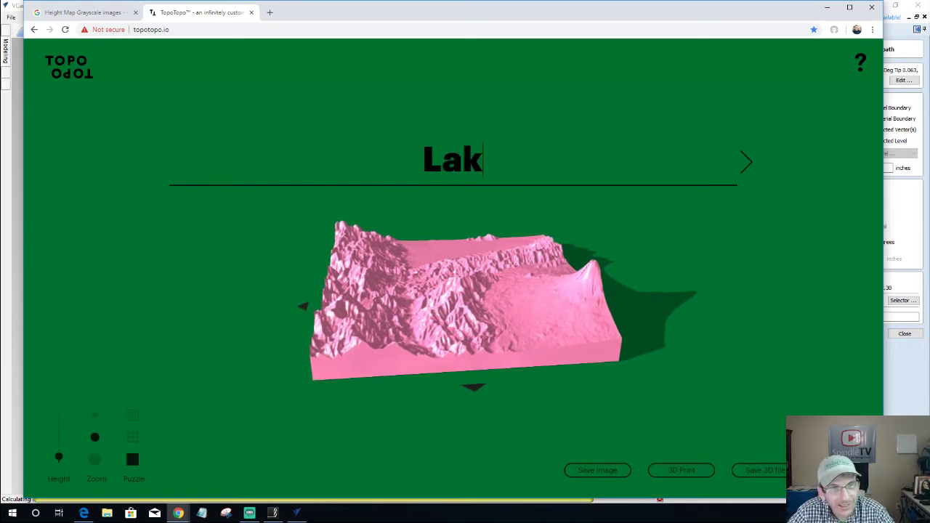
{"action": "type", "text": "e Oke"}
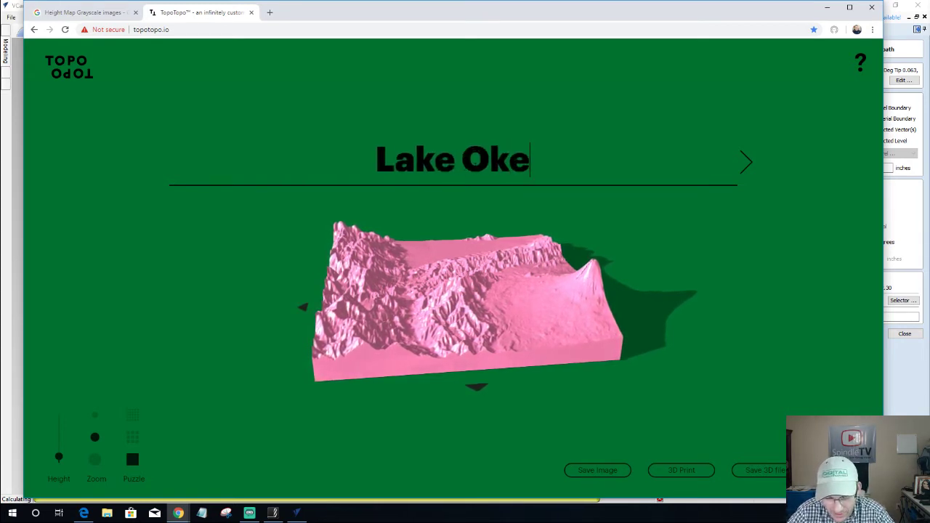
{"action": "type", "text": "echobee"}
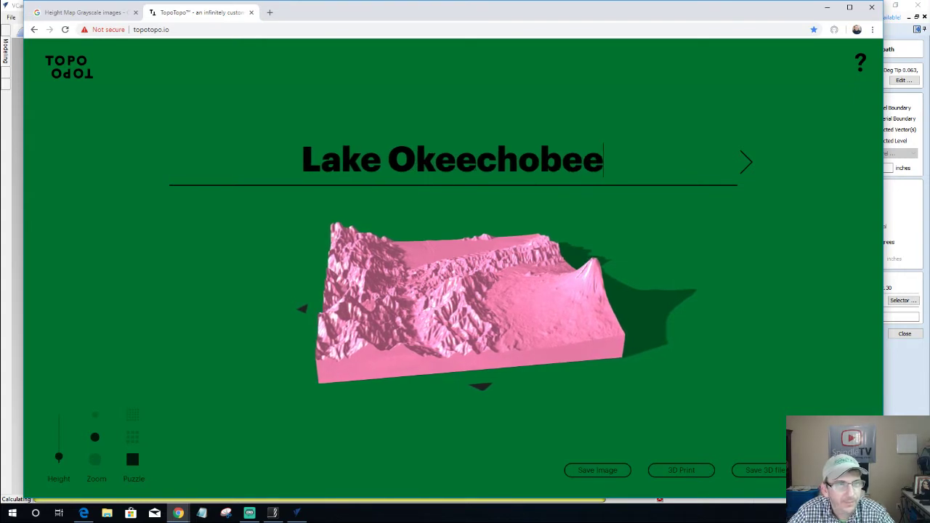
{"action": "key", "text": "Return"}
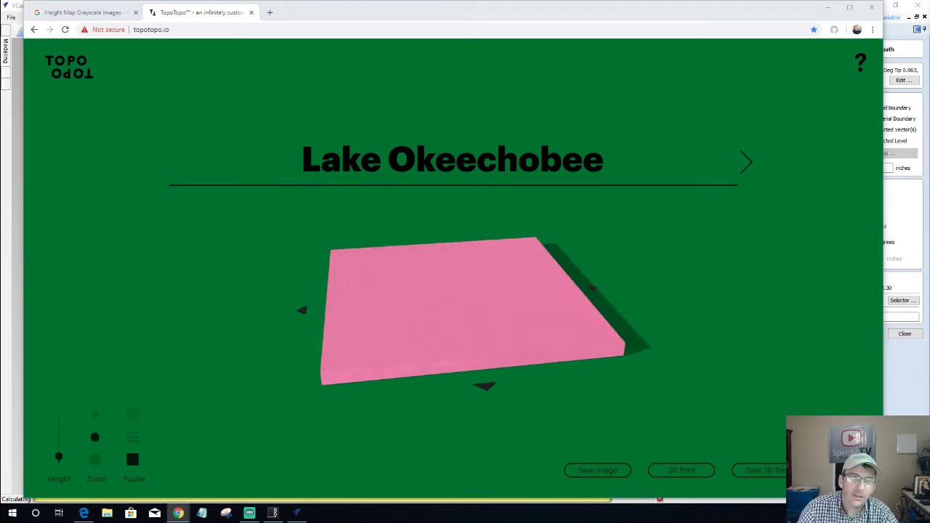
{"action": "left_click", "coordinate": [521, 314]}
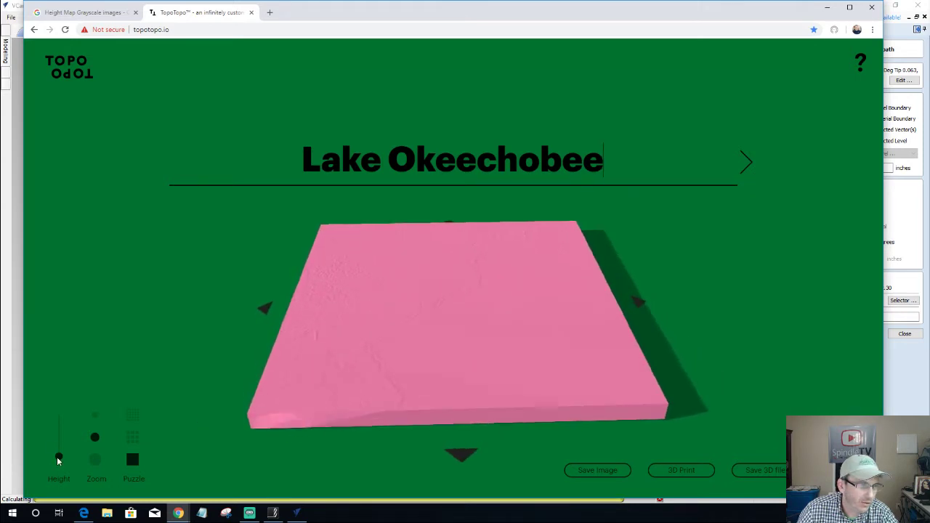
Raise the Height exaggeration and pan the map right twice to frame the lake basin.
{"action": "left_click_drag", "start_coordinate": [57, 456], "coordinate": [60, 405]}
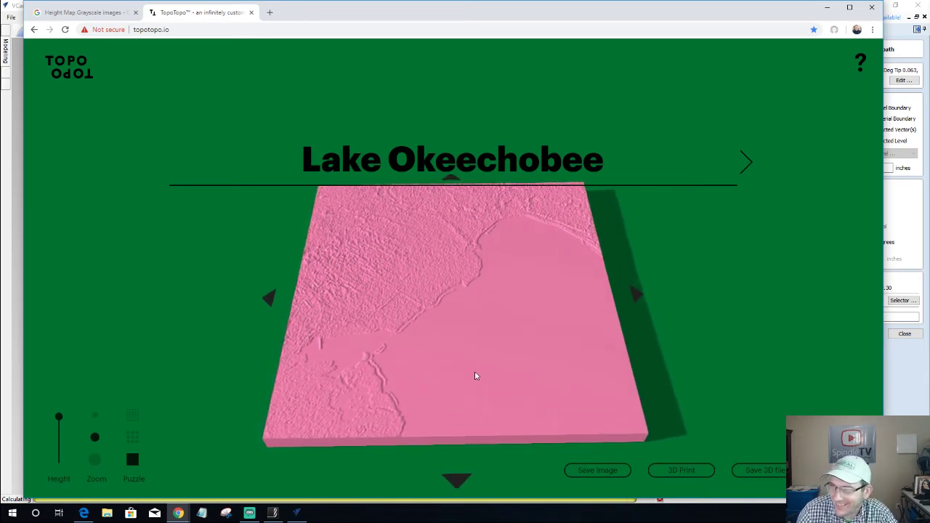
{"action": "triple_click", "coordinate": [503, 399]}
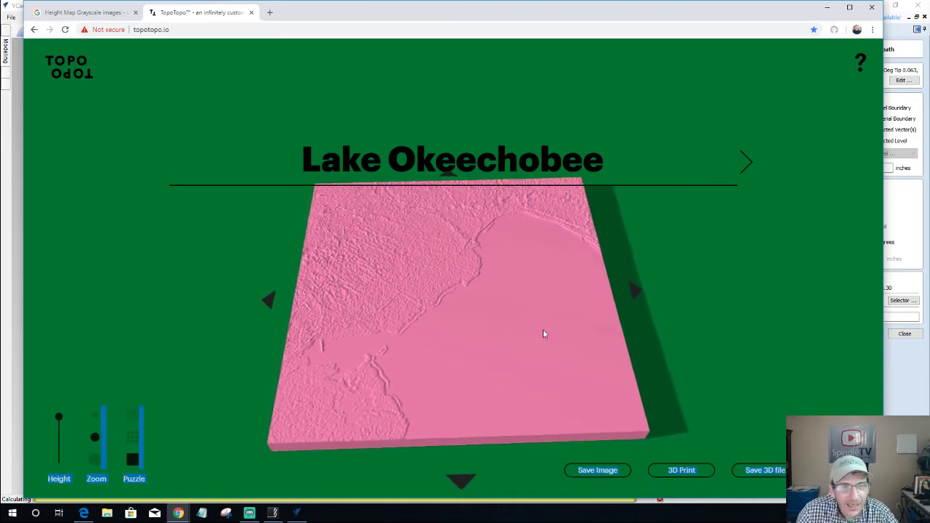
{"action": "left_click", "coordinate": [267, 303]}
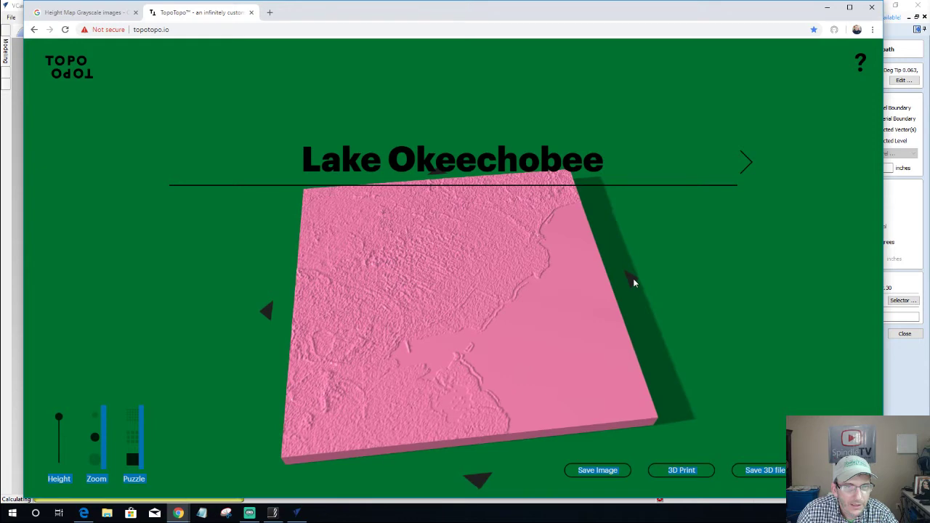
{"action": "left_click", "coordinate": [631, 279]}
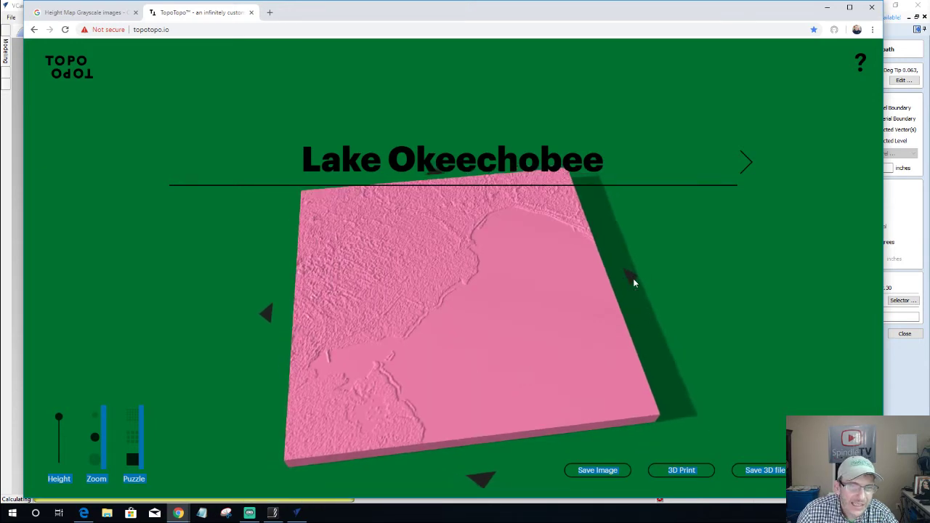
{"action": "left_click", "coordinate": [632, 279]}
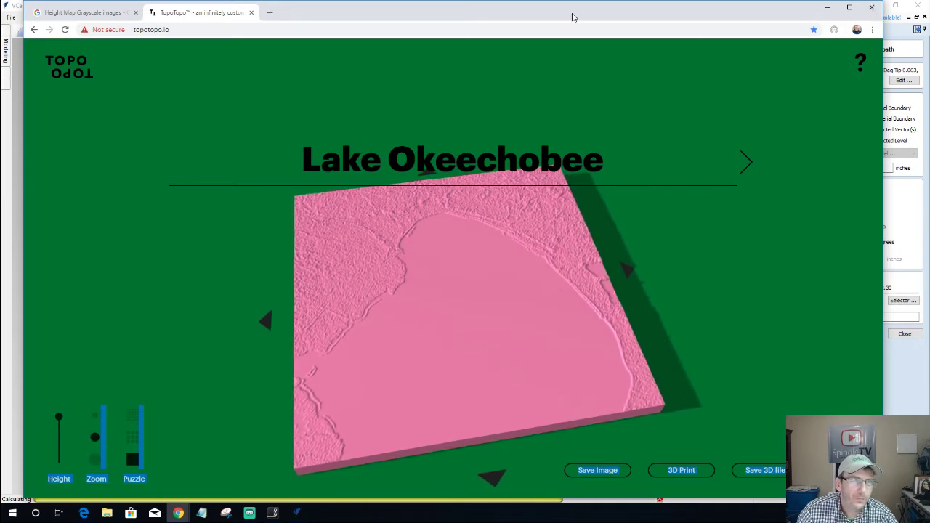
Close the TopoTopo tab and search Google for 'lake okeechobee depth map' in a new tab.
{"action": "left_click", "coordinate": [252, 13]}
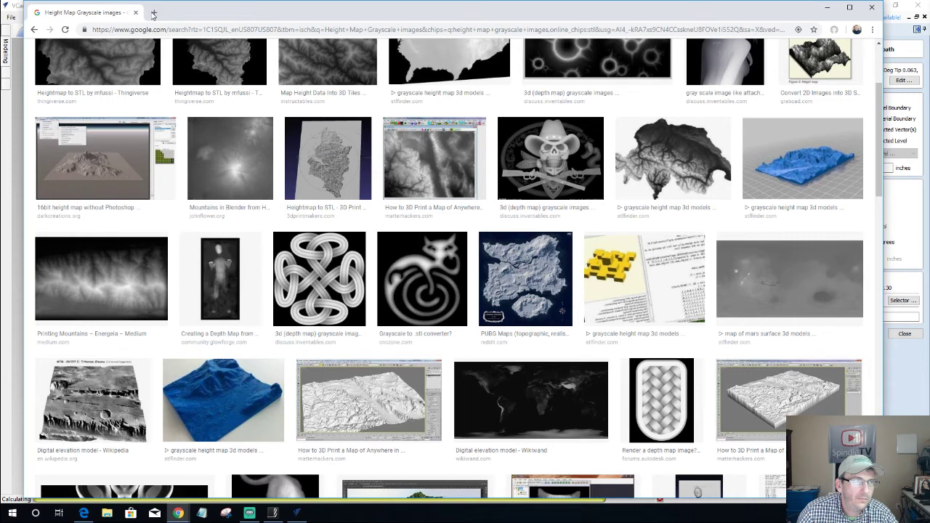
{"action": "left_click", "coordinate": [154, 13]}
{"action": "type", "text": "lake"}
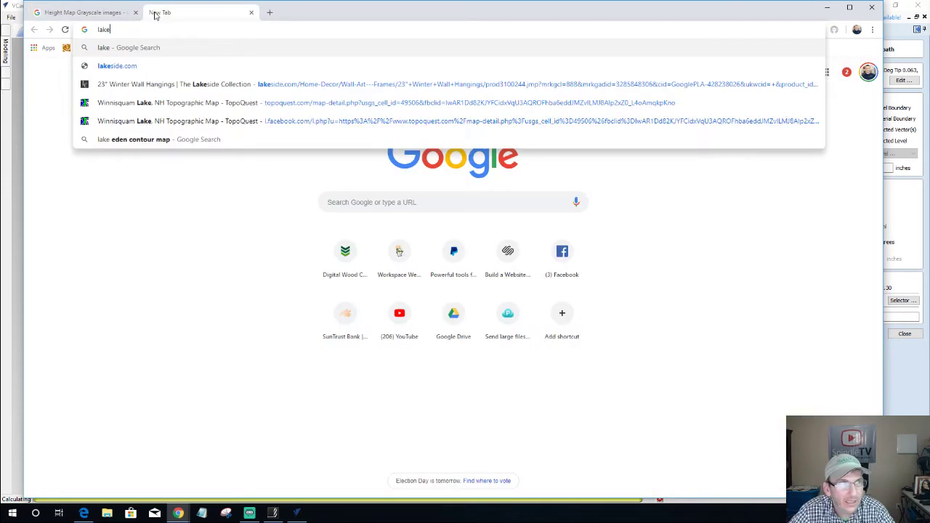
{"action": "type", "text": " oko"}
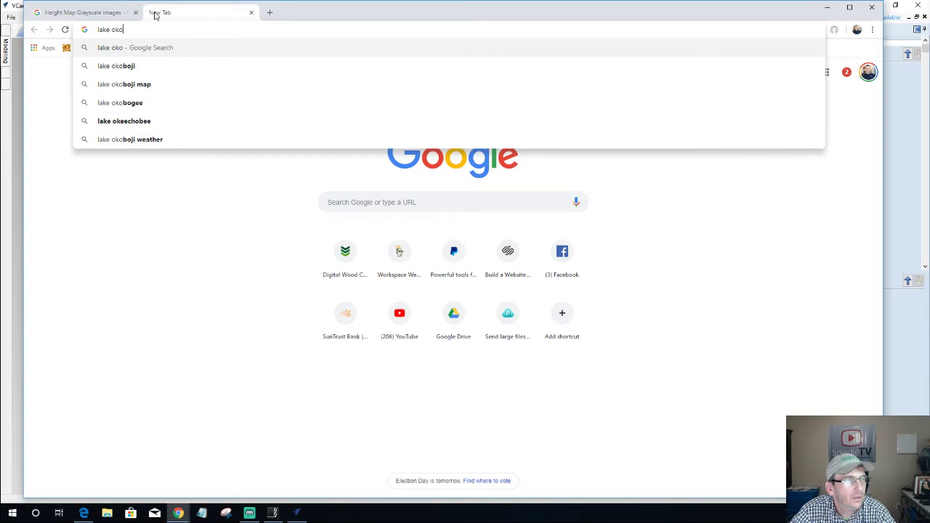
{"action": "key", "text": "BackSpace"}
{"action": "type", "text": "eechobee"}
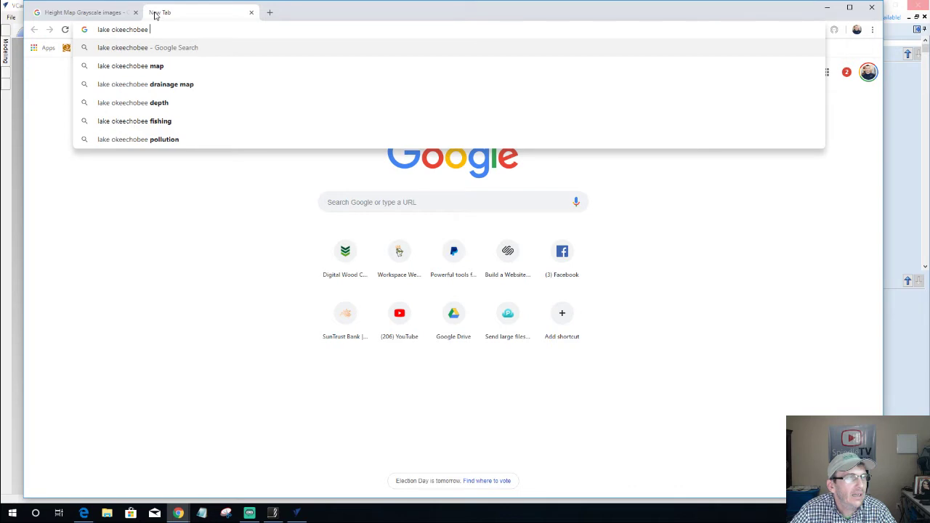
{"action": "type", "text": " d"}
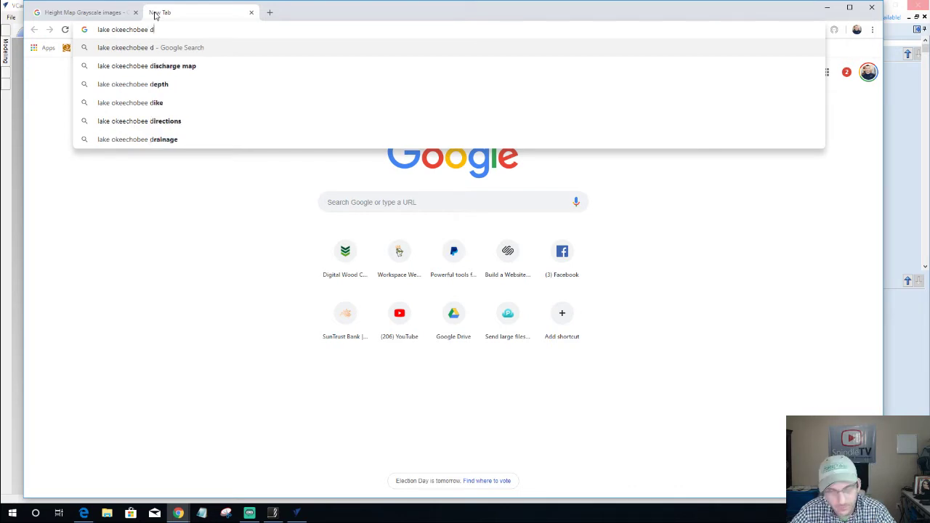
{"action": "type", "text": "e"}
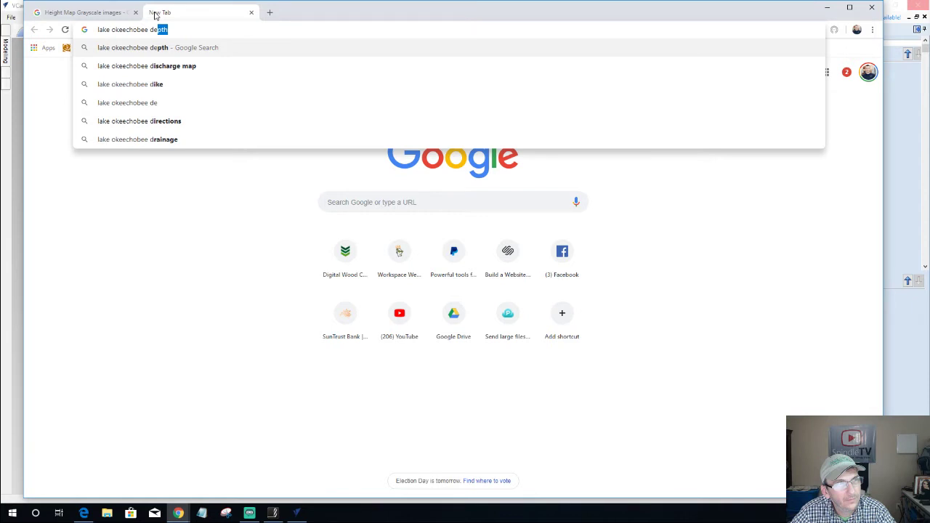
{"action": "type", "text": "pth map"}
{"action": "key", "text": "Return"}
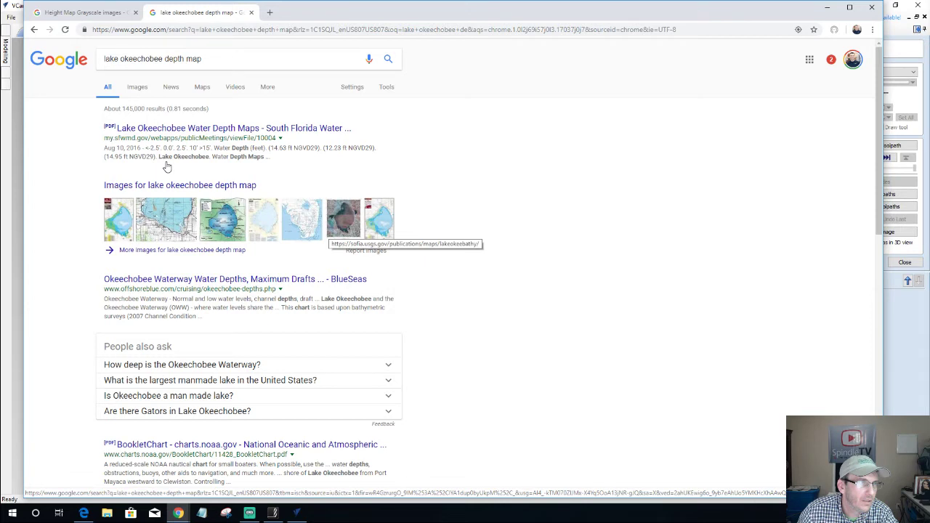
In image results, preview the Signals Lake Okeechobee map and visit its Signals source page.
{"action": "left_click", "coordinate": [141, 88]}
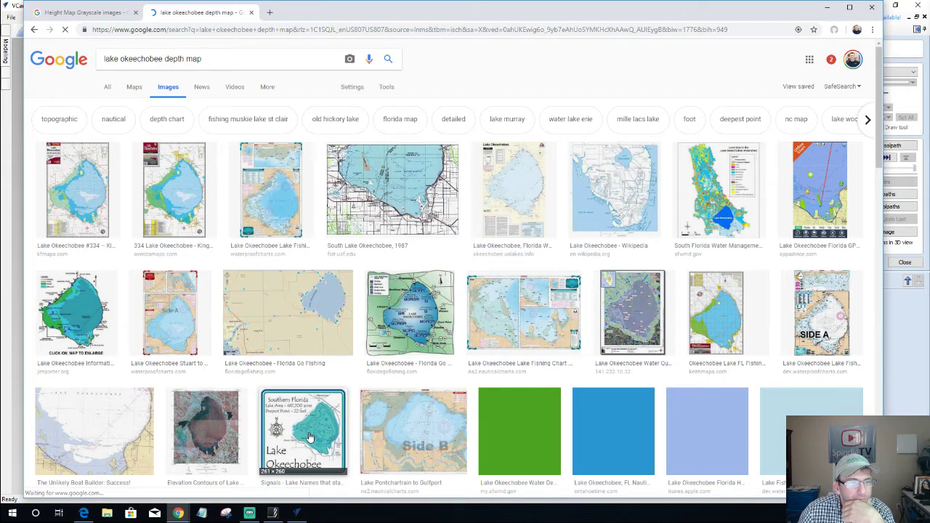
{"action": "left_click", "coordinate": [310, 436]}
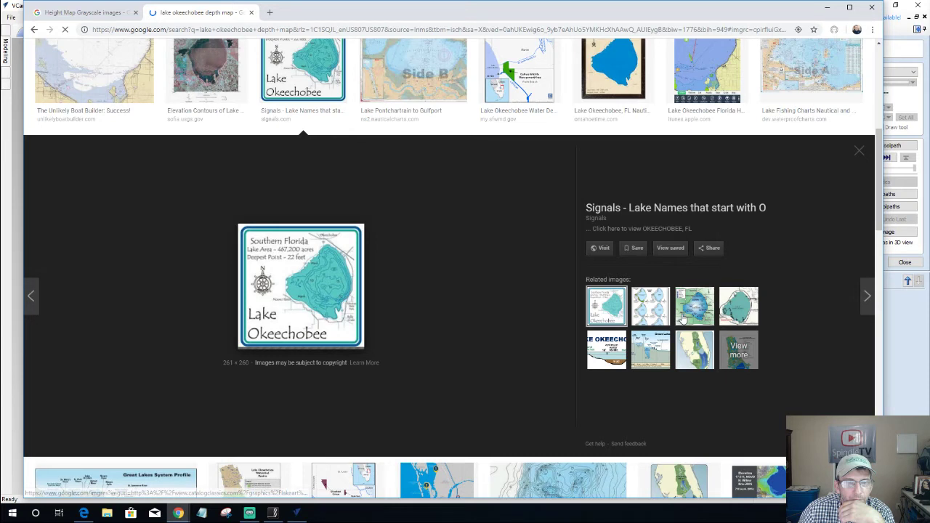
{"action": "left_click", "coordinate": [606, 349]}
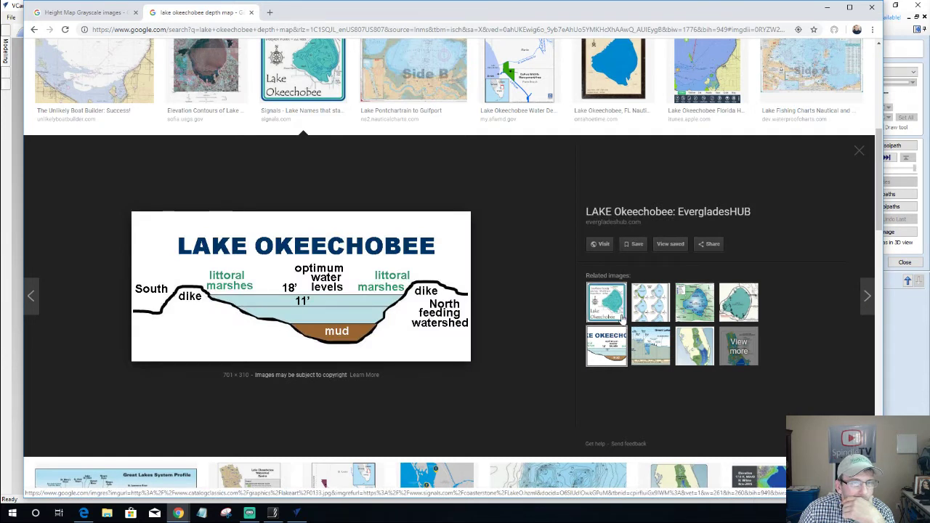
{"action": "left_click", "coordinate": [619, 314]}
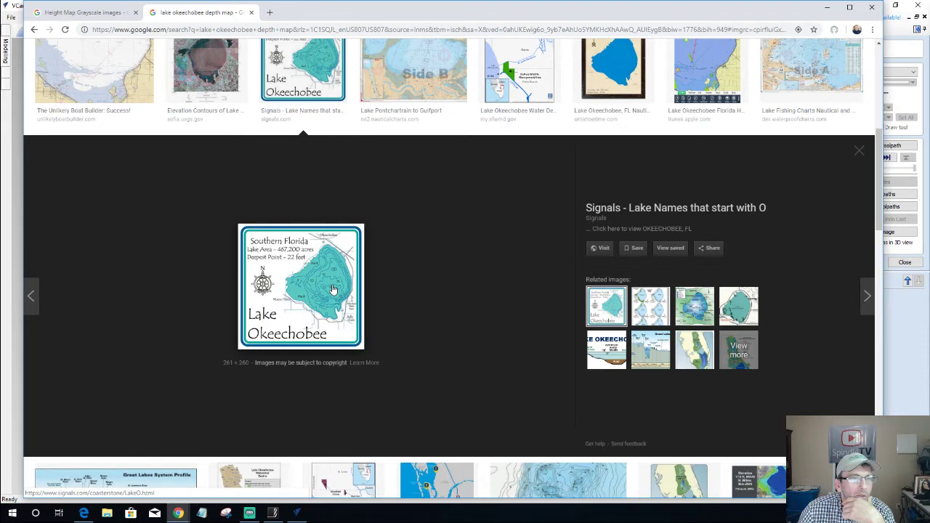
{"action": "left_click", "coordinate": [285, 287]}
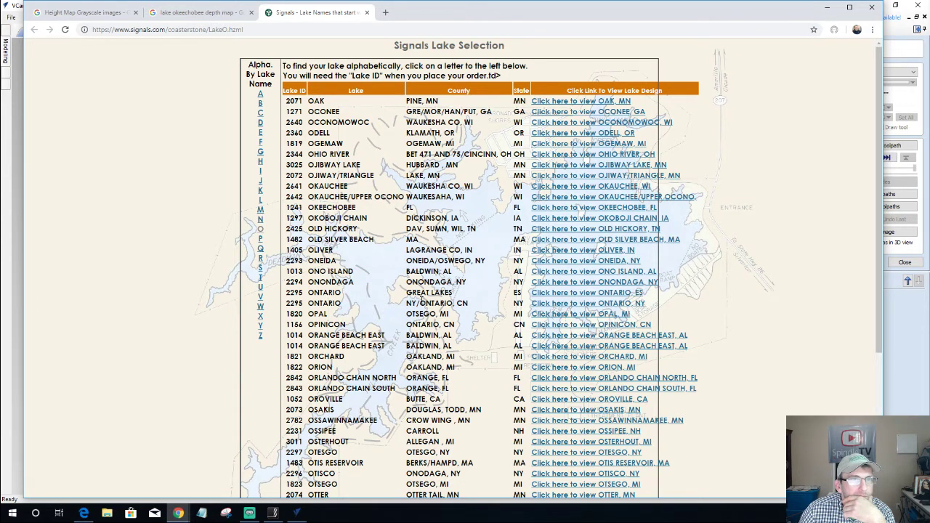
View the Lake Okeechobee design from the Signals lake list, then close both Signals tabs.
{"action": "scroll", "coordinate": [421, 299], "scroll_direction": "down", "scroll_amount": 3}
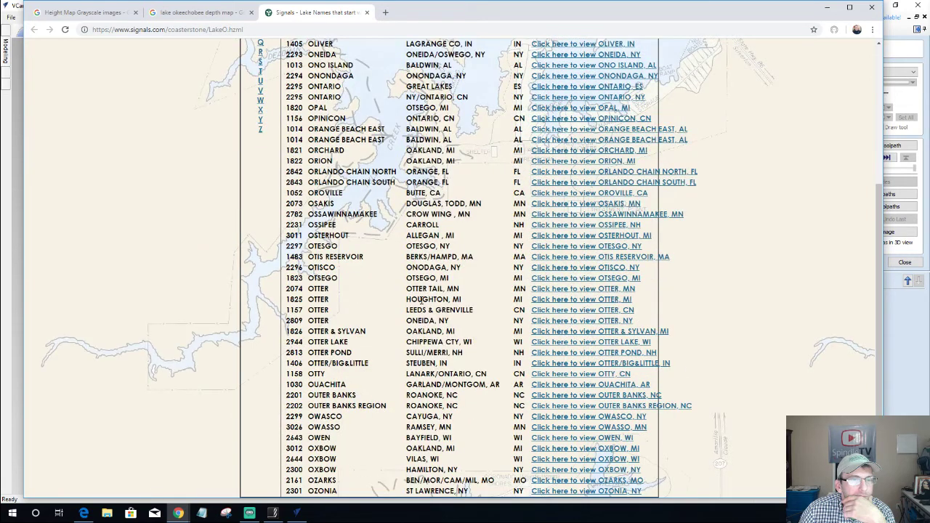
{"action": "scroll", "coordinate": [422, 299], "scroll_direction": "up", "scroll_amount": 1}
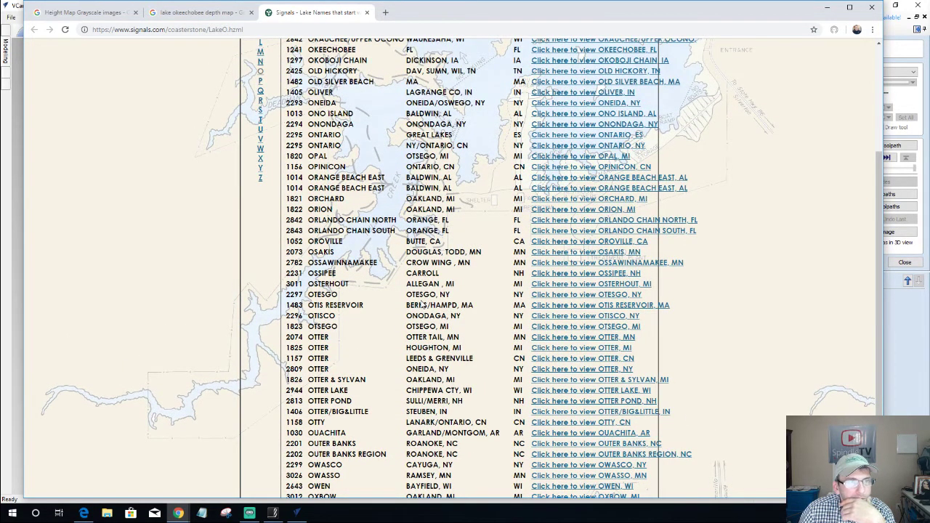
{"action": "scroll", "coordinate": [422, 303], "scroll_direction": "up", "scroll_amount": 2}
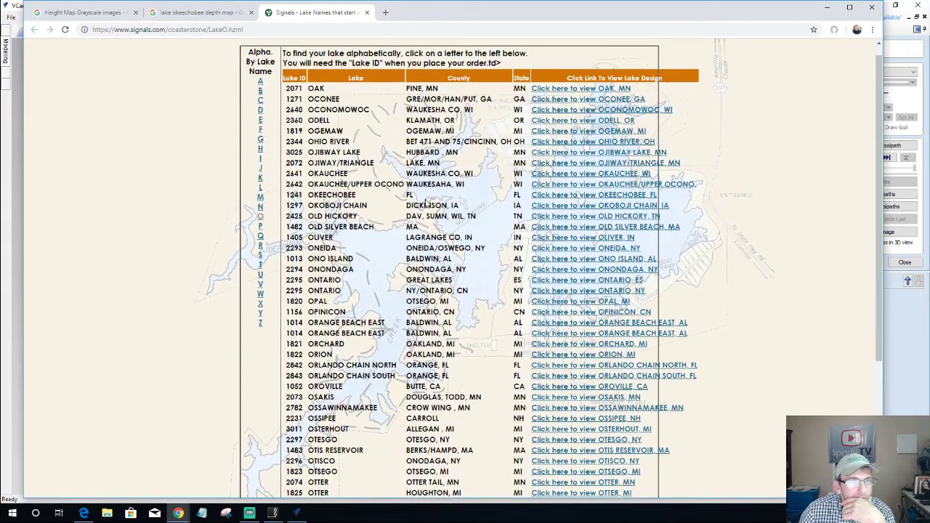
{"action": "left_click", "coordinate": [565, 196]}
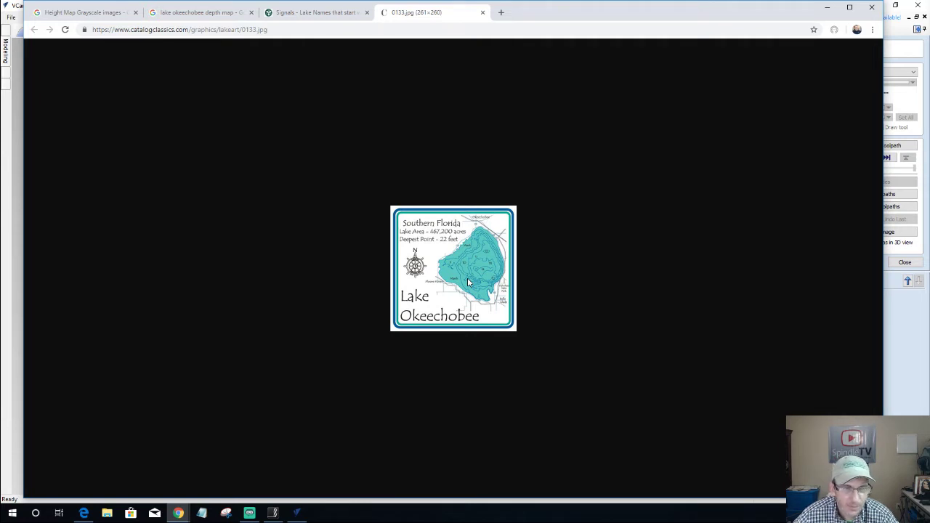
{"action": "left_click", "coordinate": [483, 13]}
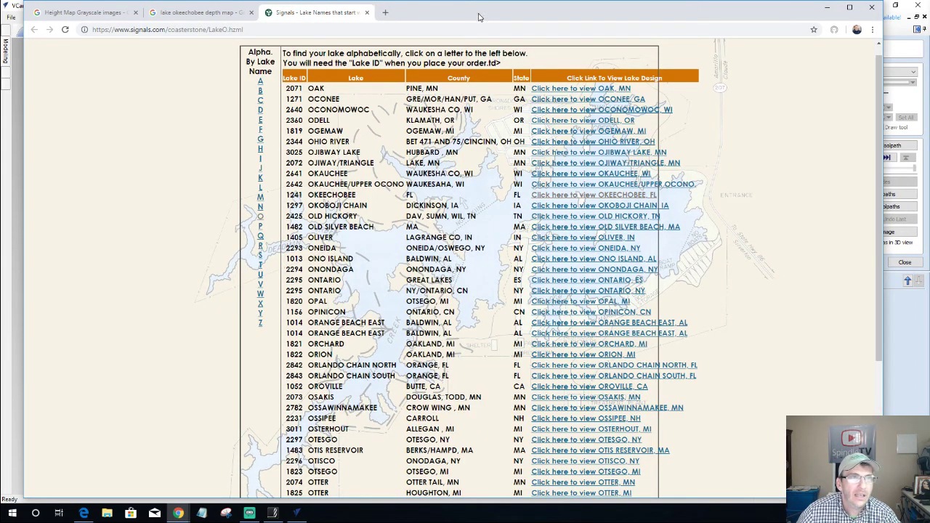
{"action": "left_click", "coordinate": [367, 13]}
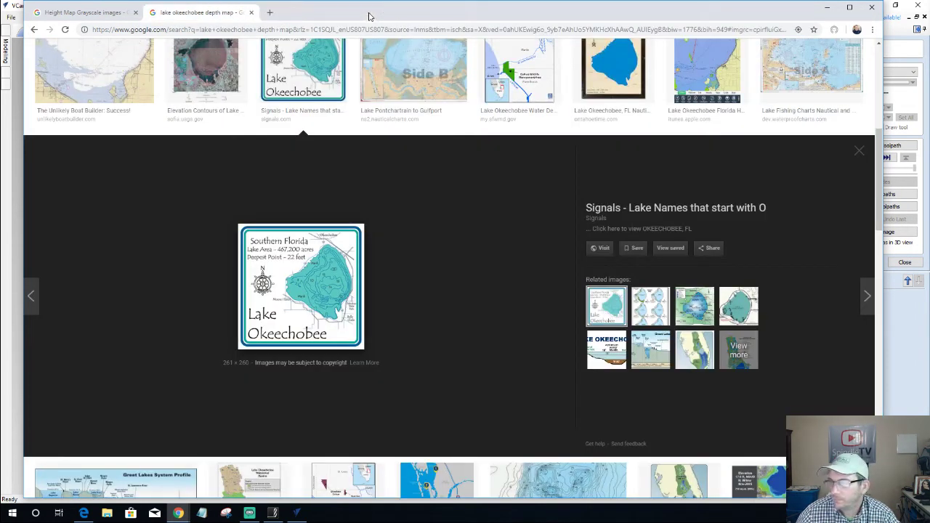
Search for 'leech lake contour map' in a fresh browser tab.
{"action": "left_click", "coordinate": [269, 13]}
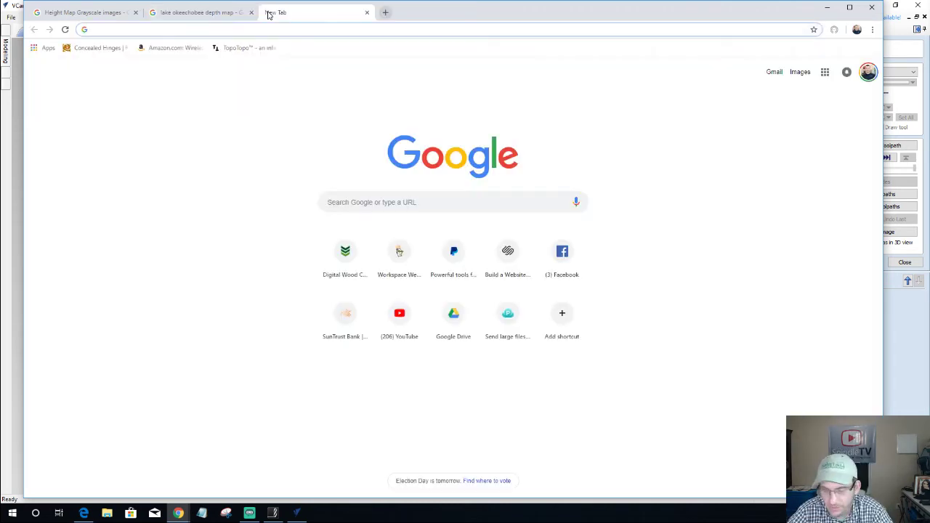
{"action": "key", "text": "Down"}
{"action": "type", "text": "lee"}
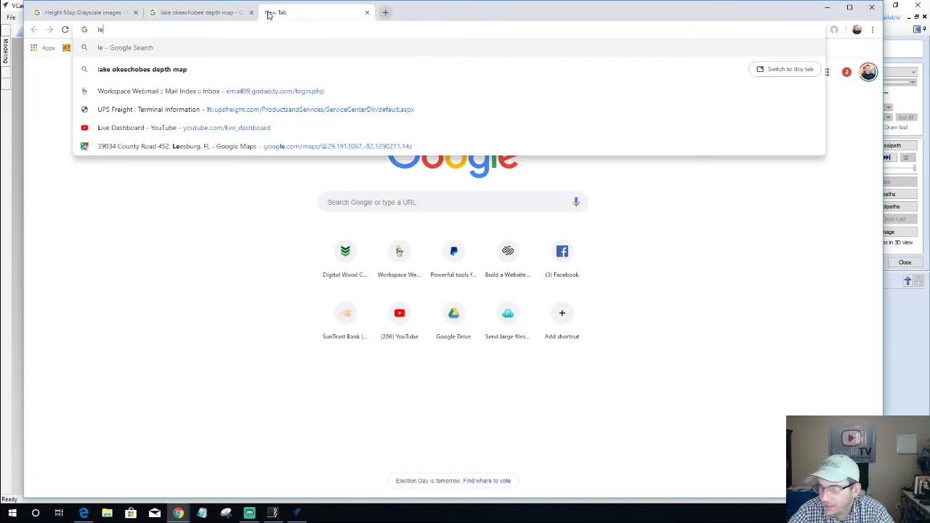
{"action": "key", "text": "BackSpace"}
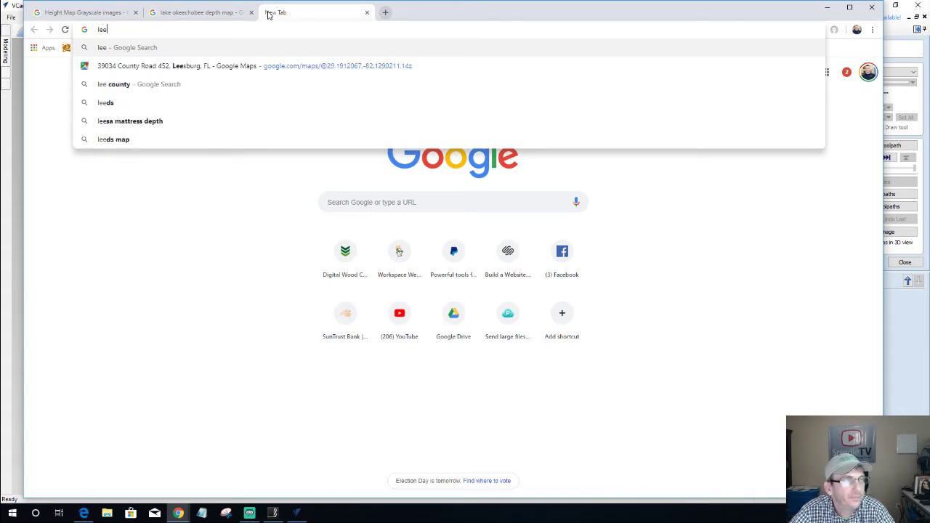
{"action": "type", "text": "ch lake"}
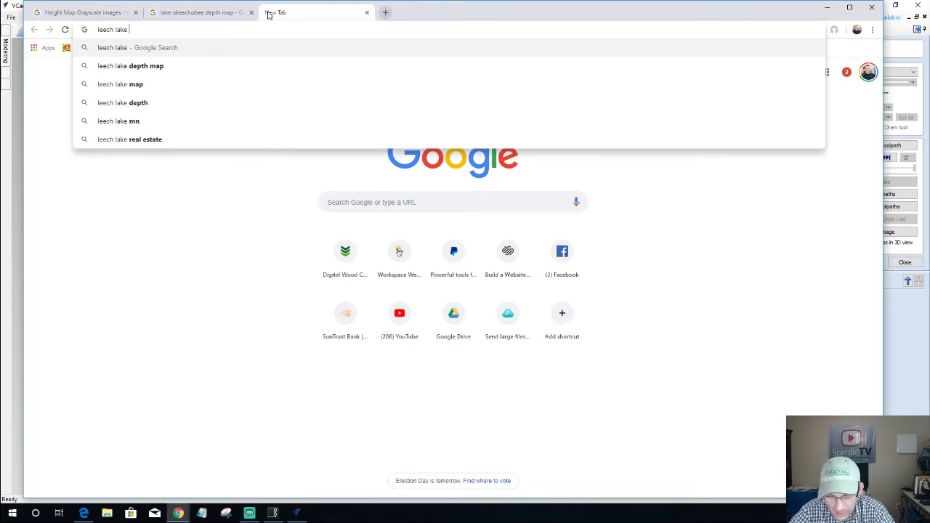
{"action": "type", "text": " countour map"}
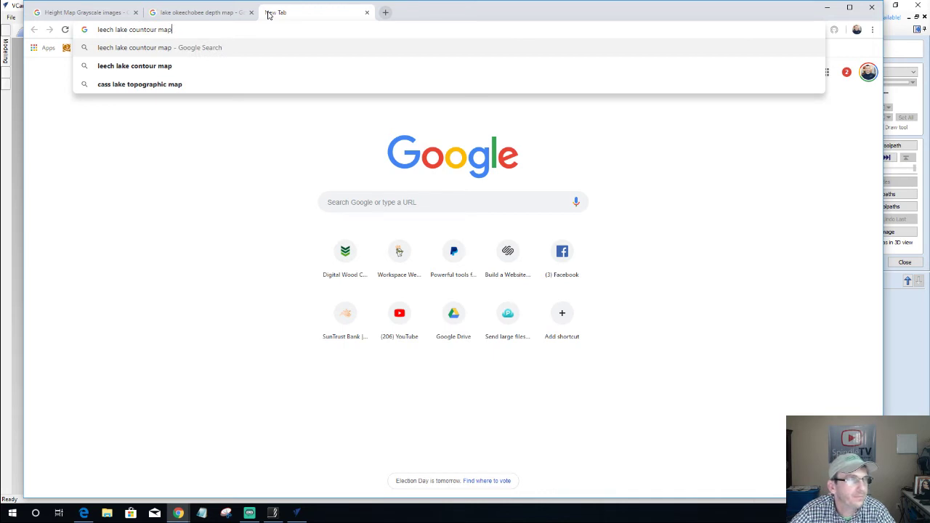
{"action": "key", "text": "Return"}
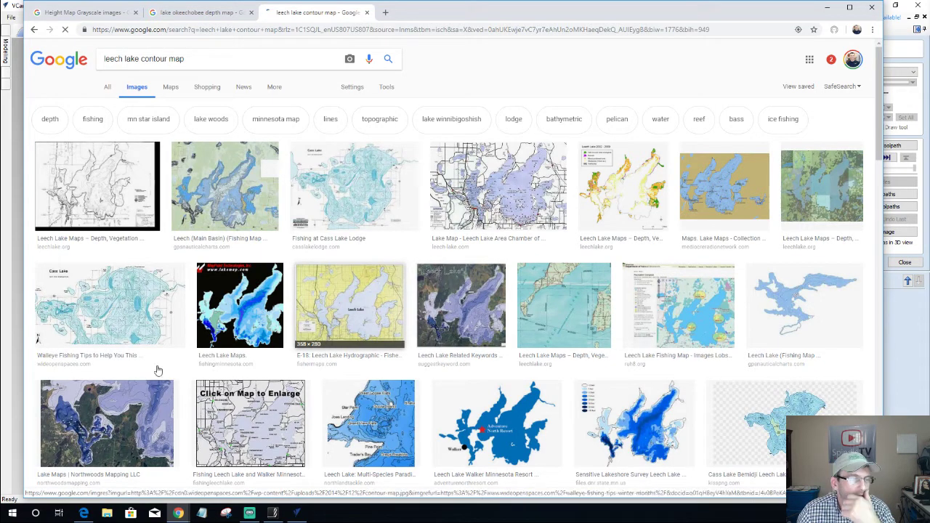
Compare the Northwoods Mapping, Leech Lake satellite and Wawang Lake depth map previews.
{"action": "left_click", "coordinate": [126, 411]}
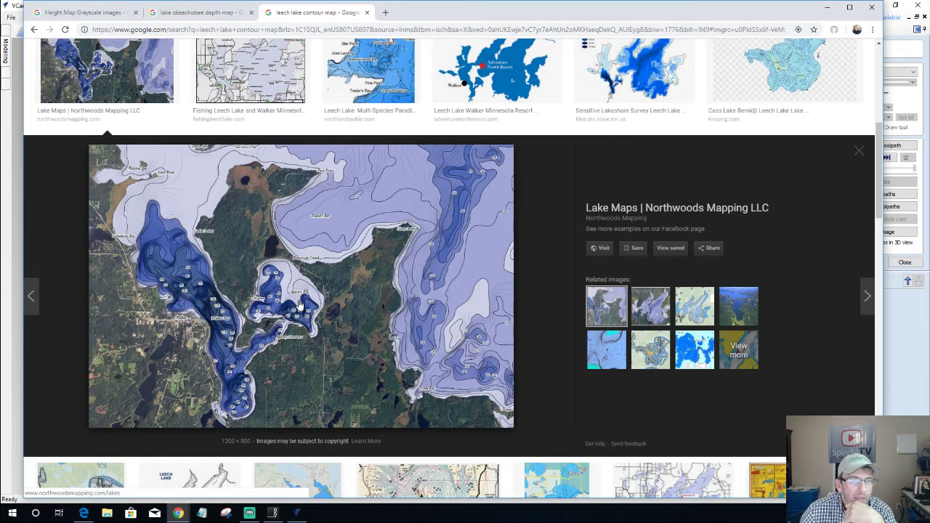
{"action": "left_click", "coordinate": [616, 355]}
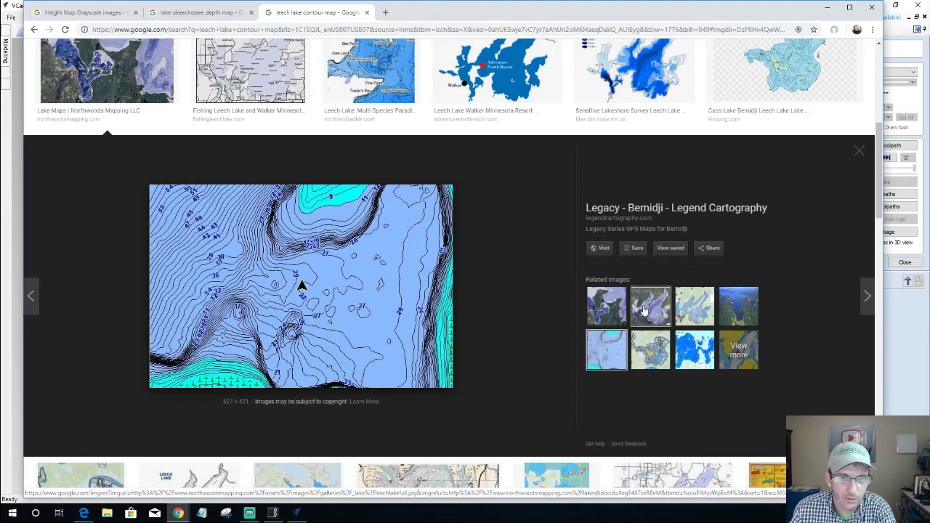
{"action": "left_click", "coordinate": [593, 314]}
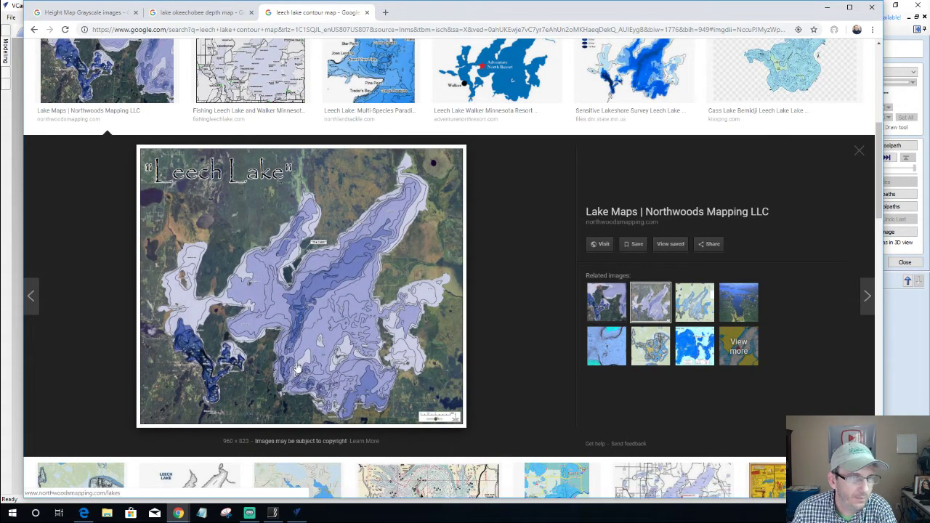
{"action": "scroll", "coordinate": [296, 368], "scroll_direction": "up", "scroll_amount": 2}
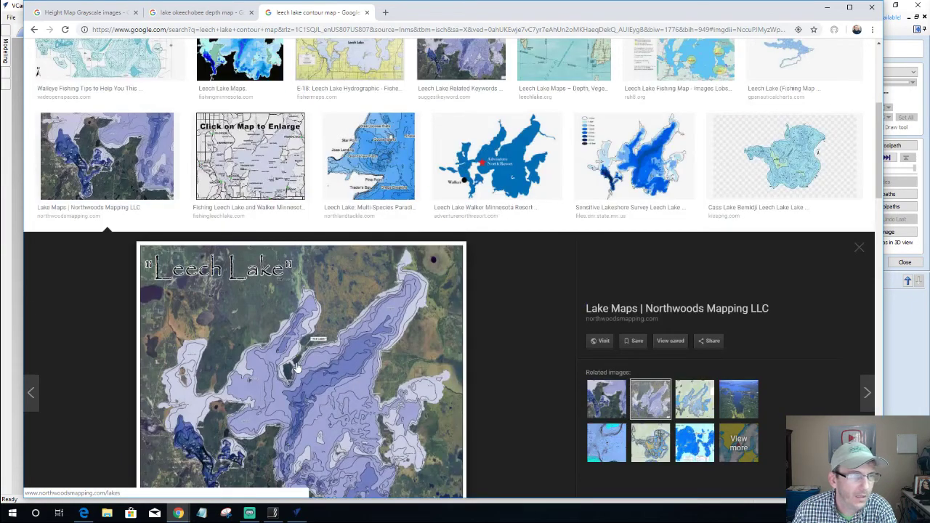
{"action": "scroll", "coordinate": [297, 368], "scroll_direction": "down", "scroll_amount": 2}
{"action": "scroll", "coordinate": [296, 368], "scroll_direction": "down", "scroll_amount": 1}
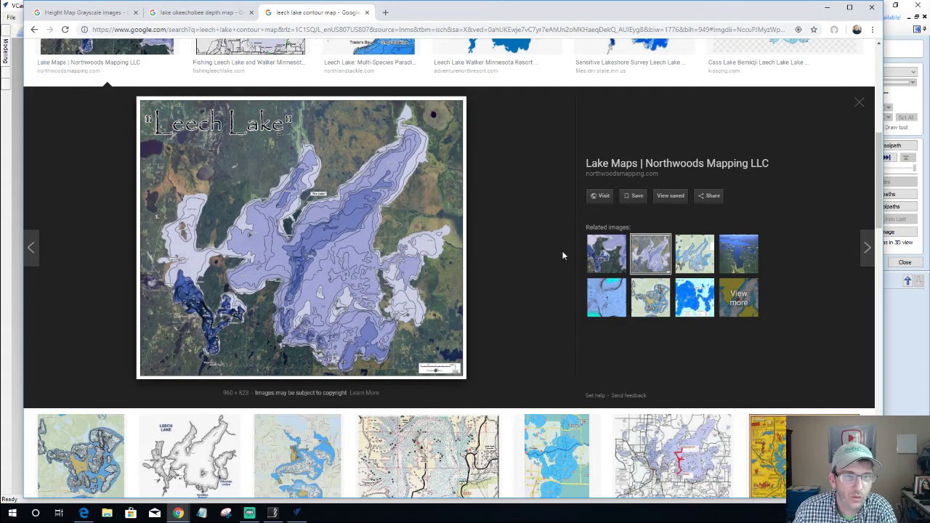
{"action": "scroll", "coordinate": [571, 240], "scroll_direction": "up", "scroll_amount": 1}
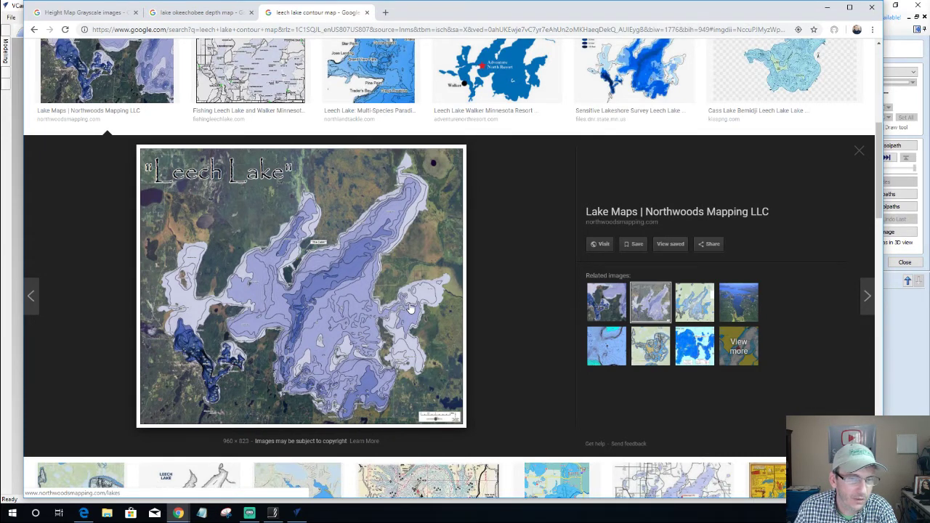
{"action": "left_click", "coordinate": [699, 344]}
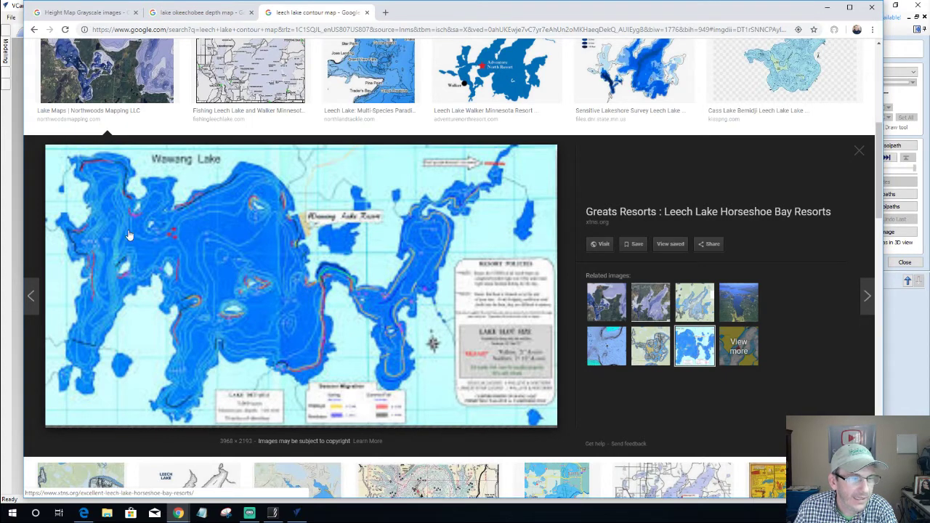
Browse the Leech Lake, Bass Lake and Crow Wing Lake map previews, close the preview, and minimize Chrome.
{"action": "left_click", "coordinate": [862, 150]}
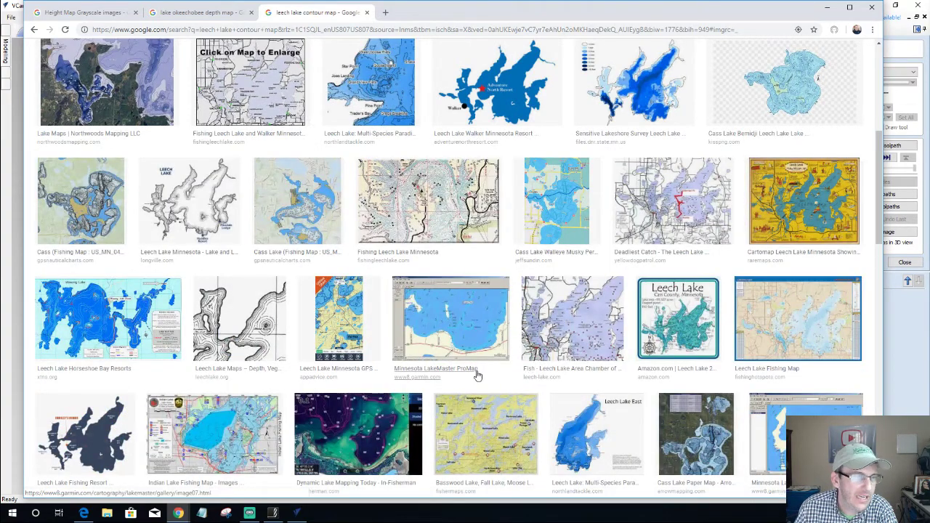
{"action": "left_click", "coordinate": [241, 334]}
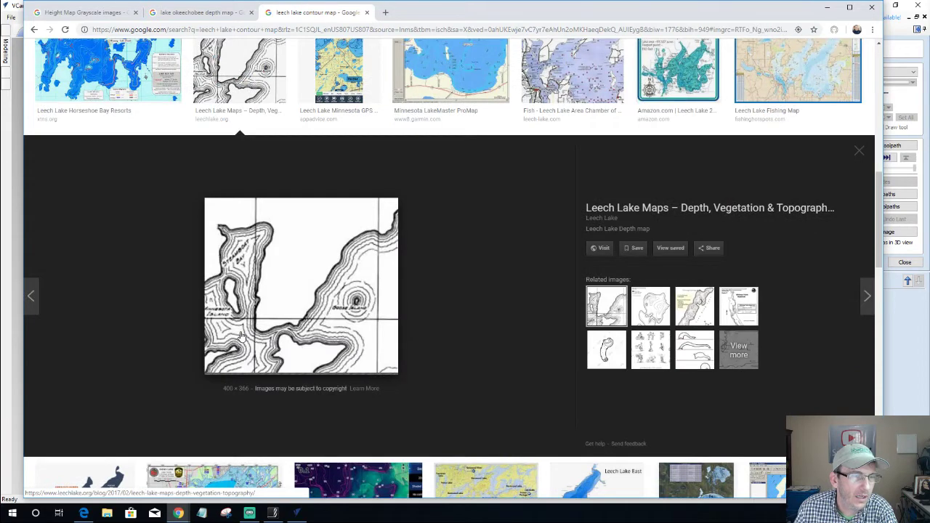
{"action": "left_click", "coordinate": [654, 308]}
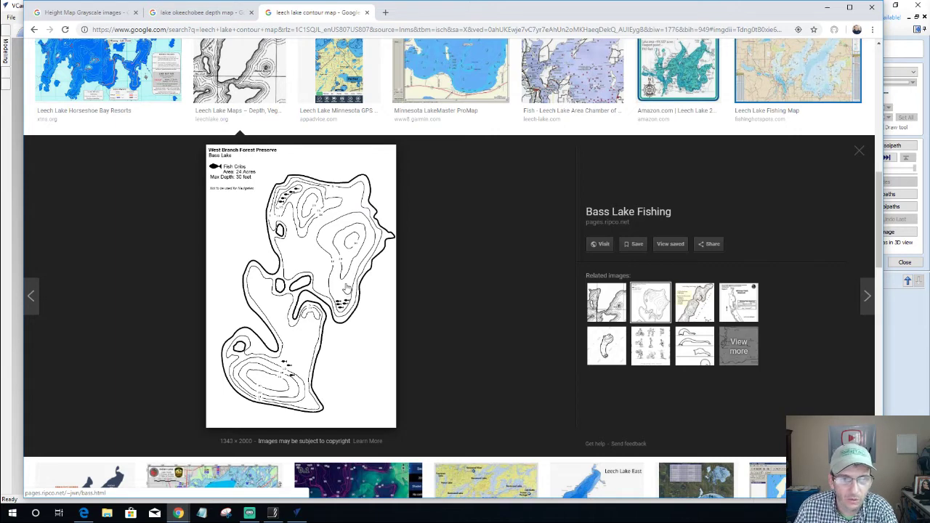
{"action": "left_click", "coordinate": [685, 309]}
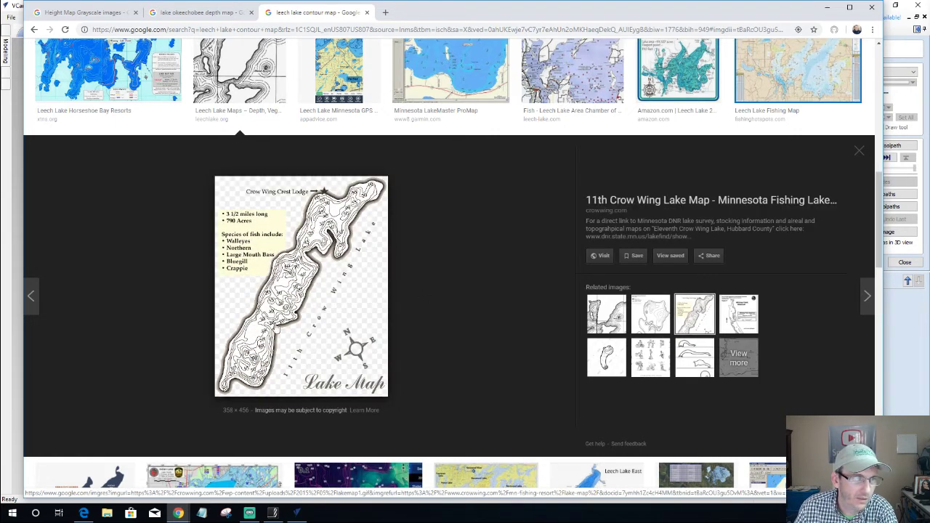
{"action": "left_click", "coordinate": [859, 153]}
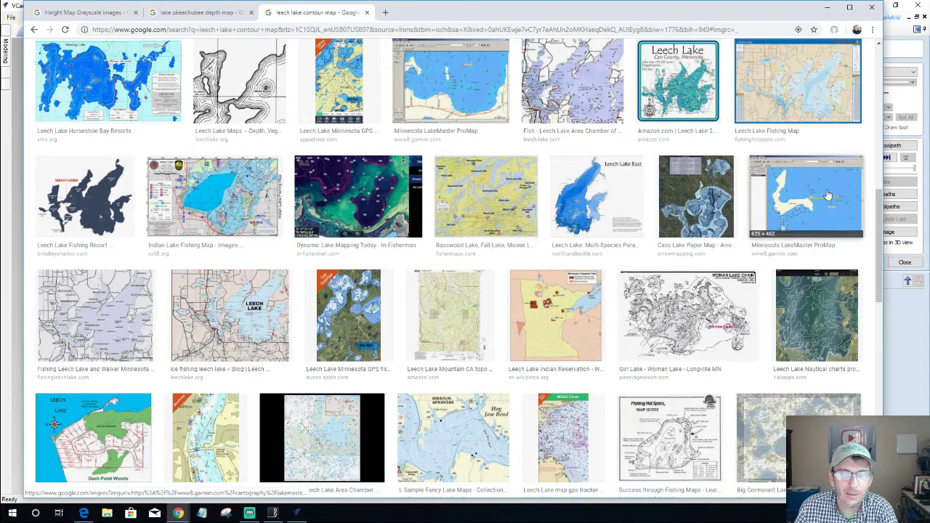
{"action": "left_click", "coordinate": [828, 7]}
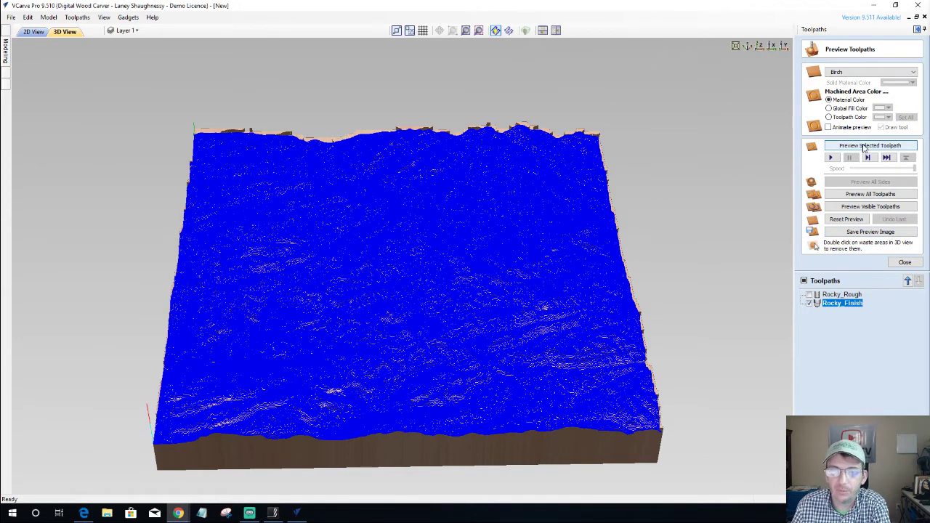
Run the Preview Selected Toolpath simulation for Rocky_Finish.
{"action": "left_click", "coordinate": [865, 146]}
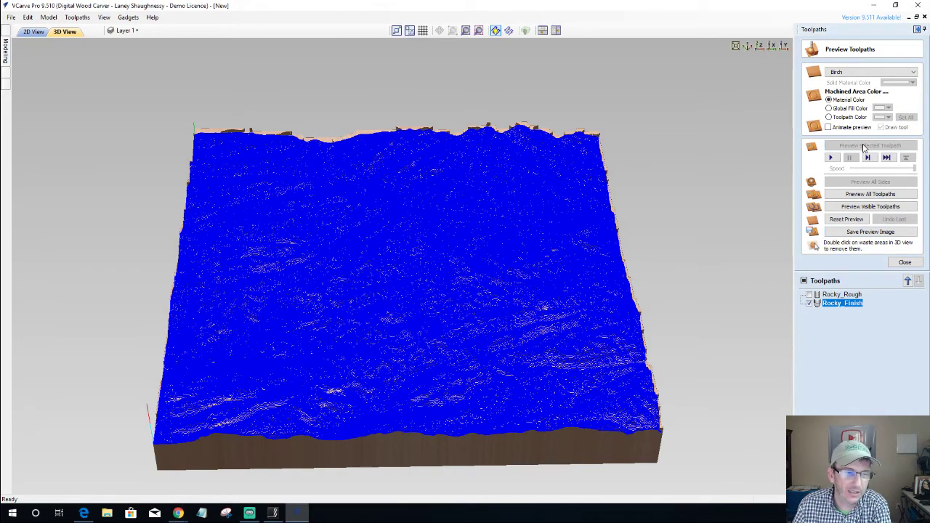
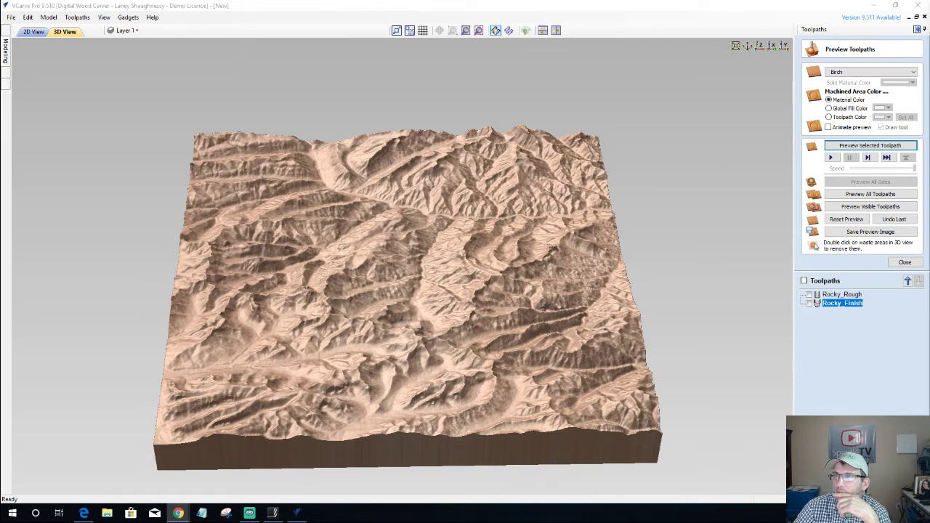
Bring the Chrome window with the eBay 180-grit sanding mop listing to the front.
{"action": "key", "text": "alt+Tab"}
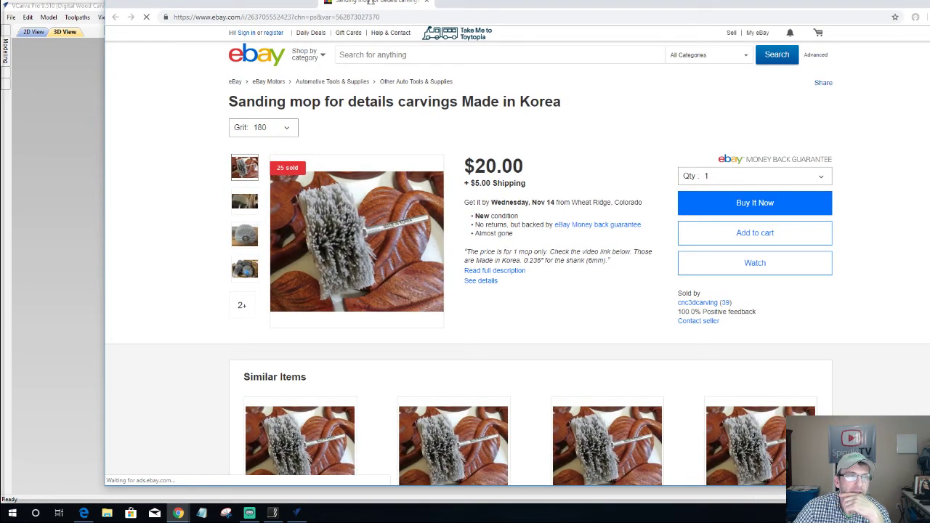
Maximize the browser and view the sanding mop's fourth photo and its Similar Items.
{"action": "left_click_drag", "start_coordinate": [371, 1], "coordinate": [373, 0]}
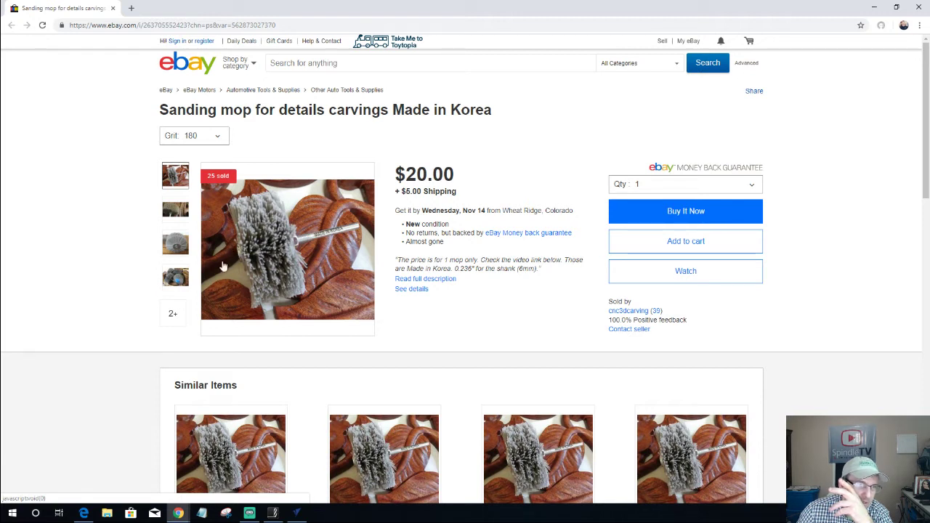
{"action": "left_click", "coordinate": [178, 280]}
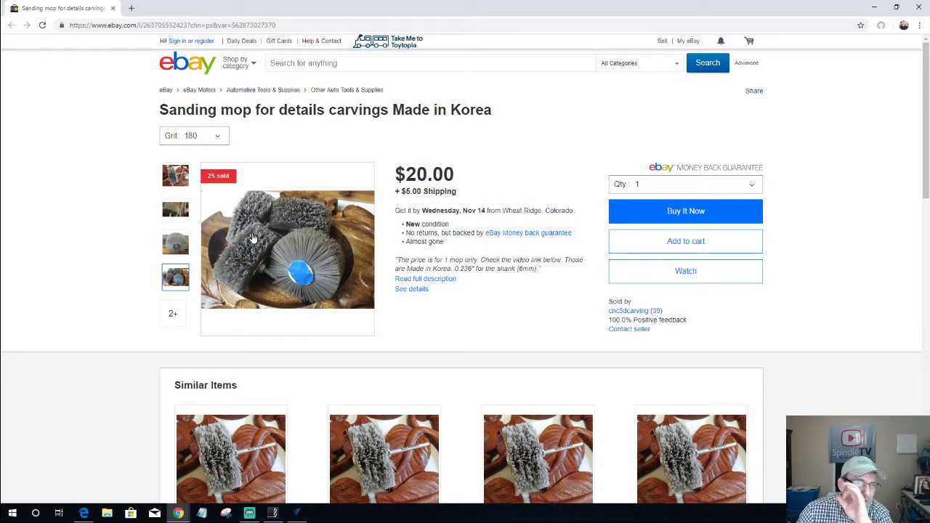
{"action": "scroll", "coordinate": [260, 232], "scroll_direction": "down", "scroll_amount": 2}
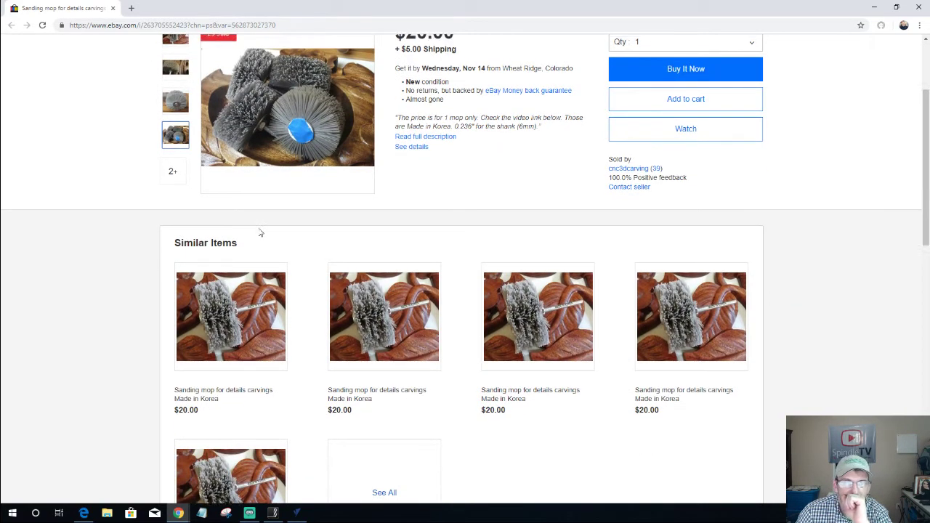
{"action": "scroll", "coordinate": [261, 232], "scroll_direction": "up", "scroll_amount": 2}
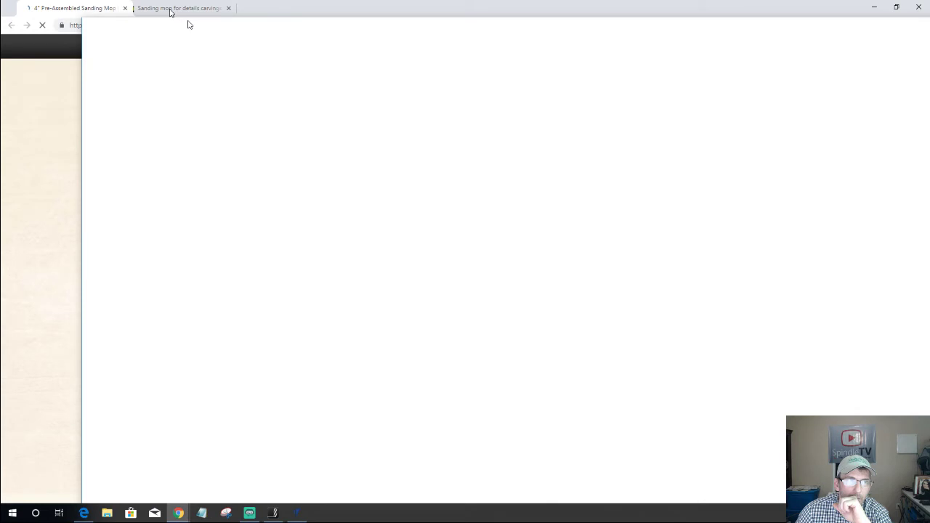
Move the eBay tab to first position and close the Brownells Sand-Flee mop tab.
{"action": "left_click_drag", "start_coordinate": [170, 11], "coordinate": [65, 8]}
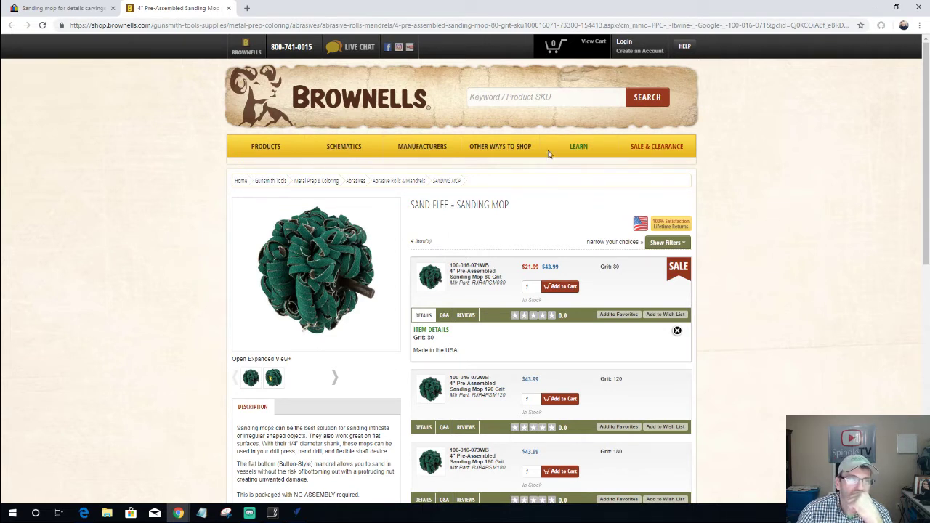
{"action": "left_click", "coordinate": [229, 10]}
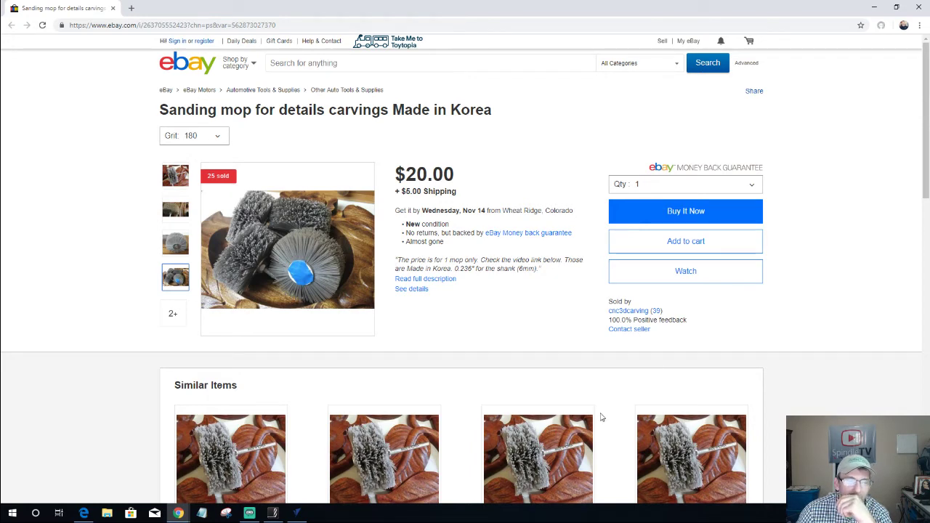
Scroll through the Similar Items on the eBay sanding mop listing.
{"action": "scroll", "coordinate": [344, 443], "scroll_direction": "down", "scroll_amount": 3}
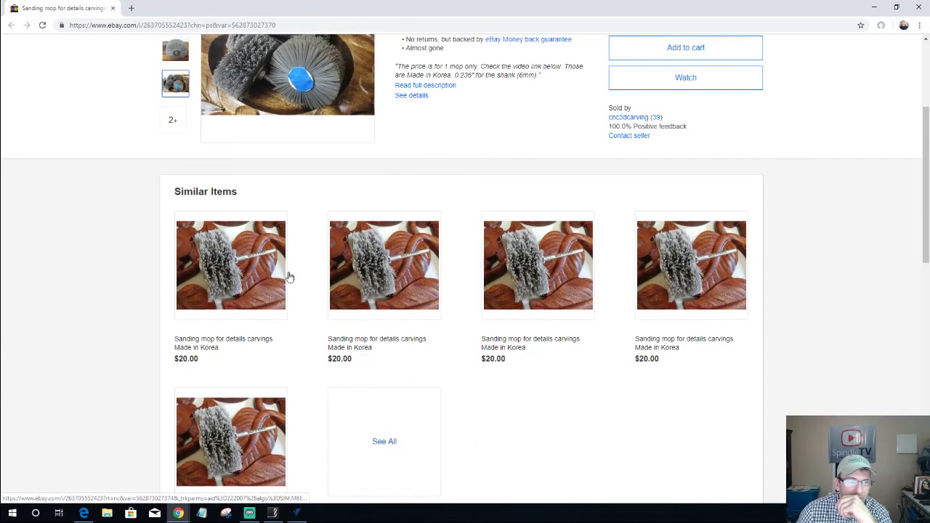
{"action": "scroll", "coordinate": [404, 278], "scroll_direction": "up", "scroll_amount": 3}
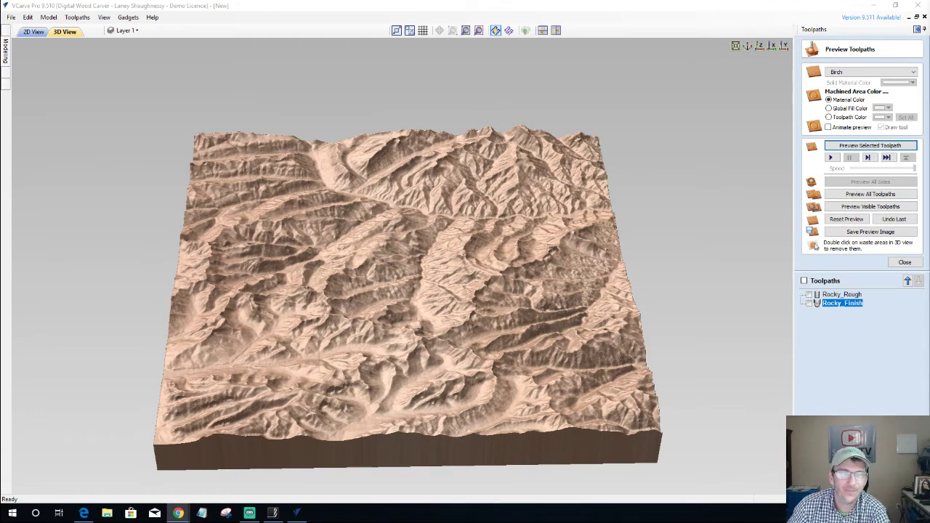
Orbit and zoom the 3D view to a low close-up of the terrain's front edge.
{"action": "left_click_drag", "start_coordinate": [391, 317], "coordinate": [388, 399]}
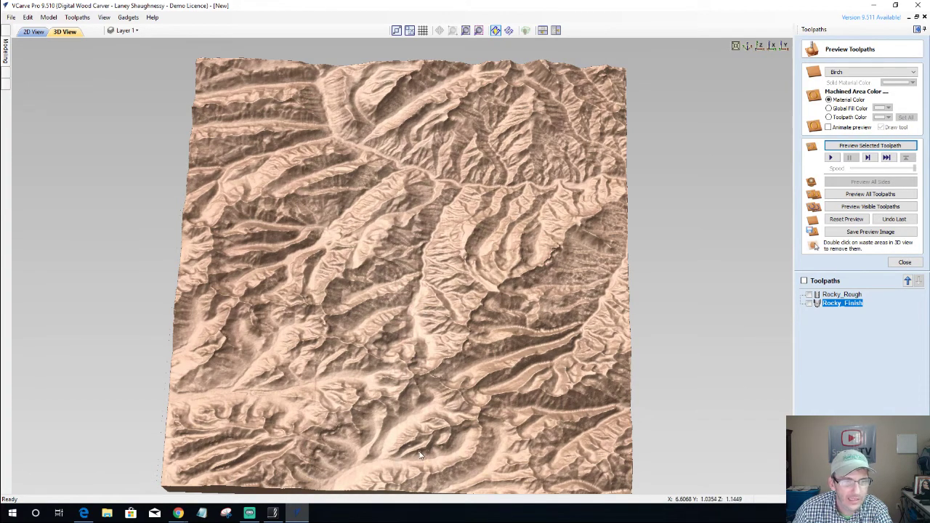
{"action": "scroll", "coordinate": [426, 466], "scroll_direction": "up", "scroll_amount": 3}
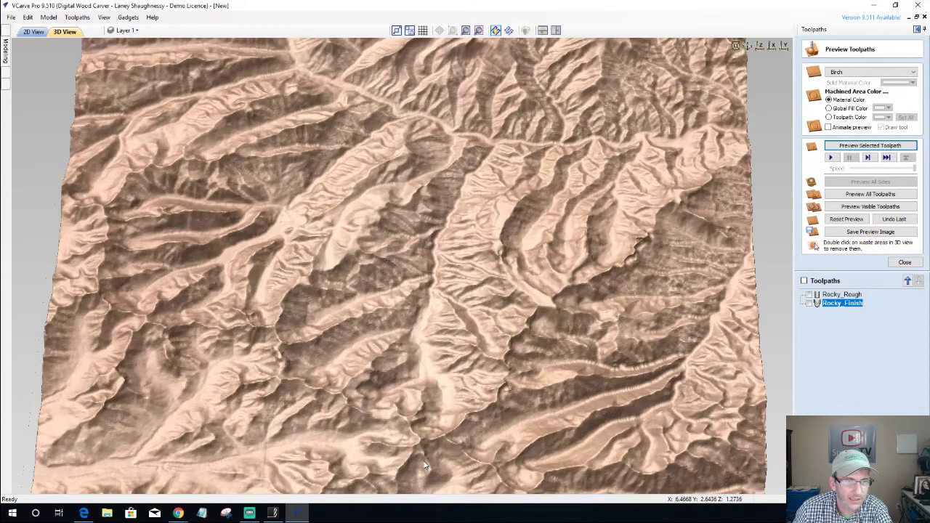
{"action": "scroll", "coordinate": [426, 467], "scroll_direction": "down", "scroll_amount": 3}
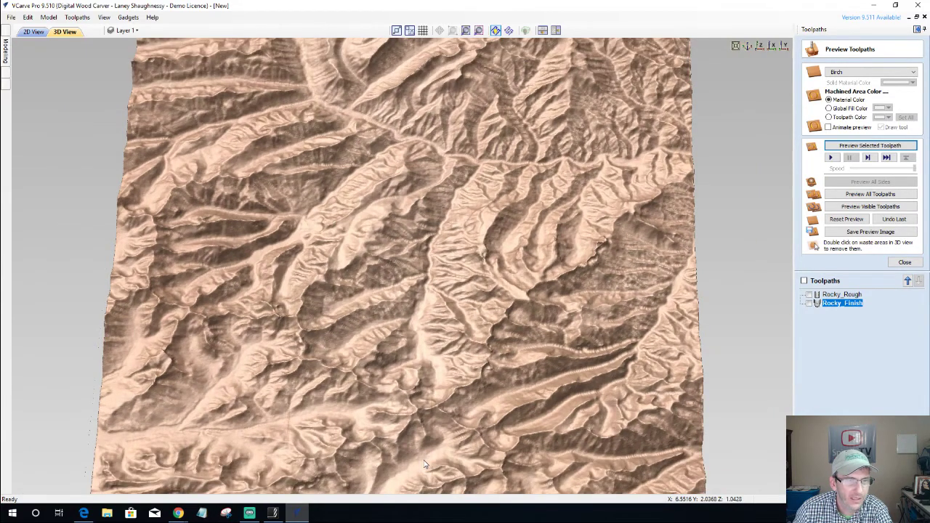
{"action": "left_click_drag", "start_coordinate": [426, 466], "coordinate": [435, 339]}
{"action": "scroll", "coordinate": [435, 340], "scroll_direction": "up", "scroll_amount": 2}
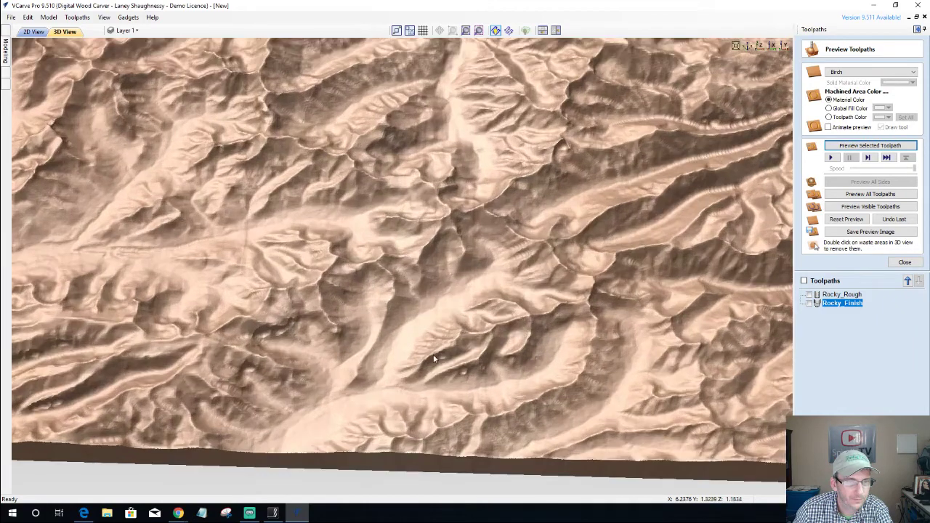
{"action": "left_click_drag", "start_coordinate": [447, 421], "coordinate": [444, 398]}
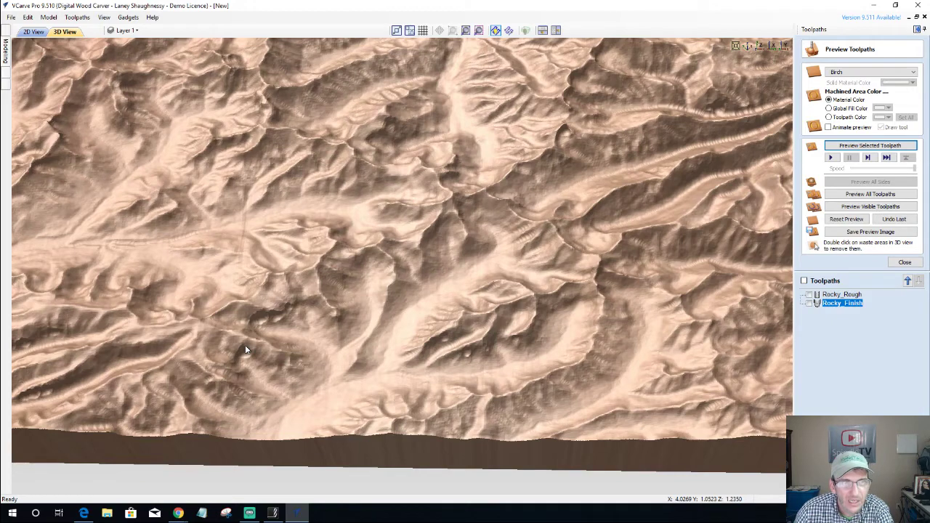
Zoom and orbit the preview toward the terrain's right-hand ridges and valleys.
{"action": "left_click_drag", "start_coordinate": [245, 350], "coordinate": [418, 298]}
{"action": "scroll", "coordinate": [417, 298], "scroll_direction": "down", "scroll_amount": 5}
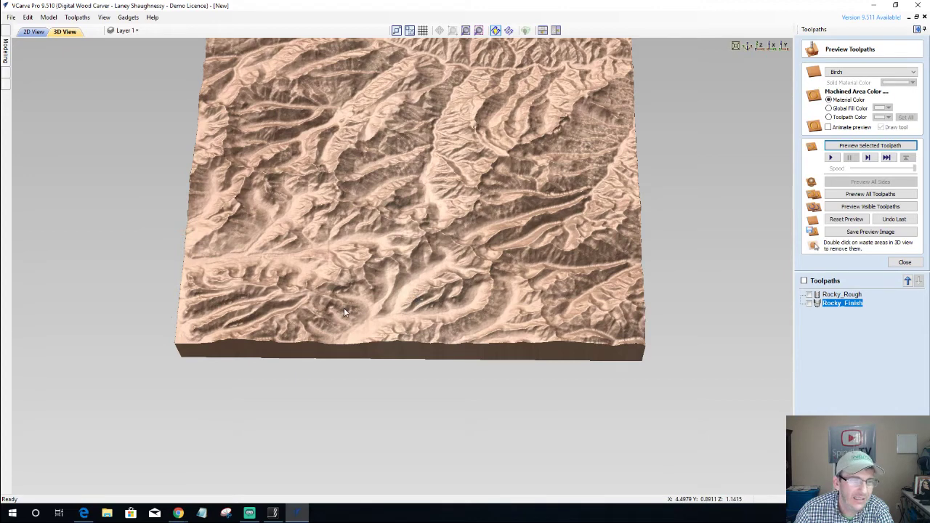
{"action": "scroll", "coordinate": [344, 311], "scroll_direction": "up", "scroll_amount": 3}
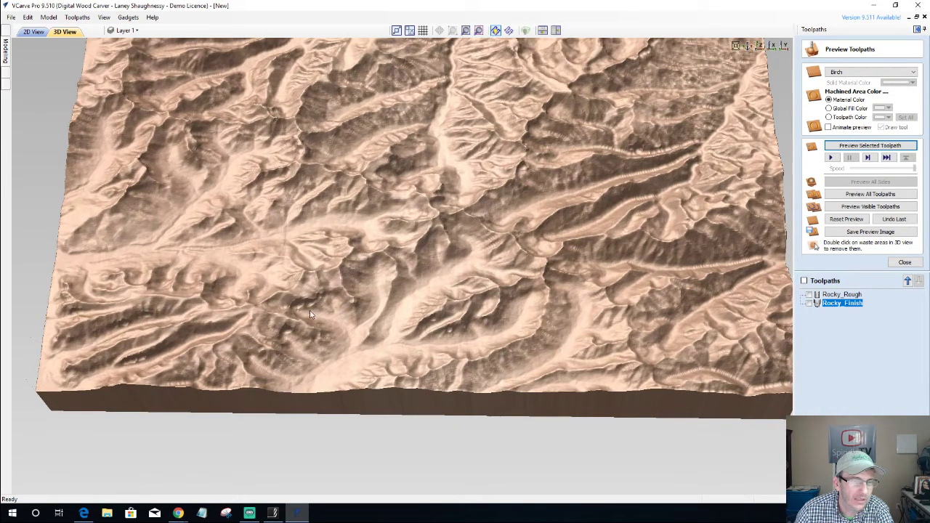
{"action": "scroll", "coordinate": [298, 314], "scroll_direction": "up", "scroll_amount": 2}
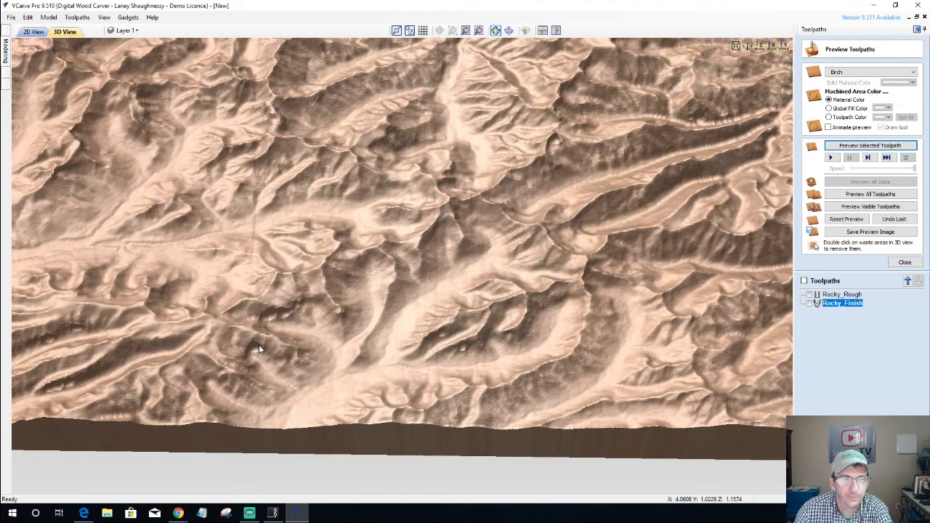
{"action": "scroll", "coordinate": [258, 349], "scroll_direction": "down", "scroll_amount": 2}
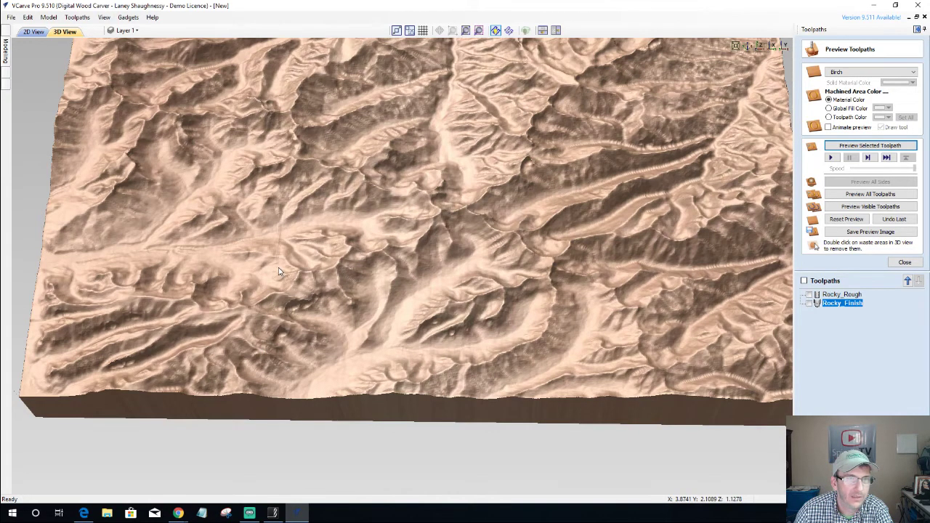
{"action": "scroll", "coordinate": [729, 274], "scroll_direction": "up", "scroll_amount": 2}
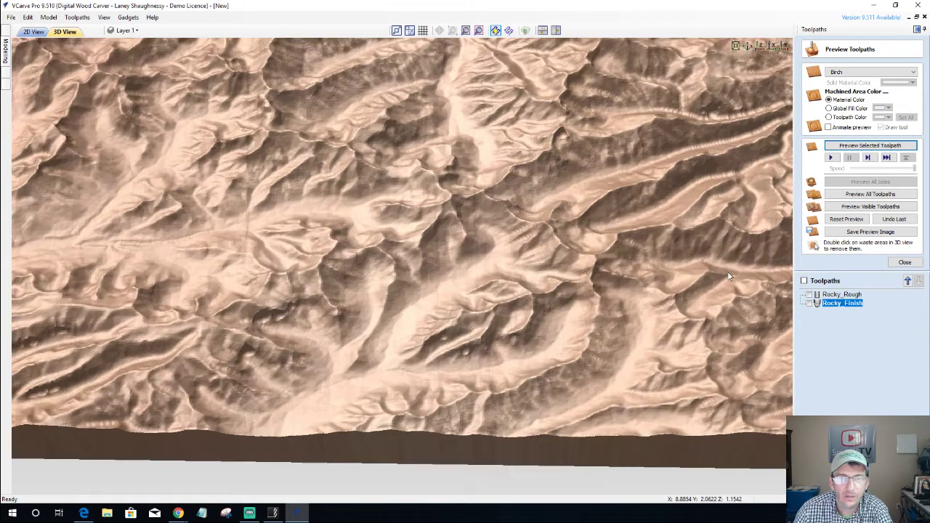
{"action": "left_click_drag", "start_coordinate": [729, 276], "coordinate": [738, 248]}
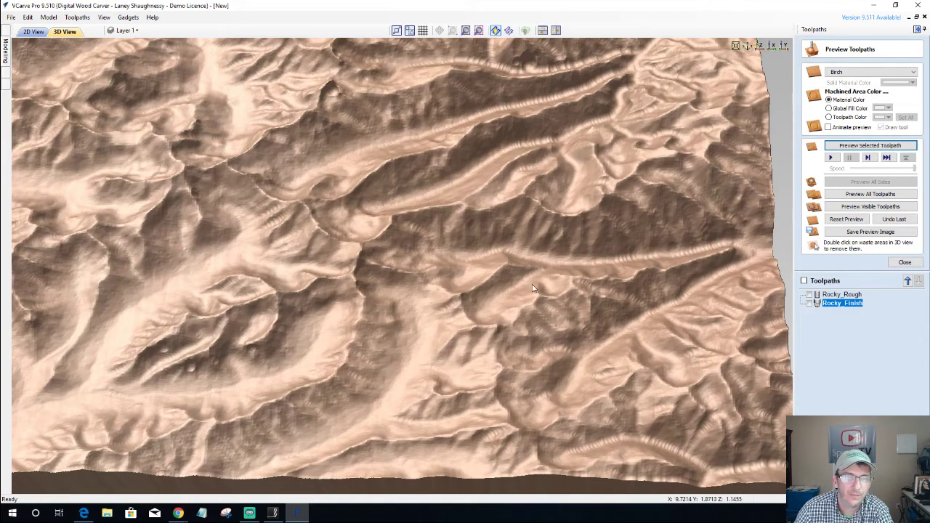
Zoom out, centre and orbit the birch preview to inspect the fully carved terrain block.
{"action": "scroll", "coordinate": [537, 287], "scroll_direction": "down", "scroll_amount": 4}
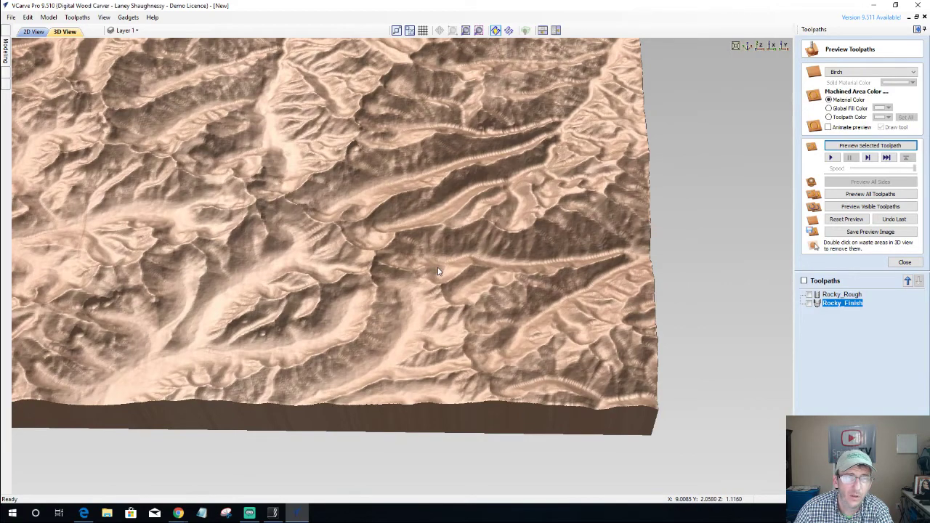
{"action": "scroll", "coordinate": [436, 272], "scroll_direction": "down", "scroll_amount": 1}
{"action": "scroll", "coordinate": [436, 272], "scroll_direction": "down", "scroll_amount": 1}
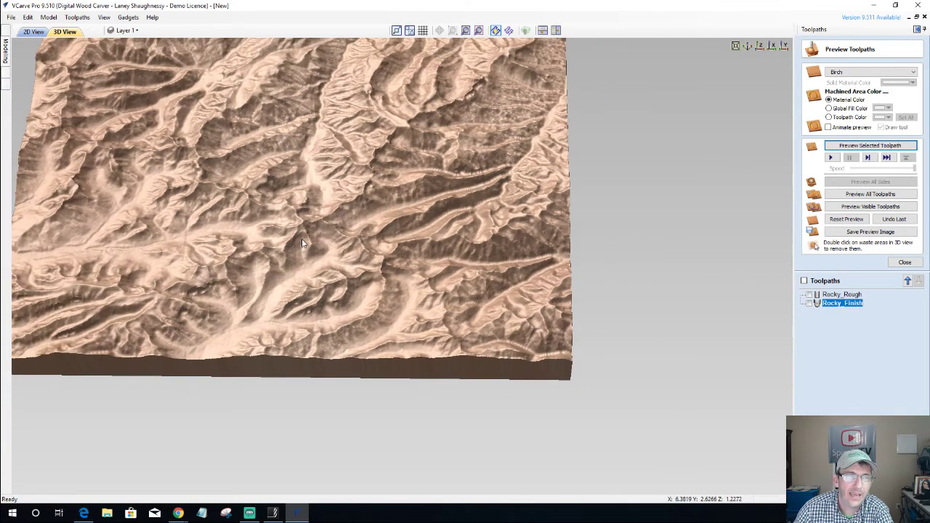
{"action": "middle_click_drag", "start_coordinate": [302, 239], "coordinate": [427, 303]}
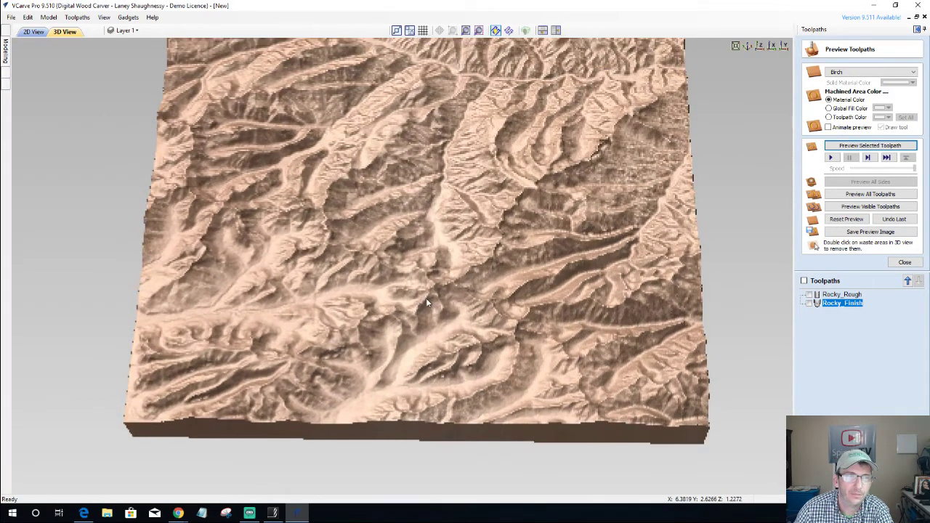
{"action": "left_click_drag", "start_coordinate": [427, 304], "coordinate": [521, 150]}
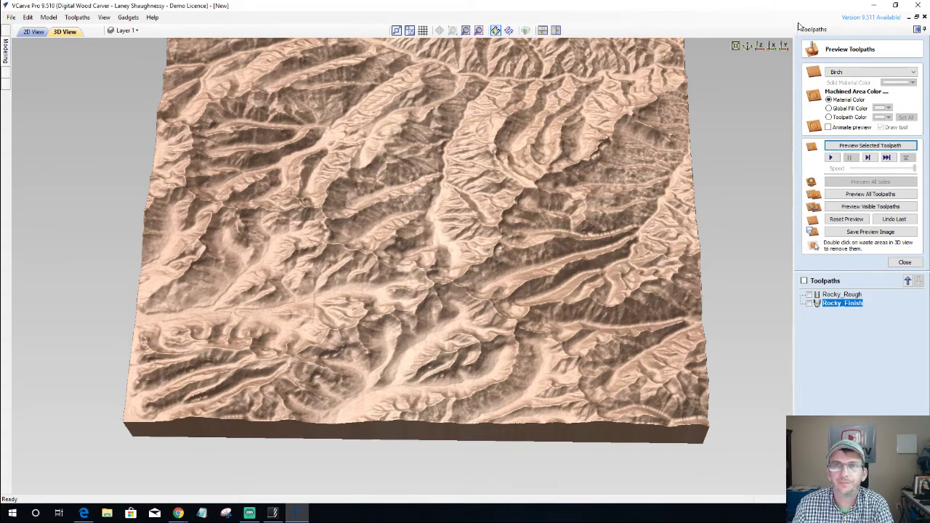
{"action": "left_click_drag", "start_coordinate": [601, 153], "coordinate": [433, 153]}
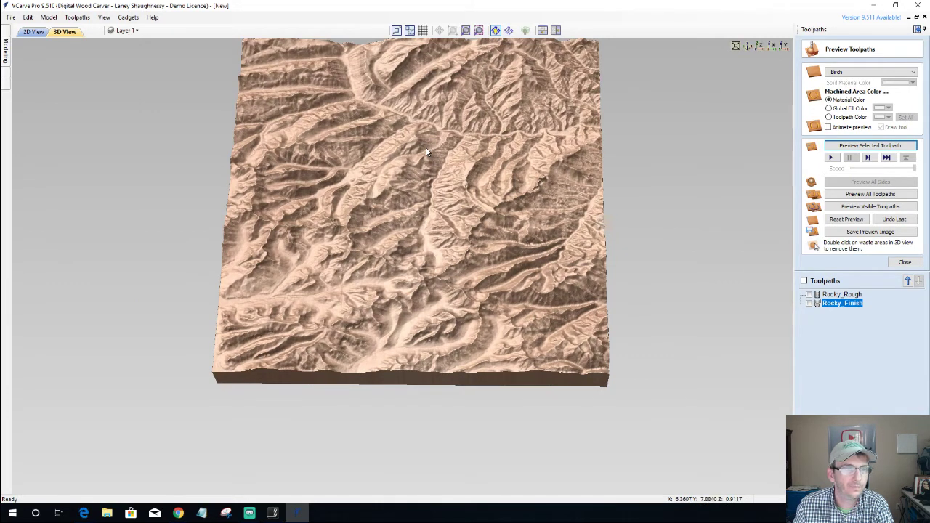
Dismiss the file menu and orbit the terrain preview to a lower, oblique angle.
{"action": "left_click", "coordinate": [11, 17]}
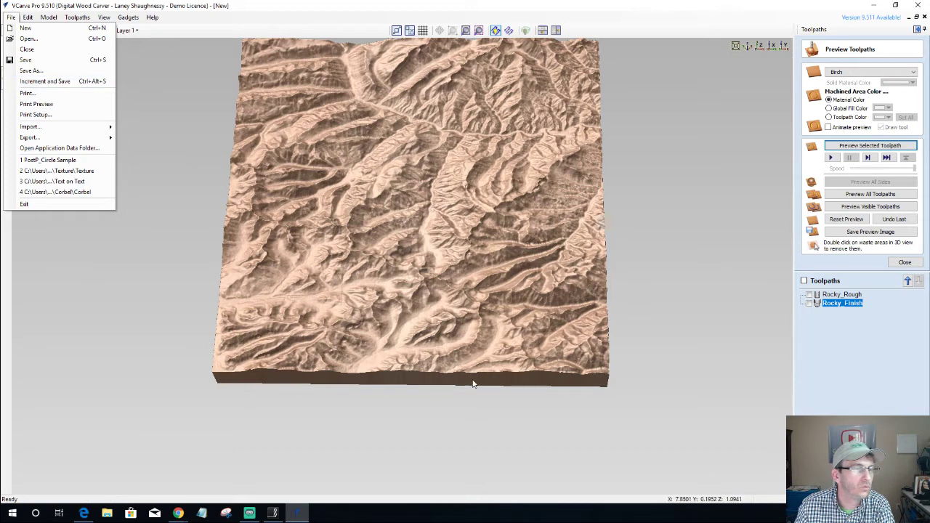
{"action": "left_click", "coordinate": [466, 324]}
{"action": "left_click_drag", "start_coordinate": [465, 323], "coordinate": [422, 255]}
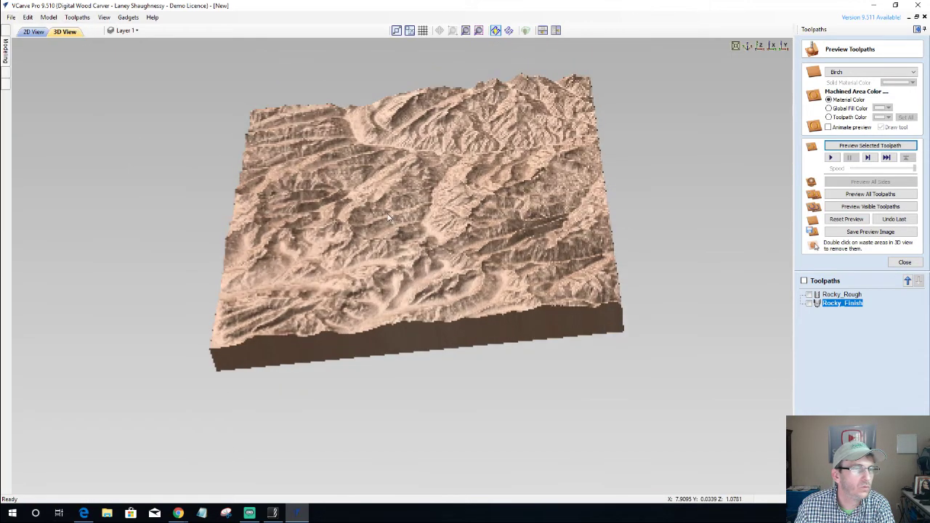
{"action": "left_click_drag", "start_coordinate": [387, 217], "coordinate": [614, 265]}
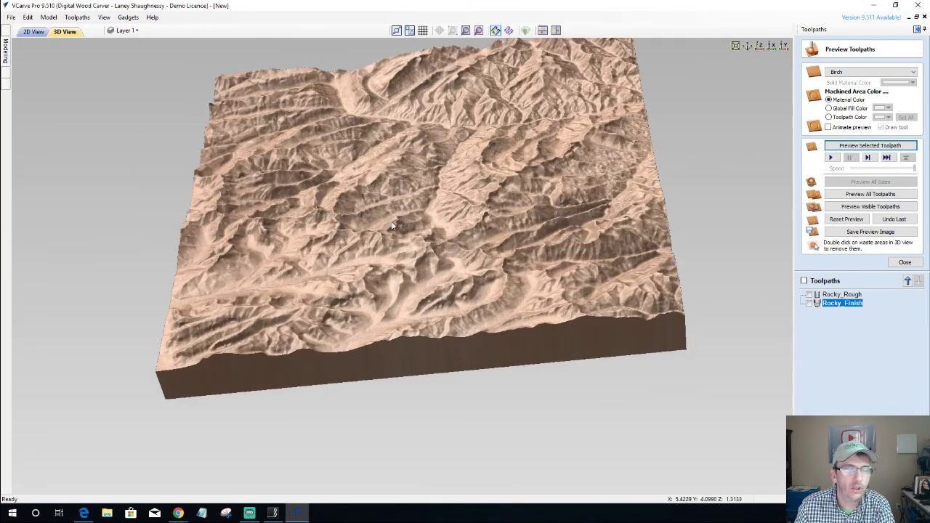
Close the toolpath preview and collapse the Toolpaths panel to widen the view.
{"action": "left_click", "coordinate": [905, 263]}
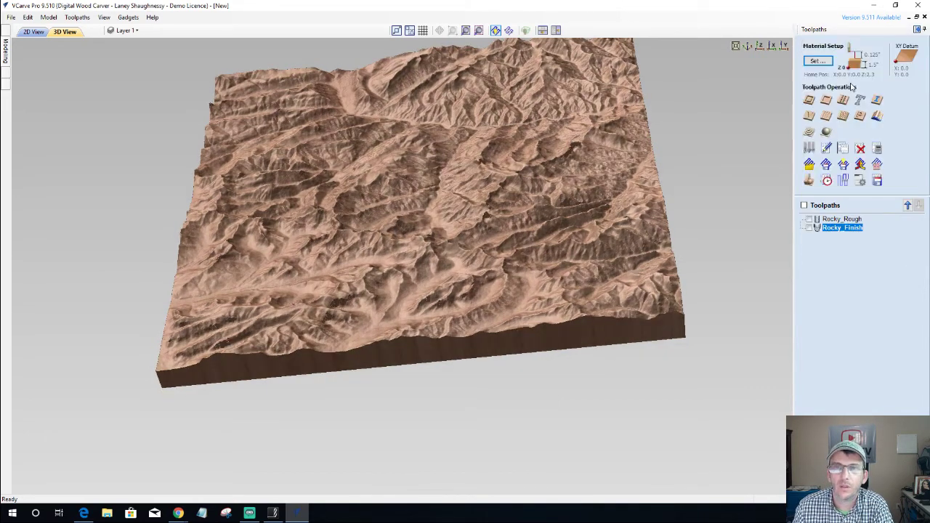
{"action": "left_click", "coordinate": [918, 29]}
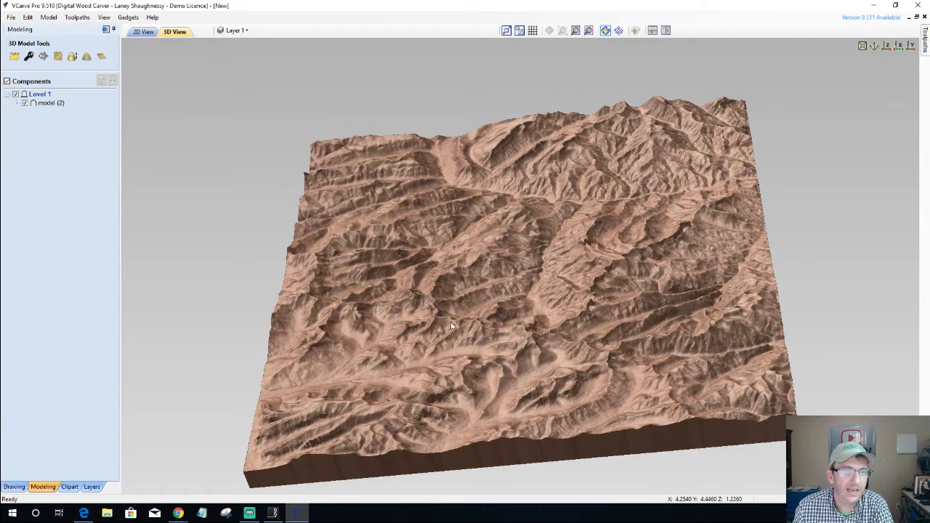
{"action": "left_click_drag", "start_coordinate": [411, 320], "coordinate": [396, 337]}
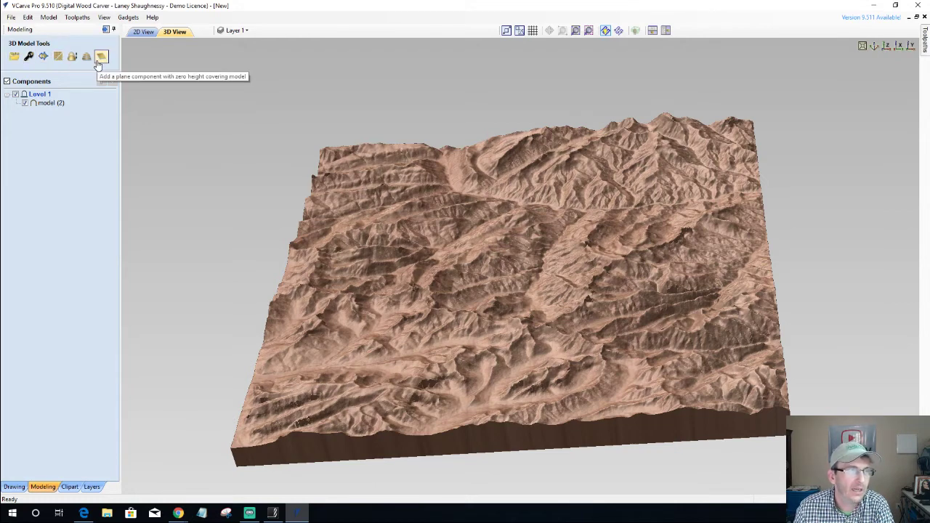
{"action": "left_click", "coordinate": [29, 57]}
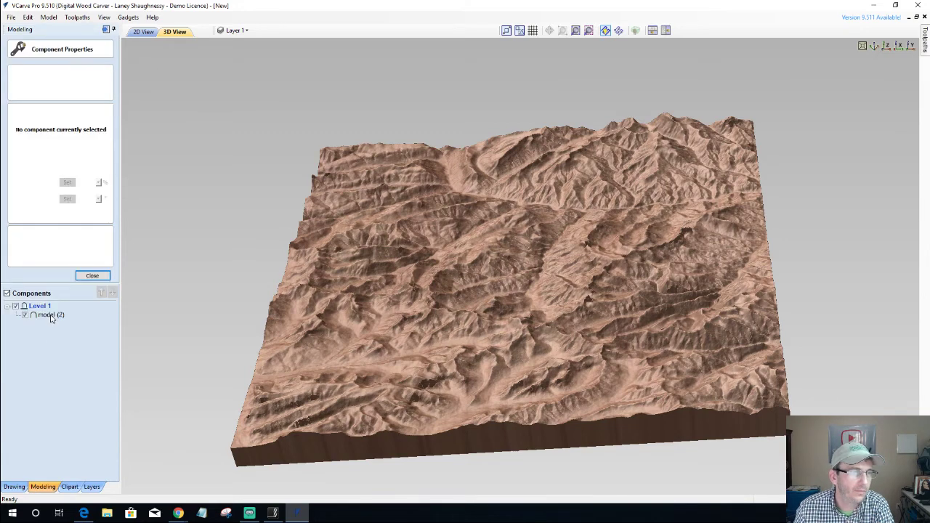
{"action": "left_click", "coordinate": [51, 315]}
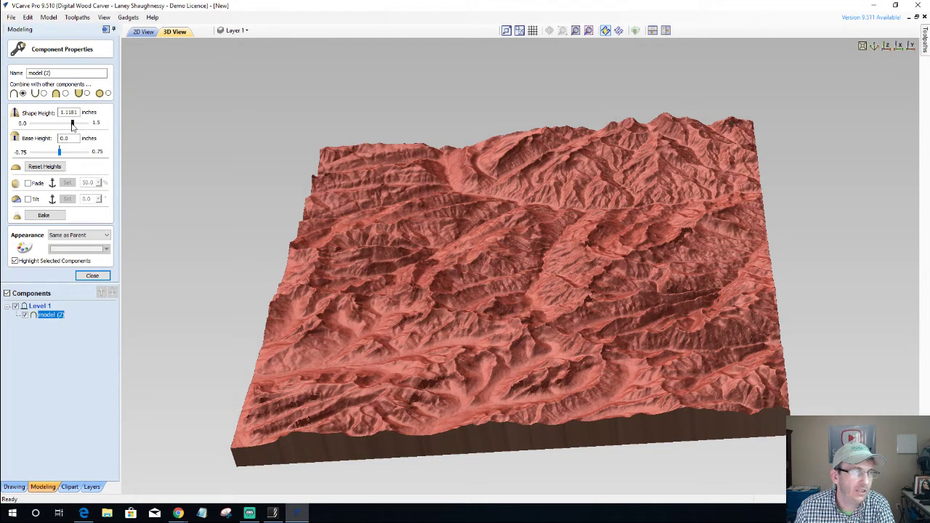
{"action": "left_click_drag", "start_coordinate": [72, 124], "coordinate": [84, 126]}
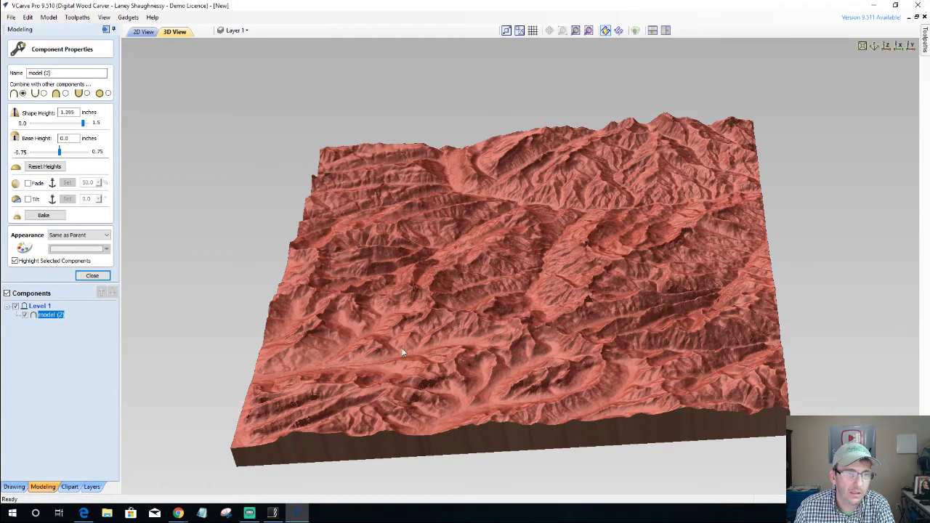
{"action": "left_click_drag", "start_coordinate": [403, 352], "coordinate": [416, 352]}
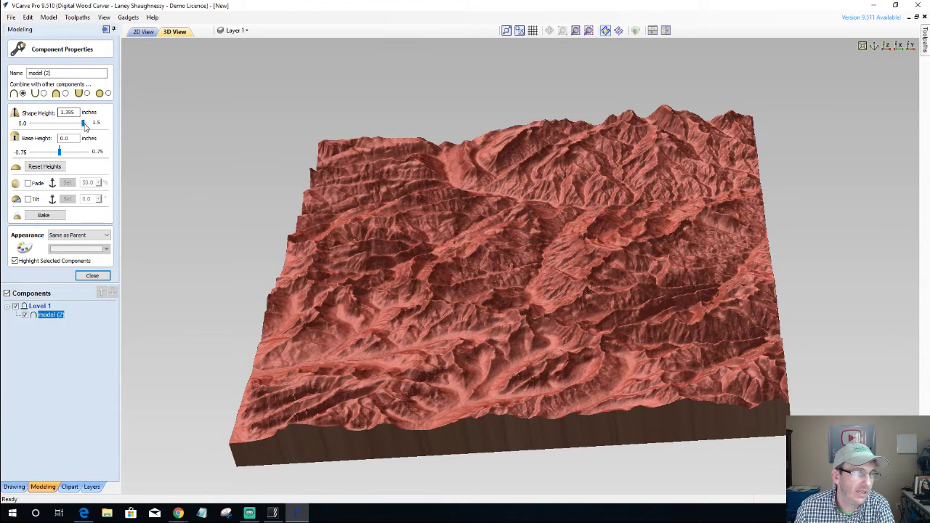
{"action": "left_click_drag", "start_coordinate": [84, 127], "coordinate": [48, 127]}
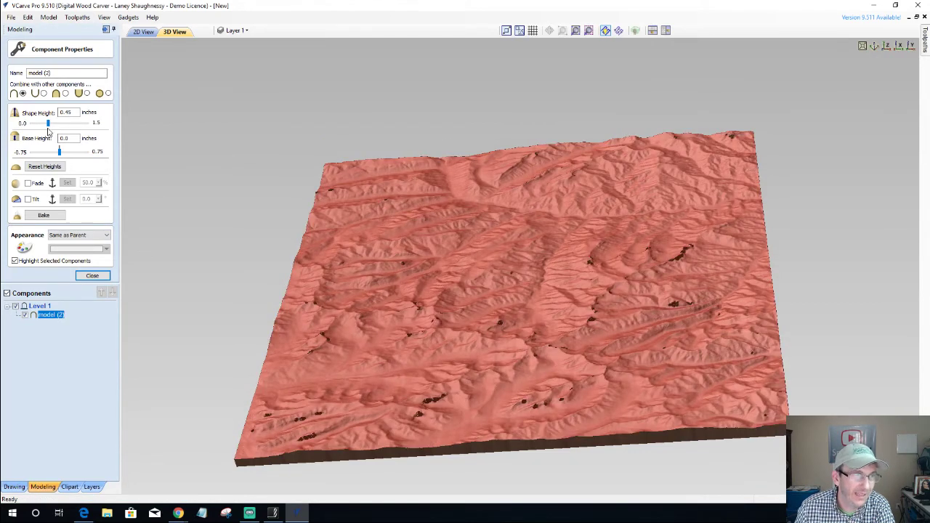
{"action": "left_click_drag", "start_coordinate": [49, 123], "coordinate": [61, 125]}
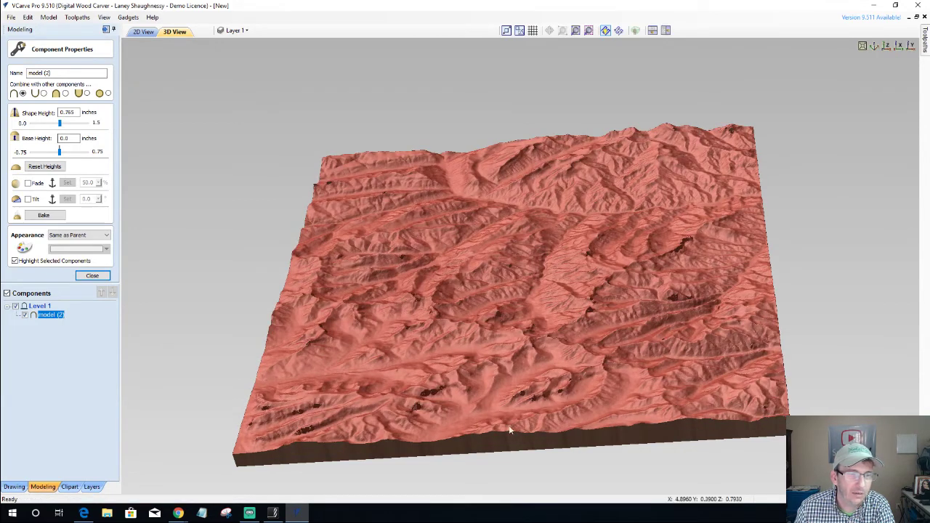
{"action": "left_click_drag", "start_coordinate": [630, 294], "coordinate": [633, 324]}
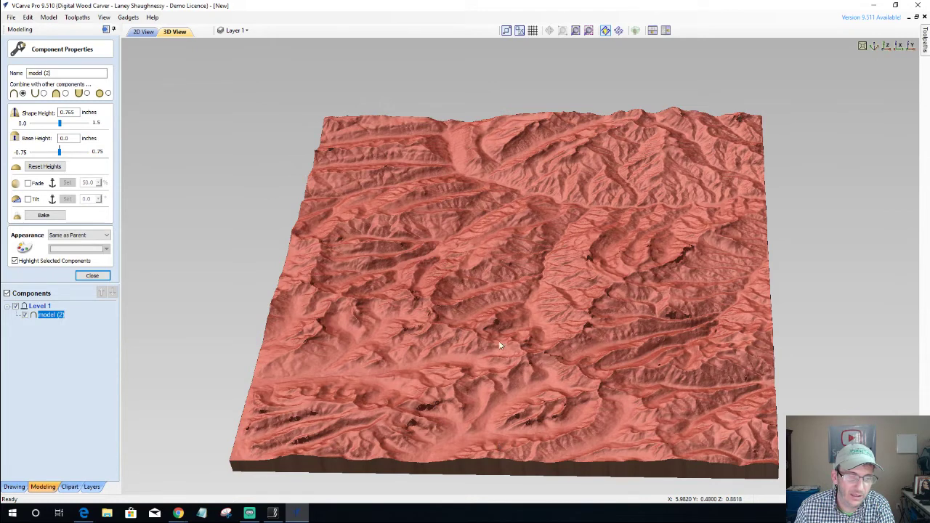
{"action": "left_click_drag", "start_coordinate": [501, 346], "coordinate": [564, 53]}
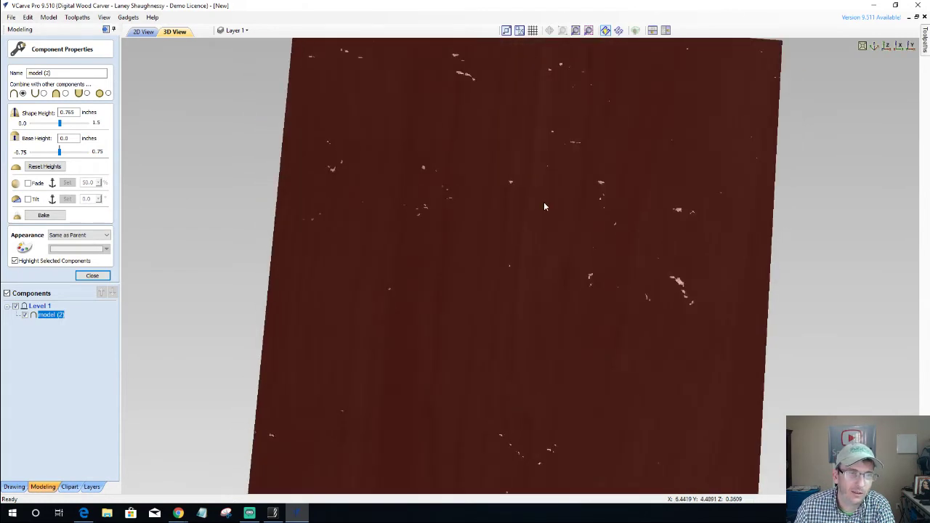
{"action": "scroll", "coordinate": [543, 202], "scroll_direction": "down", "scroll_amount": 4}
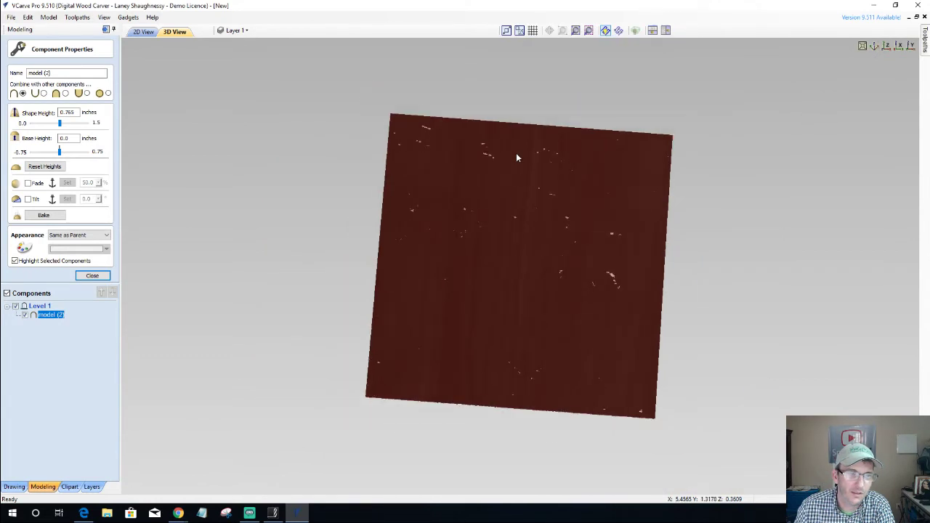
{"action": "left_click_drag", "start_coordinate": [516, 152], "coordinate": [145, 305]}
{"action": "left_click", "coordinate": [45, 167]}
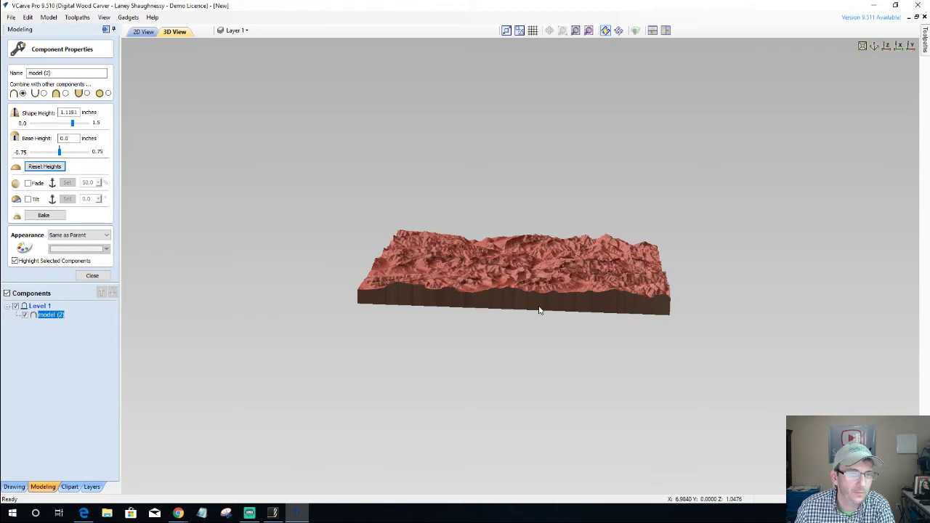
{"action": "left_click_drag", "start_coordinate": [540, 310], "coordinate": [550, 101]}
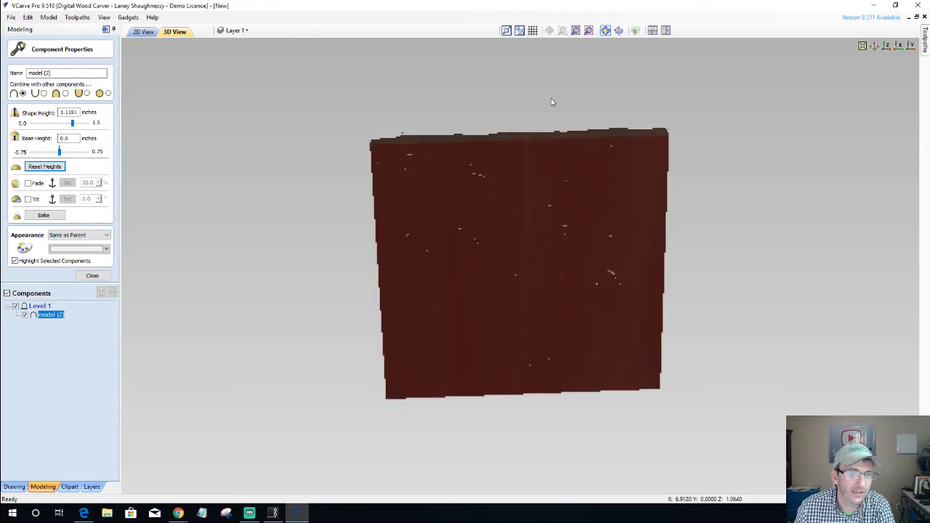
{"action": "scroll", "coordinate": [530, 233], "scroll_direction": "up", "scroll_amount": 2}
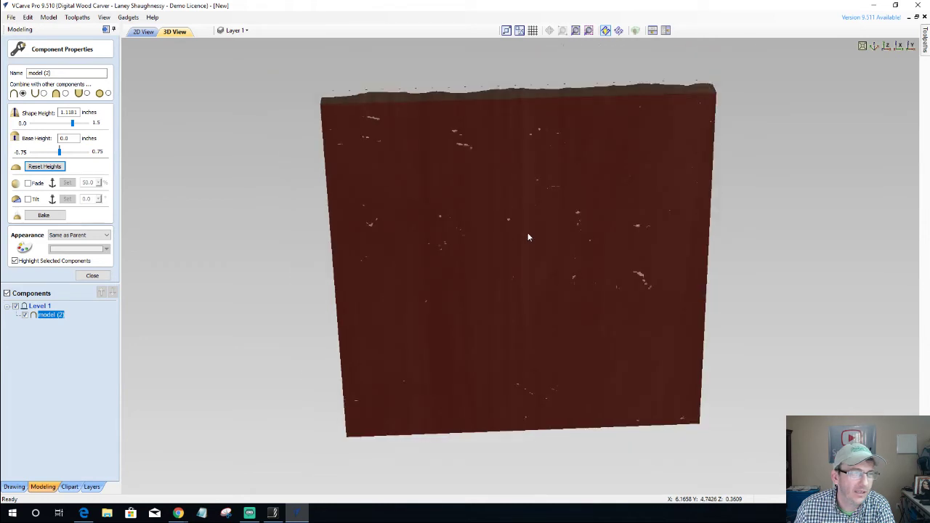
{"action": "left_click", "coordinate": [102, 276]}
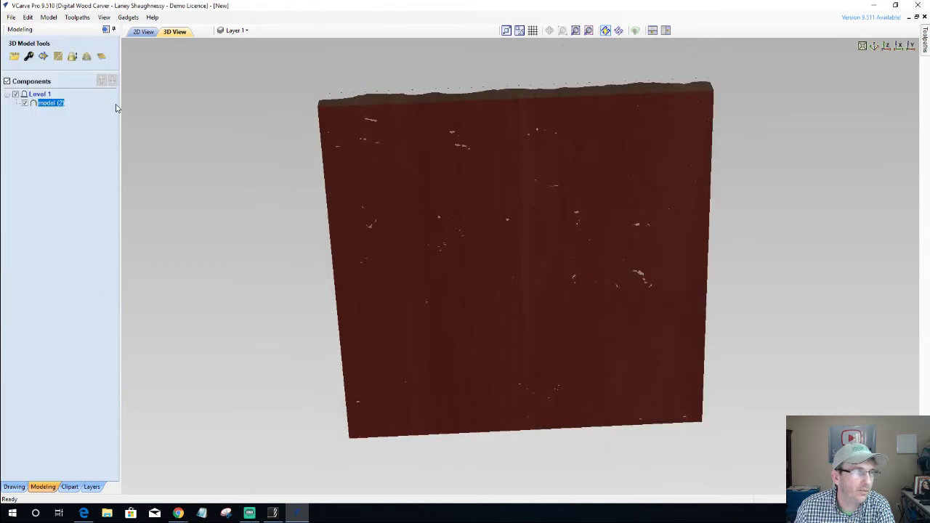
Add a flat Zero Plane component and orbit to a near edge-on view of the relief.
{"action": "left_click", "coordinate": [102, 56]}
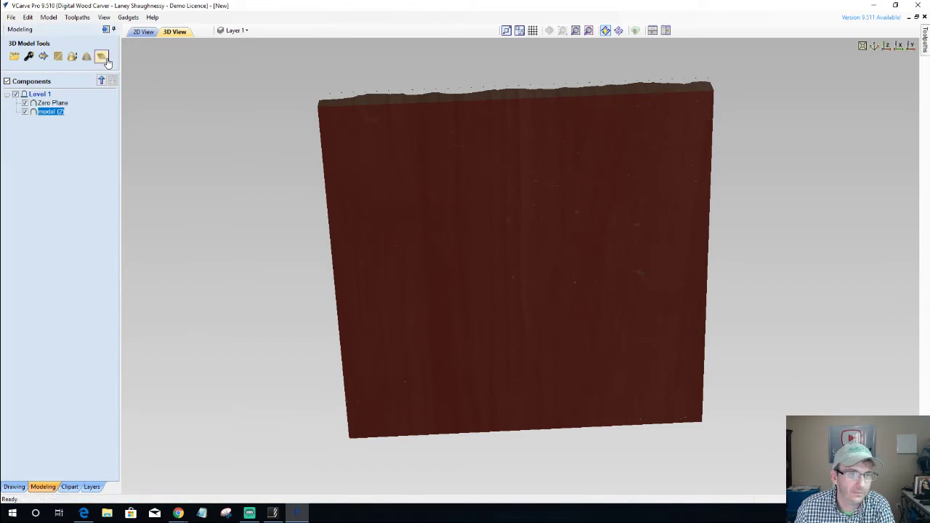
{"action": "left_click_drag", "start_coordinate": [557, 269], "coordinate": [560, 210]}
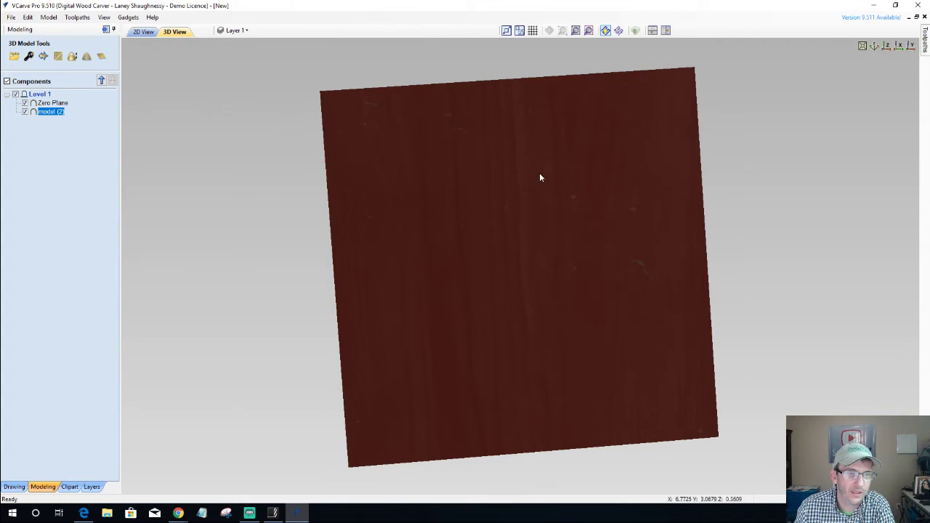
{"action": "scroll", "coordinate": [540, 176], "scroll_direction": "up", "scroll_amount": 3}
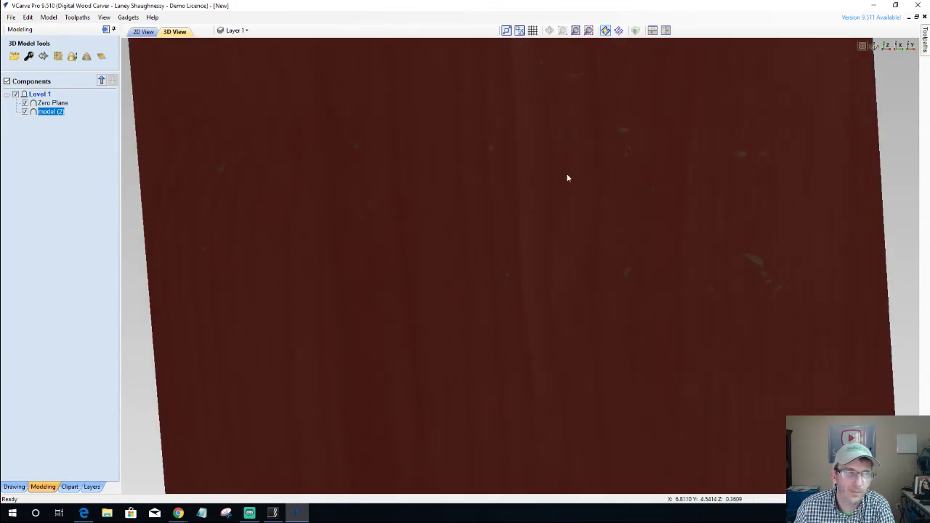
{"action": "scroll", "coordinate": [567, 177], "scroll_direction": "down", "scroll_amount": 3}
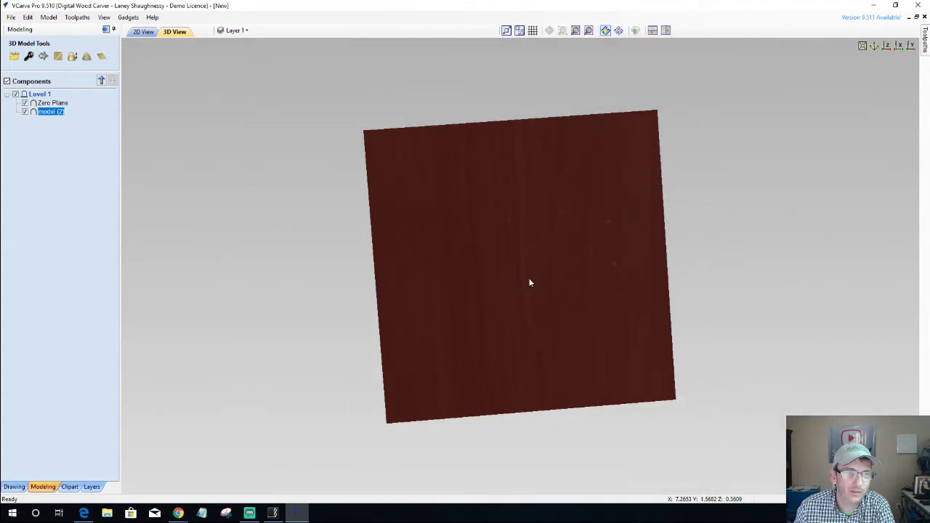
{"action": "left_click_drag", "start_coordinate": [530, 283], "coordinate": [523, 357]}
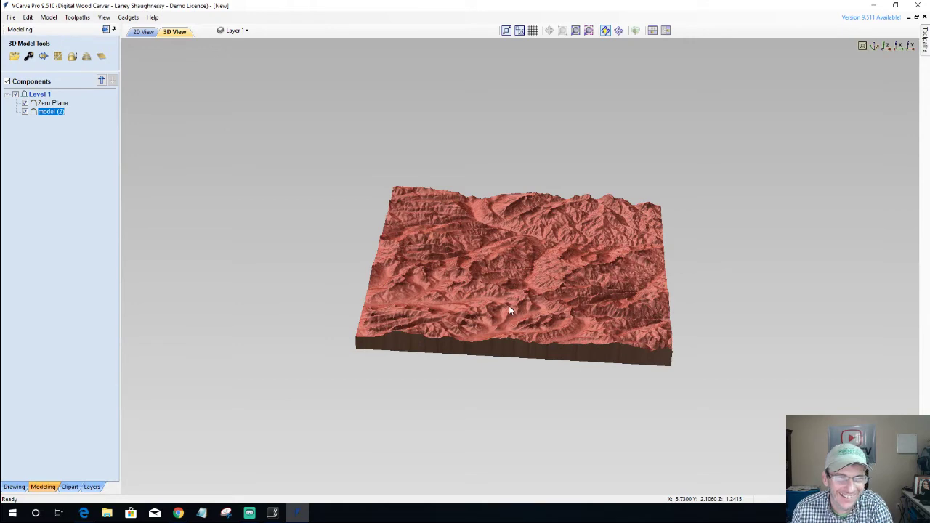
{"action": "scroll", "coordinate": [509, 311], "scroll_direction": "up", "scroll_amount": 1}
{"action": "scroll", "coordinate": [509, 311], "scroll_direction": "up", "scroll_amount": 1}
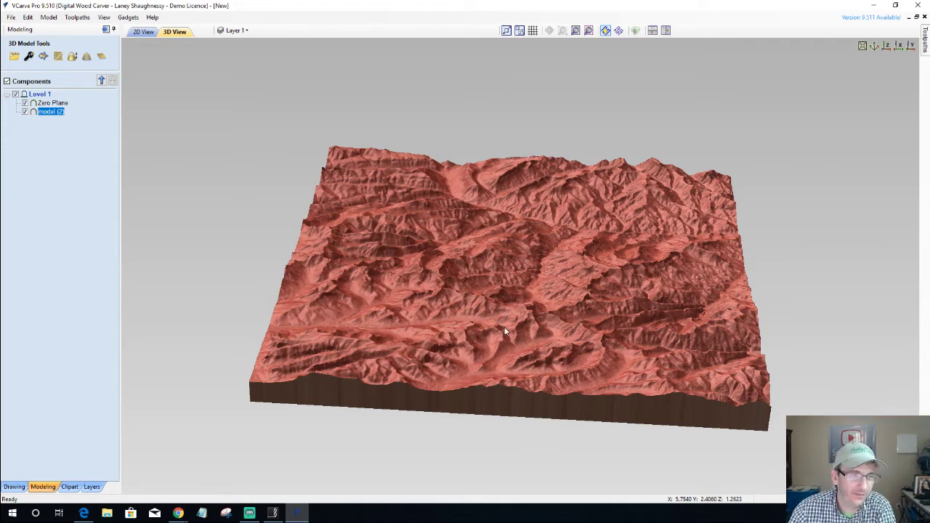
Orbit around the model to an oblique top view of the terrain's ridges and valleys.
{"action": "left_click_drag", "start_coordinate": [485, 329], "coordinate": [517, 53]}
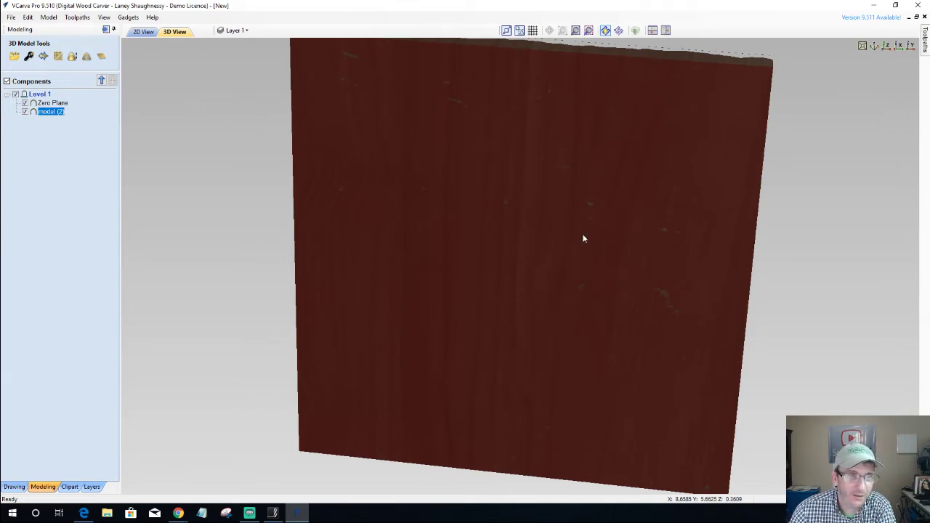
{"action": "mouse_move", "coordinate": [471, 145]}
{"action": "left_mouse_down"}
{"action": "mouse_move", "coordinate": [556, 237]}
{"action": "mouse_move", "coordinate": [582, 232]}
{"action": "left_mouse_up"}
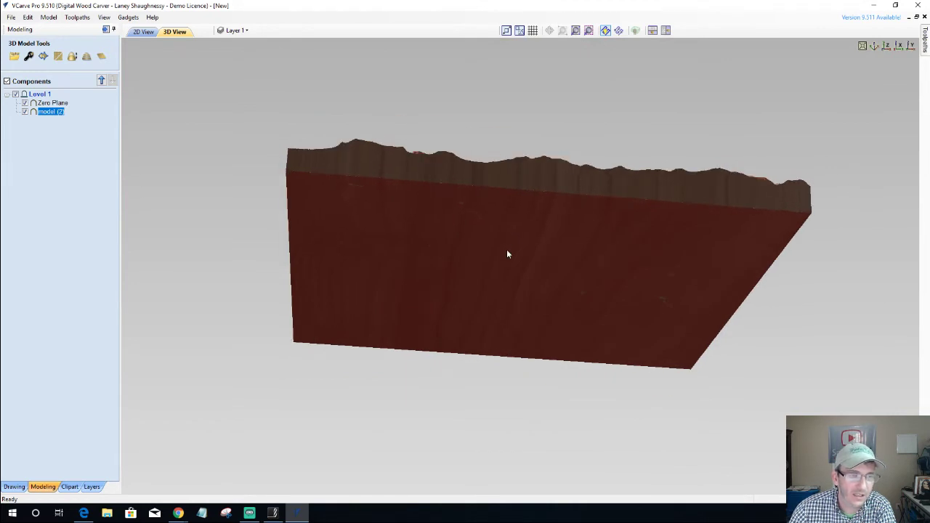
{"action": "left_click_drag", "start_coordinate": [508, 254], "coordinate": [428, 274]}
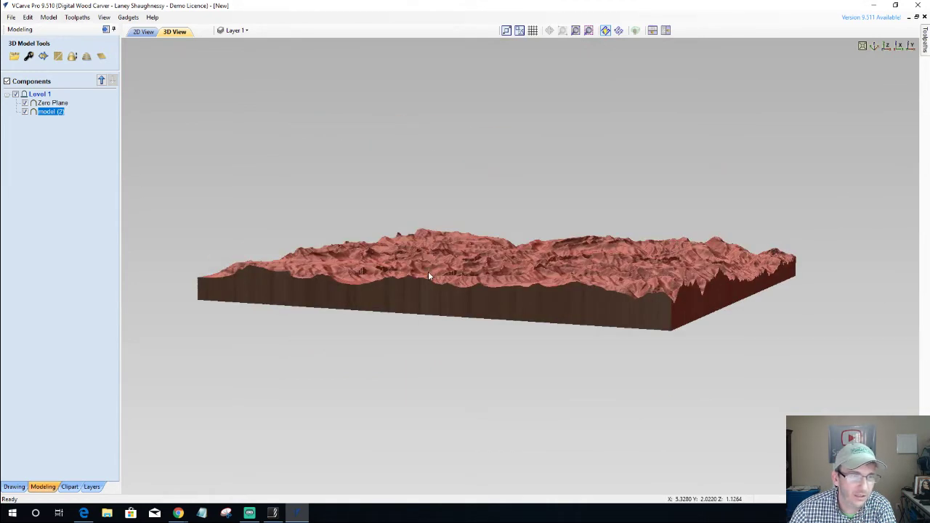
{"action": "left_click_drag", "start_coordinate": [519, 326], "coordinate": [502, 305]}
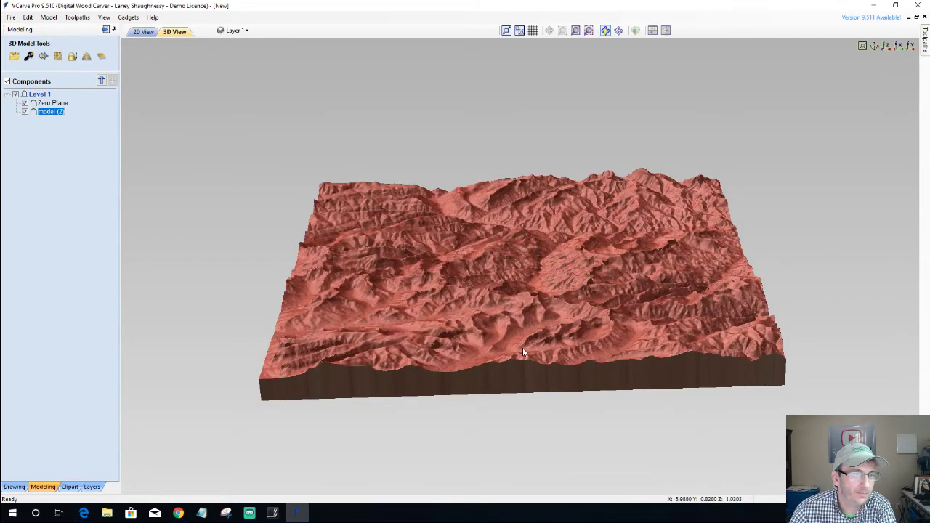
{"action": "left_click_drag", "start_coordinate": [523, 353], "coordinate": [501, 162]}
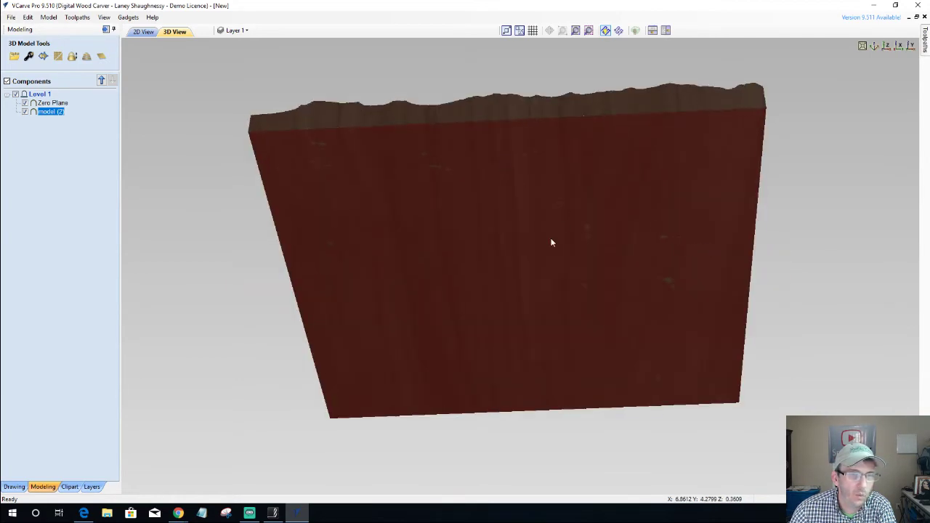
{"action": "left_click_drag", "start_coordinate": [552, 242], "coordinate": [534, 118]}
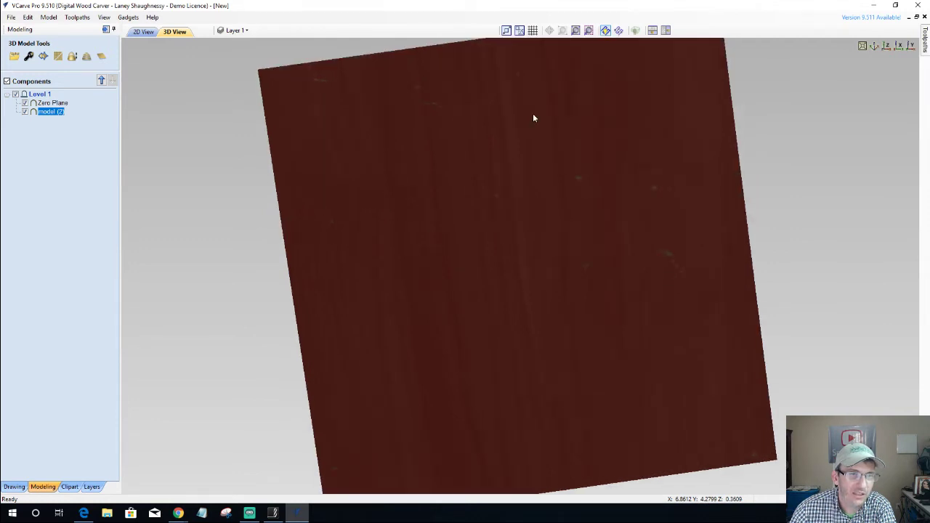
{"action": "left_click_drag", "start_coordinate": [548, 229], "coordinate": [557, 396]}
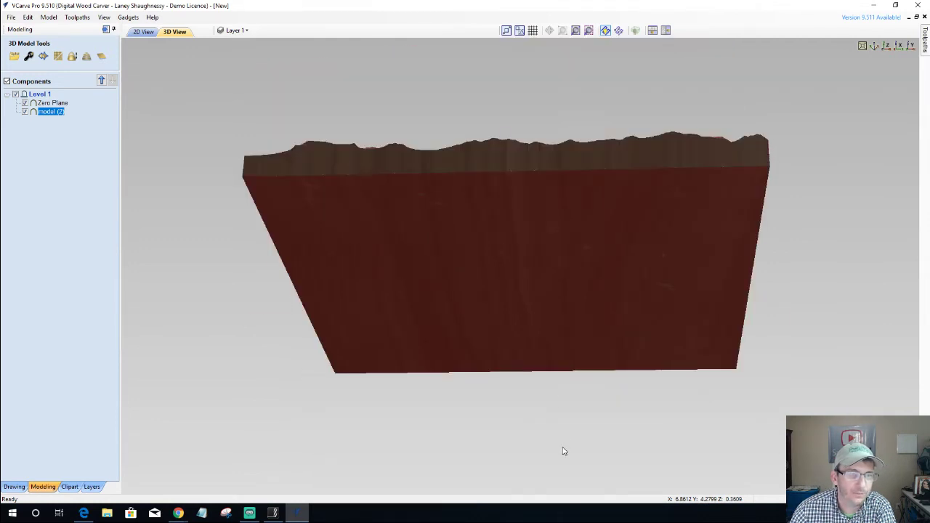
{"action": "left_click_drag", "start_coordinate": [563, 450], "coordinate": [557, 377]}
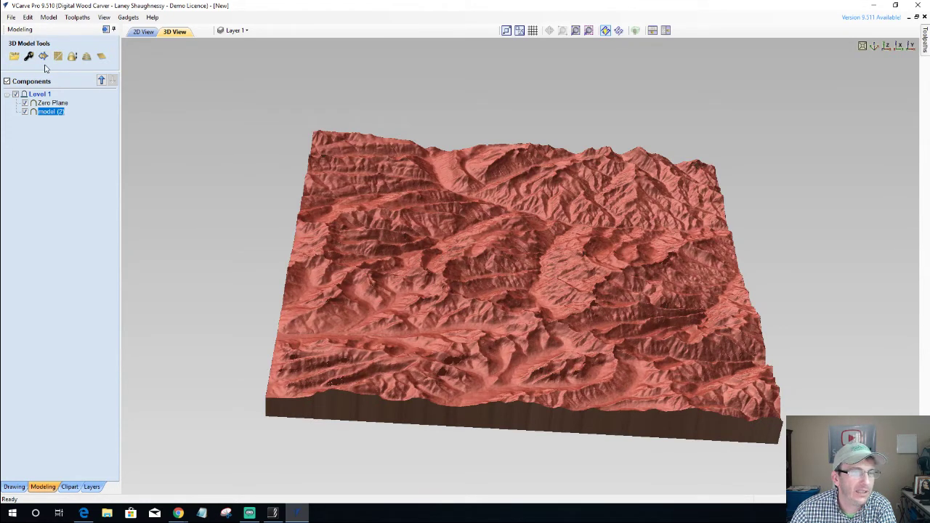
{"action": "left_click_drag", "start_coordinate": [552, 266], "coordinate": [510, 293]}
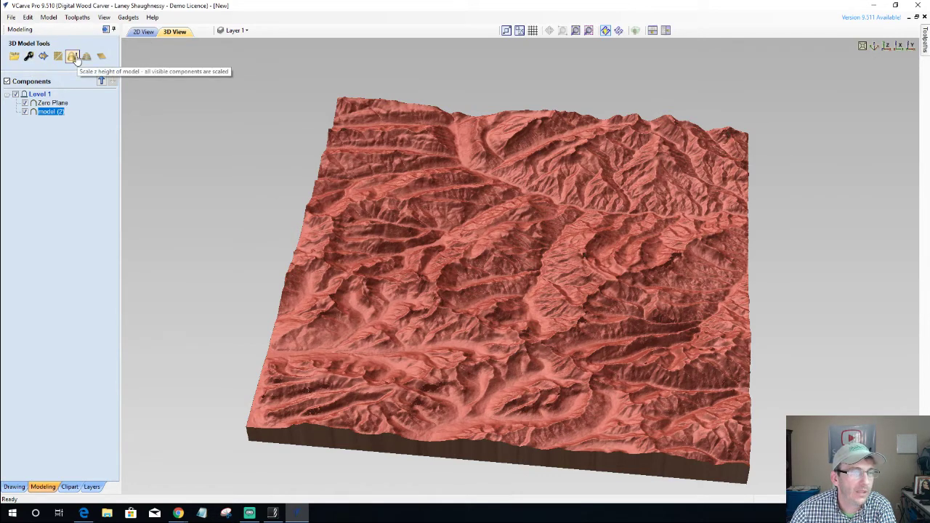
{"action": "left_click_drag", "start_coordinate": [605, 354], "coordinate": [590, 312]}
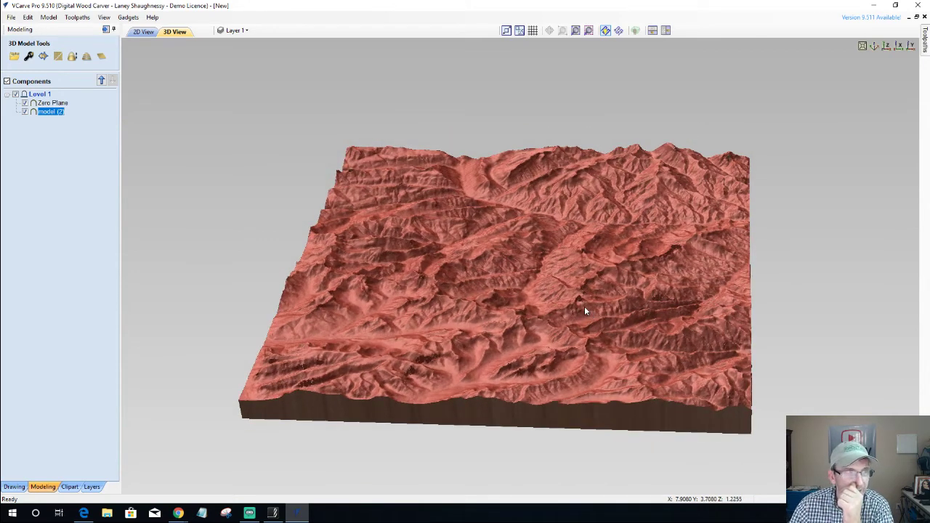
{"action": "left_click_drag", "start_coordinate": [571, 340], "coordinate": [590, 304]}
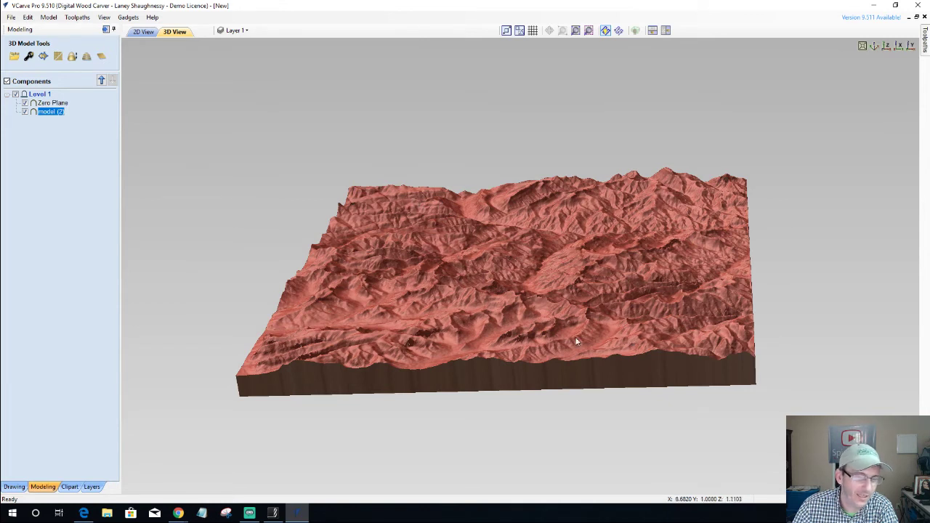
Scale the terrain model's Z height to exactly 0.75 inches and close the height panel.
{"action": "left_click", "coordinate": [72, 57]}
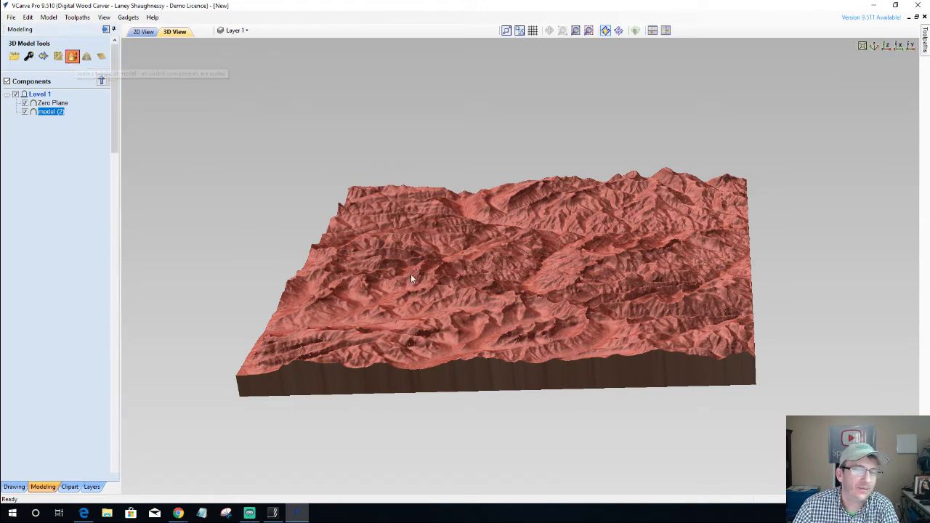
{"action": "left_click_drag", "start_coordinate": [583, 299], "coordinate": [391, 207]}
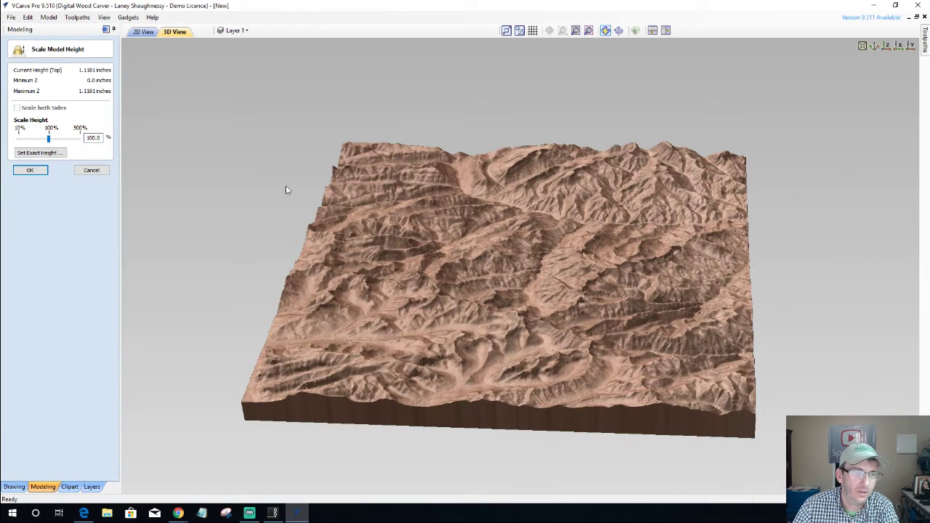
{"action": "left_click", "coordinate": [40, 154]}
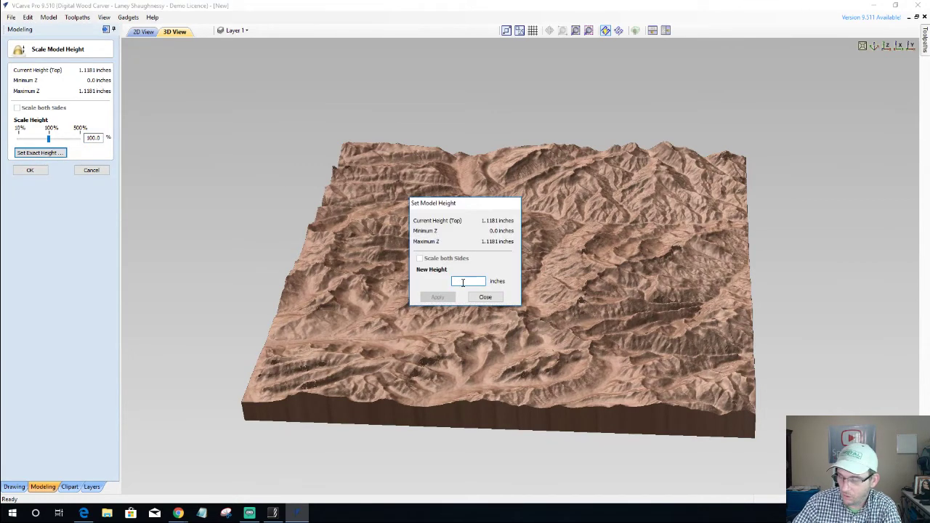
{"action": "type", "text": ".75"}
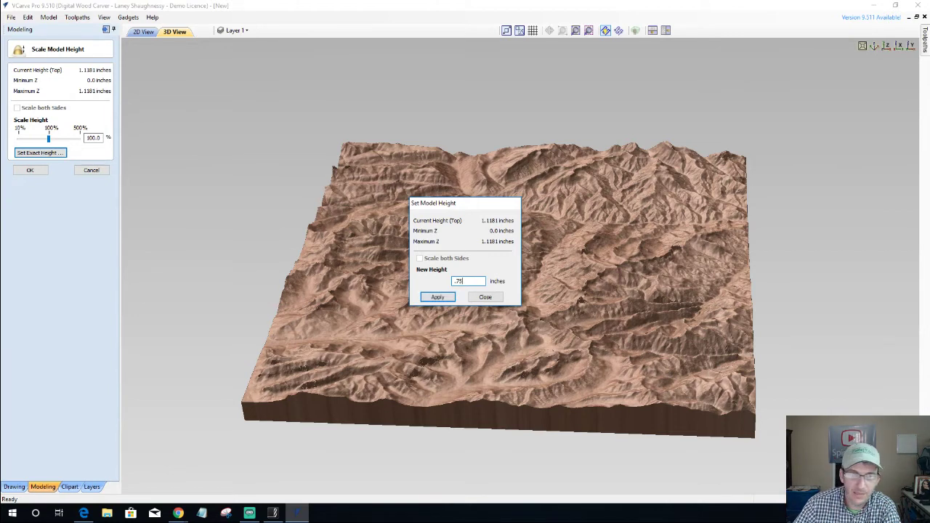
{"action": "left_click", "coordinate": [437, 298]}
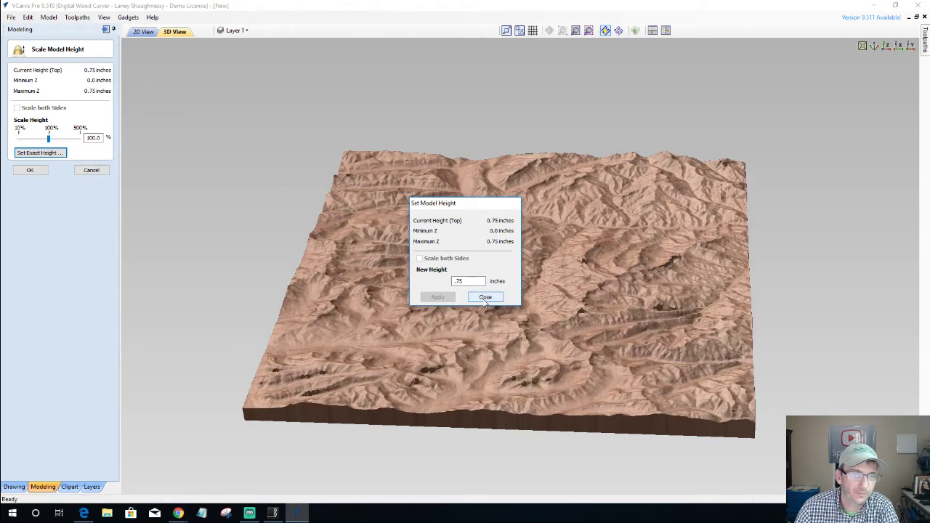
{"action": "left_click", "coordinate": [484, 299]}
{"action": "left_click_drag", "start_coordinate": [496, 381], "coordinate": [493, 416]}
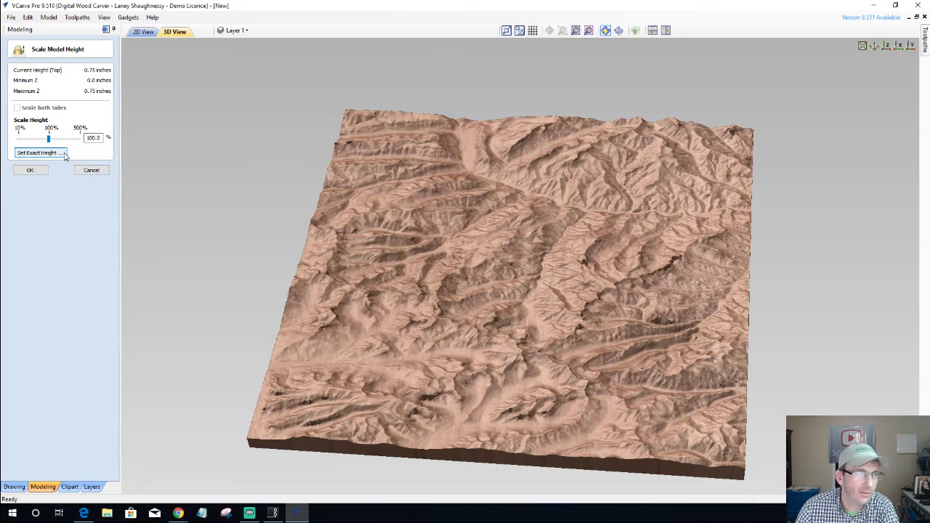
{"action": "left_click", "coordinate": [104, 171]}
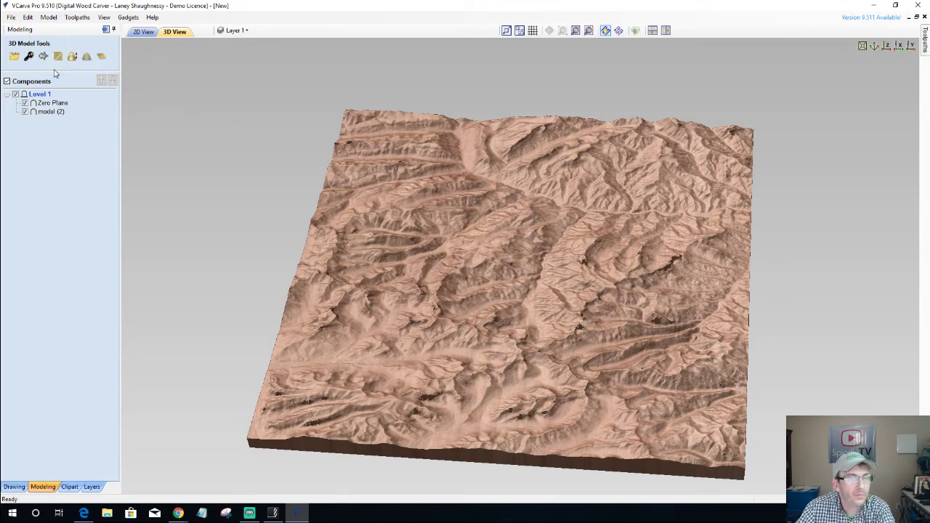
{"action": "left_click_drag", "start_coordinate": [525, 429], "coordinate": [530, 418]}
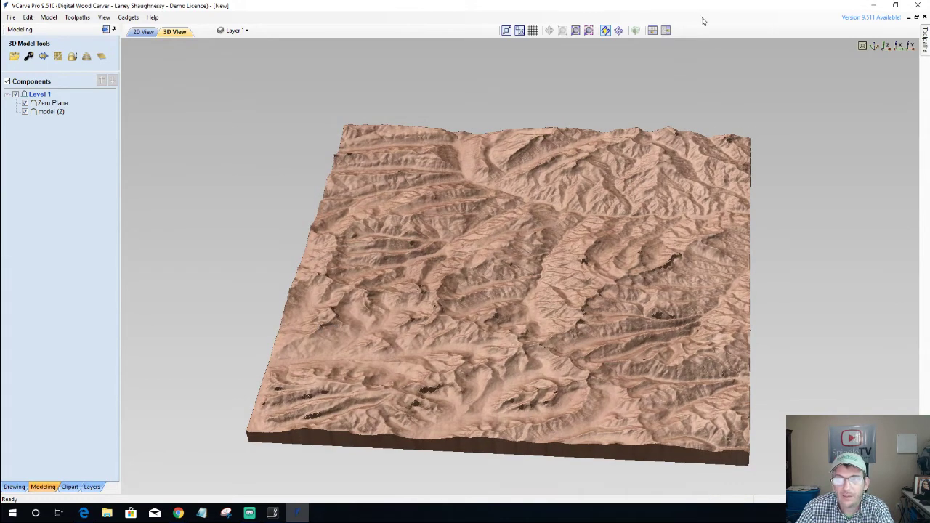
Minimise VCarve Pro and launch Aspire 9.5 from the Start menu's app list.
{"action": "left_click", "coordinate": [874, 8]}
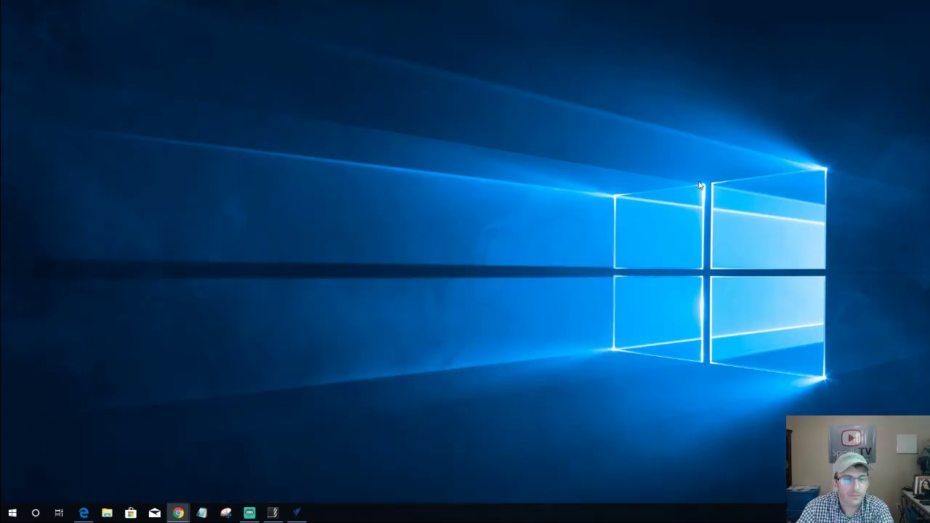
{"action": "left_click", "coordinate": [13, 516]}
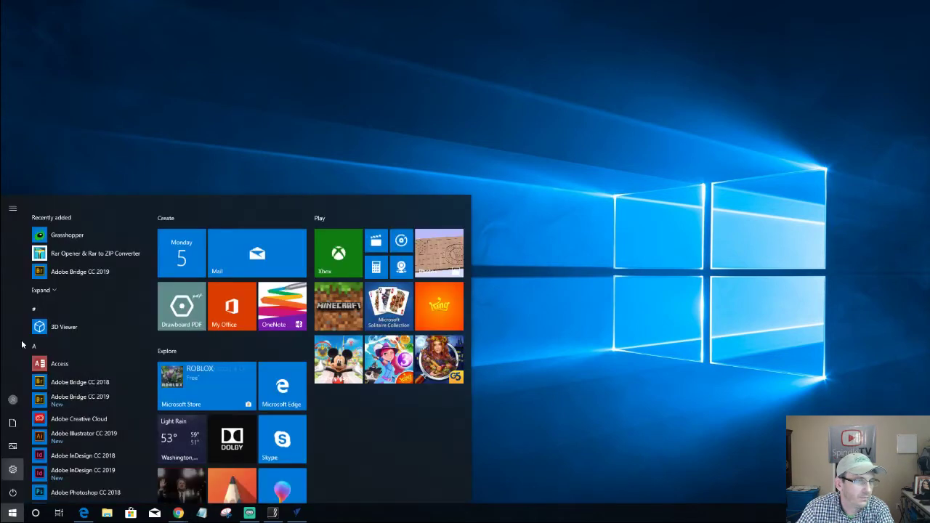
{"action": "scroll", "coordinate": [85, 377], "scroll_direction": "down", "scroll_amount": 5}
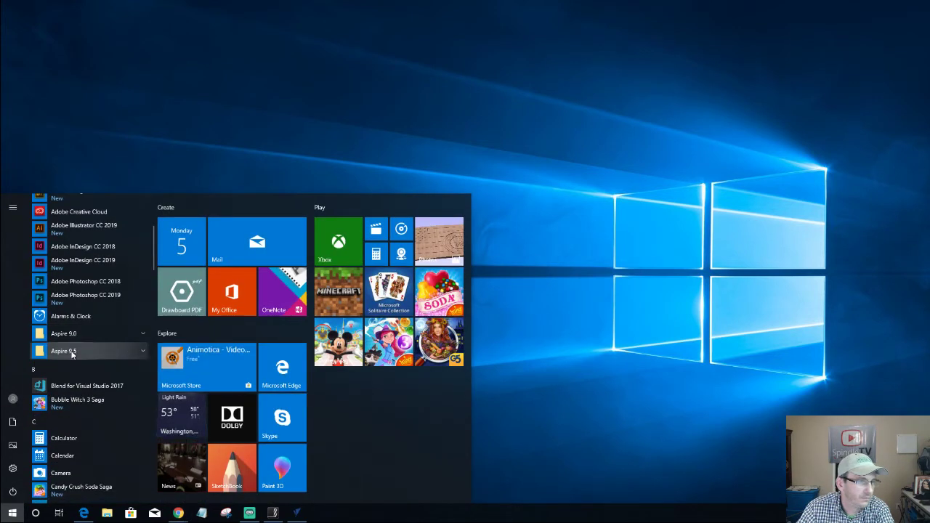
{"action": "left_click", "coordinate": [73, 354]}
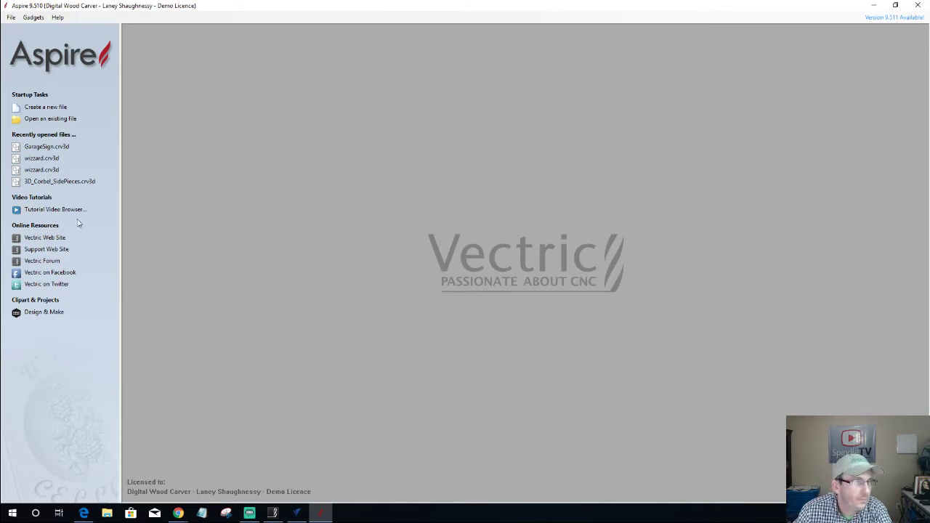
Create a new 12 x 12 inch job, 1.5 inches thick, and show the Modeling tools.
{"action": "left_click", "coordinate": [38, 109]}
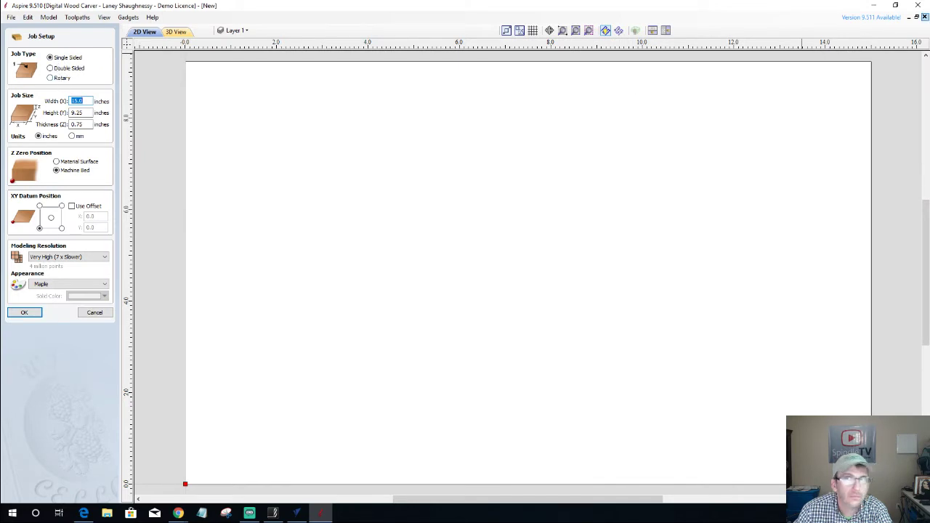
{"action": "key", "text": "alt+Tab"}
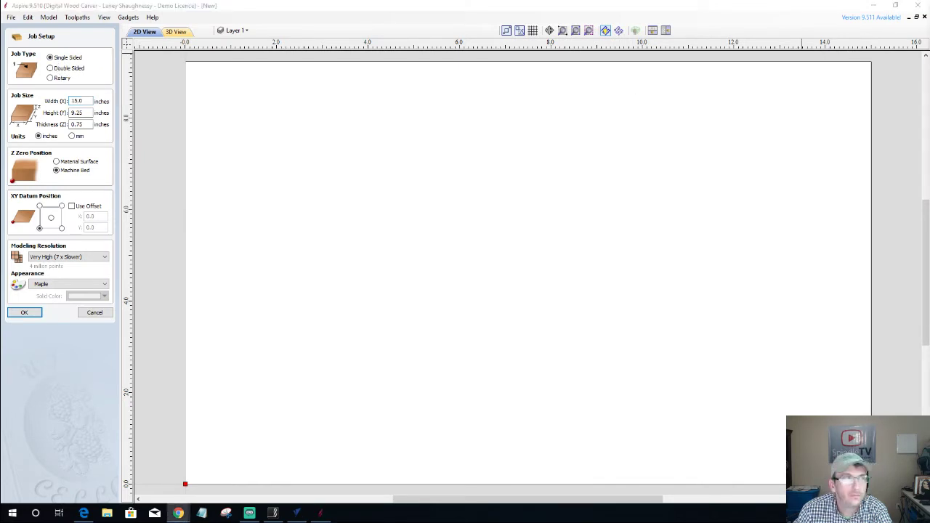
{"action": "key", "text": "alt+Tab"}
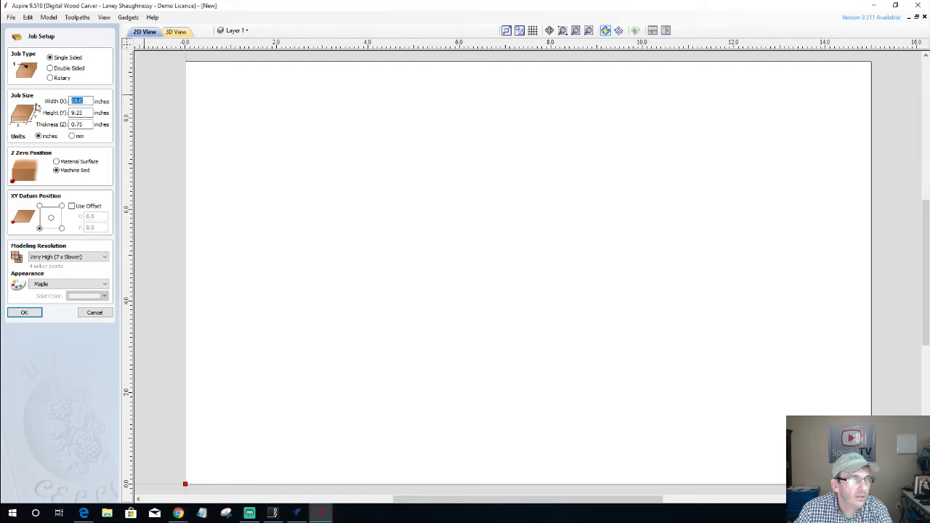
{"action": "type", "text": "12"}
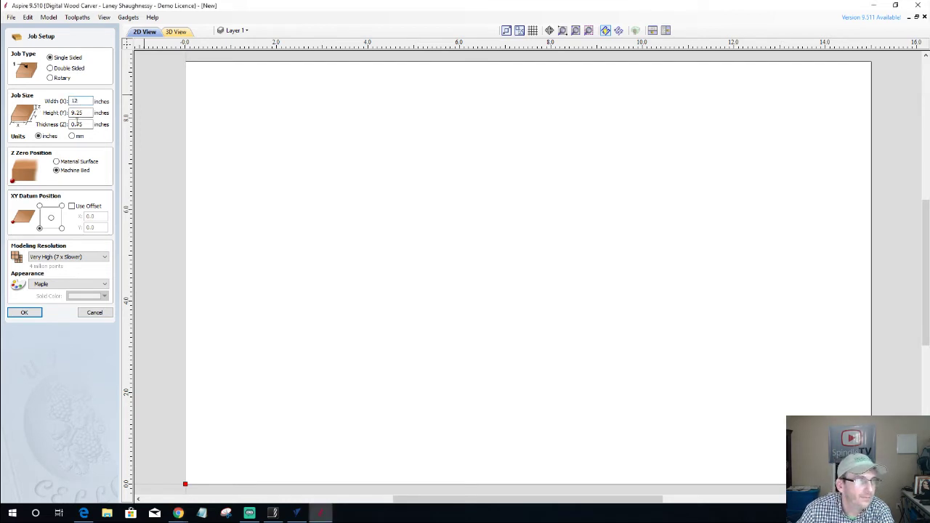
{"action": "key", "text": "Tab"}
{"action": "type", "text": "1"}
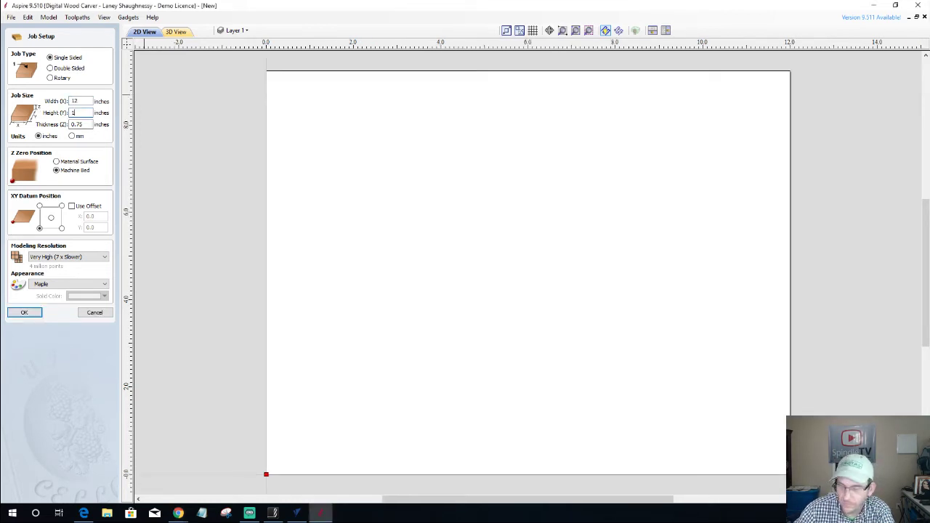
{"action": "type", "text": "2"}
{"action": "key", "text": "Tab"}
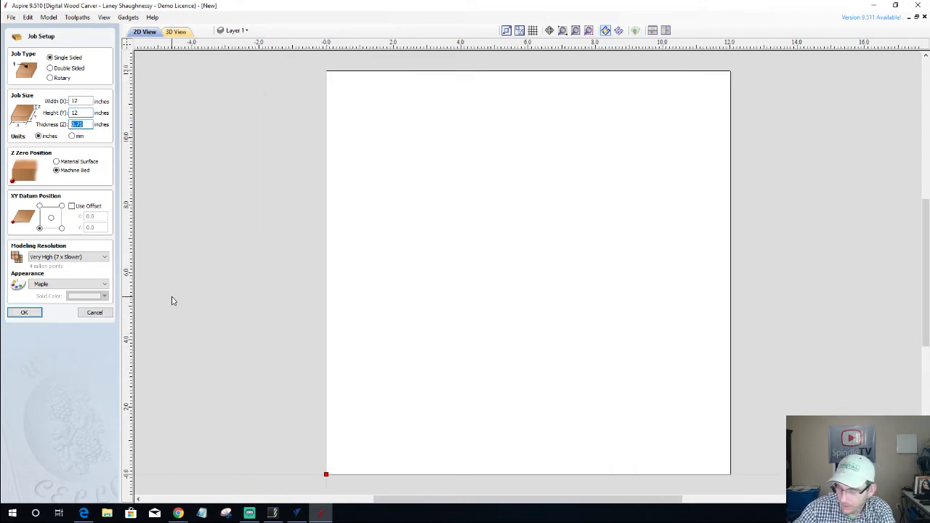
{"action": "type", "text": "1"}
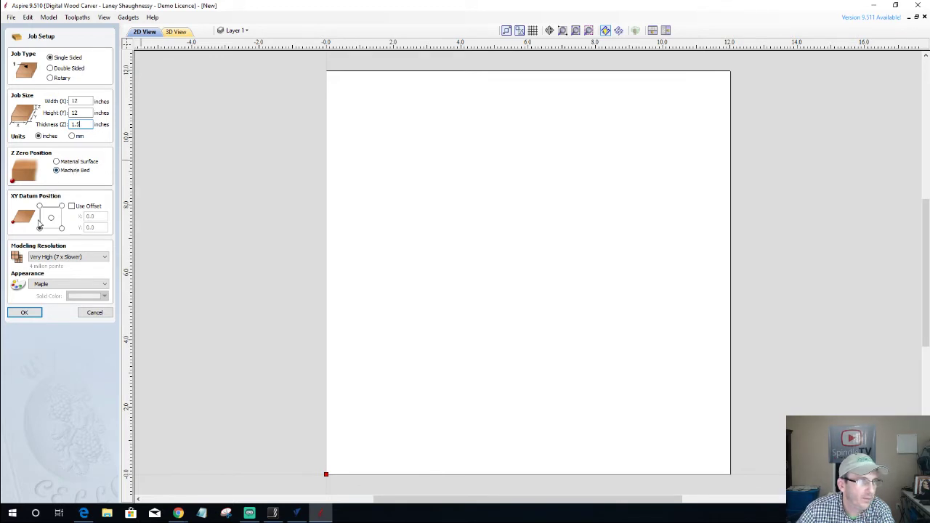
{"action": "left_click", "coordinate": [24, 313]}
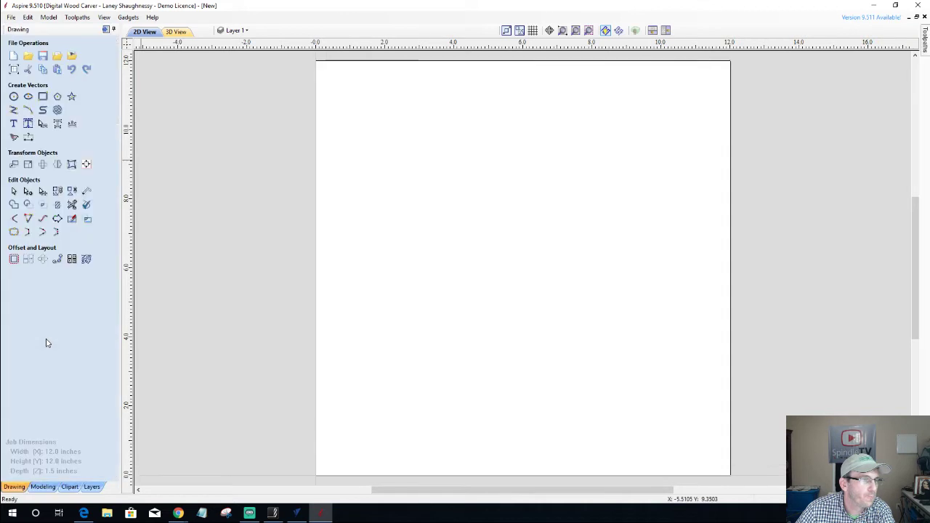
{"action": "left_click", "coordinate": [41, 489]}
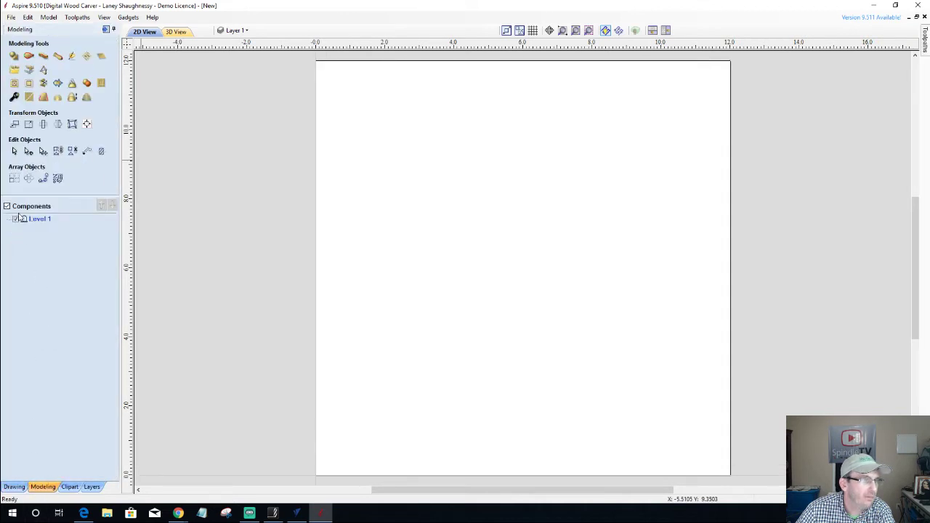
Import the 'model (3)' terrain file from the Downloads folder as a 3D model.
{"action": "left_click", "coordinate": [14, 70]}
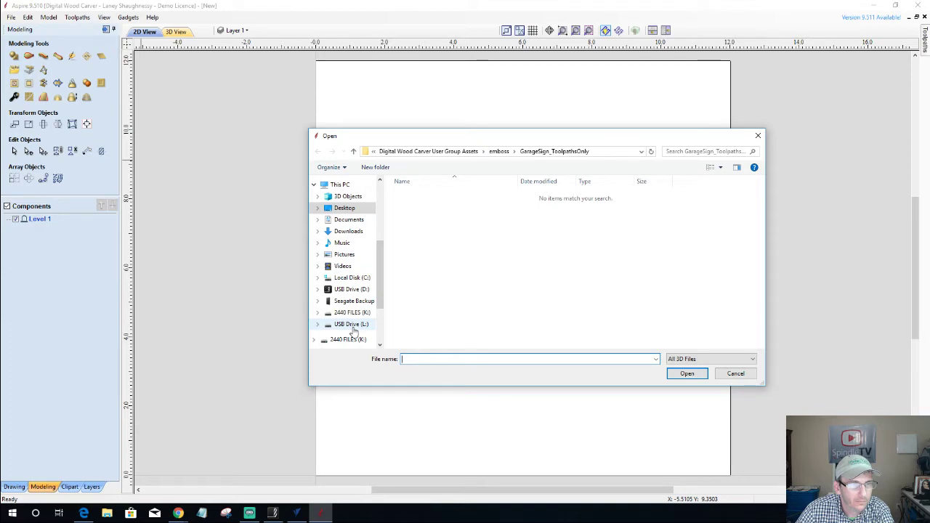
{"action": "left_click", "coordinate": [350, 231]}
{"action": "scroll", "coordinate": [587, 281], "scroll_direction": "down", "scroll_amount": 15}
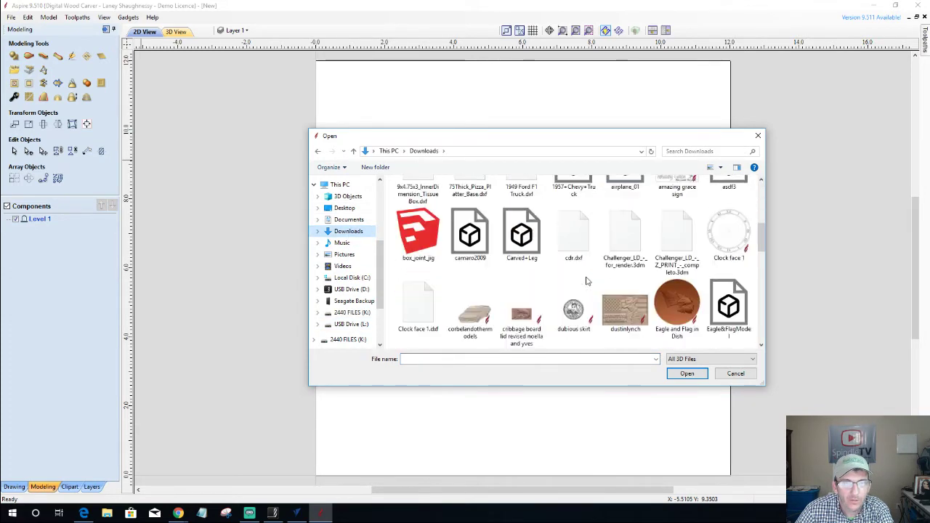
{"action": "scroll", "coordinate": [587, 281], "scroll_direction": "up", "scroll_amount": 1}
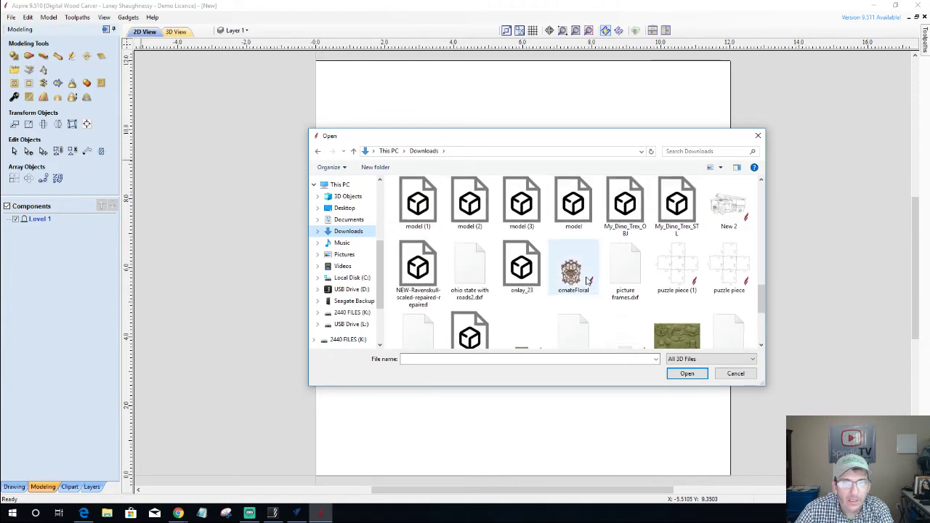
{"action": "double_click", "coordinate": [523, 204]}
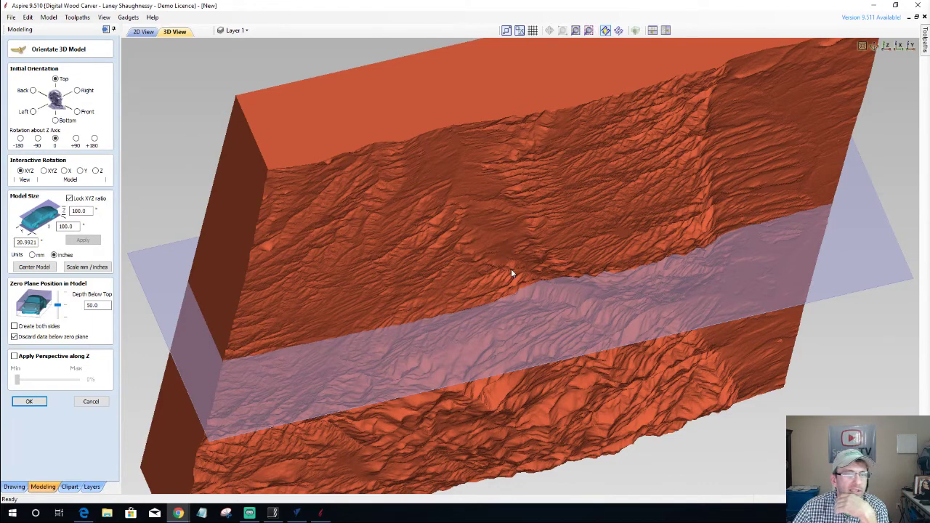
Set the terrain's initial orientation to Front and orbit the 3D view to inspect it.
{"action": "scroll", "coordinate": [511, 269], "scroll_direction": "down", "scroll_amount": 3}
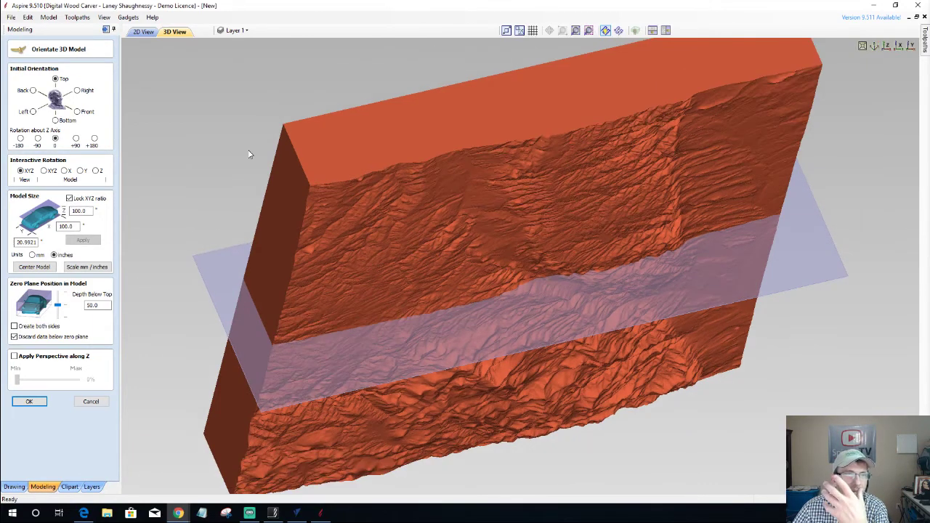
{"action": "scroll", "coordinate": [752, 85], "scroll_direction": "down", "scroll_amount": 2}
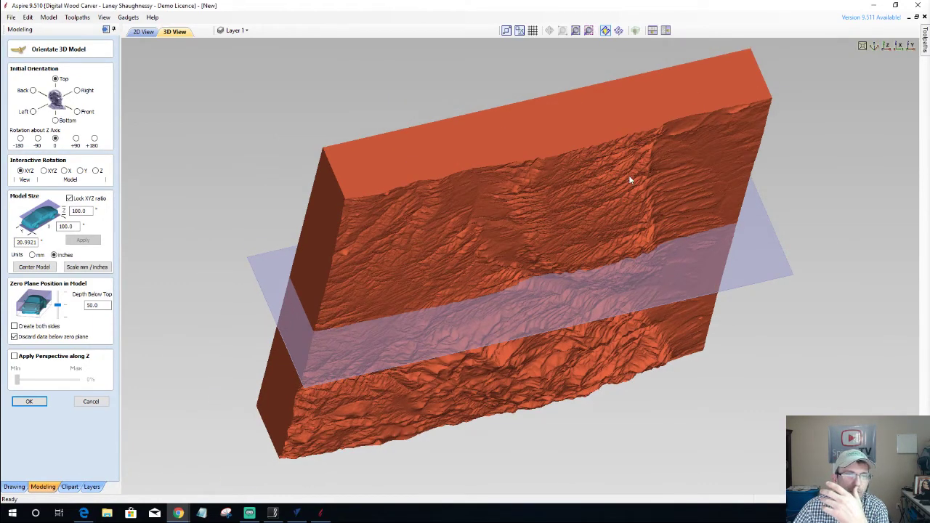
{"action": "left_click", "coordinate": [77, 111]}
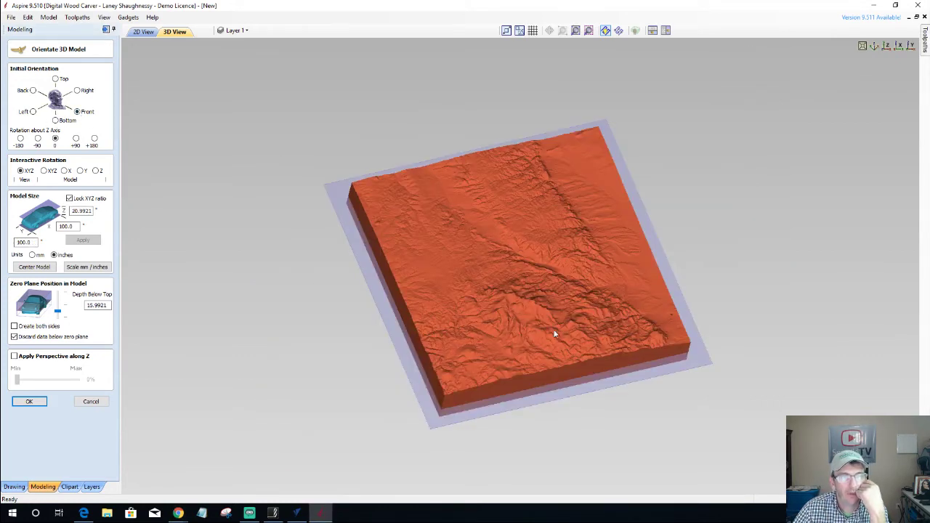
{"action": "scroll", "coordinate": [552, 331], "scroll_direction": "up", "scroll_amount": 2}
{"action": "scroll", "coordinate": [552, 333], "scroll_direction": "up", "scroll_amount": 1}
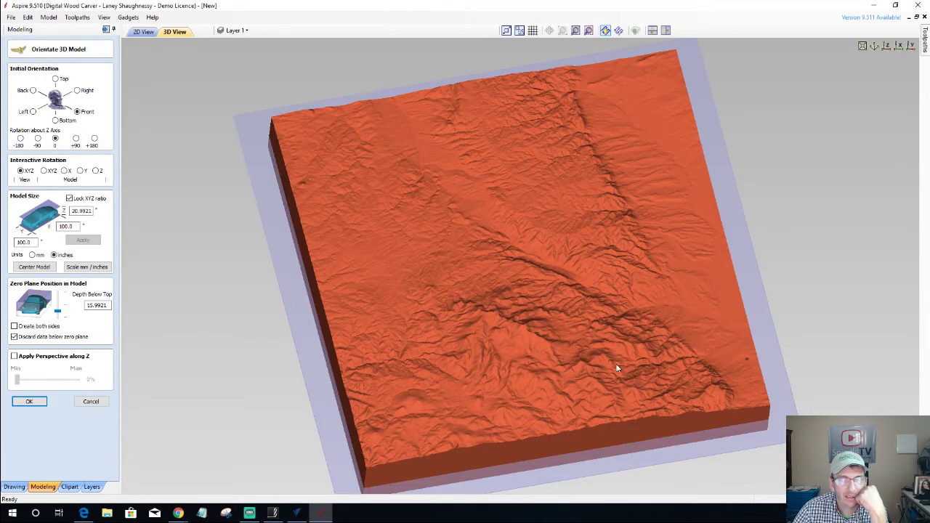
{"action": "left_click_drag", "start_coordinate": [617, 369], "coordinate": [498, 289]}
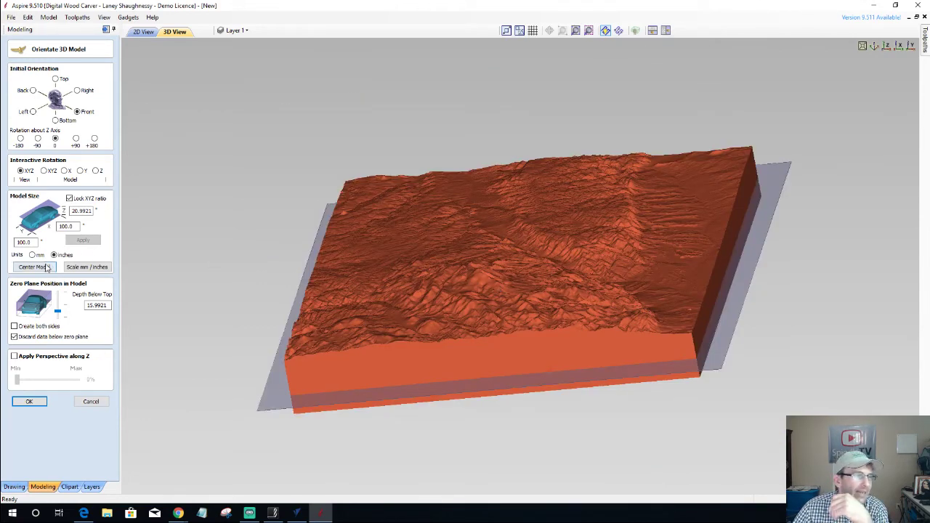
Resize the terrain to 12 x 12 inches, 2.519 inches tall, and view it from the front.
{"action": "double_click", "coordinate": [77, 226]}
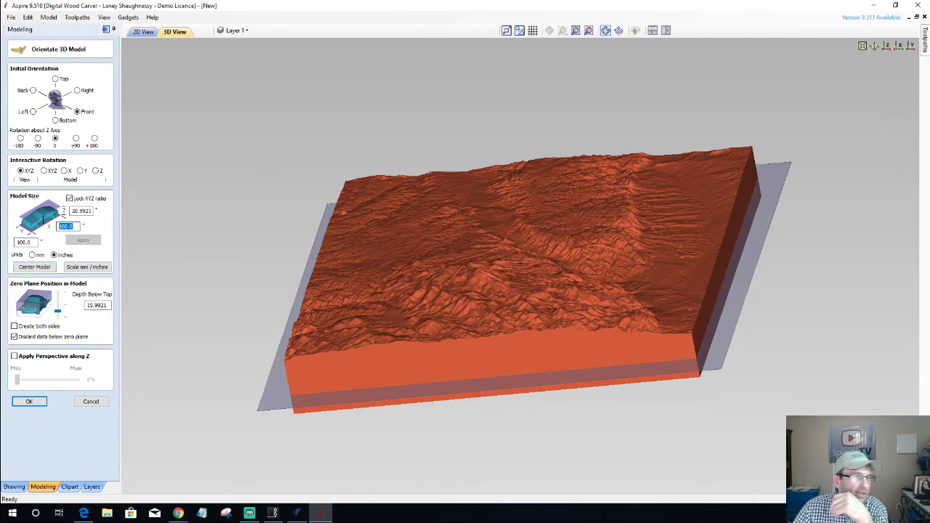
{"action": "type", "text": "12"}
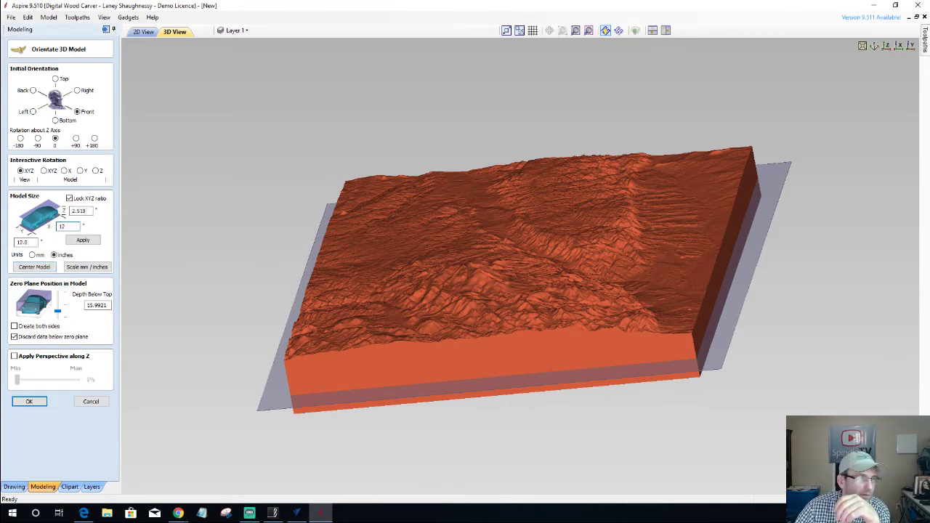
{"action": "left_click", "coordinate": [84, 241]}
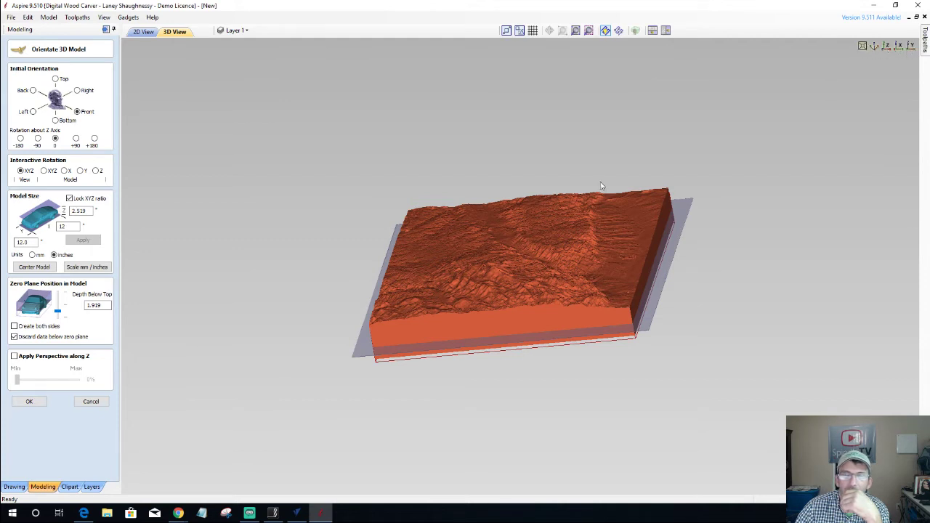
{"action": "left_click", "coordinate": [911, 46]}
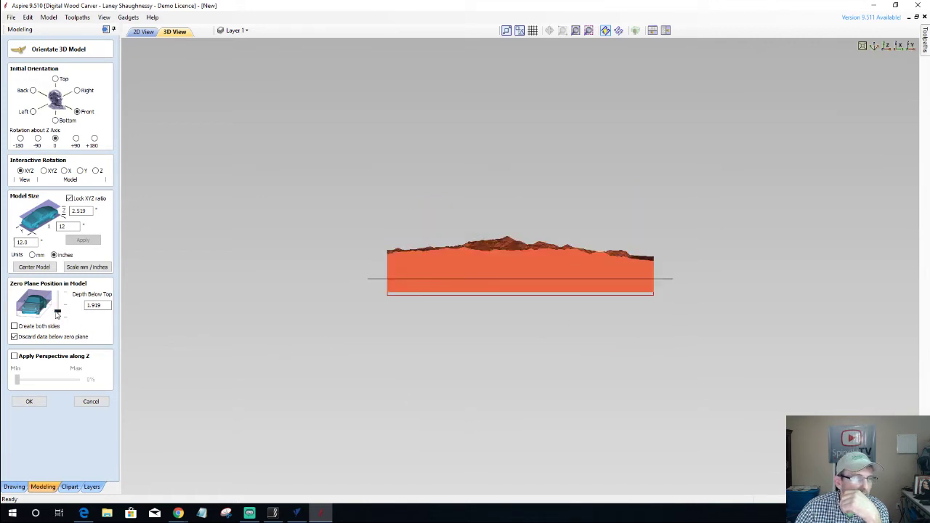
Set the zero plane to 1.461 inches, centre the model, and create the model (3) relief.
{"action": "left_click_drag", "start_coordinate": [57, 313], "coordinate": [57, 306]}
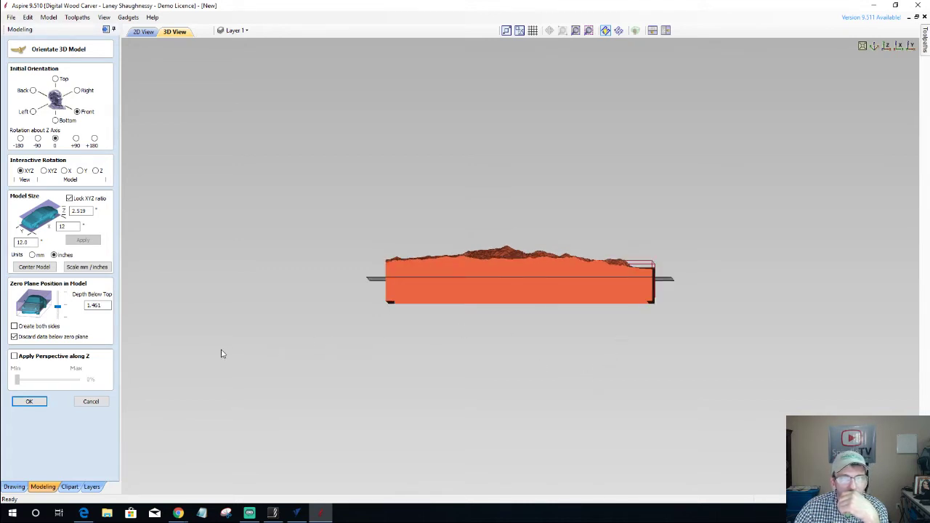
{"action": "key", "text": "0"}
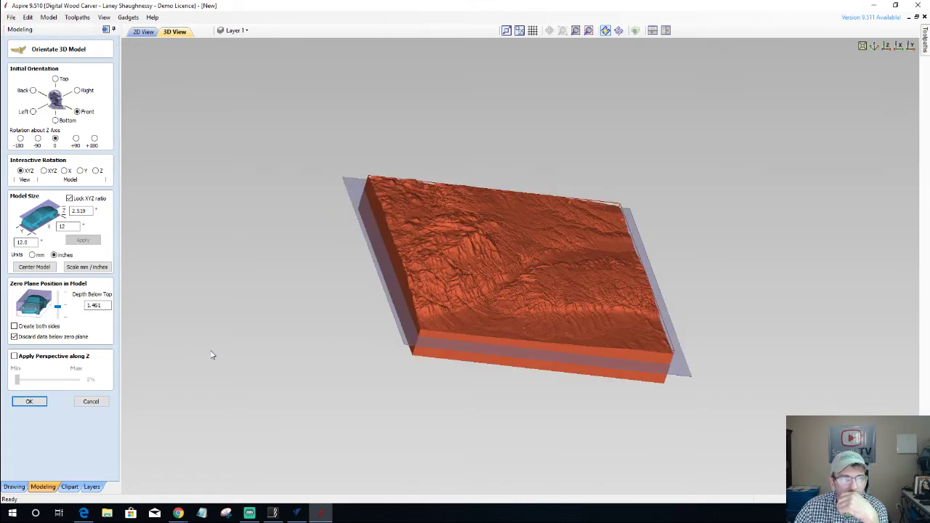
{"action": "key", "text": "0"}
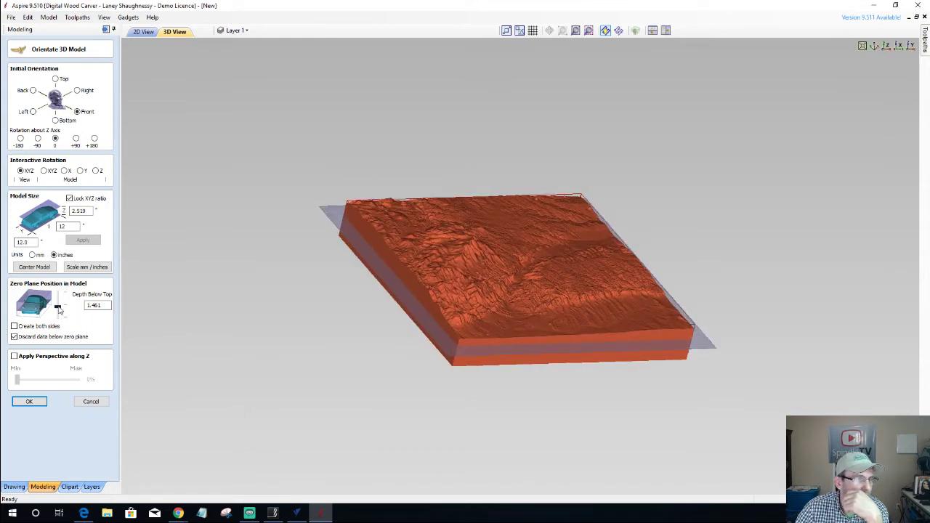
{"action": "left_click", "coordinate": [31, 269]}
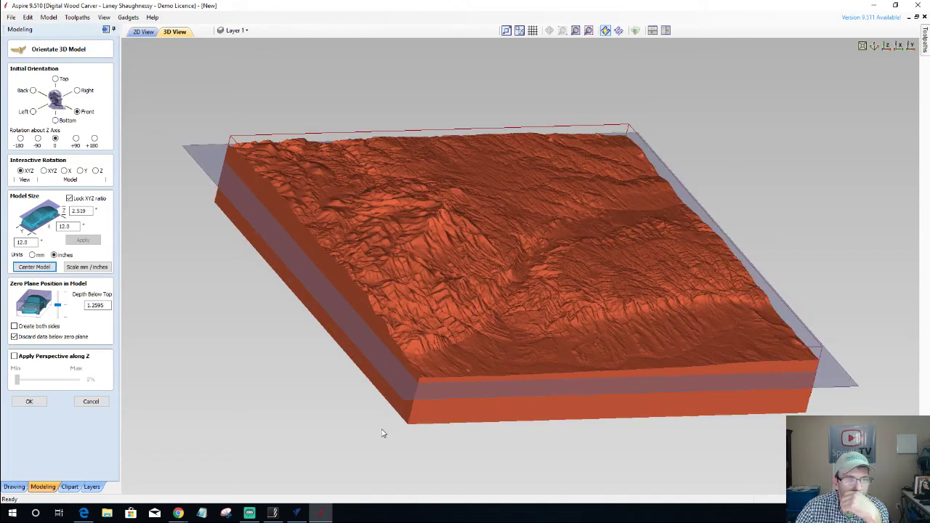
{"action": "left_click_drag", "start_coordinate": [571, 412], "coordinate": [571, 415]}
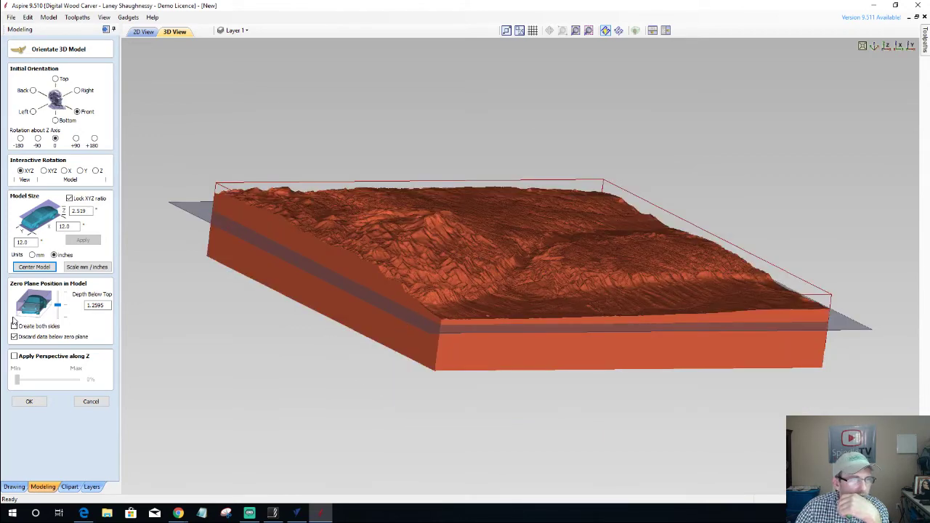
{"action": "left_click_drag", "start_coordinate": [58, 309], "coordinate": [58, 306]}
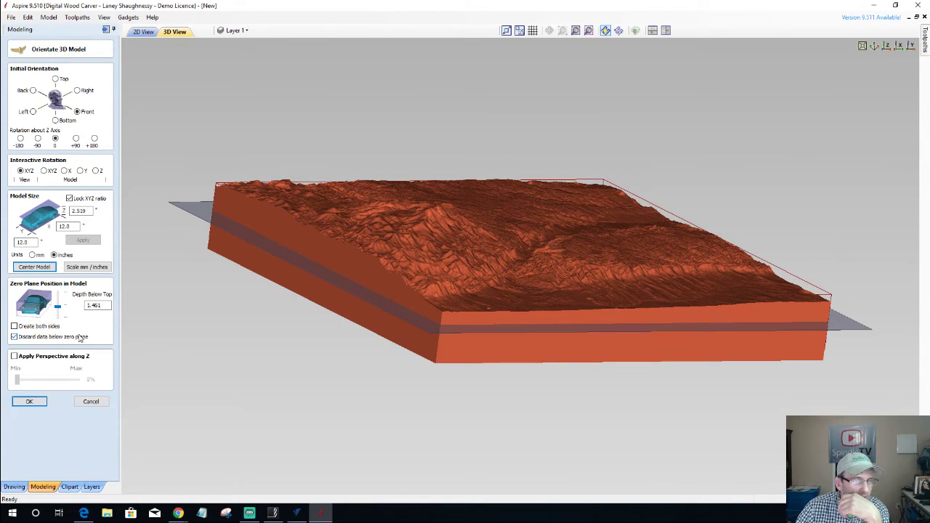
{"action": "left_click", "coordinate": [29, 402]}
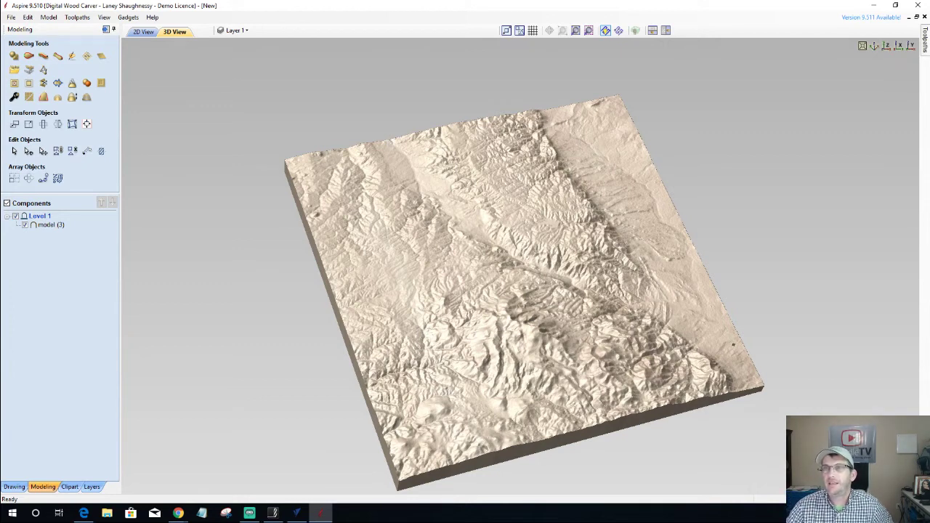
Step away to the browser, then return to Aspire's 2D view of the blank job.
{"action": "key", "text": "alt+Tab"}
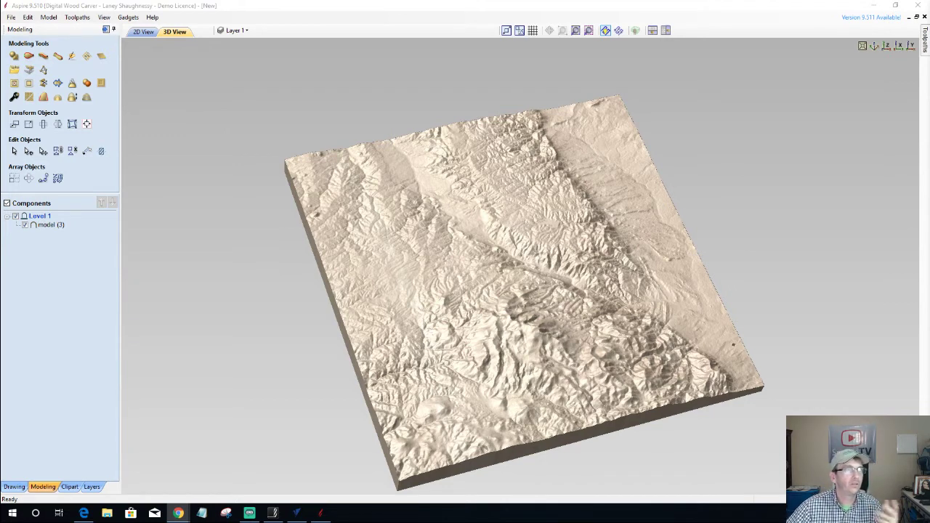
{"action": "left_click", "coordinate": [145, 32]}
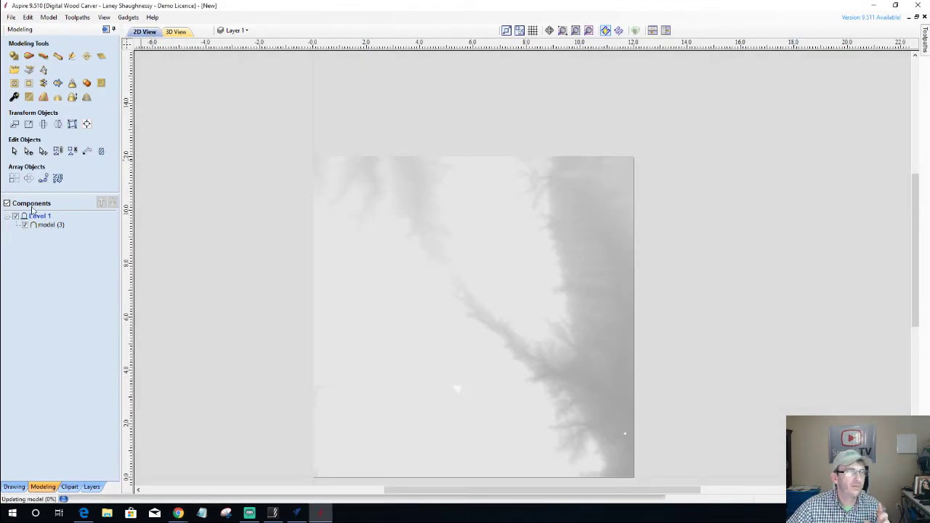
Draw a 5-inch circle at the job centre and open Create Shape for it.
{"action": "left_click", "coordinate": [13, 487]}
{"action": "left_click", "coordinate": [14, 96]}
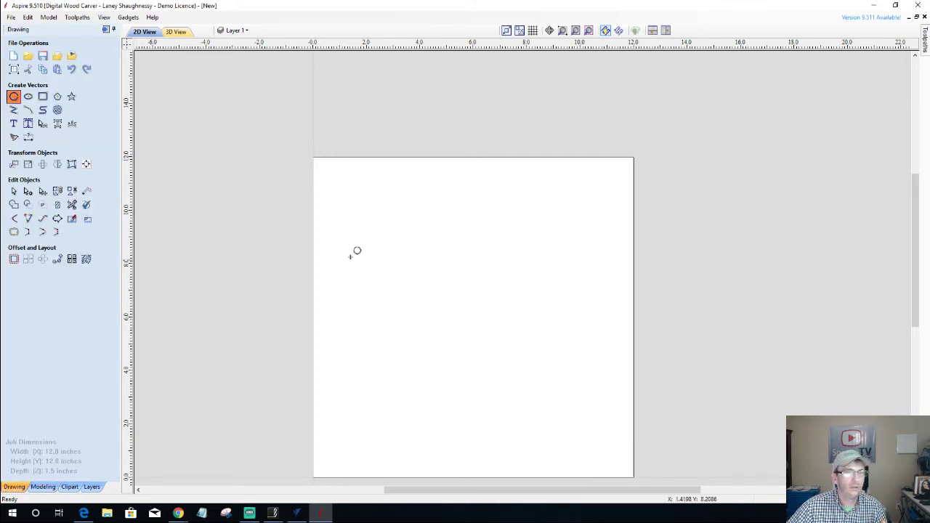
{"action": "mouse_move", "coordinate": [474, 279]}
{"action": "left_mouse_down"}
{"action": "mouse_move", "coordinate": [492, 317]}
{"action": "mouse_move", "coordinate": [517, 328]}
{"action": "left_mouse_up"}
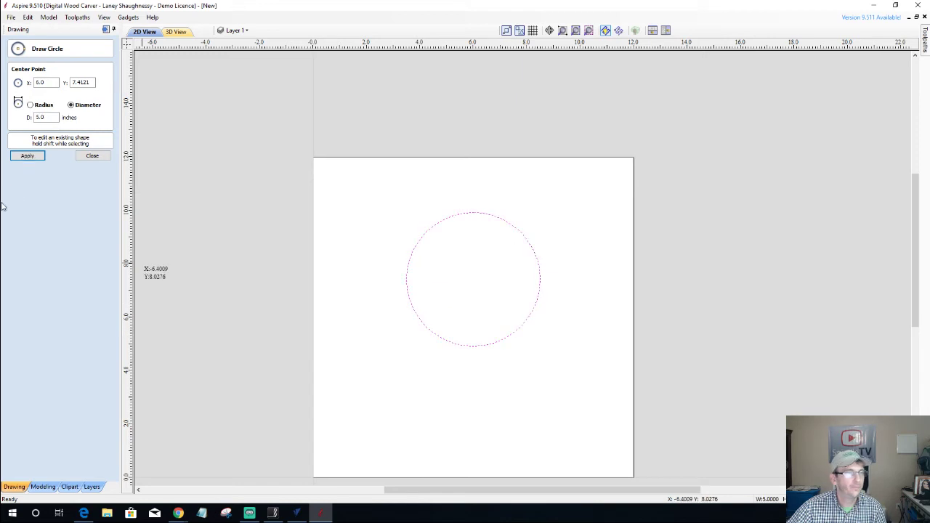
{"action": "left_click", "coordinate": [93, 156]}
{"action": "left_click", "coordinate": [43, 486]}
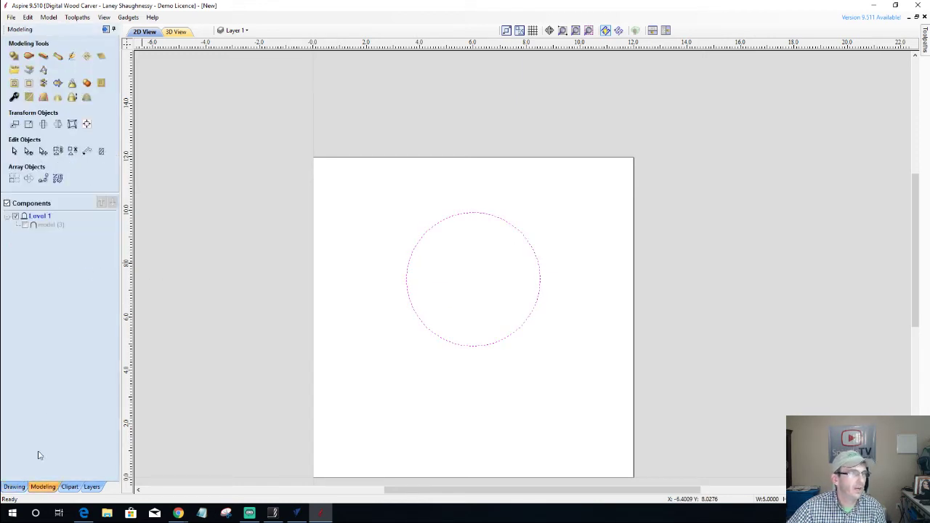
{"action": "left_click", "coordinate": [14, 56]}
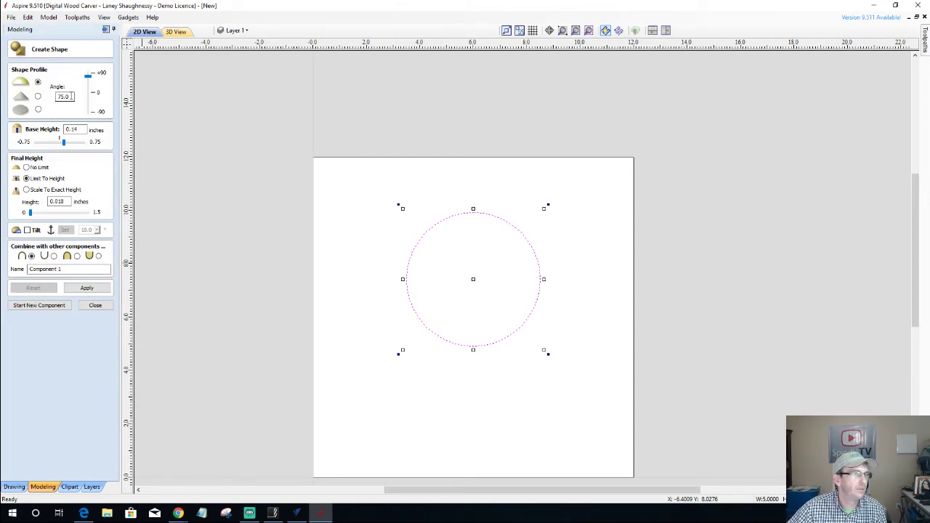
Apply a rounded dome profile to the circle with base height 0.0 and no height limit.
{"action": "left_click", "coordinate": [71, 96]}
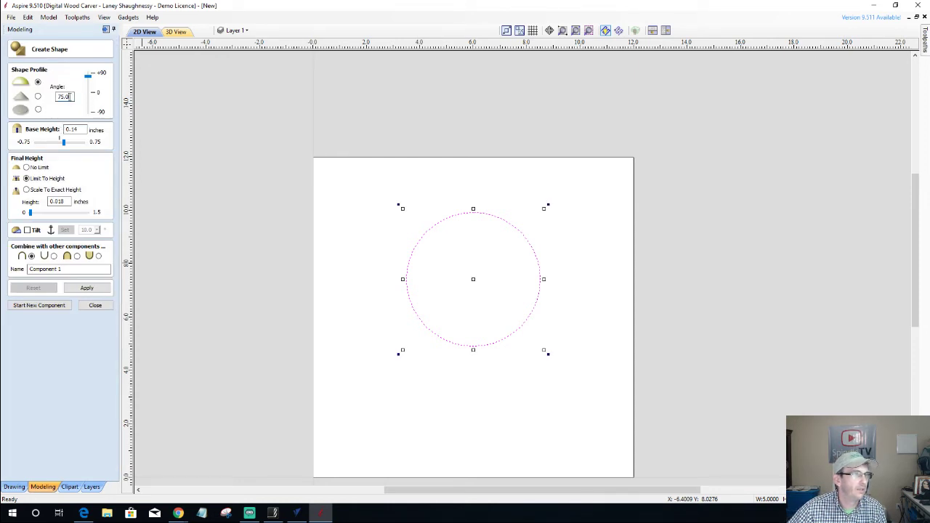
{"action": "left_click_drag", "start_coordinate": [70, 96], "coordinate": [57, 98]}
{"action": "type", "text": "60"}
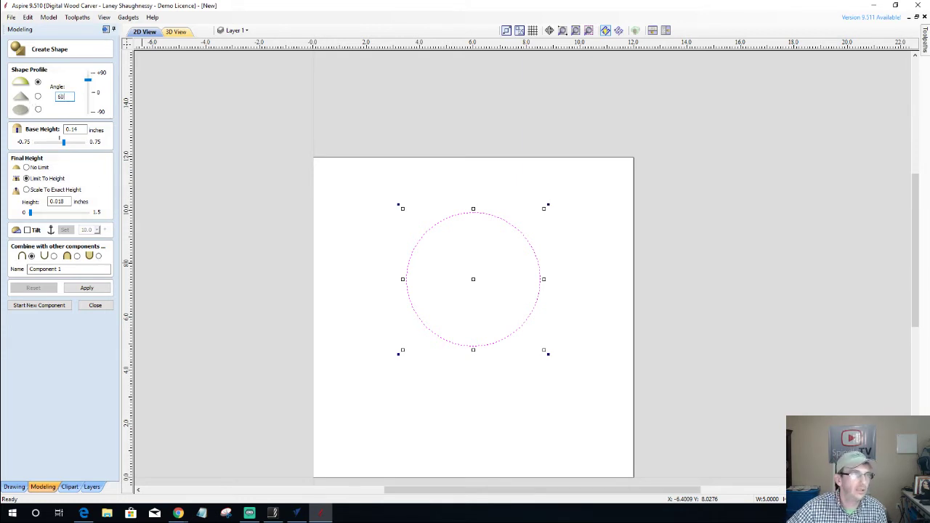
{"action": "left_click_drag", "start_coordinate": [63, 142], "coordinate": [59, 143]}
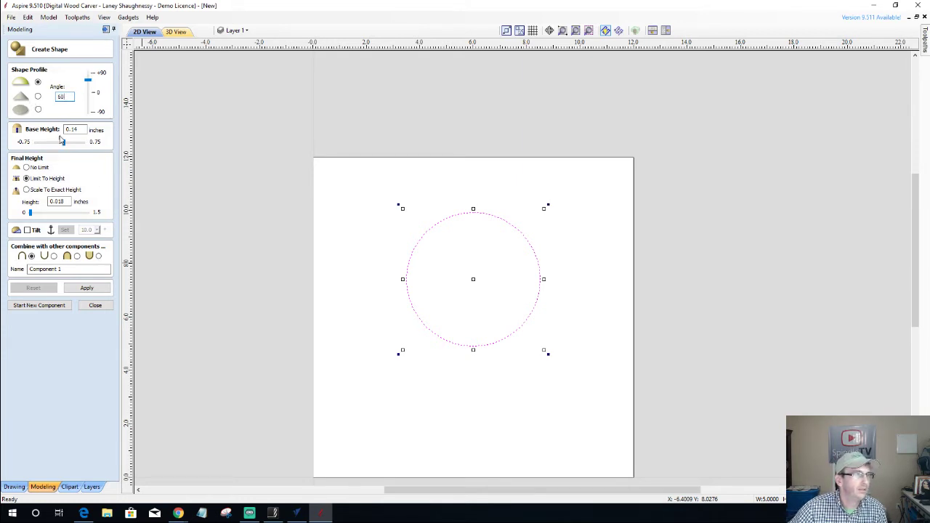
{"action": "left_click", "coordinate": [26, 168]}
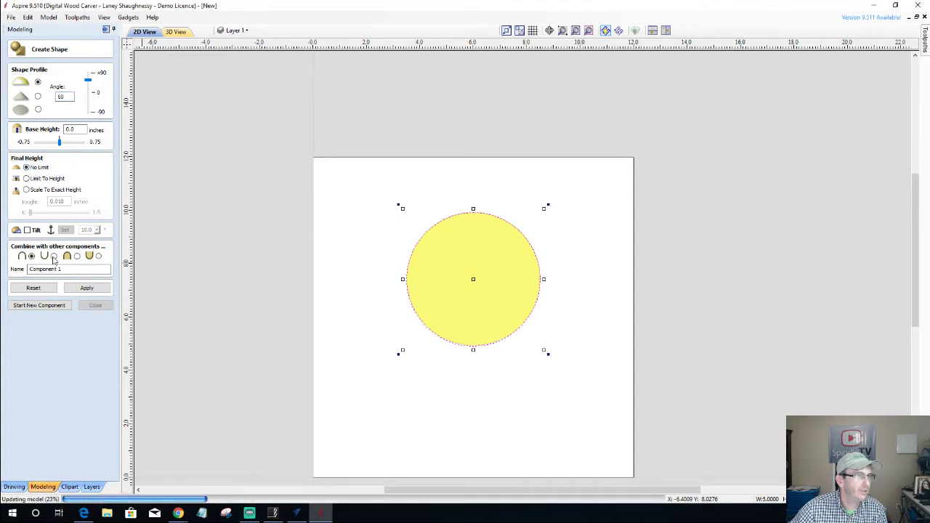
{"action": "left_click", "coordinate": [86, 288]}
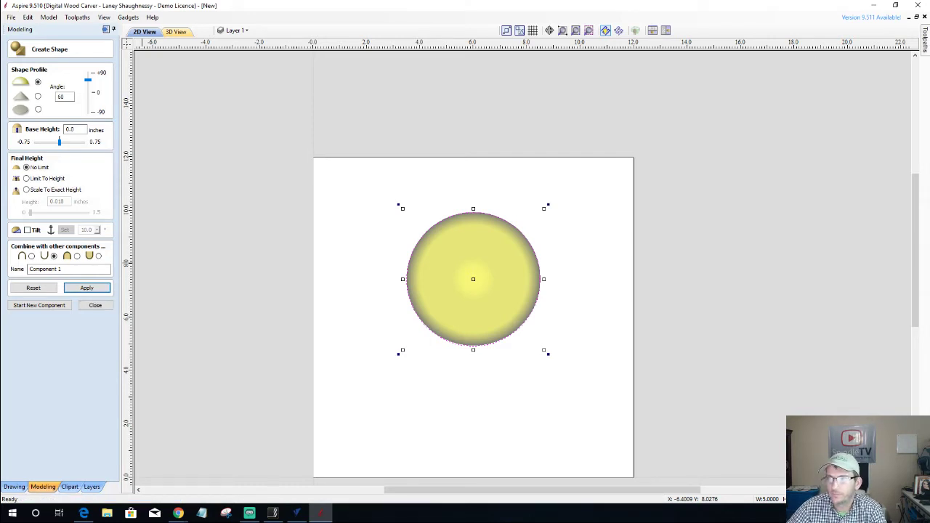
{"action": "left_click", "coordinate": [175, 31]}
{"action": "left_click_drag", "start_coordinate": [495, 400], "coordinate": [458, 366]}
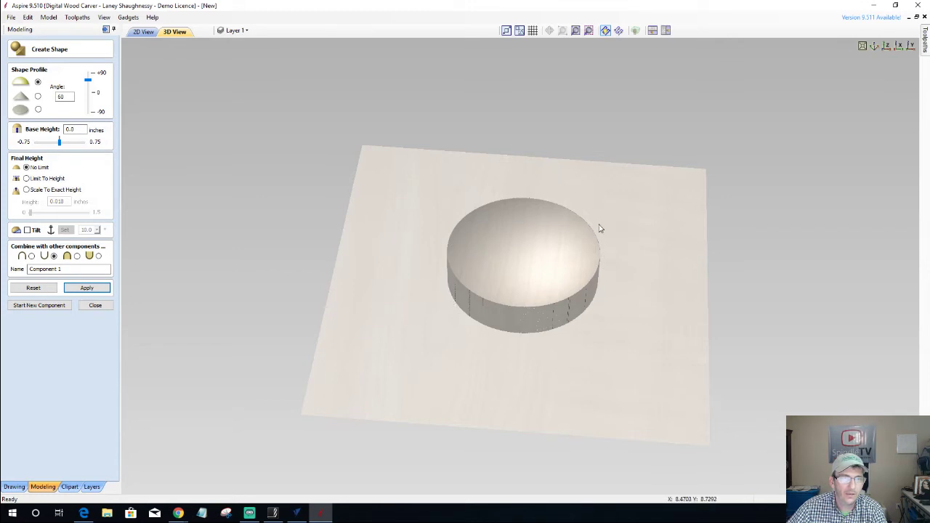
Add a Zero Plane component and raise its base height to 0.375 inches.
{"action": "left_click", "coordinate": [97, 306]}
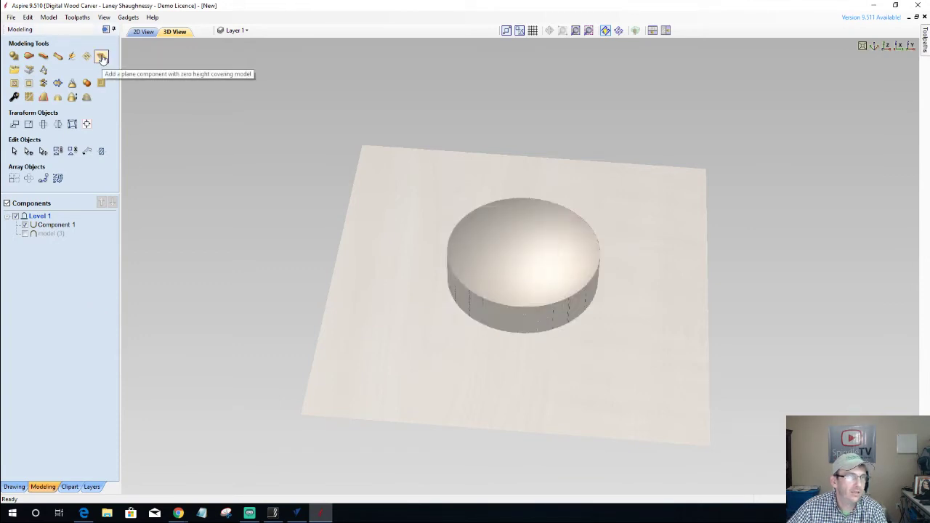
{"action": "left_click", "coordinate": [102, 58]}
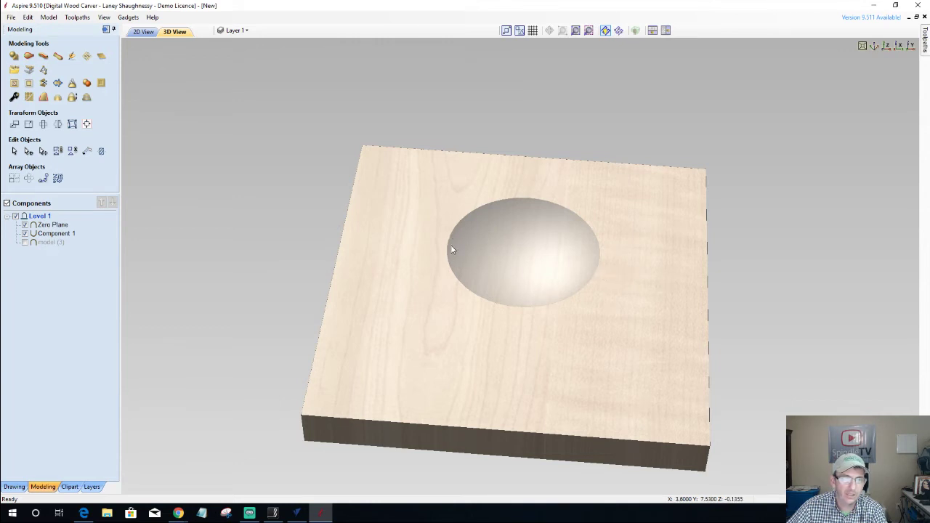
{"action": "left_click", "coordinate": [14, 97]}
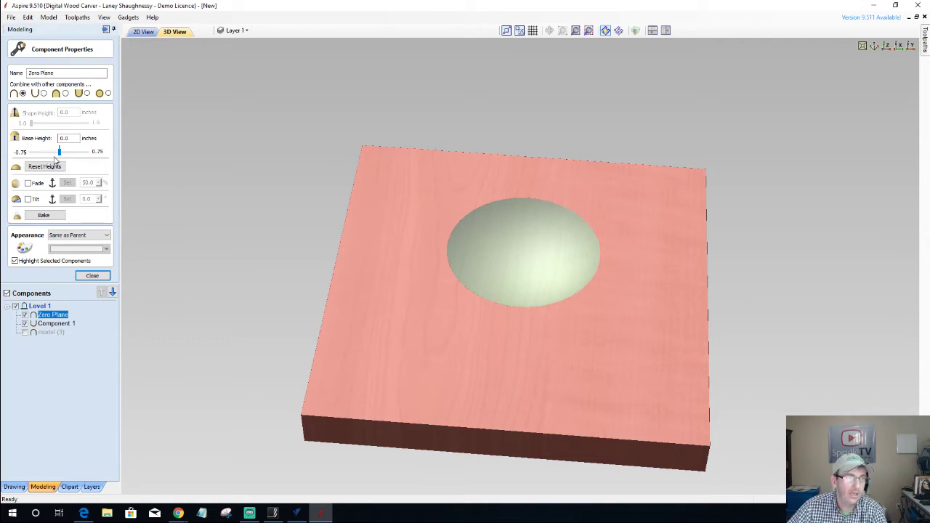
{"action": "left_click_drag", "start_coordinate": [60, 151], "coordinate": [45, 156]}
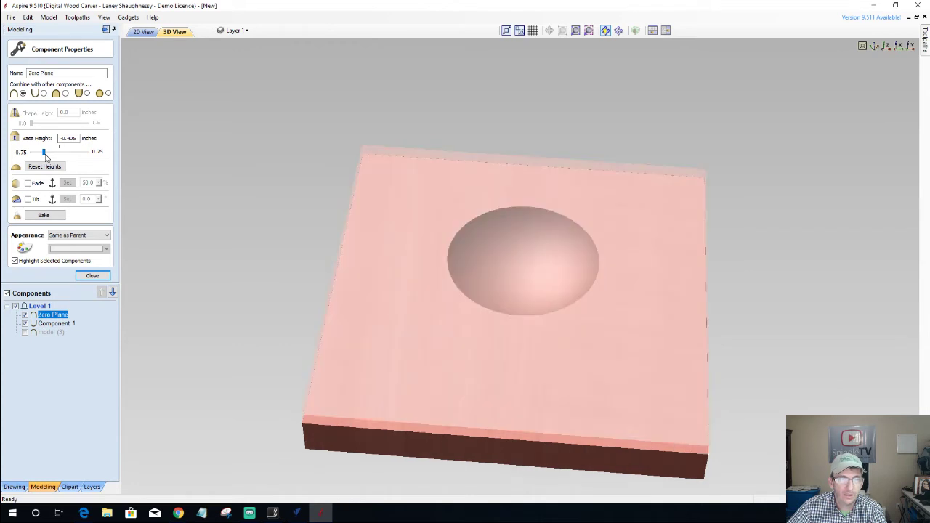
{"action": "left_click_drag", "start_coordinate": [564, 424], "coordinate": [330, 305]}
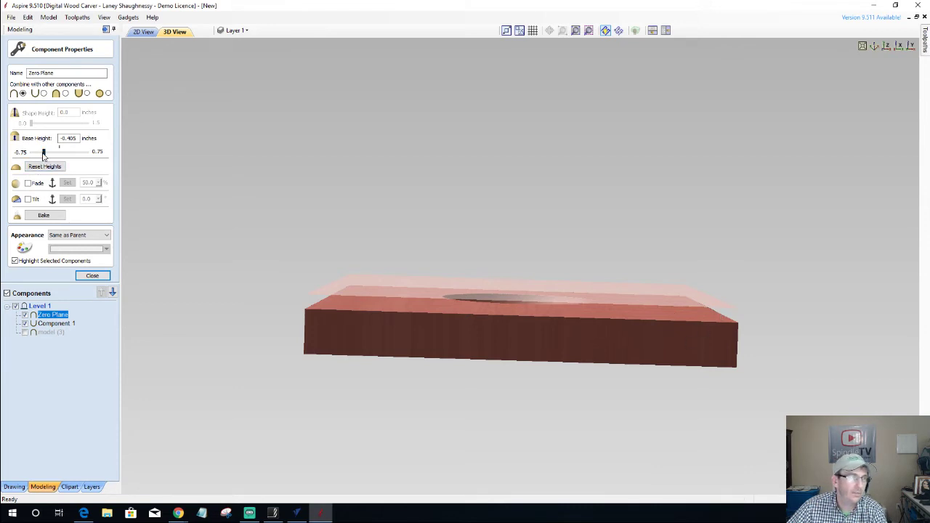
{"action": "left_click_drag", "start_coordinate": [44, 153], "coordinate": [72, 161]}
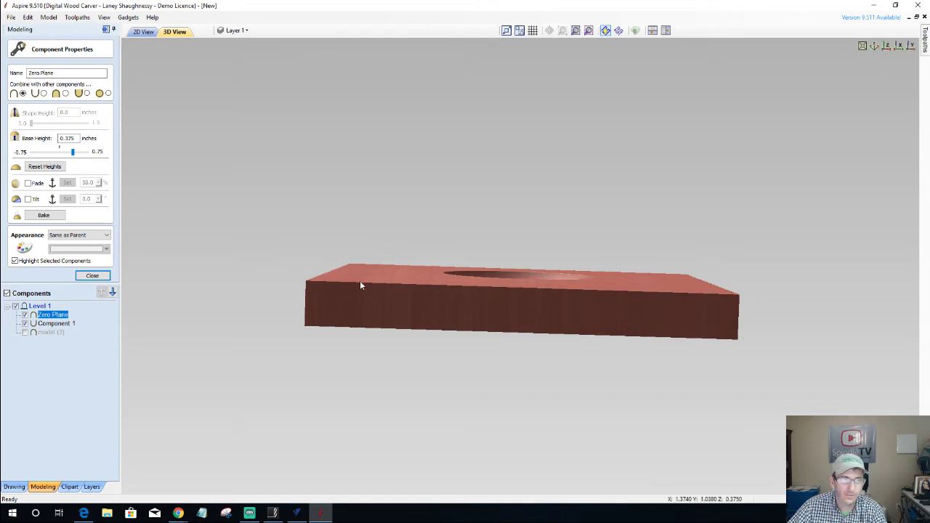
{"action": "left_click_drag", "start_coordinate": [511, 282], "coordinate": [522, 356]}
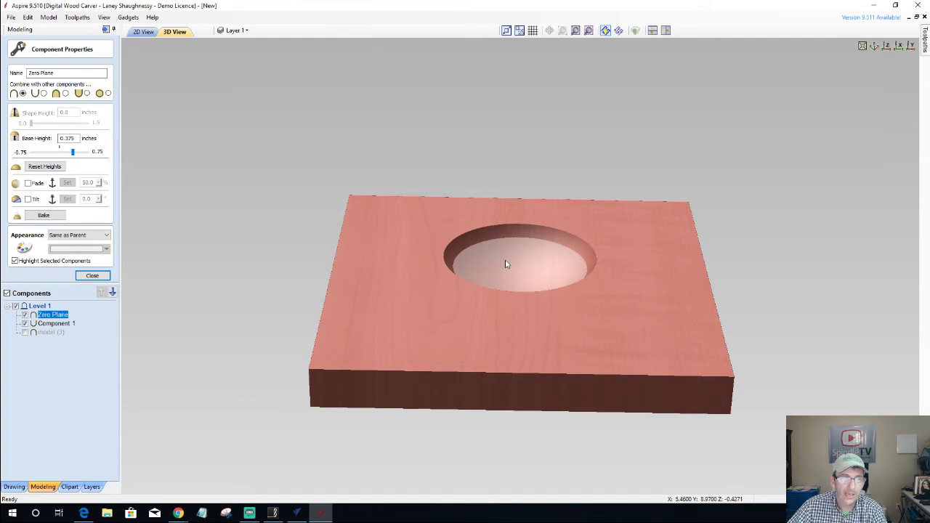
{"action": "left_click_drag", "start_coordinate": [516, 269], "coordinate": [516, 314]}
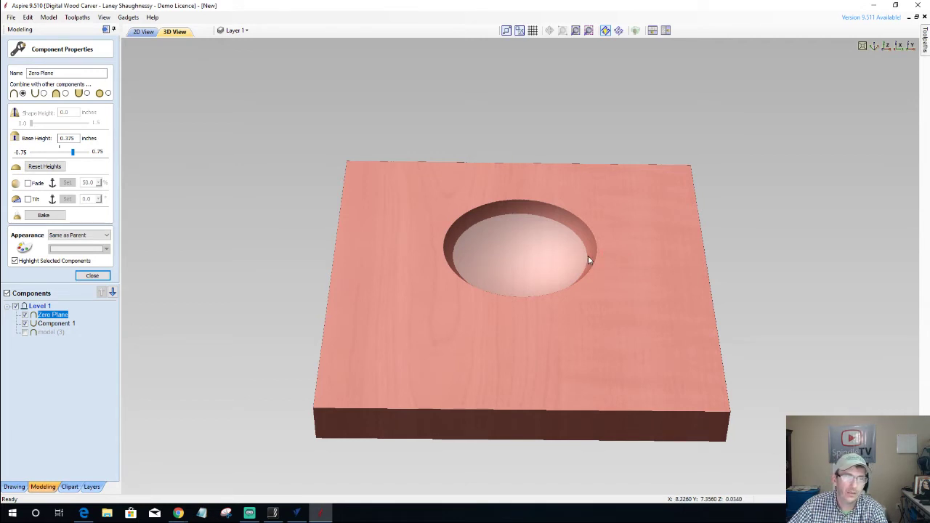
{"action": "left_click", "coordinate": [52, 324]}
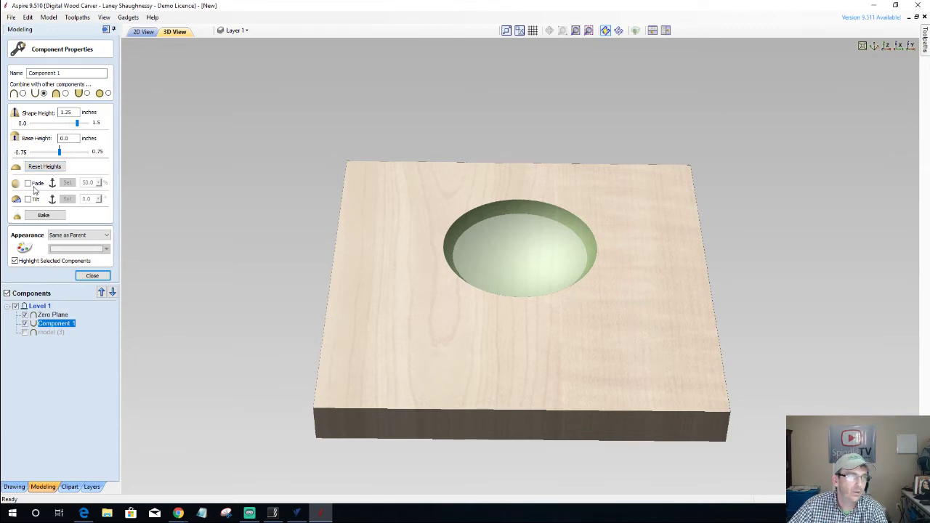
{"action": "left_click", "coordinate": [54, 168]}
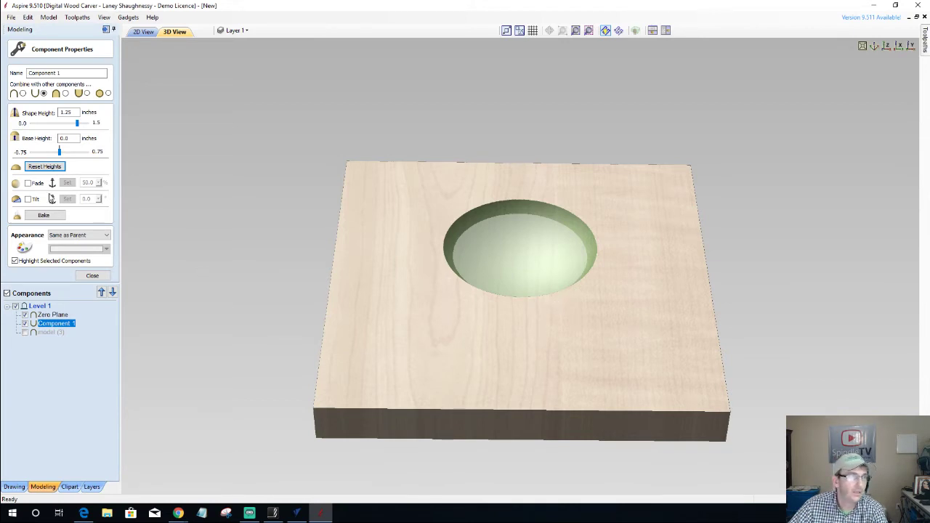
{"action": "left_click", "coordinate": [45, 167]}
{"action": "left_click_drag", "start_coordinate": [78, 126], "coordinate": [69, 129]}
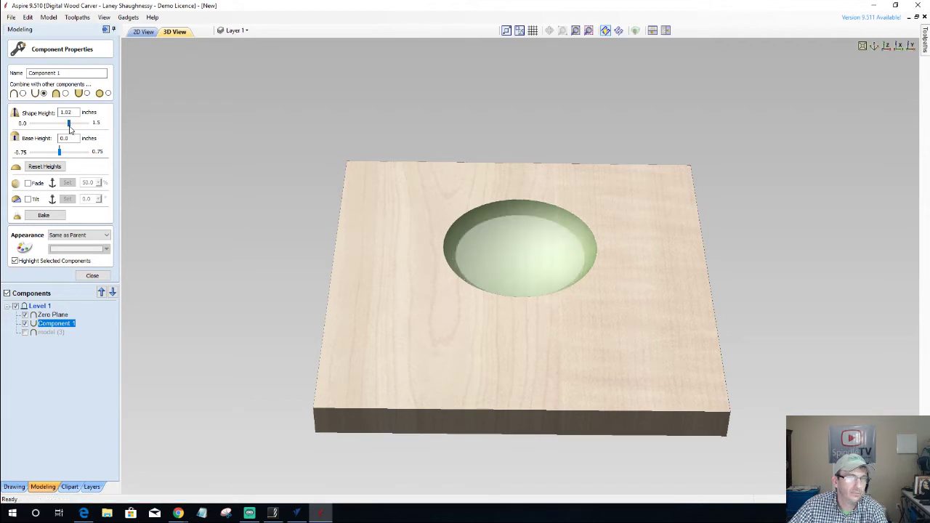
{"action": "left_click_drag", "start_coordinate": [70, 129], "coordinate": [63, 129]}
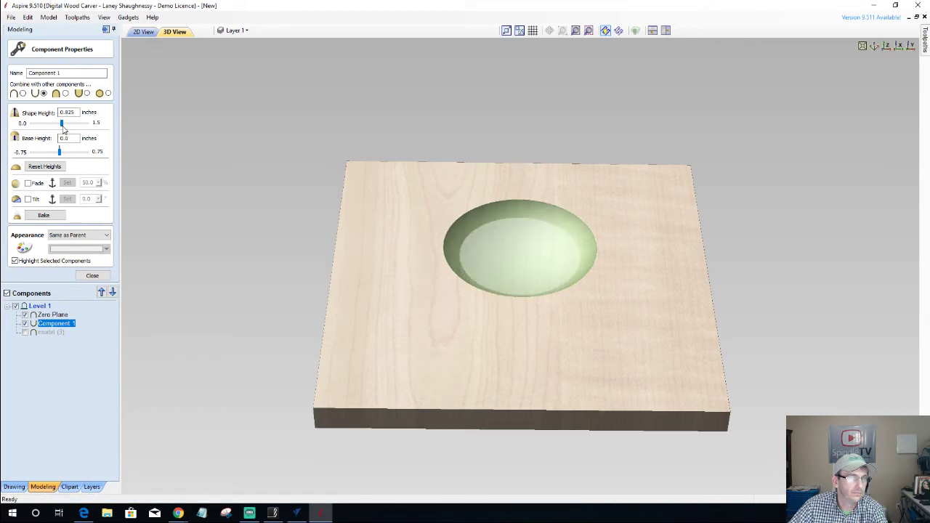
{"action": "left_click_drag", "start_coordinate": [64, 129], "coordinate": [74, 131]}
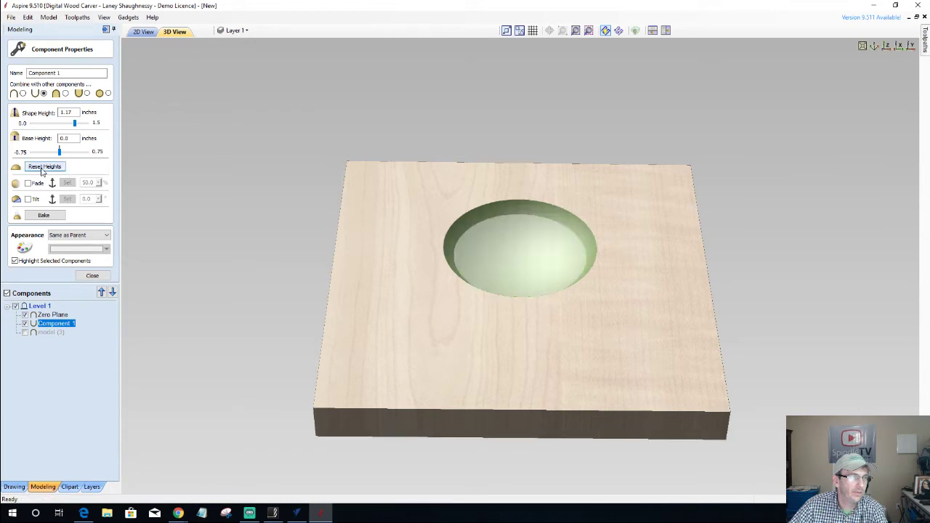
{"action": "left_click", "coordinate": [42, 168]}
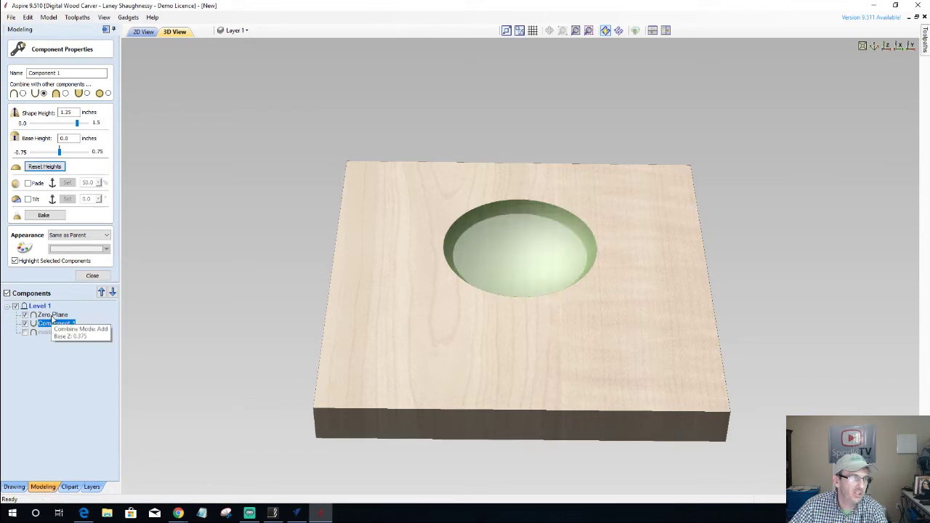
{"action": "left_click", "coordinate": [53, 315]}
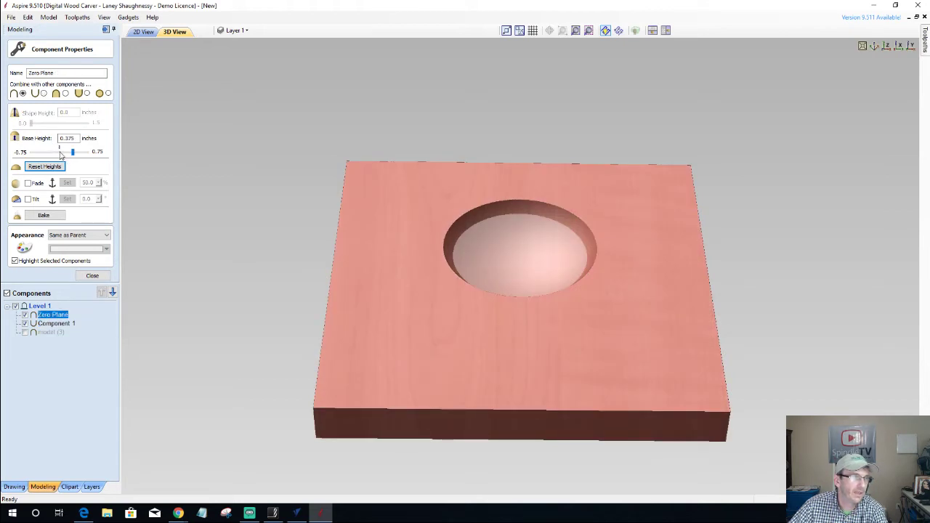
Reset the Zero Plane base height to 0.0, briefly hiding it to view the dome alone.
{"action": "left_click", "coordinate": [44, 166]}
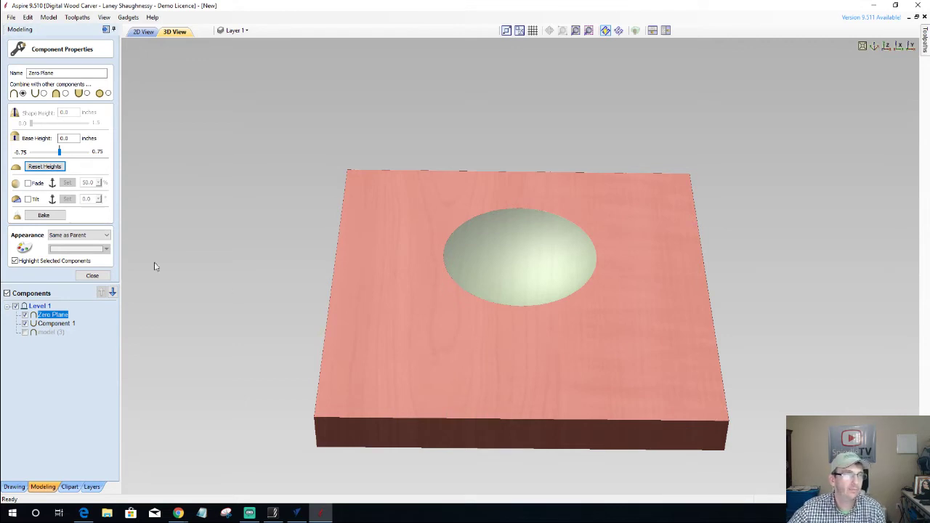
{"action": "left_click", "coordinate": [25, 315]}
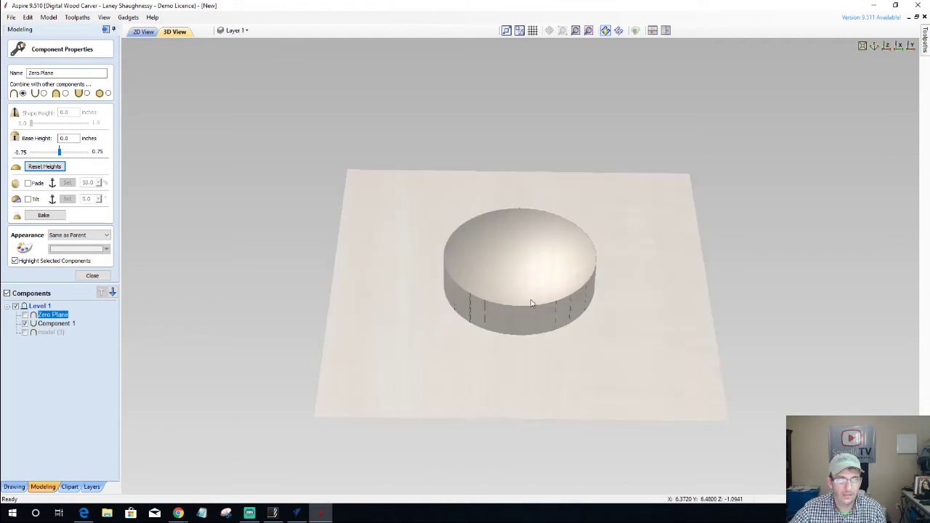
{"action": "left_click_drag", "start_coordinate": [527, 291], "coordinate": [499, 405]}
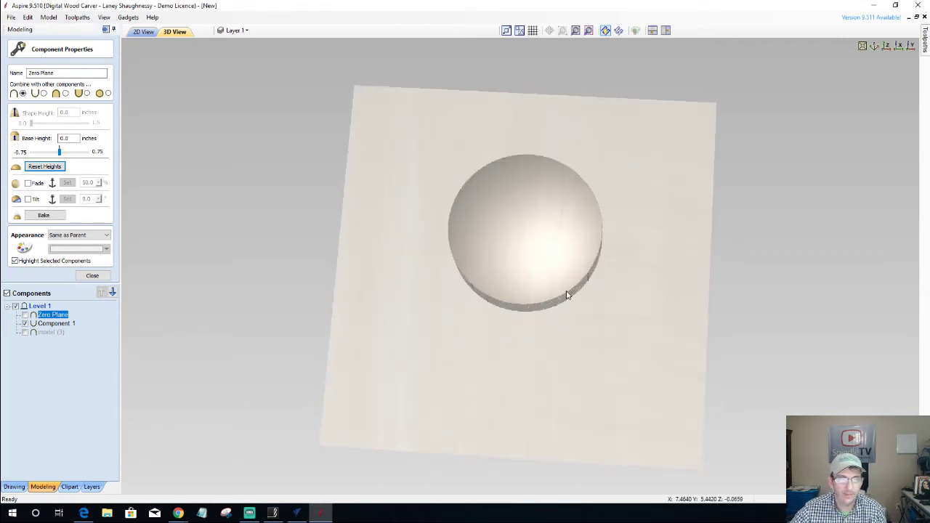
{"action": "left_click", "coordinate": [25, 315]}
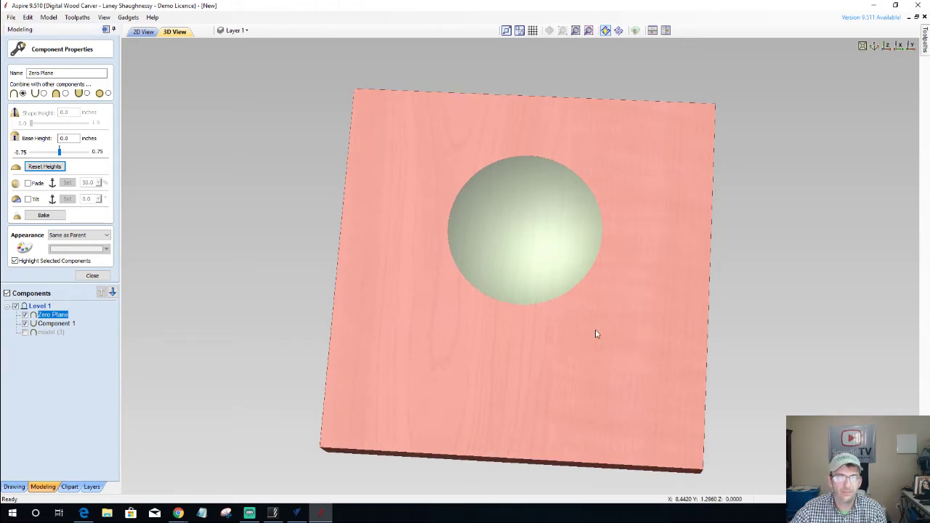
Orbit the 3D view to check the dome against the board from several angles.
{"action": "left_click_drag", "start_coordinate": [596, 333], "coordinate": [780, 201]}
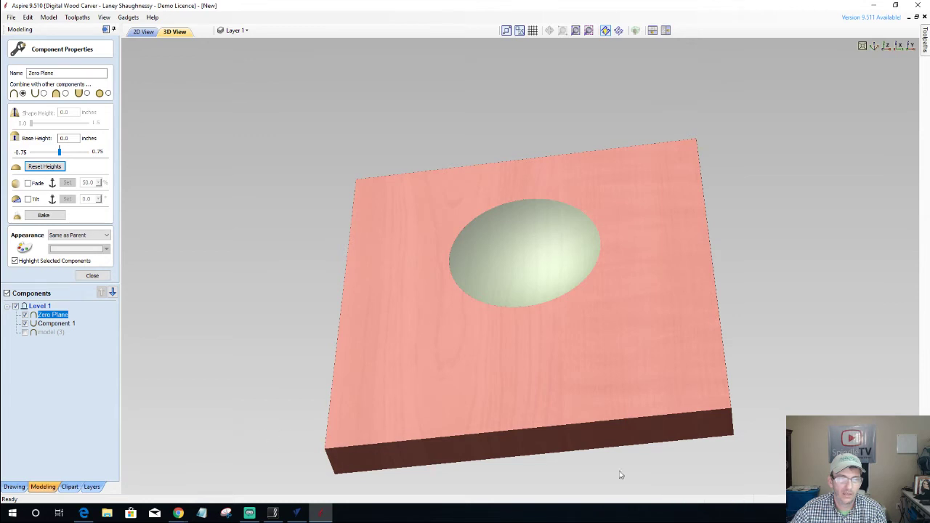
{"action": "left_click_drag", "start_coordinate": [613, 426], "coordinate": [725, 416]}
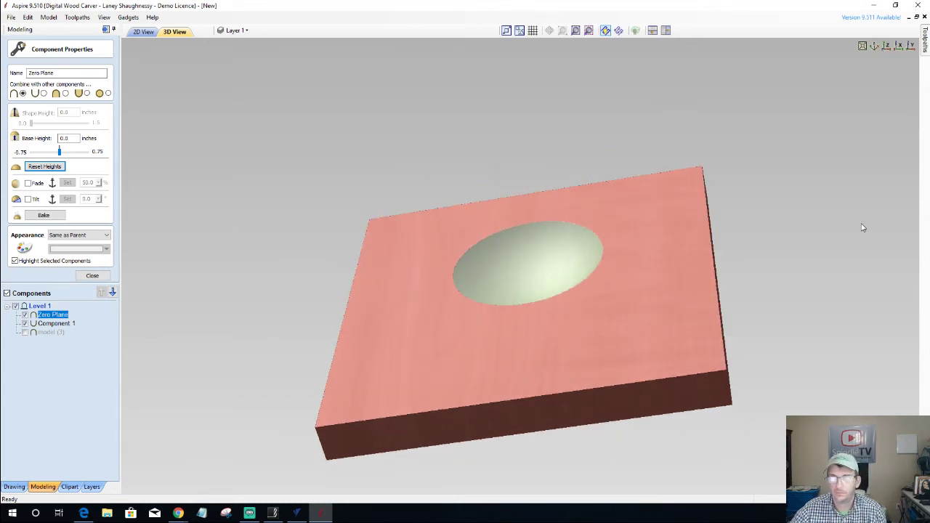
{"action": "key", "text": "alt+Tab"}
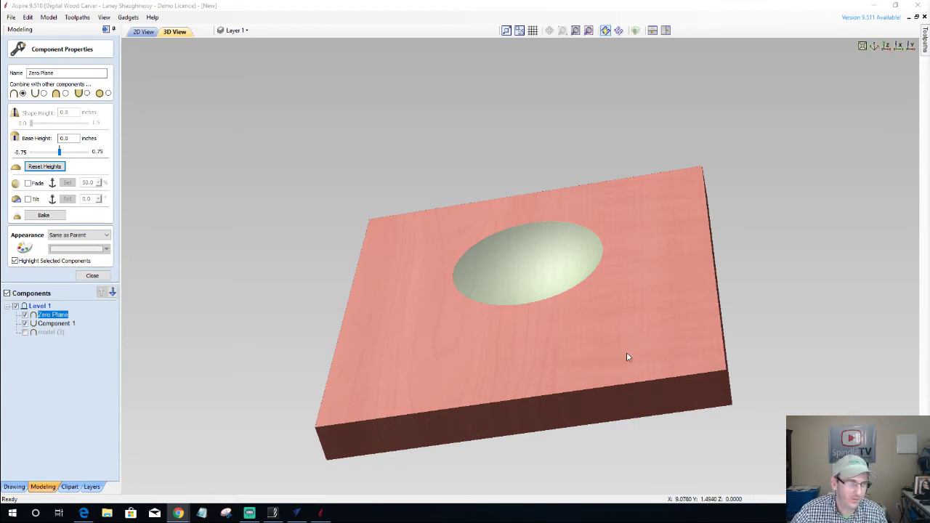
{"action": "left_click_drag", "start_coordinate": [629, 357], "coordinate": [635, 393]}
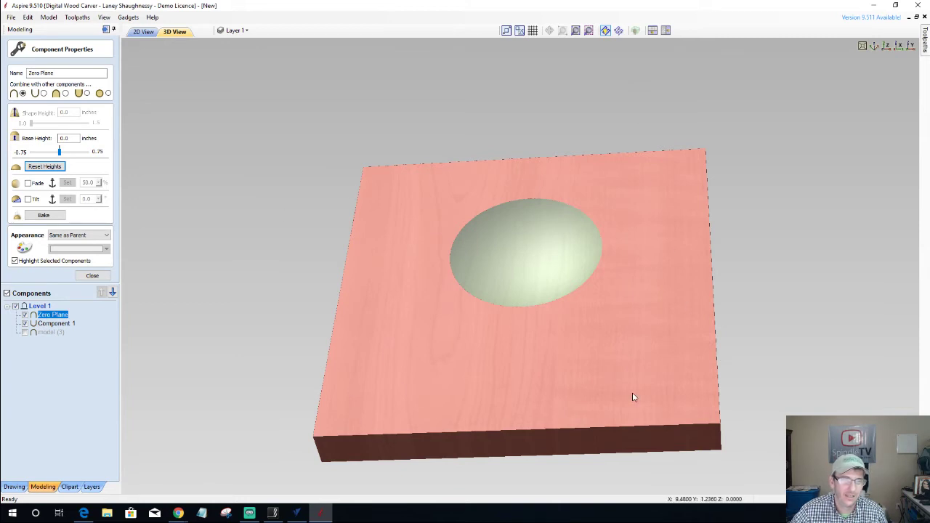
{"action": "left_click_drag", "start_coordinate": [515, 416], "coordinate": [473, 363]}
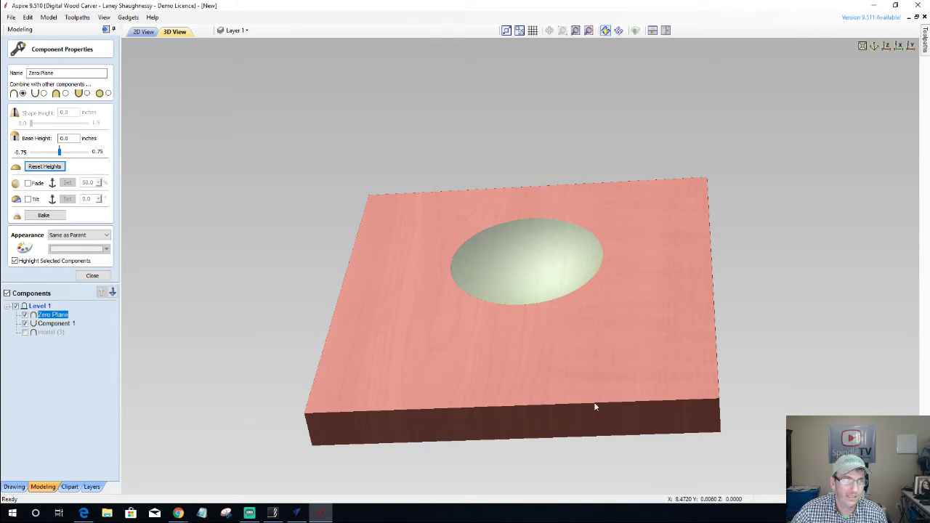
{"action": "left_click_drag", "start_coordinate": [498, 351], "coordinate": [660, 365]}
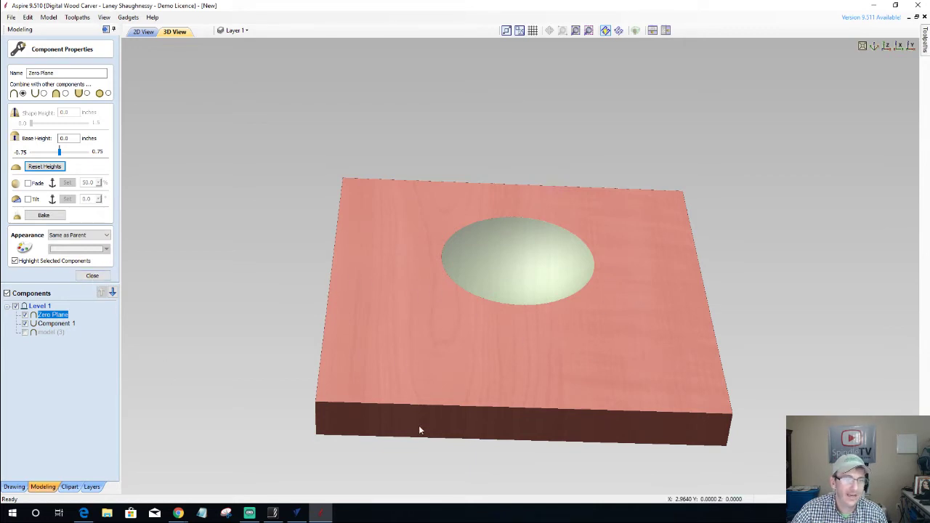
Hide Component 1, show the model (3) terrain, and zoom and tilt to inspect it.
{"action": "left_click", "coordinate": [88, 278]}
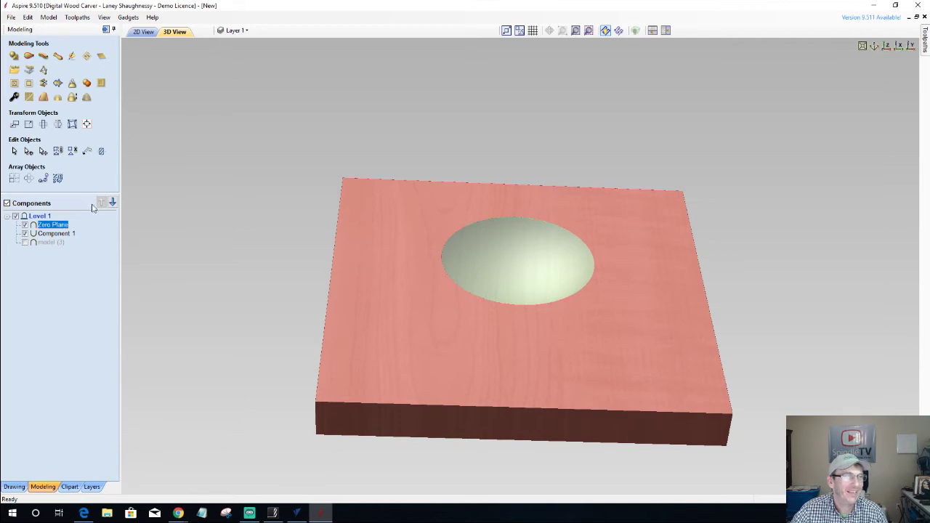
{"action": "left_click", "coordinate": [26, 233]}
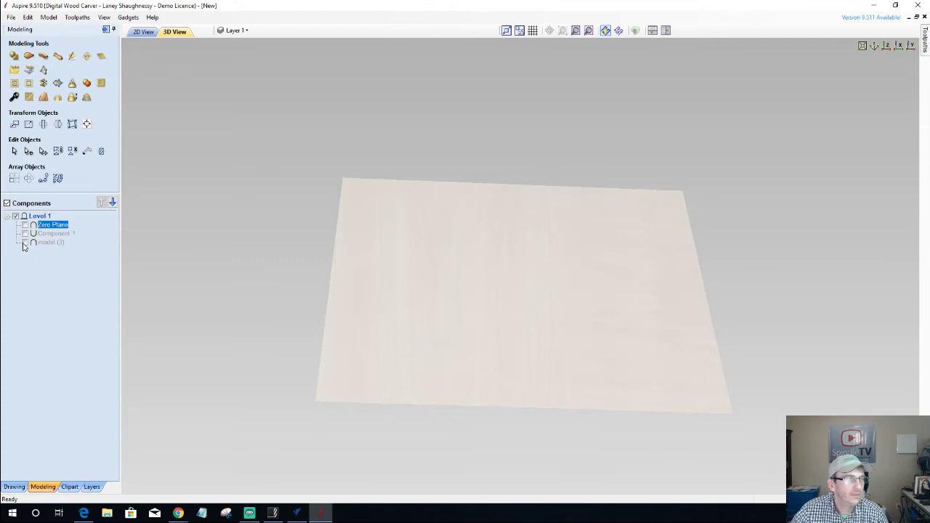
{"action": "left_click", "coordinate": [24, 243]}
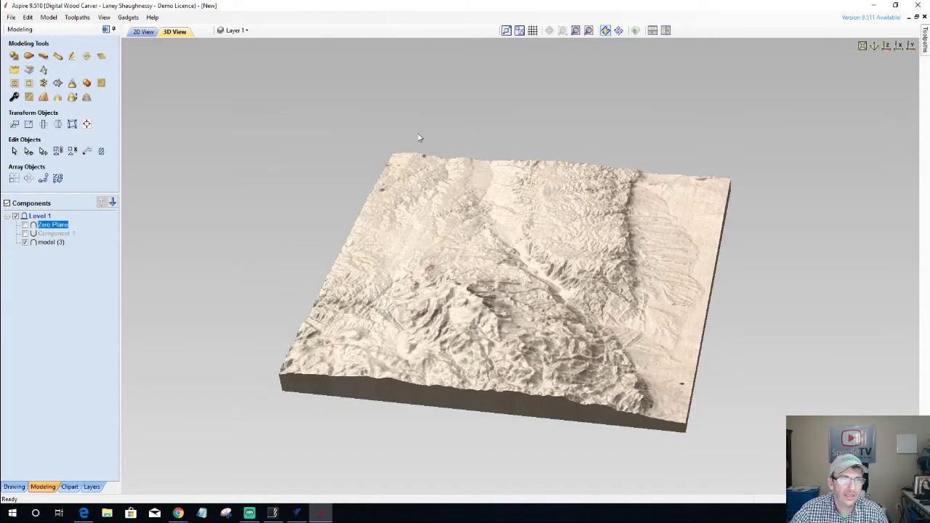
{"action": "scroll", "coordinate": [407, 218], "scroll_direction": "up", "scroll_amount": 5}
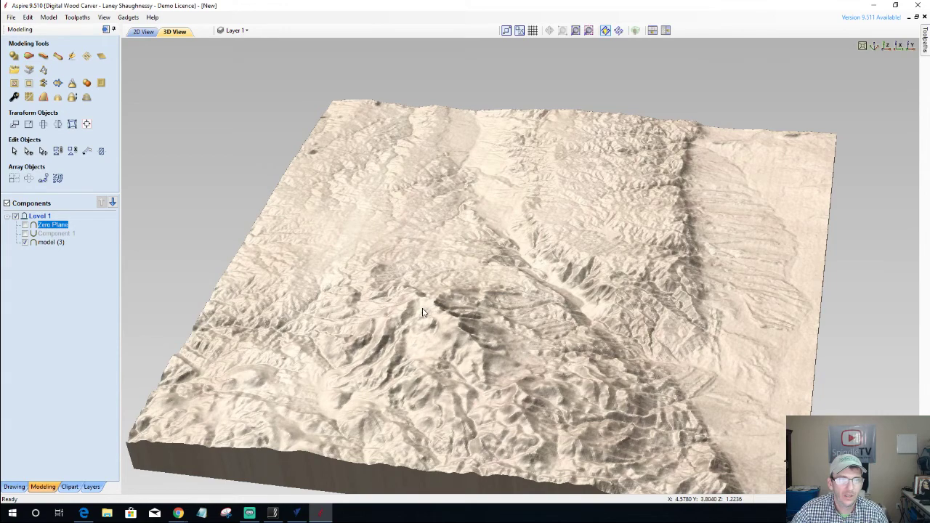
{"action": "left_click_drag", "start_coordinate": [423, 313], "coordinate": [394, 233]}
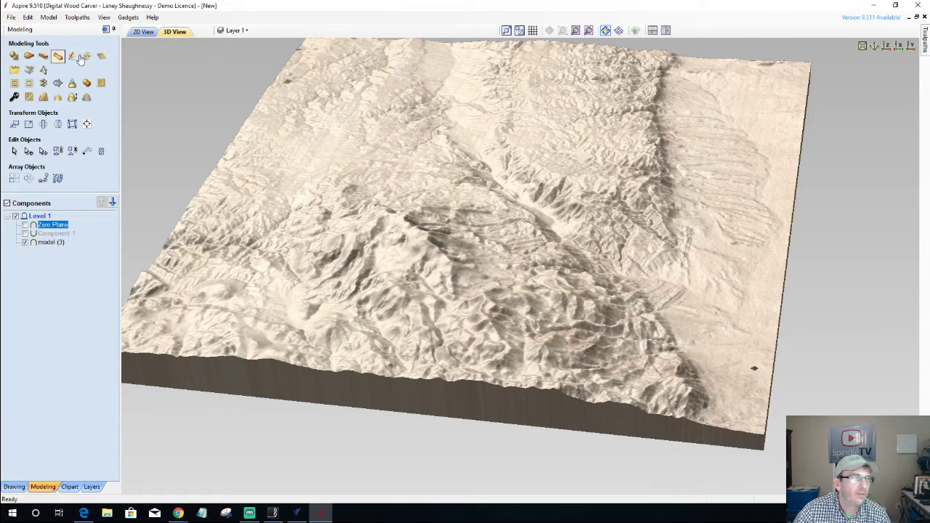
Open Sculpting on model (3), shrink the brush to diameter 39, and discard earlier trial changes.
{"action": "left_click", "coordinate": [44, 244]}
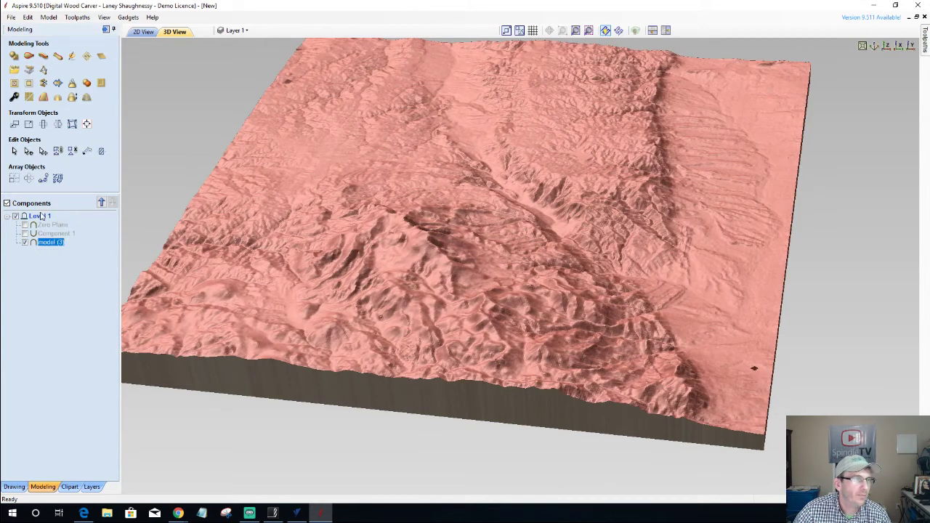
{"action": "left_click", "coordinate": [73, 58]}
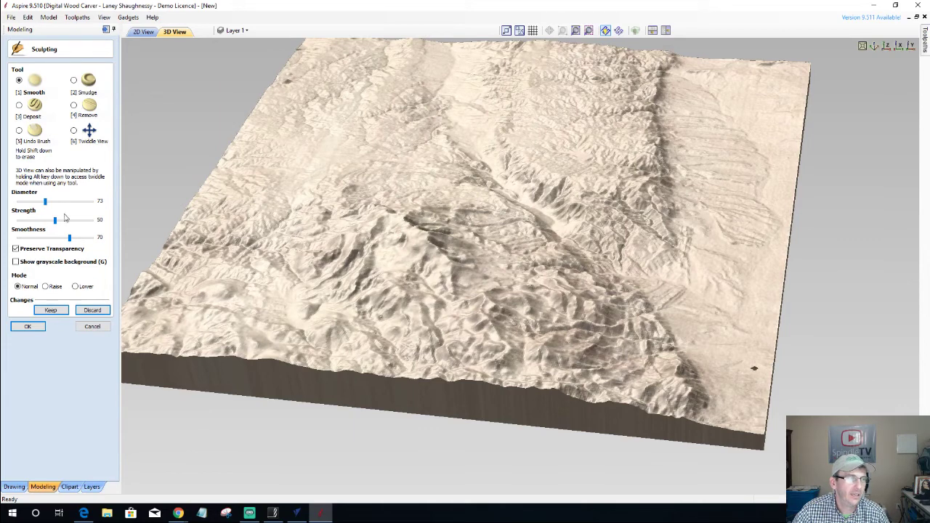
{"action": "left_click_drag", "start_coordinate": [45, 202], "coordinate": [31, 202]}
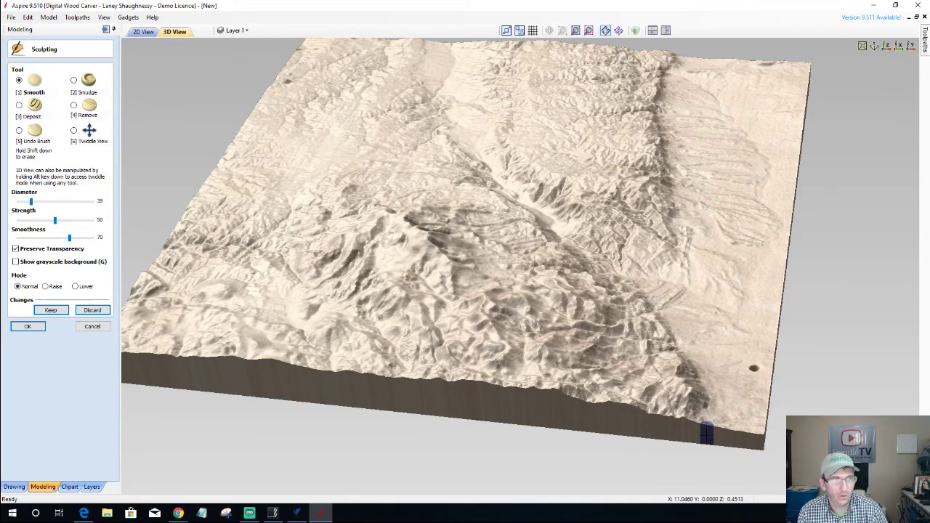
{"action": "left_click", "coordinate": [98, 312]}
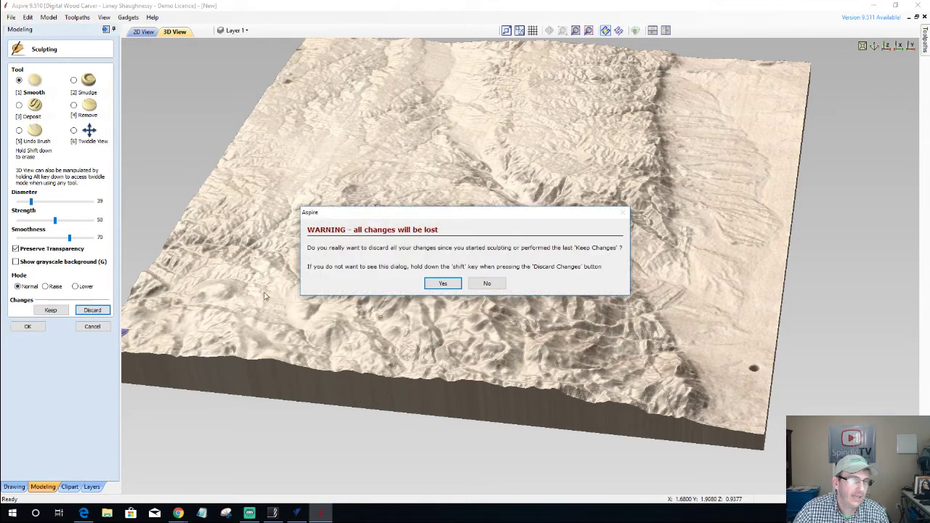
{"action": "left_click", "coordinate": [442, 284]}
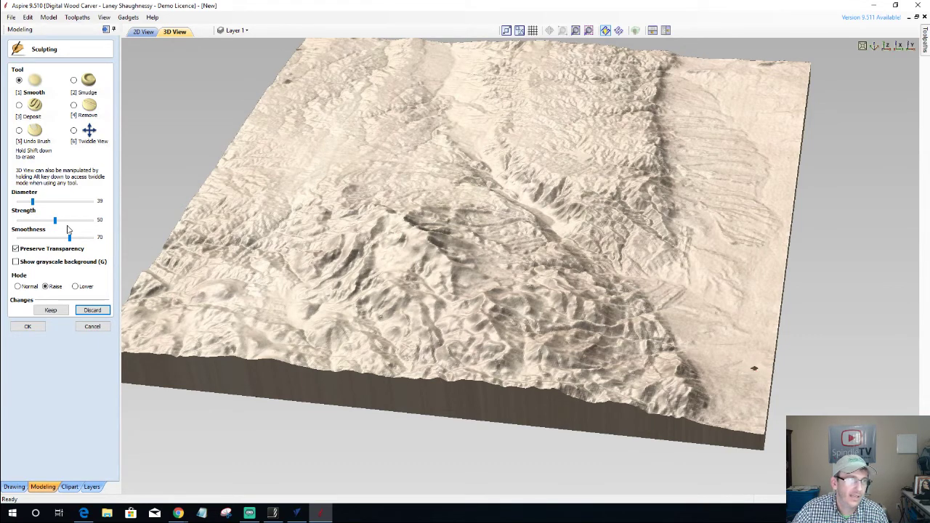
Raise the brush strength, set the mode to Normal, and choose the Smudge brush.
{"action": "left_click_drag", "start_coordinate": [55, 220], "coordinate": [75, 229]}
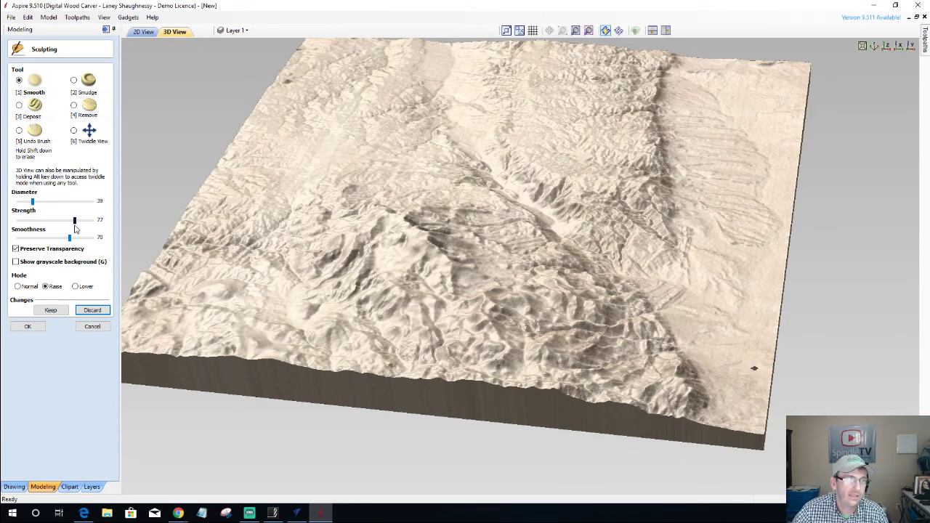
{"action": "left_click_drag", "start_coordinate": [761, 368], "coordinate": [758, 367]}
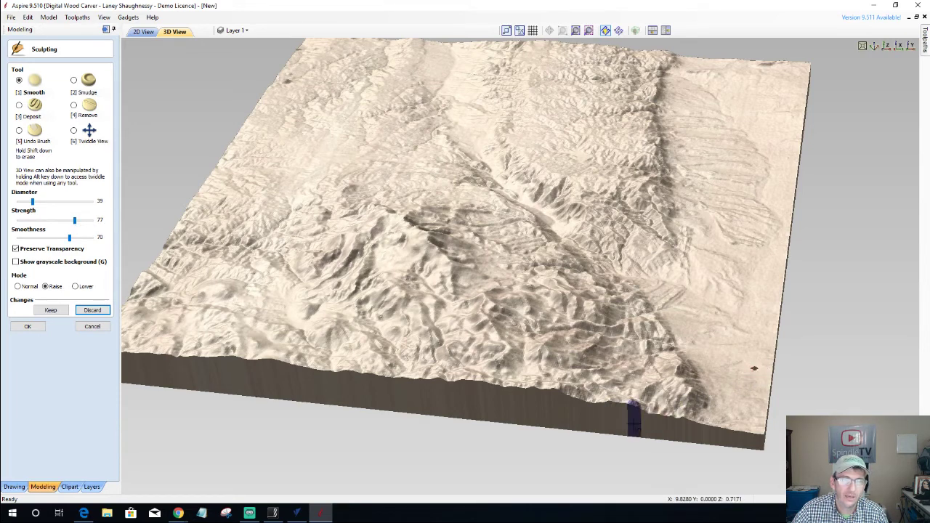
{"action": "left_click", "coordinate": [19, 286]}
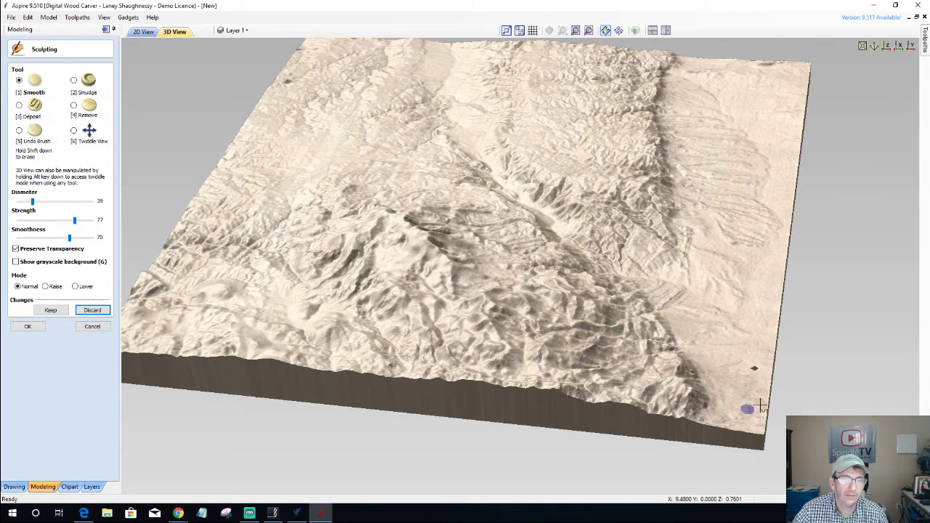
{"action": "left_click", "coordinate": [73, 82]}
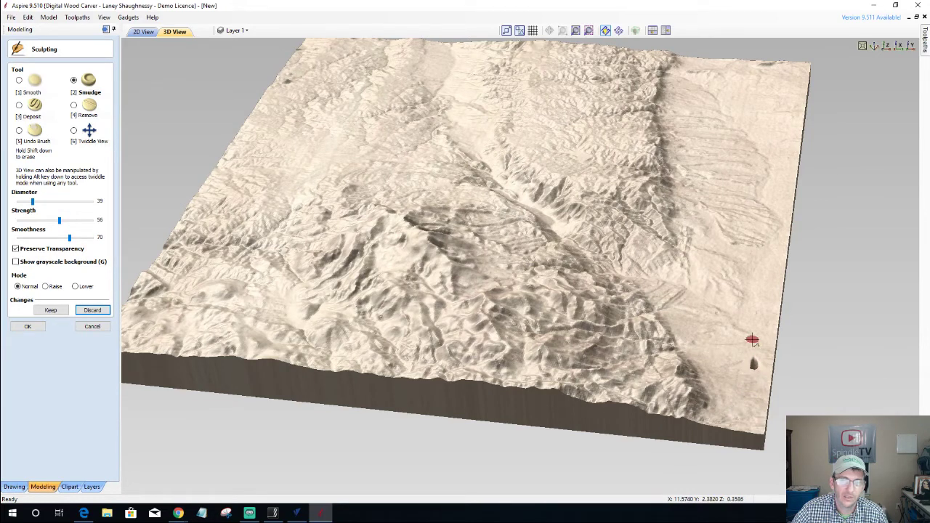
Smudge the terrain near the right edge, then discard those trial strokes.
{"action": "scroll", "coordinate": [752, 360], "scroll_direction": "up", "scroll_amount": 5, "text": "ctrl"}
{"action": "left_click_drag", "start_coordinate": [751, 360], "coordinate": [742, 409]}
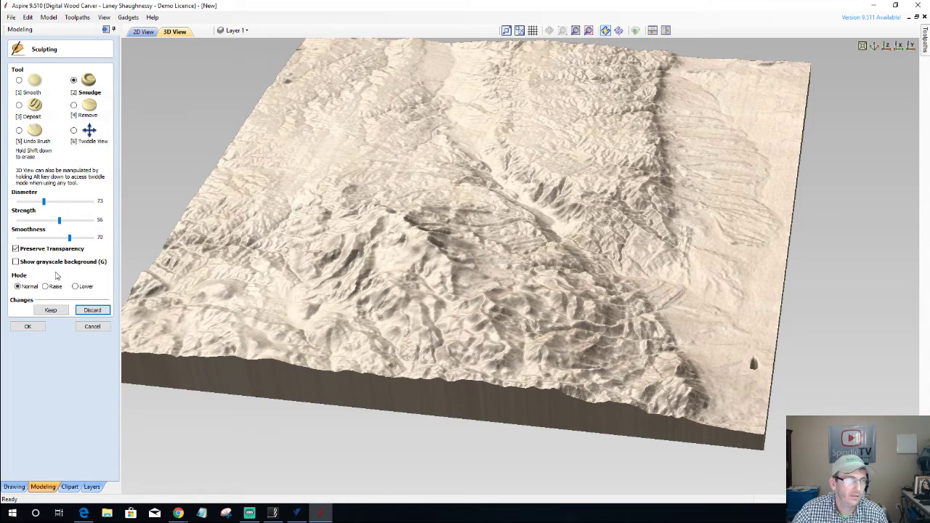
{"action": "left_click", "coordinate": [89, 311]}
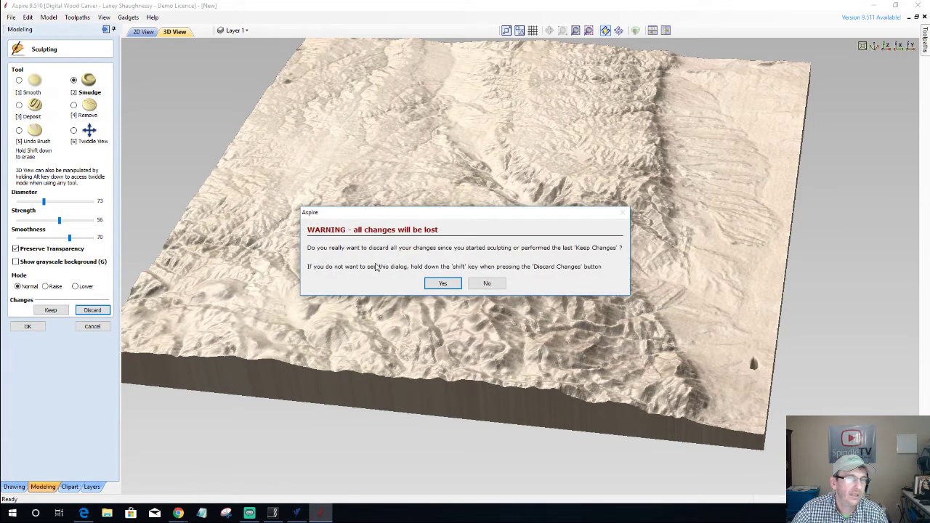
{"action": "left_click", "coordinate": [439, 283]}
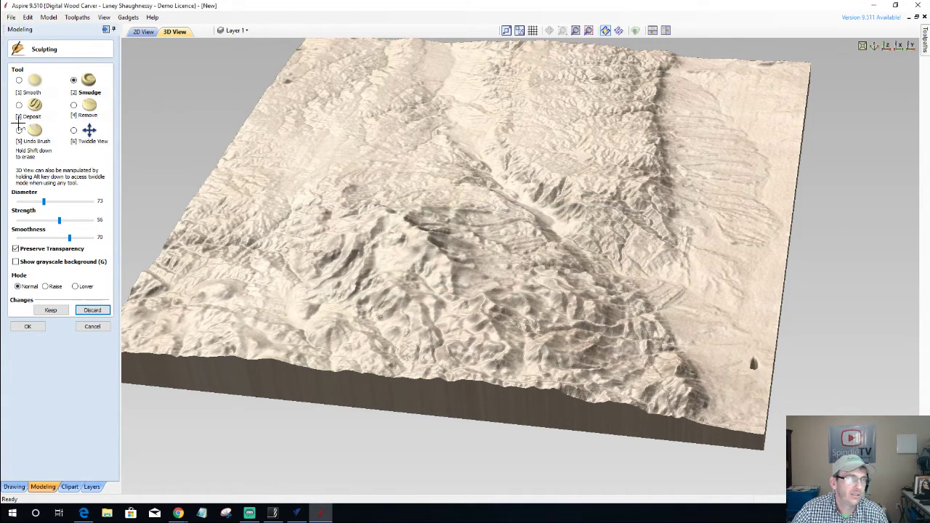
Deposit a small spike near the right edge with a 39-diameter Deposit brush, toggling the grayscale background.
{"action": "left_click", "coordinate": [18, 106]}
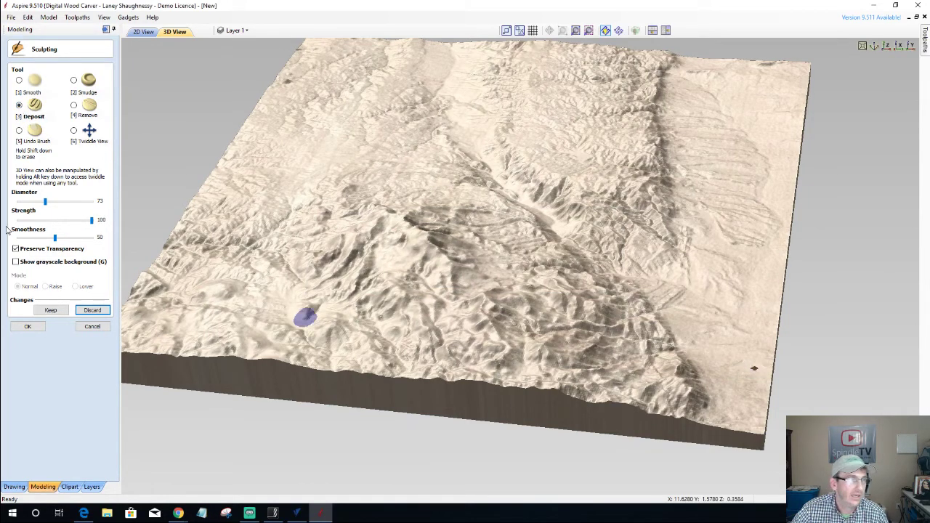
{"action": "left_click_drag", "start_coordinate": [47, 204], "coordinate": [38, 204]}
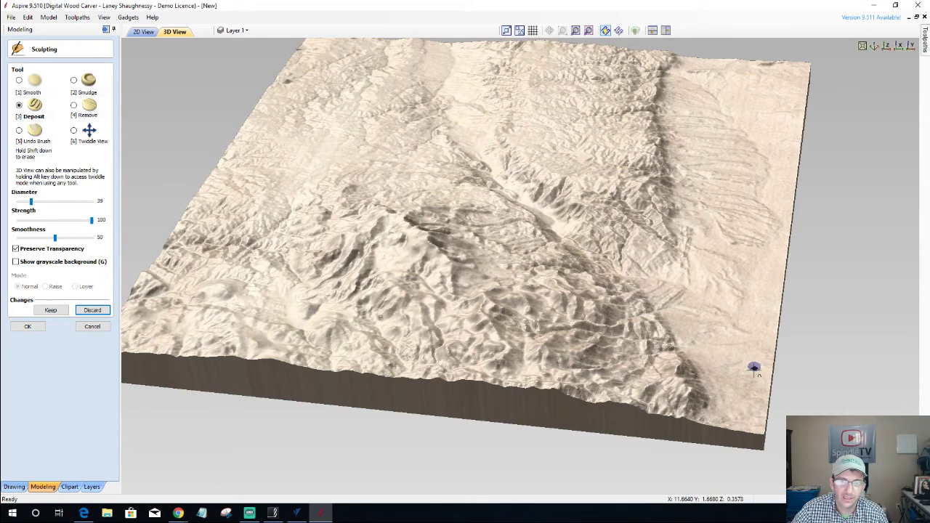
{"action": "mouse_move", "coordinate": [754, 368]}
{"action": "left_mouse_down"}
{"action": "mouse_move", "coordinate": [750, 356]}
{"action": "mouse_move", "coordinate": [755, 364]}
{"action": "left_mouse_up"}
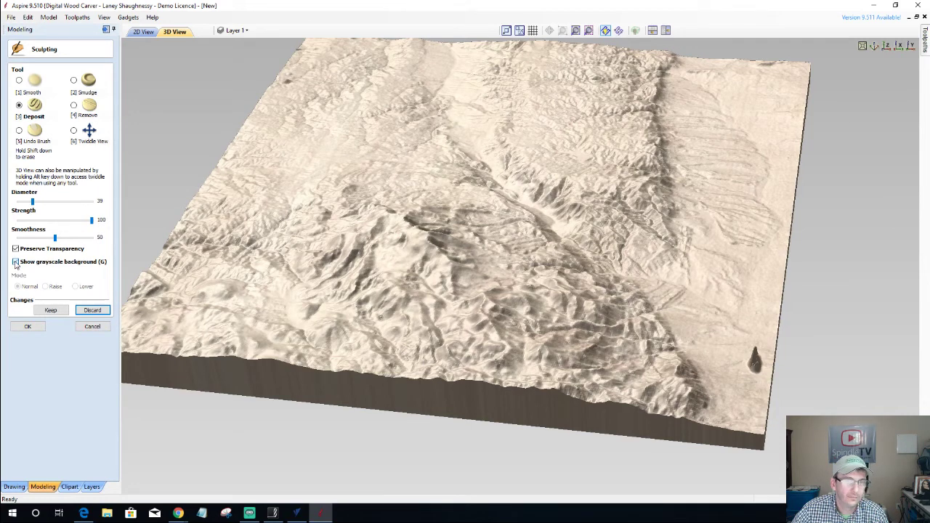
{"action": "left_click", "coordinate": [15, 261]}
{"action": "key", "text": "6"}
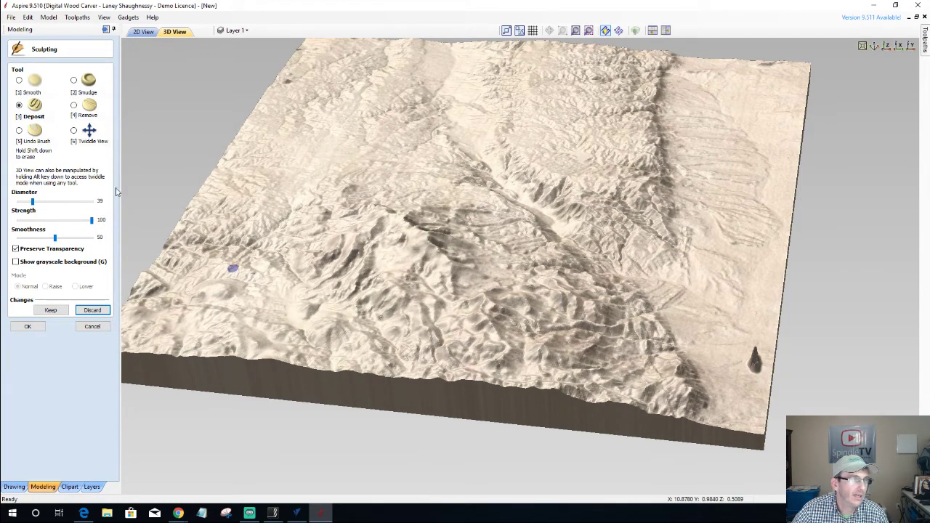
Rotate the terrain with Twiddle to inspect the new spike from several angles.
{"action": "left_click", "coordinate": [86, 135]}
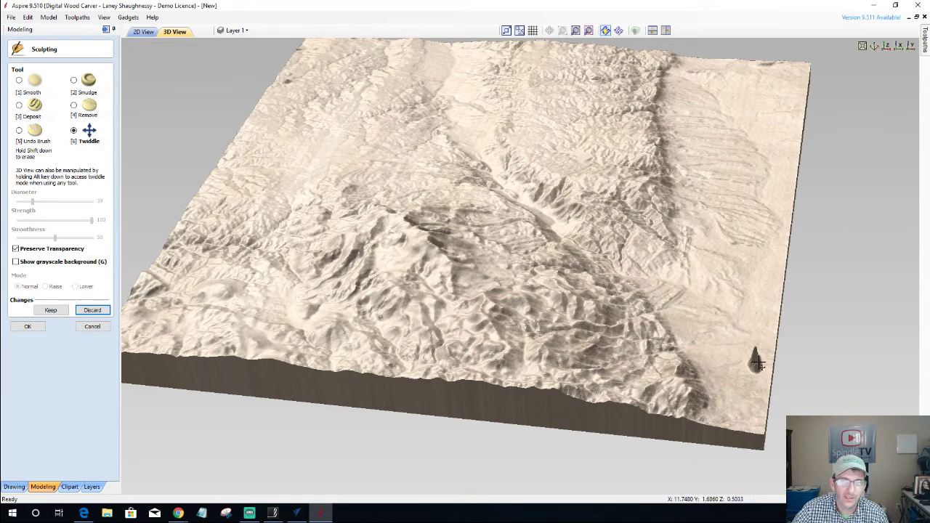
{"action": "left_click_drag", "start_coordinate": [734, 385], "coordinate": [554, 302]}
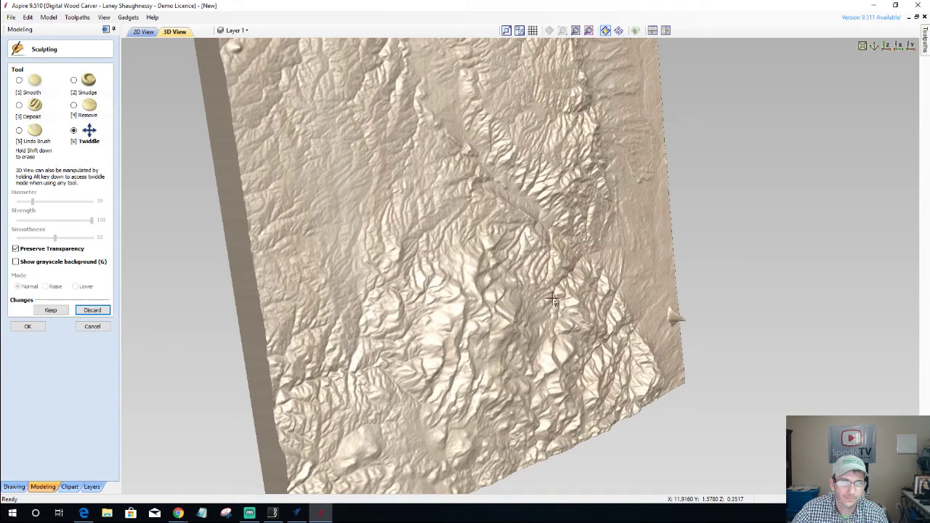
{"action": "left_click_drag", "start_coordinate": [554, 302], "coordinate": [728, 424]}
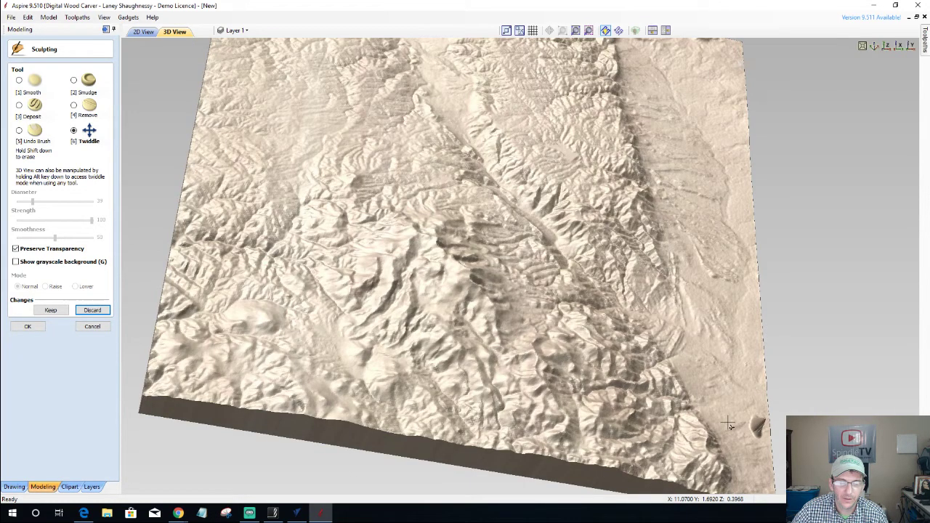
{"action": "left_click_drag", "start_coordinate": [729, 426], "coordinate": [634, 389]}
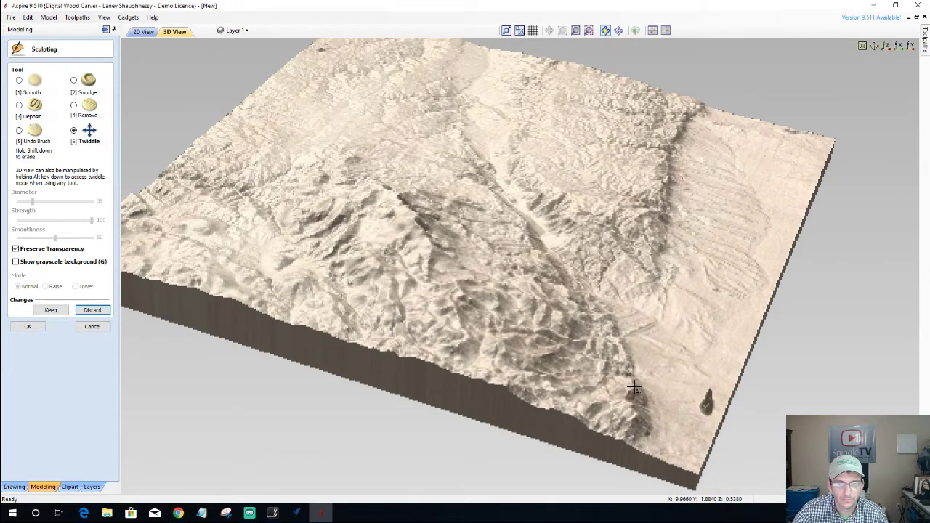
Flatten the spike into a low bump with the Smooth brush at diameter 79, then request a discard.
{"action": "left_click", "coordinate": [19, 81]}
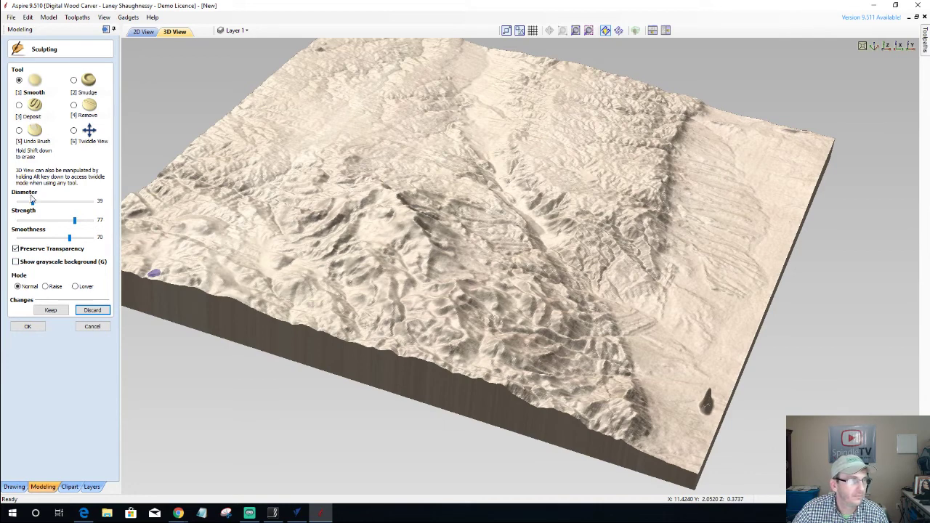
{"action": "left_click_drag", "start_coordinate": [32, 204], "coordinate": [48, 207]}
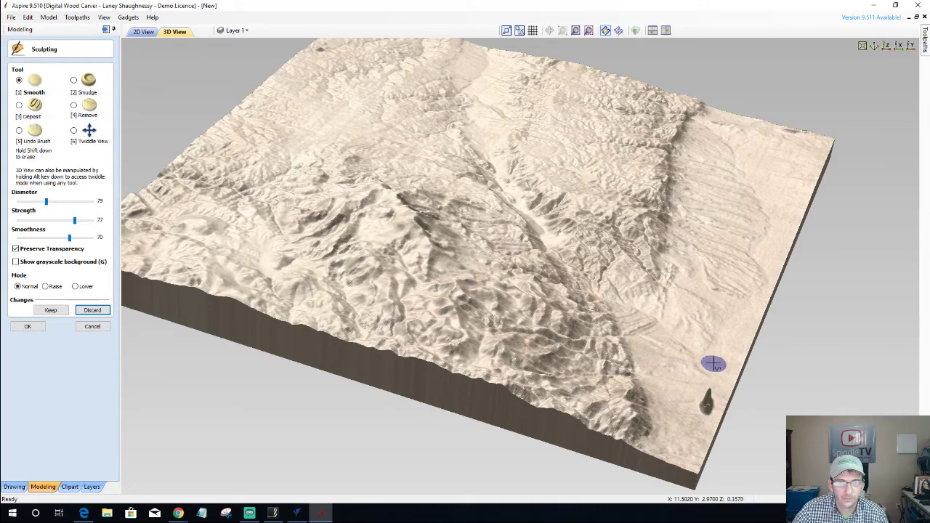
{"action": "mouse_move", "coordinate": [713, 364]}
{"action": "left_mouse_down"}
{"action": "mouse_move", "coordinate": [696, 432]}
{"action": "mouse_move", "coordinate": [706, 379]}
{"action": "mouse_move", "coordinate": [707, 402]}
{"action": "mouse_move", "coordinate": [684, 400]}
{"action": "mouse_move", "coordinate": [702, 393]}
{"action": "mouse_move", "coordinate": [704, 406]}
{"action": "mouse_move", "coordinate": [714, 382]}
{"action": "left_mouse_up"}
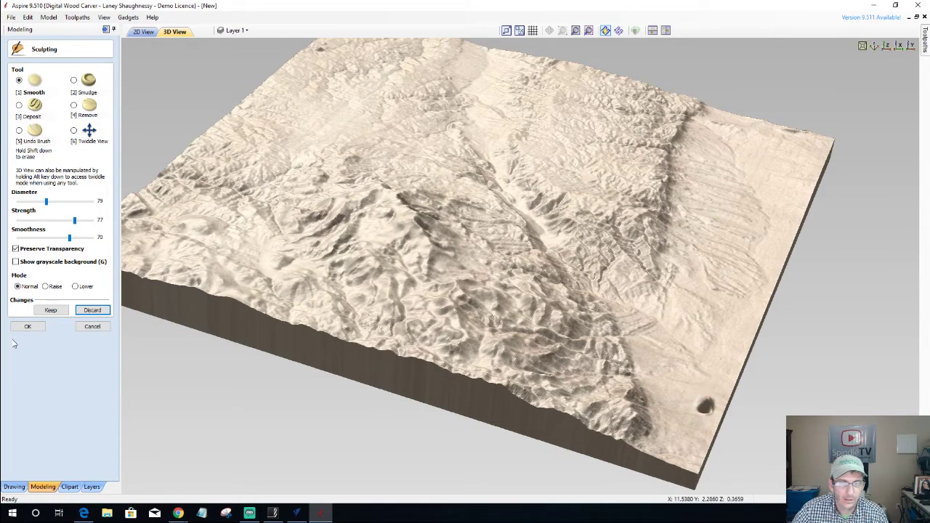
{"action": "left_click", "coordinate": [93, 311]}
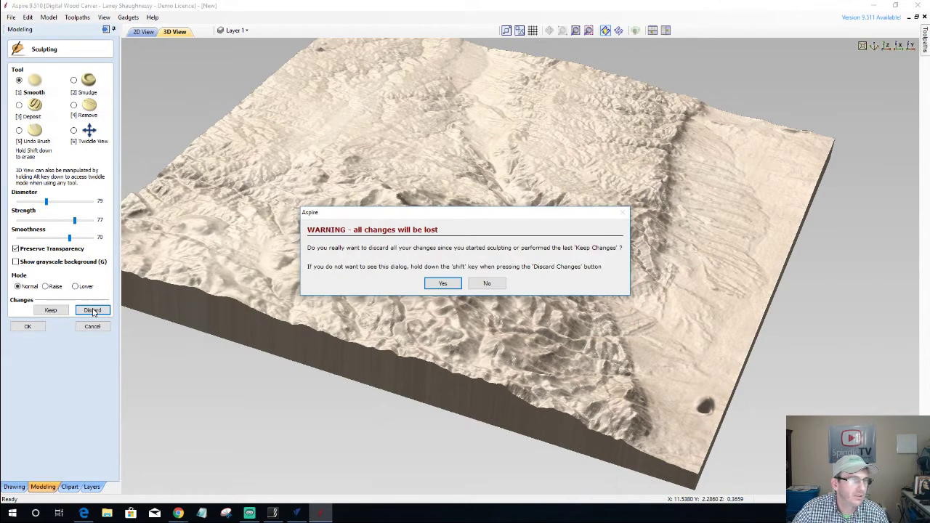
Discard the earlier sculpting and switch to the Deposit brush at diameter 9.
{"action": "left_click", "coordinate": [438, 284]}
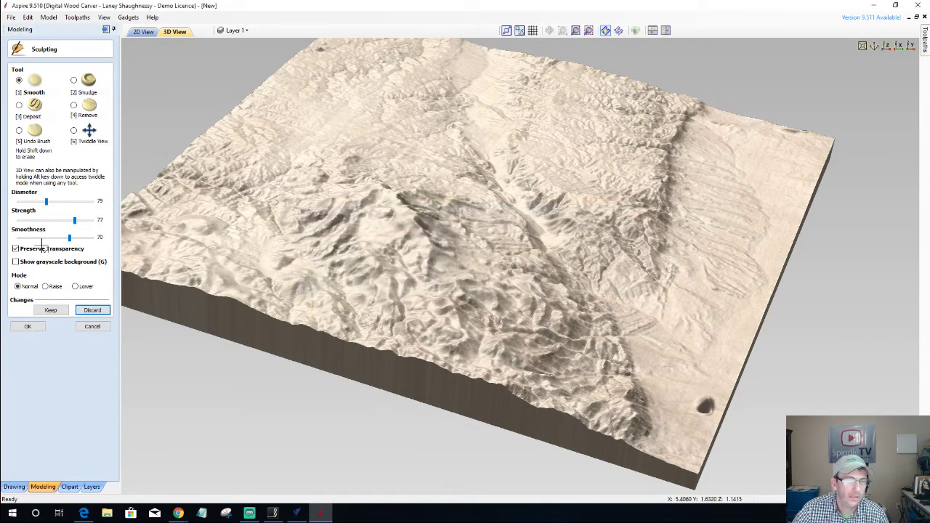
{"action": "left_click", "coordinate": [19, 106]}
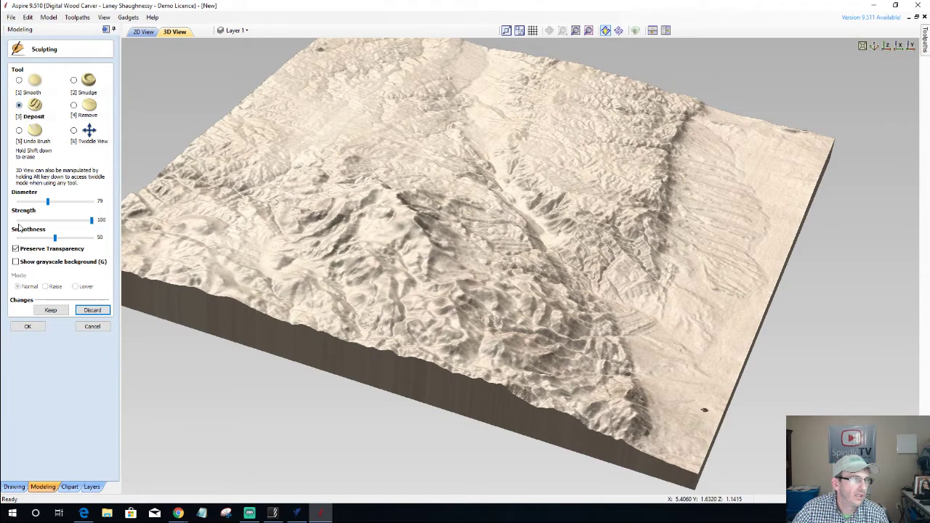
{"action": "left_click_drag", "start_coordinate": [37, 204], "coordinate": [21, 204]}
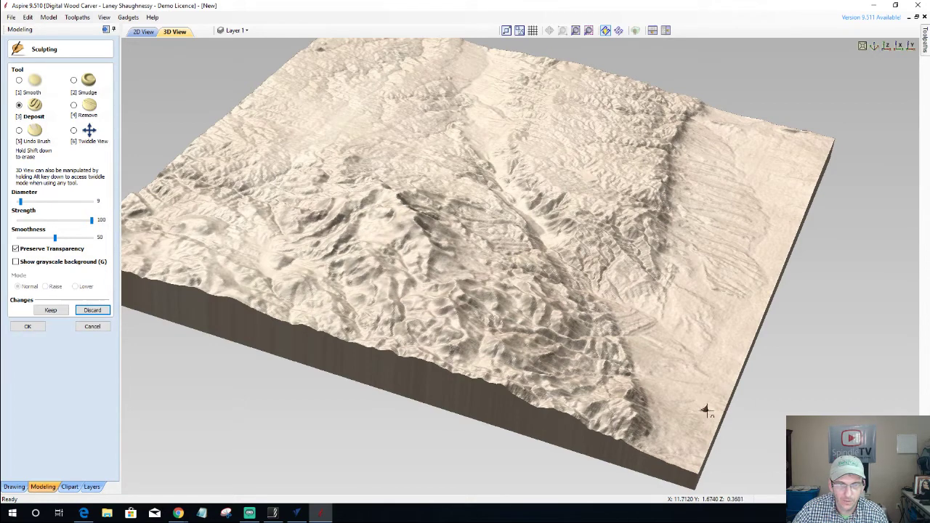
{"action": "scroll", "coordinate": [706, 410], "scroll_direction": "up", "scroll_amount": 6, "text": "ctrl"}
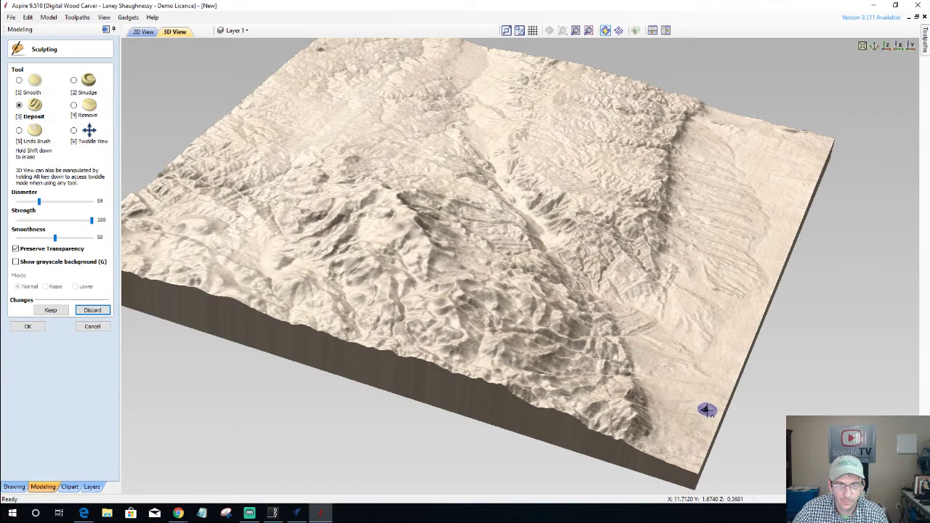
{"action": "scroll", "coordinate": [706, 410], "scroll_direction": "down", "scroll_amount": 3, "text": "ctrl"}
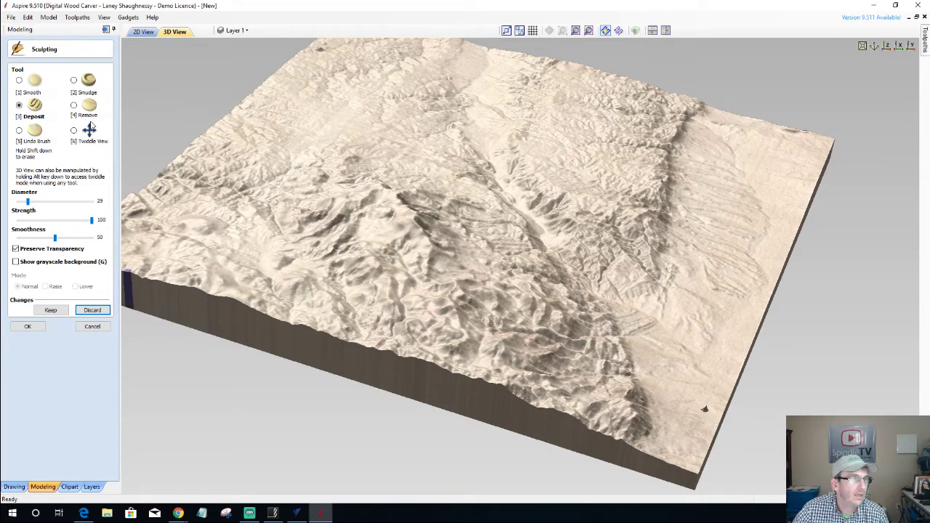
Set smoothness 36 and deposit strength 67, paint a lower-right bump, pick Remove, then request a discard.
{"action": "left_click", "coordinate": [73, 81]}
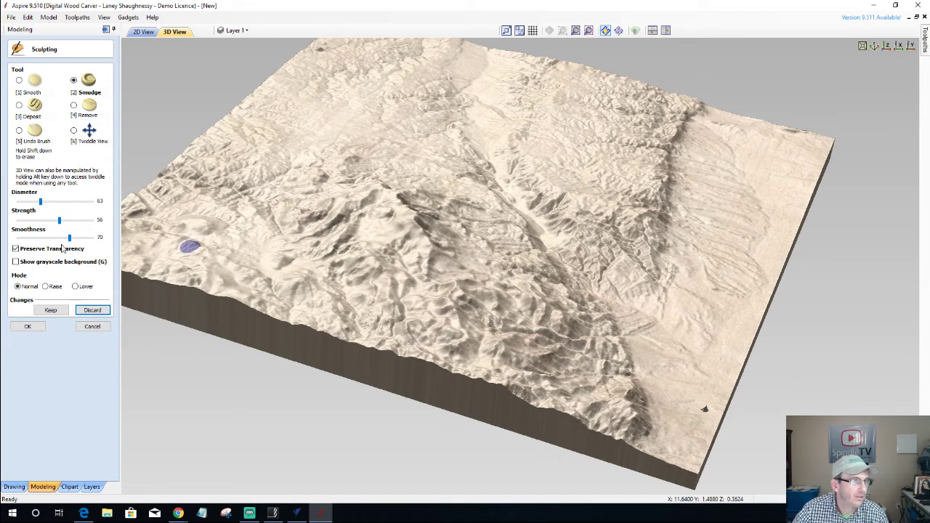
{"action": "left_click_drag", "start_coordinate": [71, 241], "coordinate": [45, 241]}
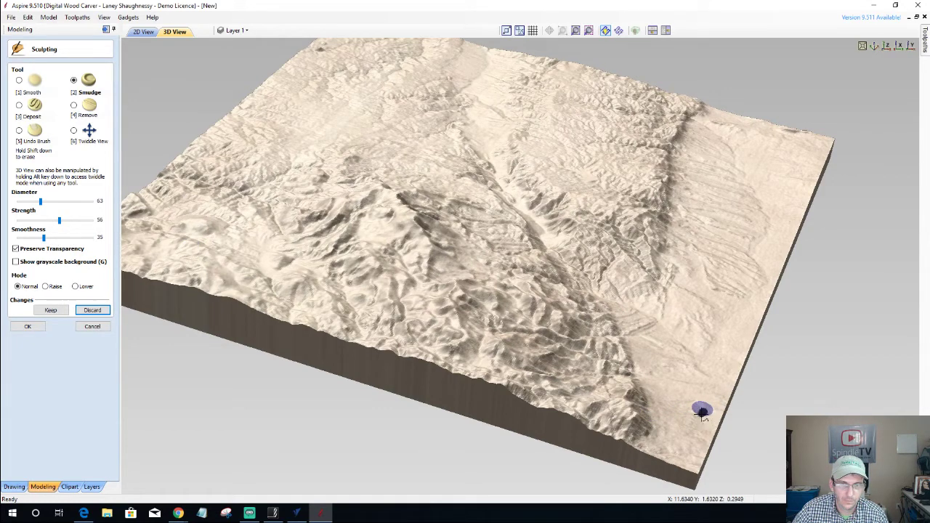
{"action": "key", "text": "3"}
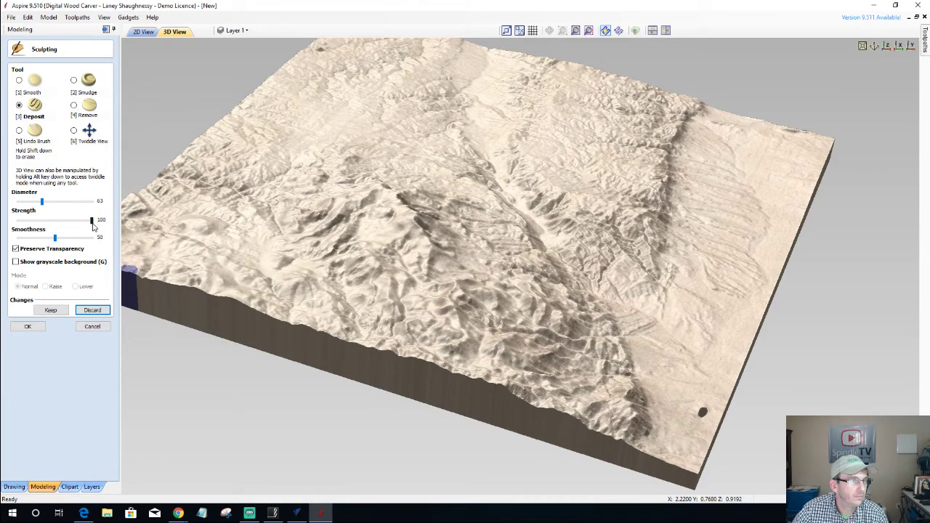
{"action": "left_click_drag", "start_coordinate": [91, 226], "coordinate": [68, 229]}
{"action": "scroll", "coordinate": [700, 414], "scroll_direction": "down", "scroll_amount": 3, "text": "ctrl"}
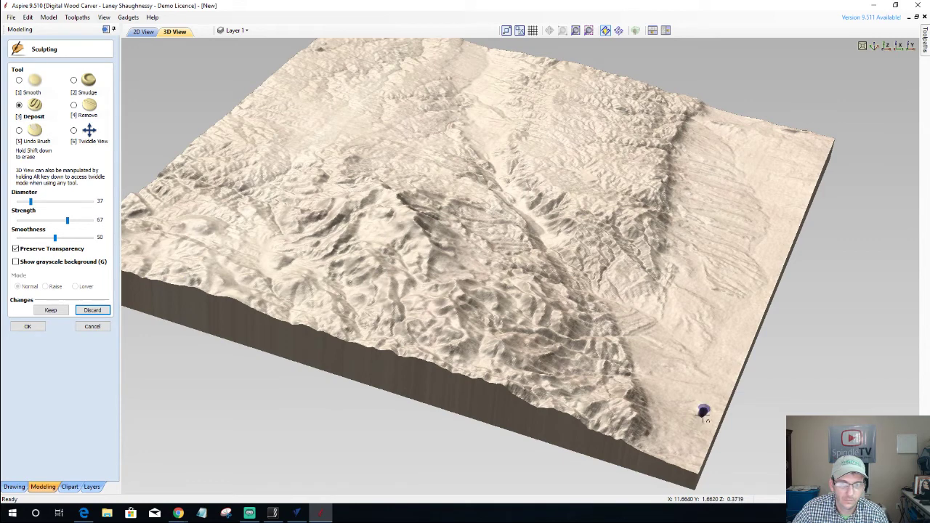
{"action": "left_click_drag", "start_coordinate": [702, 413], "coordinate": [703, 416]}
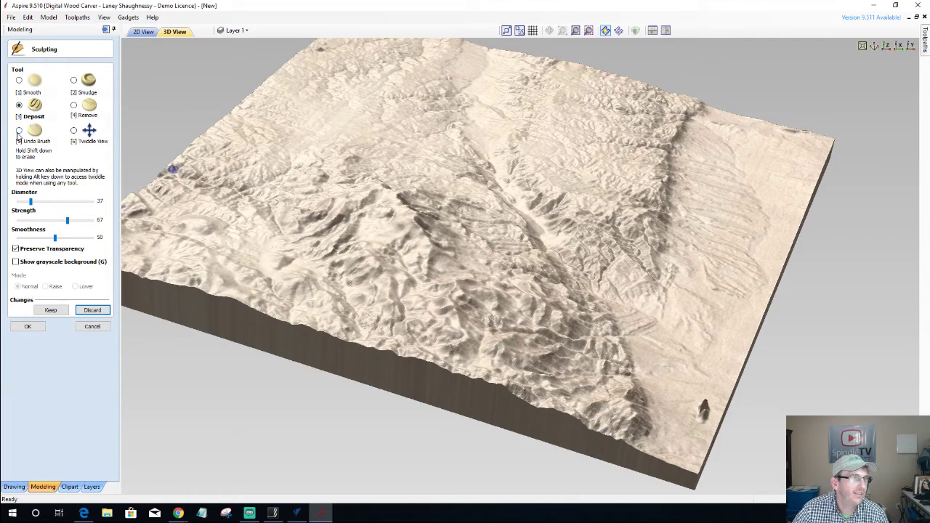
{"action": "left_click", "coordinate": [74, 105]}
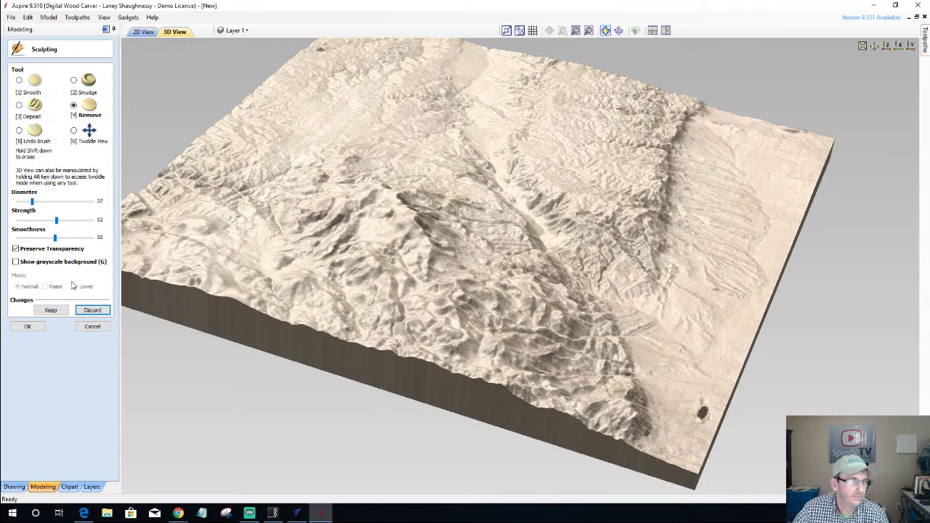
{"action": "left_click", "coordinate": [92, 310]}
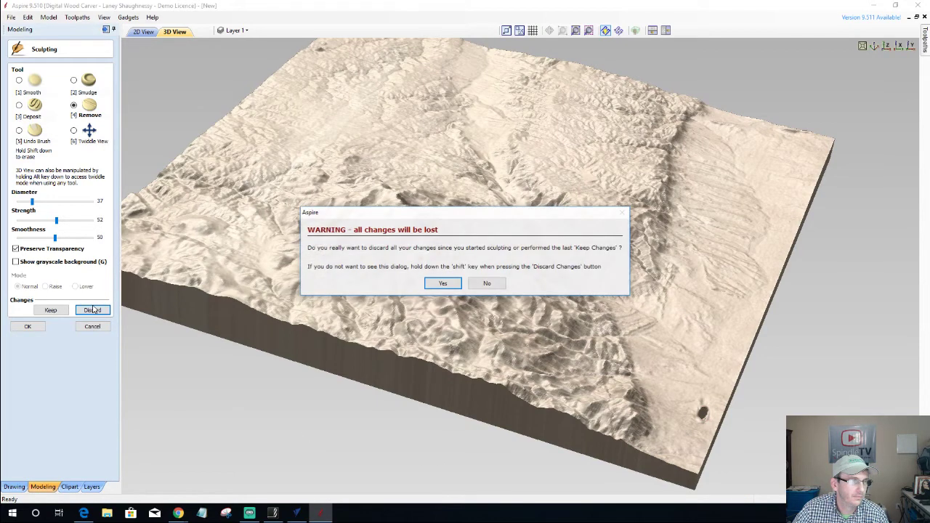
Confirm the discard and carve notches along the terrain's front edge with the Remove brush.
{"action": "left_click", "coordinate": [443, 284]}
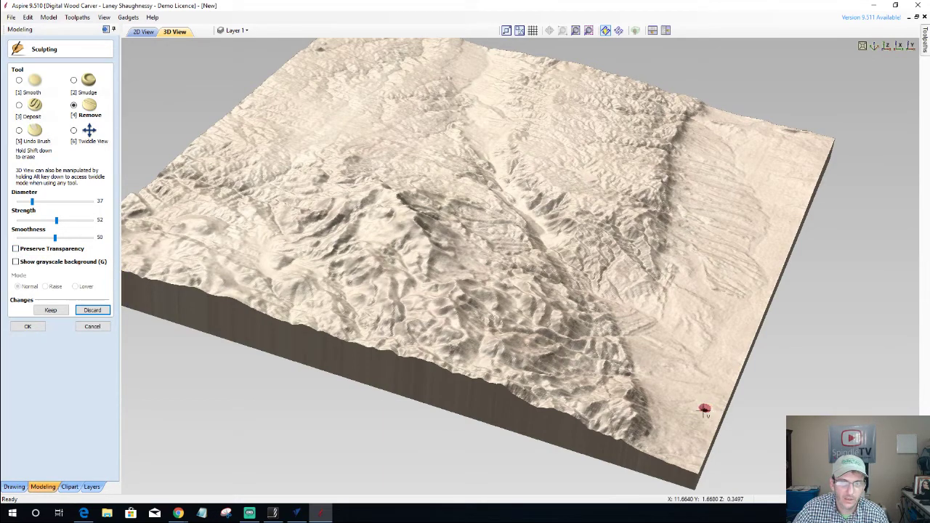
{"action": "mouse_move", "coordinate": [705, 413]}
{"action": "left_mouse_down"}
{"action": "mouse_move", "coordinate": [536, 432]}
{"action": "mouse_move", "coordinate": [647, 415]}
{"action": "left_mouse_up"}
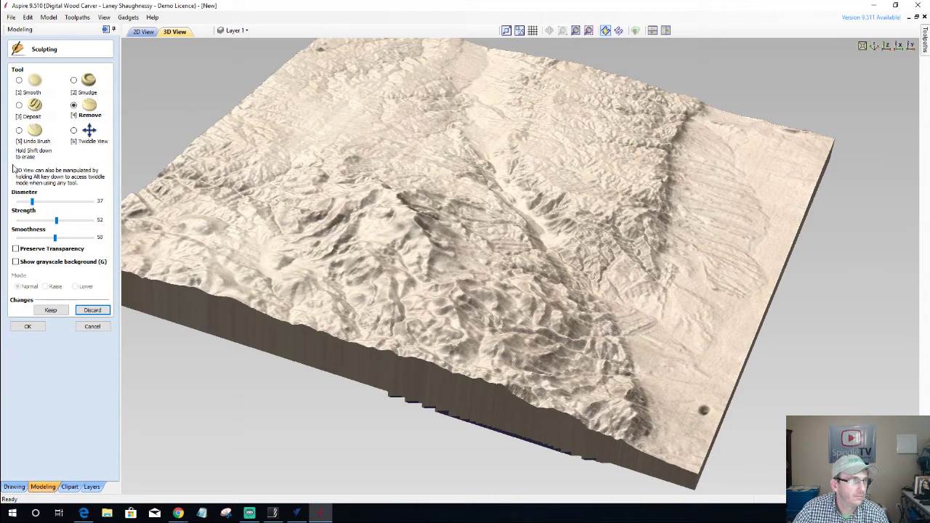
{"action": "left_click", "coordinate": [19, 105]}
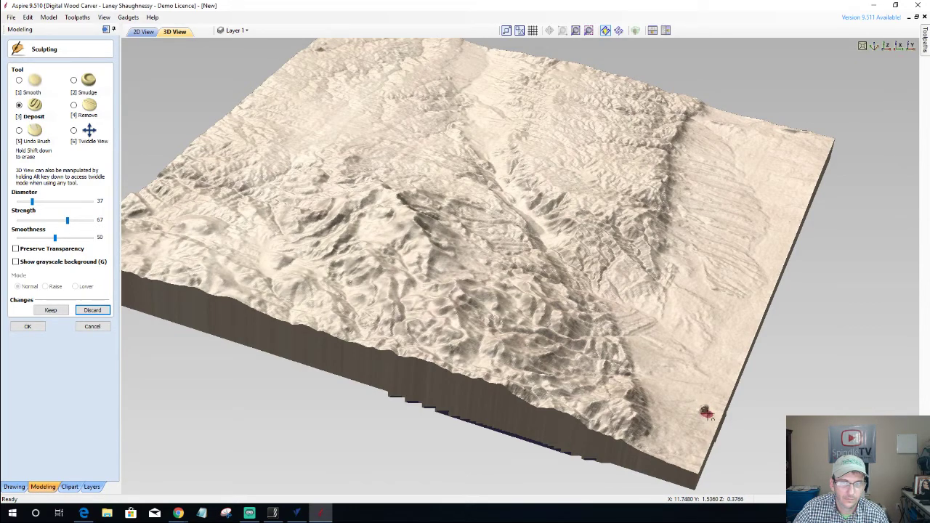
{"action": "left_click", "coordinate": [74, 81]}
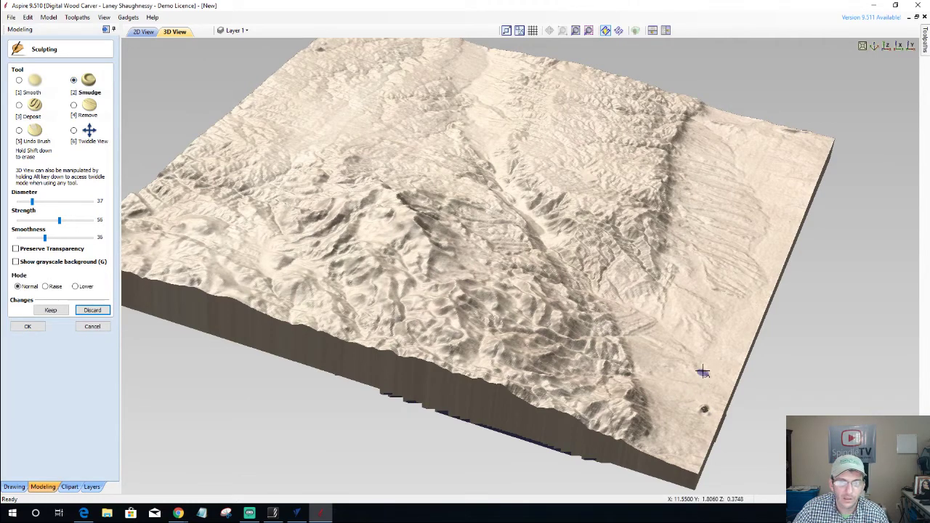
Smudge the lower-right bump, then smooth that corner with the Smooth brush.
{"action": "mouse_move", "coordinate": [703, 372]}
{"action": "left_mouse_down"}
{"action": "mouse_move", "coordinate": [704, 420]}
{"action": "mouse_move", "coordinate": [710, 376]}
{"action": "mouse_move", "coordinate": [708, 395]}
{"action": "mouse_move", "coordinate": [706, 426]}
{"action": "left_mouse_up"}
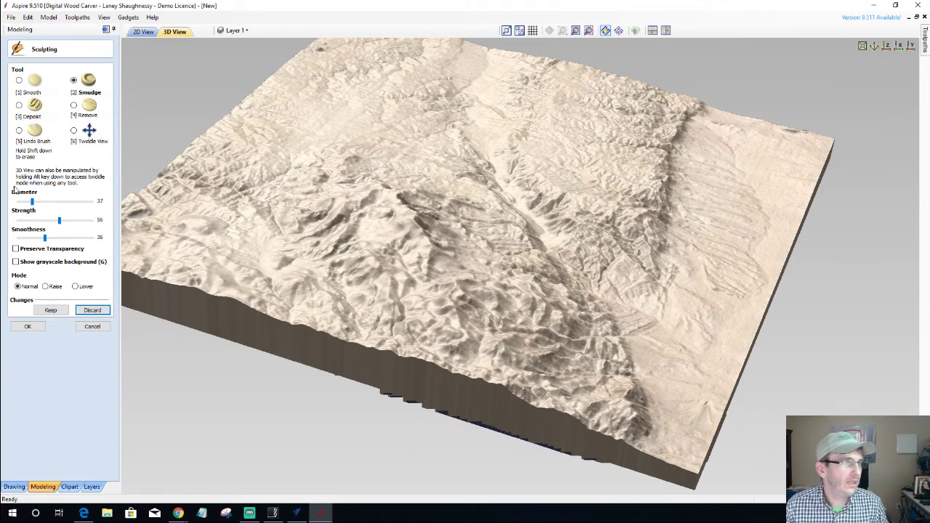
{"action": "left_click", "coordinate": [23, 110]}
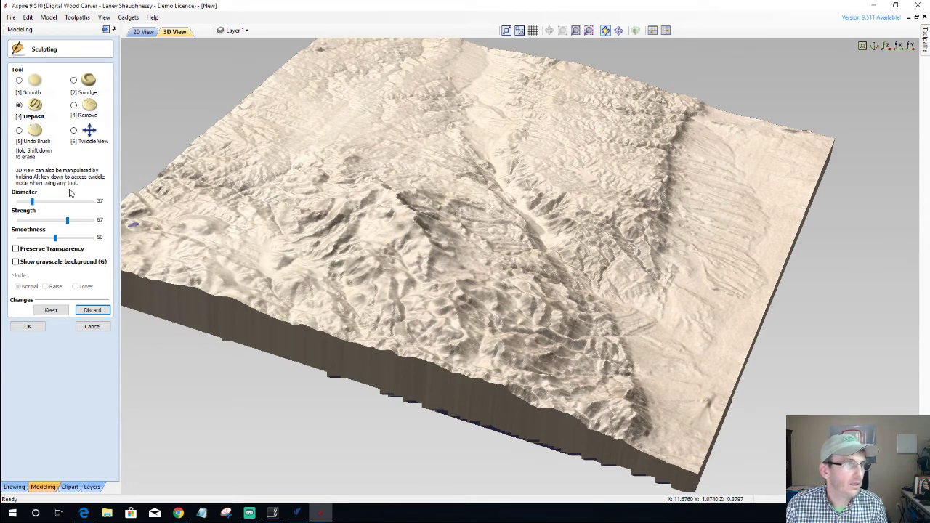
{"action": "left_click", "coordinate": [19, 80]}
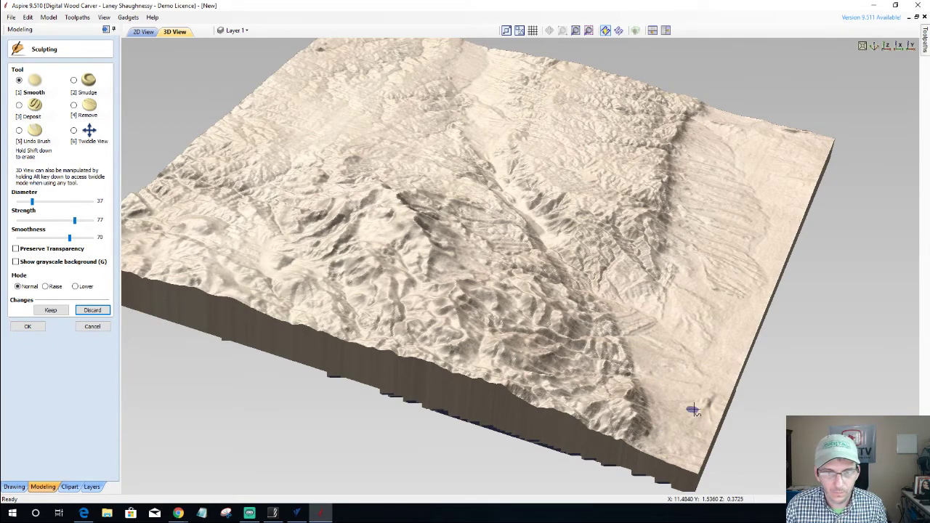
{"action": "mouse_move", "coordinate": [693, 410]}
{"action": "left_mouse_down"}
{"action": "mouse_move", "coordinate": [718, 393]}
{"action": "mouse_move", "coordinate": [713, 405]}
{"action": "mouse_move", "coordinate": [700, 402]}
{"action": "mouse_move", "coordinate": [712, 404]}
{"action": "mouse_move", "coordinate": [705, 415]}
{"action": "mouse_move", "coordinate": [705, 404]}
{"action": "mouse_move", "coordinate": [696, 406]}
{"action": "mouse_move", "coordinate": [710, 393]}
{"action": "mouse_move", "coordinate": [683, 406]}
{"action": "left_mouse_up"}
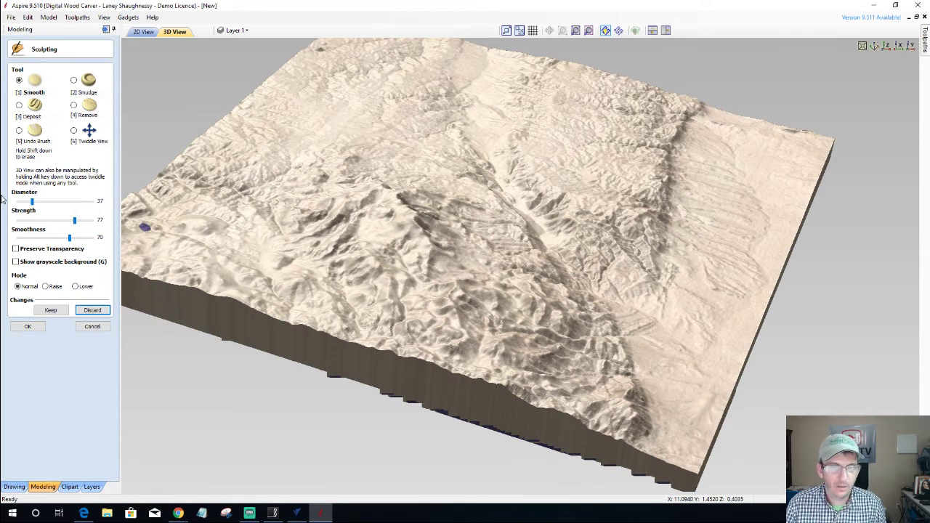
Keep the sculpting changes and close the Sculpting tools.
{"action": "left_click", "coordinate": [46, 311]}
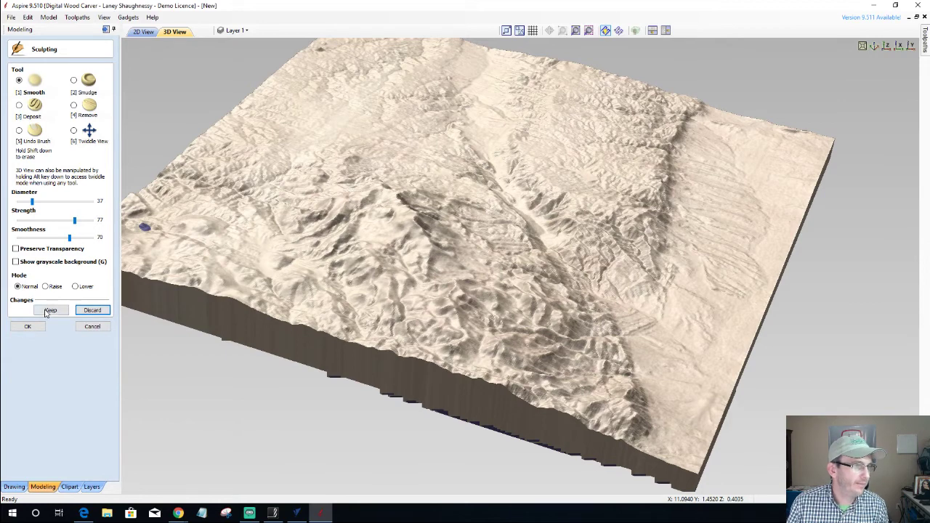
{"action": "left_click", "coordinate": [51, 311]}
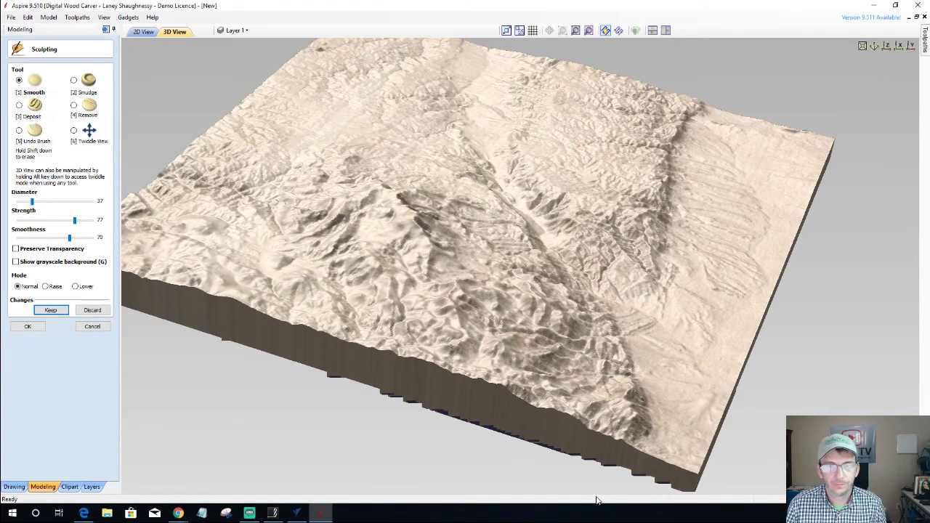
{"action": "left_click", "coordinate": [29, 327]}
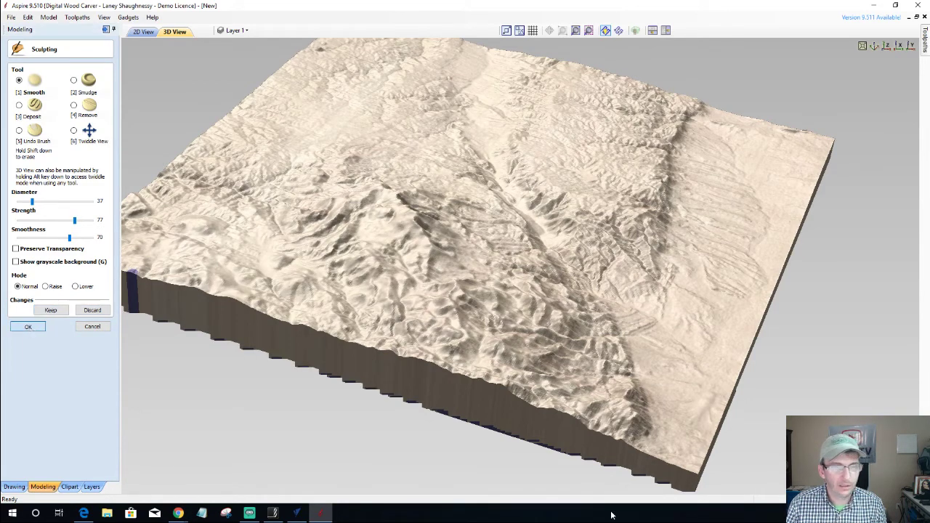
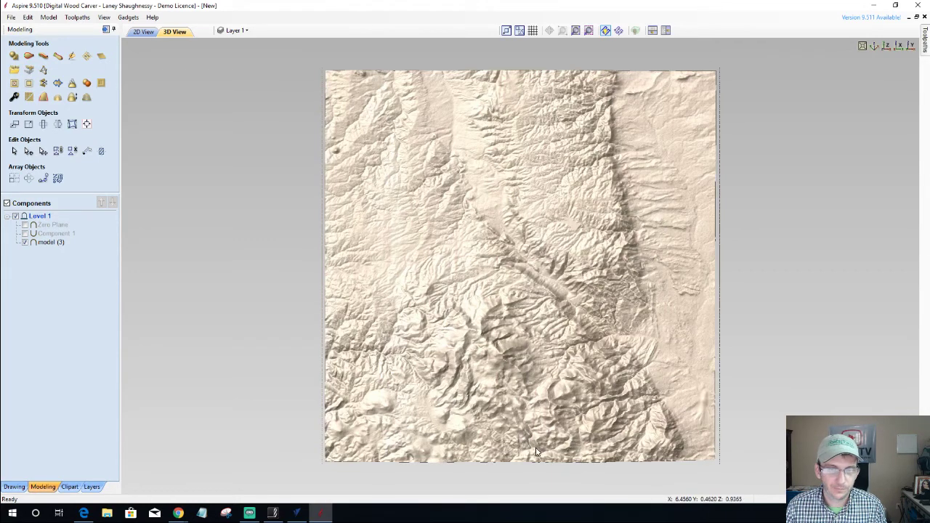
Orbit and zoom the terrain view to look down on its top-left edge.
{"action": "left_click_drag", "start_coordinate": [540, 464], "coordinate": [280, 360]}
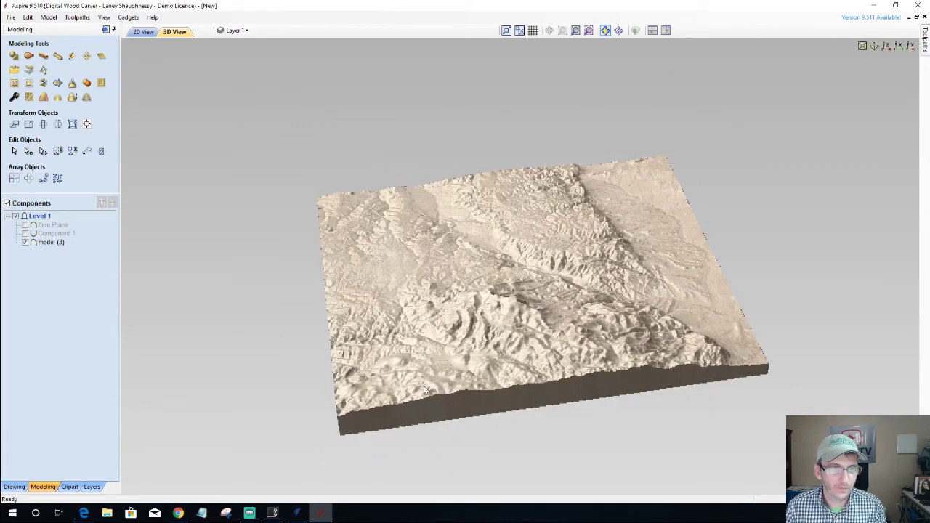
{"action": "left_click_drag", "start_coordinate": [426, 390], "coordinate": [483, 380]}
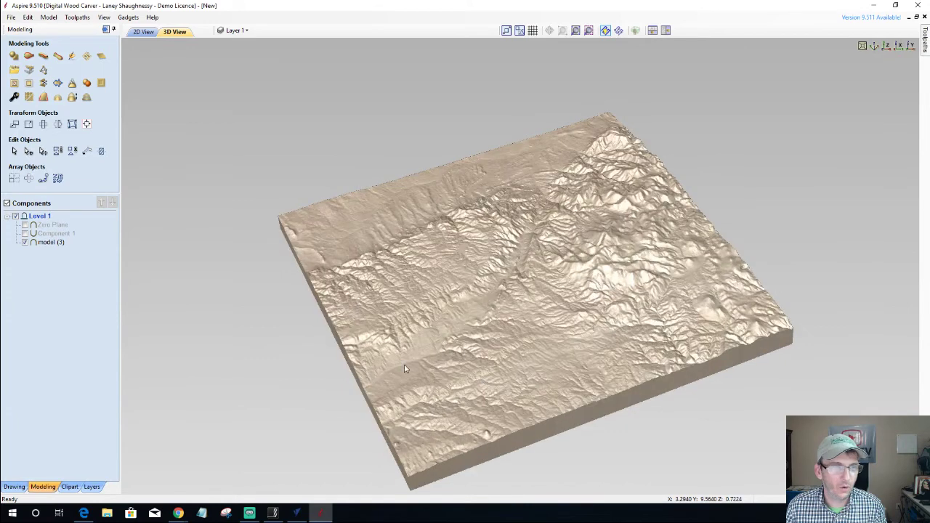
{"action": "left_click_drag", "start_coordinate": [405, 369], "coordinate": [342, 360]}
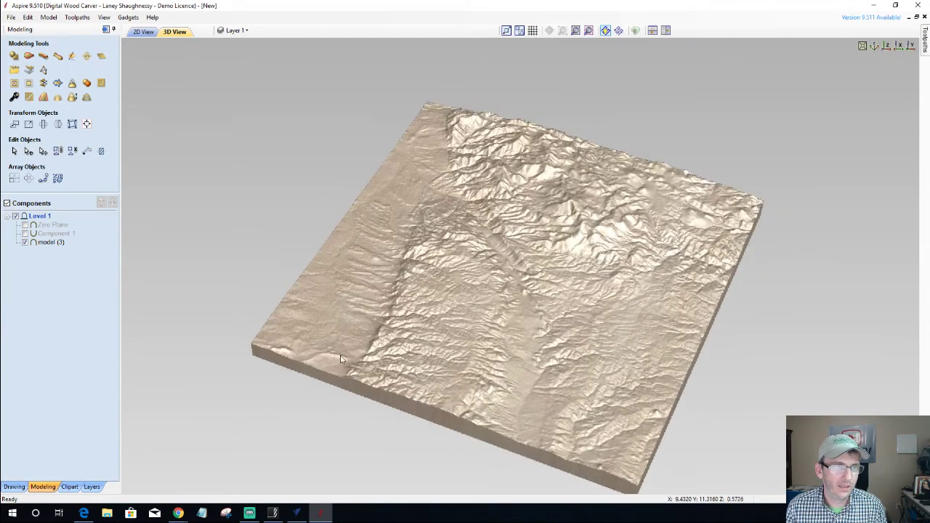
{"action": "left_click_drag", "start_coordinate": [401, 360], "coordinate": [373, 144]}
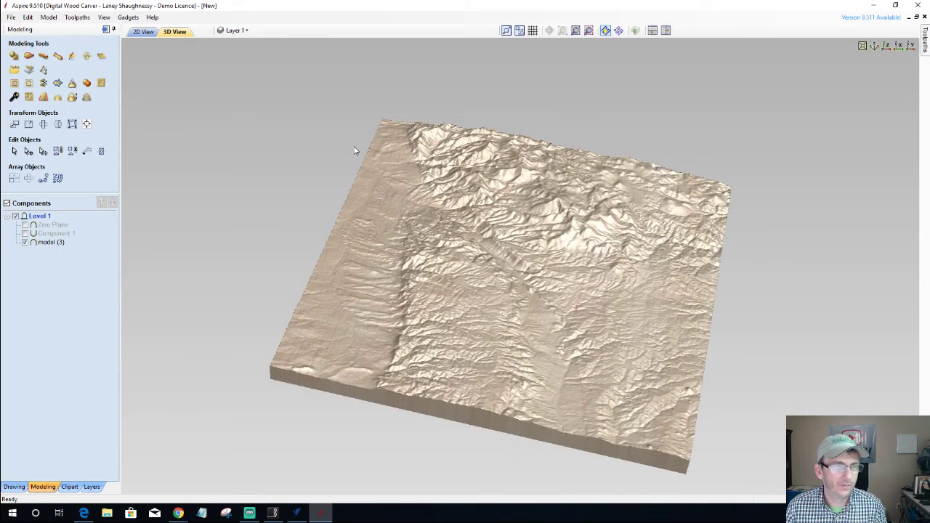
{"action": "scroll", "coordinate": [355, 151], "scroll_direction": "up", "scroll_amount": 2}
{"action": "left_click_drag", "start_coordinate": [355, 151], "coordinate": [328, 144]}
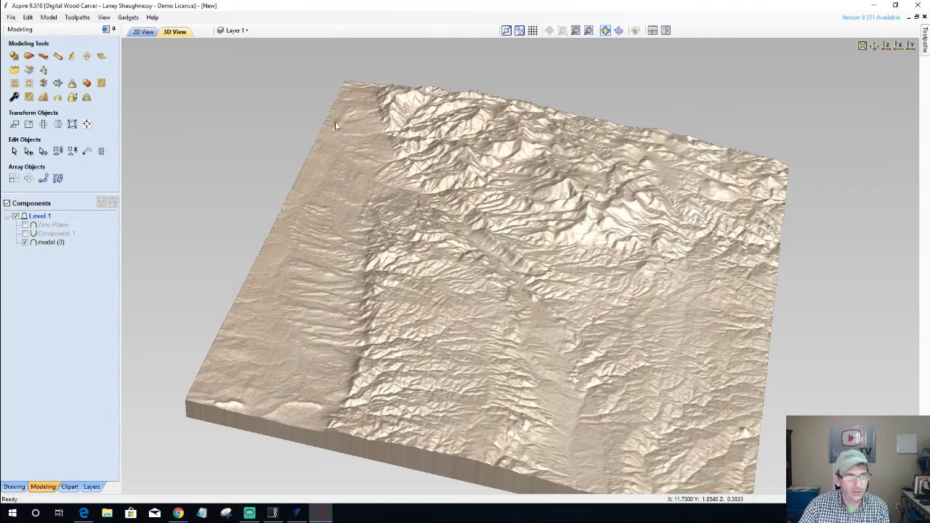
{"action": "scroll", "coordinate": [347, 139], "scroll_direction": "up", "scroll_amount": 4}
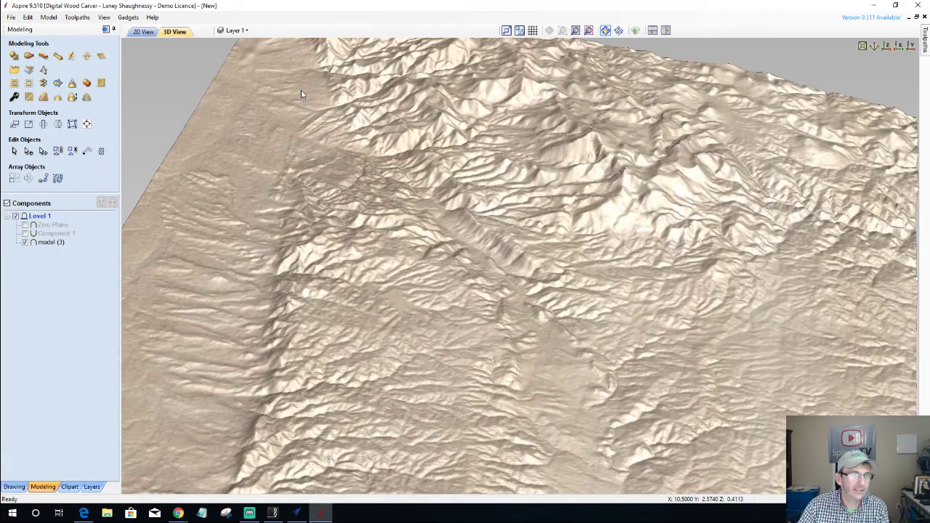
{"action": "scroll", "coordinate": [297, 87], "scroll_direction": "down", "scroll_amount": 5}
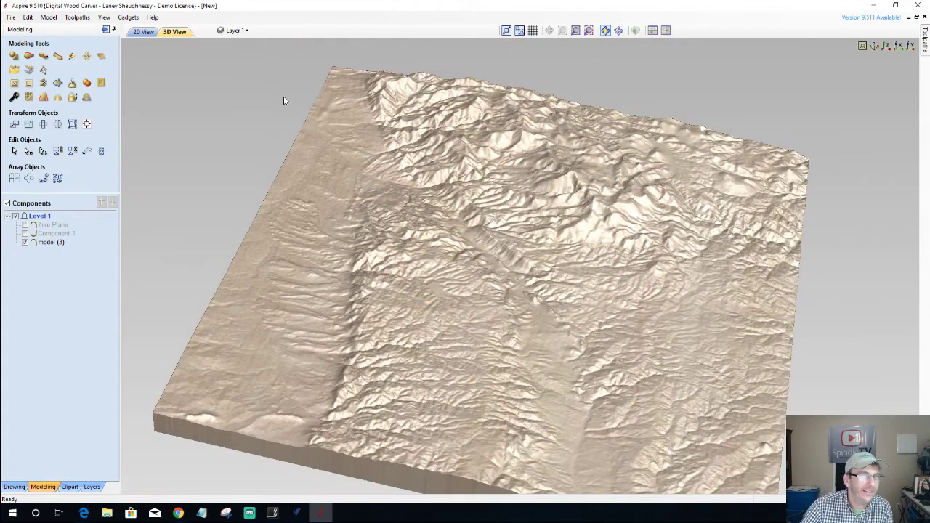
{"action": "scroll", "coordinate": [336, 111], "scroll_direction": "up", "scroll_amount": 2}
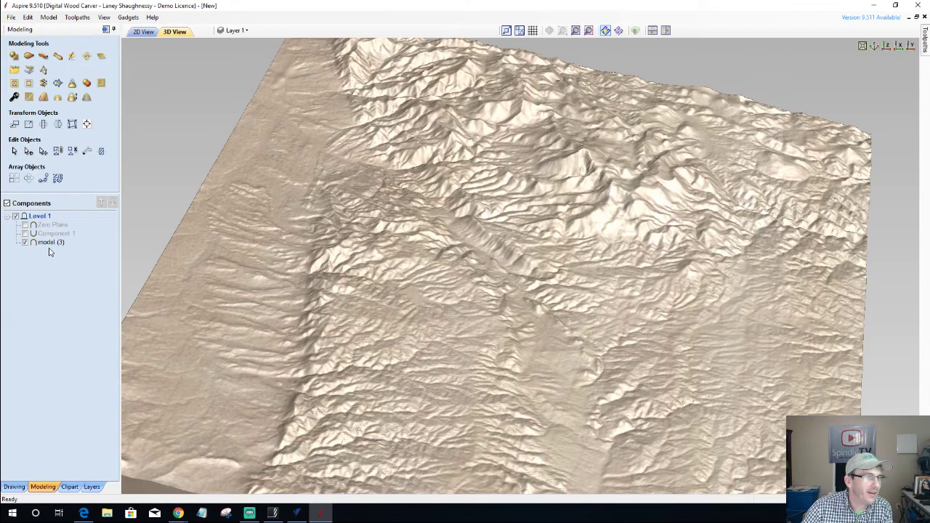
Select the terrain, smooth its top-left edge with a 103-diameter brush, and keep it.
{"action": "key", "text": "ctrl+a"}
{"action": "left_click", "coordinate": [71, 57]}
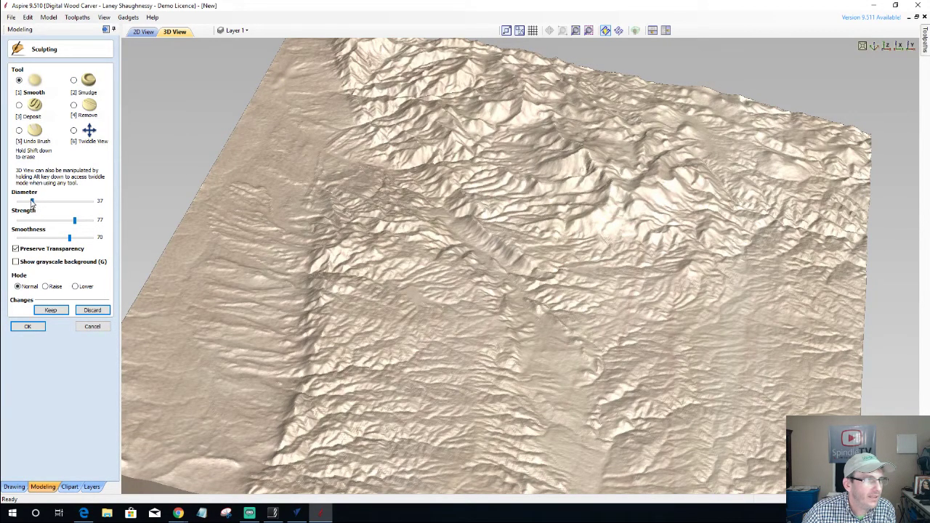
{"action": "left_click_drag", "start_coordinate": [33, 202], "coordinate": [57, 204]}
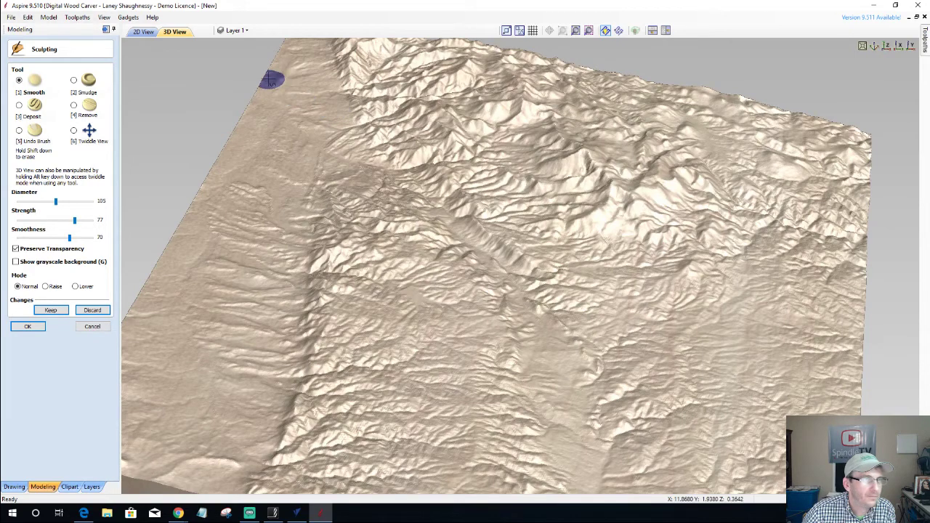
{"action": "mouse_move", "coordinate": [273, 82]}
{"action": "left_mouse_down"}
{"action": "mouse_move", "coordinate": [281, 70]}
{"action": "mouse_move", "coordinate": [281, 87]}
{"action": "mouse_move", "coordinate": [288, 72]}
{"action": "mouse_move", "coordinate": [276, 83]}
{"action": "mouse_move", "coordinate": [283, 88]}
{"action": "left_mouse_up"}
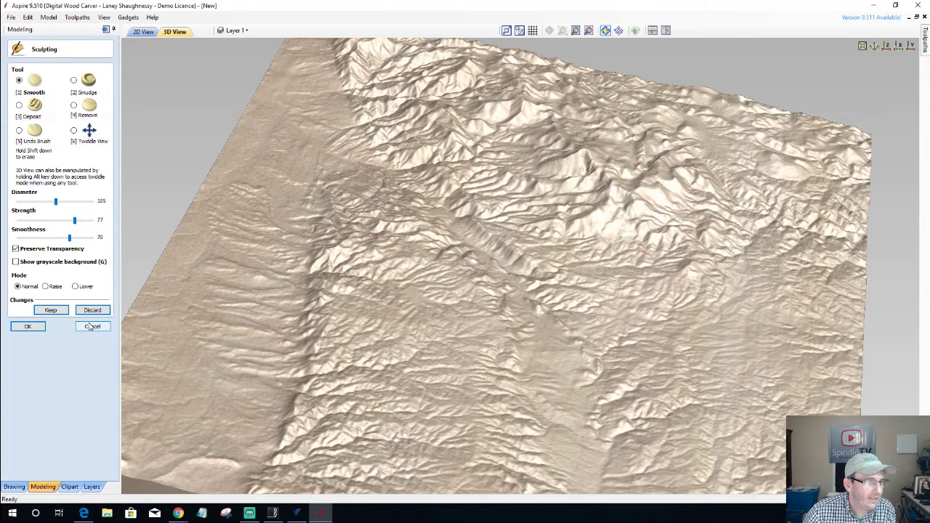
{"action": "left_click", "coordinate": [50, 310]}
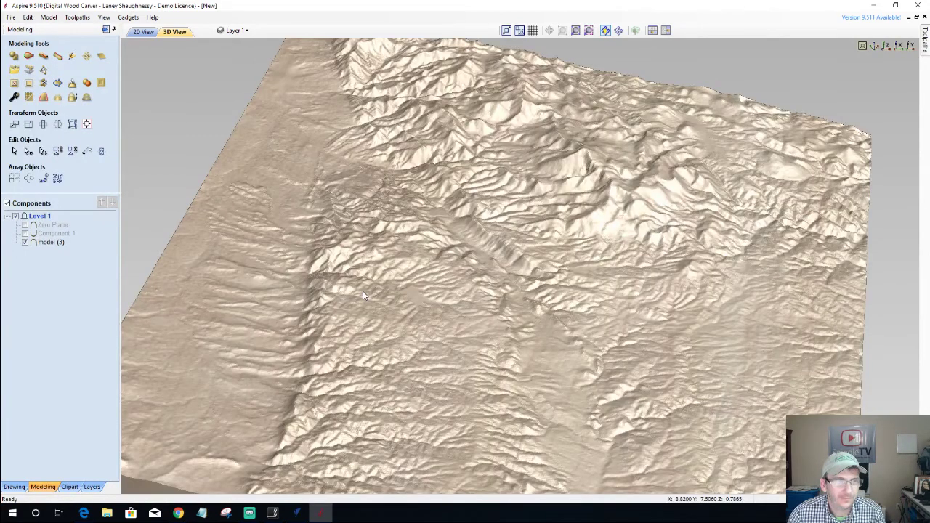
{"action": "scroll", "coordinate": [363, 295], "scroll_direction": "down", "scroll_amount": 5}
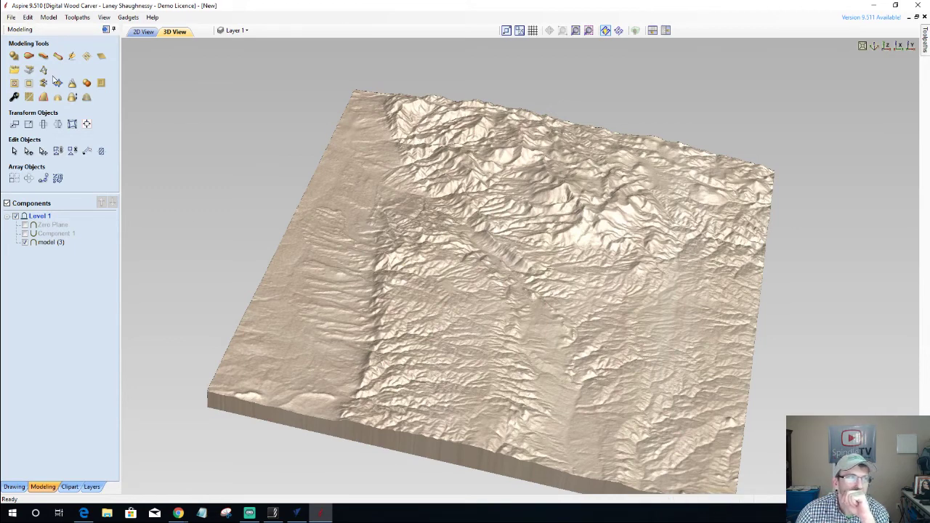
{"action": "left_click_drag", "start_coordinate": [409, 383], "coordinate": [476, 414]}
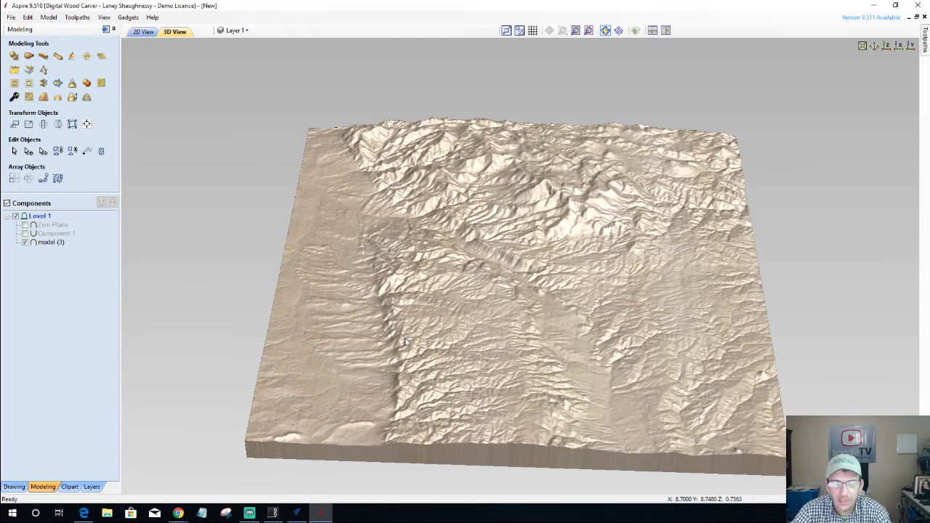
{"action": "left_click", "coordinate": [56, 18]}
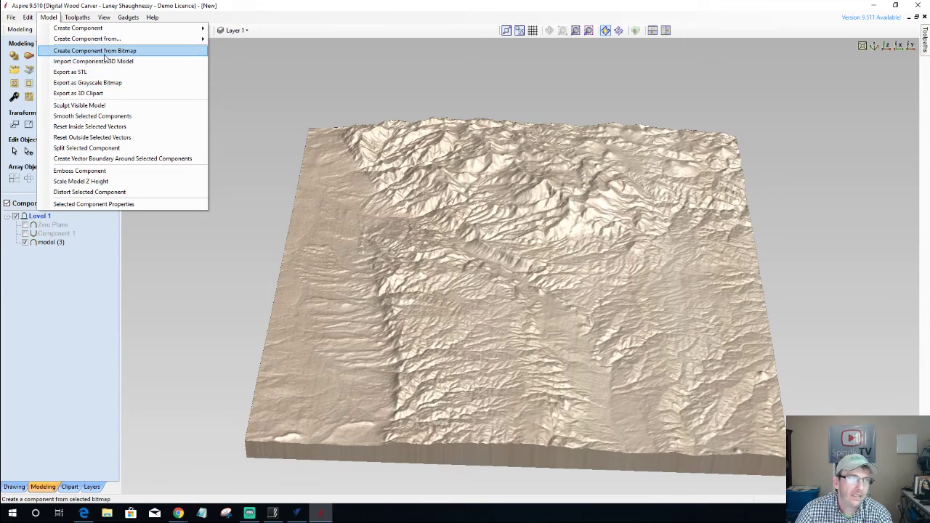
{"action": "mouse_move", "coordinate": [107, 41]}
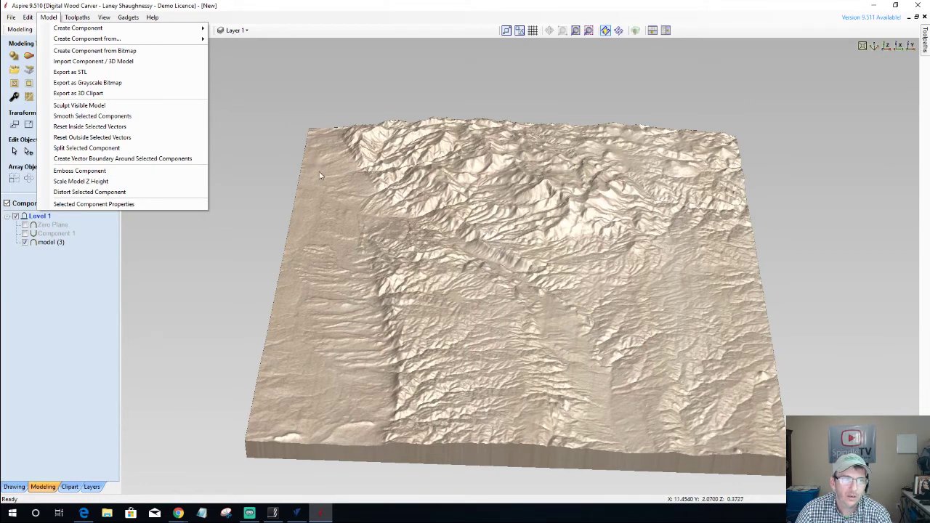
{"action": "left_click", "coordinate": [296, 244]}
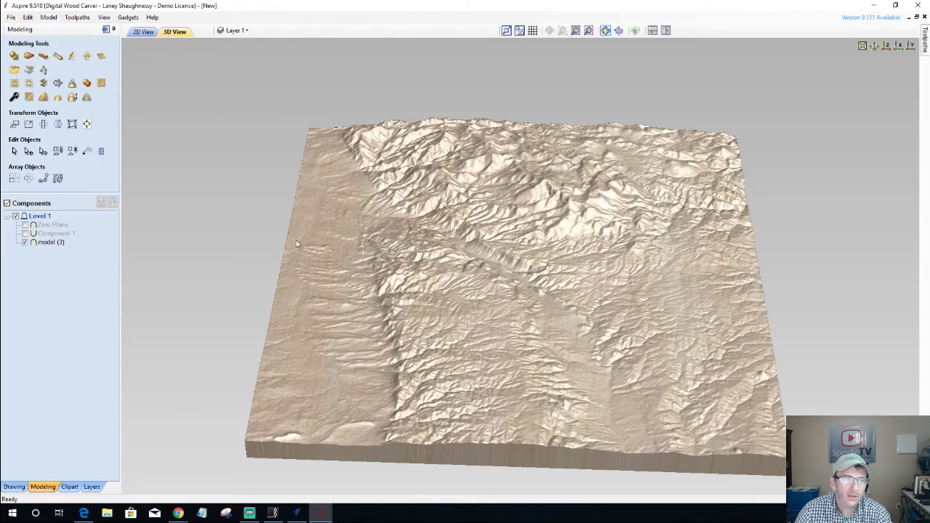
{"action": "left_click_drag", "start_coordinate": [343, 155], "coordinate": [306, 181]}
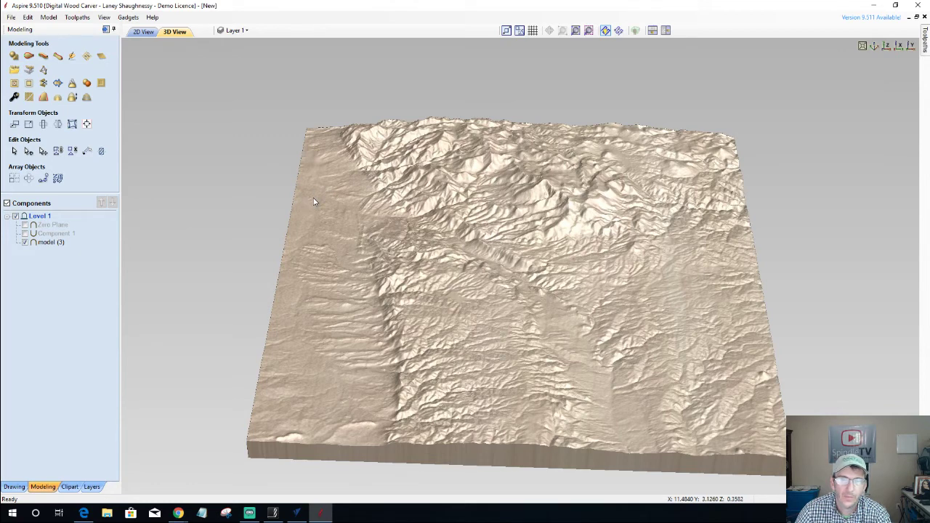
{"action": "scroll", "coordinate": [314, 201], "scroll_direction": "down", "scroll_amount": 2}
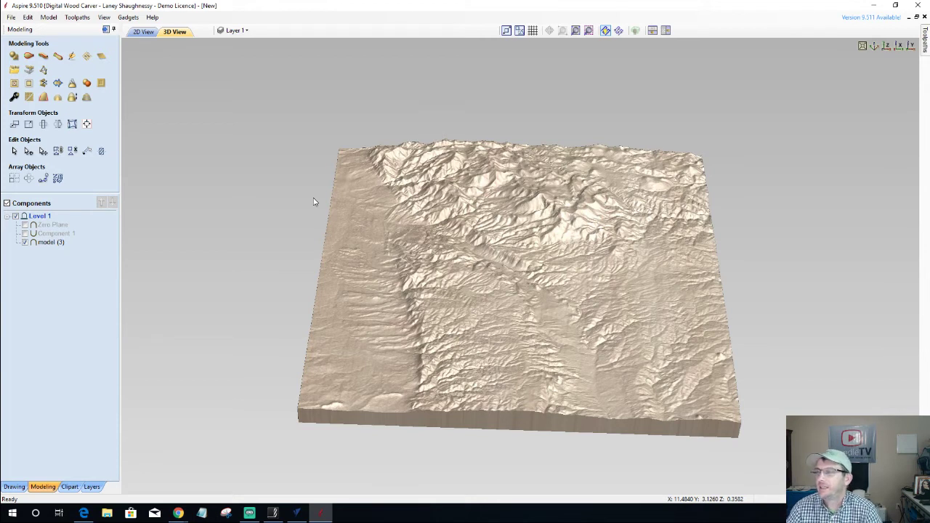
Start a new Notepad window and set its font to Consolas Bold at size 20.
{"action": "right_click", "coordinate": [204, 514]}
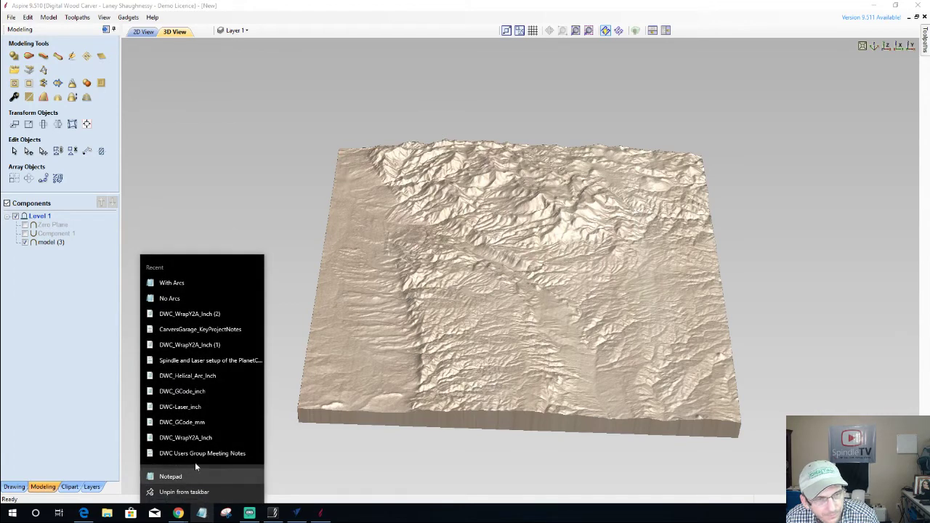
{"action": "left_click", "coordinate": [303, 329]}
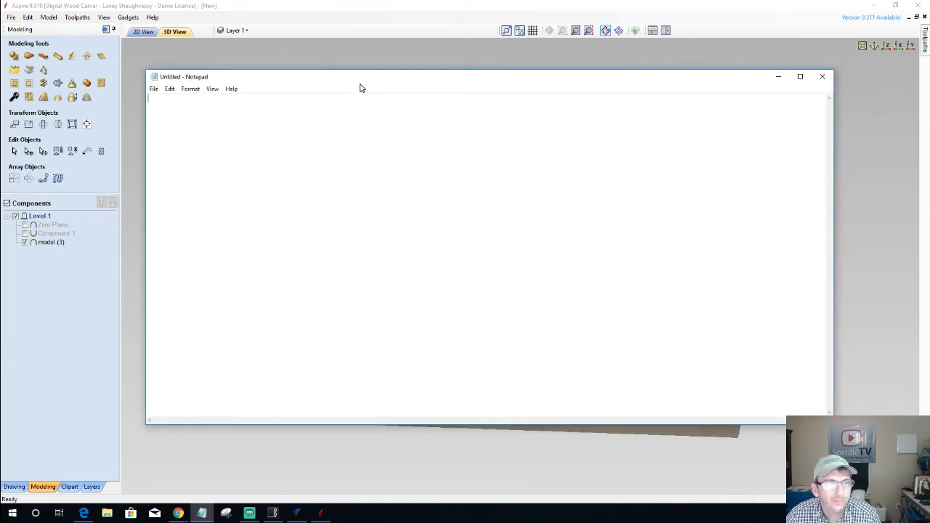
{"action": "left_click", "coordinate": [190, 89]}
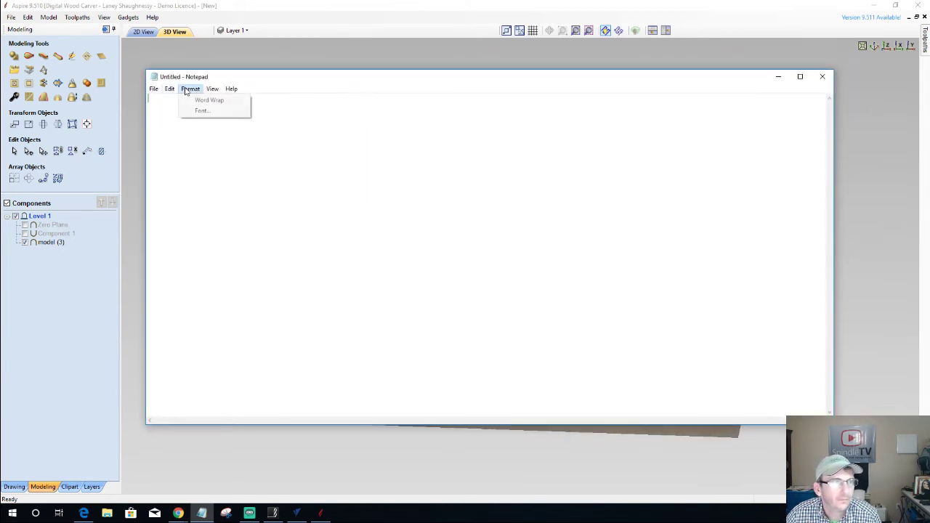
{"action": "left_click", "coordinate": [200, 109]}
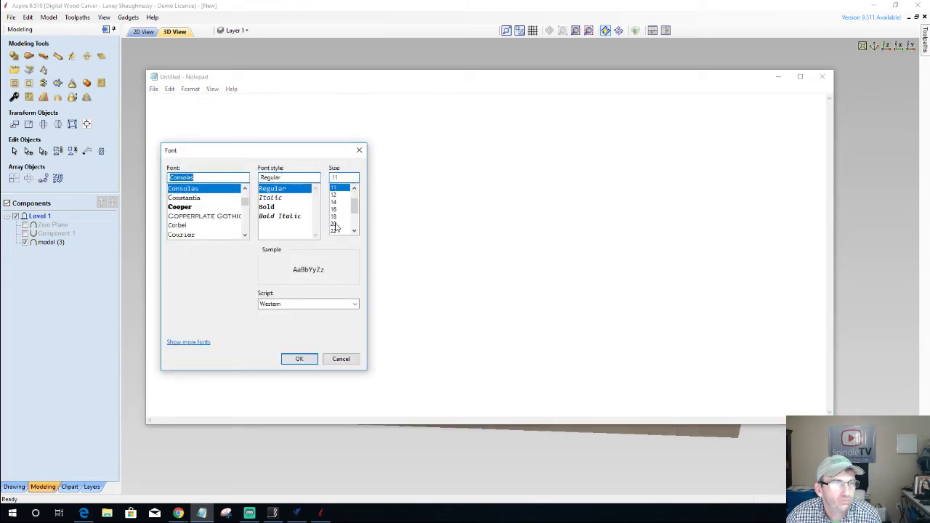
{"action": "left_click", "coordinate": [335, 224]}
{"action": "left_click", "coordinate": [267, 208]}
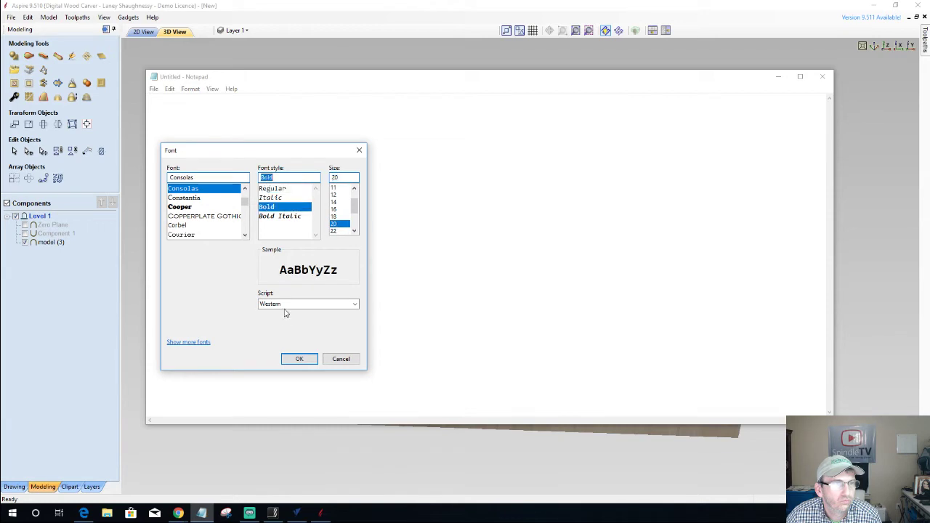
{"action": "left_click", "coordinate": [291, 359]}
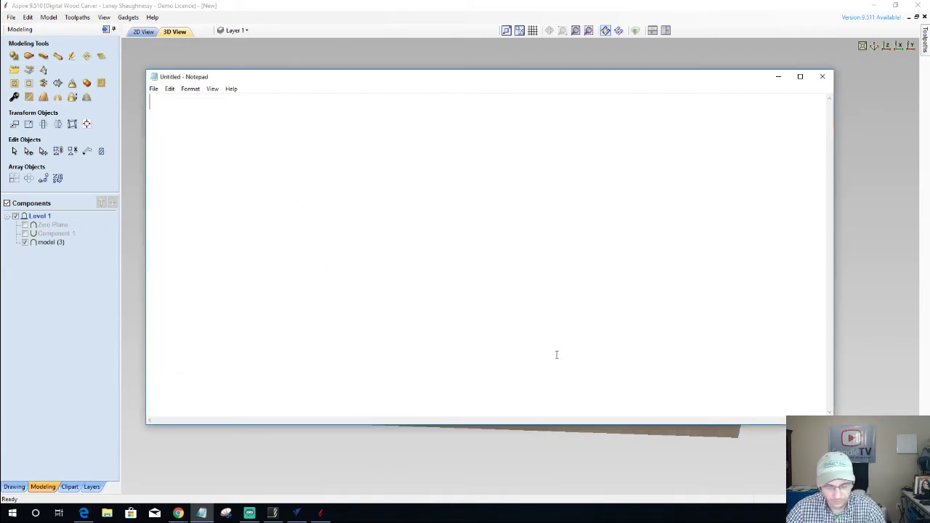
Type the first line 'TopoTopo.io - OBJ File.' and start a second line.
{"action": "type", "text": "Topo"}
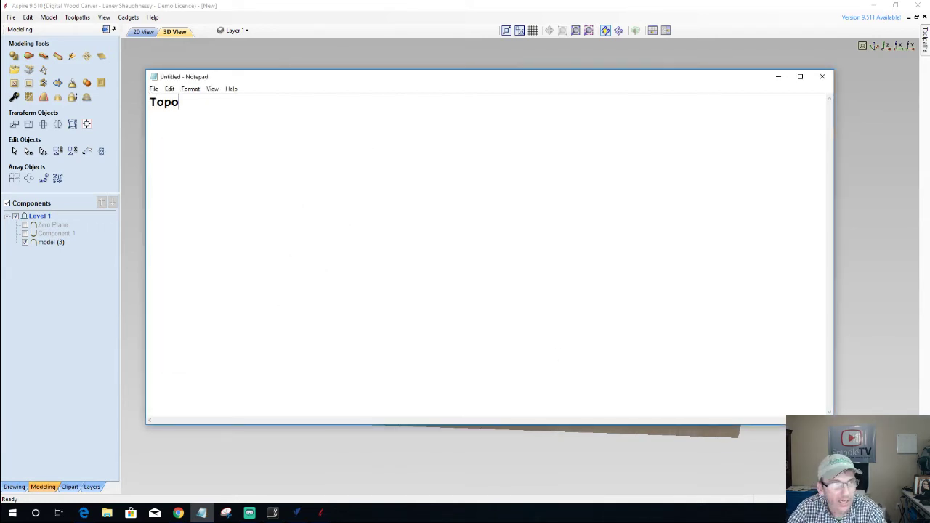
{"action": "type", "text": "Topo"}
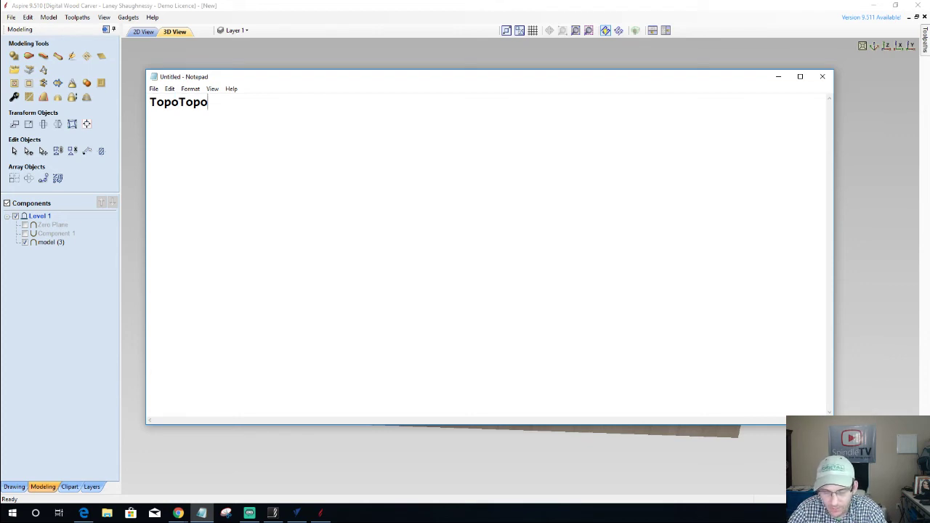
{"action": "type", "text": ".io"}
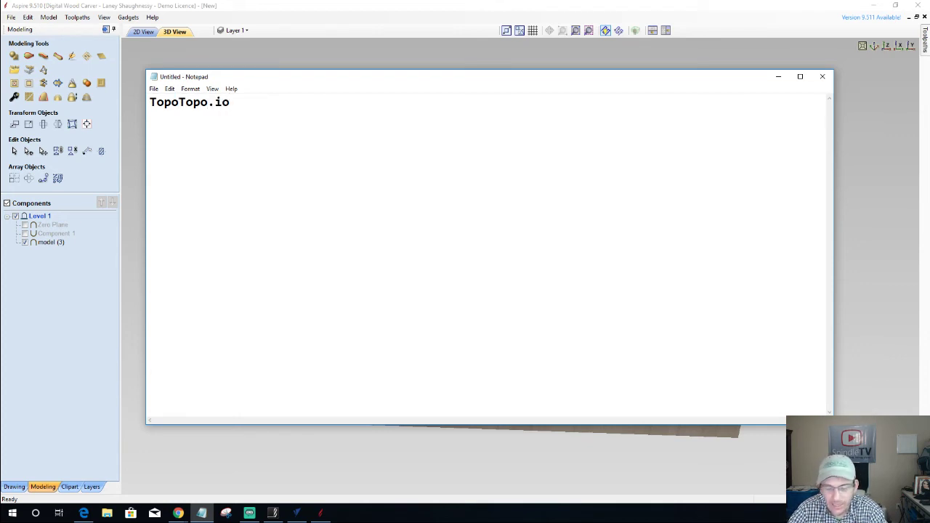
{"action": "type", "text": " - OB"}
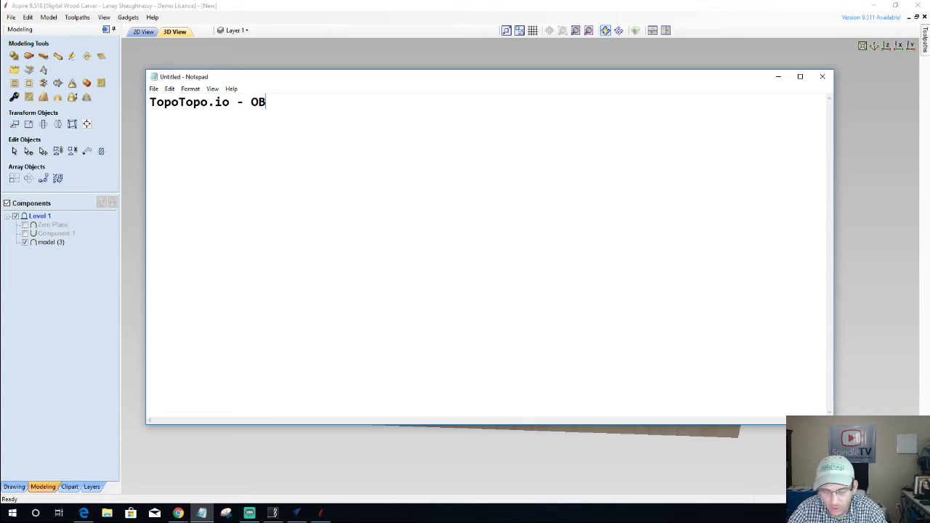
{"action": "type", "text": "J"}
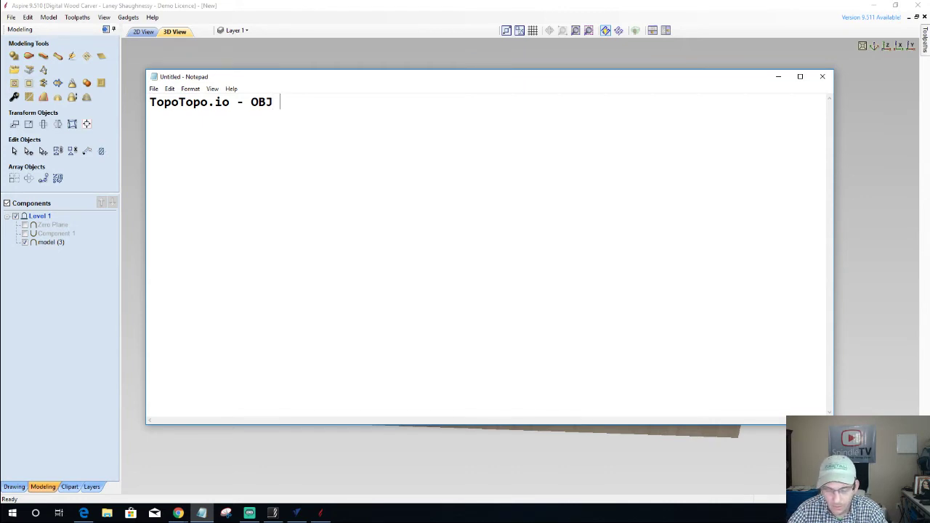
{"action": "type", "text": "File."}
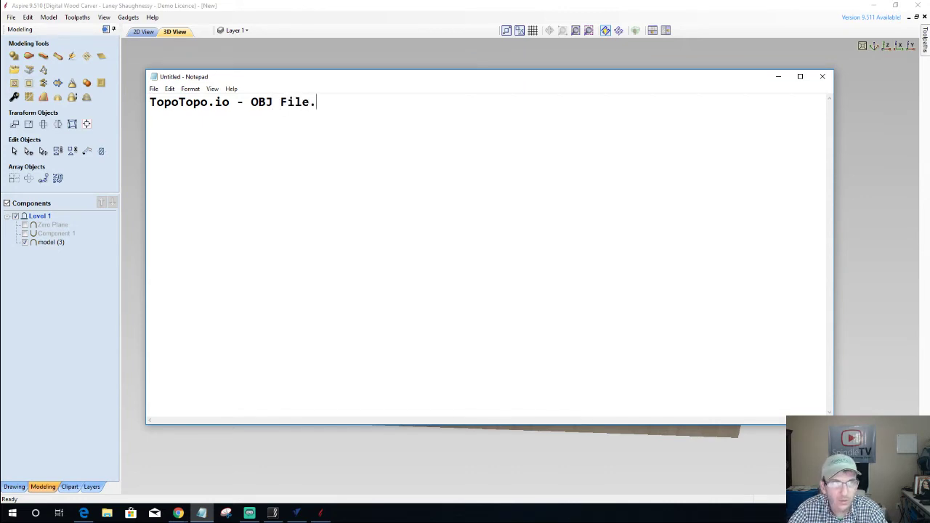
{"action": "key", "text": "Return"}
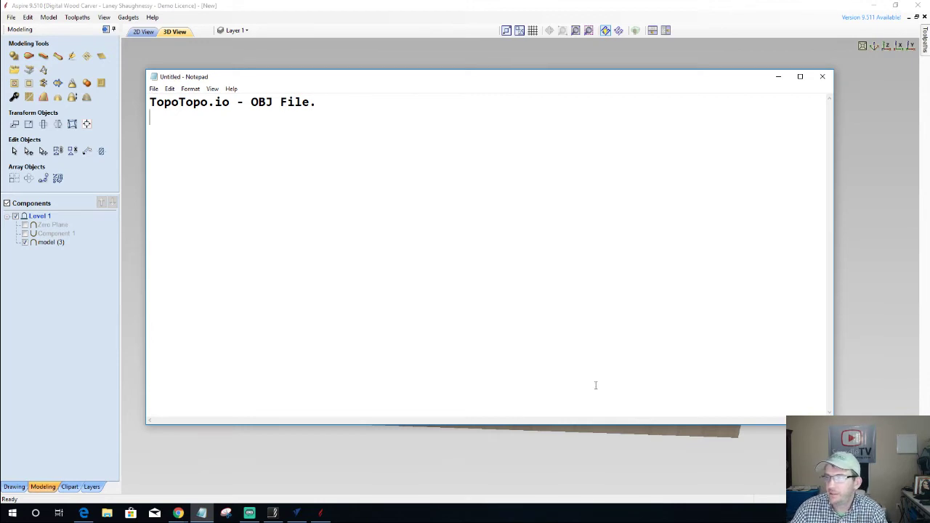
{"action": "key", "text": "super+1"}
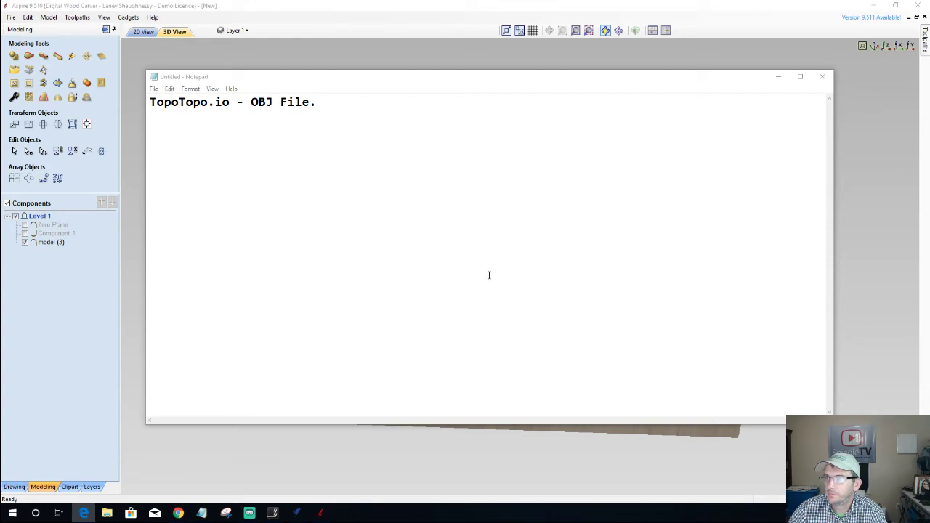
{"action": "left_click", "coordinate": [189, 121]}
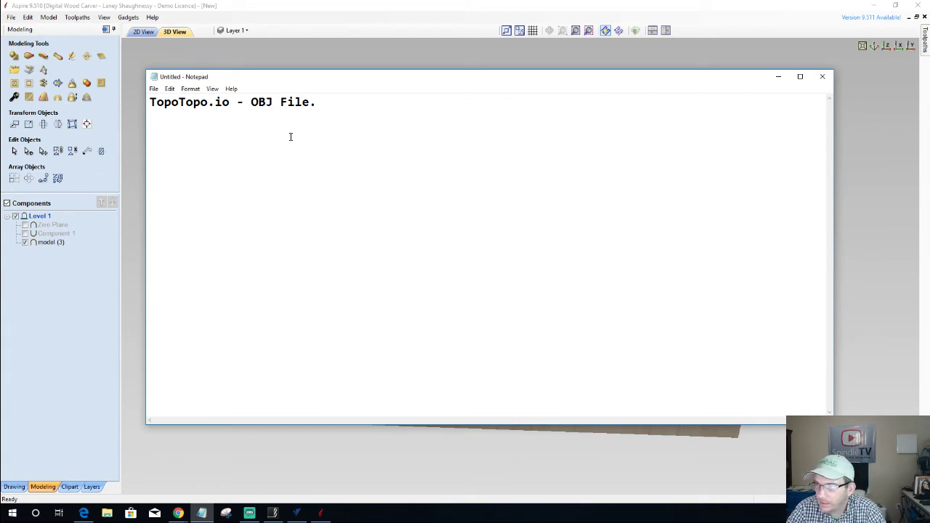
Type 'earthexplorer.usgs.gov - GeoTiFF - Gimp.org (Photo EDITOR)' on line two, fixing typos.
{"action": "type", "text": "ea"}
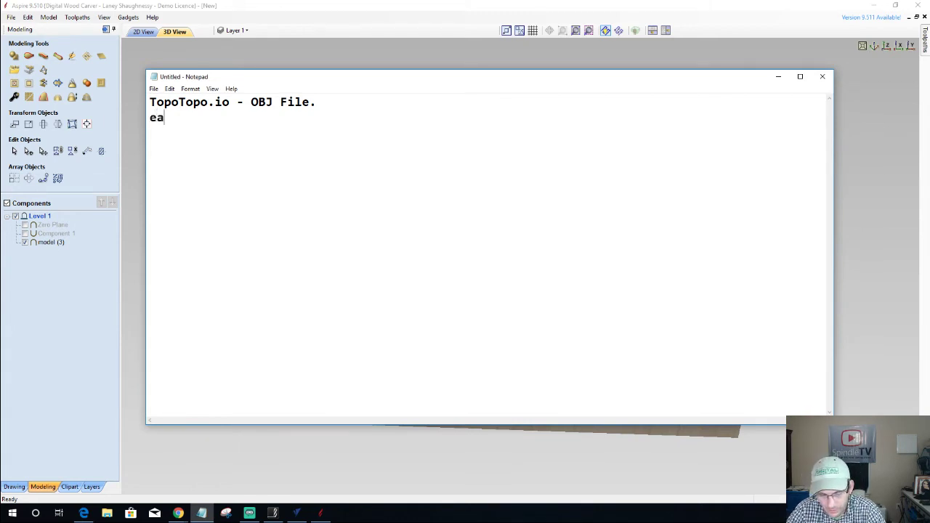
{"action": "type", "text": "rthexp"}
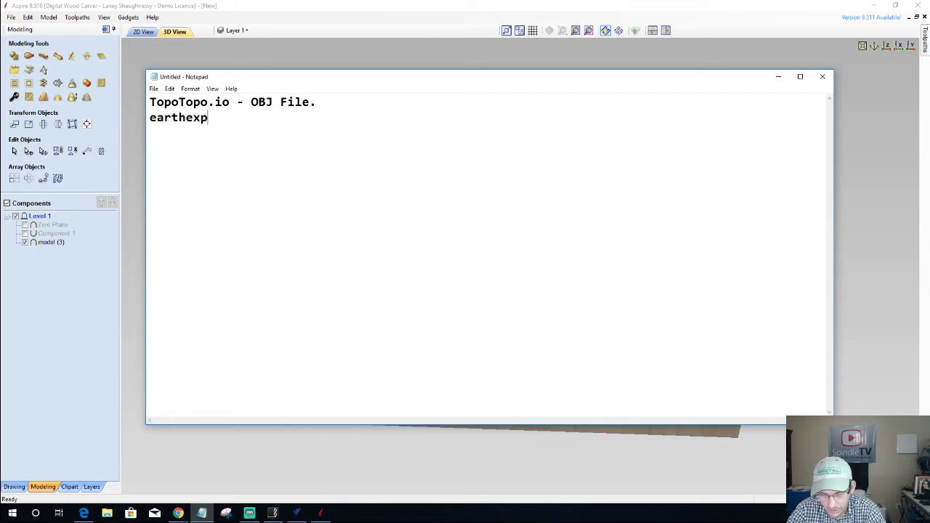
{"action": "type", "text": "lorer."}
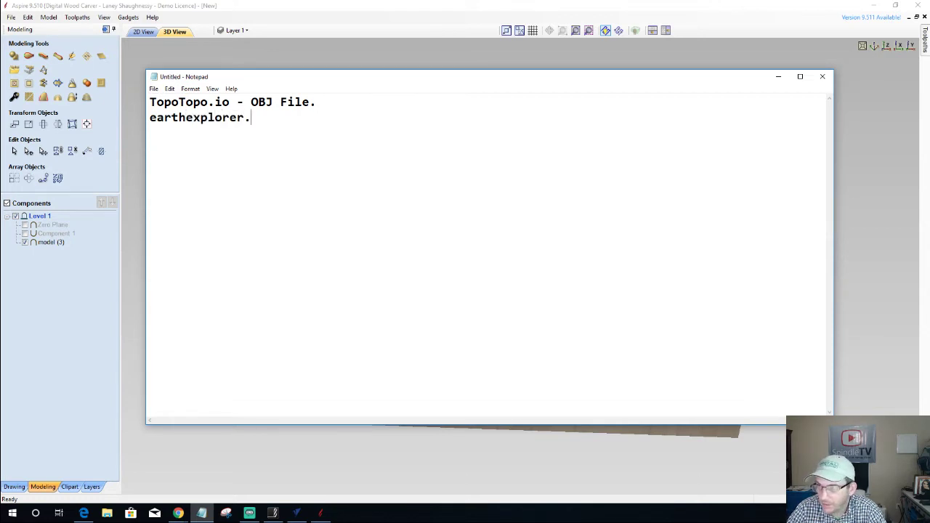
{"action": "type", "text": "usgs"}
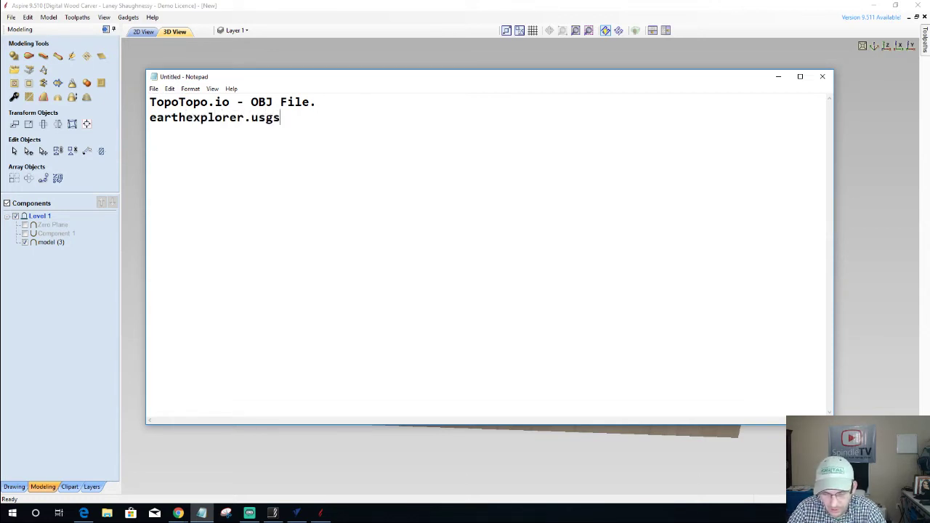
{"action": "type", "text": ".gov"}
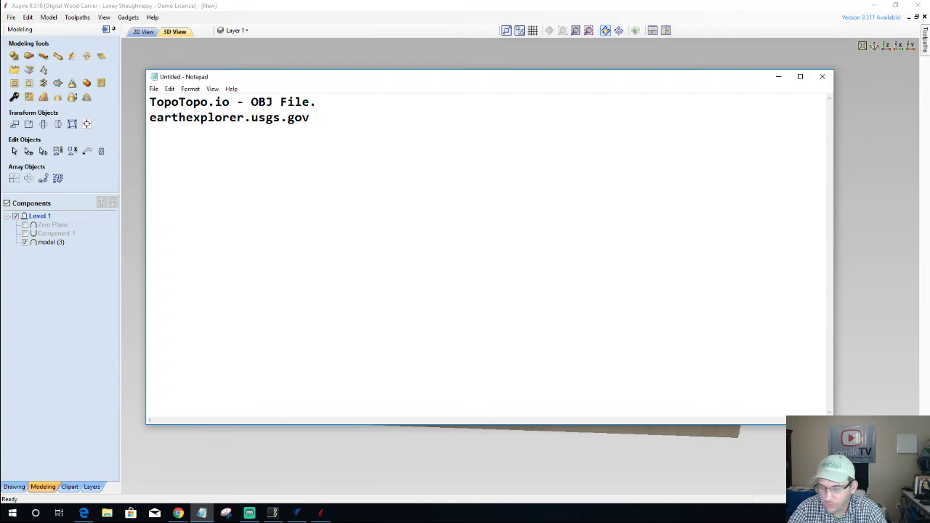
{"action": "type", "text": " -"}
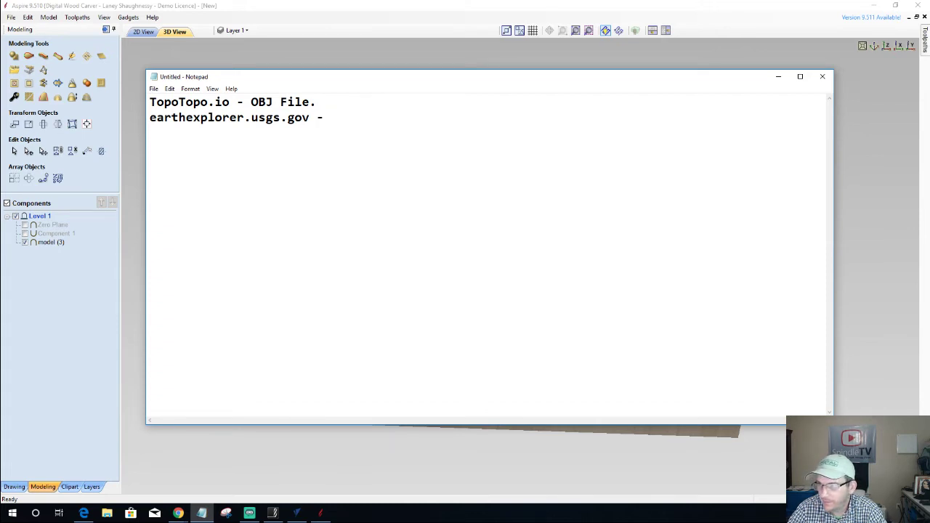
{"action": "type", "text": " Geo"}
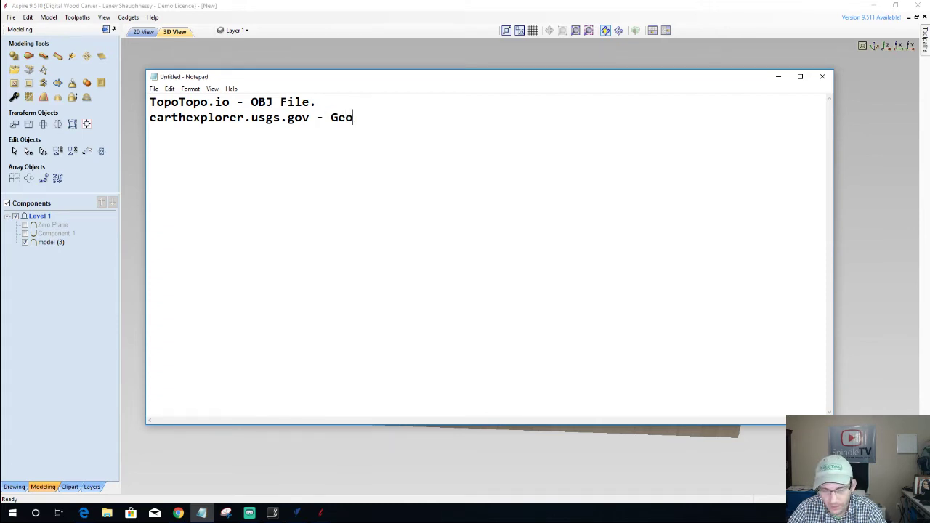
{"action": "type", "text": "Till"}
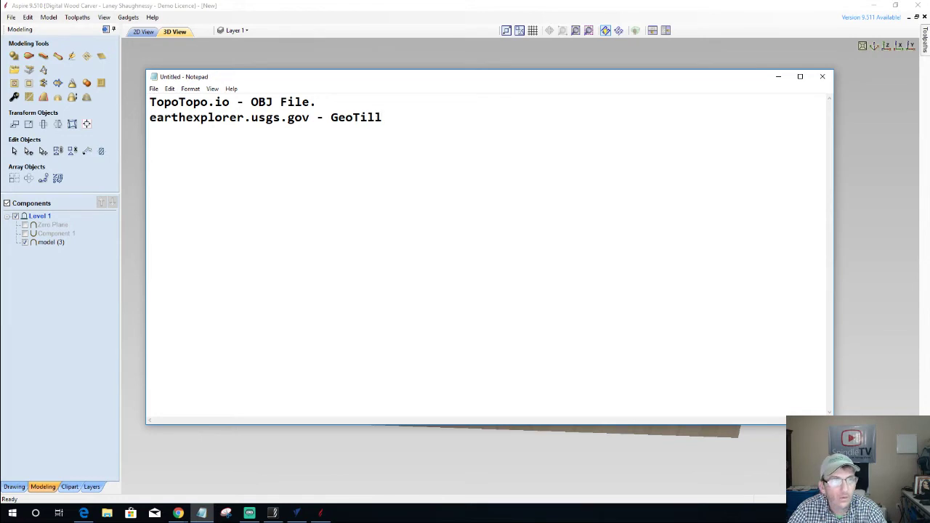
{"action": "key", "text": "BackSpace"}
{"action": "key", "text": "BackSpace"}
{"action": "type", "text": "fF "}
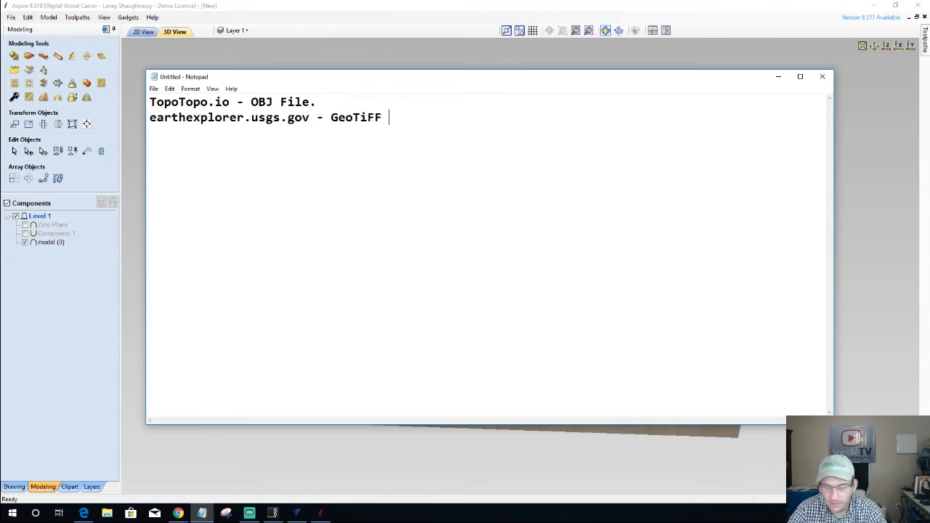
{"action": "type", "text": "-"}
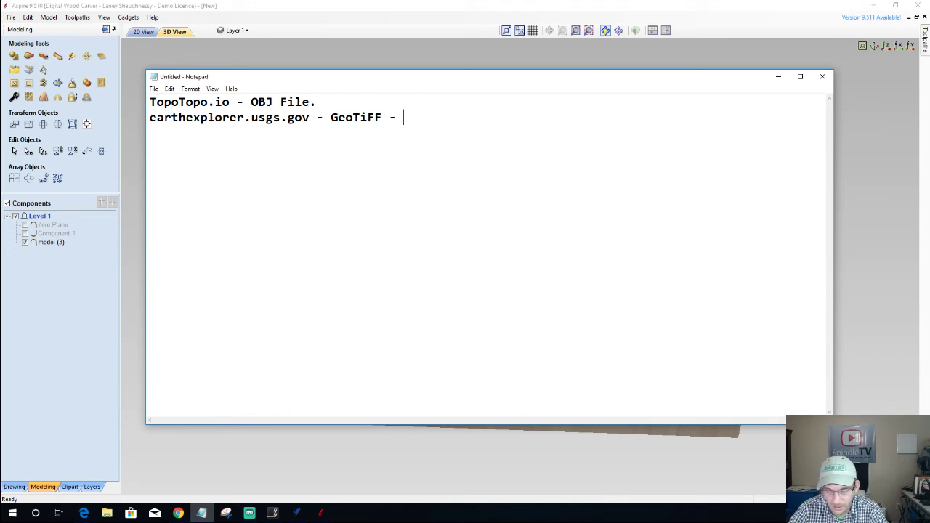
{"action": "type", "text": "Gom"}
{"action": "key", "text": "BackSpace"}
{"action": "key", "text": "BackSpace"}
{"action": "key", "text": "BackSpace"}
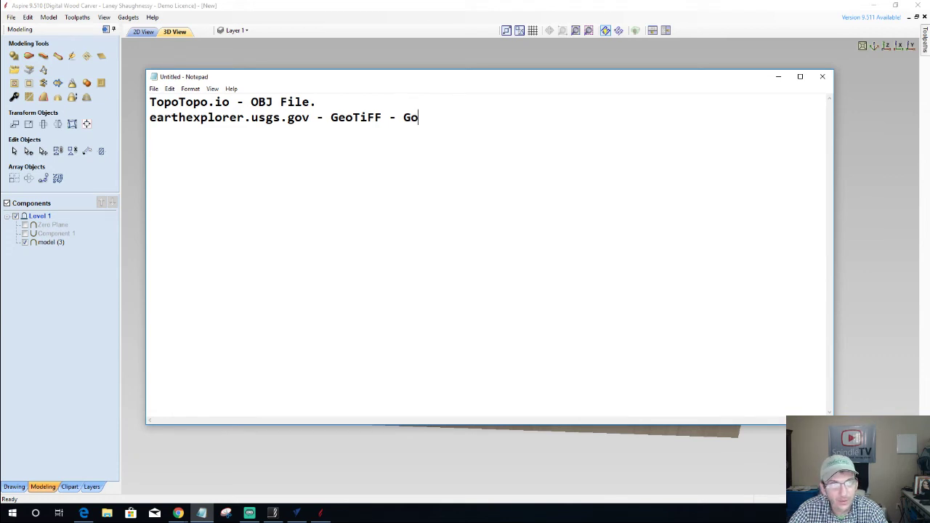
{"action": "type", "text": "imp."}
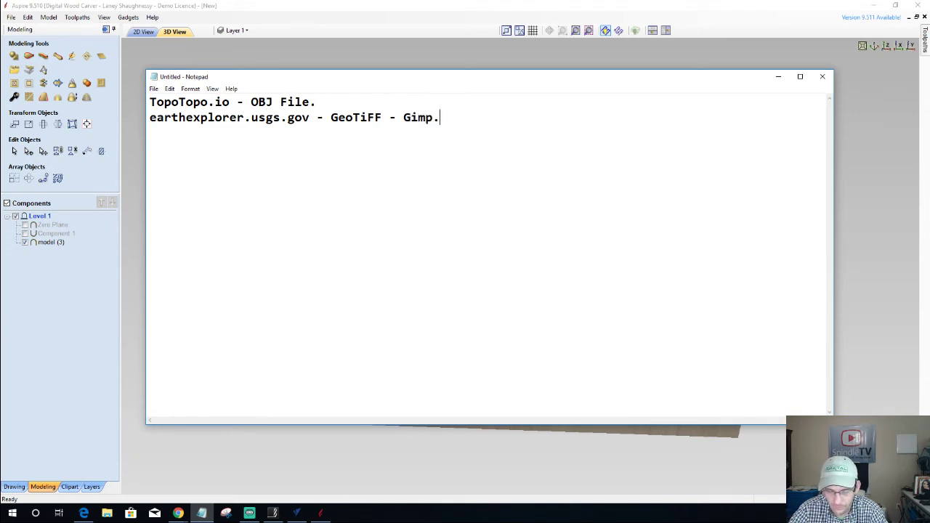
{"action": "type", "text": "org"}
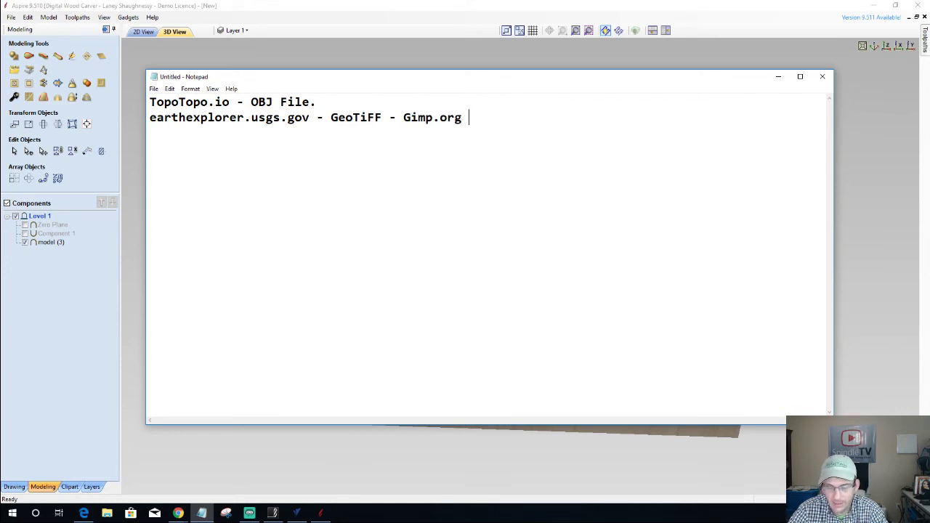
{"action": "type", "text": " (Photo"}
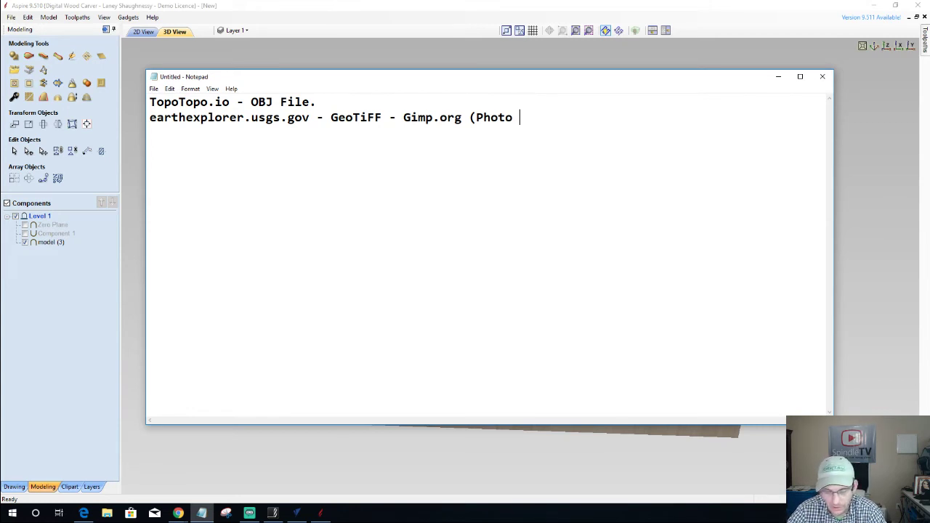
{"action": "type", "text": "EDITR"}
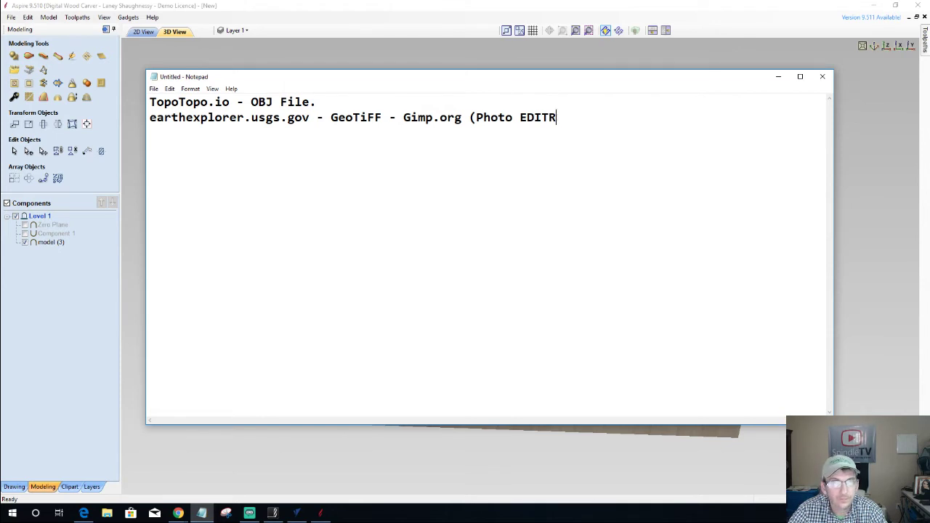
{"action": "key", "text": "BackSpace"}
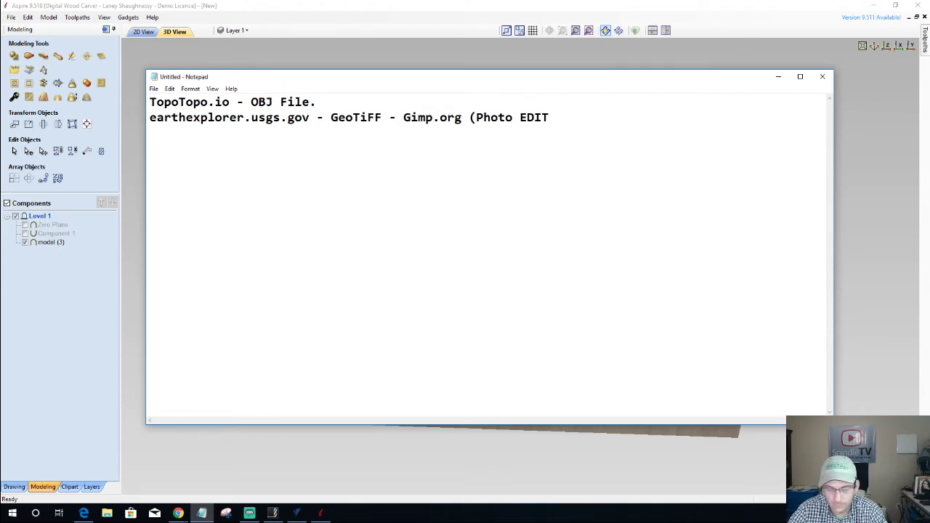
{"action": "type", "text": "OR)"}
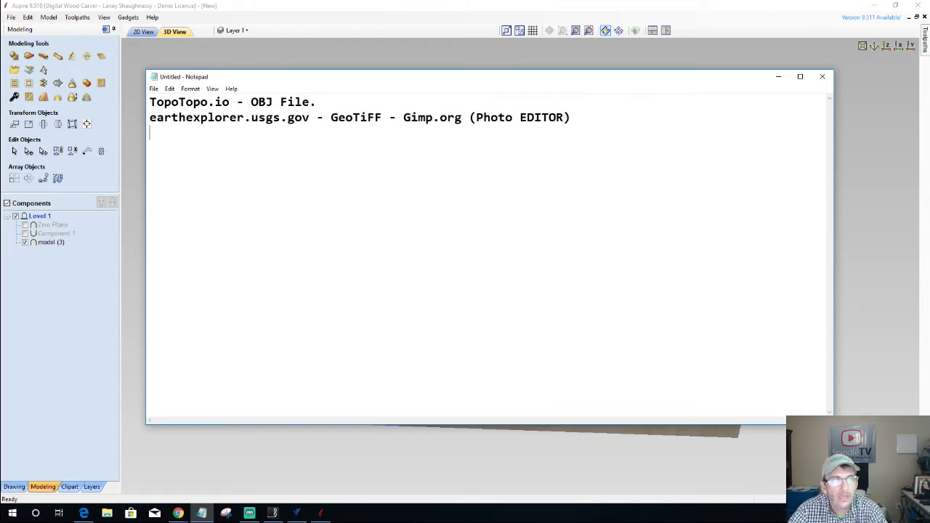
Add a third line 'GoogleMaps', retyping it after the wrongly cased attempts.
{"action": "key", "text": "Return"}
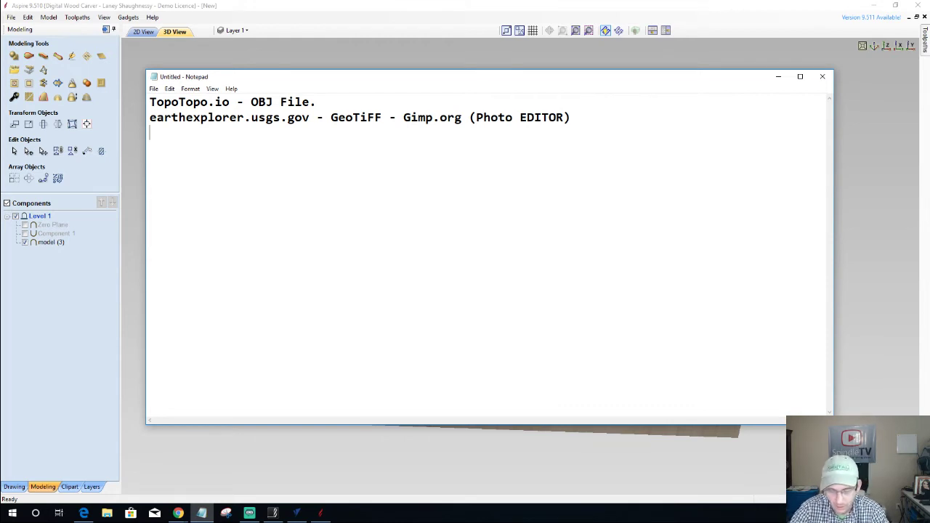
{"action": "type", "text": "gOOGLE"}
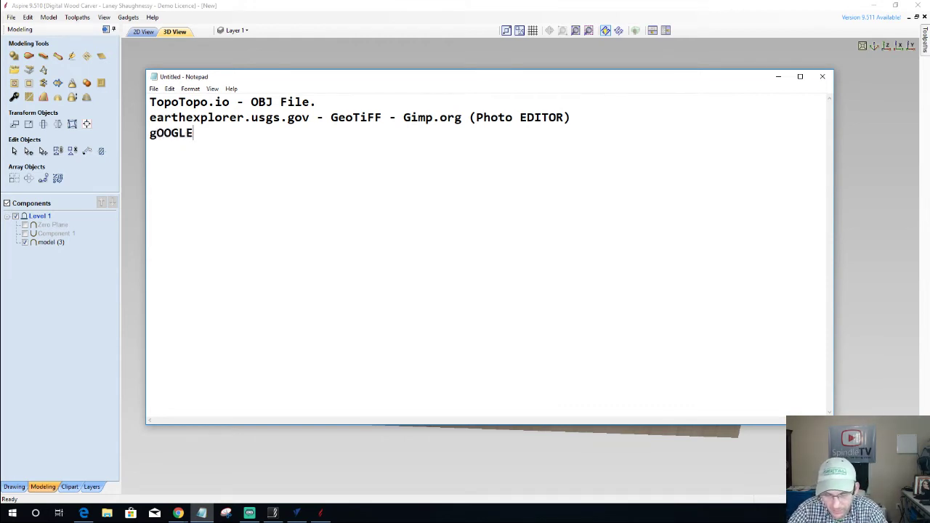
{"action": "key", "text": "BackSpace"}
{"action": "key", "text": "BackSpace"}
{"action": "key", "text": "BackSpace"}
{"action": "key", "text": "BackSpace"}
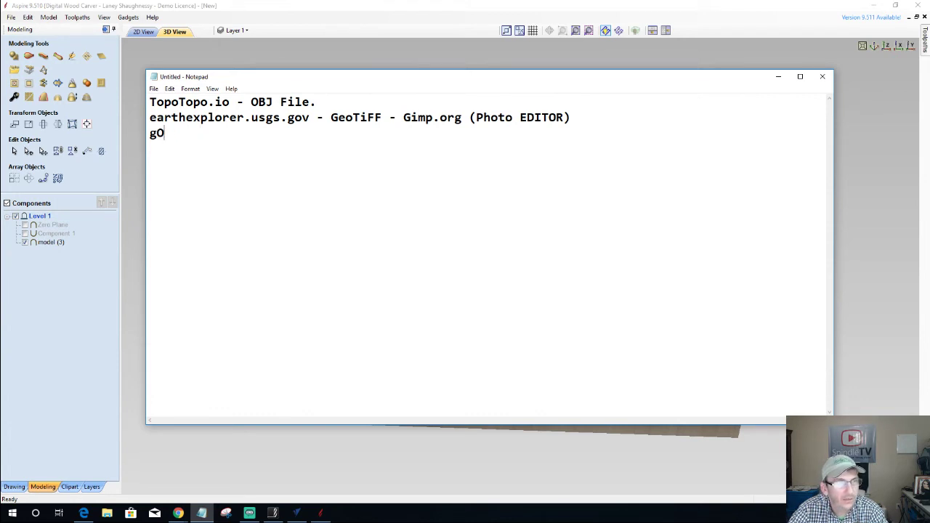
{"action": "key", "text": "BackSpace"}
{"action": "key", "text": "BackSpace"}
{"action": "type", "text": "g"}
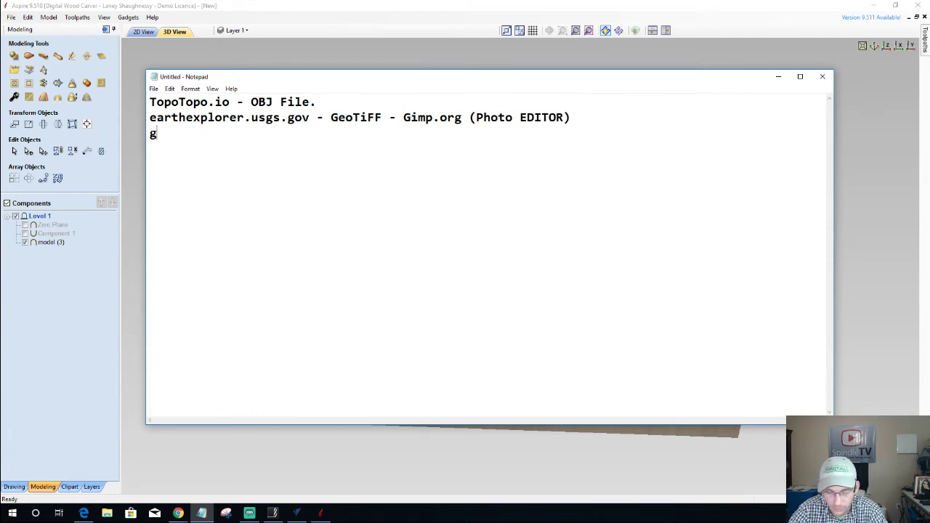
{"action": "type", "text": "OOGLE mA"}
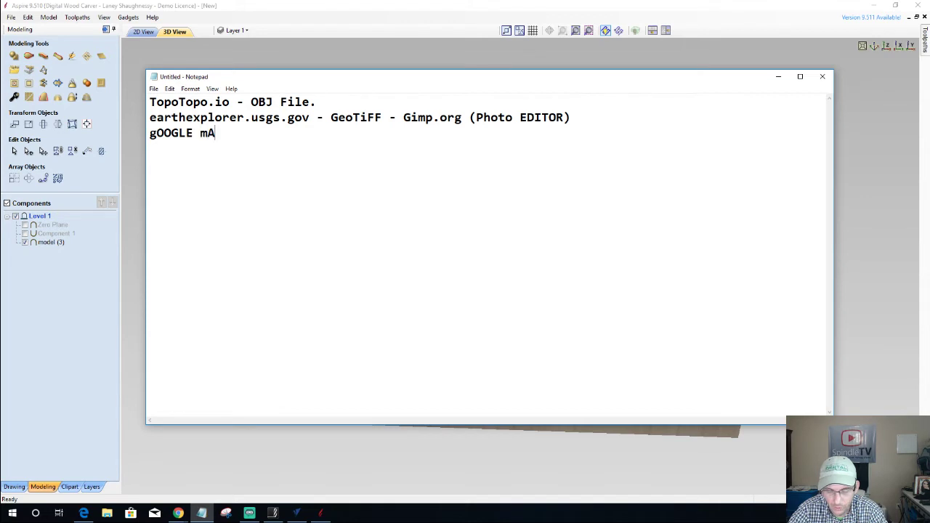
{"action": "type", "text": "PL"}
{"action": "key", "text": "BackSpace"}
{"action": "key", "text": "BackSpace"}
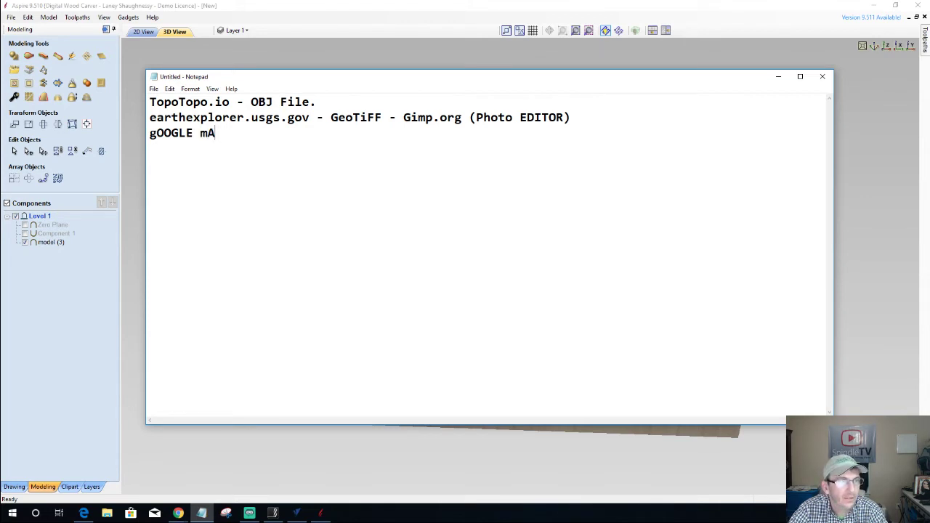
{"action": "key", "text": "BackSpace"}
{"action": "key", "text": "BackSpace"}
{"action": "key", "text": "BackSpace"}
{"action": "key", "text": "BackSpace"}
{"action": "key", "text": "BackSpace"}
{"action": "key", "text": "BackSpace"}
{"action": "key", "text": "BackSpace"}
{"action": "key", "text": "BackSpace"}
{"action": "key", "text": "BackSpace"}
{"action": "type", "text": "G"}
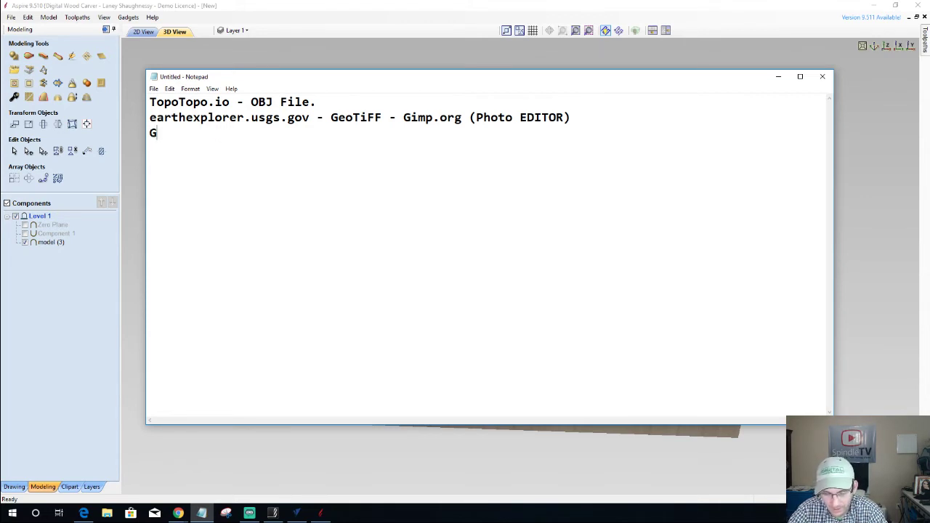
{"action": "type", "text": "oogle"}
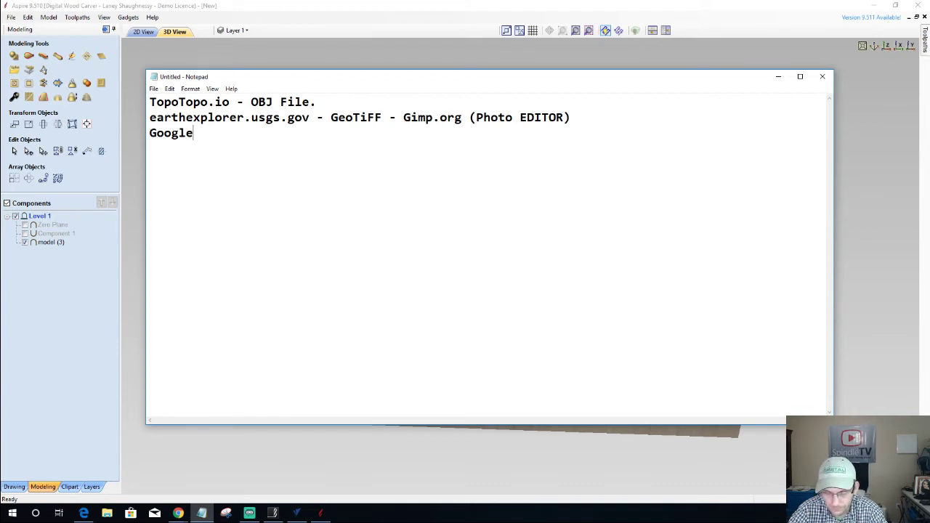
{"action": "type", "text": "Maps"}
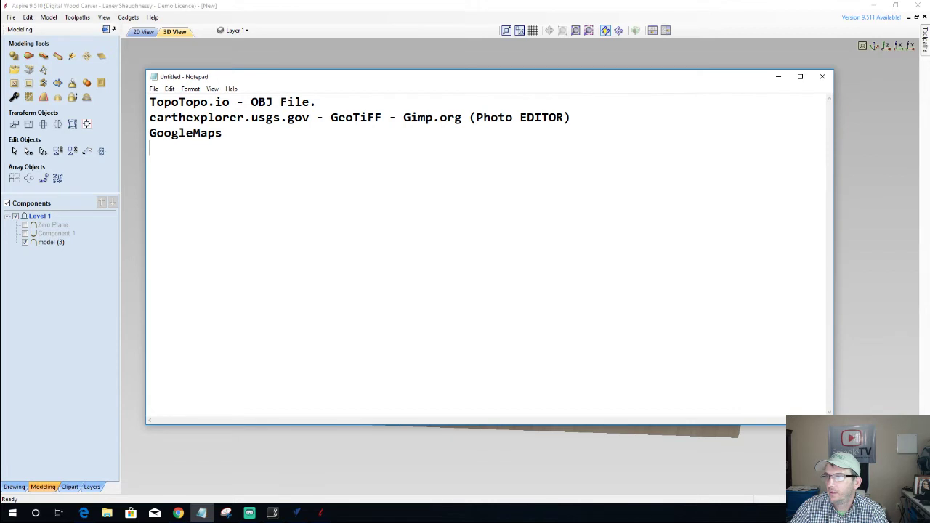
{"action": "key", "text": "super+1"}
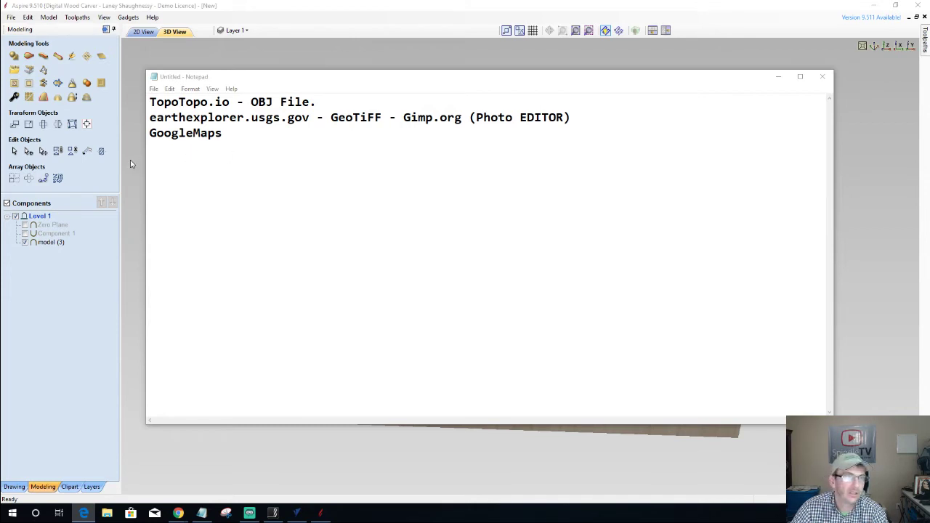
Paste the copied weebly.com topo.html address onto the empty fourth line.
{"action": "left_click", "coordinate": [151, 149]}
{"action": "right_click", "coordinate": [153, 152]}
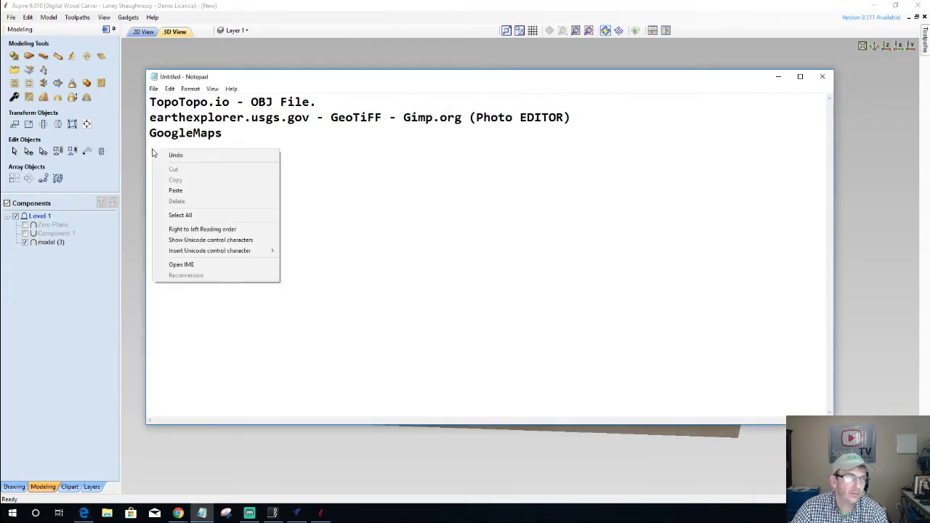
{"action": "left_click", "coordinate": [175, 190]}
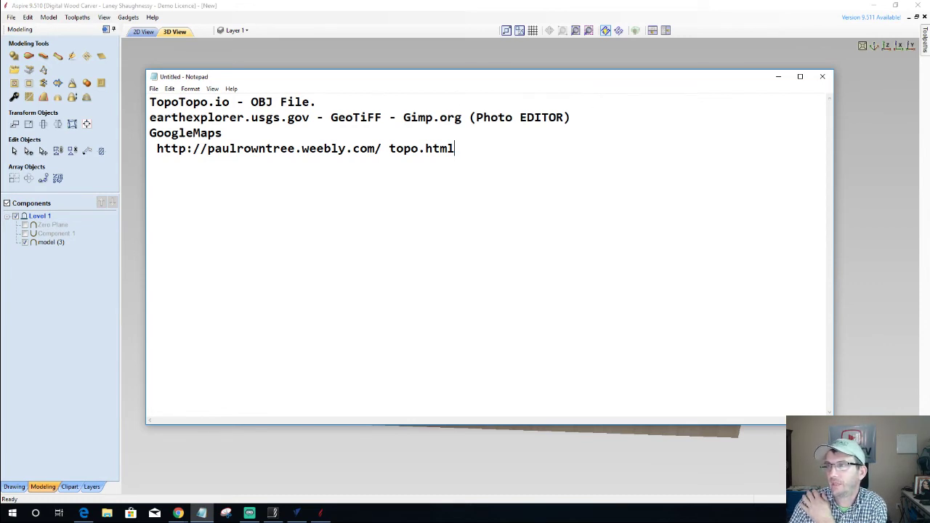
{"action": "key", "text": "super+1"}
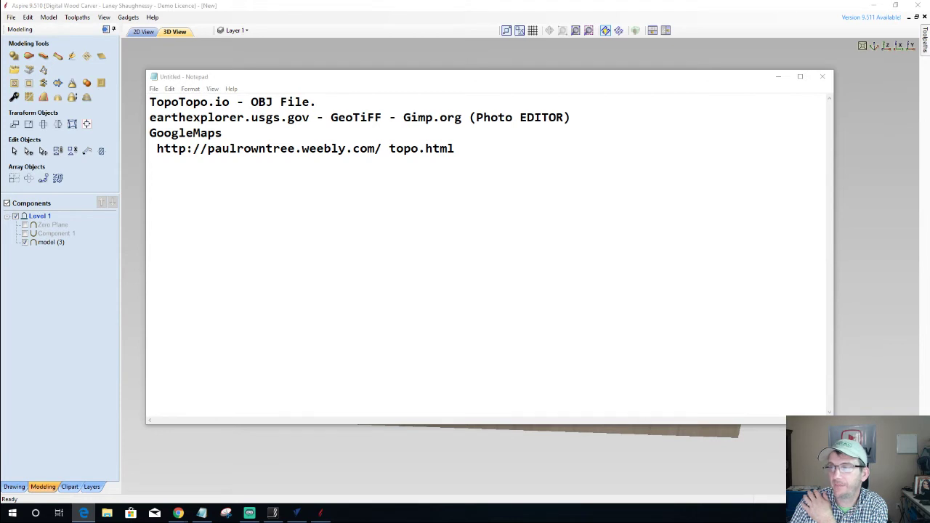
Insert a blank line above the weebly address and add empty lines below it.
{"action": "left_click", "coordinate": [461, 148]}
{"action": "key", "text": "Return"}
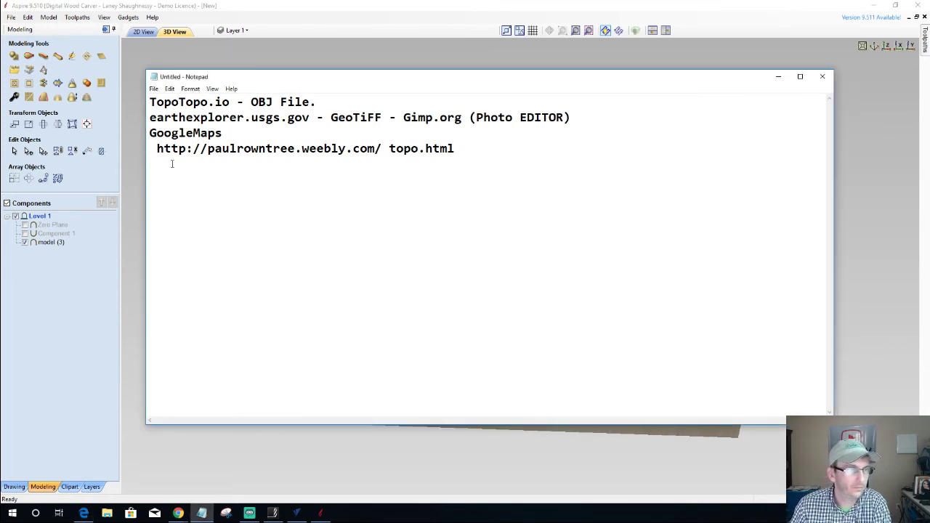
{"action": "left_click", "coordinate": [157, 149]}
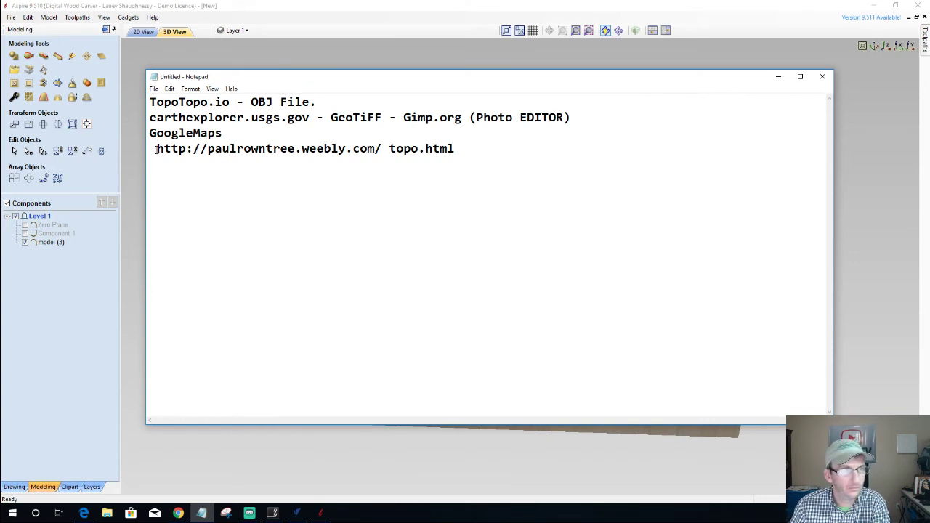
{"action": "key", "text": "Return"}
{"action": "left_click", "coordinate": [469, 163]}
{"action": "key", "text": "Down"}
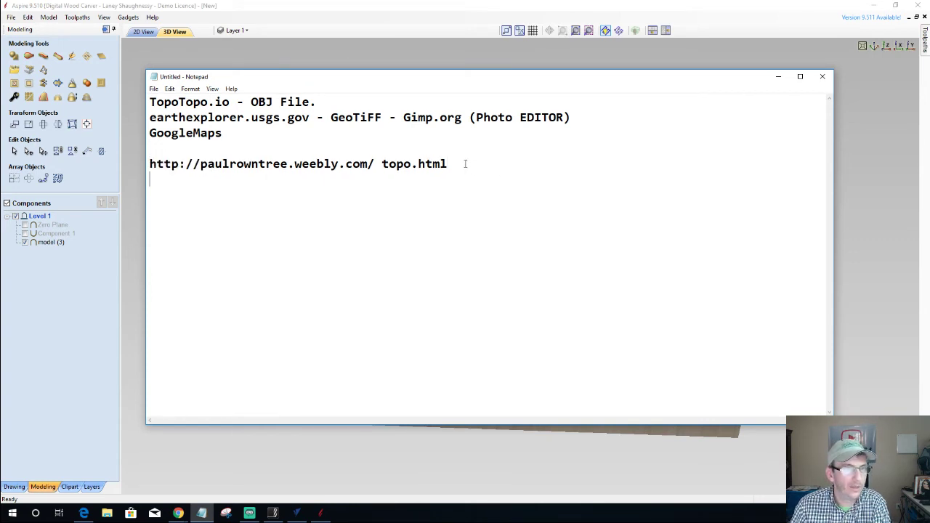
{"action": "key", "text": "Return"}
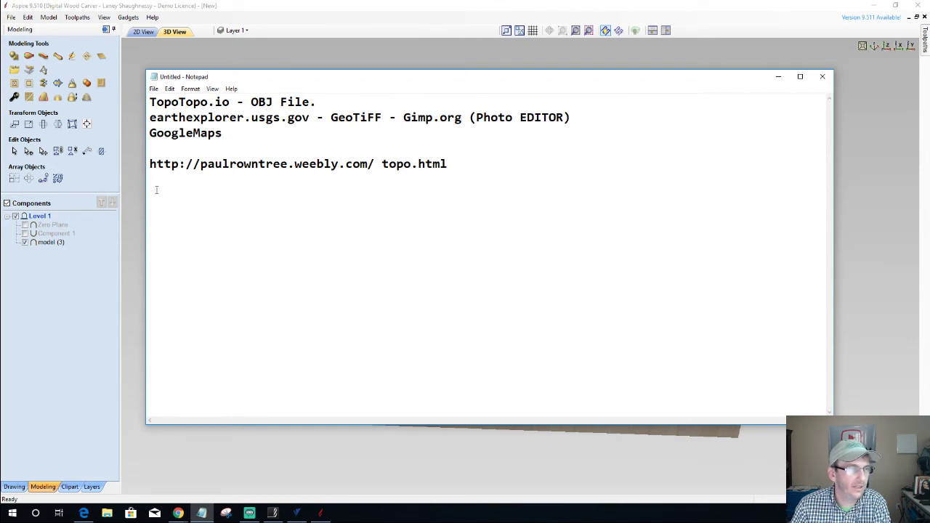
Paste the gis.ess.washington.edu raster data address and copy the whole line.
{"action": "right_click", "coordinate": [157, 190]}
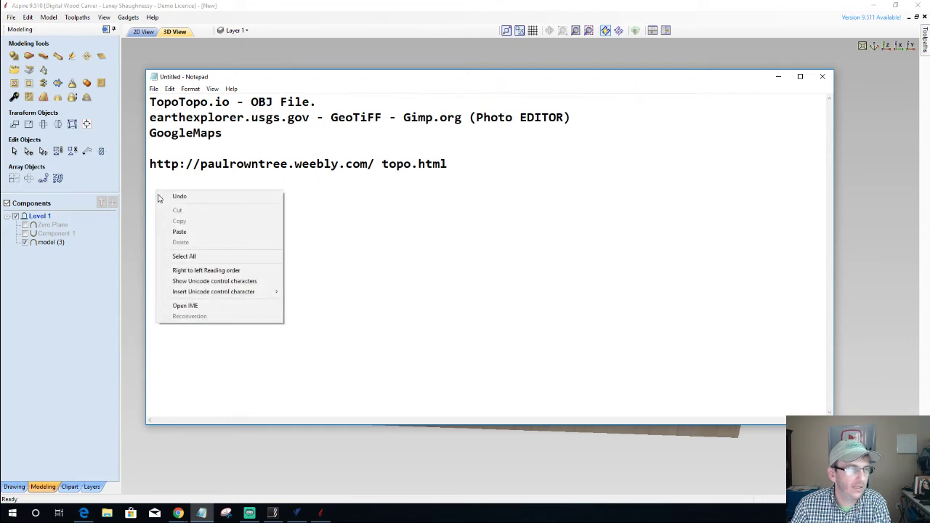
{"action": "left_click", "coordinate": [177, 232]}
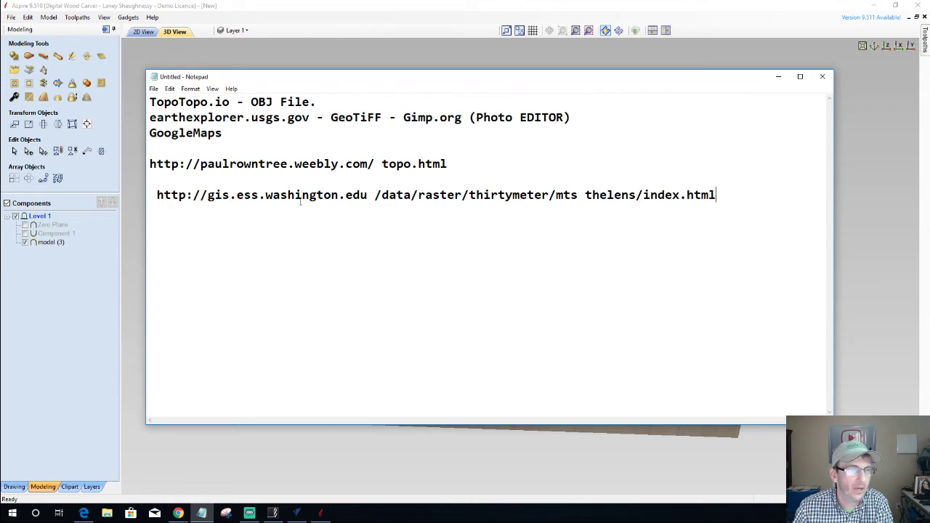
{"action": "left_click_drag", "start_coordinate": [368, 196], "coordinate": [208, 196]}
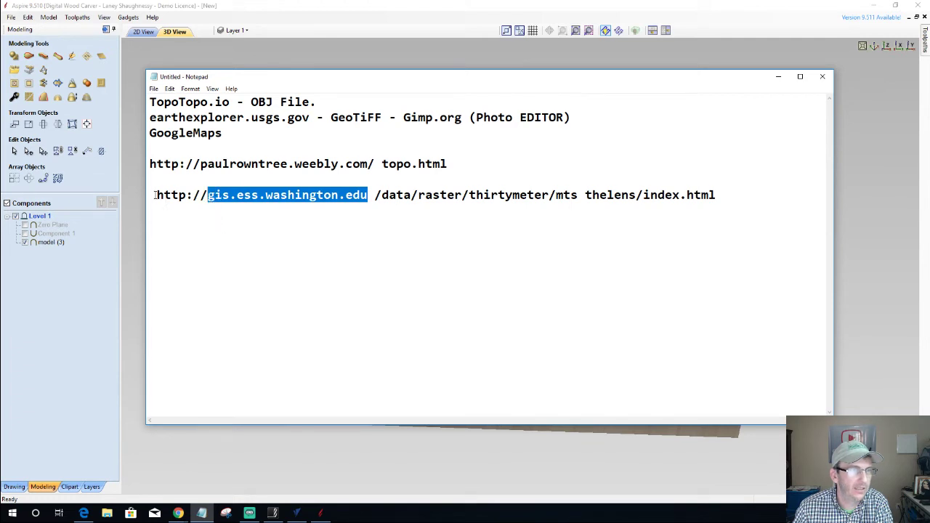
{"action": "left_click_drag", "start_coordinate": [155, 195], "coordinate": [716, 196]}
{"action": "right_click", "coordinate": [694, 199]}
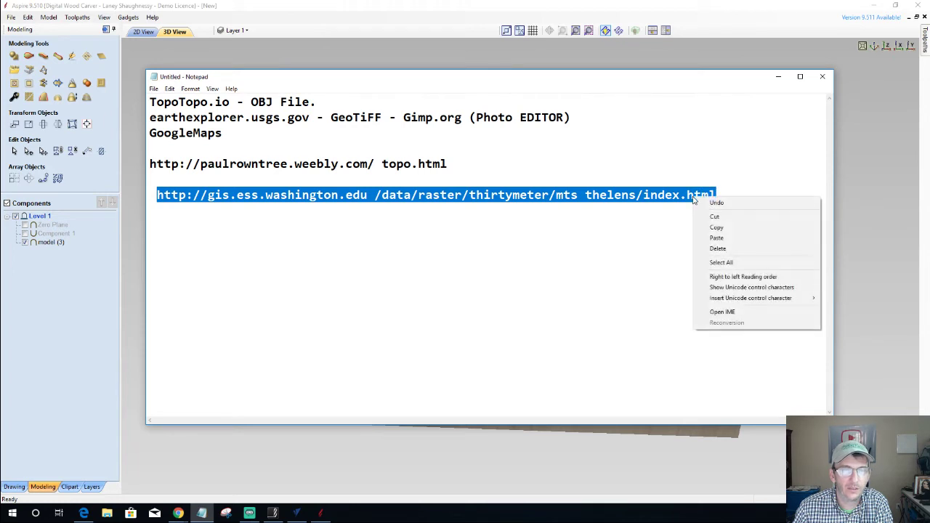
{"action": "left_click", "coordinate": [716, 228]}
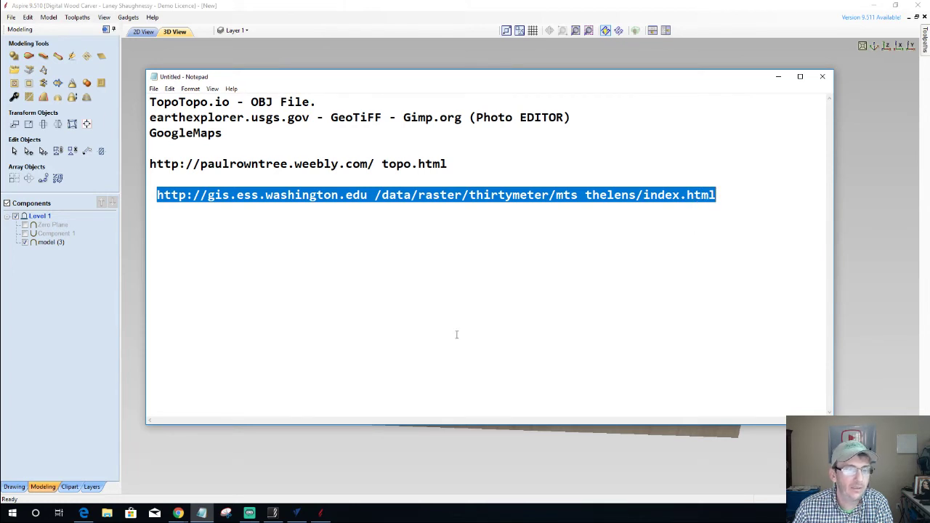
Bring up the Chrome window and open a new blank tab.
{"action": "mouse_move", "coordinate": [178, 513]}
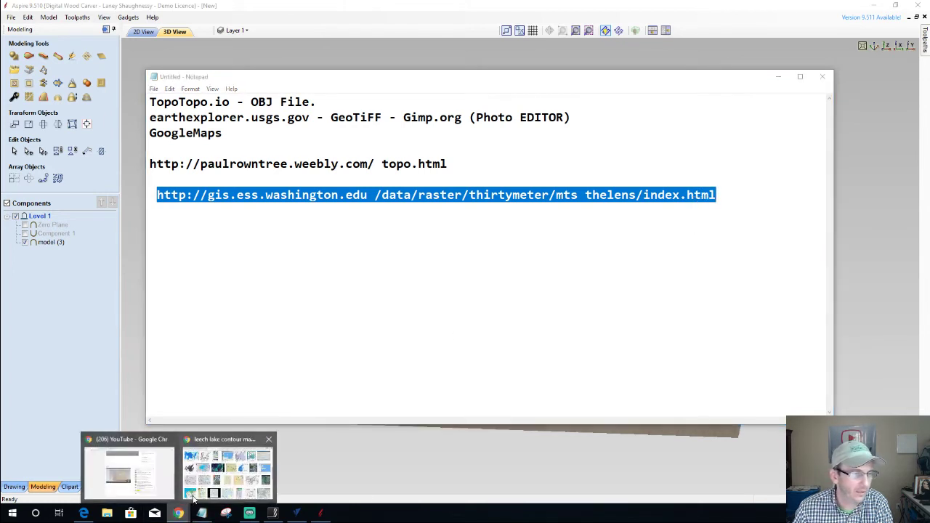
{"action": "left_click", "coordinate": [201, 495]}
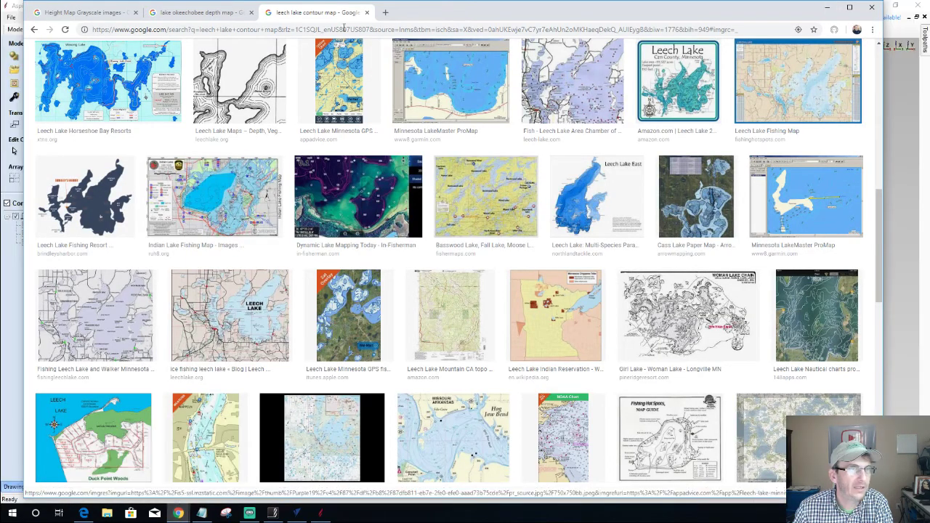
{"action": "left_click", "coordinate": [386, 14]}
{"action": "right_click", "coordinate": [190, 30]}
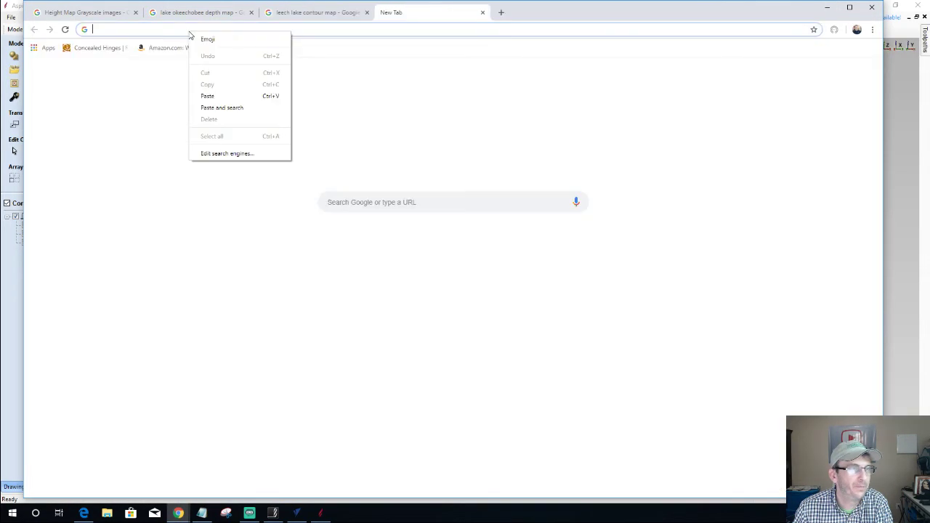
Paste the washington.edu address into the new tab and load the Raster Data page.
{"action": "left_click", "coordinate": [209, 96]}
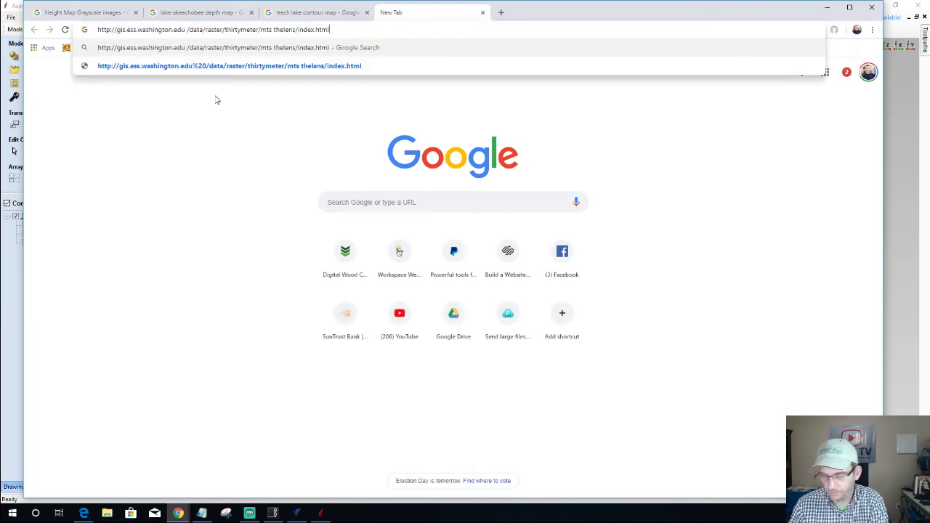
{"action": "key", "text": "Return"}
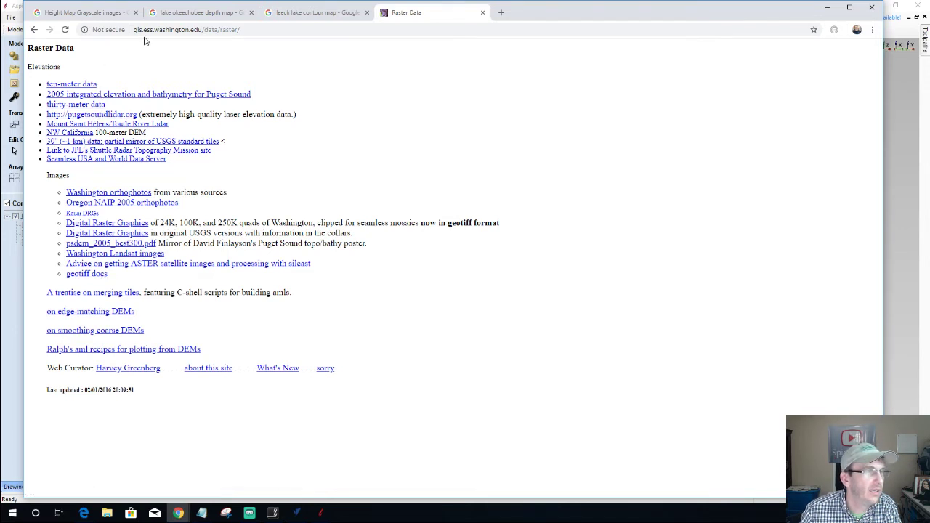
{"action": "left_click", "coordinate": [89, 125]}
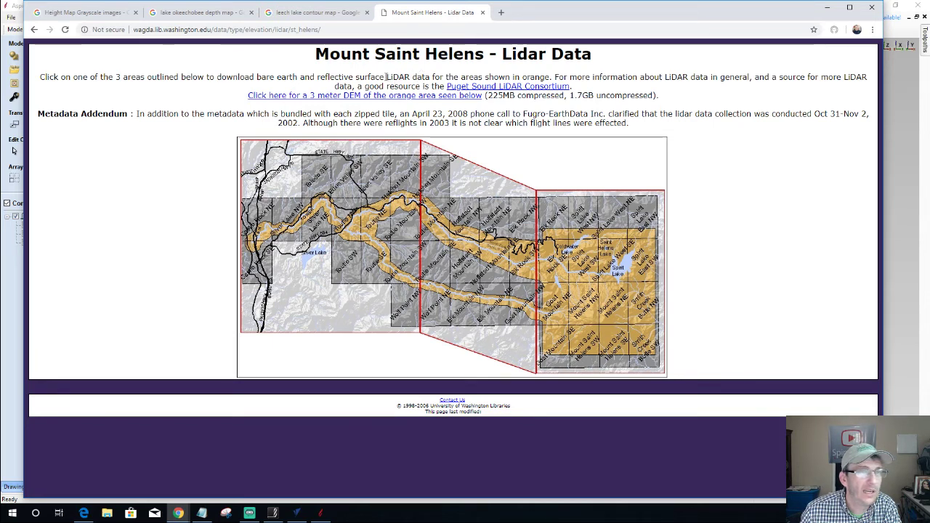
{"action": "left_click_drag", "start_coordinate": [386, 76], "coordinate": [430, 77]}
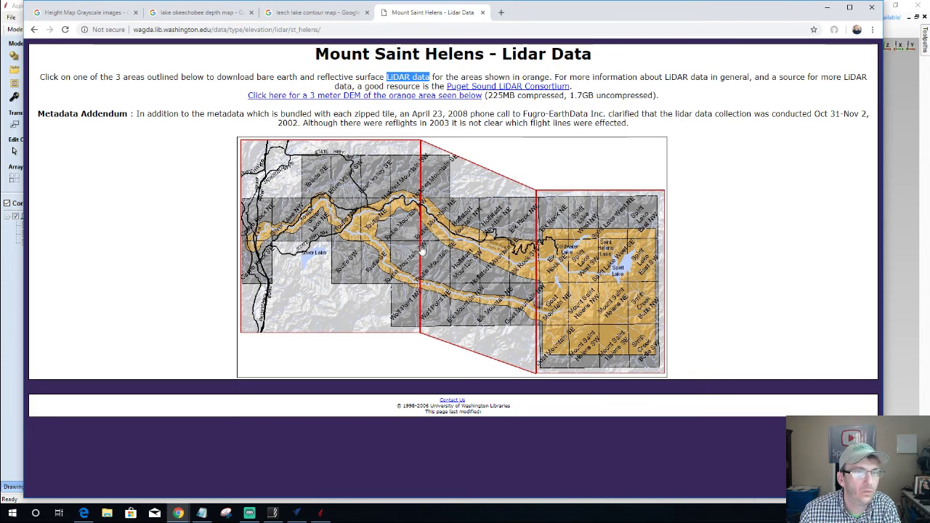
{"action": "left_click", "coordinate": [33, 31]}
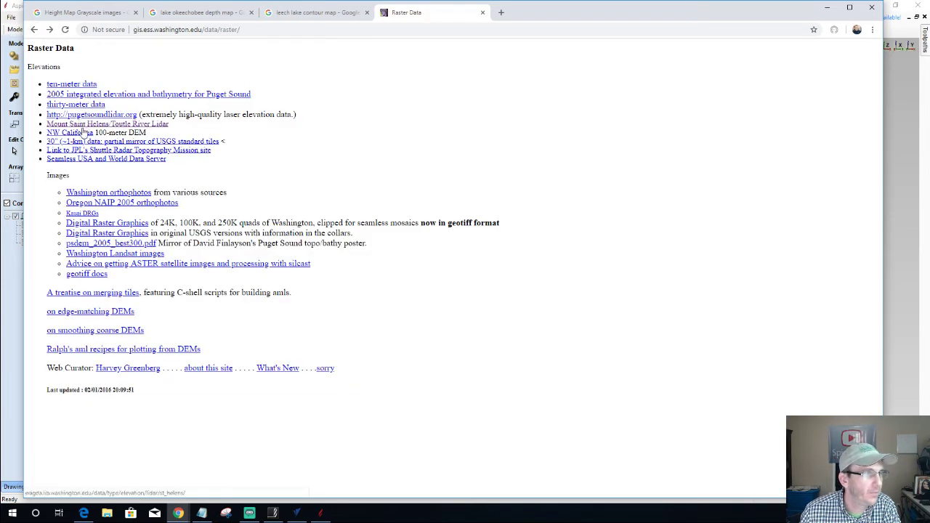
Browse the Washington orthophoto pages, then go back and open the clipped DRG quads of Washington.
{"action": "left_click", "coordinate": [97, 193]}
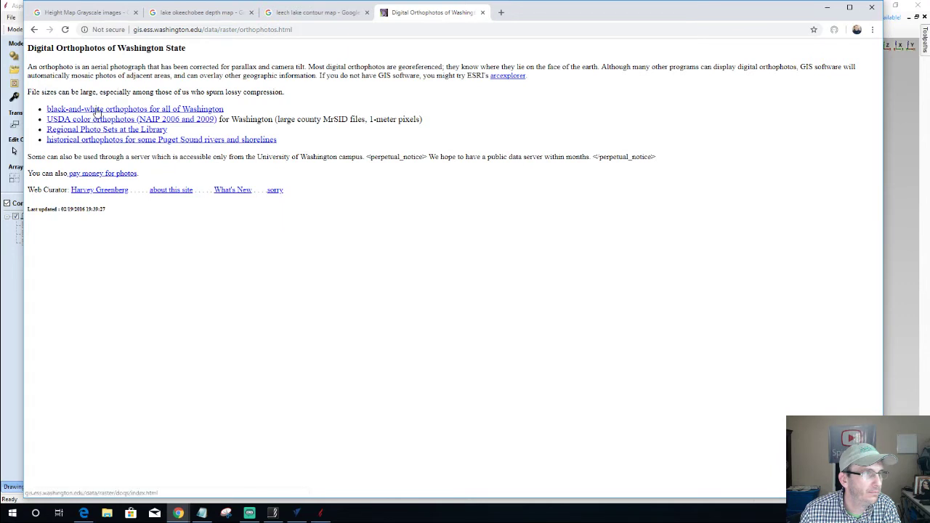
{"action": "left_click", "coordinate": [97, 110]}
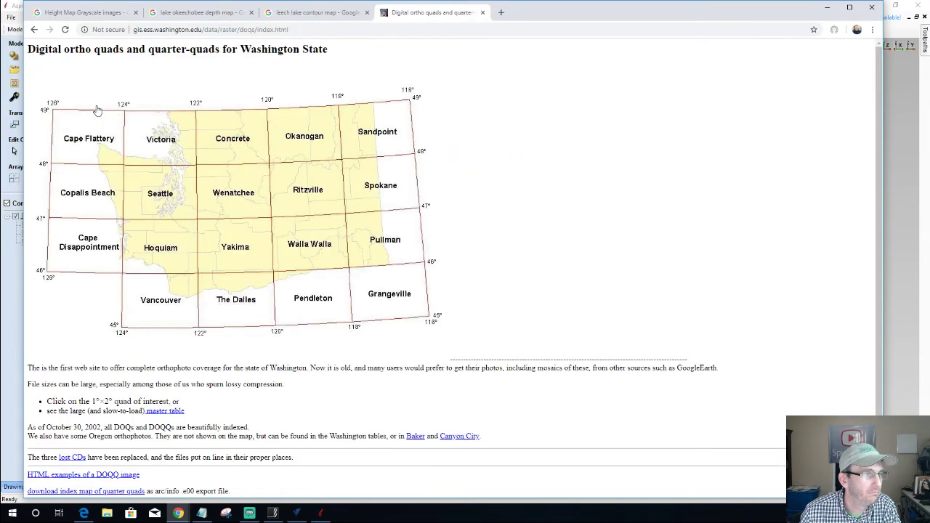
{"action": "scroll", "coordinate": [148, 284], "scroll_direction": "down", "scroll_amount": 2}
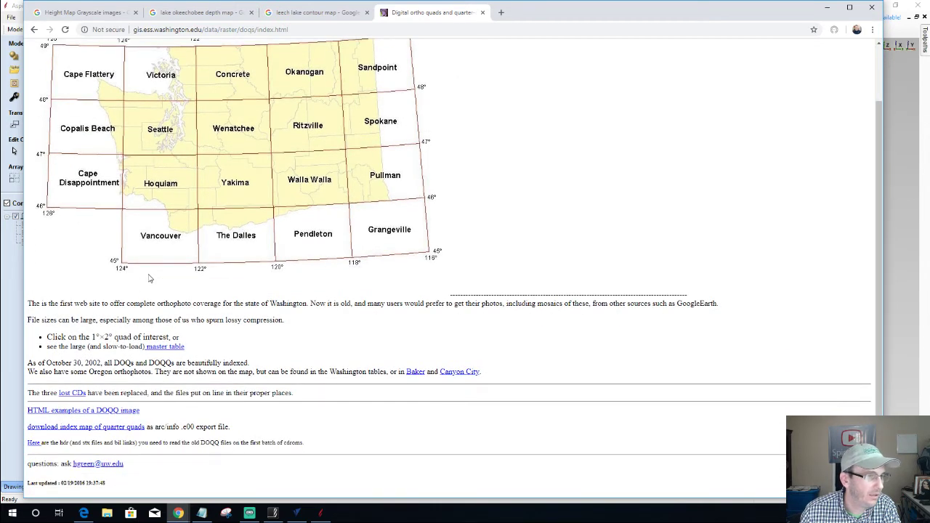
{"action": "scroll", "coordinate": [149, 278], "scroll_direction": "up", "scroll_amount": 2}
{"action": "left_click", "coordinate": [35, 29]}
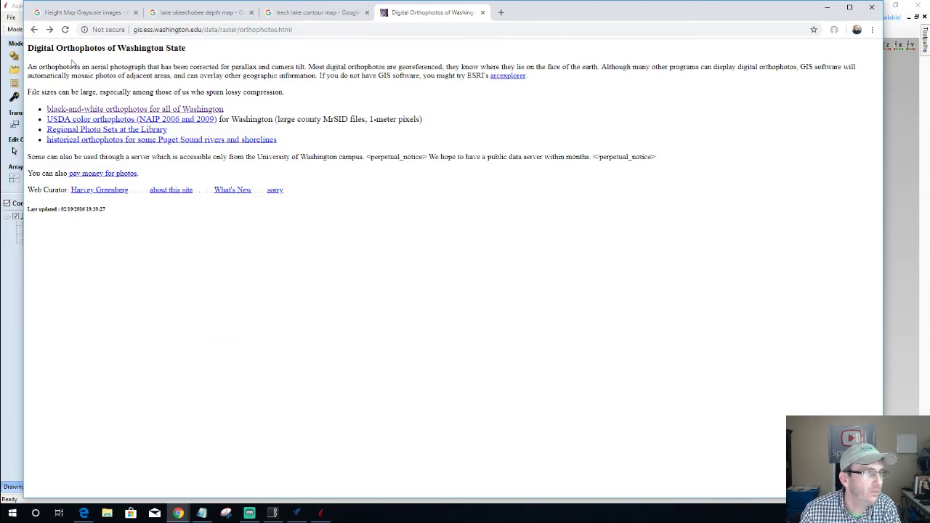
{"action": "left_click", "coordinate": [34, 29]}
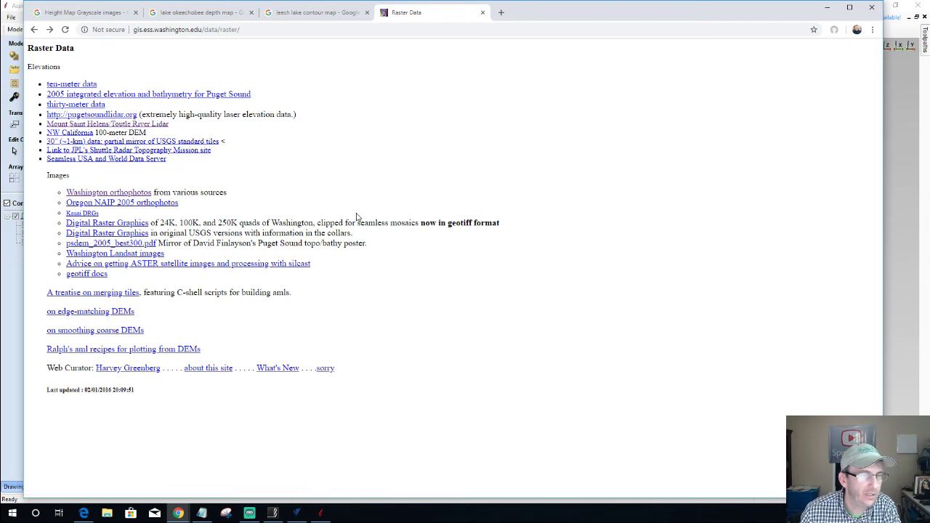
{"action": "left_click", "coordinate": [132, 225]}
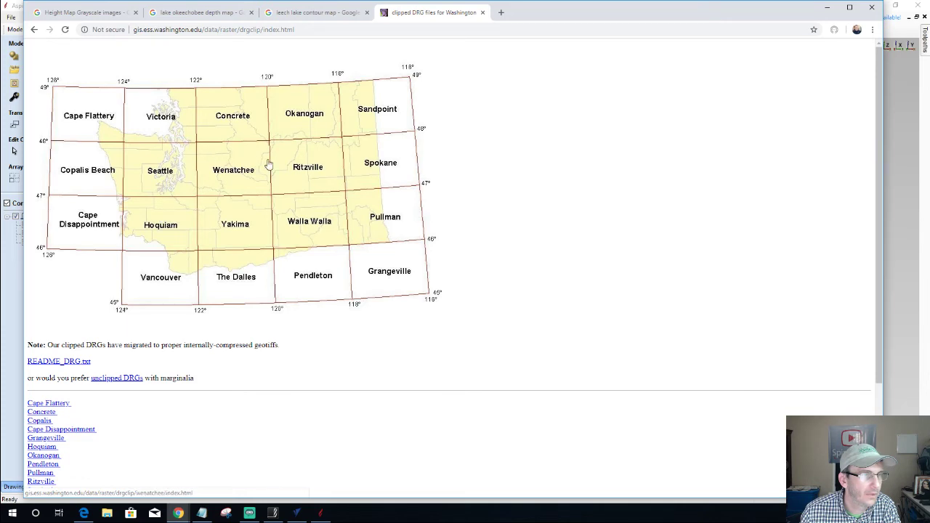
Download the Walla Walla quad file f46118e1.tif, then return to the leech lake contour map tab.
{"action": "left_click", "coordinate": [299, 217]}
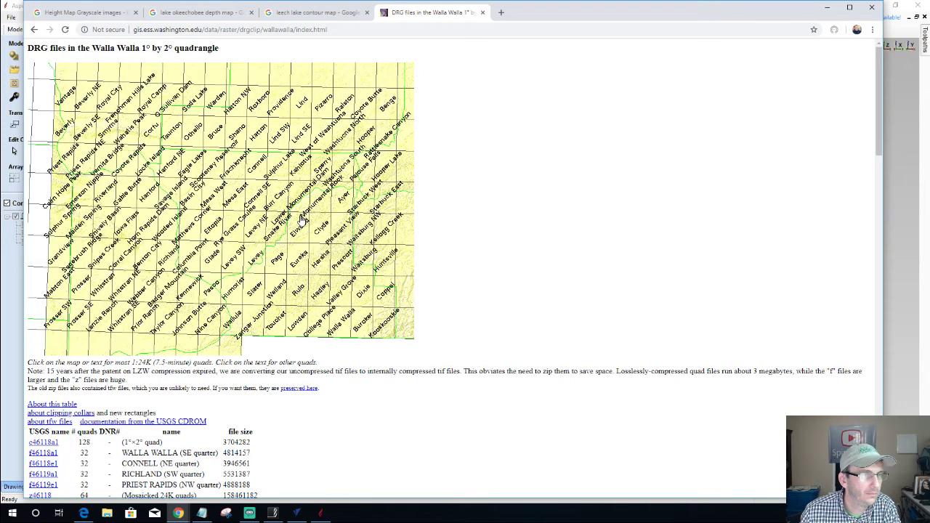
{"action": "scroll", "coordinate": [290, 353], "scroll_direction": "down", "scroll_amount": 3}
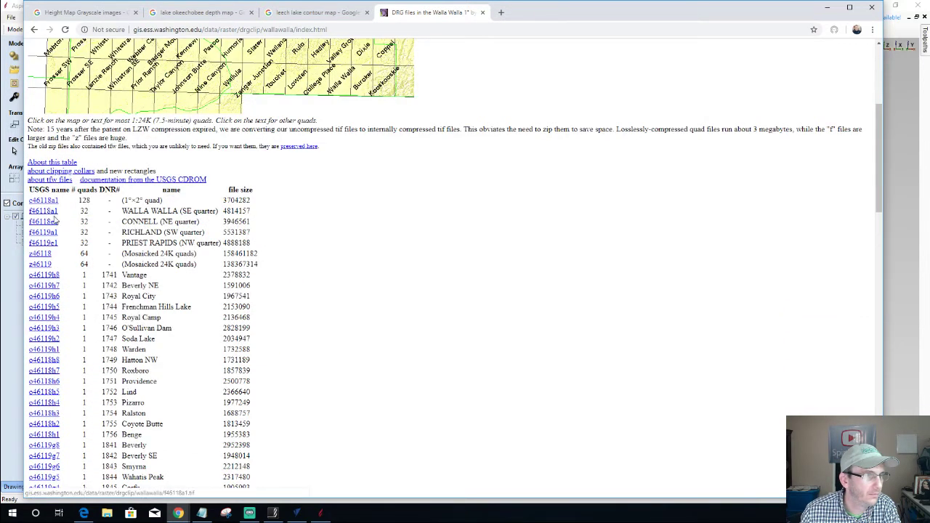
{"action": "left_click", "coordinate": [48, 224]}
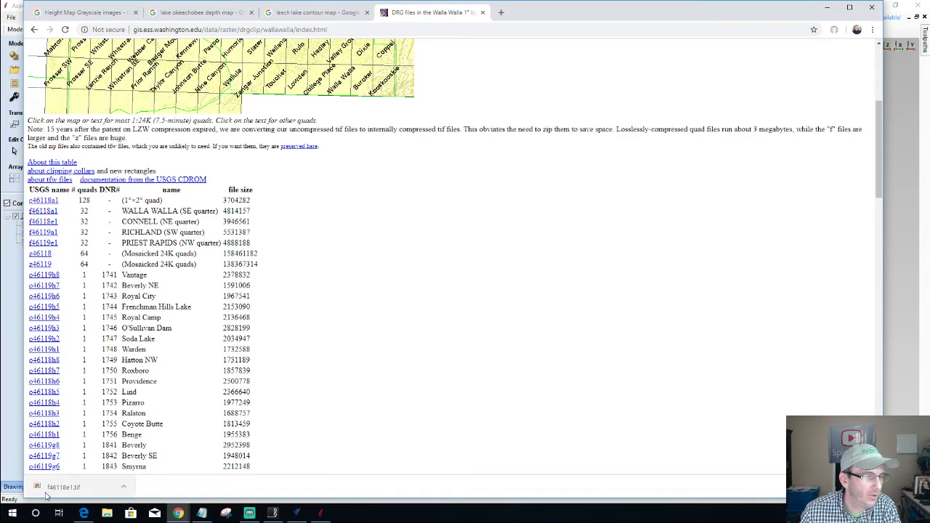
{"action": "scroll", "coordinate": [476, 277], "scroll_direction": "up", "scroll_amount": 3}
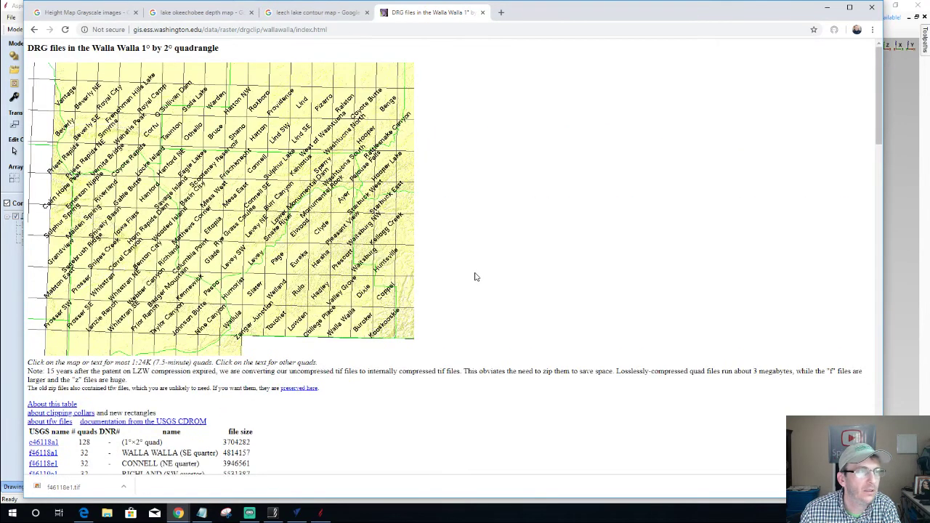
{"action": "left_click", "coordinate": [314, 13]}
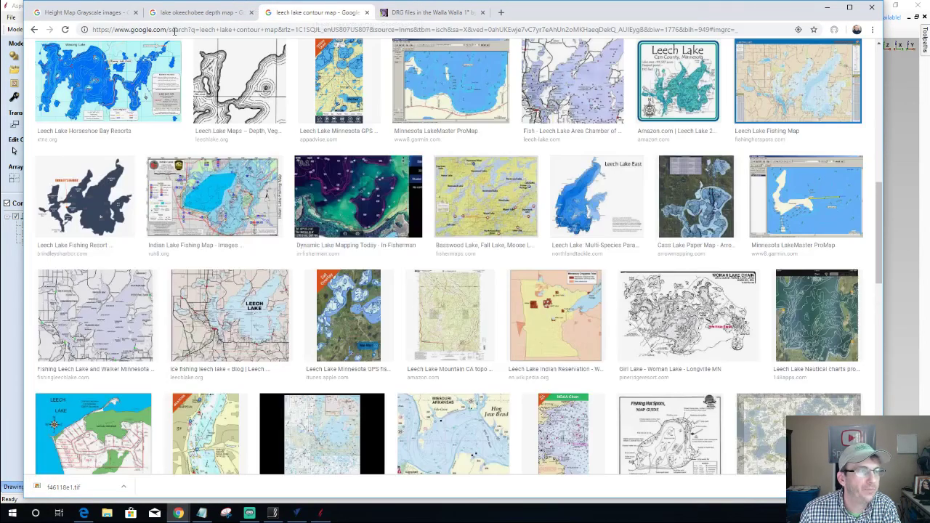
{"action": "left_click", "coordinate": [202, 513]}
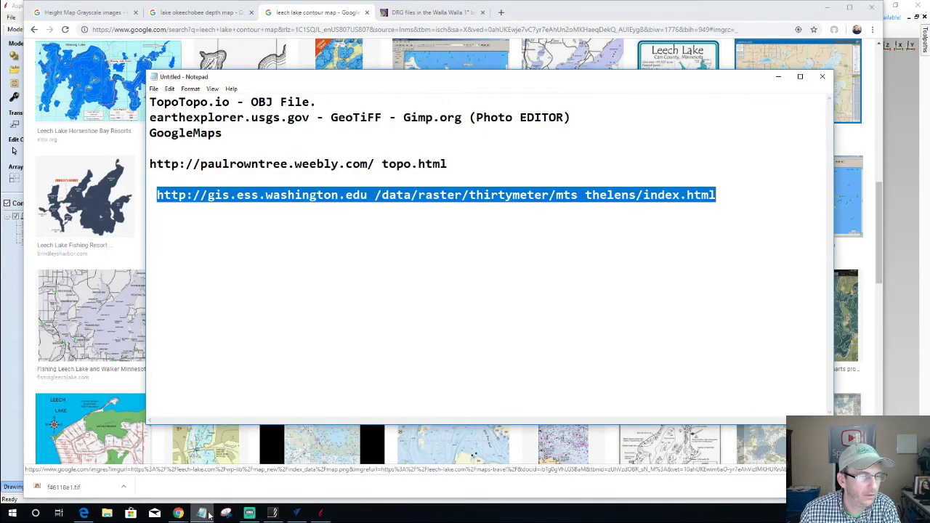
{"action": "left_click", "coordinate": [753, 194]}
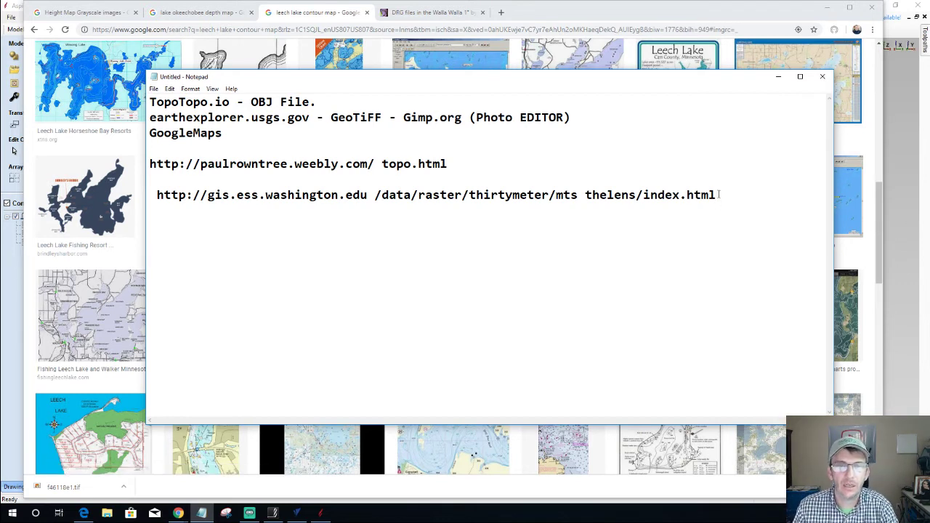
{"action": "key", "text": "Return"}
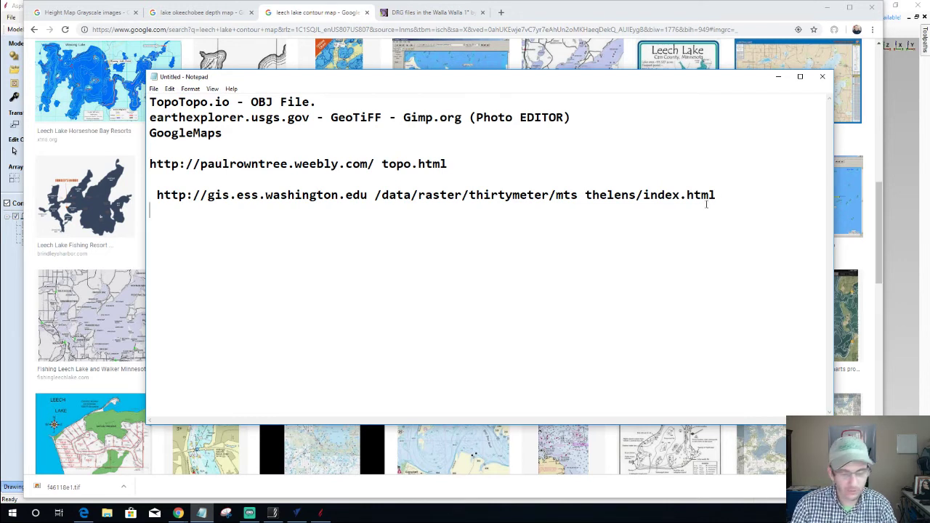
{"action": "key", "text": "Return"}
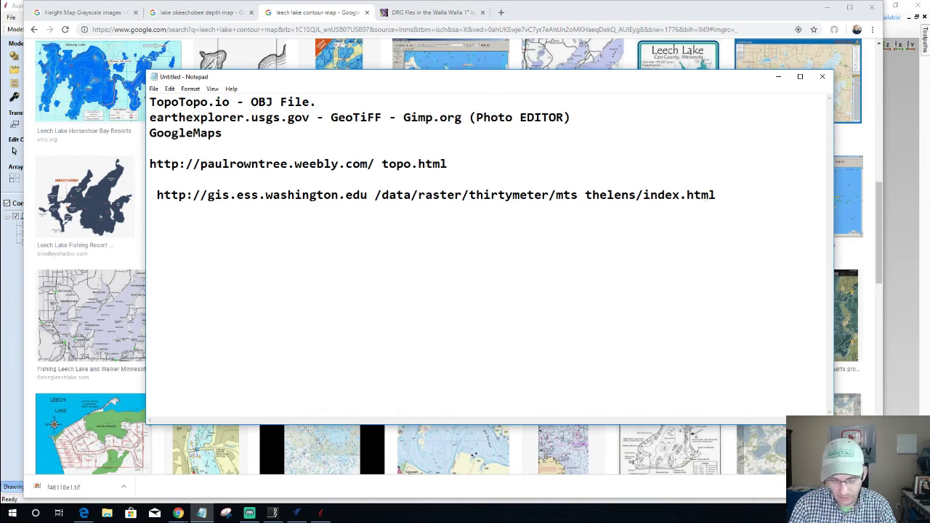
{"action": "type", "text": "vectric"}
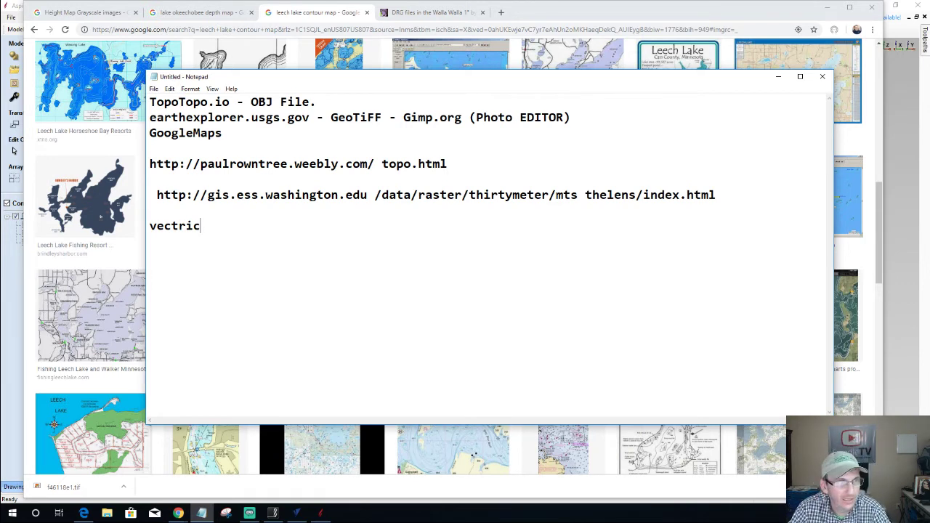
{"action": "type", "text": "gad"}
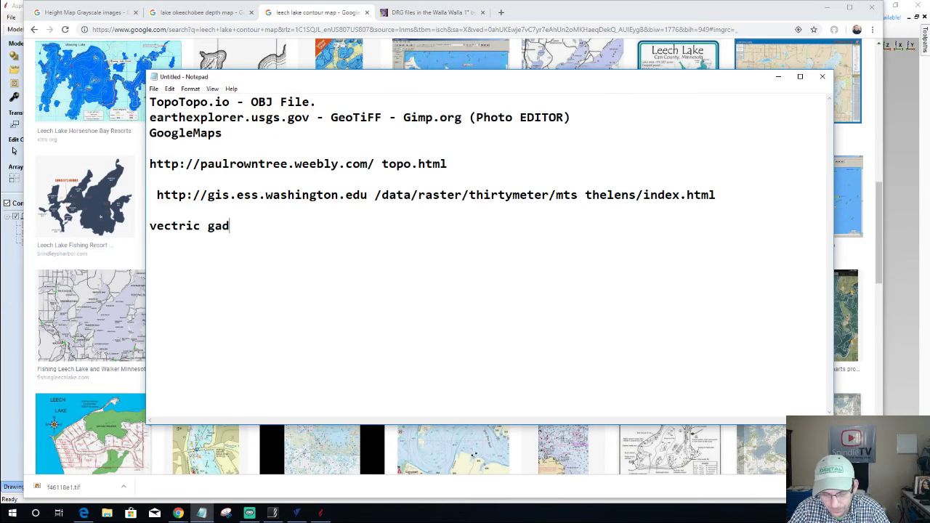
{"action": "type", "text": "gets"}
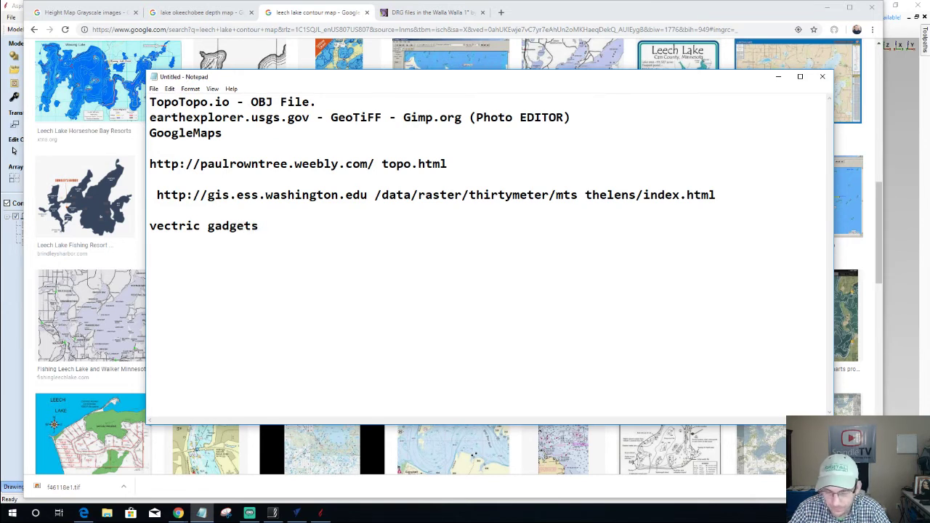
{"action": "type", "text": " - "}
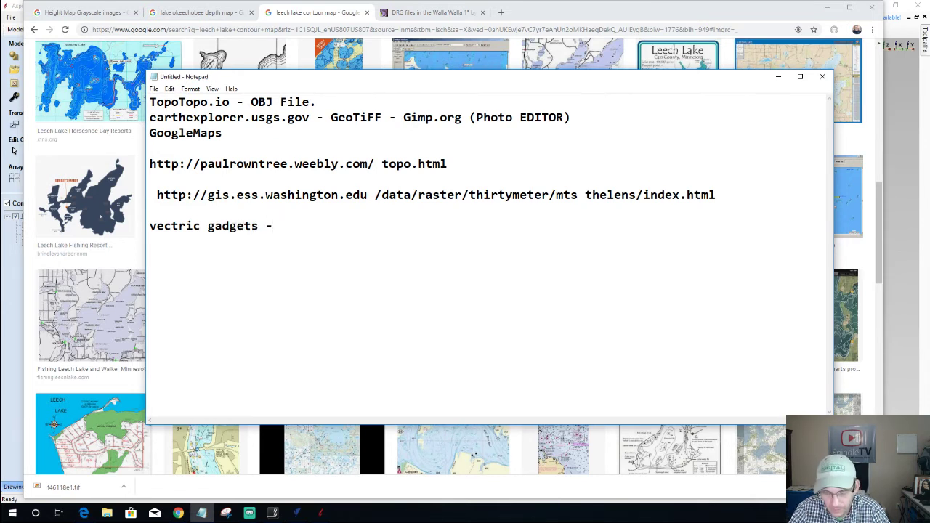
{"action": "type", "text": "g"}
{"action": "key", "text": "BackSpace"}
{"action": "type", "text": "htt"}
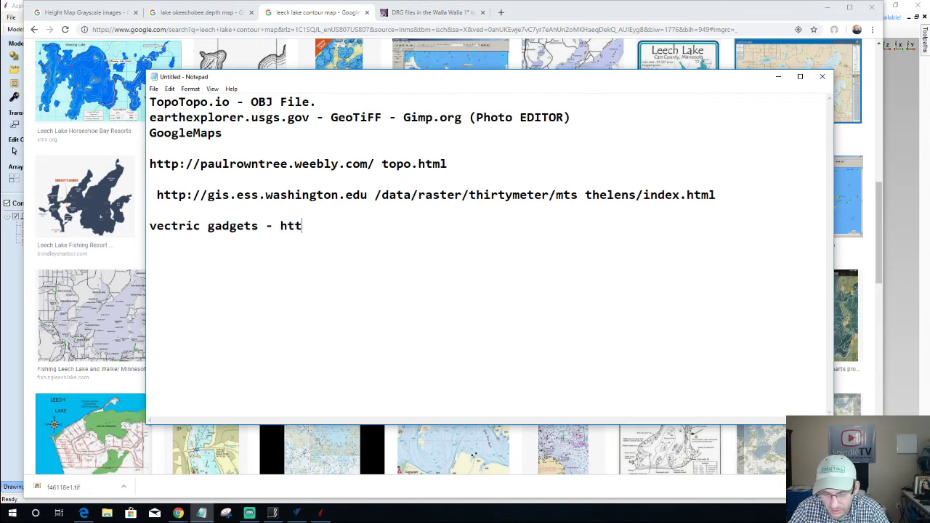
{"action": "type", "text": "ps"}
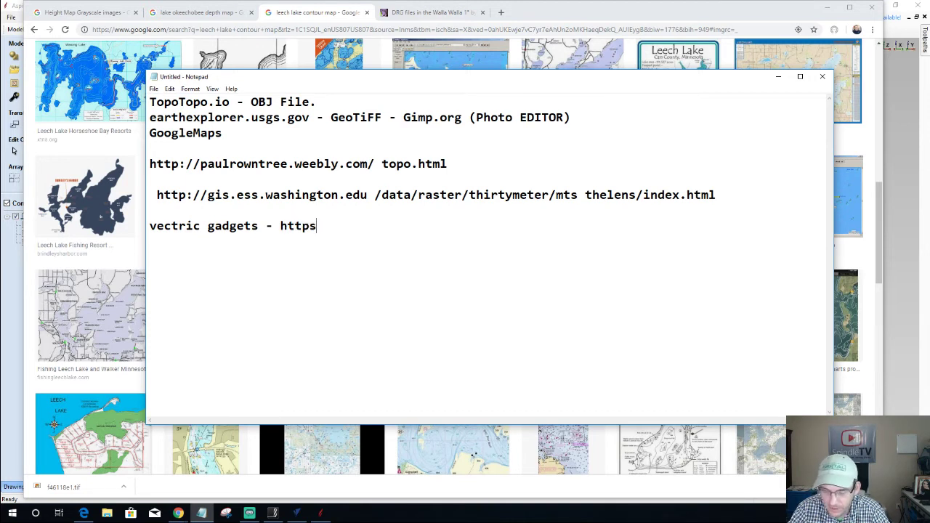
{"action": "type", "text": "://"}
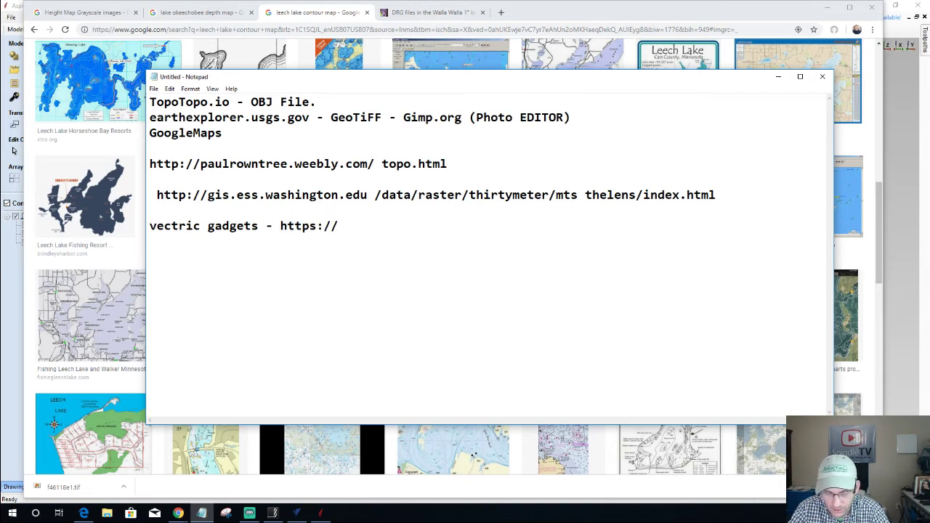
{"action": "type", "text": "ga"}
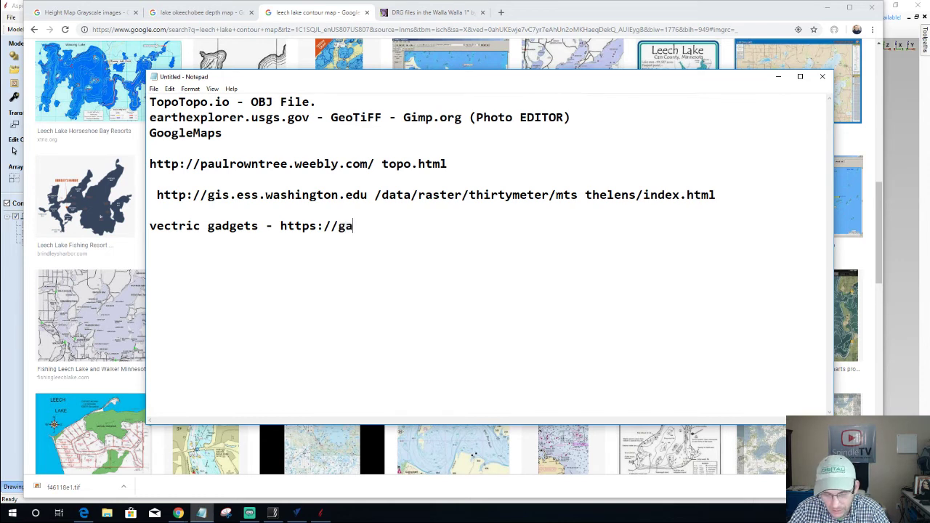
{"action": "type", "text": "dgets"}
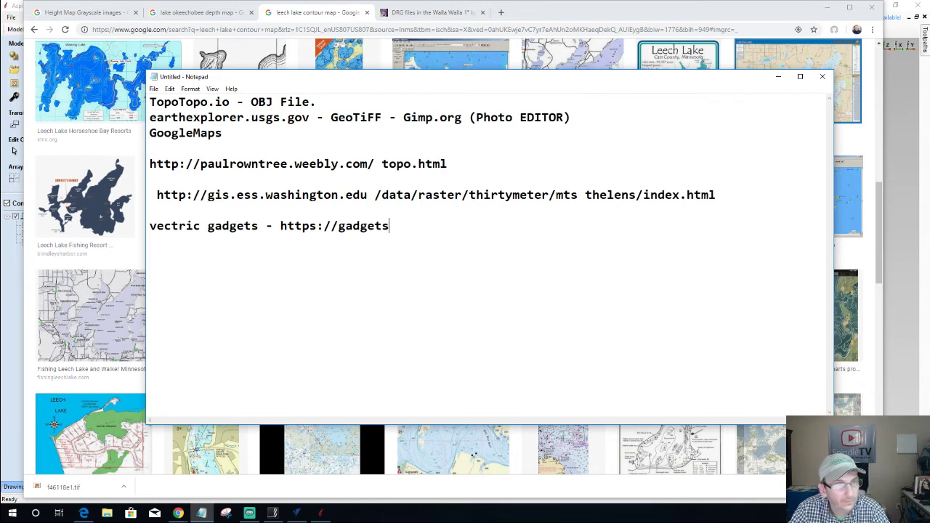
{"action": "type", "text": "/"}
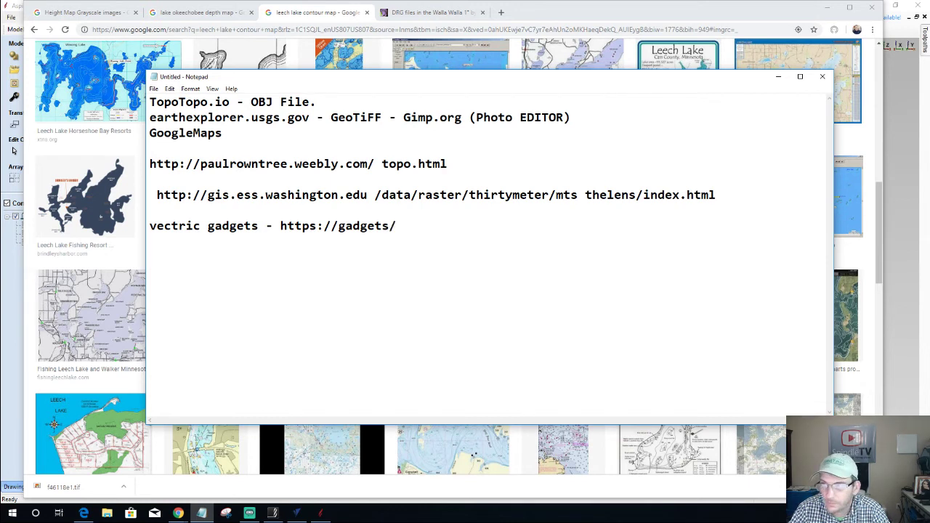
{"action": "type", "text": "vectric"}
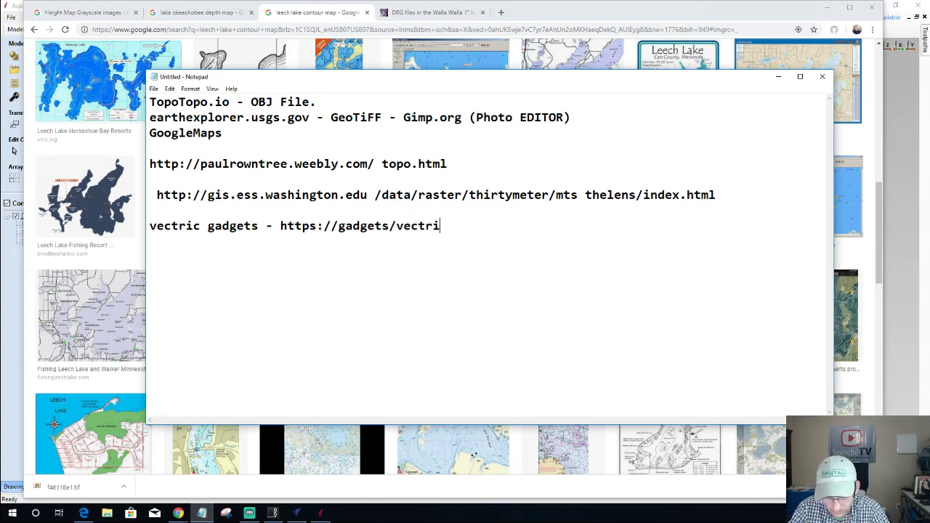
{"action": "type", "text": ".com "}
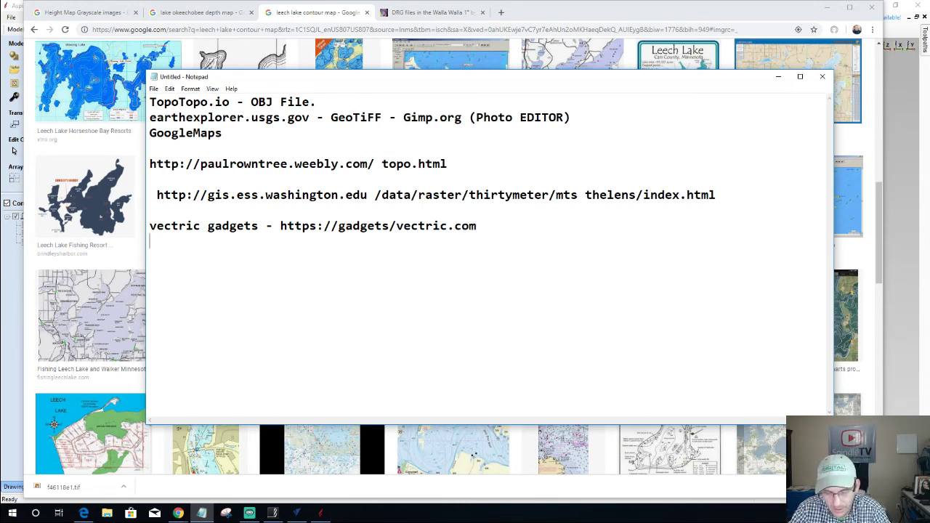
{"action": "type", "text": "Regular "}
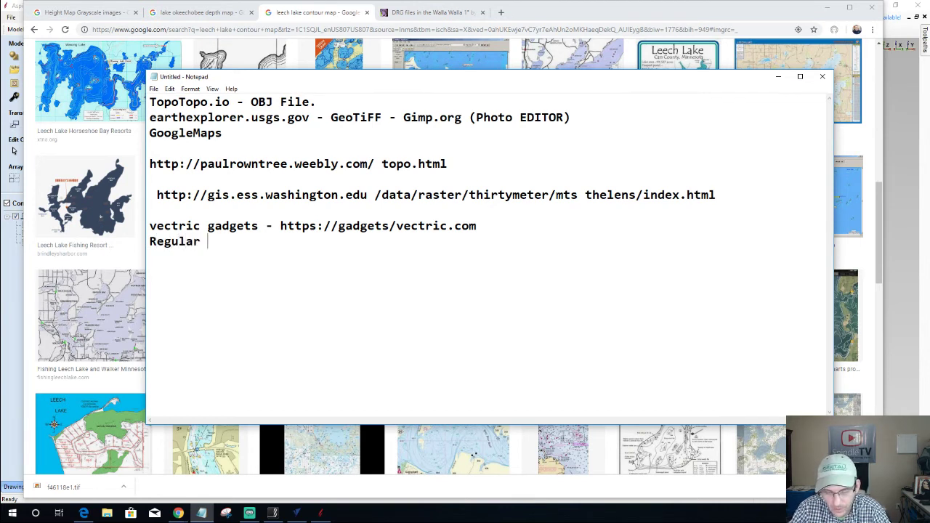
{"action": "type", "text": "Grid Impo"}
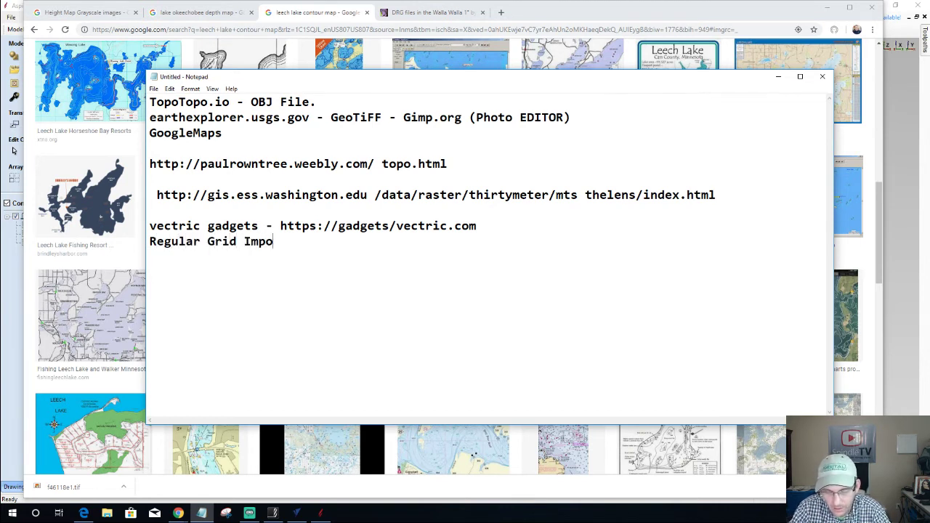
{"action": "type", "text": "rter Ga"}
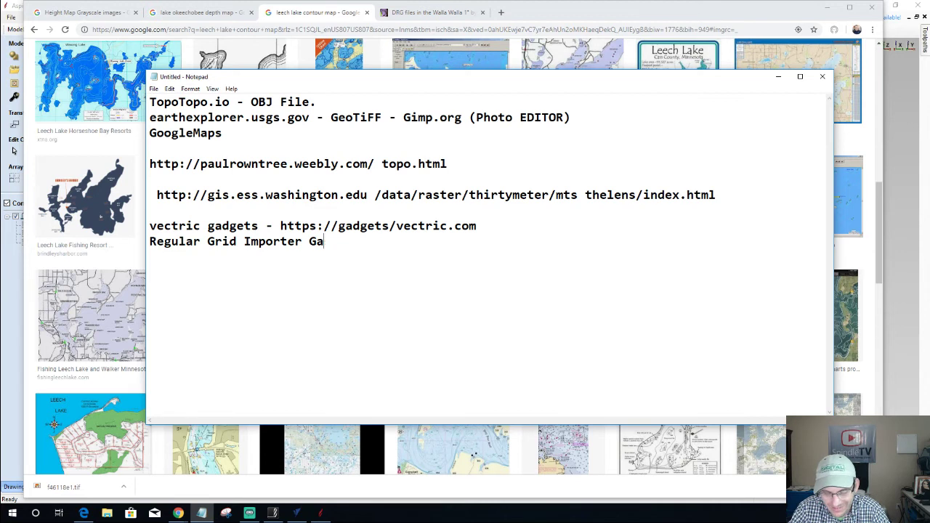
{"action": "type", "text": "dget"}
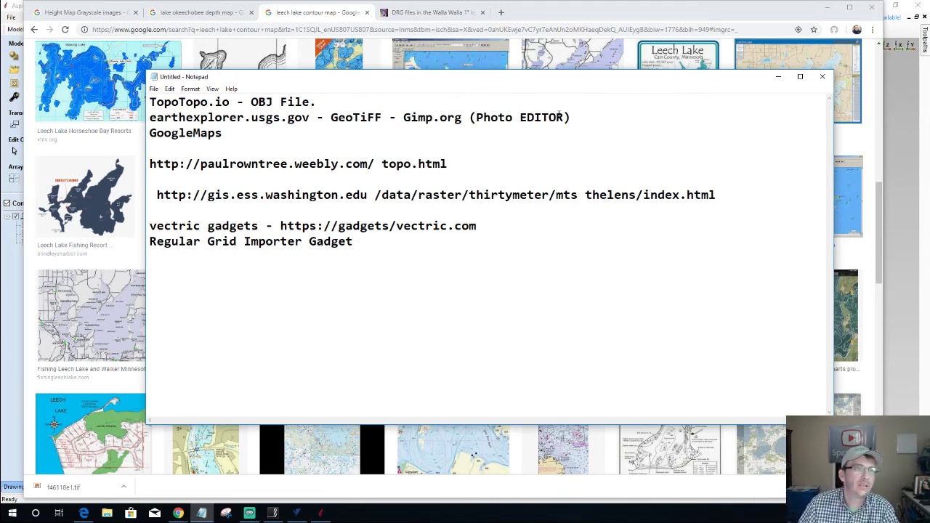
{"action": "left_click_drag", "start_coordinate": [151, 223], "coordinate": [477, 227]}
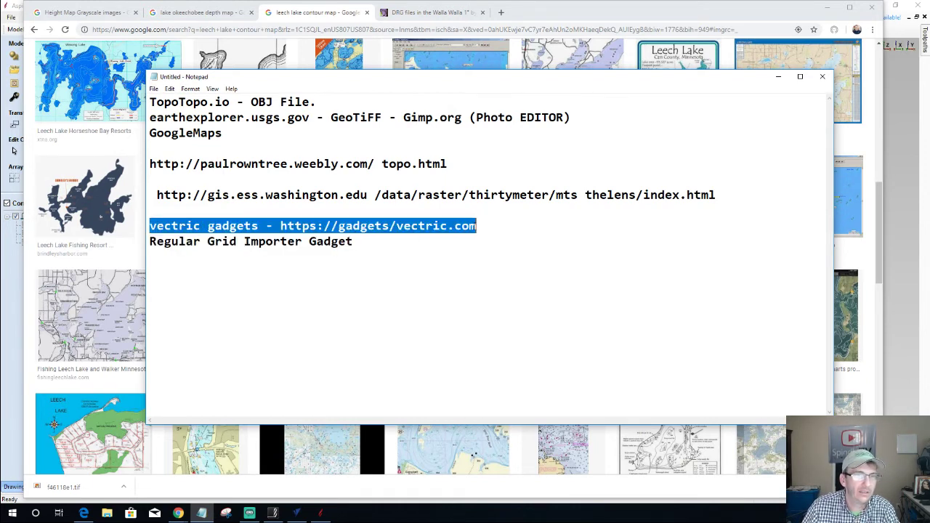
{"action": "right_click", "coordinate": [477, 226]}
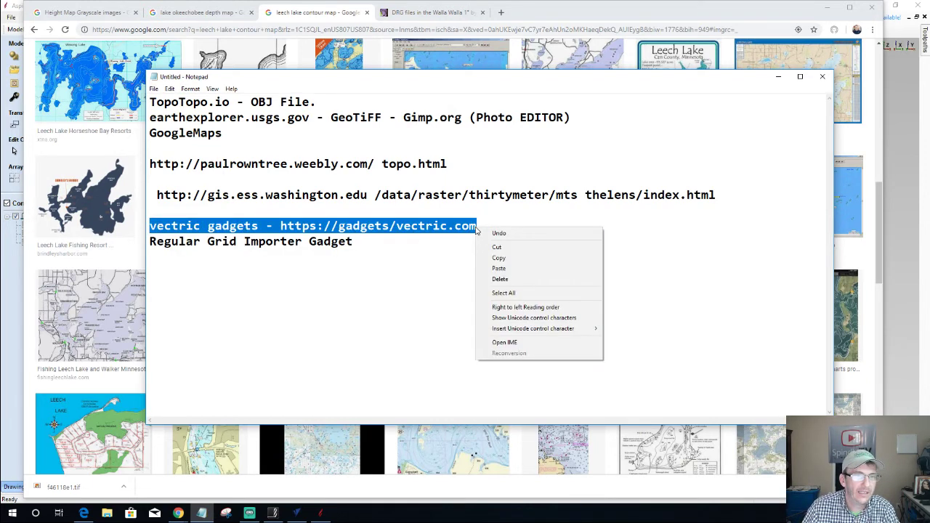
Copy the Vectric gadgets note line and search for it in a new Chrome tab.
{"action": "left_click", "coordinate": [498, 259]}
{"action": "left_click", "coordinate": [501, 13]}
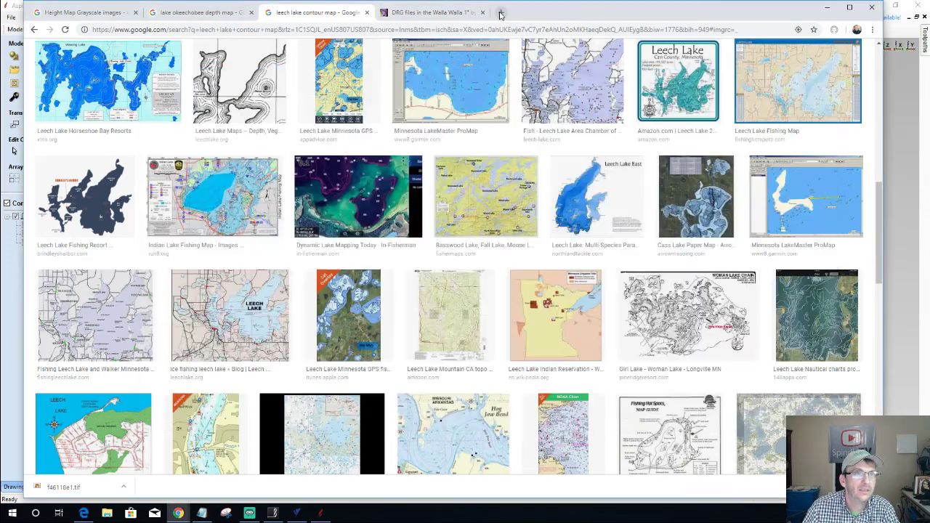
{"action": "right_click", "coordinate": [111, 29]}
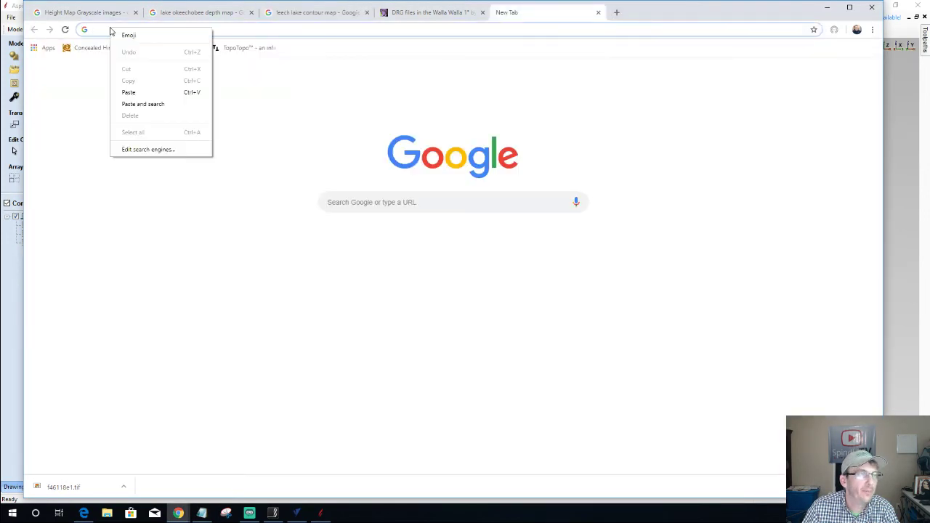
{"action": "left_click", "coordinate": [124, 93]}
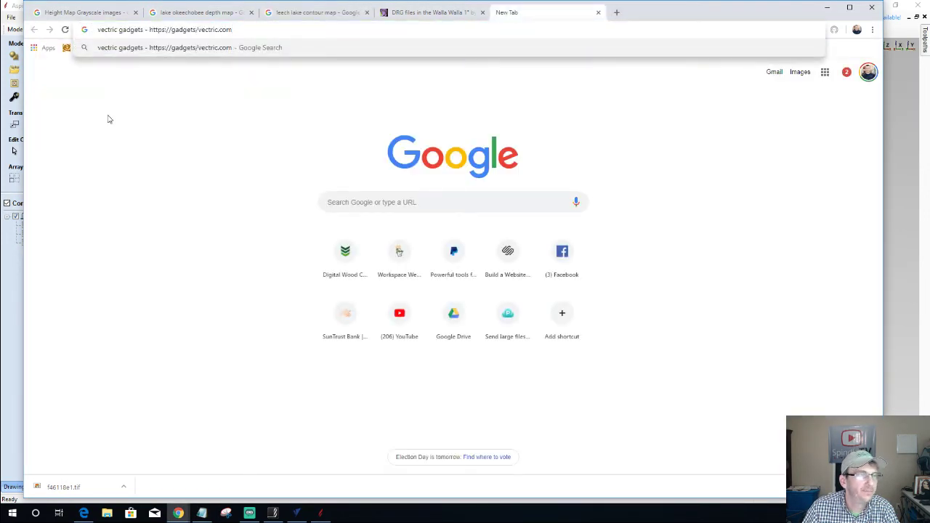
{"action": "key", "text": "Return"}
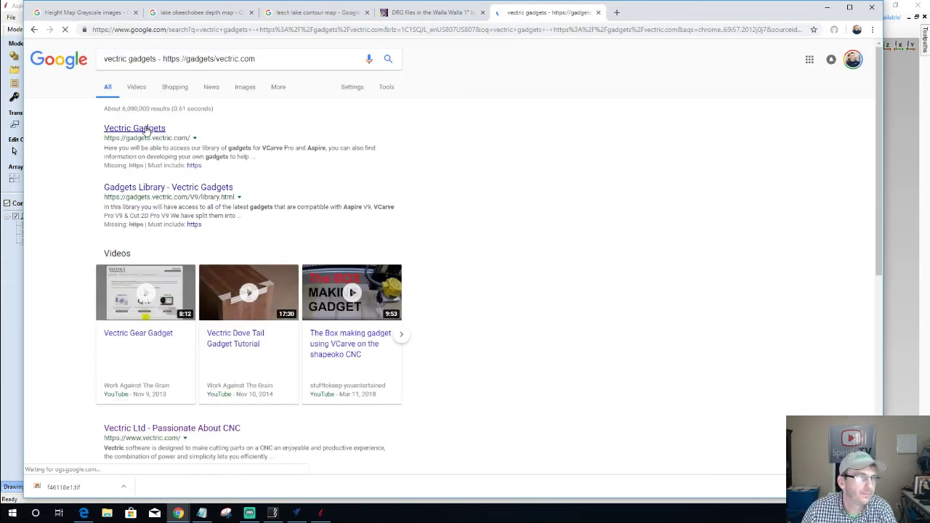
Open the Vectric Gadgets library and scroll down to the Modelling Gadgets section.
{"action": "left_click", "coordinate": [145, 128]}
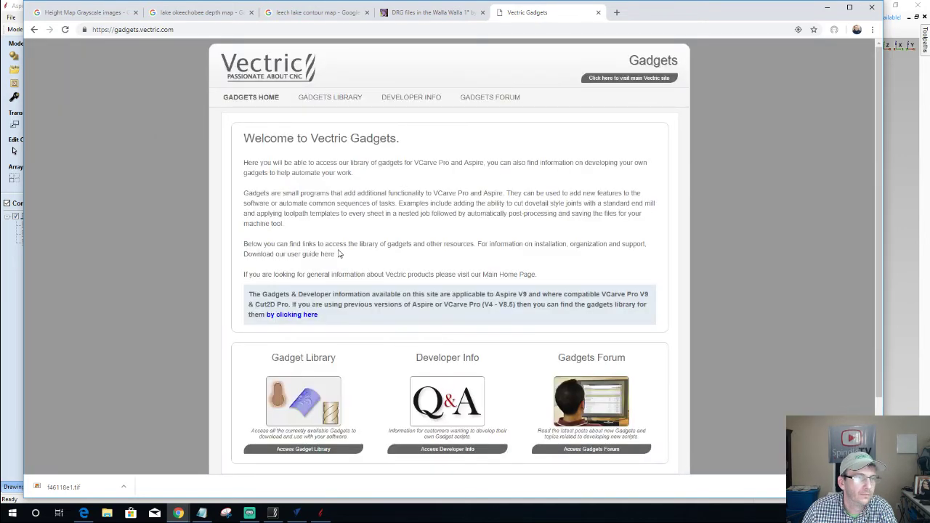
{"action": "left_click", "coordinate": [303, 448]}
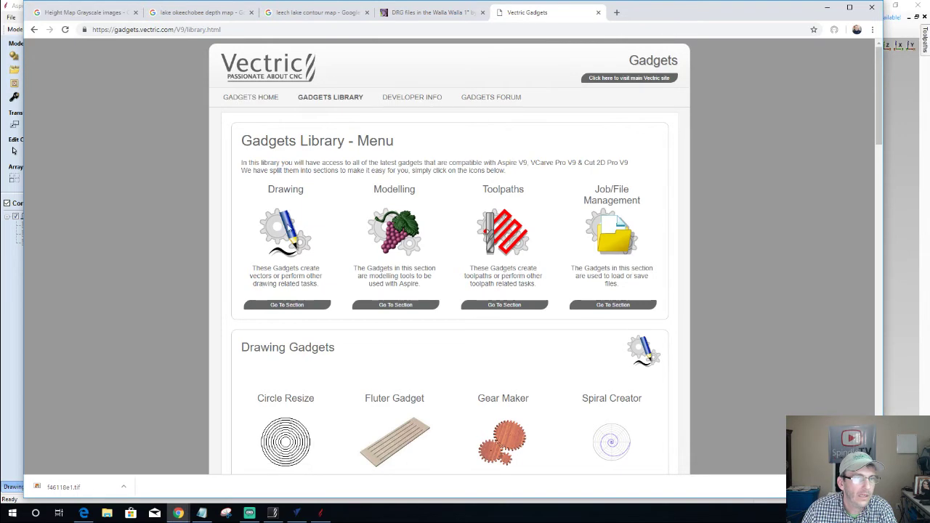
{"action": "scroll", "coordinate": [377, 192], "scroll_direction": "down", "scroll_amount": 2}
{"action": "scroll", "coordinate": [377, 192], "scroll_direction": "down", "scroll_amount": 3}
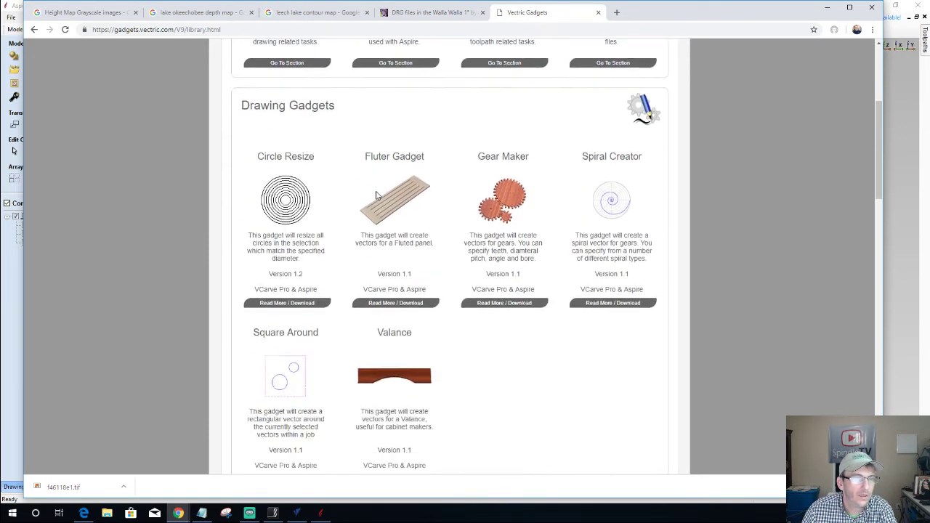
{"action": "scroll", "coordinate": [376, 194], "scroll_direction": "down", "scroll_amount": 7}
{"action": "scroll", "coordinate": [345, 328], "scroll_direction": "down", "scroll_amount": 3}
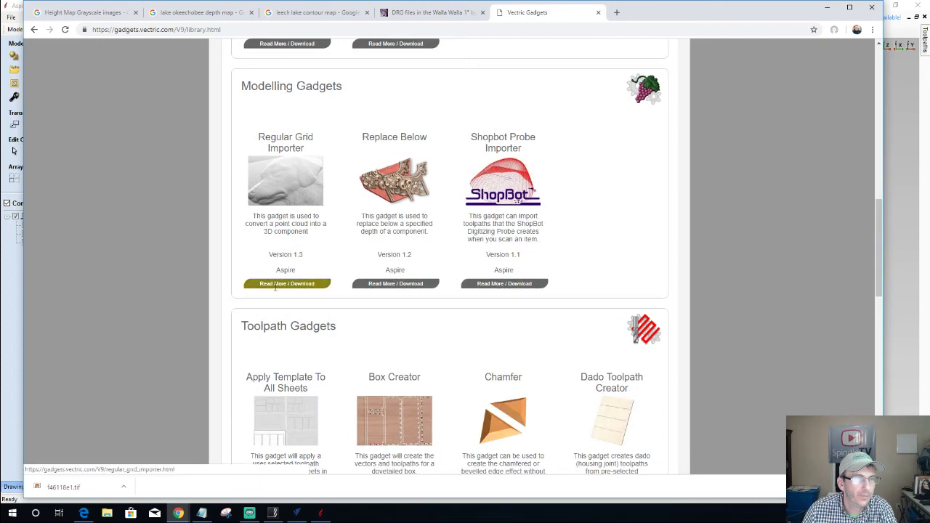
Open the Regular Grid Importer page, highlight its overview sentence, and read through the page.
{"action": "left_click", "coordinate": [271, 283]}
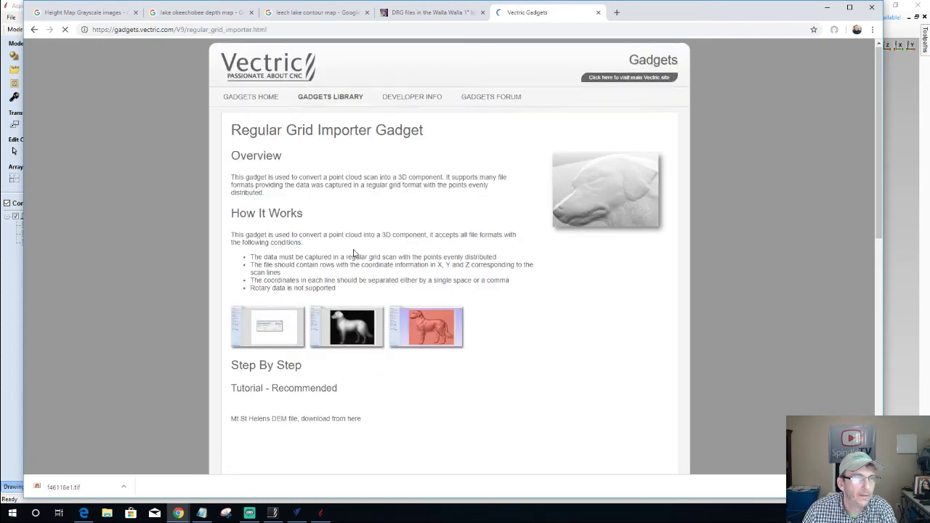
{"action": "scroll", "coordinate": [353, 255], "scroll_direction": "down", "scroll_amount": 2}
{"action": "scroll", "coordinate": [281, 155], "scroll_direction": "up", "scroll_amount": 1}
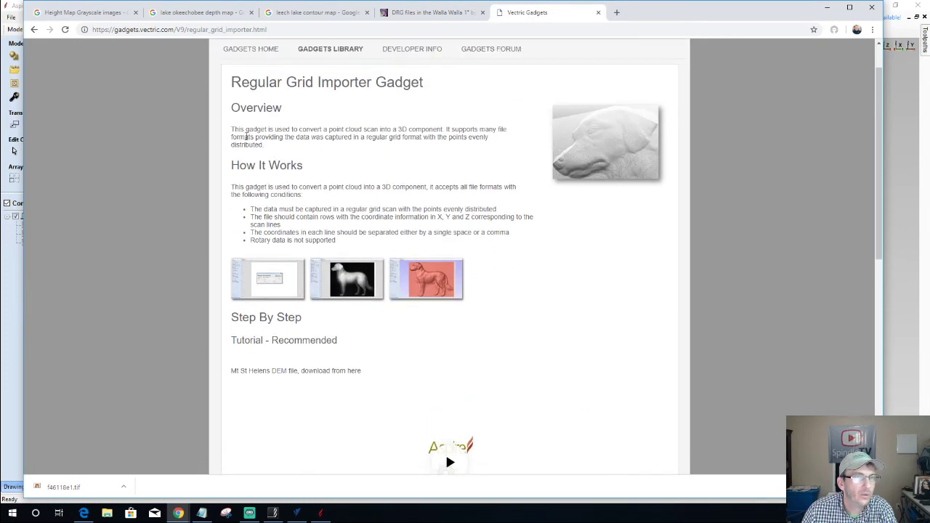
{"action": "left_click_drag", "start_coordinate": [237, 129], "coordinate": [385, 131]}
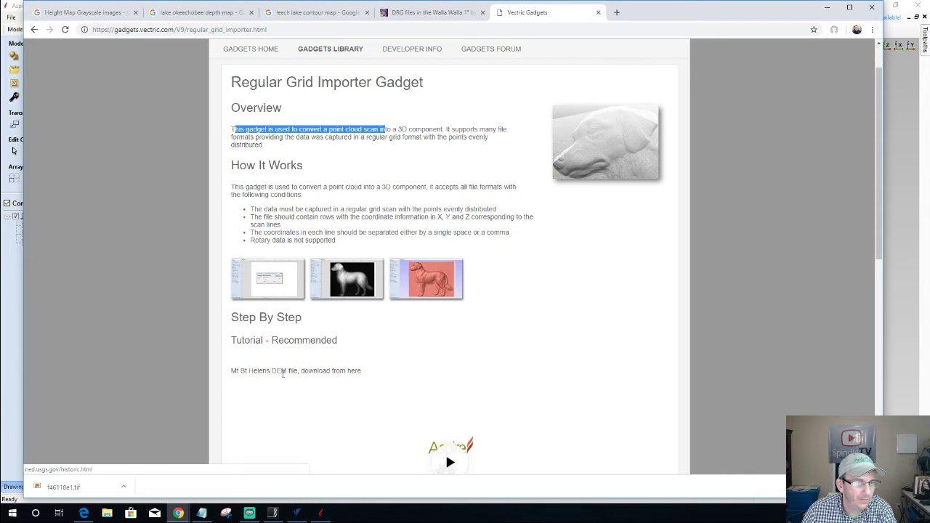
{"action": "scroll", "coordinate": [285, 374], "scroll_direction": "down", "scroll_amount": 2}
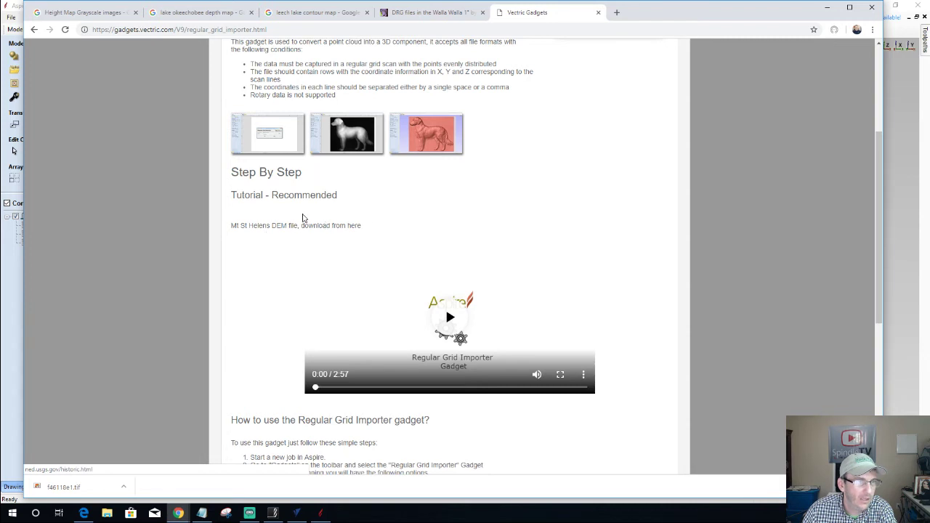
{"action": "scroll", "coordinate": [348, 195], "scroll_direction": "up", "scroll_amount": 1}
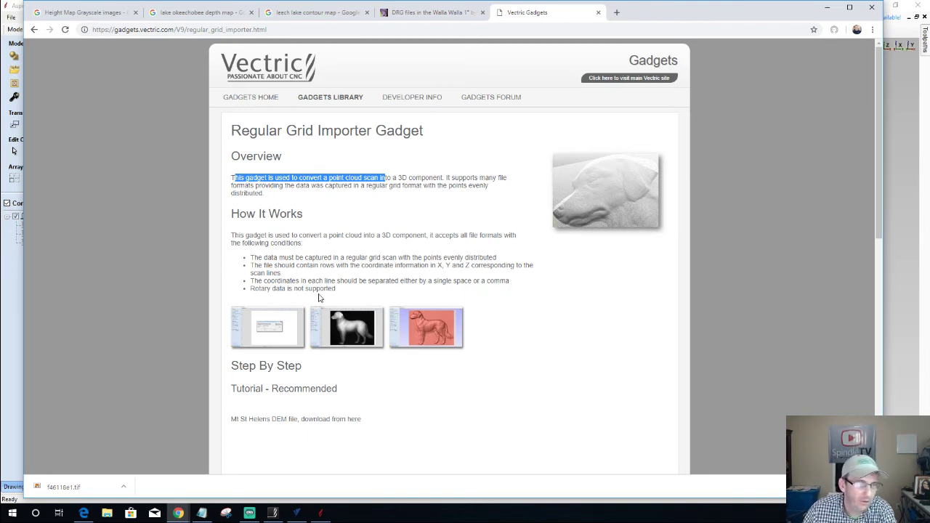
{"action": "scroll", "coordinate": [332, 291], "scroll_direction": "down", "scroll_amount": 3}
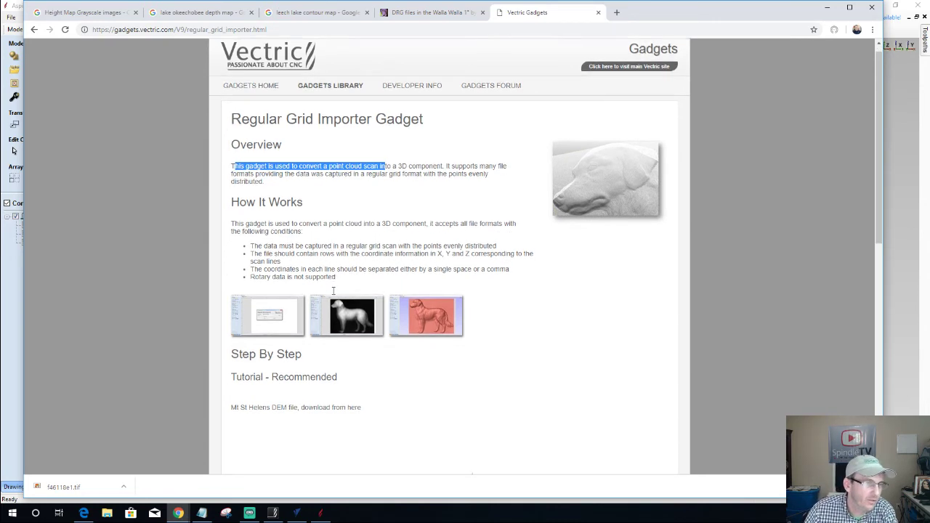
{"action": "scroll", "coordinate": [334, 295], "scroll_direction": "down", "scroll_amount": 3}
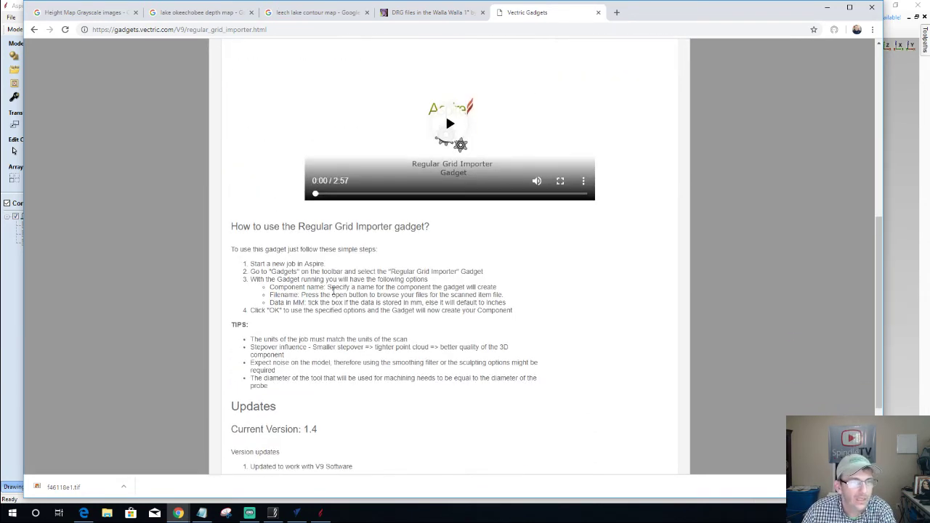
{"action": "scroll", "coordinate": [333, 292], "scroll_direction": "down", "scroll_amount": 2}
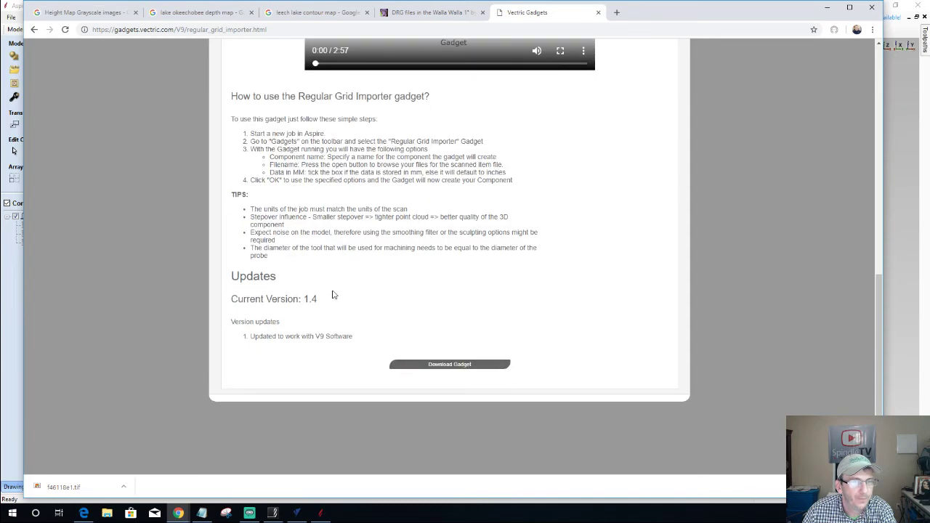
{"action": "scroll", "coordinate": [334, 295], "scroll_direction": "up", "scroll_amount": 5}
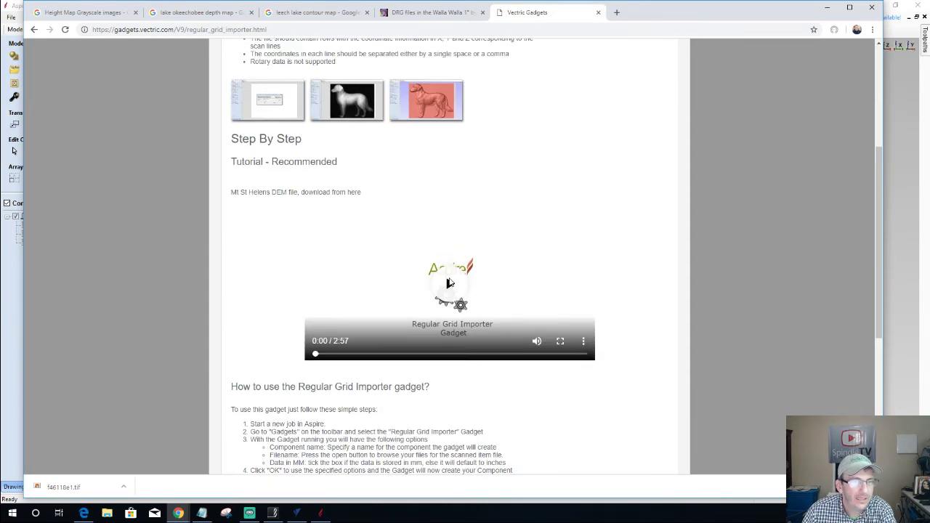
{"action": "scroll", "coordinate": [435, 256], "scroll_direction": "up", "scroll_amount": 4}
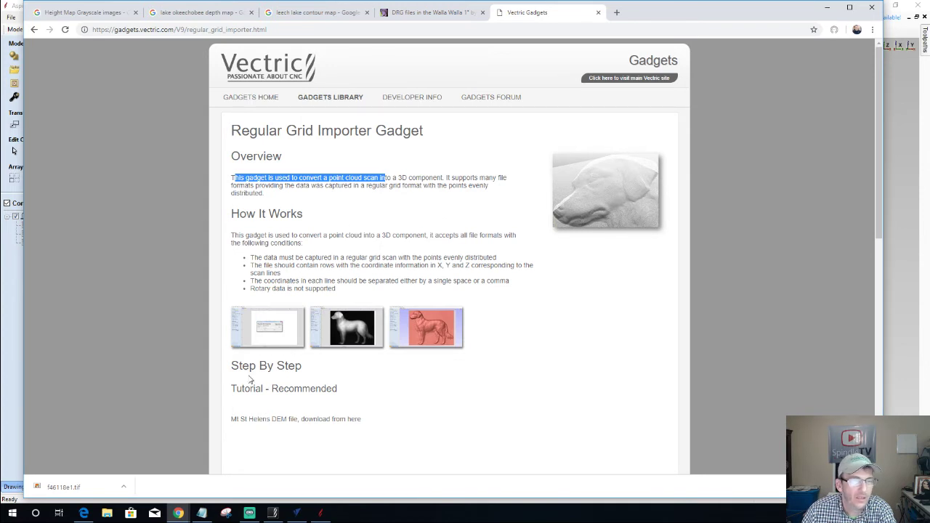
Review the earthexplorer and GoogleMaps lines in the Notepad notes, then minimize Chrome.
{"action": "left_click", "coordinate": [208, 515]}
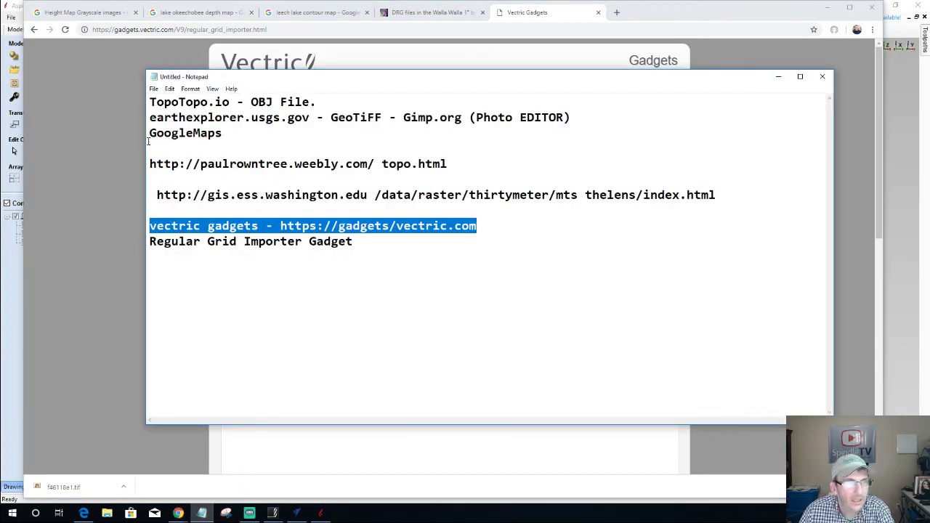
{"action": "left_click_drag", "start_coordinate": [149, 117], "coordinate": [458, 141]}
{"action": "left_click", "coordinate": [380, 357]}
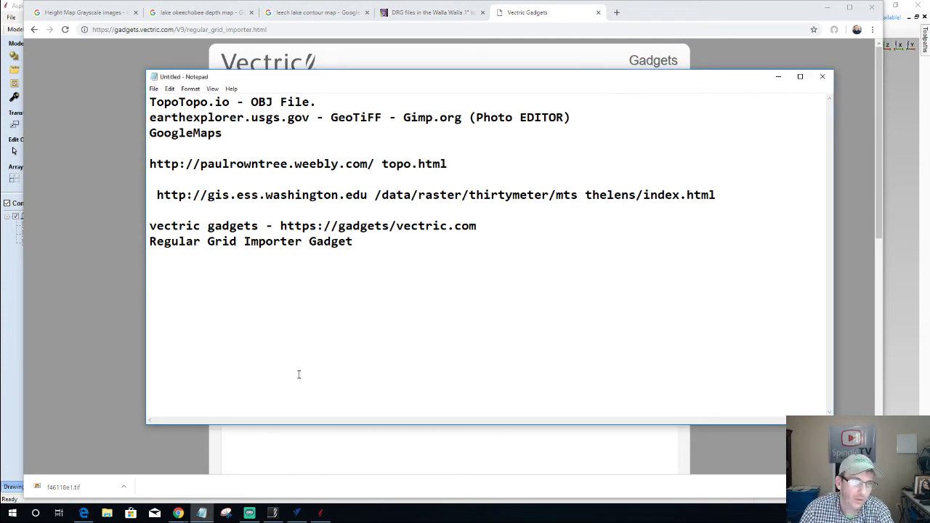
{"action": "left_click", "coordinate": [360, 241]}
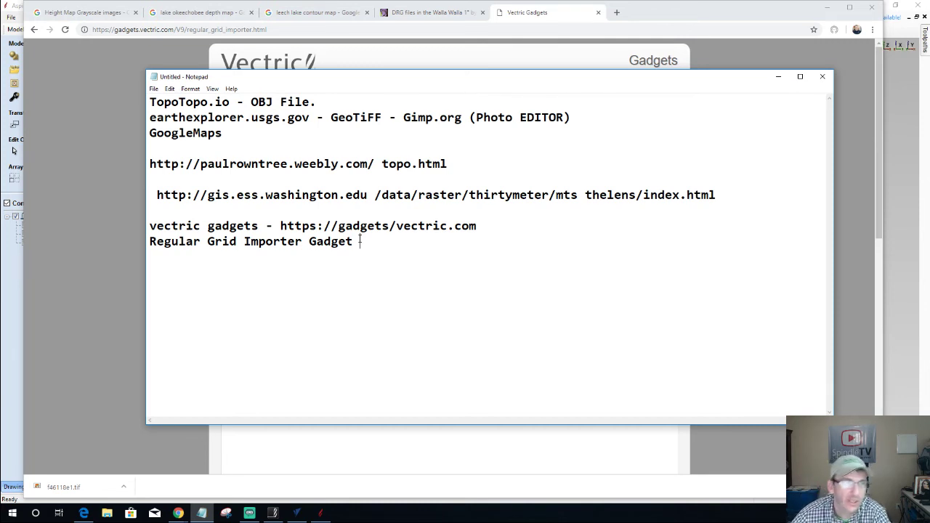
{"action": "left_click", "coordinate": [829, 10]}
{"action": "left_click", "coordinate": [828, 10]}
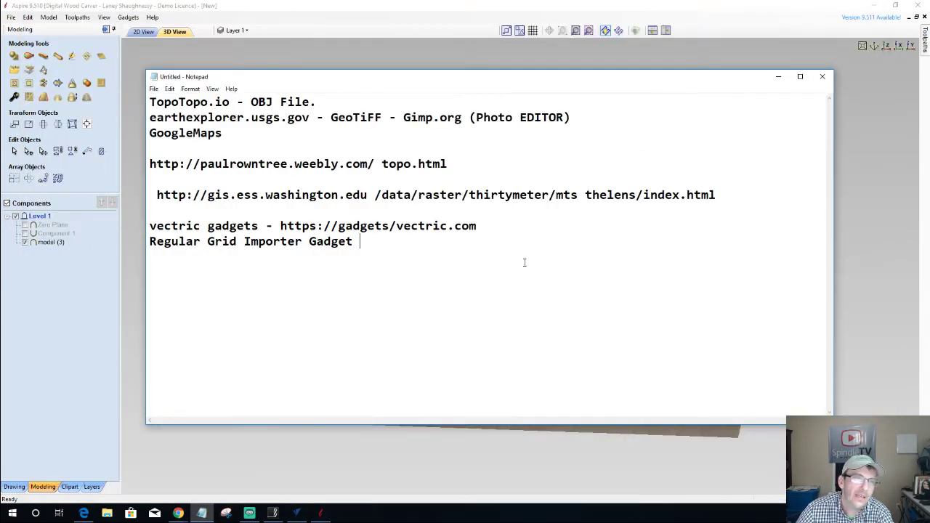
Start a 3D finish toolpath using the Tapered Ball Nose 11 Deg Tip 0.031, 0.25 inch tool.
{"action": "left_click", "coordinate": [774, 81]}
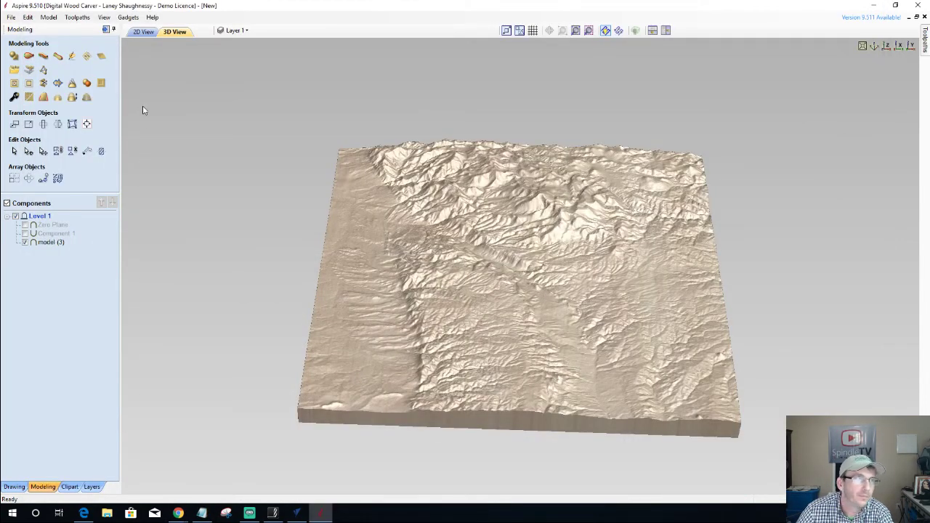
{"action": "left_click_drag", "start_coordinate": [476, 323], "coordinate": [328, 233]}
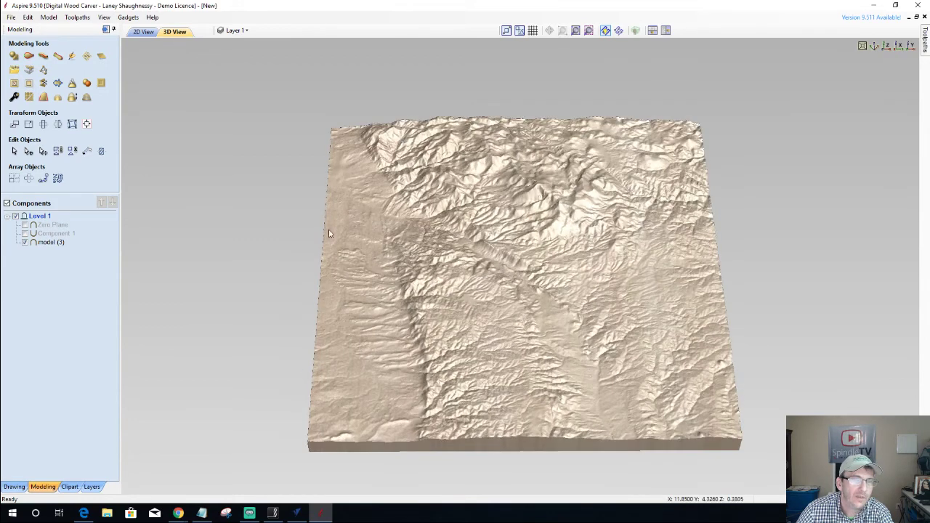
{"action": "left_click", "coordinate": [105, 30]}
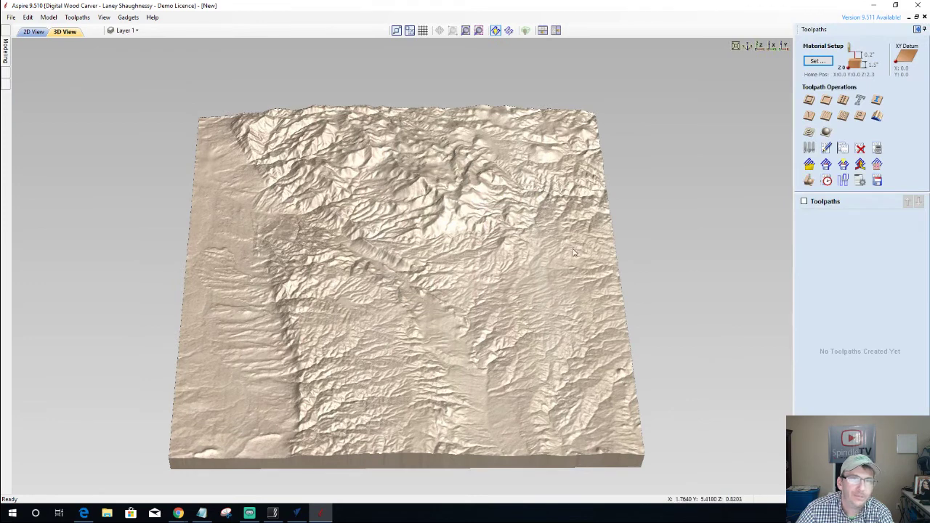
{"action": "left_click_drag", "start_coordinate": [614, 244], "coordinate": [627, 246]}
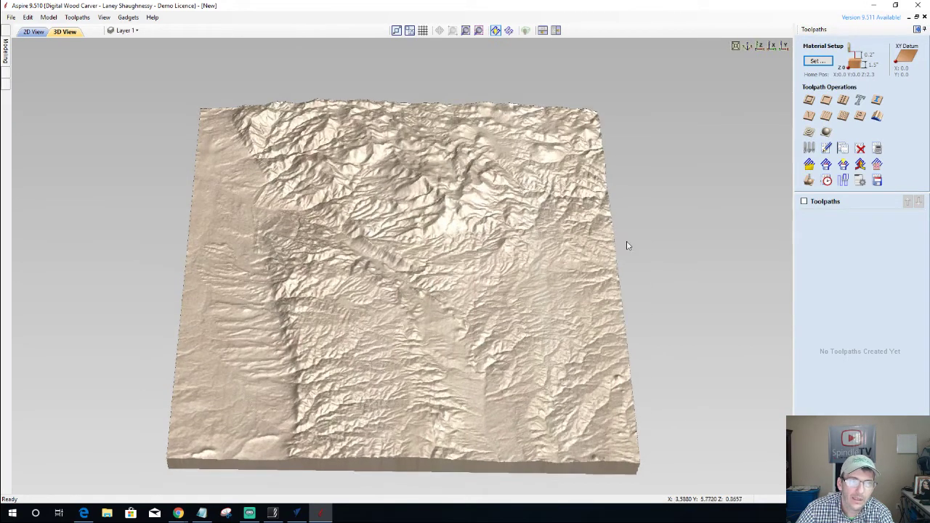
{"action": "left_click", "coordinate": [827, 134]}
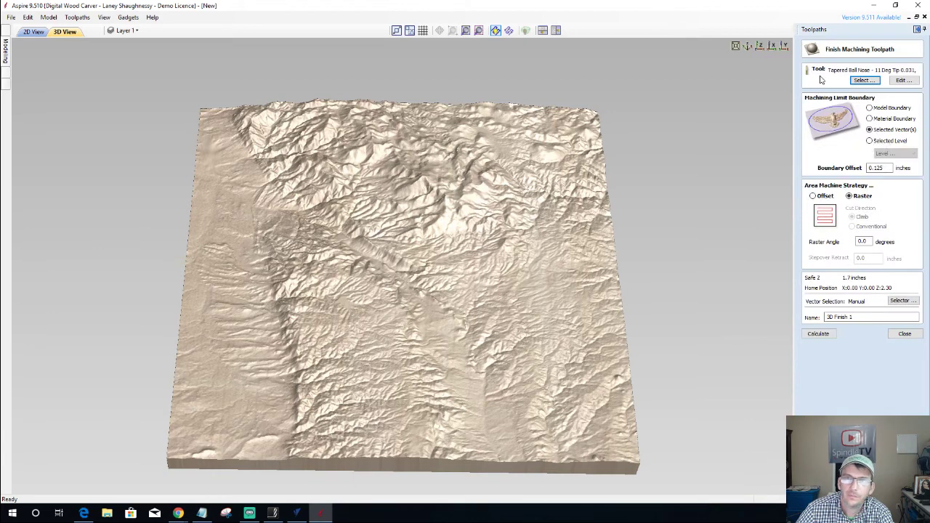
{"action": "left_click", "coordinate": [862, 80]}
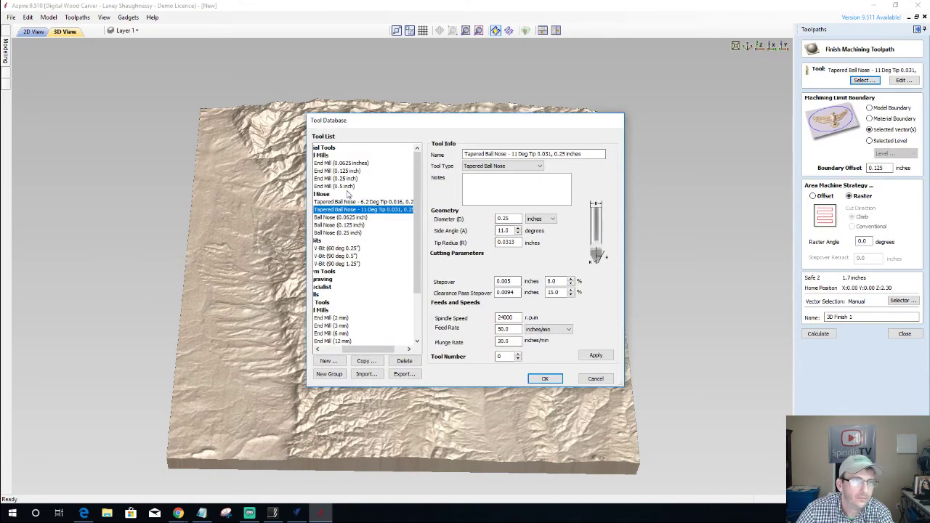
{"action": "mouse_move", "coordinate": [358, 349]}
{"action": "left_mouse_down"}
{"action": "mouse_move", "coordinate": [339, 350]}
{"action": "mouse_move", "coordinate": [357, 351]}
{"action": "left_mouse_up"}
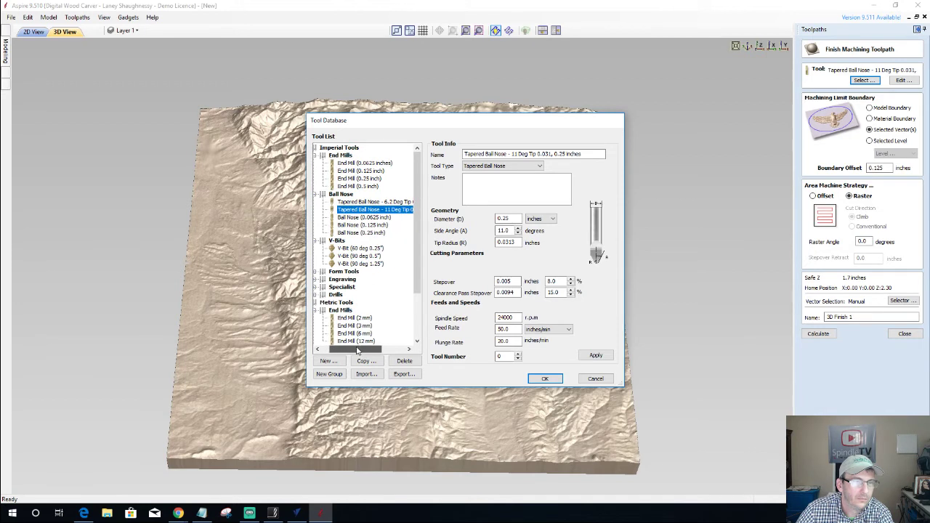
{"action": "left_click", "coordinate": [367, 211]}
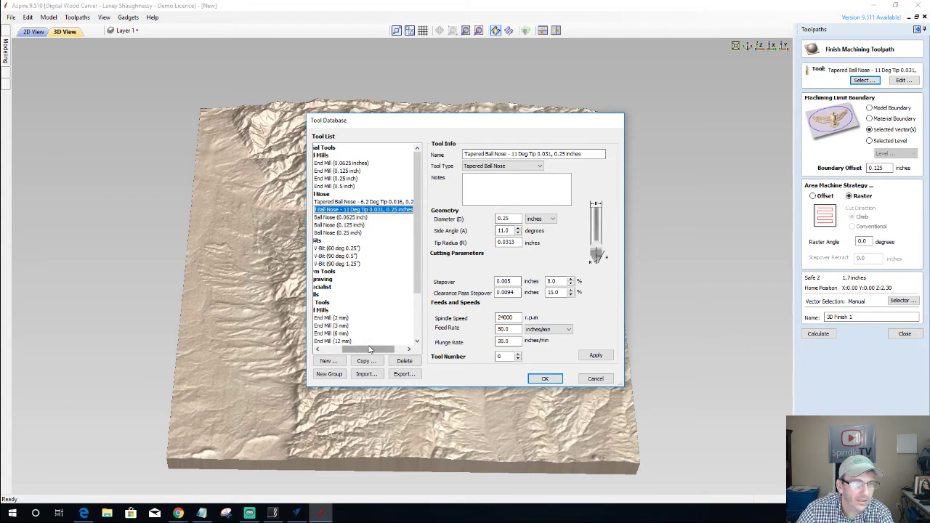
{"action": "left_click_drag", "start_coordinate": [355, 353], "coordinate": [332, 351]}
Create a new Tapered Ball Nose tool: 7.2° side angle, 0.0625 tip radius, 20% clearance stepover.
{"action": "left_click", "coordinate": [329, 360]}
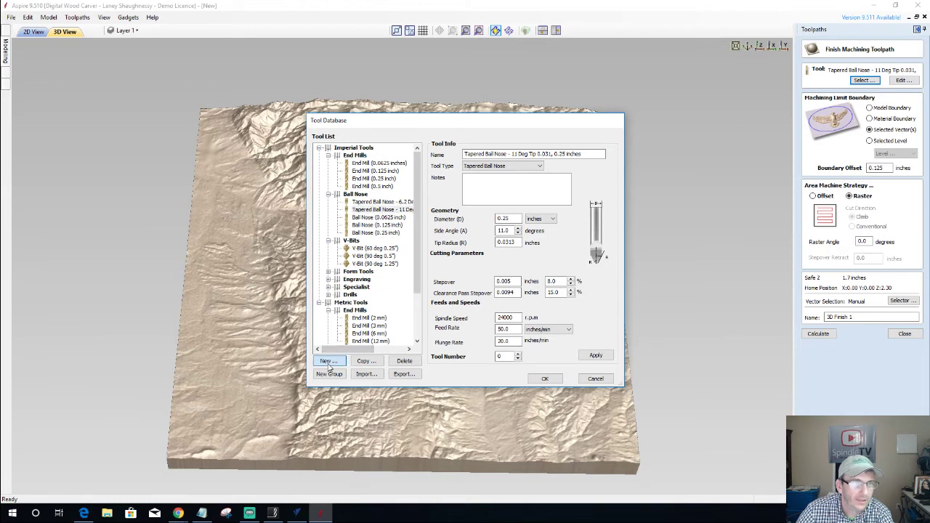
{"action": "left_click", "coordinate": [509, 167]}
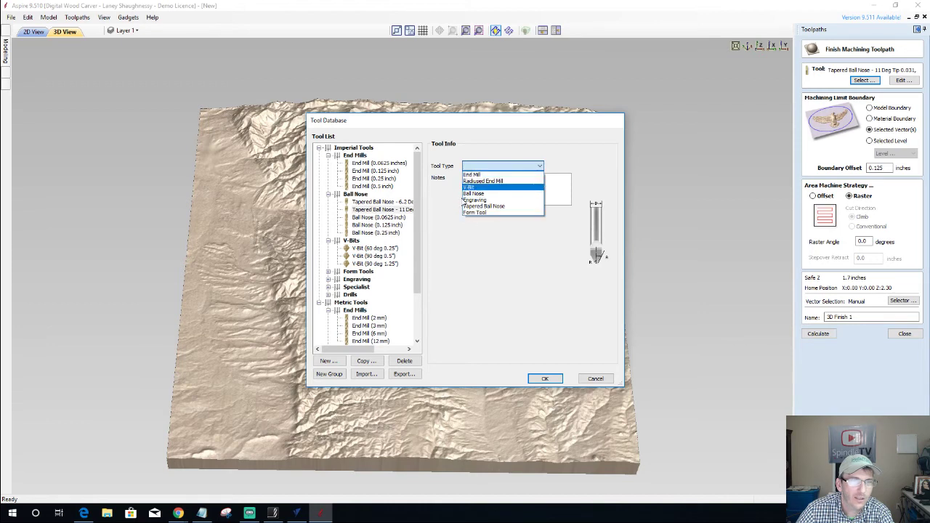
{"action": "left_click", "coordinate": [471, 206]}
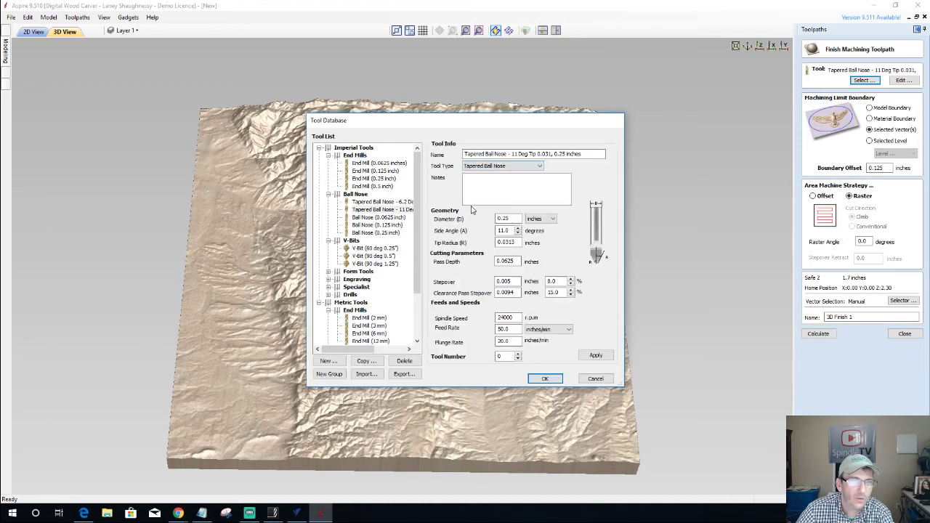
{"action": "double_click", "coordinate": [504, 230]}
{"action": "type", "text": "7.2"}
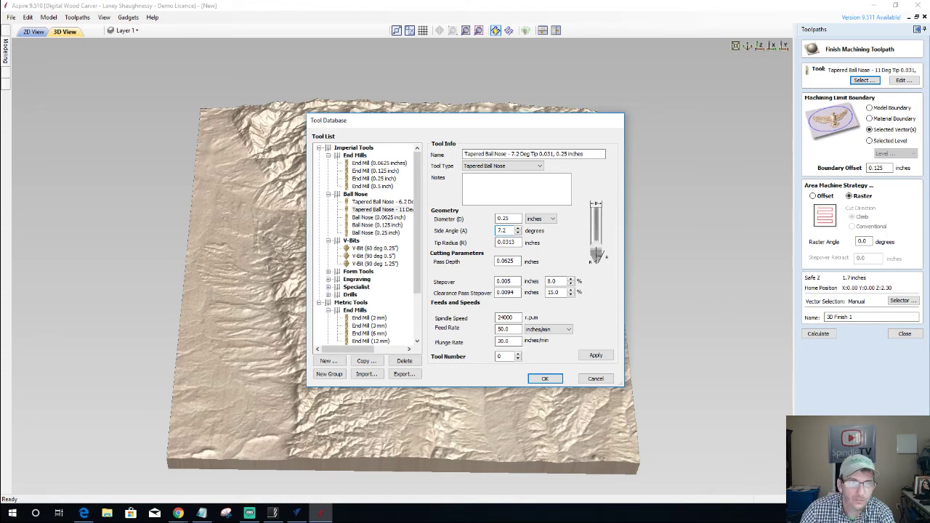
{"action": "double_click", "coordinate": [507, 242]}
{"action": "type", "text": ".0625"}
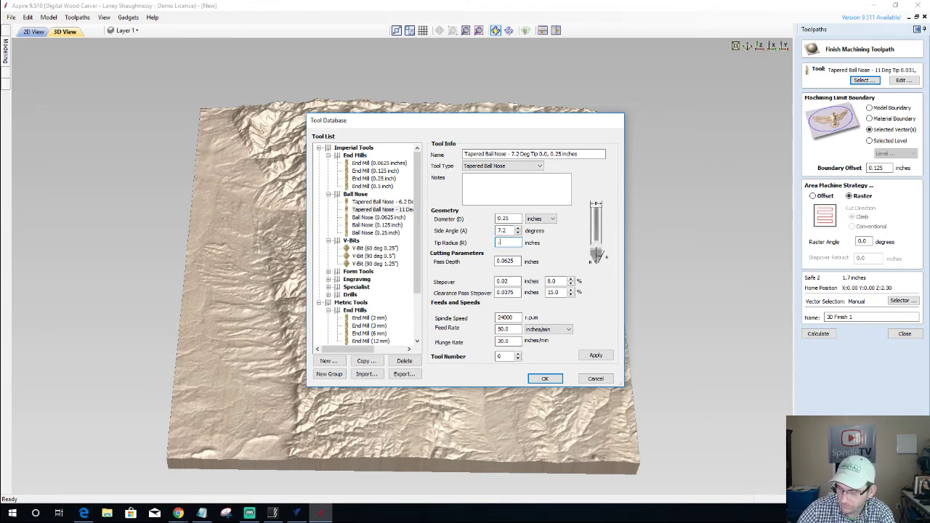
{"action": "key", "text": "Tab"}
{"action": "key", "text": "Tab"}
{"action": "key", "text": "Tab"}
{"action": "key", "text": "Tab"}
{"action": "key", "text": "Tab"}
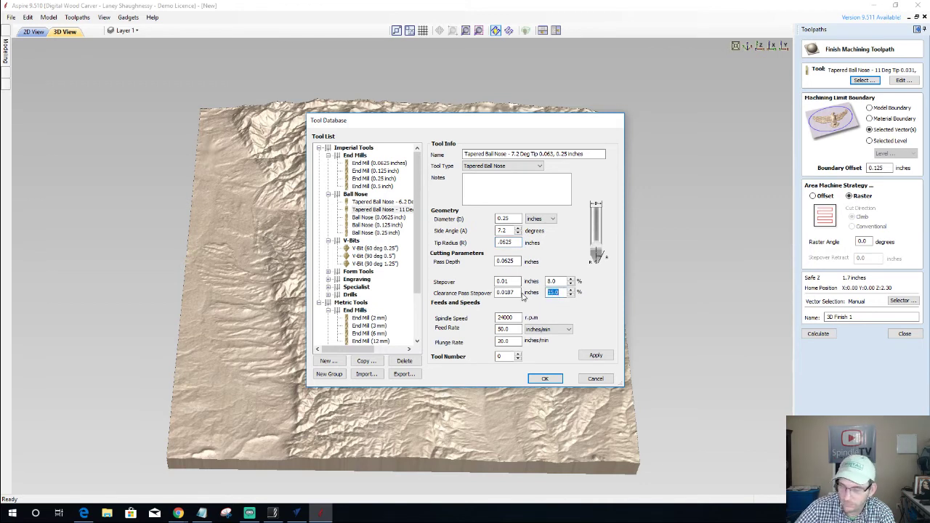
{"action": "type", "text": "20"}
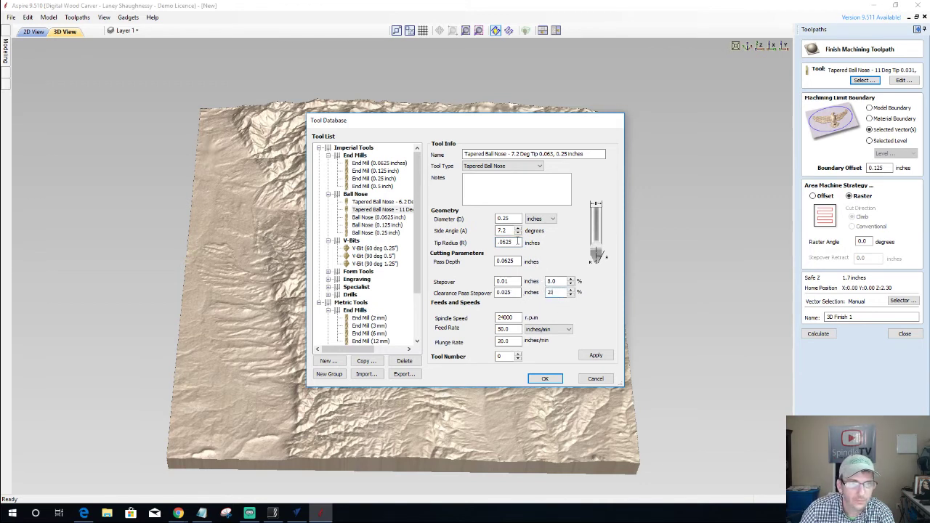
Set pass depth 0.125 and feed rate 55, keep tip radius 0.0625, and apply.
{"action": "left_click_drag", "start_coordinate": [518, 242], "coordinate": [480, 247]}
{"action": "type", "text": ".125"}
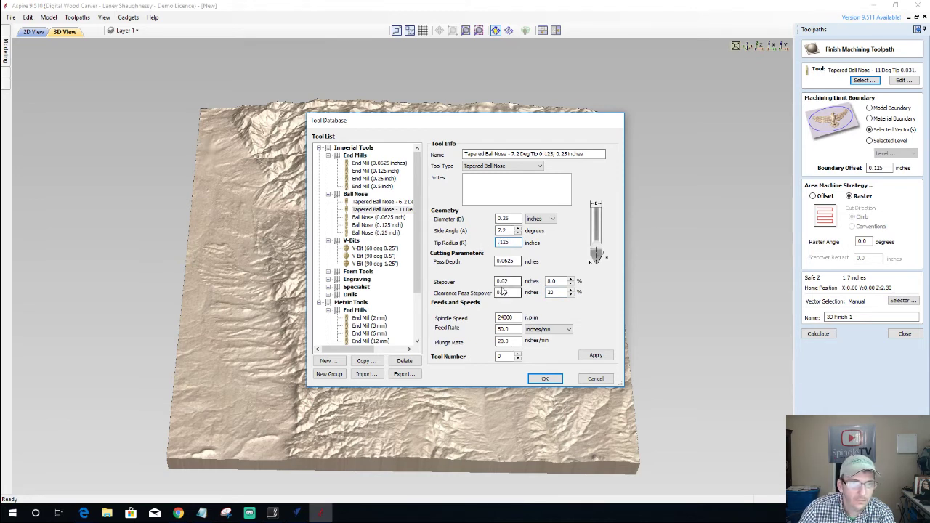
{"action": "left_click_drag", "start_coordinate": [512, 241], "coordinate": [477, 246]}
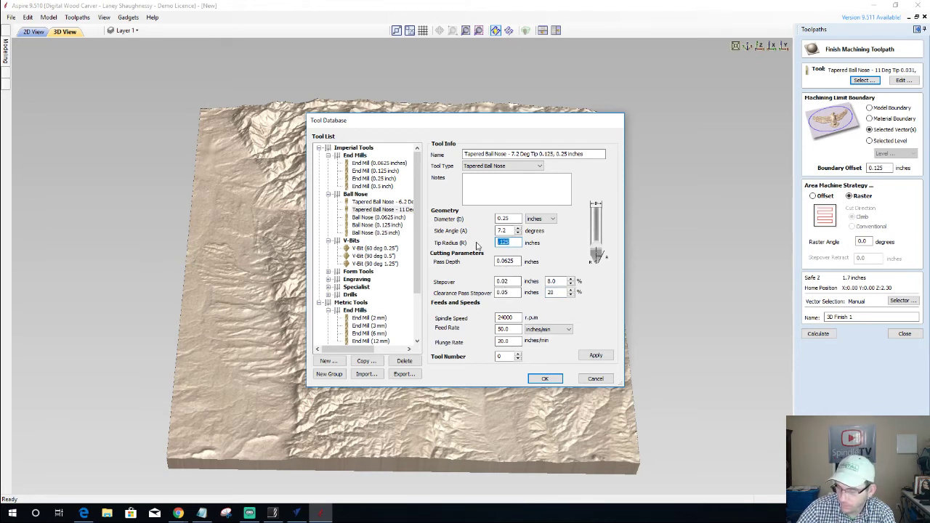
{"action": "type", "text": ".0625"}
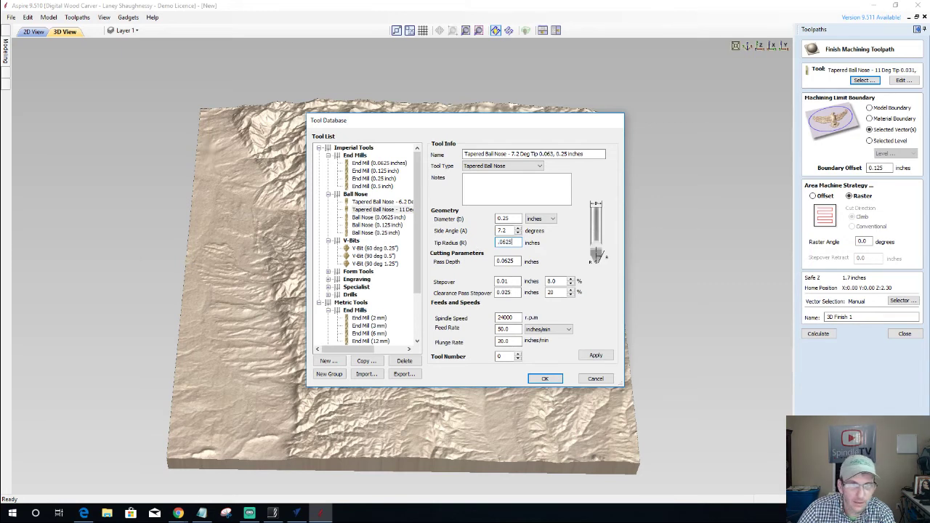
{"action": "left_click", "coordinate": [515, 260]}
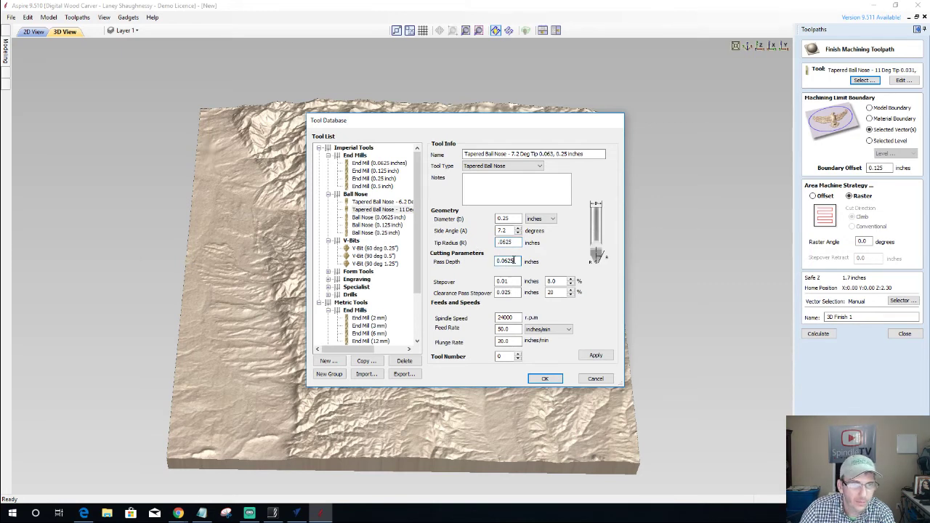
{"action": "left_click_drag", "start_coordinate": [514, 261], "coordinate": [497, 262]}
{"action": "type", "text": "125"}
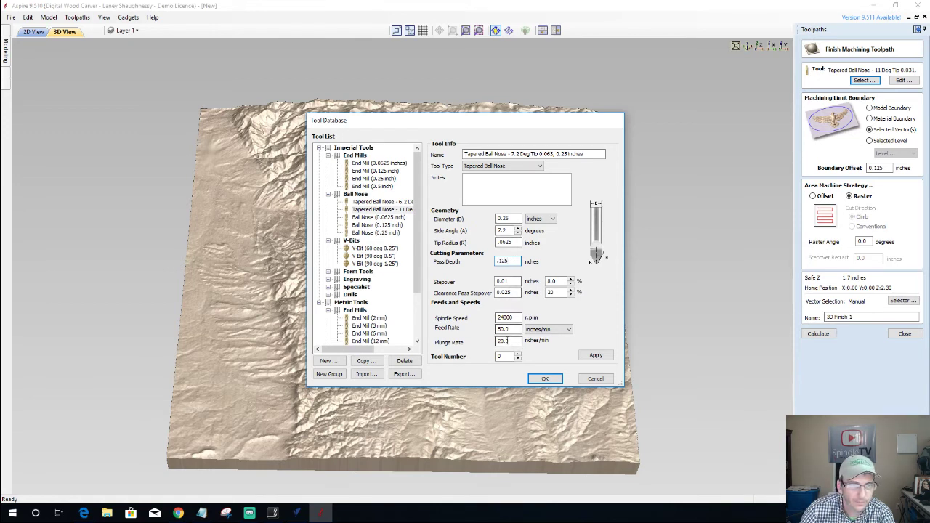
{"action": "double_click", "coordinate": [509, 329]}
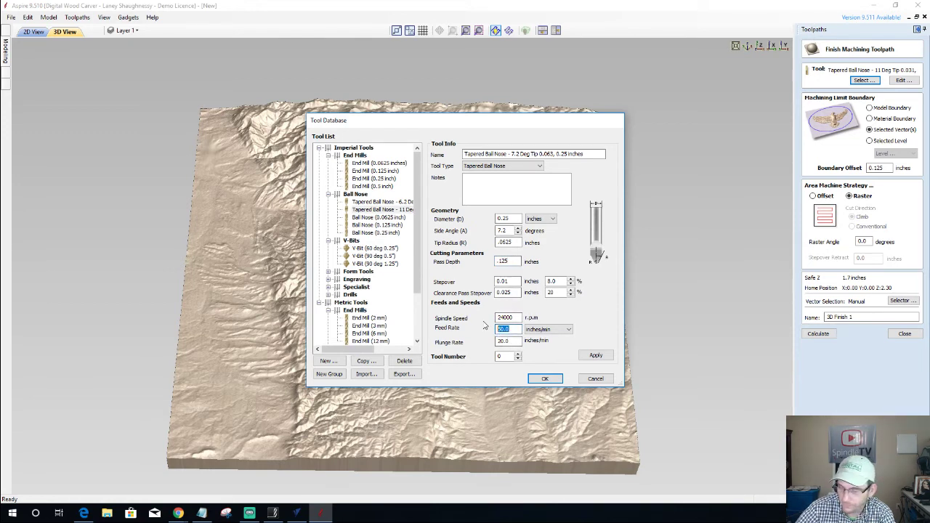
{"action": "type", "text": "55"}
{"action": "left_click", "coordinate": [594, 356]}
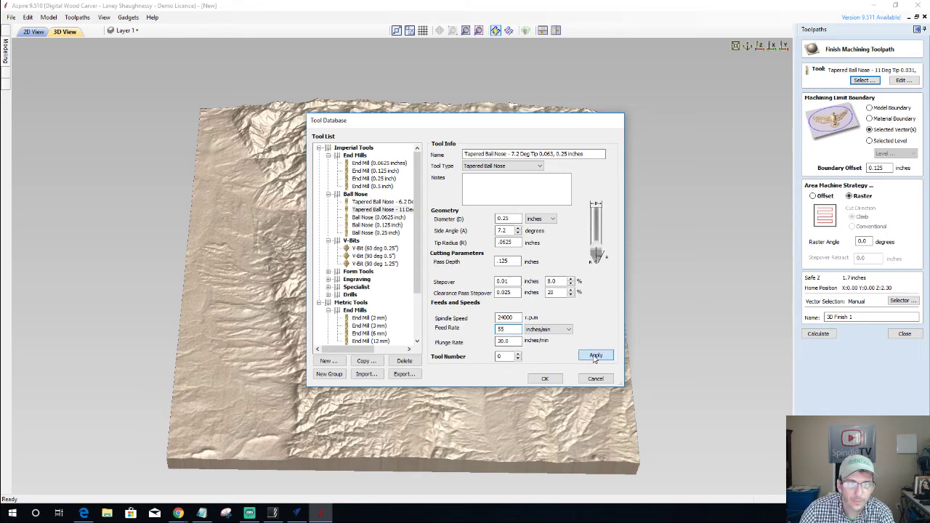
Use the 7.2° tool, limit machining to the material boundary, and calculate 3D Finish 1.
{"action": "left_click", "coordinate": [545, 379]}
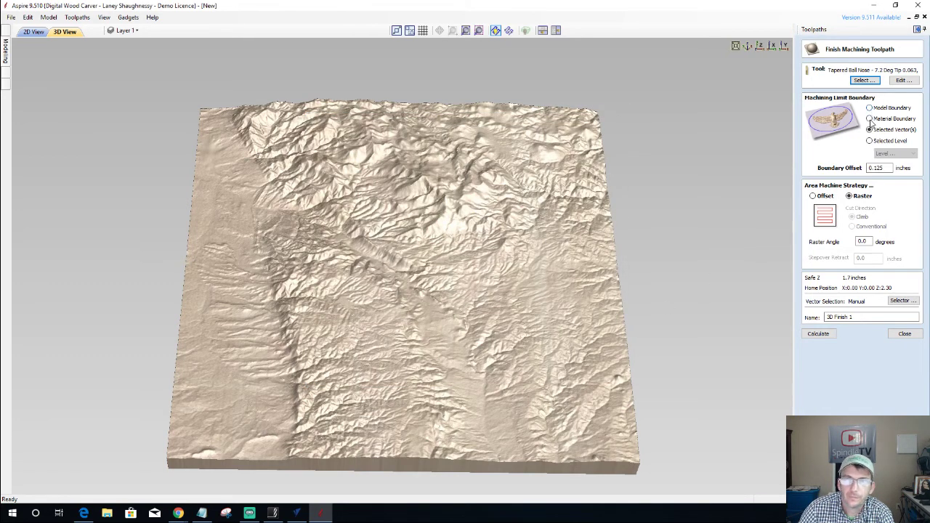
{"action": "left_click", "coordinate": [870, 118]}
{"action": "left_click", "coordinate": [816, 335]}
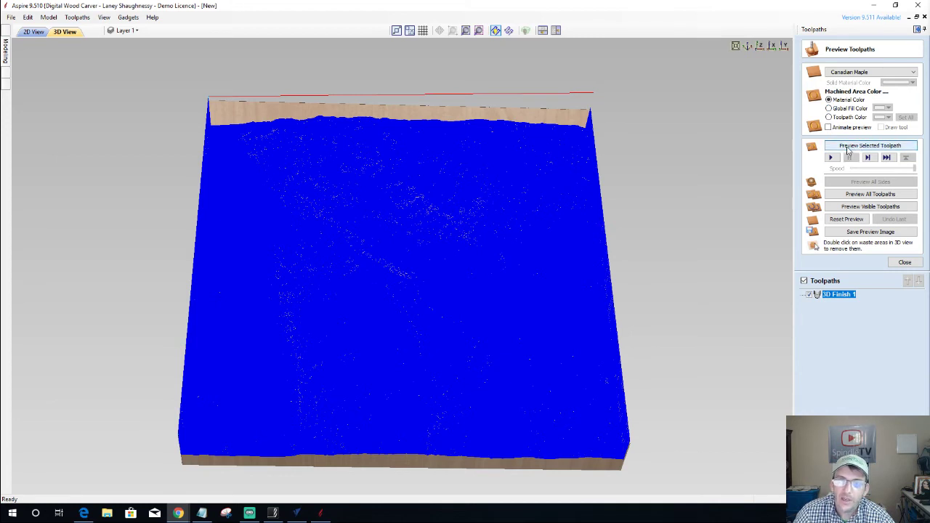
Simulate 3D Finish 1 in Canadian Maple and view the carved relief from above.
{"action": "left_click", "coordinate": [848, 146]}
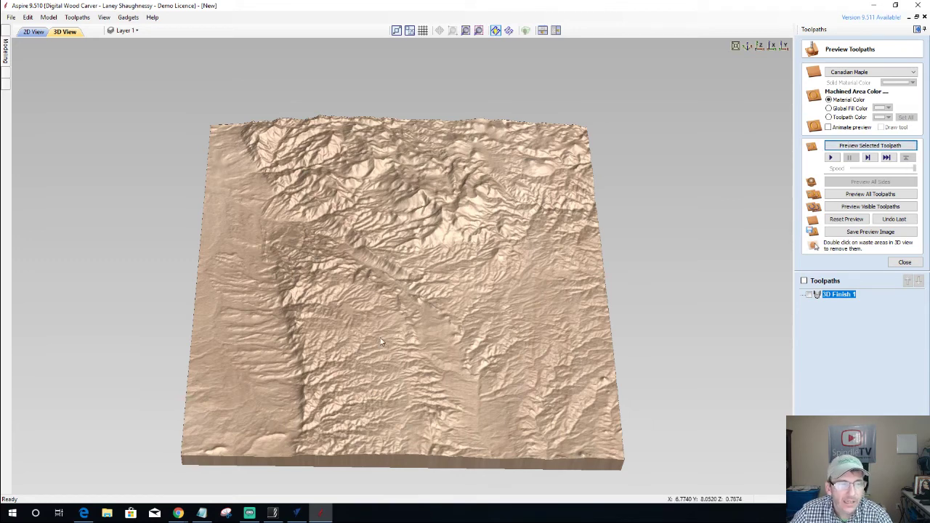
{"action": "left_click_drag", "start_coordinate": [399, 382], "coordinate": [407, 341]}
{"action": "left_click", "coordinate": [761, 47]}
{"action": "left_click_drag", "start_coordinate": [727, 95], "coordinate": [680, 167]}
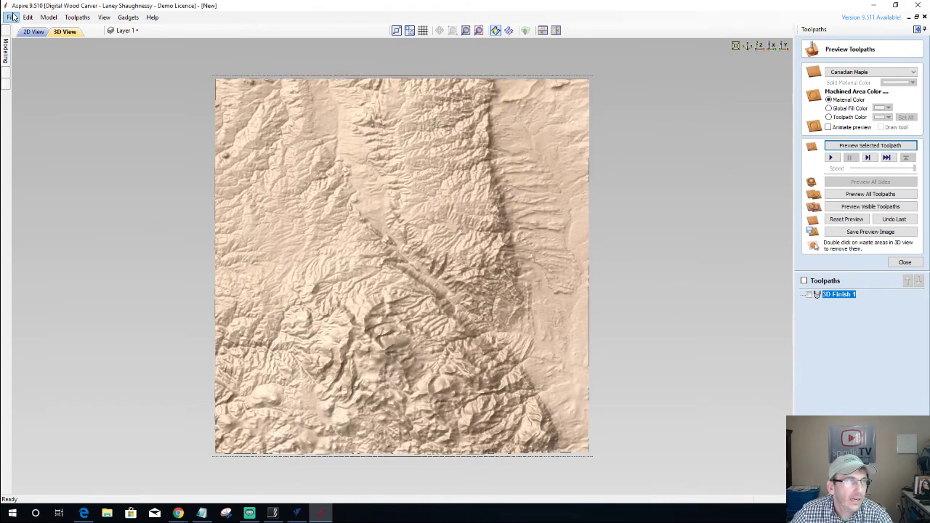
Use Model > Create Component from Toolpath Preview to make a component from the carved result.
{"action": "left_click", "coordinate": [49, 18]}
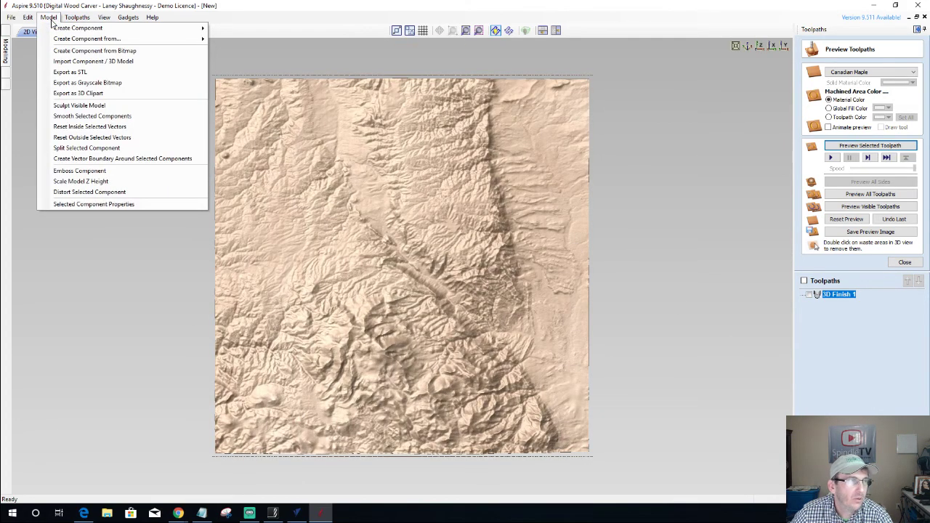
{"action": "mouse_move", "coordinate": [105, 38]}
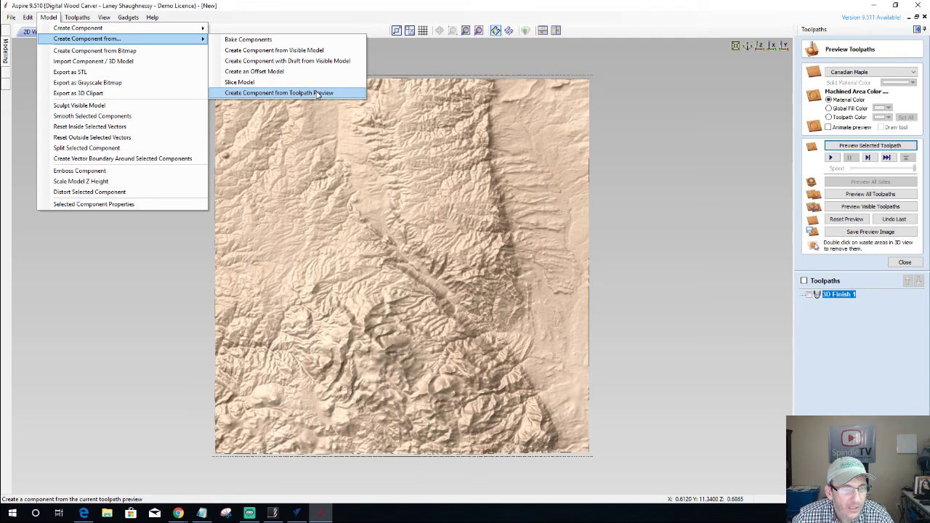
{"action": "left_click", "coordinate": [317, 93]}
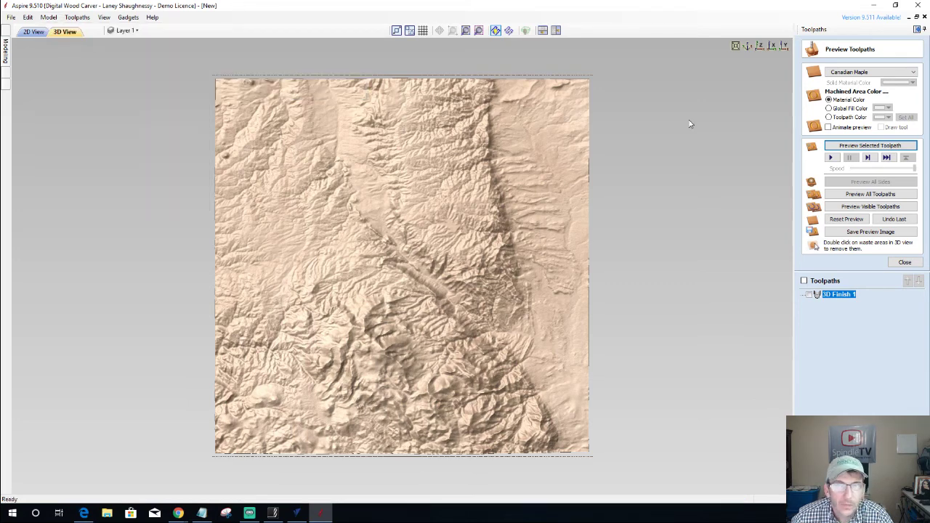
Show only the Toolpath Preview component by hiding model (3), and inspect its uncut marks.
{"action": "left_click", "coordinate": [906, 263]}
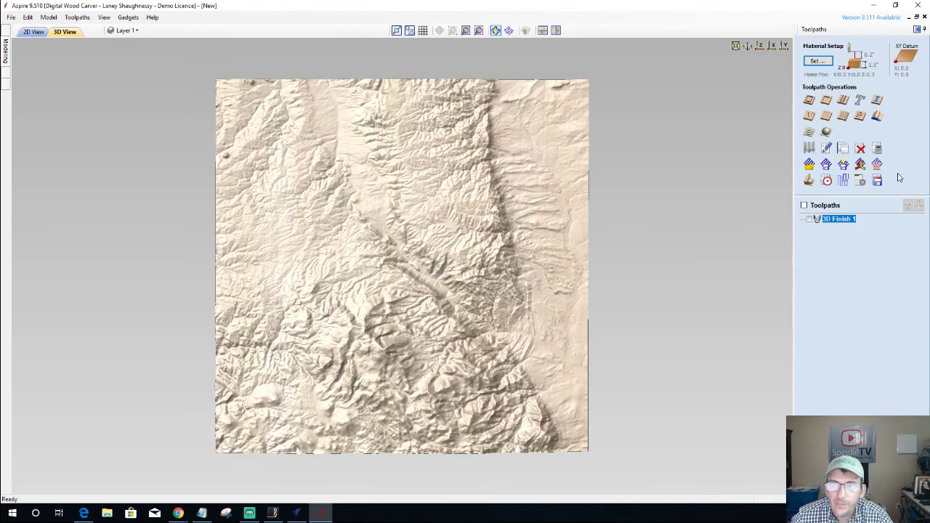
{"action": "left_click", "coordinate": [919, 30]}
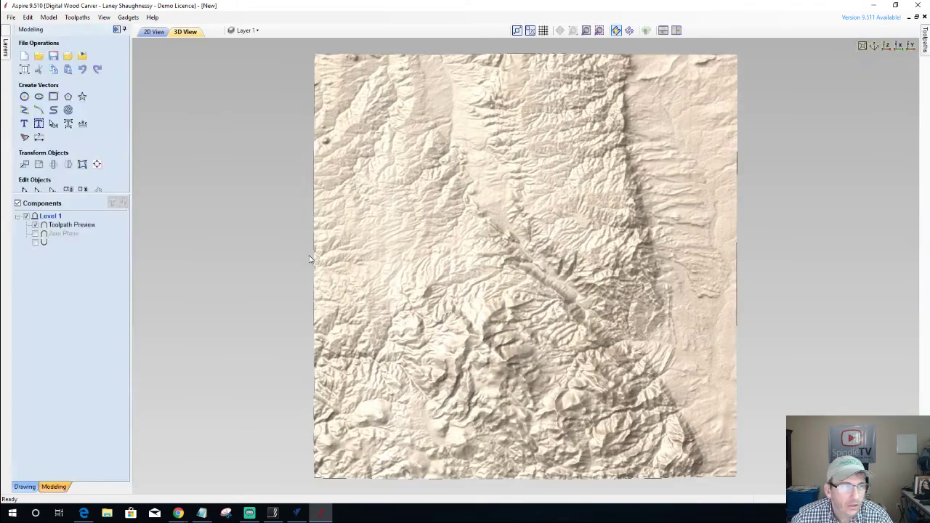
{"action": "left_click", "coordinate": [40, 227]}
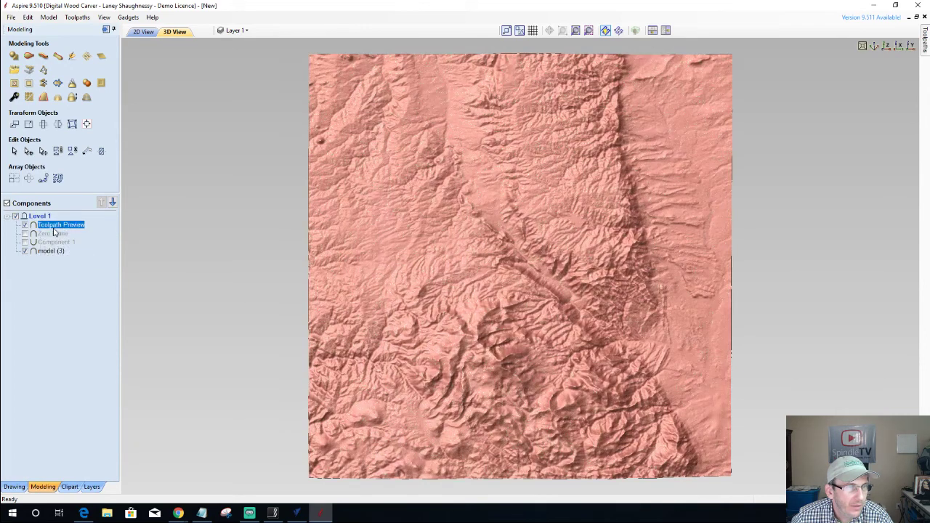
{"action": "left_click", "coordinate": [24, 252]}
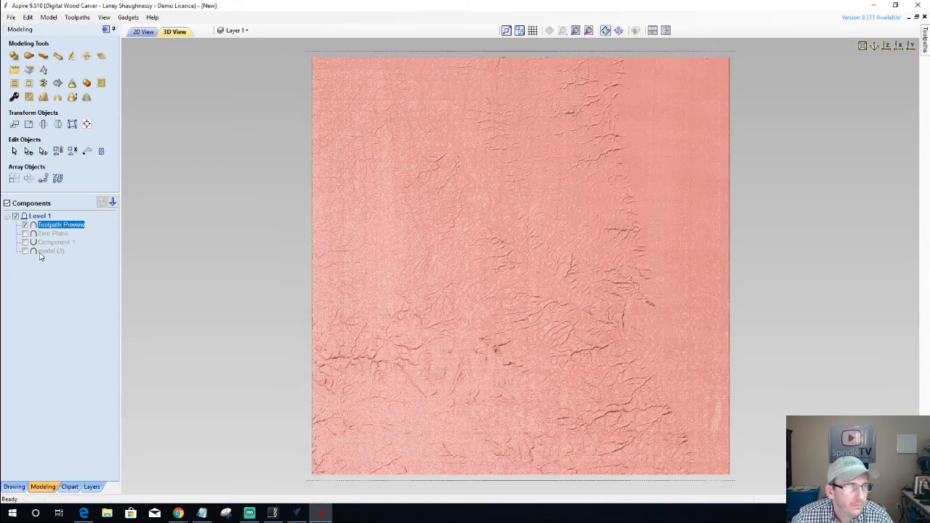
{"action": "left_click_drag", "start_coordinate": [588, 425], "coordinate": [558, 391]}
{"action": "scroll", "coordinate": [544, 374], "scroll_direction": "up", "scroll_amount": 2}
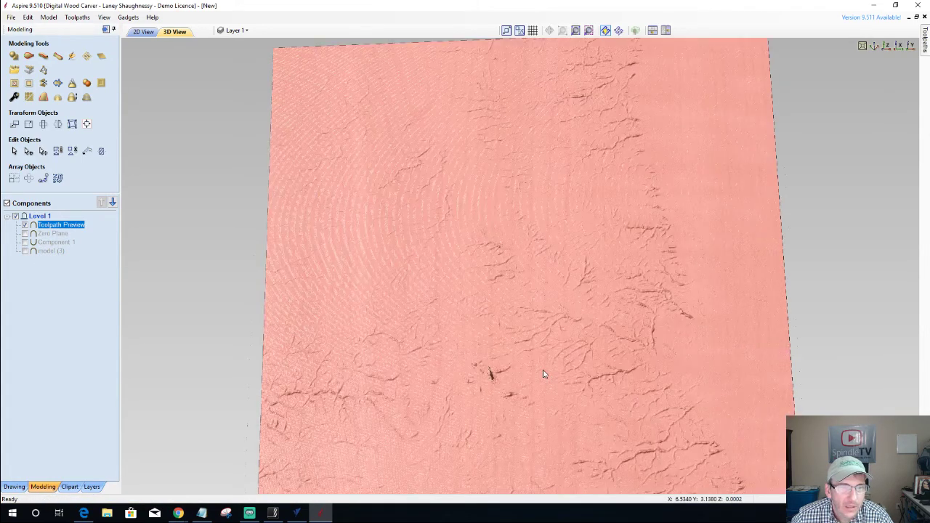
{"action": "scroll", "coordinate": [544, 374], "scroll_direction": "up", "scroll_amount": 1}
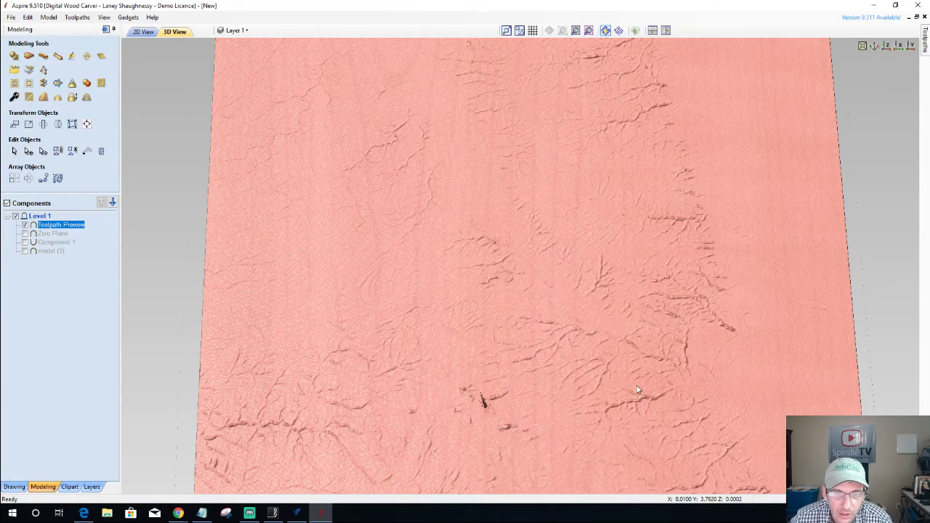
{"action": "scroll", "coordinate": [637, 390], "scroll_direction": "down", "scroll_amount": 3}
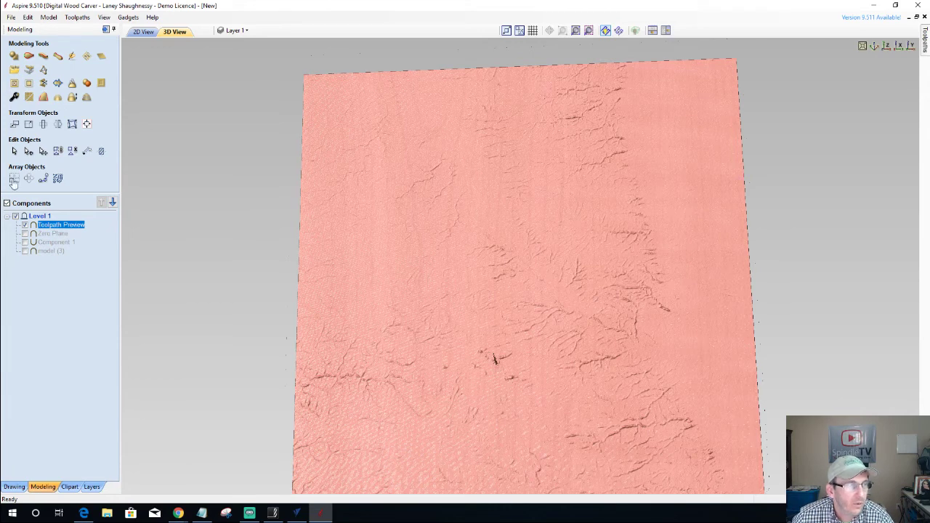
{"action": "left_click", "coordinate": [13, 487]}
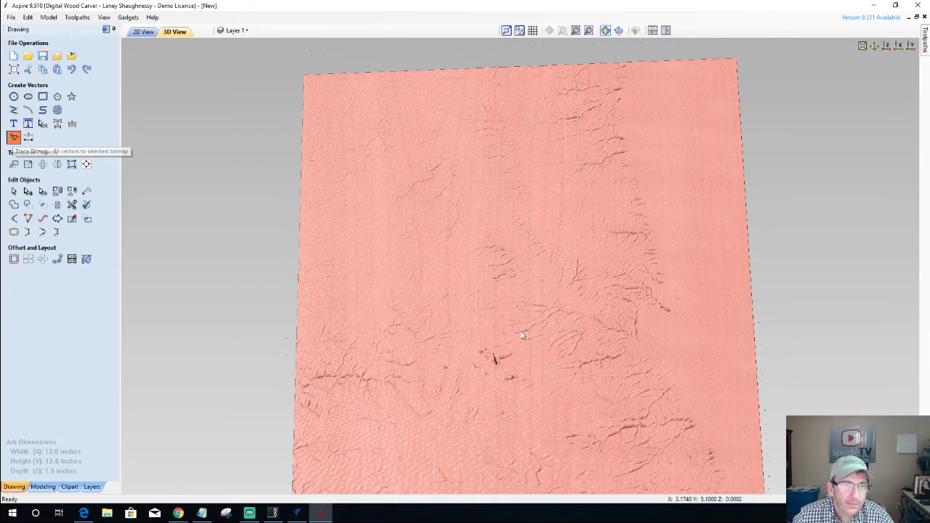
Switch to the 2D view and delete the circle vector.
{"action": "left_click", "coordinate": [13, 137]}
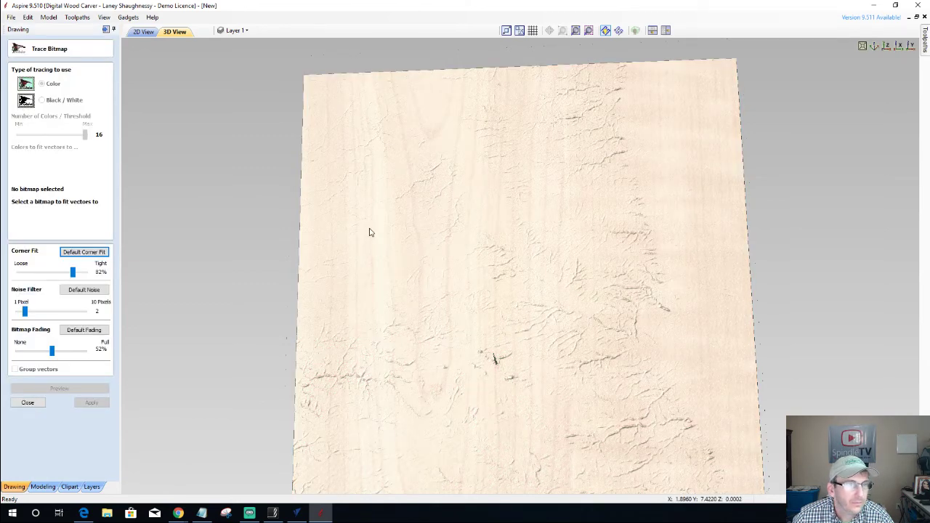
{"action": "left_click", "coordinate": [143, 31]}
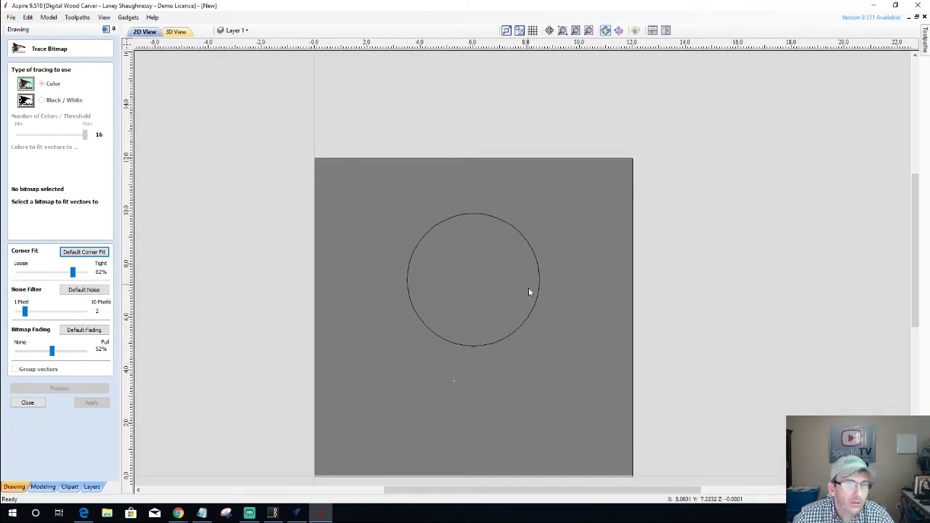
{"action": "left_click", "coordinate": [481, 347]}
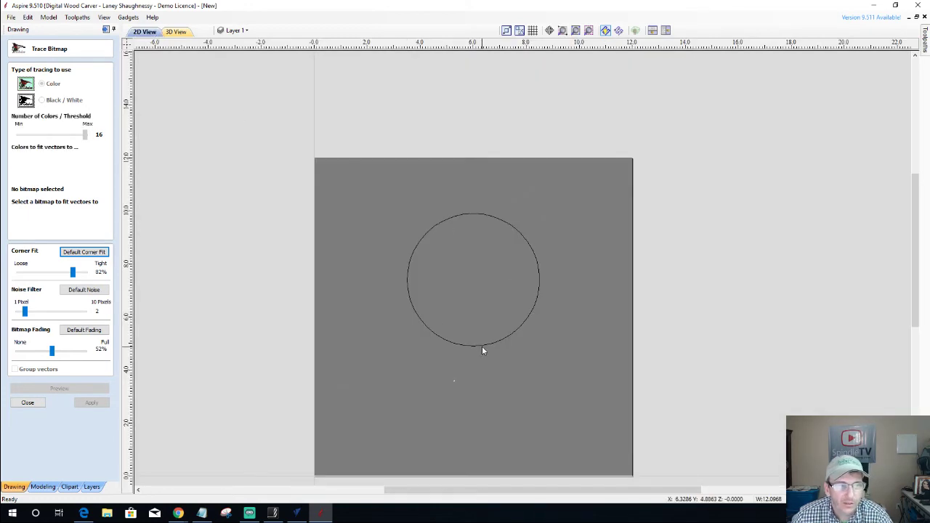
{"action": "left_click", "coordinate": [482, 347]}
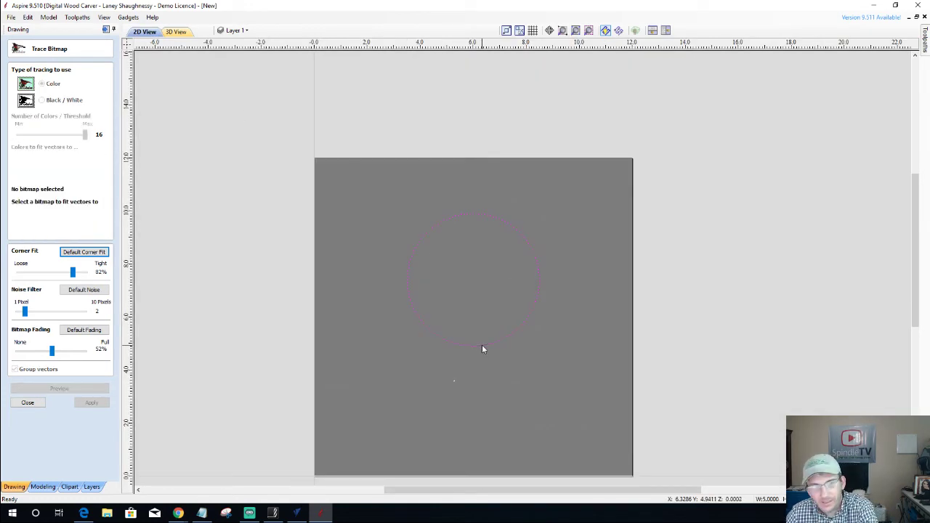
{"action": "key", "text": "Delete"}
Zoom to fit, select the grey terrain bitmap, and set tracing to Black/White at threshold 0.50.
{"action": "scroll", "coordinate": [367, 392], "scroll_direction": "up", "scroll_amount": 1}
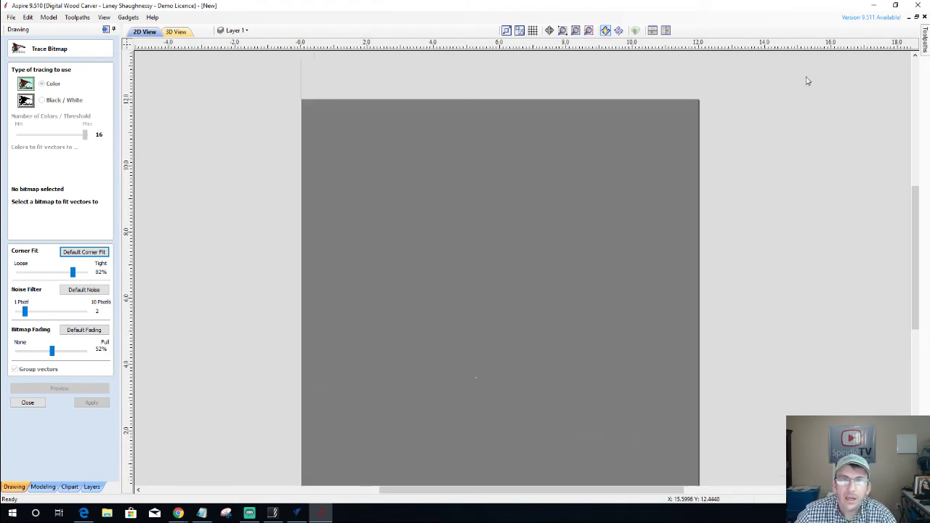
{"action": "left_click", "coordinate": [576, 30]}
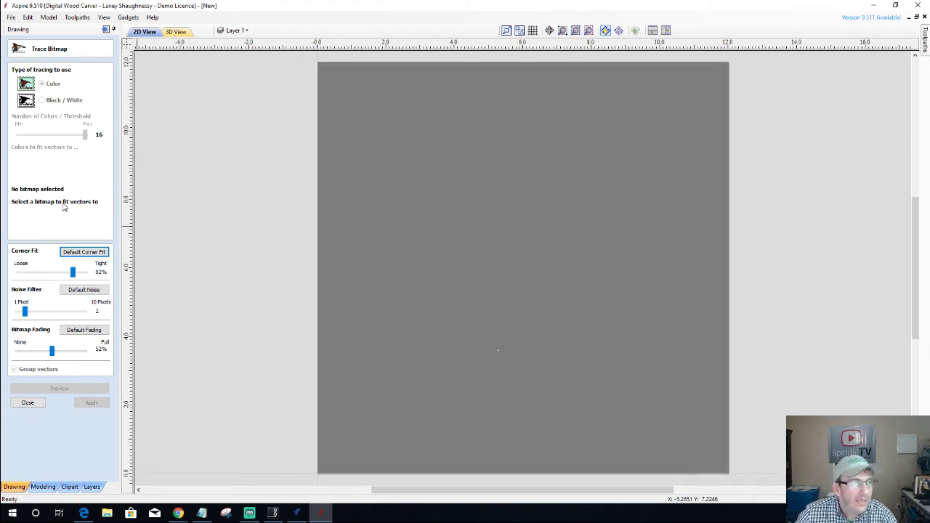
{"action": "left_click", "coordinate": [492, 264]}
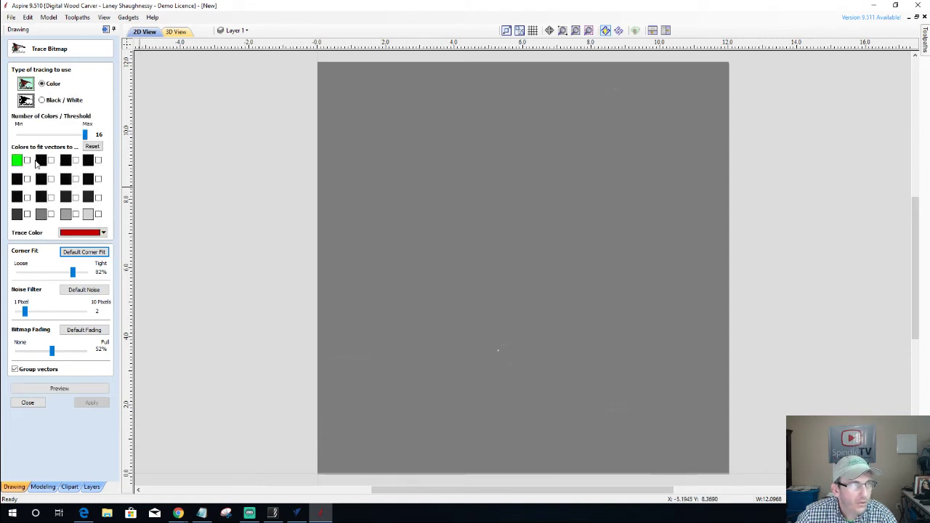
{"action": "left_click", "coordinate": [42, 101]}
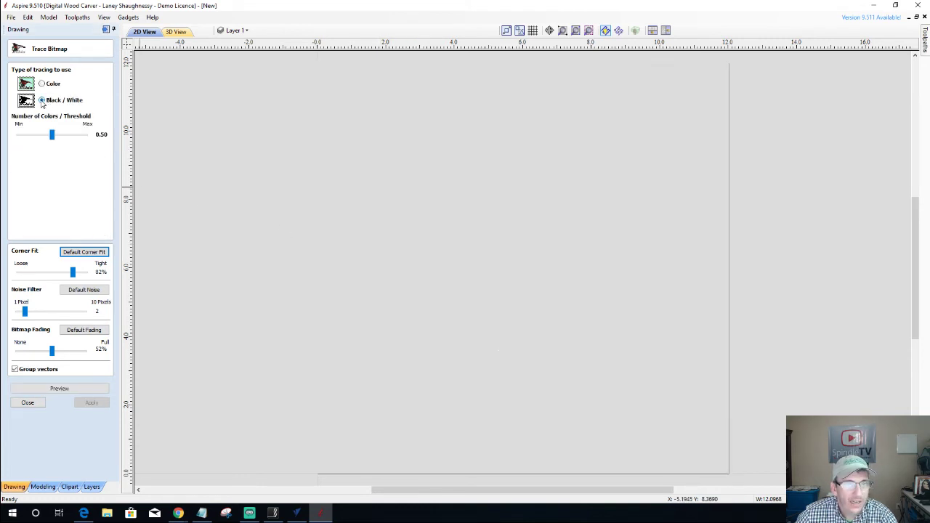
Set the trace threshold to 0.02 and preview the traced outlines.
{"action": "left_click", "coordinate": [44, 138]}
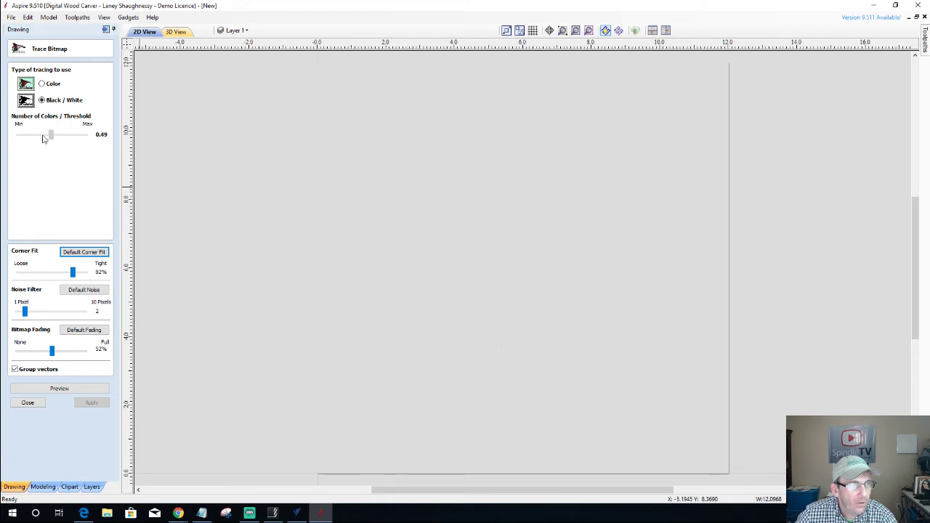
{"action": "left_click_drag", "start_coordinate": [44, 140], "coordinate": [2, 140]}
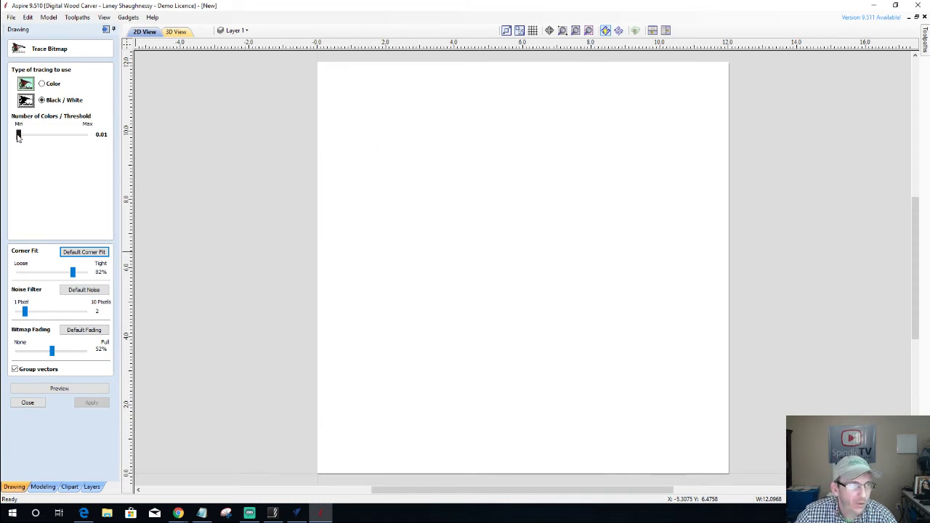
{"action": "left_click_drag", "start_coordinate": [19, 135], "coordinate": [19, 136]}
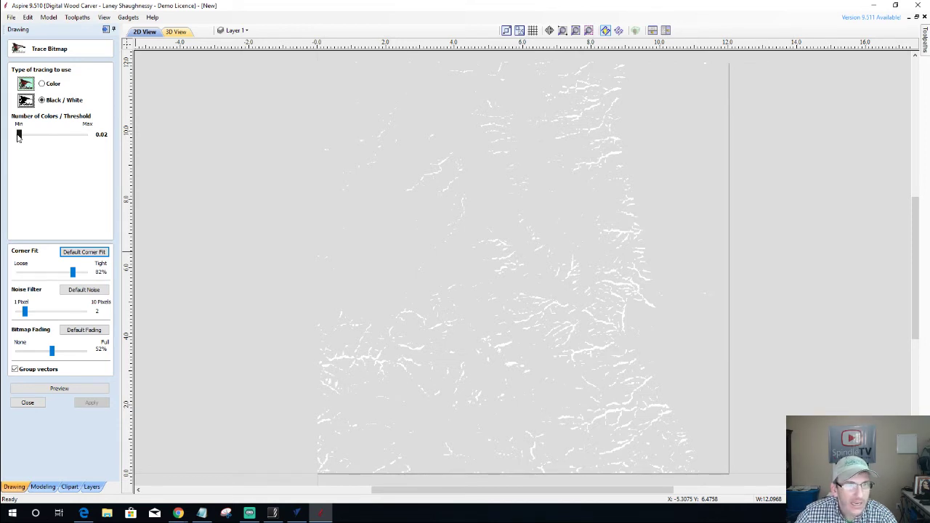
{"action": "left_click_drag", "start_coordinate": [19, 135], "coordinate": [18, 135]}
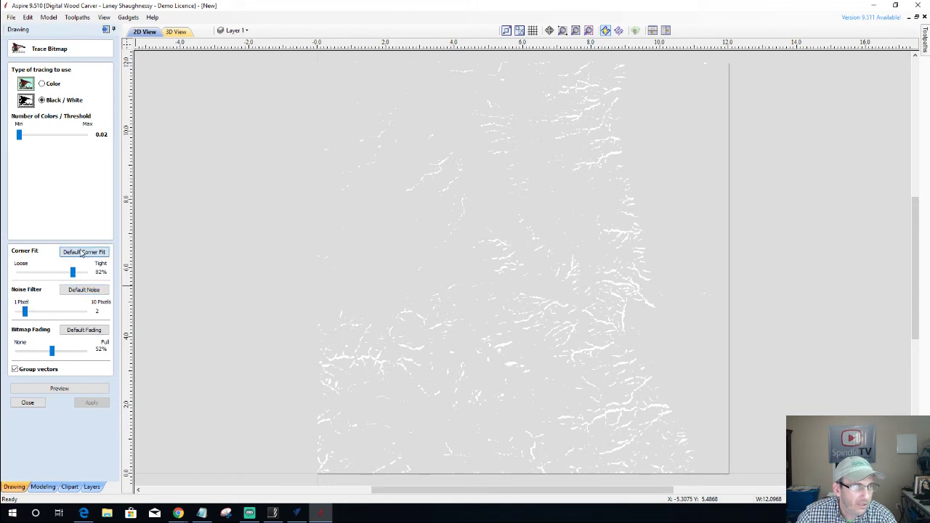
{"action": "left_click", "coordinate": [83, 290]}
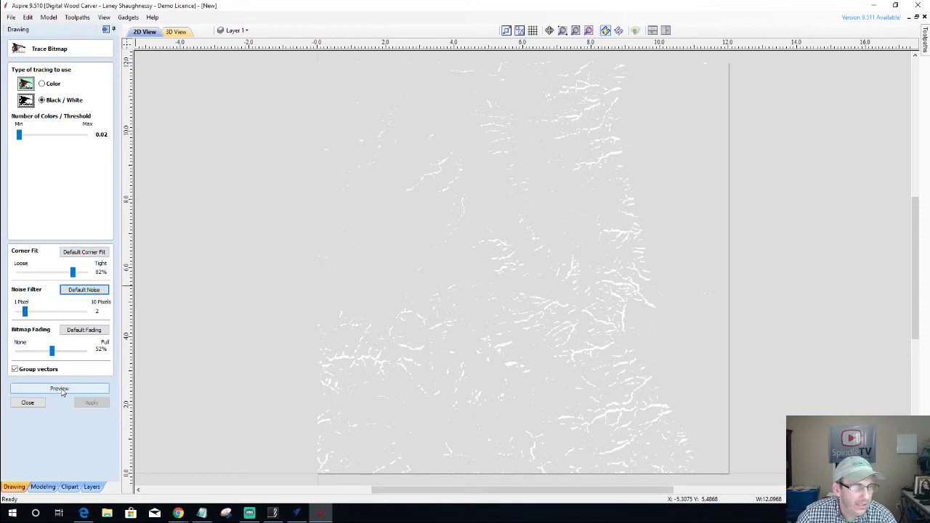
{"action": "left_click", "coordinate": [61, 391]}
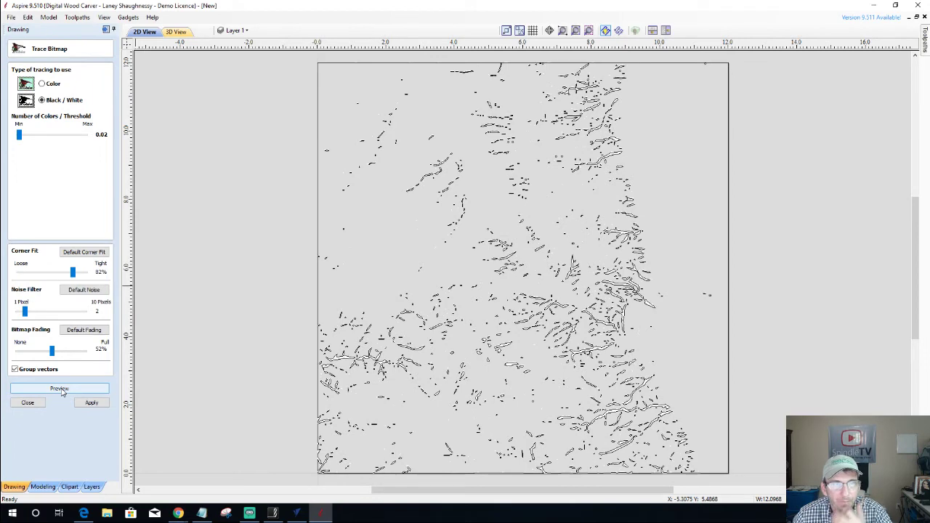
{"action": "left_click", "coordinate": [62, 391]}
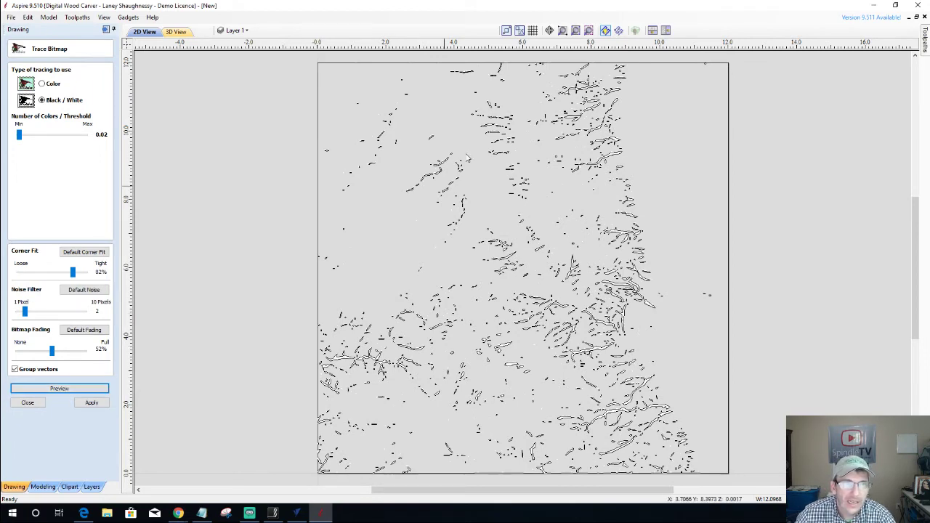
{"action": "scroll", "coordinate": [519, 129], "scroll_direction": "up", "scroll_amount": 3}
{"action": "scroll", "coordinate": [519, 129], "scroll_direction": "up", "scroll_amount": 5}
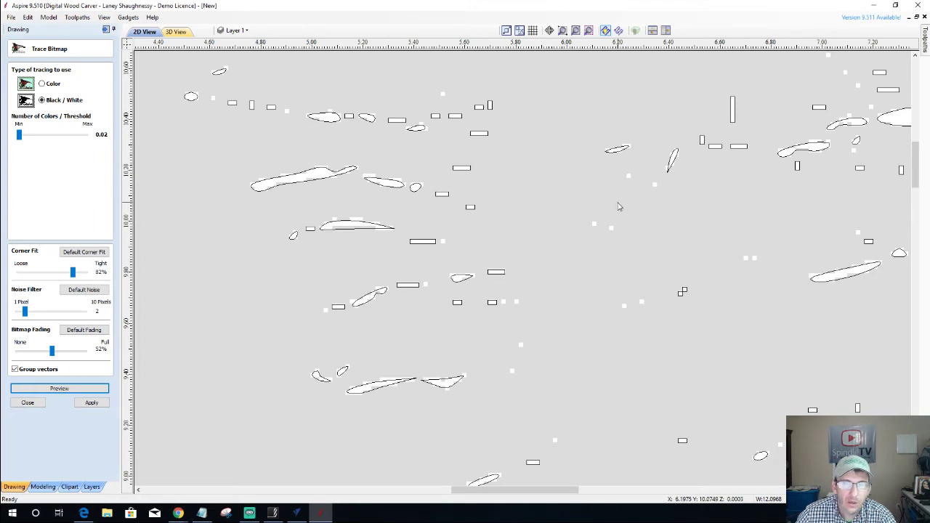
{"action": "scroll", "coordinate": [519, 225], "scroll_direction": "down", "scroll_amount": 1}
{"action": "scroll", "coordinate": [474, 253], "scroll_direction": "down", "scroll_amount": 2}
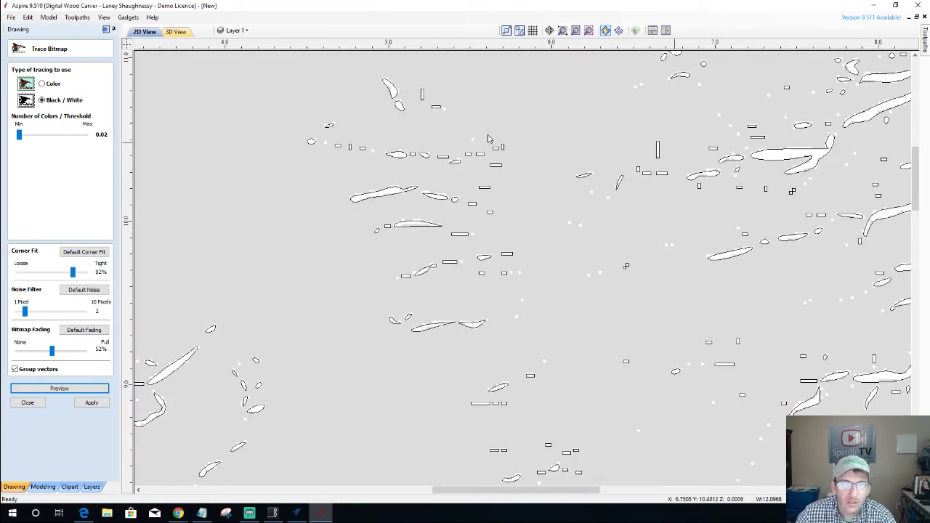
{"action": "scroll", "coordinate": [474, 253], "scroll_direction": "down", "scroll_amount": 3}
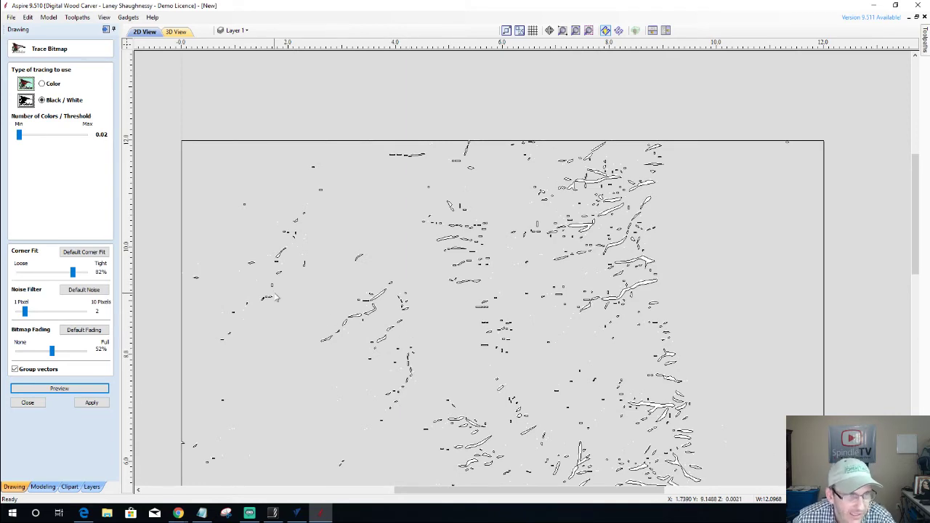
{"action": "scroll", "coordinate": [422, 320], "scroll_direction": "down", "scroll_amount": 1}
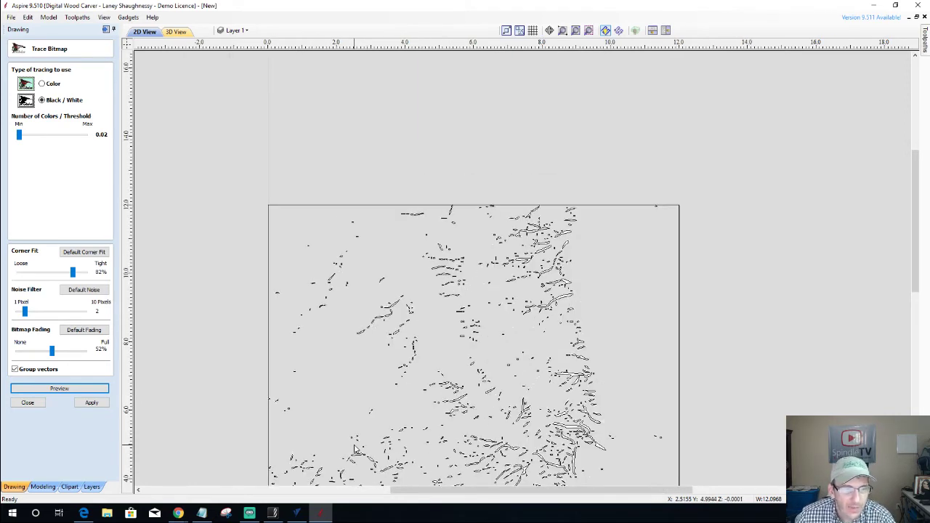
{"action": "scroll", "coordinate": [478, 362], "scroll_direction": "up", "scroll_amount": 2}
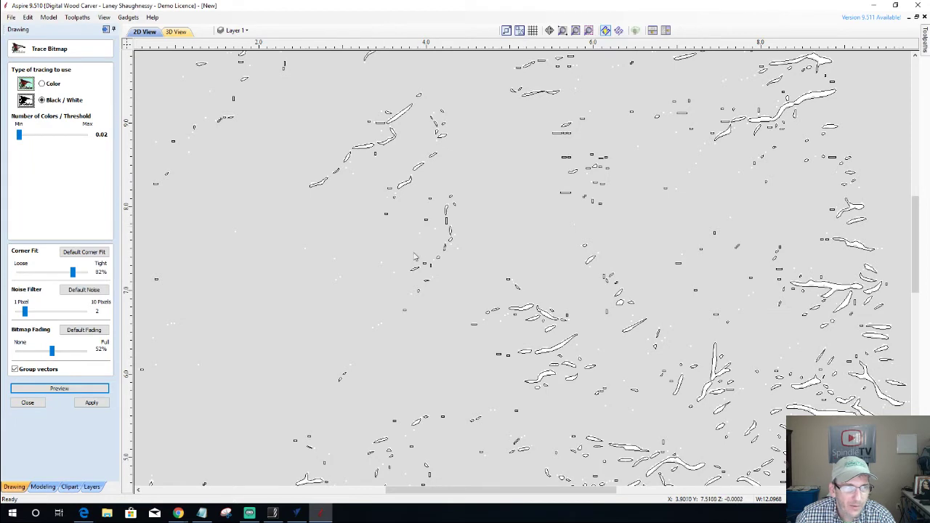
Raise the noise filter to 6 and re-preview the trace across the board.
{"action": "left_click_drag", "start_coordinate": [27, 311], "coordinate": [58, 319]}
{"action": "left_click", "coordinate": [71, 389]}
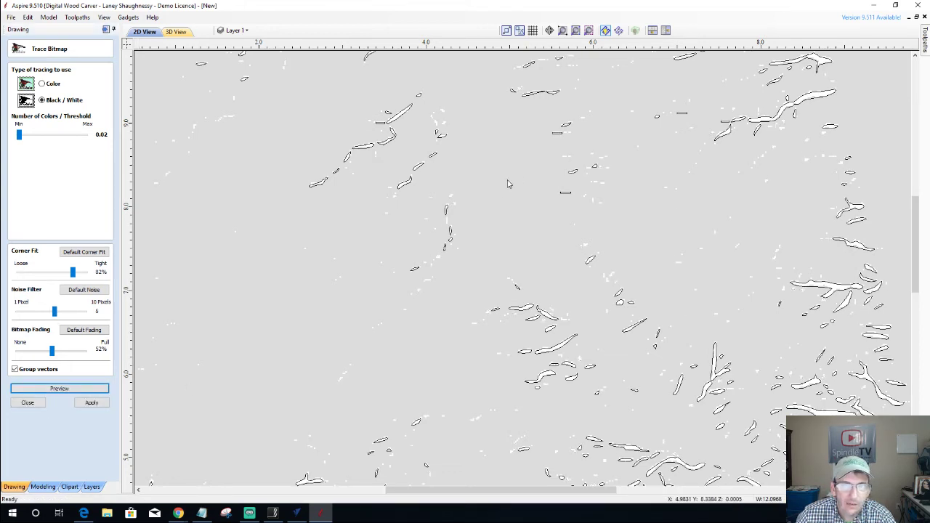
{"action": "scroll", "coordinate": [479, 276], "scroll_direction": "down", "scroll_amount": 3}
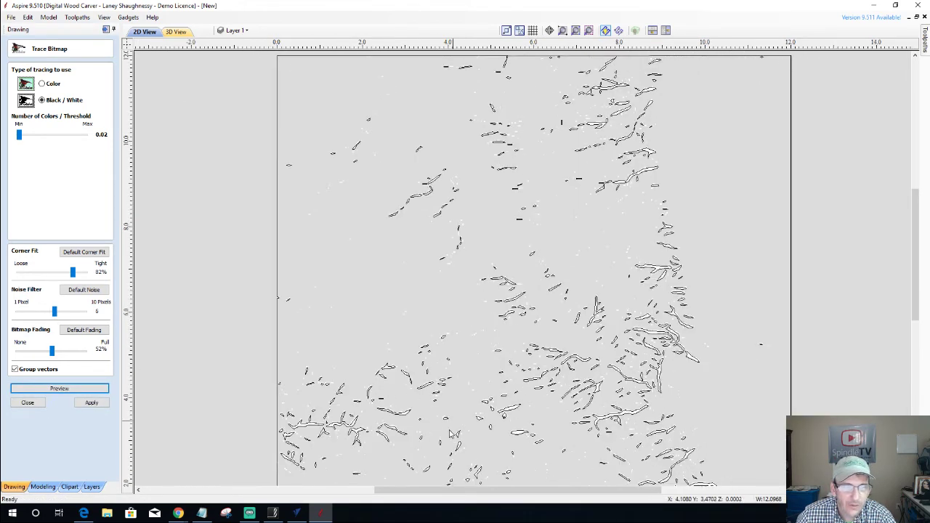
{"action": "scroll", "coordinate": [446, 436], "scroll_direction": "down", "scroll_amount": 1}
{"action": "scroll", "coordinate": [440, 454], "scroll_direction": "up", "scroll_amount": 2}
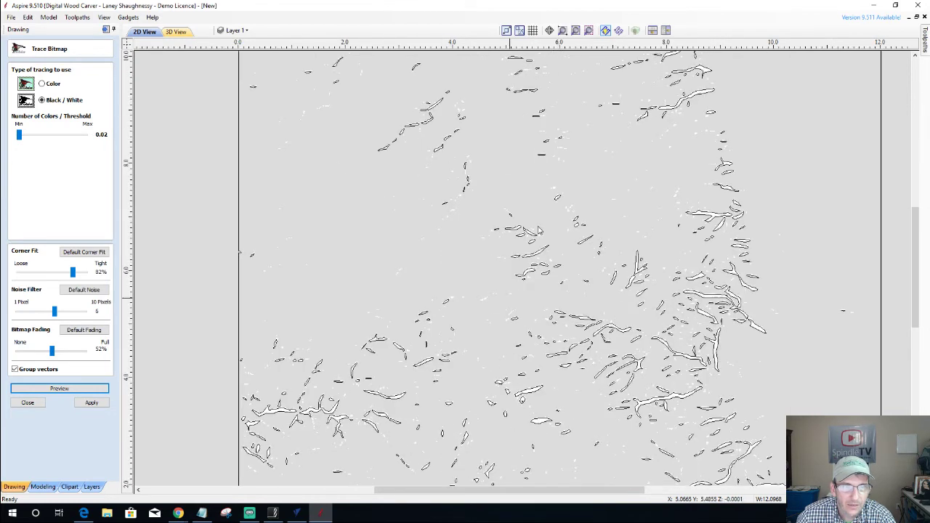
{"action": "scroll", "coordinate": [564, 148], "scroll_direction": "up", "scroll_amount": 4}
{"action": "scroll", "coordinate": [563, 148], "scroll_direction": "up", "scroll_amount": 5}
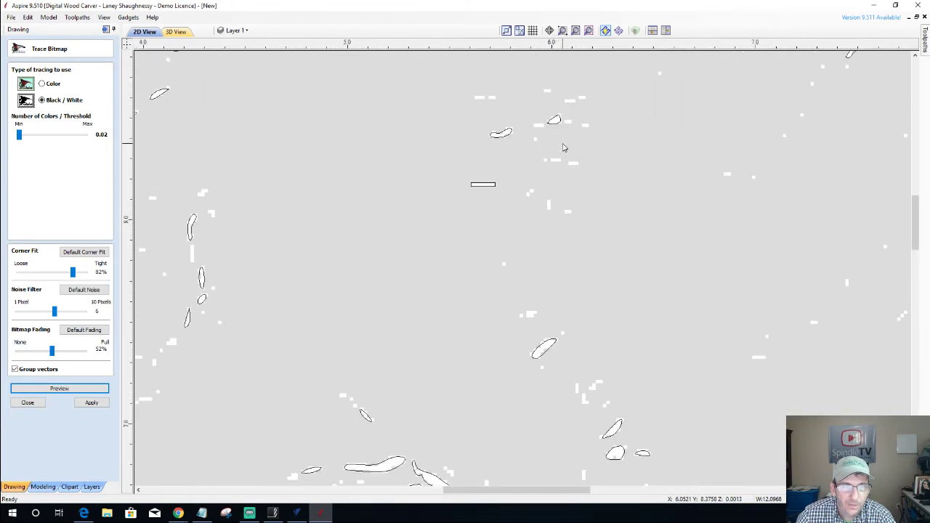
{"action": "scroll", "coordinate": [564, 147], "scroll_direction": "down", "scroll_amount": 3}
{"action": "scroll", "coordinate": [563, 147], "scroll_direction": "down", "scroll_amount": 5}
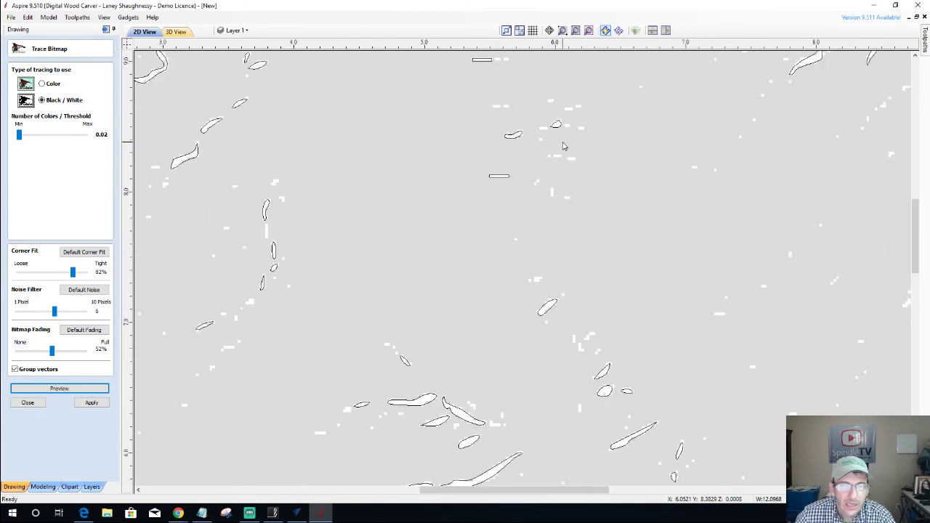
{"action": "scroll", "coordinate": [564, 146], "scroll_direction": "down", "scroll_amount": 2}
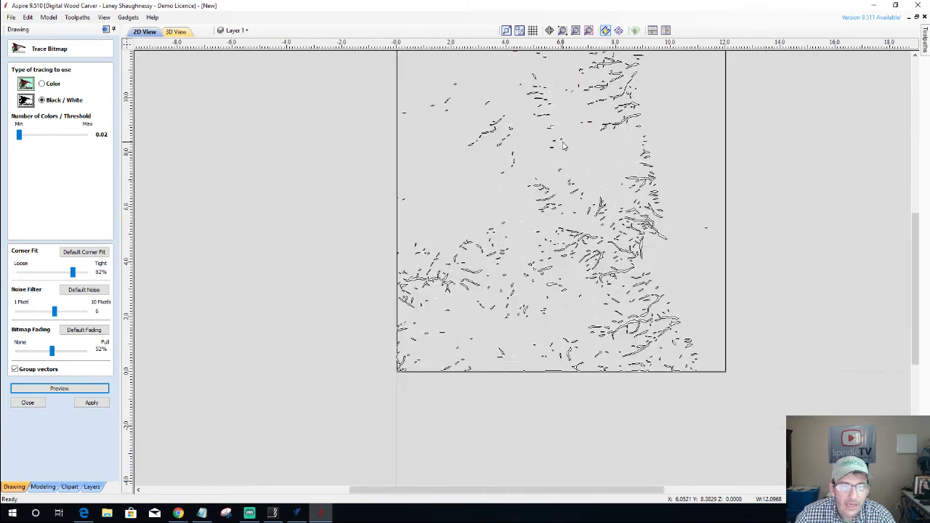
{"action": "scroll", "coordinate": [564, 146], "scroll_direction": "up", "scroll_amount": 1}
{"action": "scroll", "coordinate": [564, 146], "scroll_direction": "down", "scroll_amount": 1}
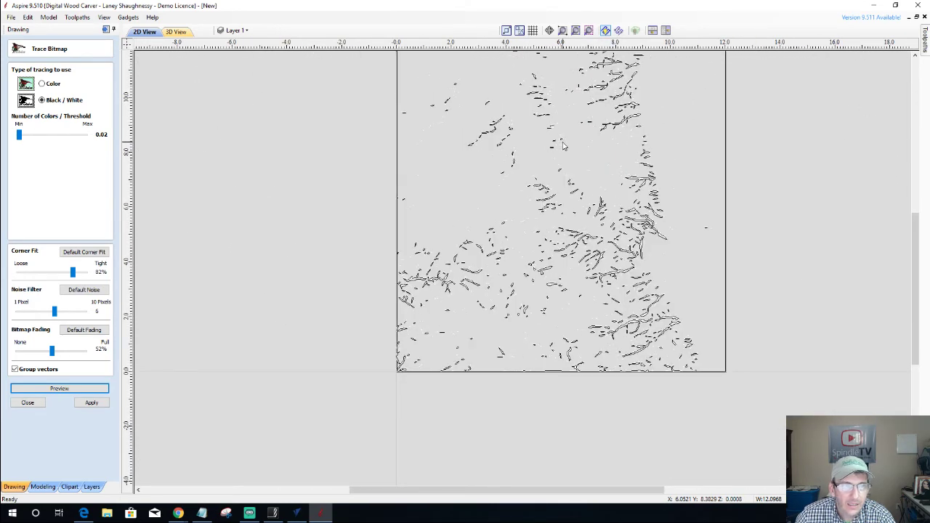
Start a new 3D finish toolpath, close the Trace Bitmap form, and show the Modeling components.
{"action": "left_click", "coordinate": [106, 31]}
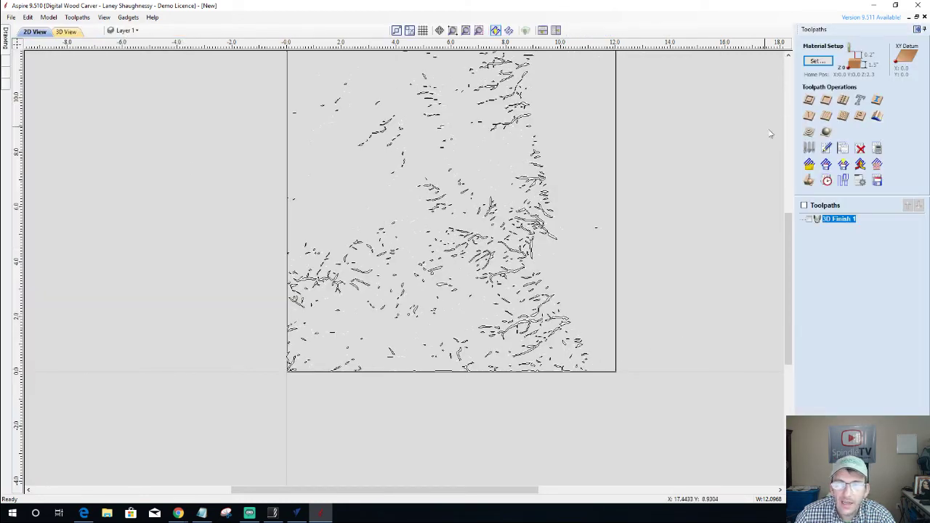
{"action": "left_click", "coordinate": [826, 134]}
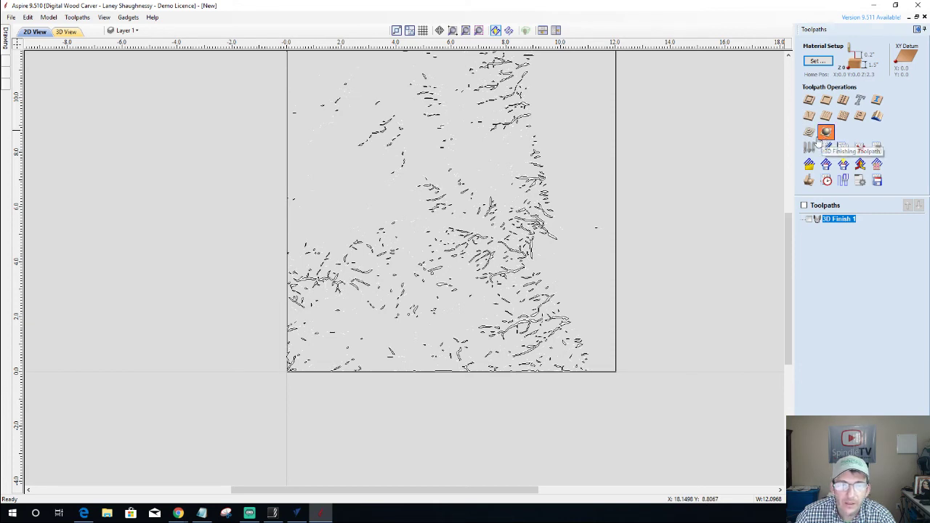
{"action": "mouse_move", "coordinate": [6, 44]}
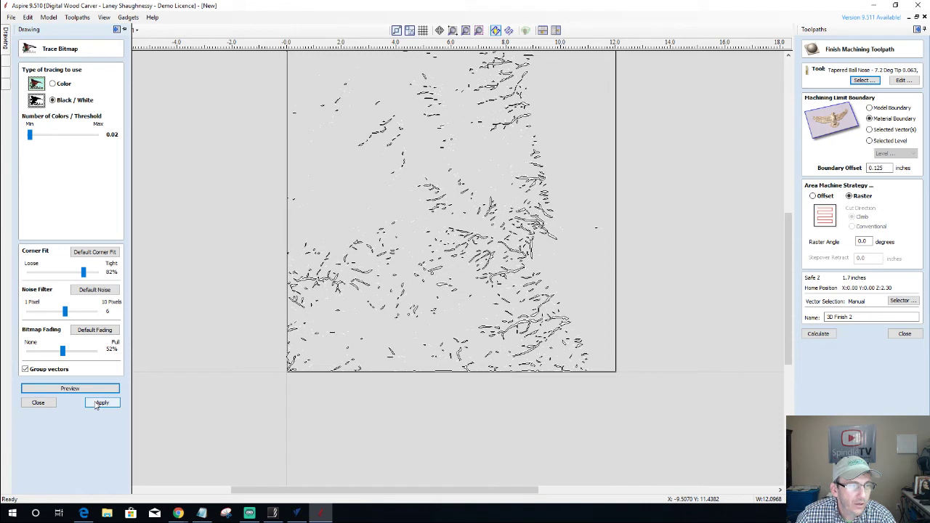
{"action": "left_click", "coordinate": [40, 404]}
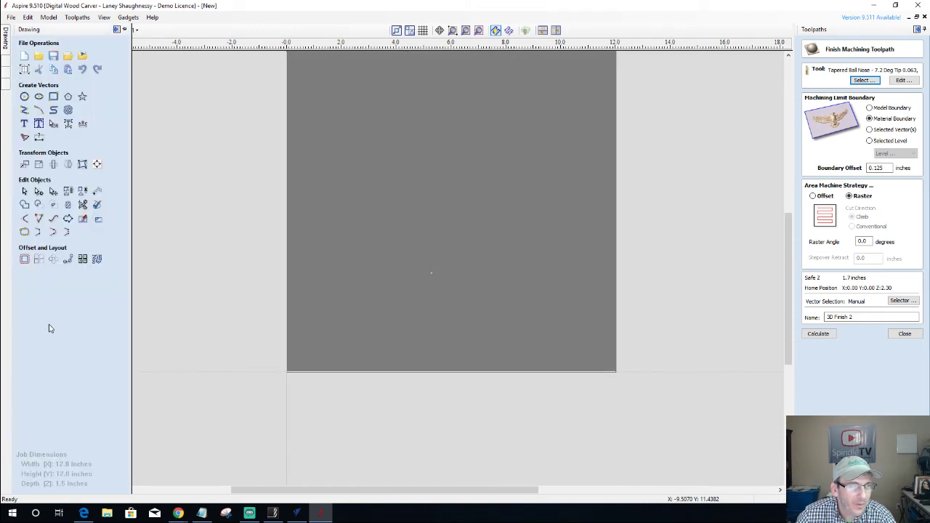
{"action": "left_click", "coordinate": [6, 63]}
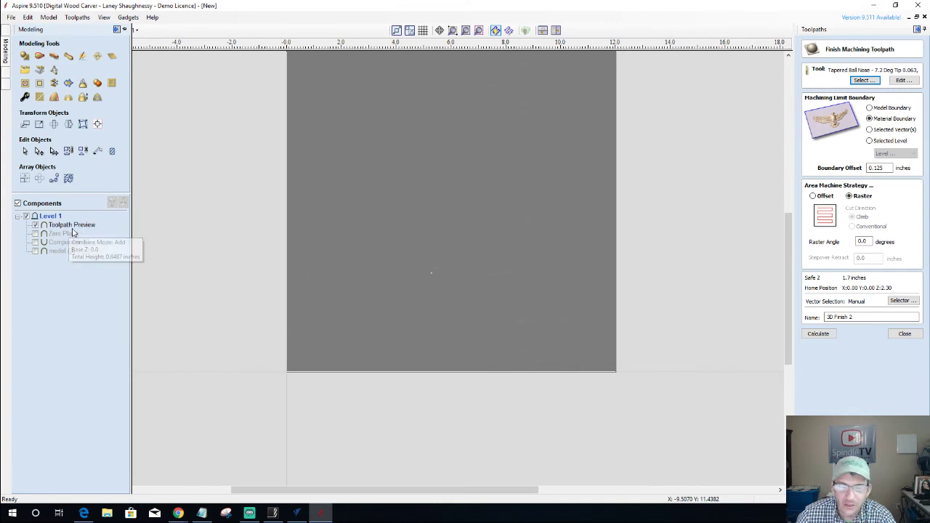
Hide Toolpath Preview, show model (3), and set it to Move to Back in 2D preview.
{"action": "left_click", "coordinate": [34, 226]}
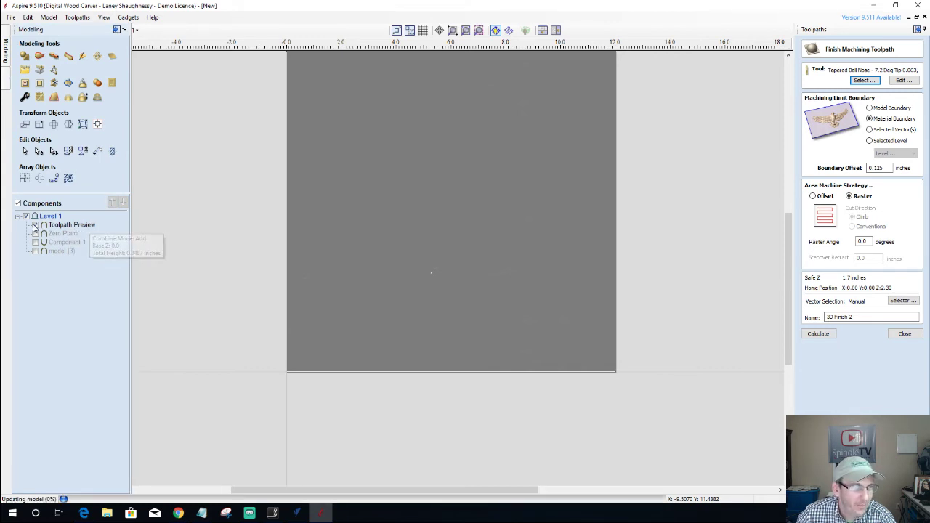
{"action": "left_click", "coordinate": [34, 251]}
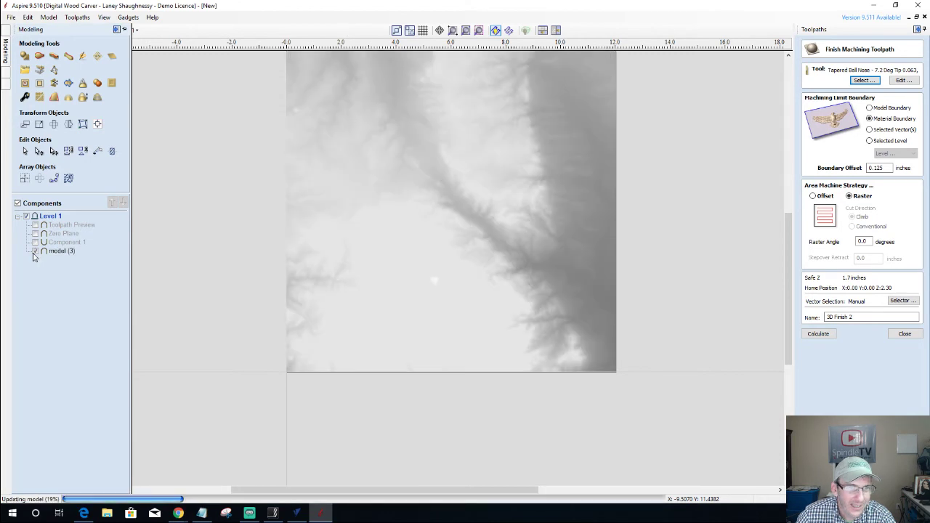
{"action": "left_click", "coordinate": [61, 251]}
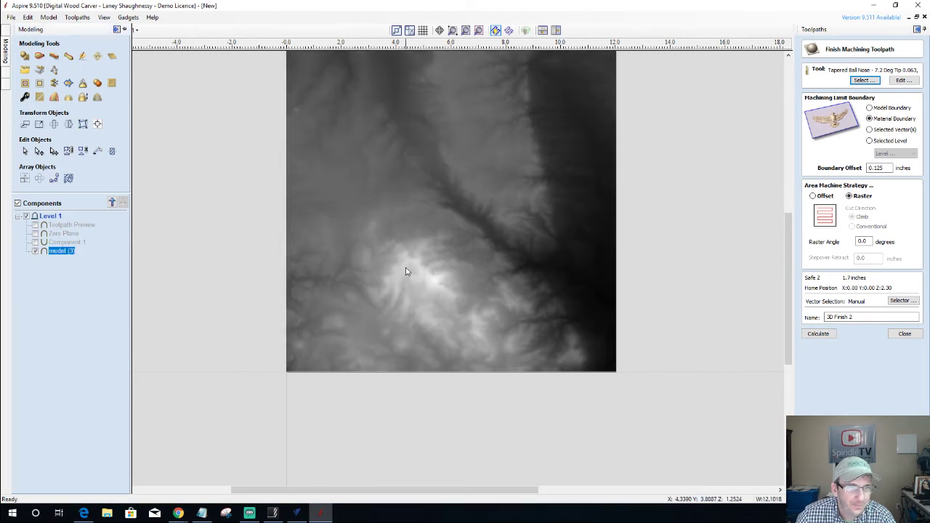
{"action": "left_click", "coordinate": [113, 204]}
{"action": "left_click", "coordinate": [113, 204]}
{"action": "left_click", "coordinate": [112, 203]}
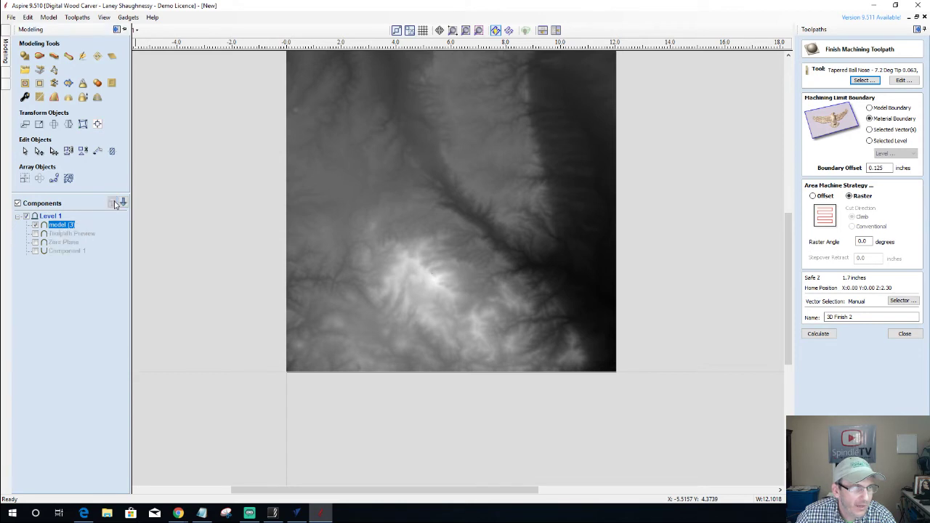
{"action": "right_click", "coordinate": [62, 228]}
{"action": "mouse_move", "coordinate": [98, 240]}
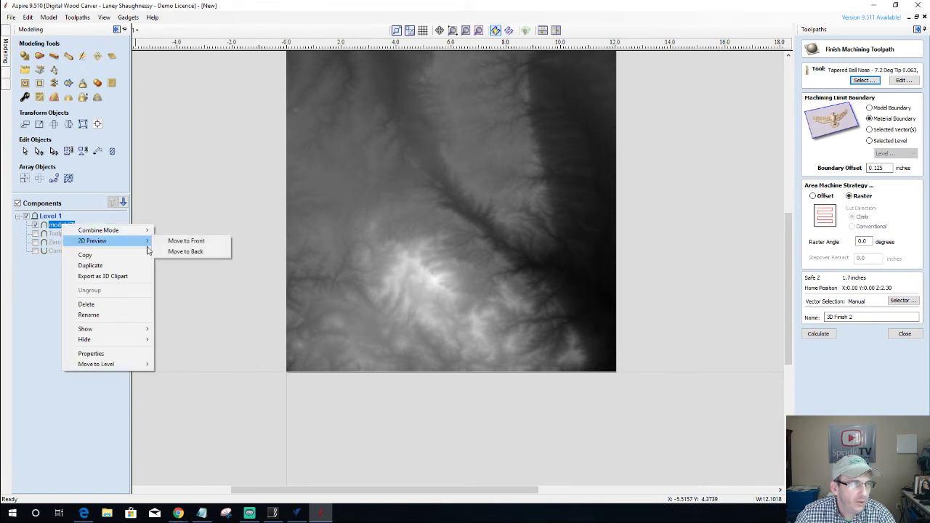
{"action": "left_click", "coordinate": [185, 252]}
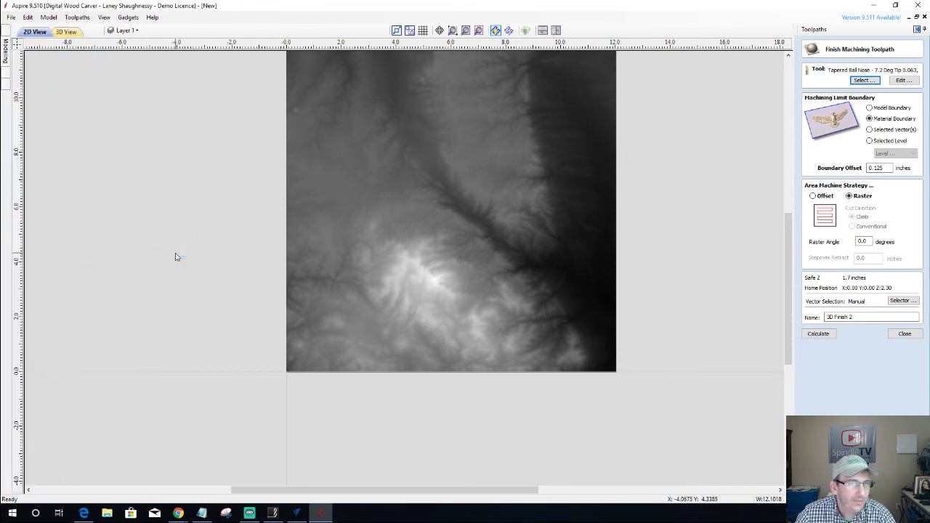
{"action": "left_click", "coordinate": [66, 32]}
{"action": "left_click", "coordinate": [34, 32]}
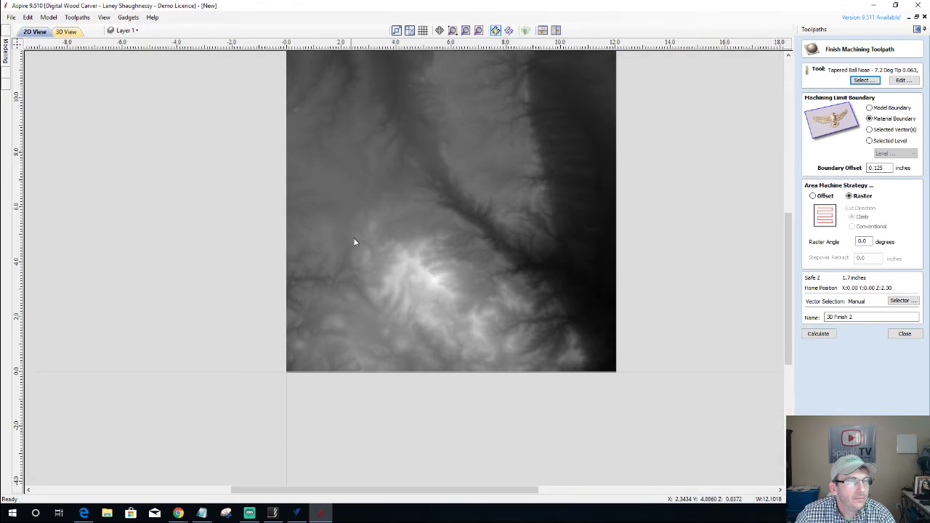
Move model (3) to the bottom of the component list and hide it.
{"action": "left_click", "coordinate": [401, 262]}
{"action": "scroll", "coordinate": [401, 262], "scroll_direction": "down", "scroll_amount": 3}
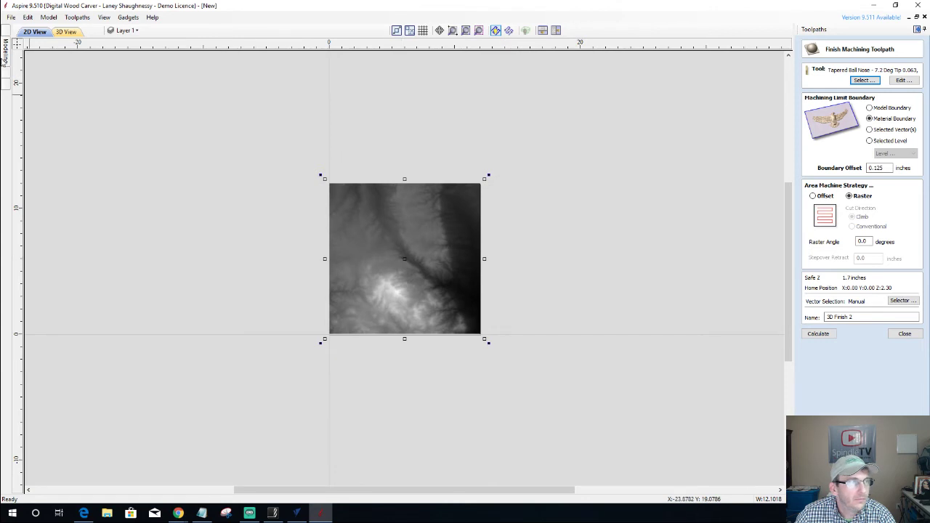
{"action": "left_click", "coordinate": [6, 47]}
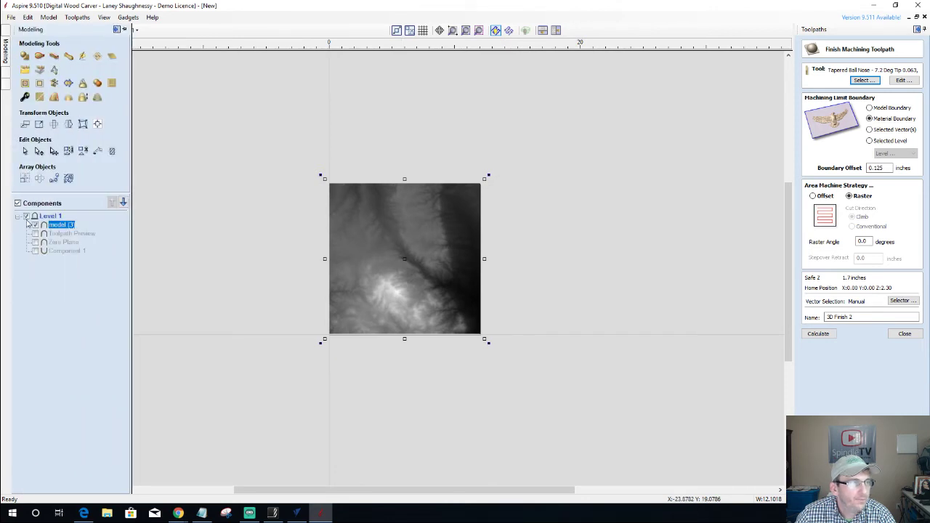
{"action": "left_click", "coordinate": [123, 203]}
{"action": "left_click", "coordinate": [124, 203]}
{"action": "left_click", "coordinate": [123, 203]}
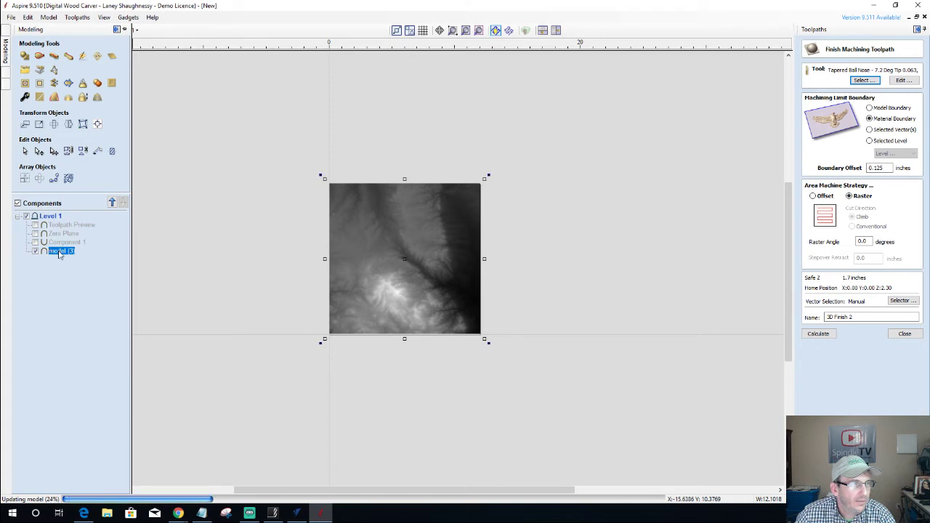
{"action": "left_click", "coordinate": [35, 252]}
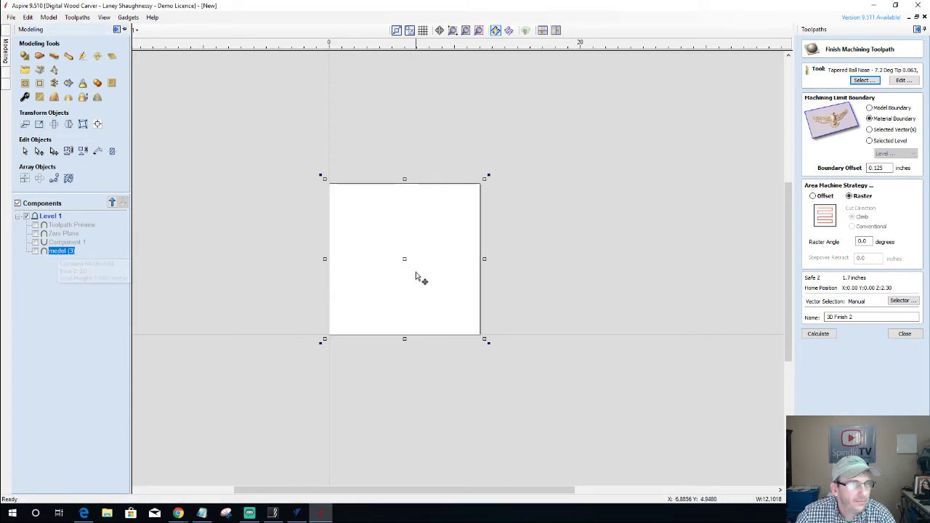
{"action": "left_click", "coordinate": [415, 273]}
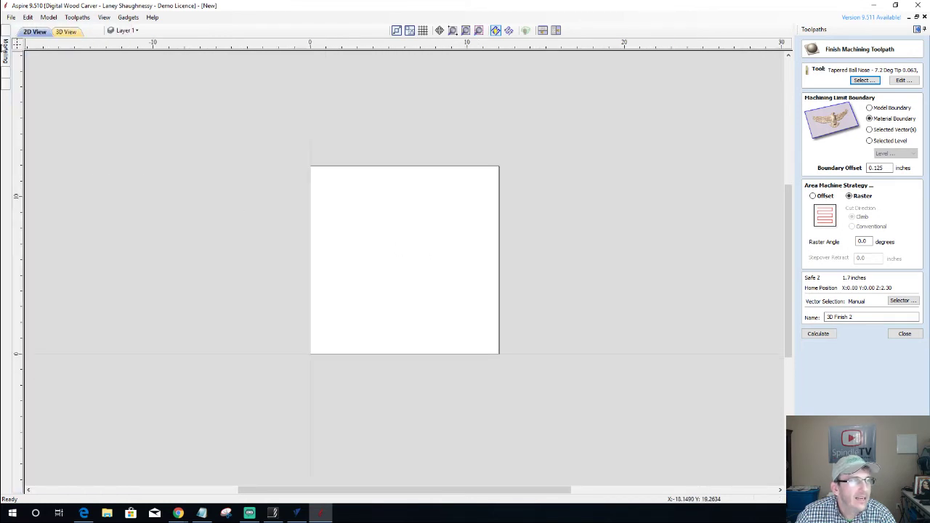
{"action": "mouse_move", "coordinate": [5, 43]}
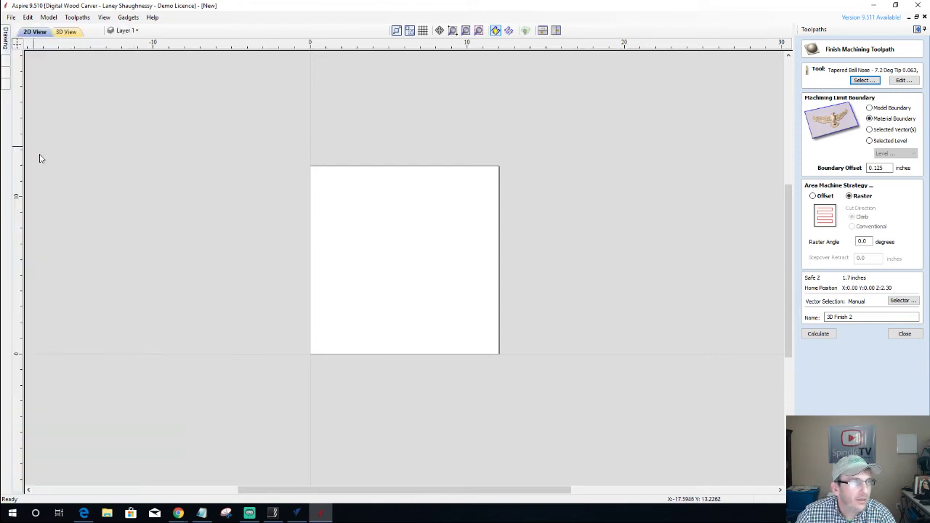
Collapse the toolpath panel and select the Toolpath Preview component.
{"action": "left_click", "coordinate": [917, 29]}
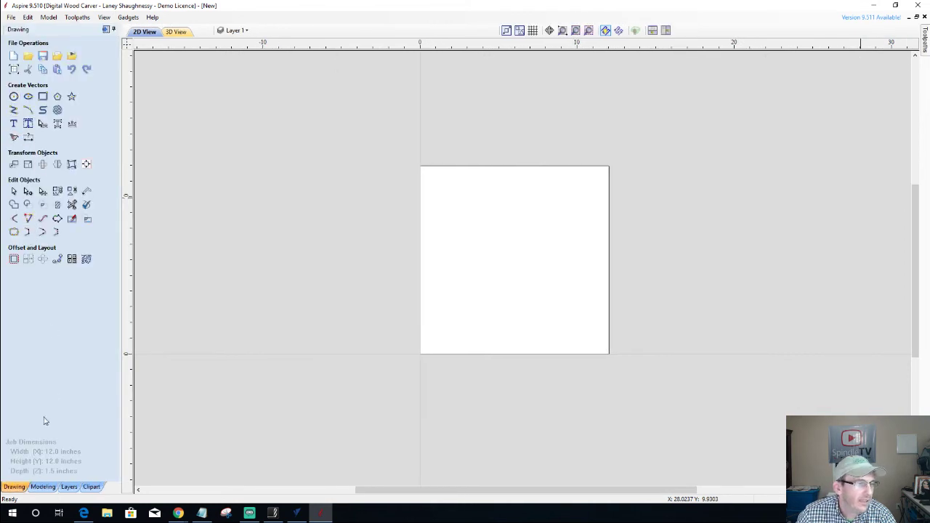
{"action": "left_click", "coordinate": [43, 486]}
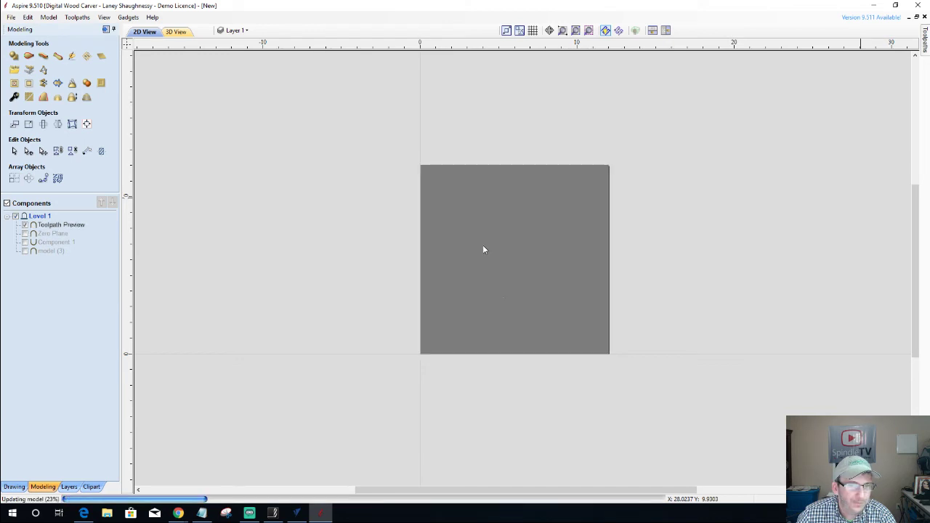
{"action": "scroll", "coordinate": [487, 258], "scroll_direction": "up", "scroll_amount": 2}
{"action": "scroll", "coordinate": [494, 272], "scroll_direction": "down", "scroll_amount": 1}
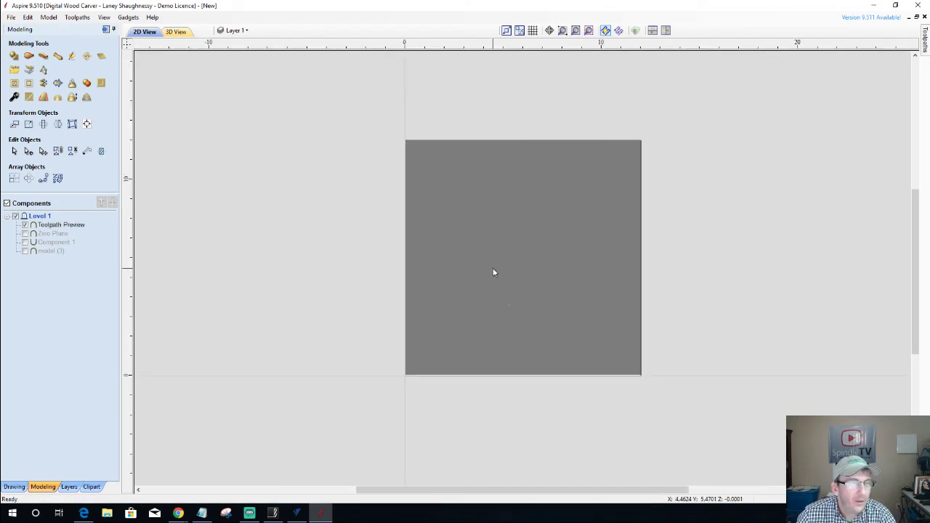
{"action": "left_click", "coordinate": [494, 272]}
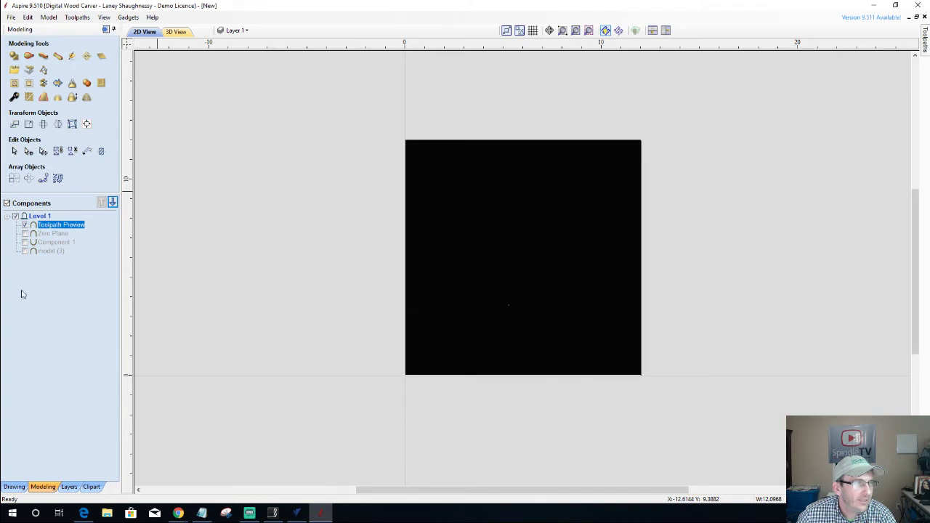
{"action": "left_click", "coordinate": [14, 487]}
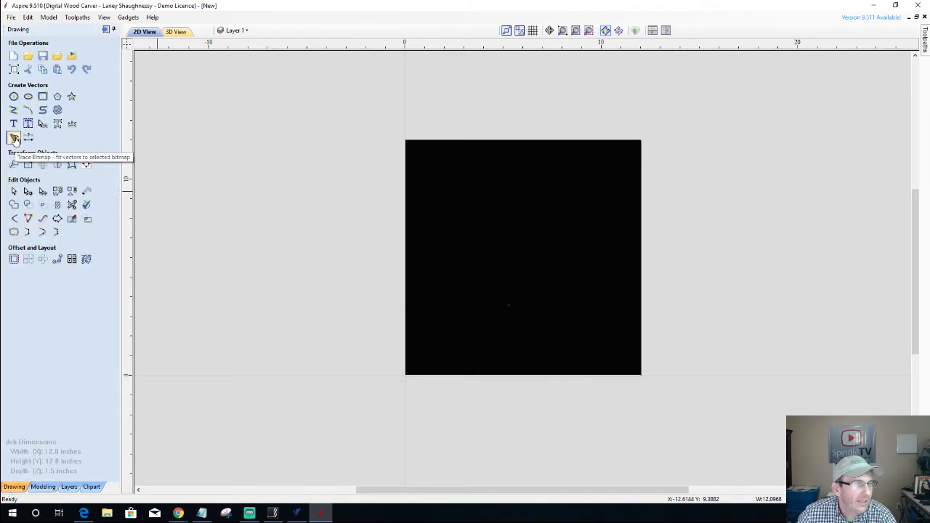
Trace the toolpath preview bitmap at minimum threshold and create the vectors.
{"action": "left_click", "coordinate": [13, 136]}
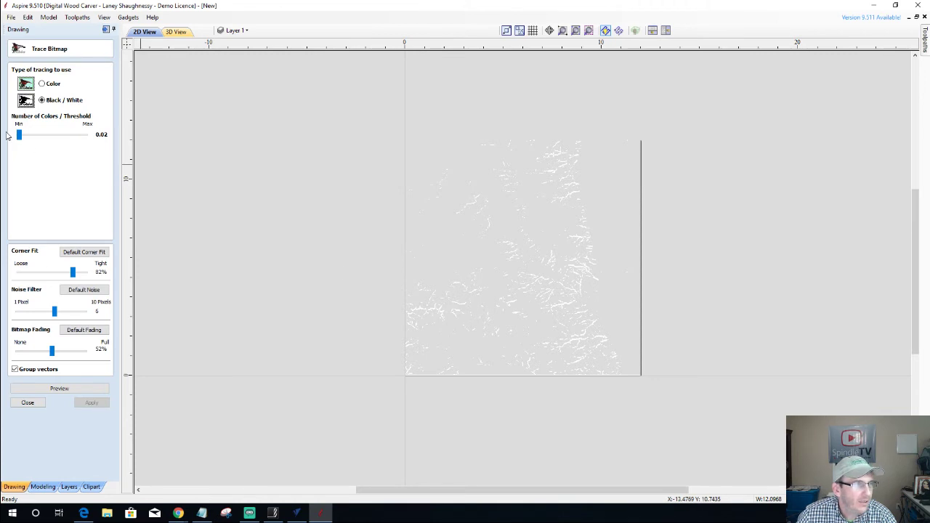
{"action": "left_click_drag", "start_coordinate": [19, 140], "coordinate": [20, 140]}
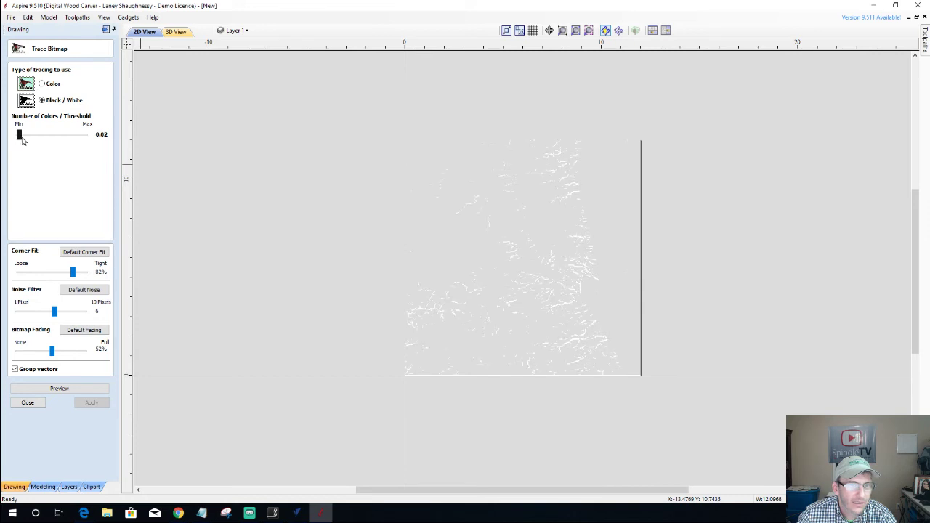
{"action": "left_click", "coordinate": [58, 390]}
{"action": "left_click", "coordinate": [91, 403]}
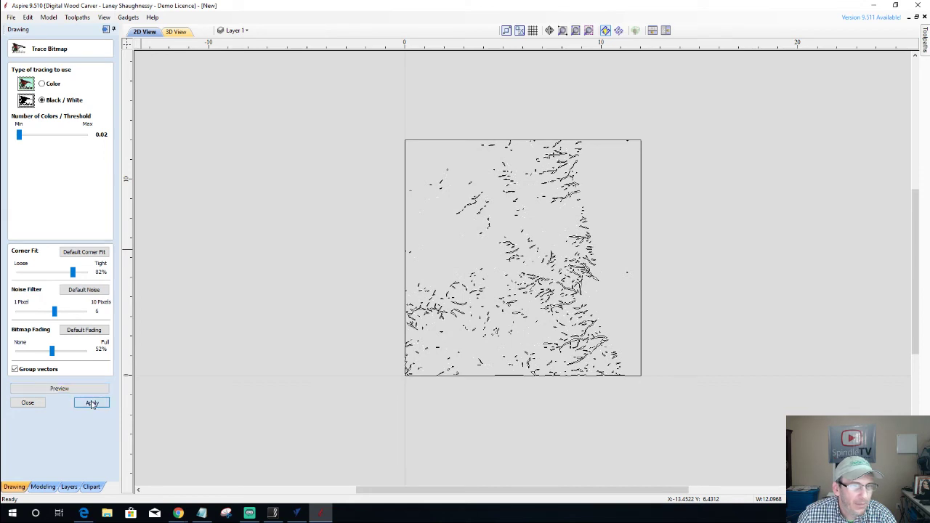
{"action": "left_click", "coordinate": [28, 404]}
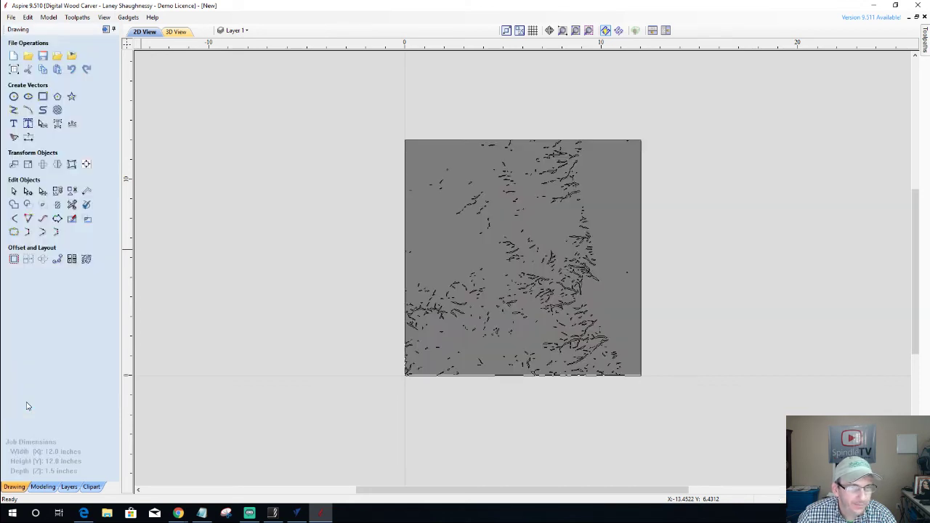
Select all traced vectors and zoom in on the loop touching the top border.
{"action": "scroll", "coordinate": [429, 200], "scroll_direction": "up", "scroll_amount": 3}
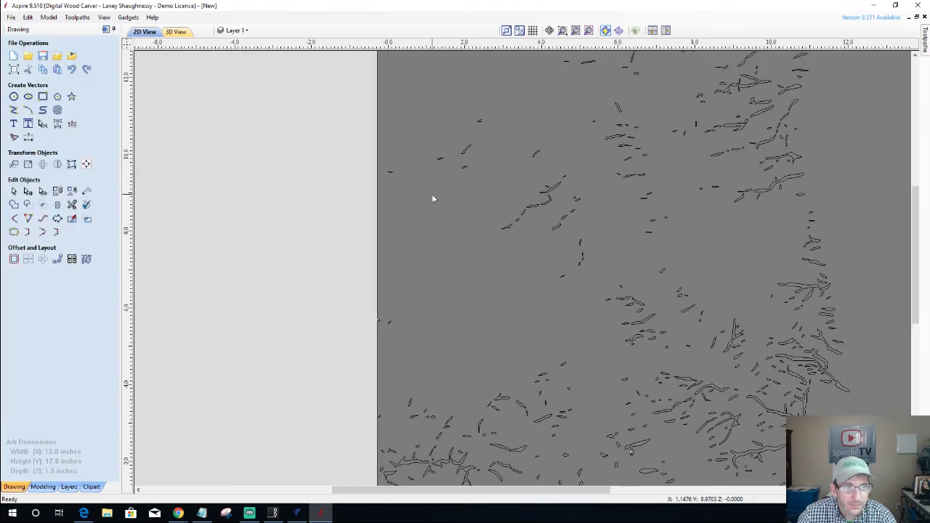
{"action": "scroll", "coordinate": [399, 211], "scroll_direction": "down", "scroll_amount": 3}
{"action": "key", "text": "ctrl+a"}
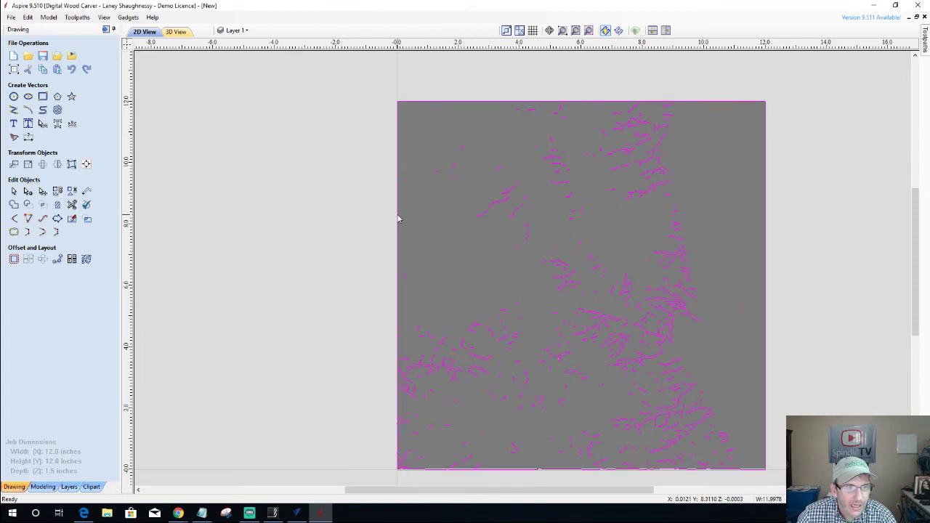
{"action": "scroll", "coordinate": [629, 442], "scroll_direction": "up", "scroll_amount": 1}
{"action": "scroll", "coordinate": [290, 465], "scroll_direction": "up", "scroll_amount": 3}
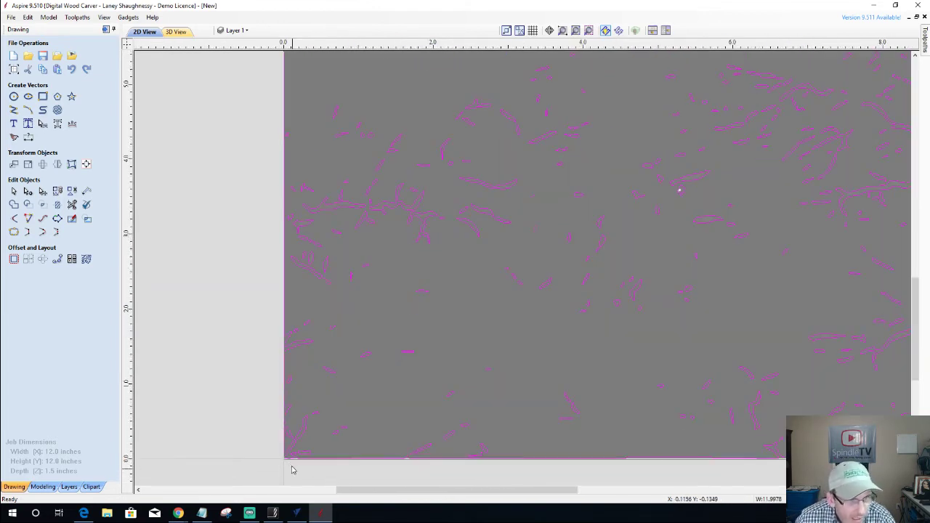
{"action": "scroll", "coordinate": [281, 455], "scroll_direction": "up", "scroll_amount": 1}
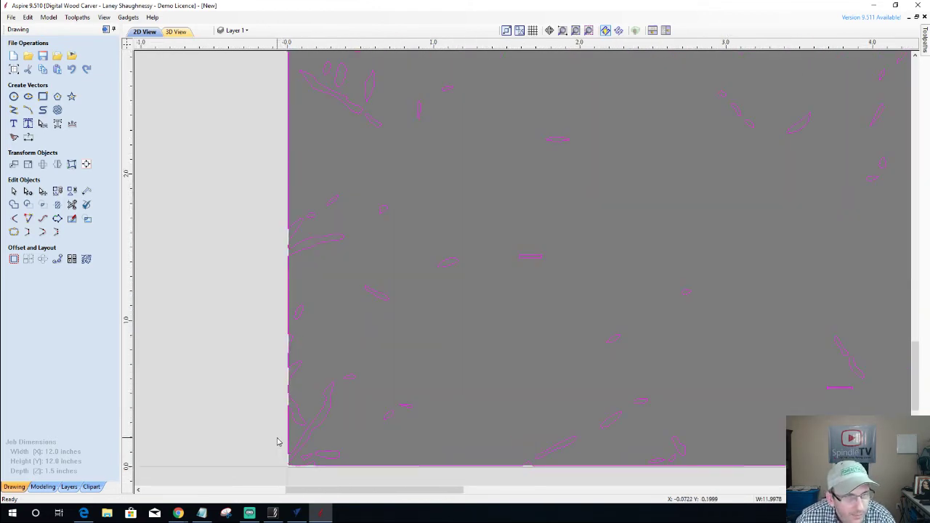
{"action": "scroll", "coordinate": [277, 442], "scroll_direction": "down", "scroll_amount": 4}
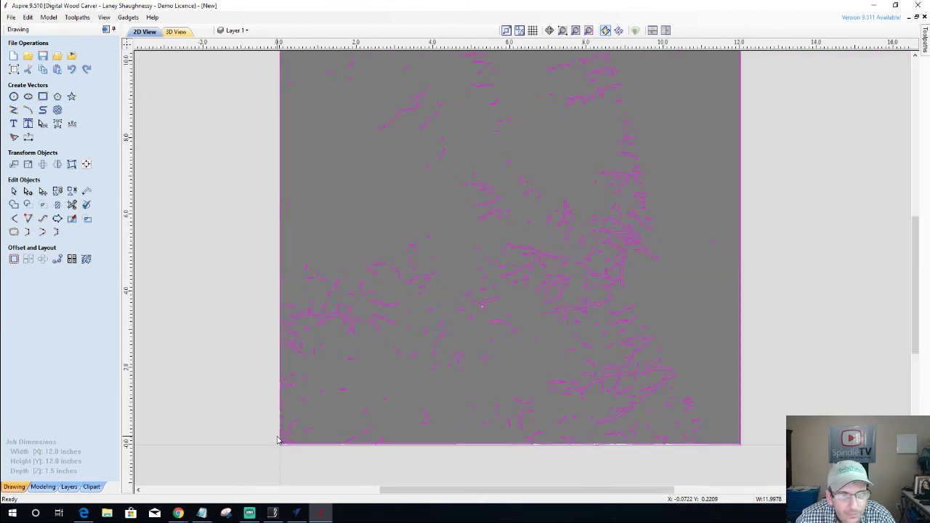
{"action": "scroll", "coordinate": [276, 441], "scroll_direction": "down", "scroll_amount": 1}
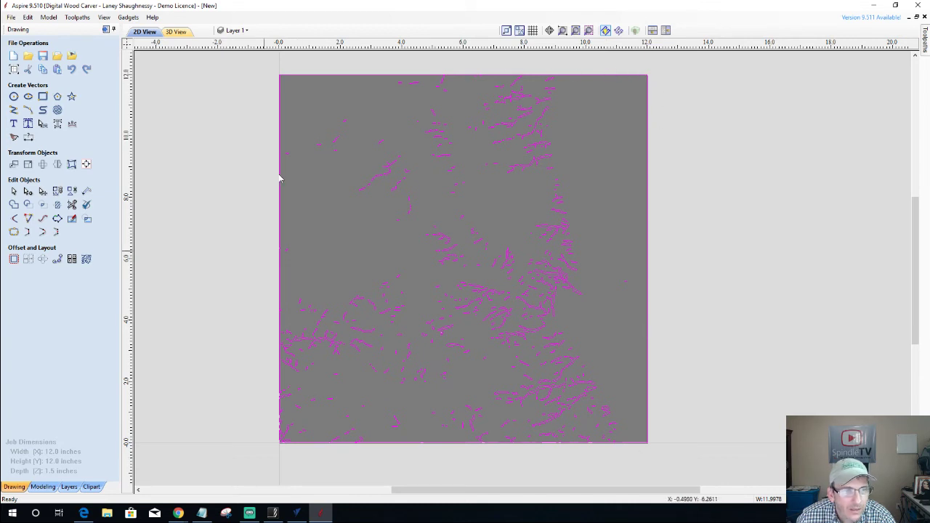
{"action": "scroll", "coordinate": [475, 65], "scroll_direction": "up", "scroll_amount": 5}
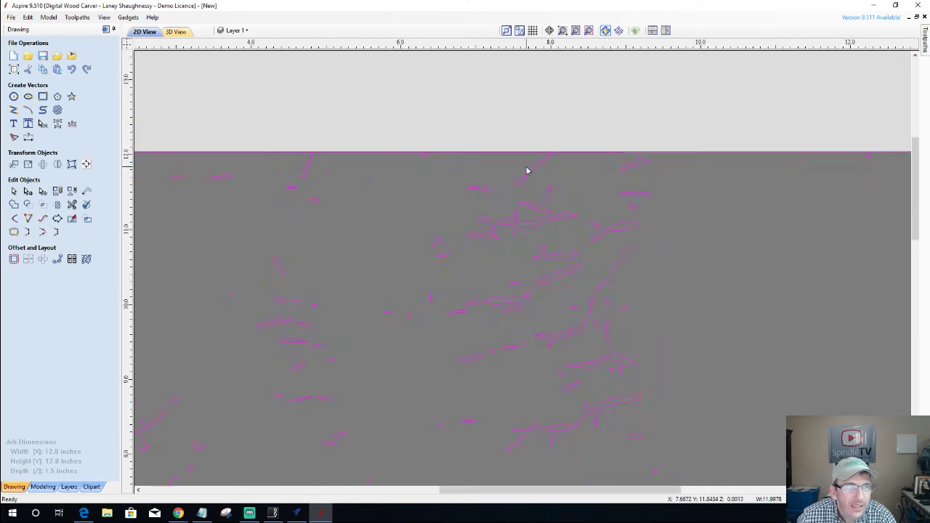
{"action": "scroll", "coordinate": [194, 168], "scroll_direction": "down", "scroll_amount": 2}
{"action": "scroll", "coordinate": [255, 141], "scroll_direction": "up", "scroll_amount": 4}
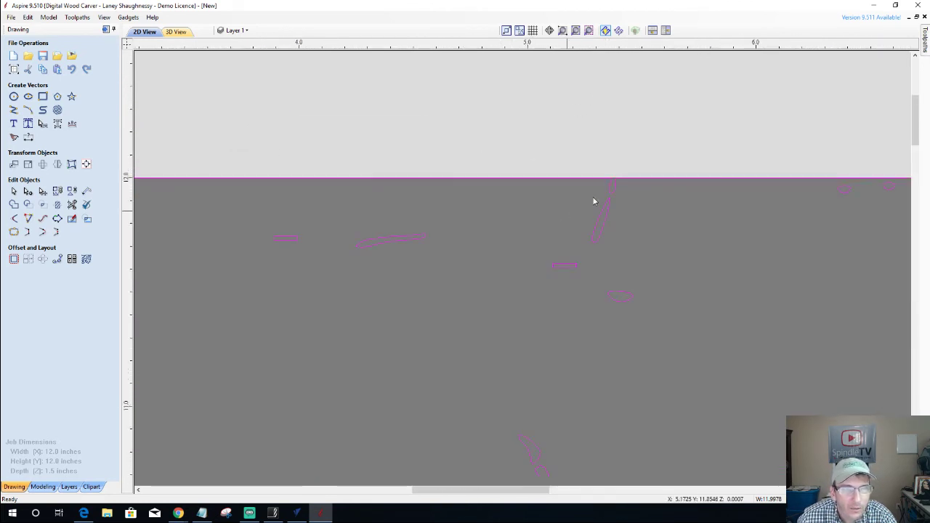
{"action": "scroll", "coordinate": [594, 195], "scroll_direction": "up", "scroll_amount": 3}
{"action": "scroll", "coordinate": [595, 191], "scroll_direction": "up", "scroll_amount": 2}
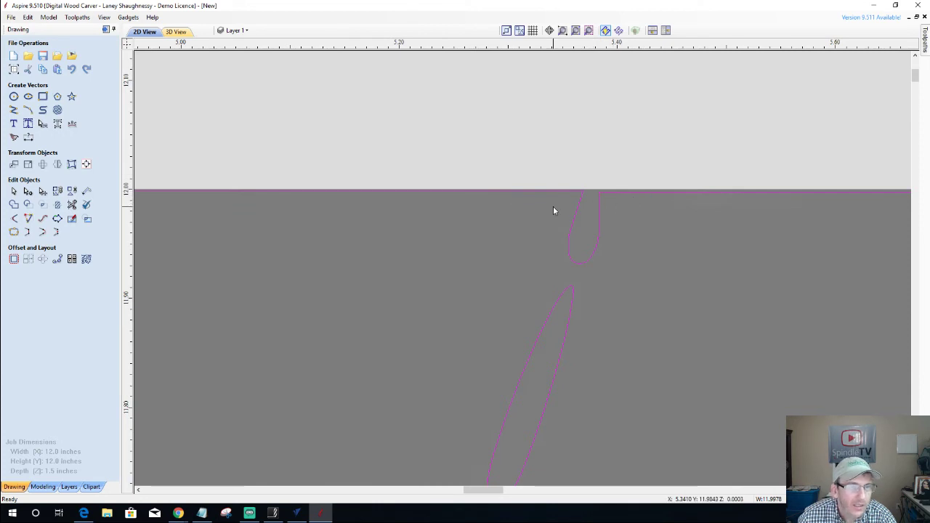
Hide the Toolpath Preview and ungroup the traced vectors to node-edit the top-edge loop.
{"action": "left_click", "coordinate": [45, 486]}
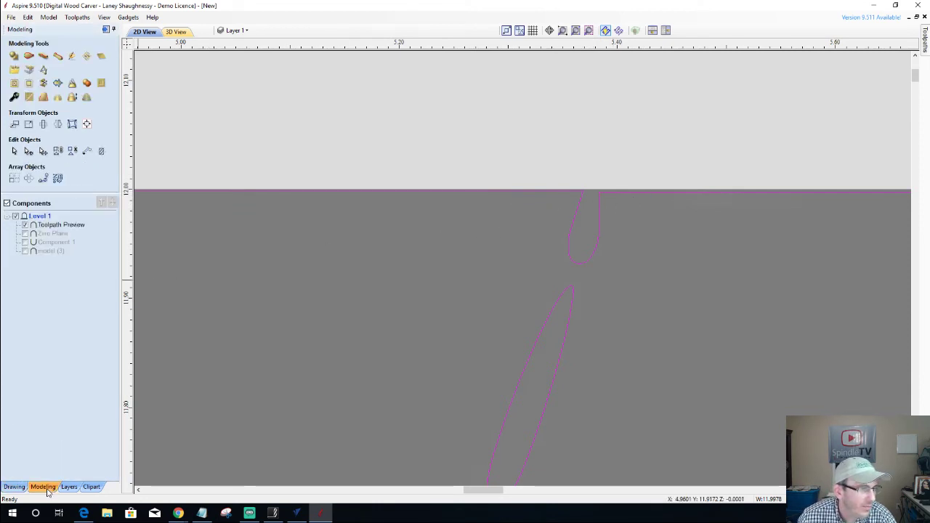
{"action": "left_click", "coordinate": [24, 226]}
{"action": "scroll", "coordinate": [476, 333], "scroll_direction": "down", "scroll_amount": 2}
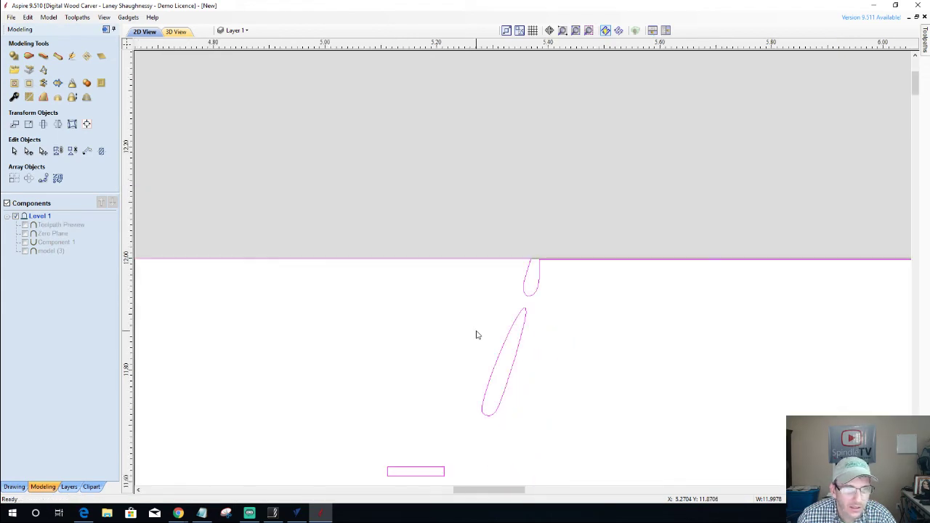
{"action": "scroll", "coordinate": [476, 333], "scroll_direction": "up", "scroll_amount": 3}
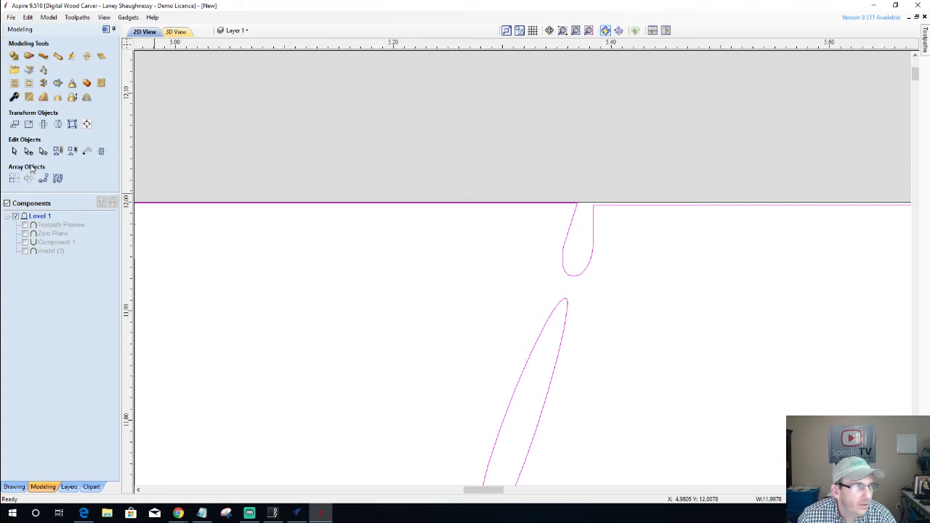
{"action": "left_click", "coordinate": [580, 320]}
{"action": "double_click", "coordinate": [574, 280]}
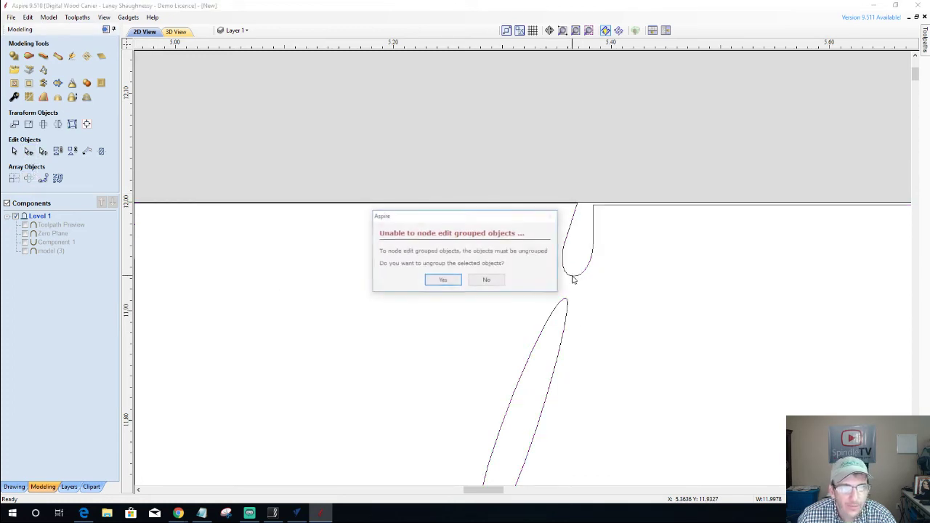
{"action": "left_click", "coordinate": [442, 280]}
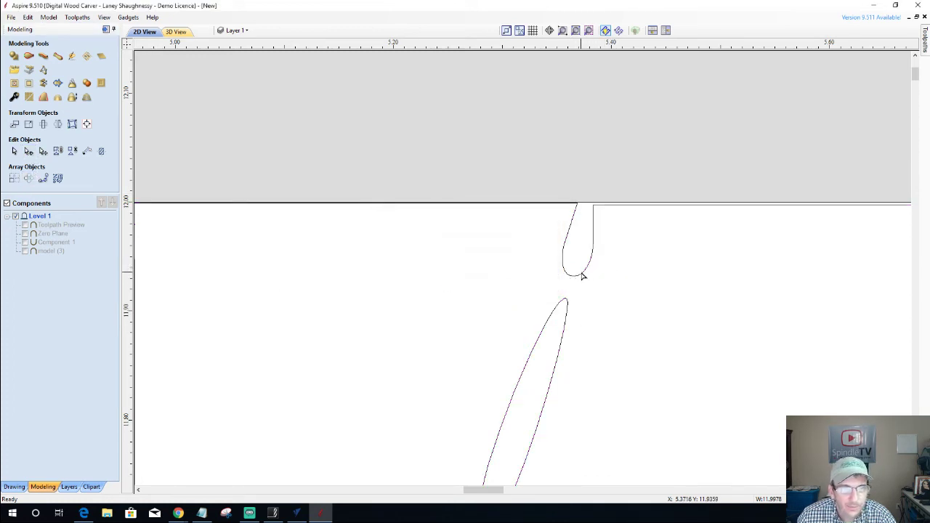
Cut the loop open at its top and top-right border nodes.
{"action": "right_click", "coordinate": [576, 205]}
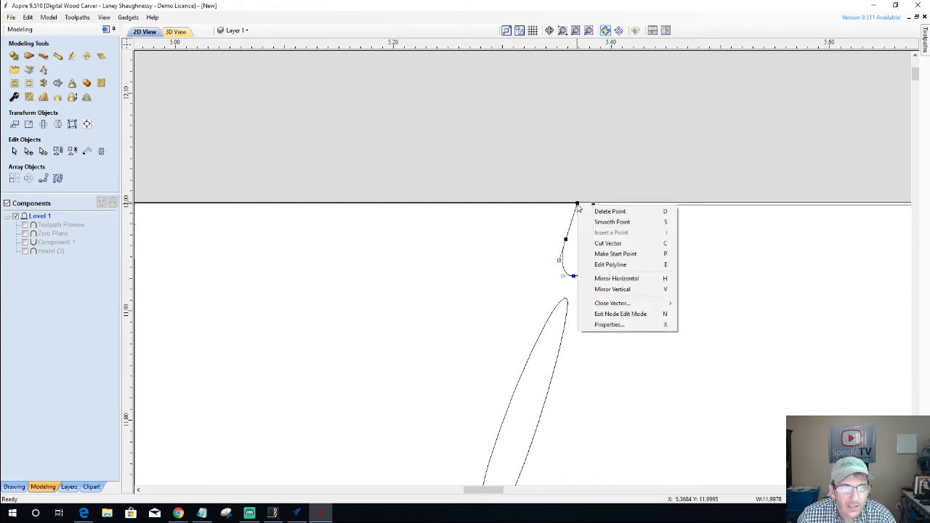
{"action": "left_click", "coordinate": [592, 242]}
{"action": "right_click", "coordinate": [593, 205]}
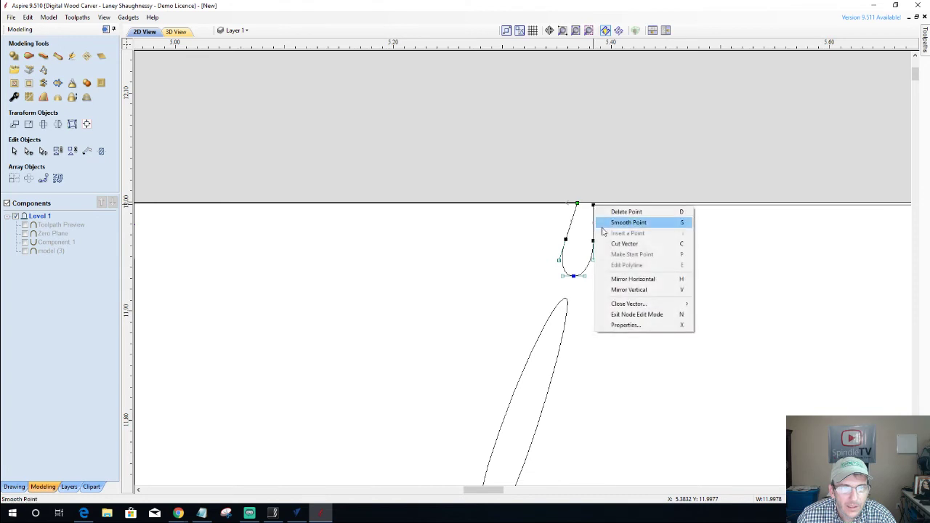
{"action": "left_click", "coordinate": [609, 246]}
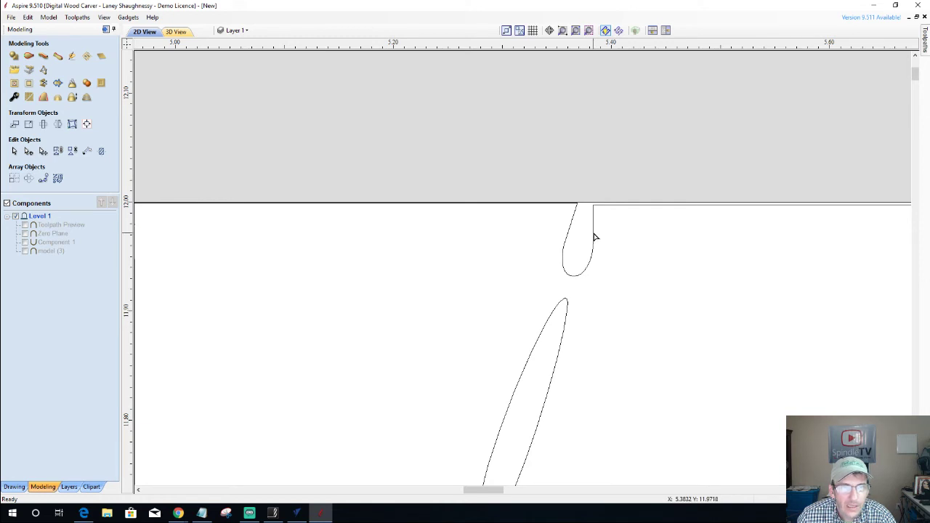
{"action": "left_click", "coordinate": [594, 237]}
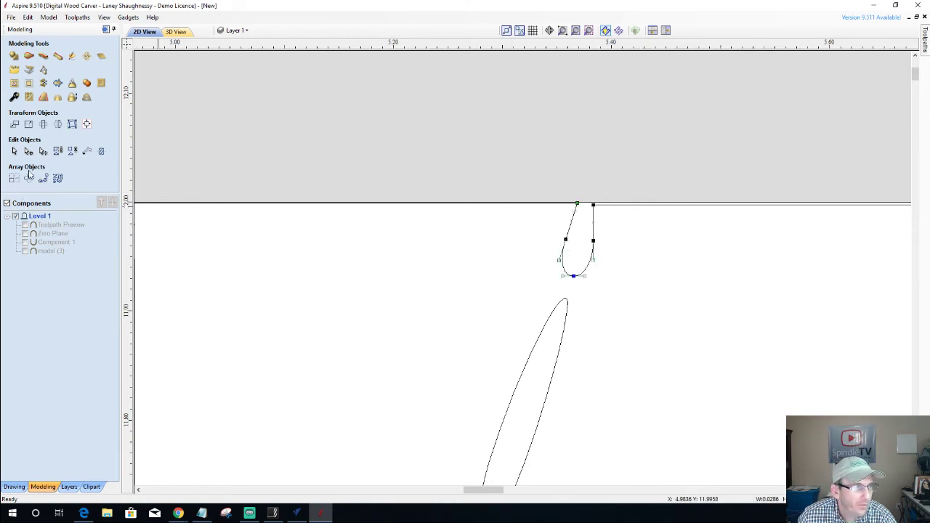
{"action": "left_click", "coordinate": [12, 487]}
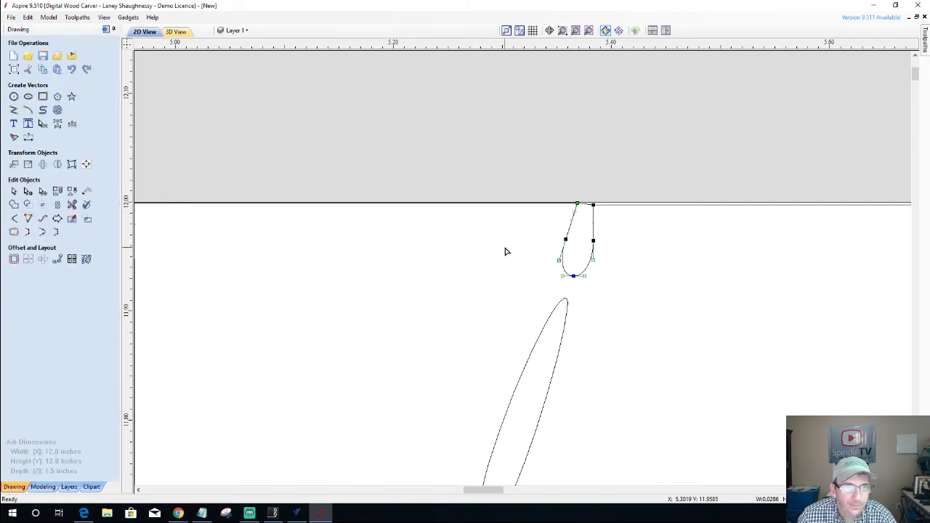
Zoom out to the whole sheet, then zoom in on the board's bottom edge.
{"action": "scroll", "coordinate": [515, 253], "scroll_direction": "down", "scroll_amount": 10}
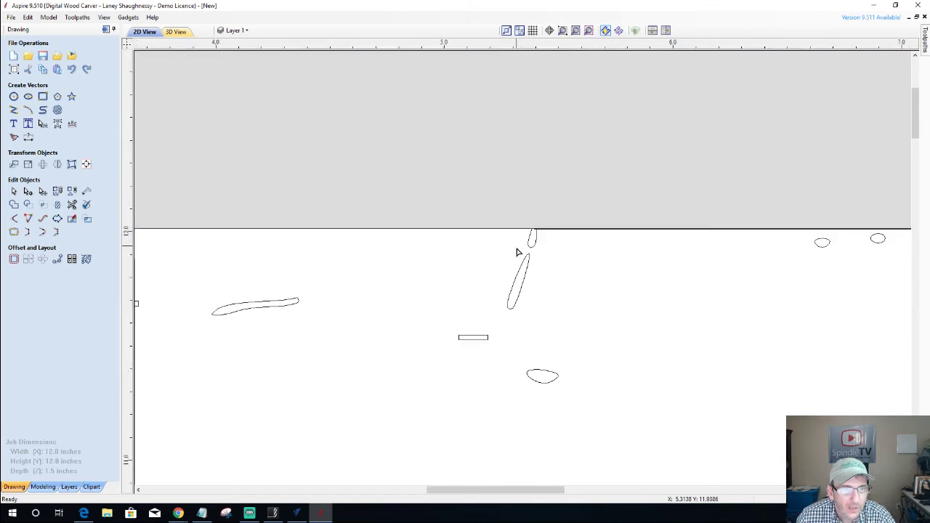
{"action": "scroll", "coordinate": [518, 253], "scroll_direction": "down", "scroll_amount": 5}
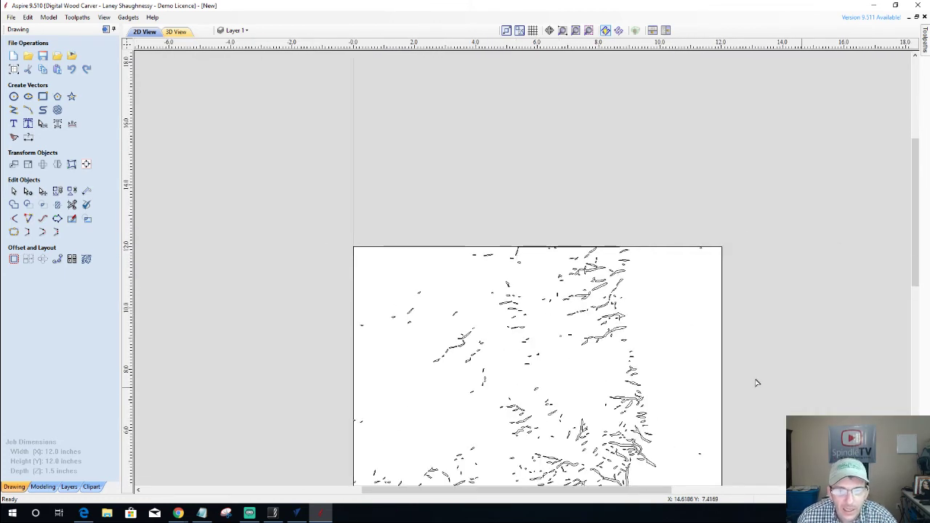
{"action": "scroll", "coordinate": [756, 381], "scroll_direction": "down", "scroll_amount": 2}
{"action": "scroll", "coordinate": [630, 461], "scroll_direction": "down", "scroll_amount": 1}
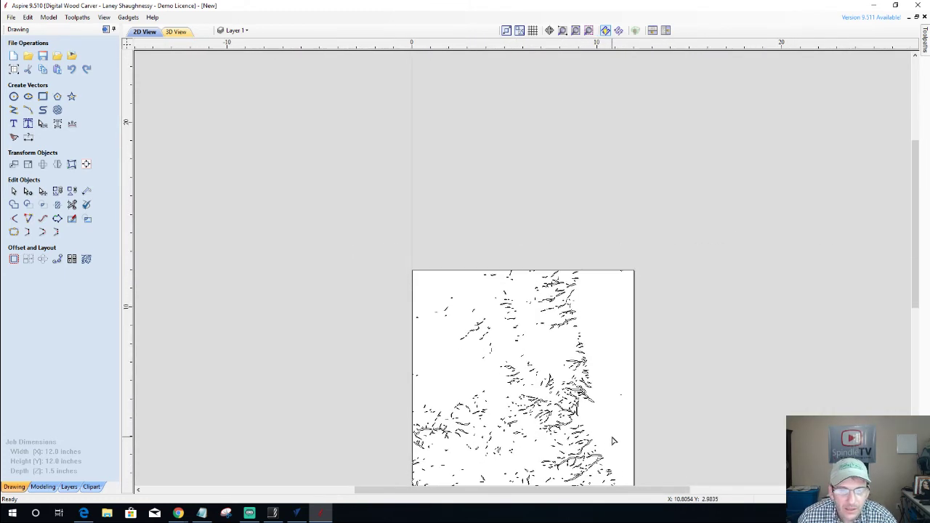
{"action": "scroll", "coordinate": [615, 447], "scroll_direction": "down", "scroll_amount": 2}
{"action": "scroll", "coordinate": [603, 469], "scroll_direction": "up", "scroll_amount": 5}
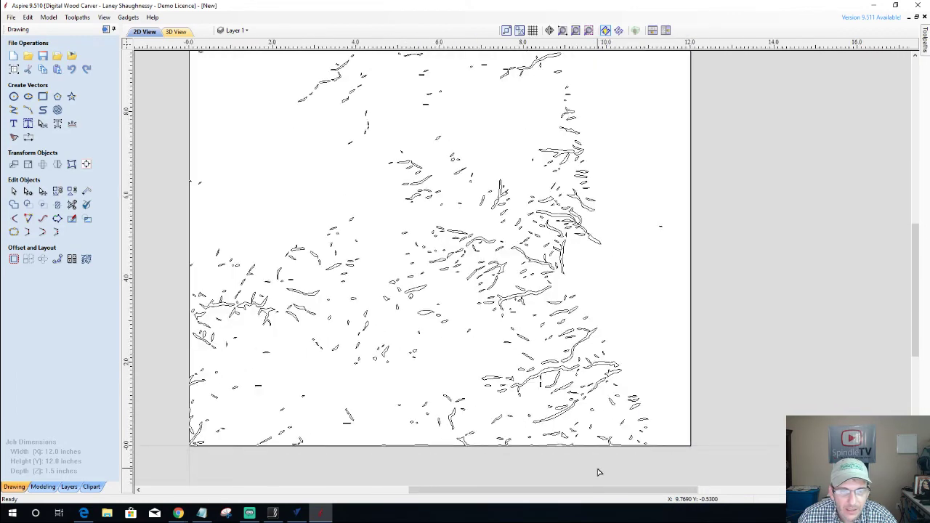
{"action": "scroll", "coordinate": [730, 450], "scroll_direction": "up", "scroll_amount": 1}
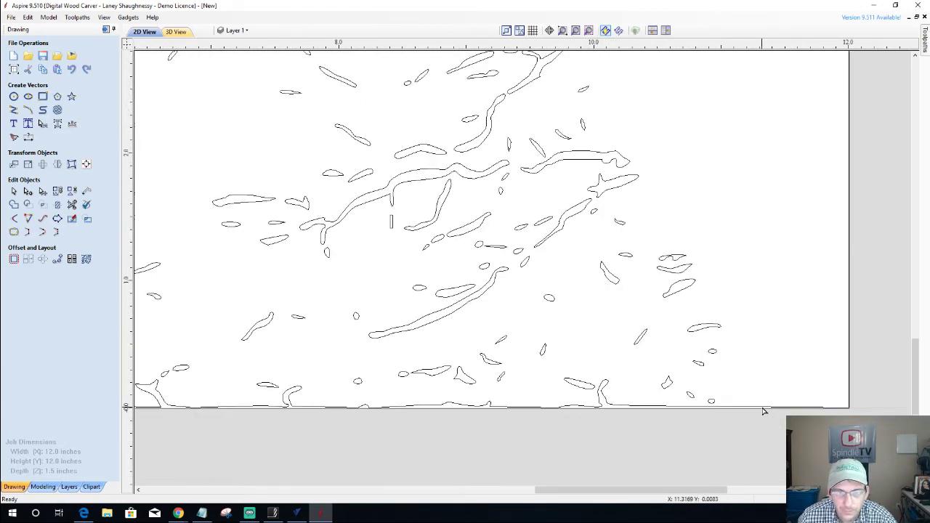
Cut the long bottom-border vector open at its bottom-right corner node.
{"action": "left_click", "coordinate": [764, 408]}
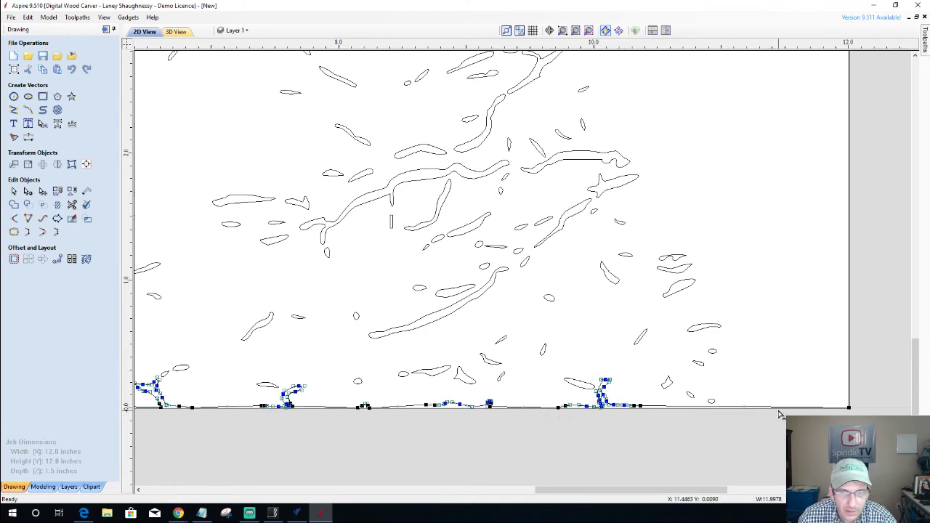
{"action": "right_click", "coordinate": [848, 410]}
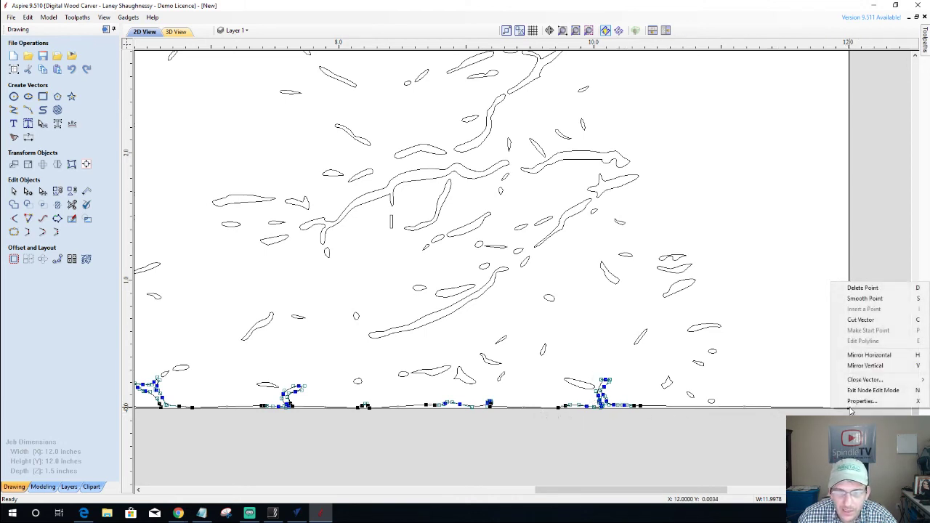
{"action": "left_click", "coordinate": [860, 320]}
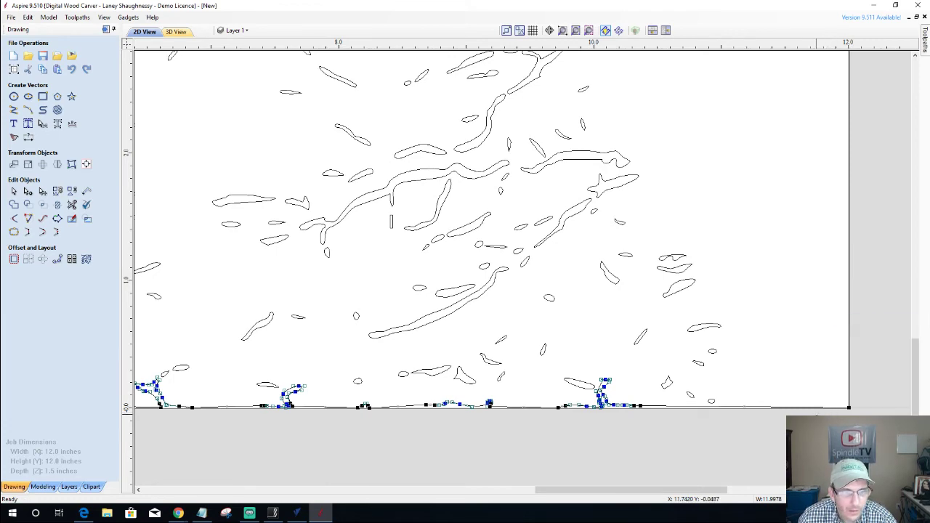
{"action": "scroll", "coordinate": [716, 426], "scroll_direction": "down", "scroll_amount": 3}
{"action": "scroll", "coordinate": [716, 425], "scroll_direction": "up", "scroll_amount": 3}
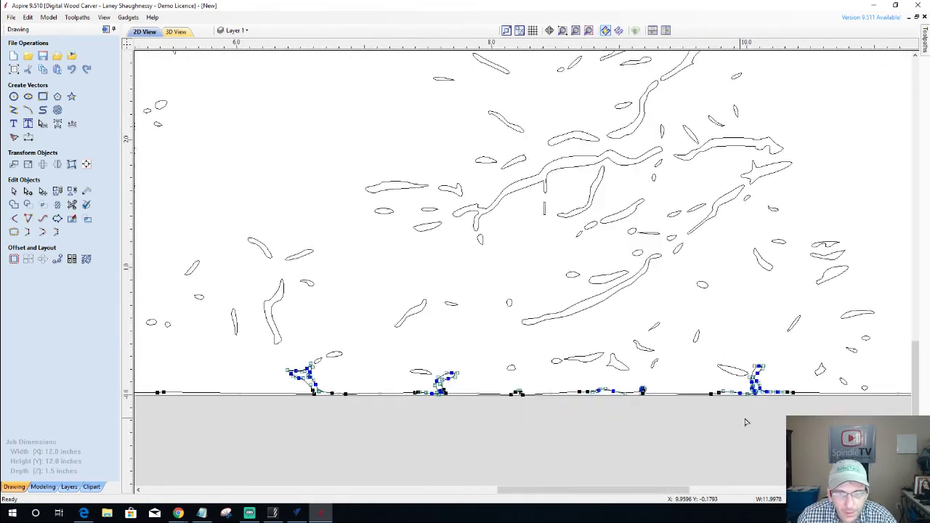
{"action": "scroll", "coordinate": [746, 422], "scroll_direction": "up", "scroll_amount": 3}
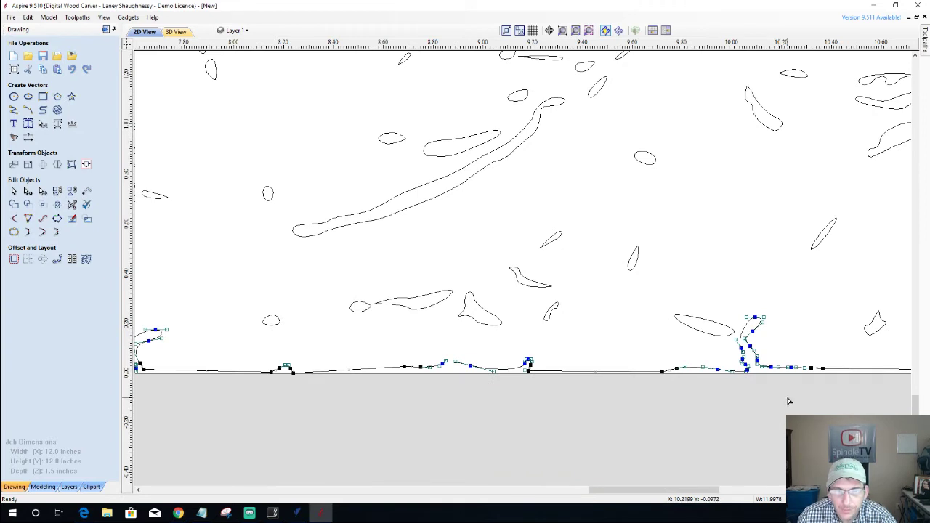
{"action": "scroll", "coordinate": [789, 401], "scroll_direction": "up", "scroll_amount": 1}
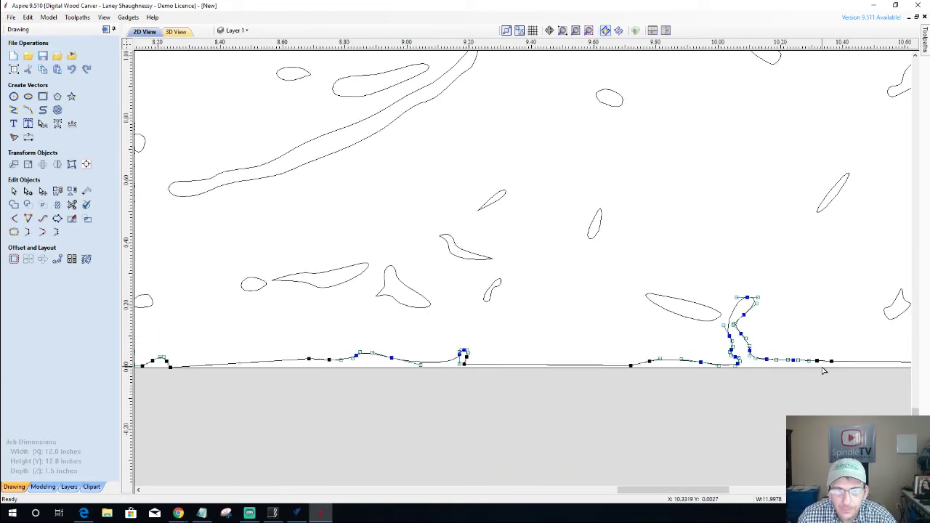
{"action": "scroll", "coordinate": [658, 372], "scroll_direction": "down", "scroll_amount": 2}
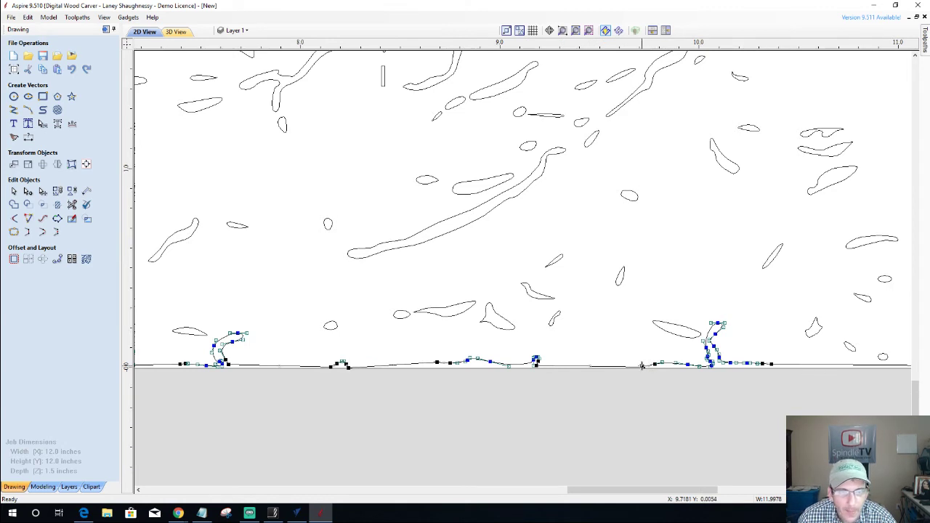
{"action": "right_click", "coordinate": [643, 366]}
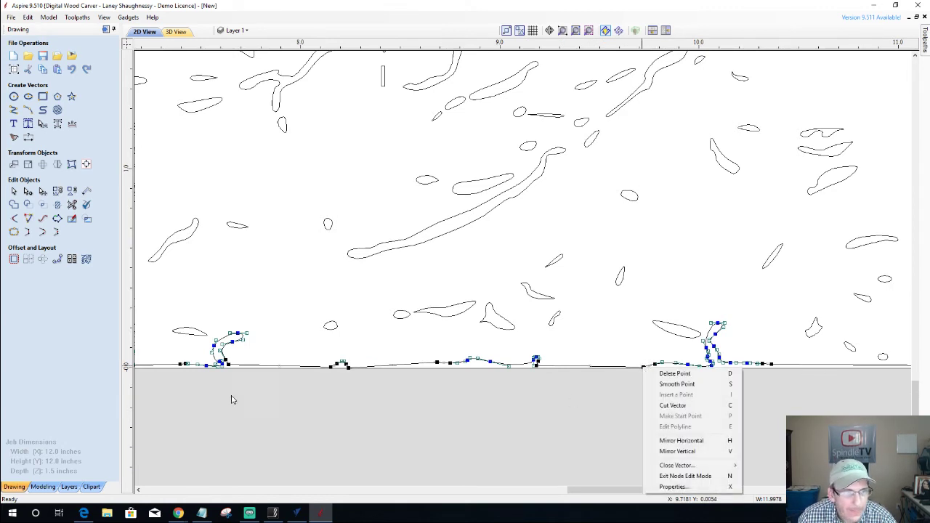
{"action": "left_click_drag", "start_coordinate": [582, 494], "coordinate": [254, 494]}
{"action": "scroll", "coordinate": [287, 362], "scroll_direction": "up", "scroll_amount": 2}
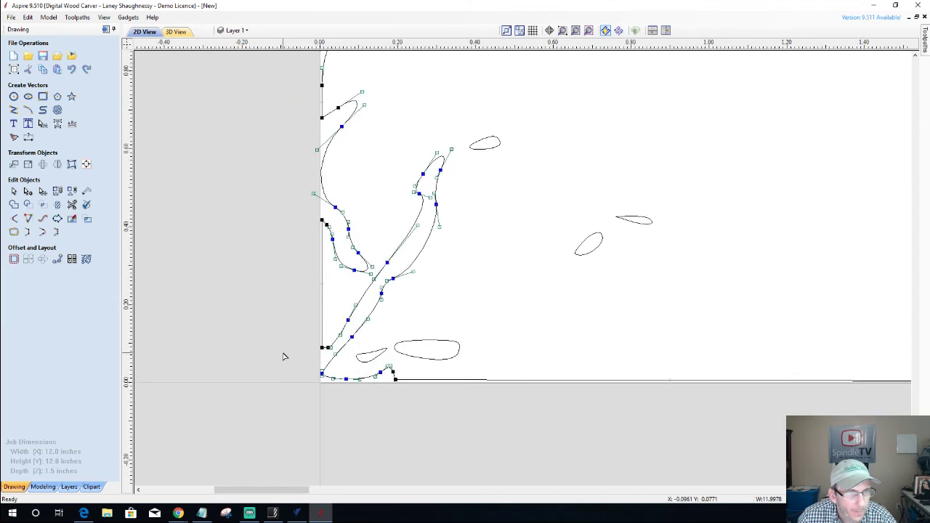
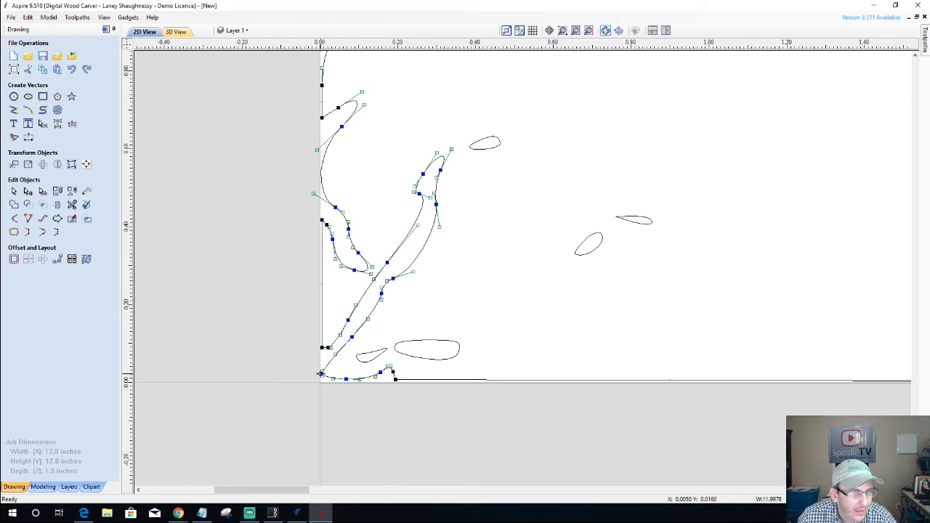
Cut the bottom curve apart at its end node with Cut Vector.
{"action": "right_click", "coordinate": [394, 379]}
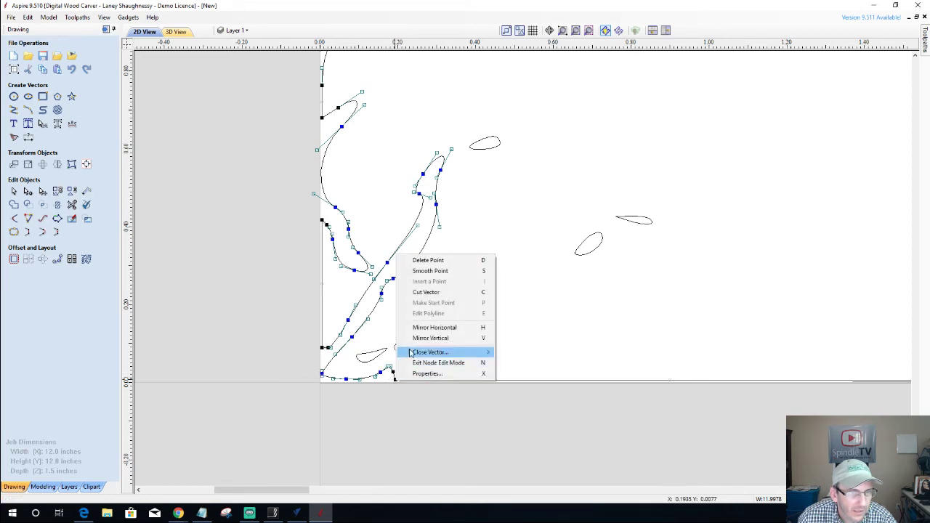
{"action": "left_click", "coordinate": [417, 293]}
{"action": "scroll", "coordinate": [396, 385], "scroll_direction": "up", "scroll_amount": 5}
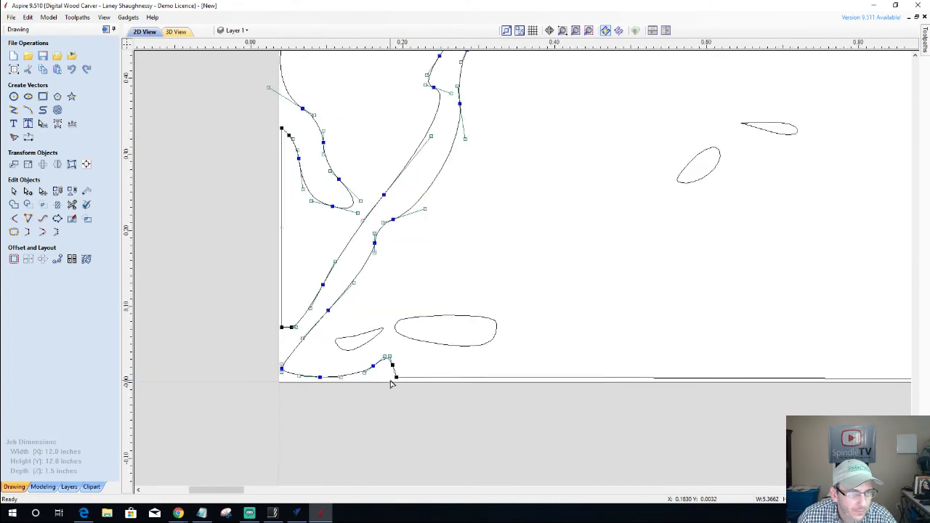
{"action": "scroll", "coordinate": [391, 382], "scroll_direction": "down", "scroll_amount": 4}
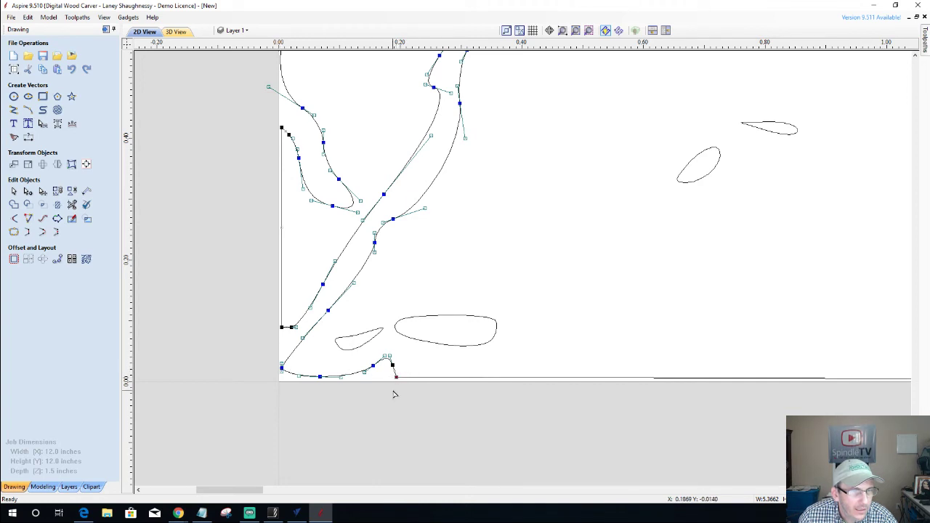
Draw a short two-point line from the curve's end node down below the job edge.
{"action": "left_click", "coordinate": [13, 110]}
{"action": "scroll", "coordinate": [396, 374], "scroll_direction": "up", "scroll_amount": 5}
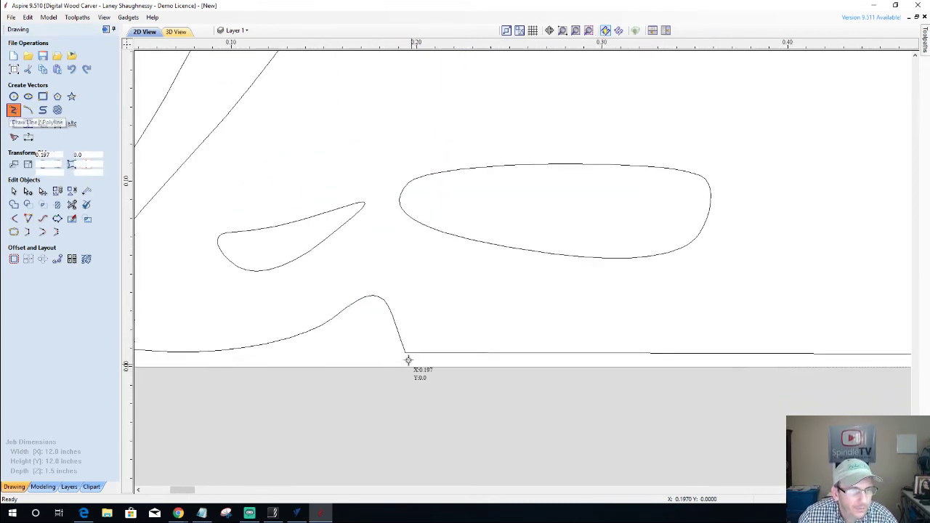
{"action": "left_click", "coordinate": [405, 354]}
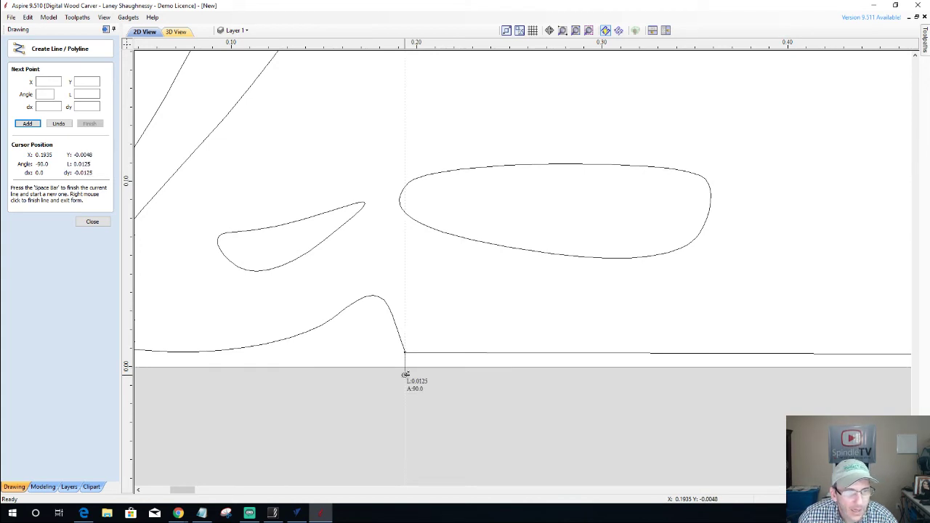
{"action": "left_click", "coordinate": [404, 374]}
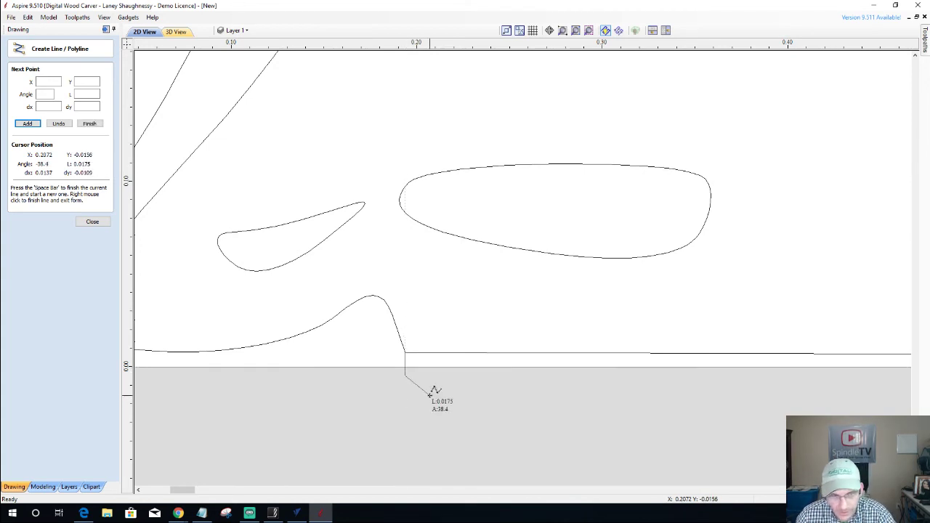
{"action": "key", "text": "space"}
{"action": "scroll", "coordinate": [221, 362], "scroll_direction": "down", "scroll_amount": 1}
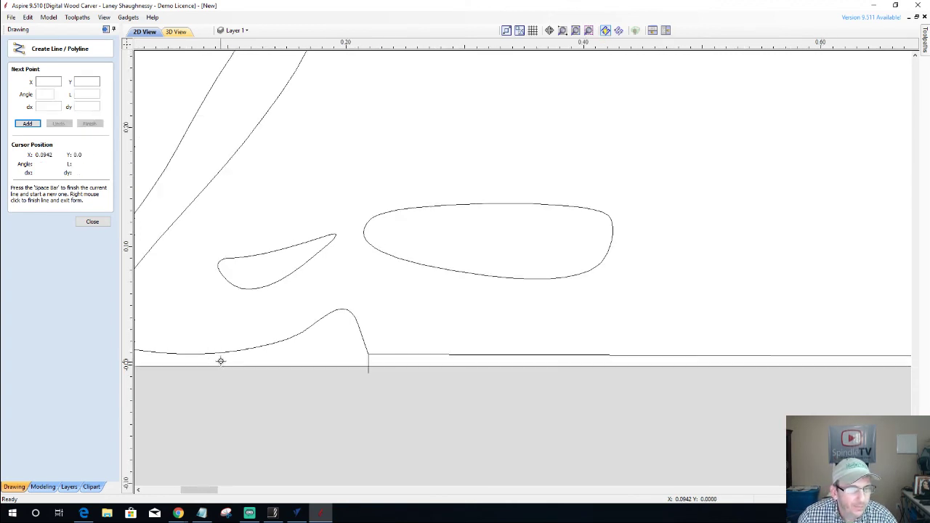
{"action": "scroll", "coordinate": [221, 361], "scroll_direction": "down", "scroll_amount": 2}
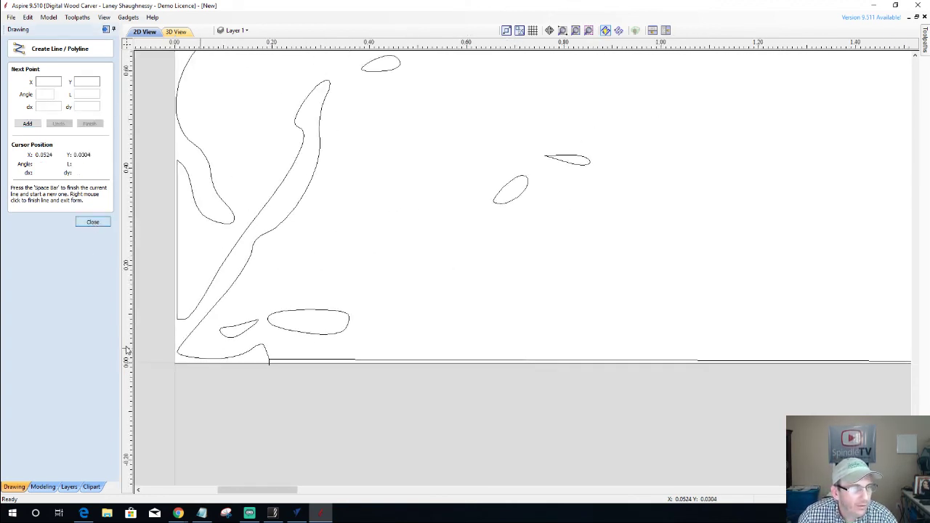
{"action": "key", "text": "Escape"}
{"action": "scroll", "coordinate": [266, 390], "scroll_direction": "up", "scroll_amount": 1}
{"action": "scroll", "coordinate": [446, 392], "scroll_direction": "up", "scroll_amount": 1}
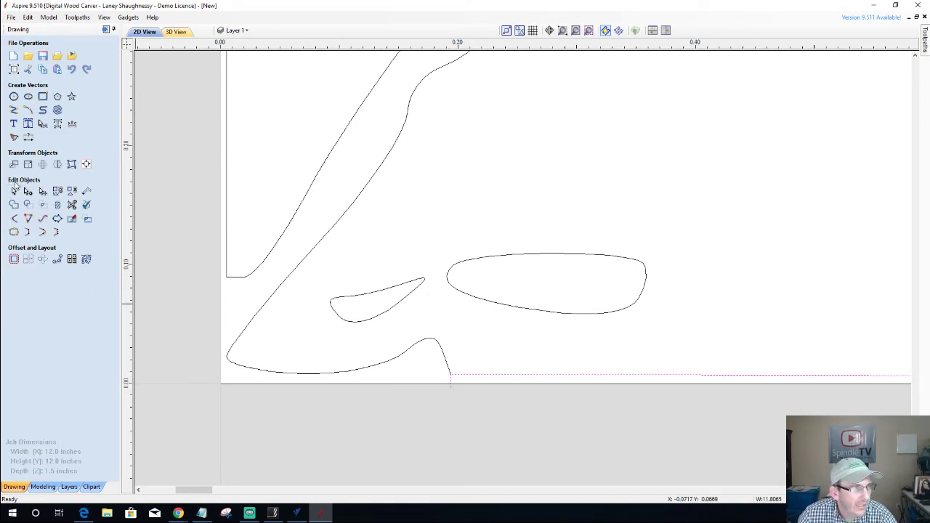
Join the short line and the bottom curve into one open vector at 0.0004 inch tolerance.
{"action": "left_click", "coordinate": [14, 232]}
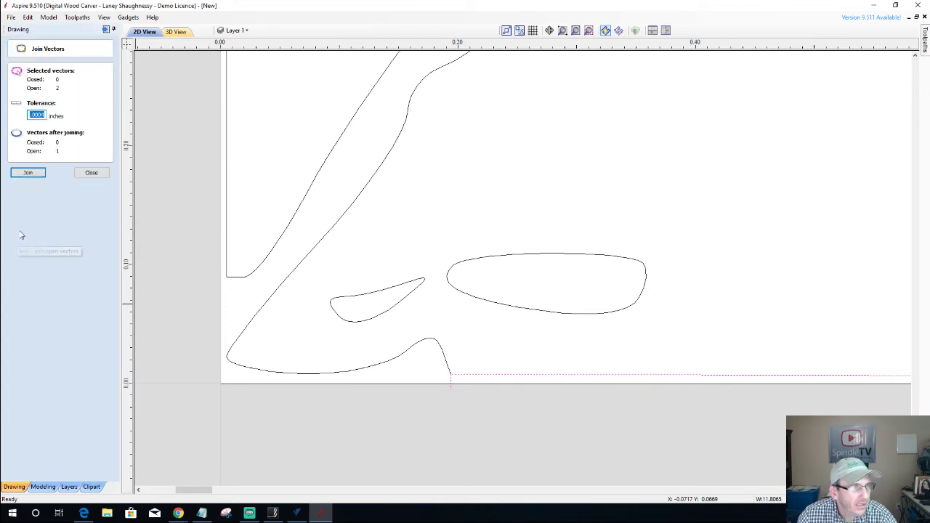
{"action": "left_click", "coordinate": [29, 172]}
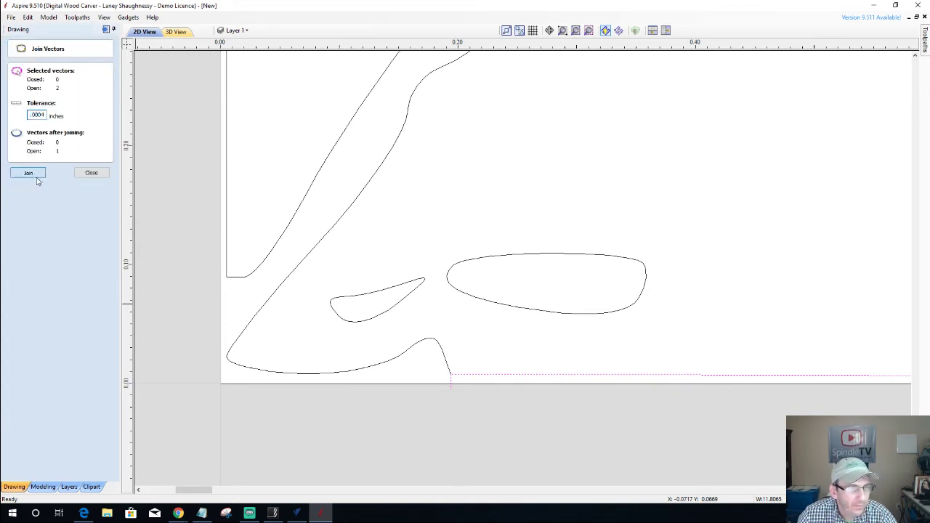
{"action": "left_click", "coordinate": [450, 386]}
{"action": "scroll", "coordinate": [344, 358], "scroll_direction": "down", "scroll_amount": 3}
{"action": "scroll", "coordinate": [345, 359], "scroll_direction": "down", "scroll_amount": 6}
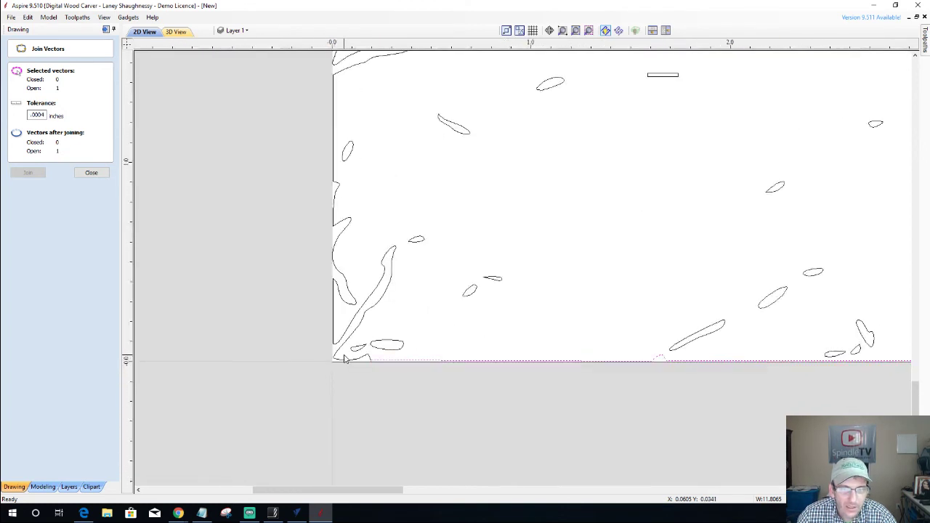
{"action": "scroll", "coordinate": [345, 358], "scroll_direction": "up", "scroll_amount": 1}
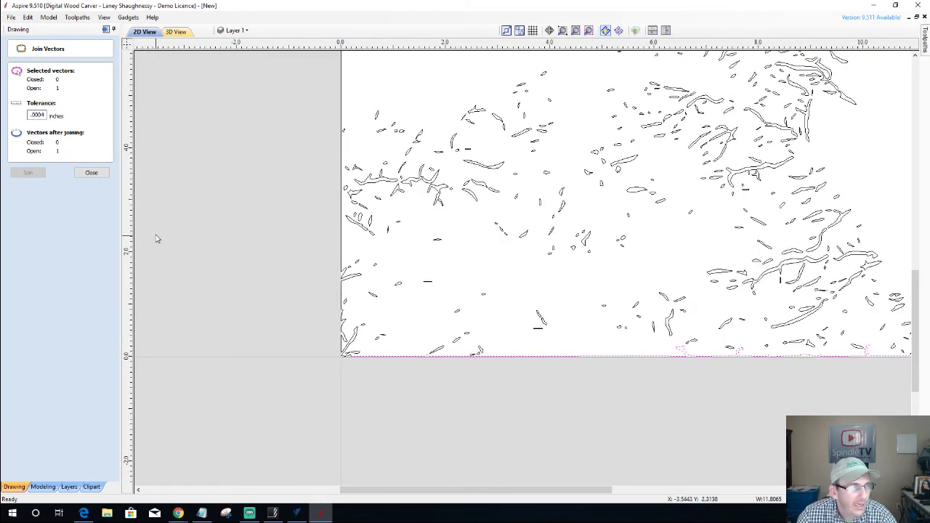
{"action": "left_click", "coordinate": [91, 173]}
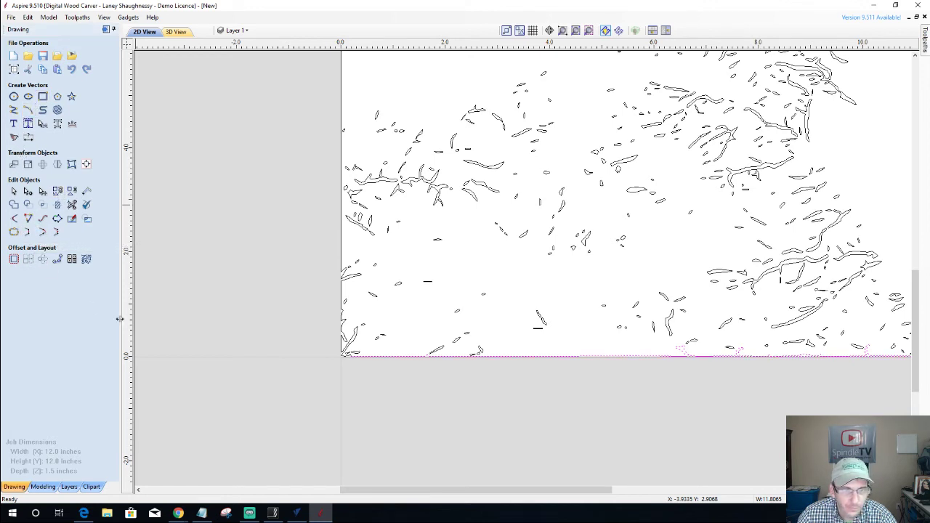
Select the bottom boundary vector and nudge its left-end node slightly downward.
{"action": "scroll", "coordinate": [472, 342], "scroll_direction": "up", "scroll_amount": 6}
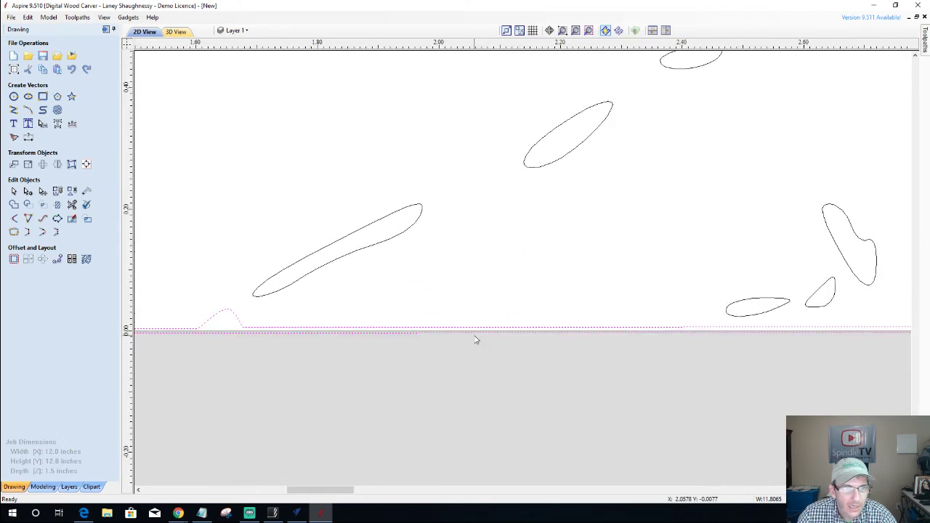
{"action": "scroll", "coordinate": [476, 339], "scroll_direction": "up", "scroll_amount": 2}
{"action": "scroll", "coordinate": [469, 354], "scroll_direction": "down", "scroll_amount": 7}
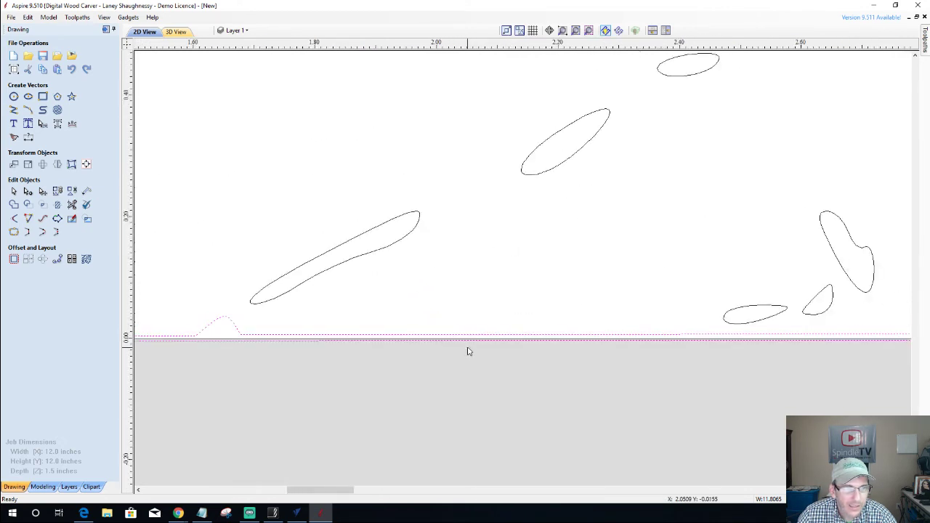
{"action": "scroll", "coordinate": [269, 356], "scroll_direction": "up", "scroll_amount": 5}
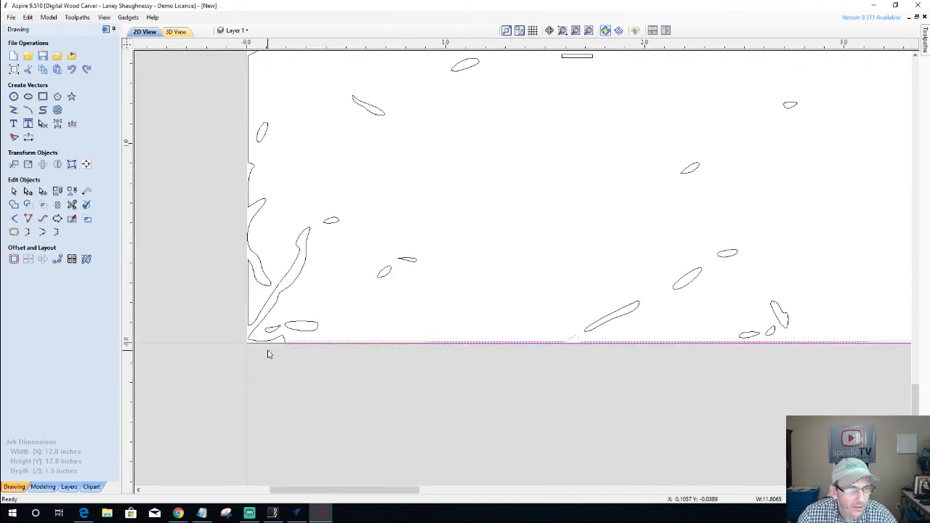
{"action": "left_click", "coordinate": [324, 333]}
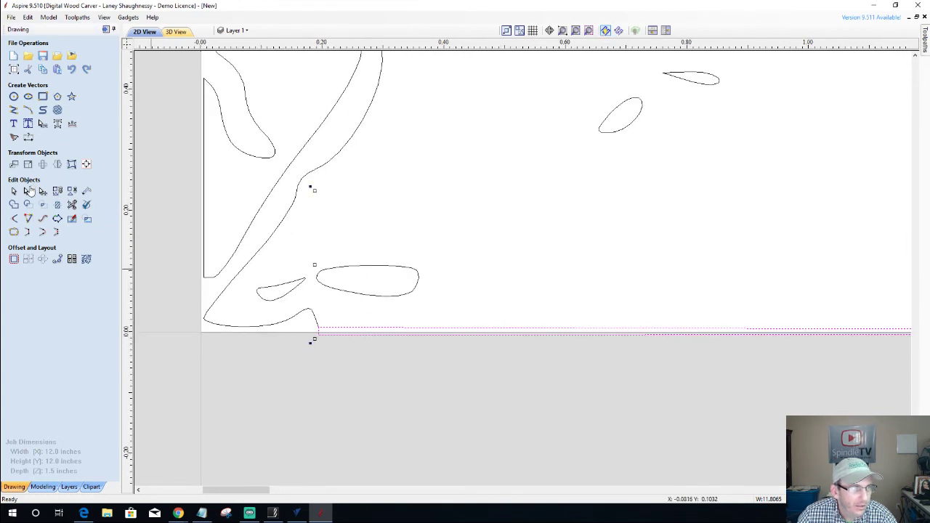
{"action": "left_click", "coordinate": [318, 332]}
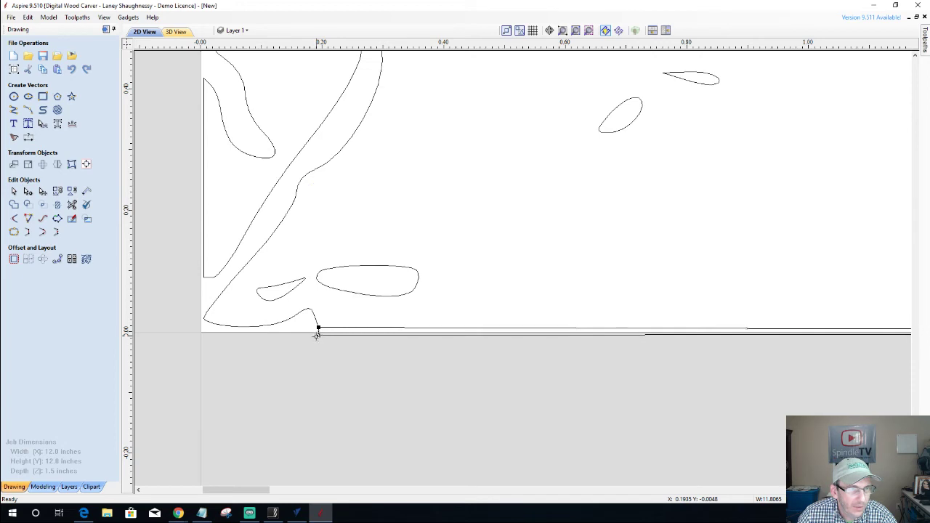
{"action": "left_click_drag", "start_coordinate": [319, 334], "coordinate": [319, 339]}
Move the bottom line's right-end node back onto the corner at X 12.0.
{"action": "scroll", "coordinate": [276, 338], "scroll_direction": "down", "scroll_amount": 6}
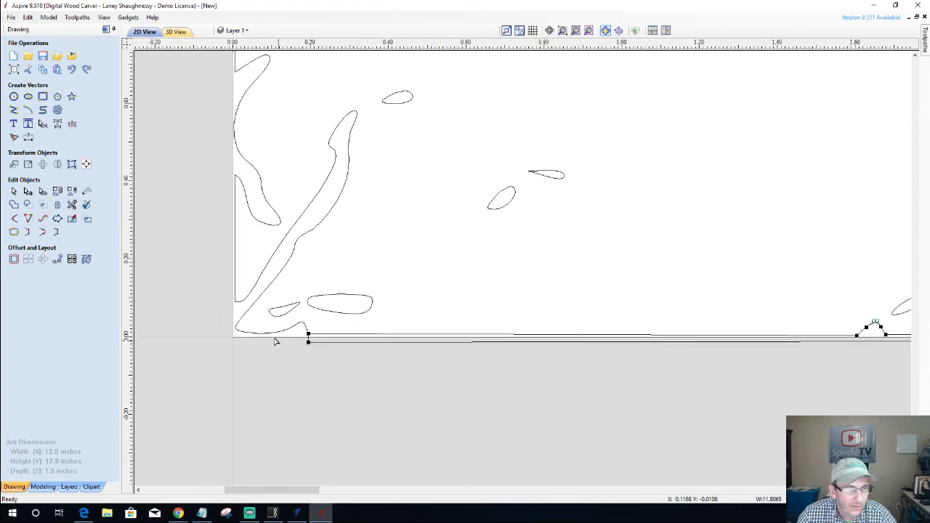
{"action": "scroll", "coordinate": [420, 347], "scroll_direction": "down", "scroll_amount": 3}
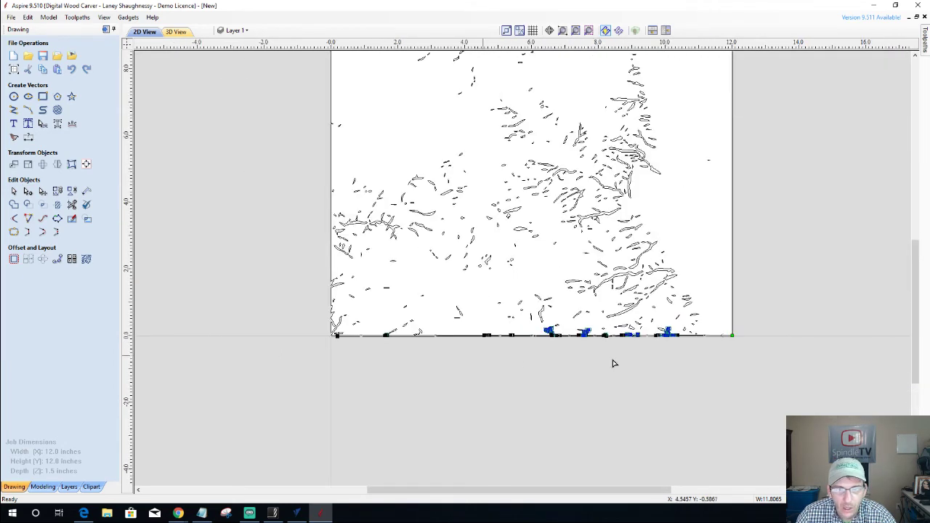
{"action": "scroll", "coordinate": [731, 330], "scroll_direction": "up", "scroll_amount": 5}
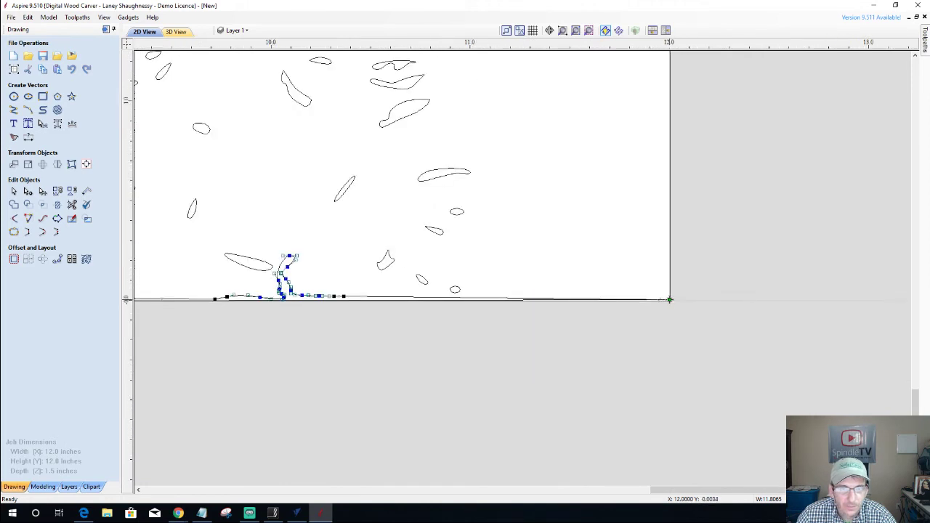
{"action": "left_click_drag", "start_coordinate": [669, 300], "coordinate": [677, 288]}
{"action": "scroll", "coordinate": [669, 310], "scroll_direction": "up", "scroll_amount": 4}
{"action": "scroll", "coordinate": [677, 288], "scroll_direction": "up", "scroll_amount": 3}
{"action": "scroll", "coordinate": [678, 244], "scroll_direction": "up", "scroll_amount": 2}
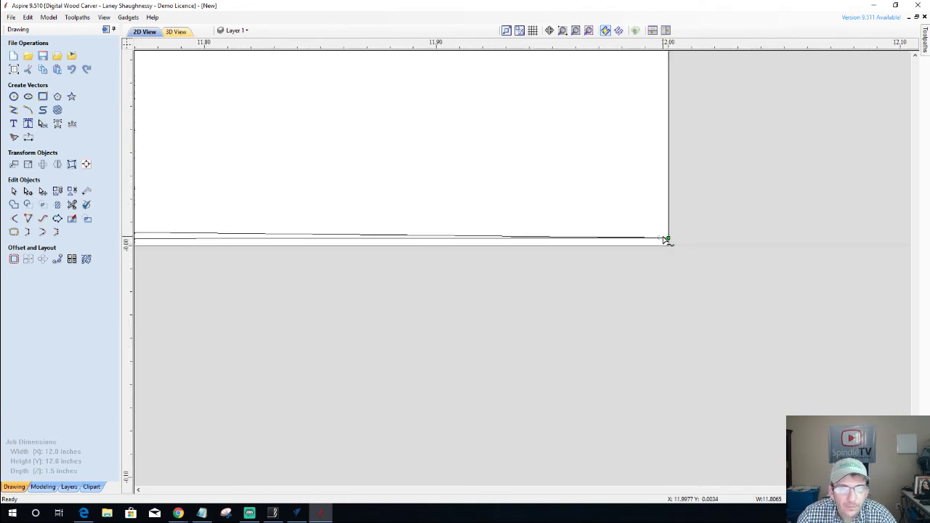
{"action": "scroll", "coordinate": [667, 238], "scroll_direction": "up", "scroll_amount": 3}
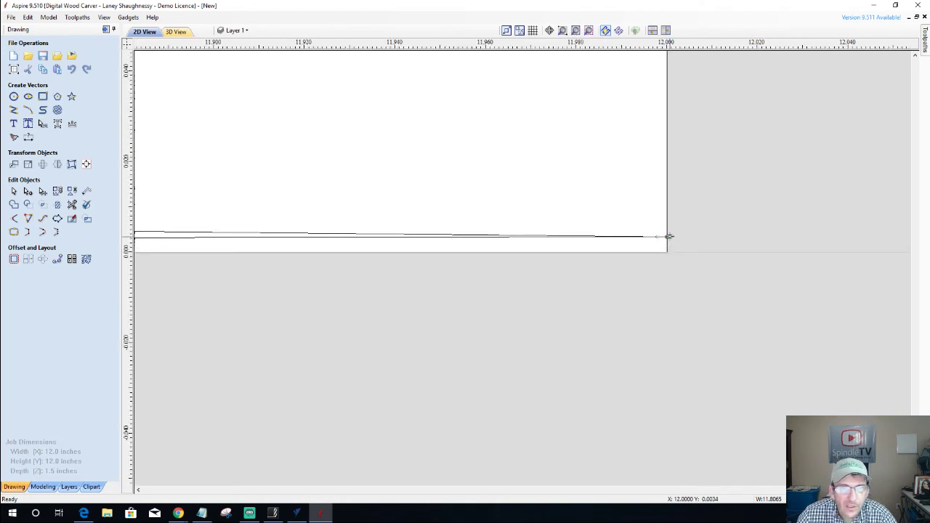
{"action": "scroll", "coordinate": [668, 236], "scroll_direction": "up", "scroll_amount": 2}
{"action": "scroll", "coordinate": [661, 238], "scroll_direction": "up", "scroll_amount": 1}
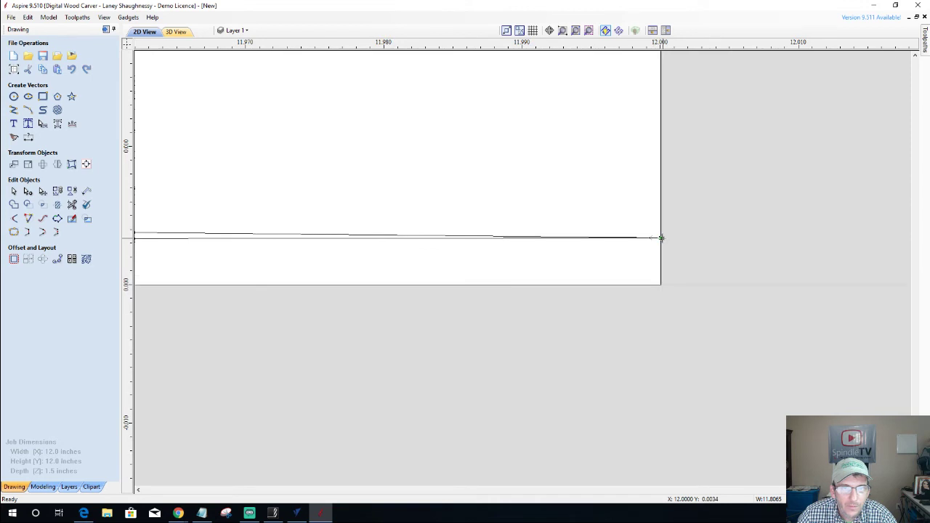
{"action": "left_click", "coordinate": [661, 236]}
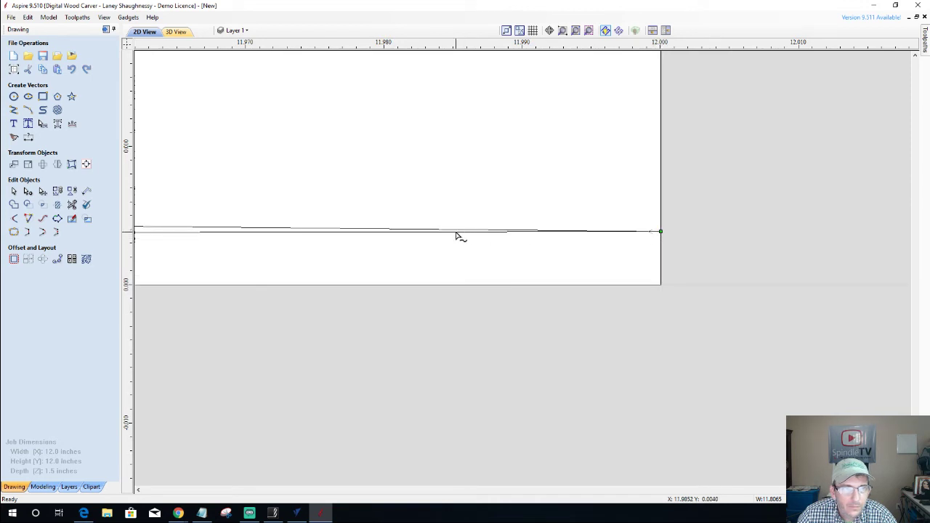
Cut the bottom line at its right-end node and lift that end just above the corner.
{"action": "right_click", "coordinate": [660, 232]}
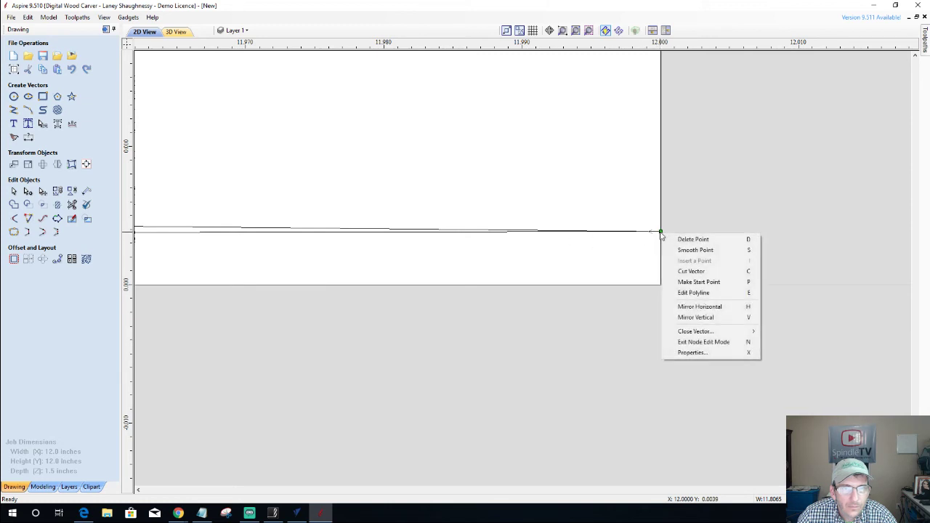
{"action": "left_click", "coordinate": [690, 271]}
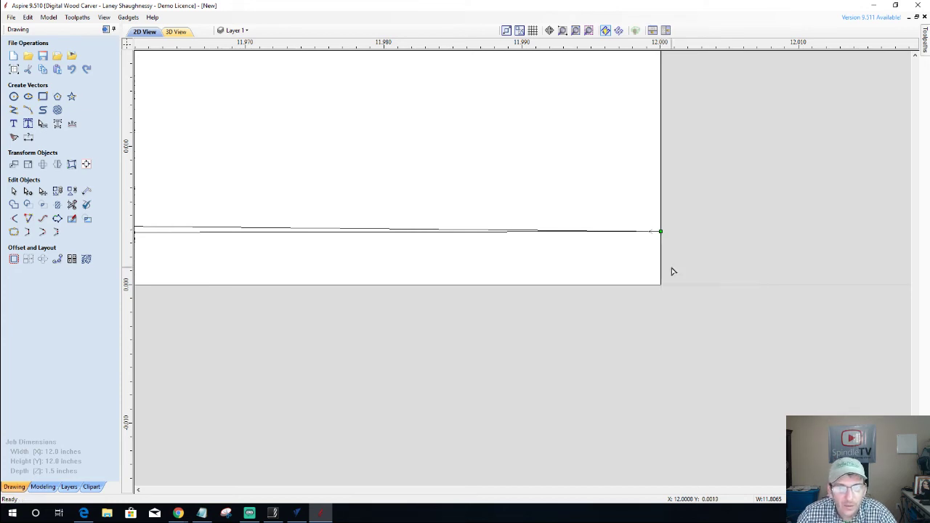
{"action": "key", "text": "Down"}
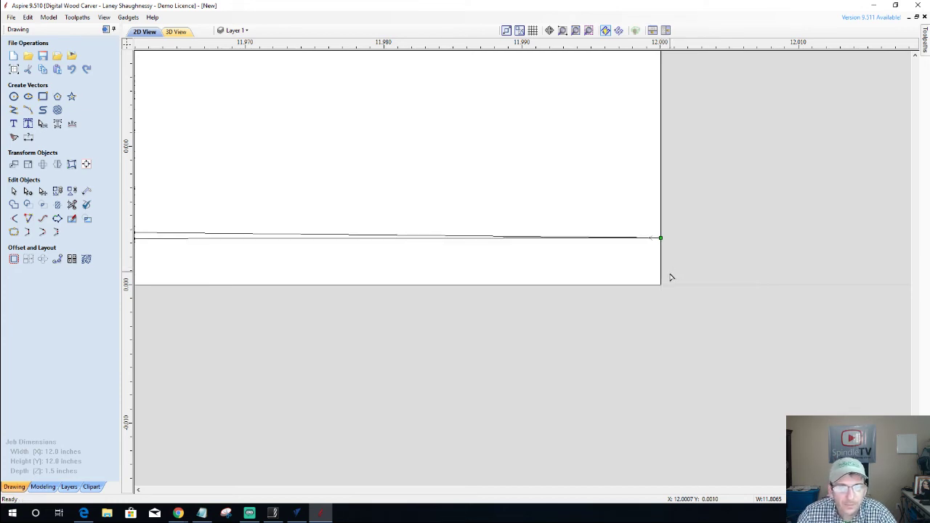
{"action": "scroll", "coordinate": [671, 277], "scroll_direction": "down", "scroll_amount": 4}
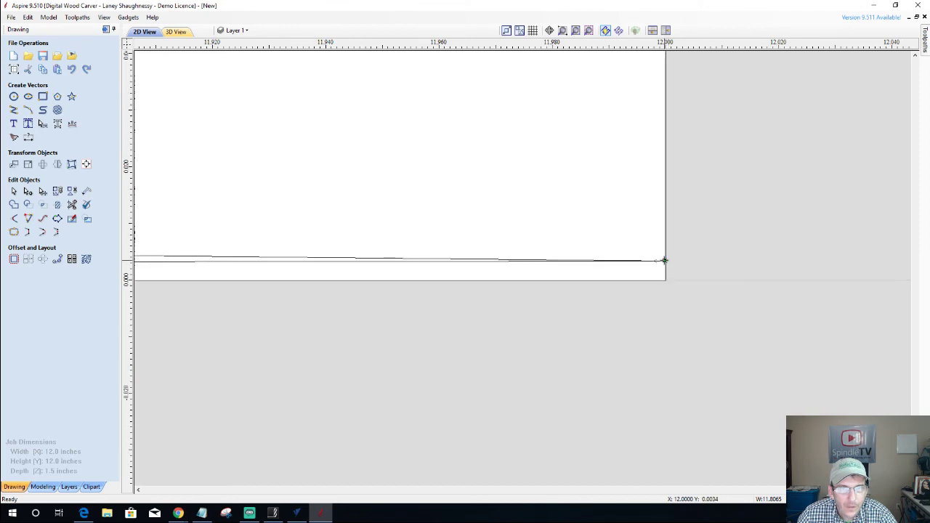
{"action": "right_click", "coordinate": [664, 261]}
{"action": "left_click", "coordinate": [686, 299]}
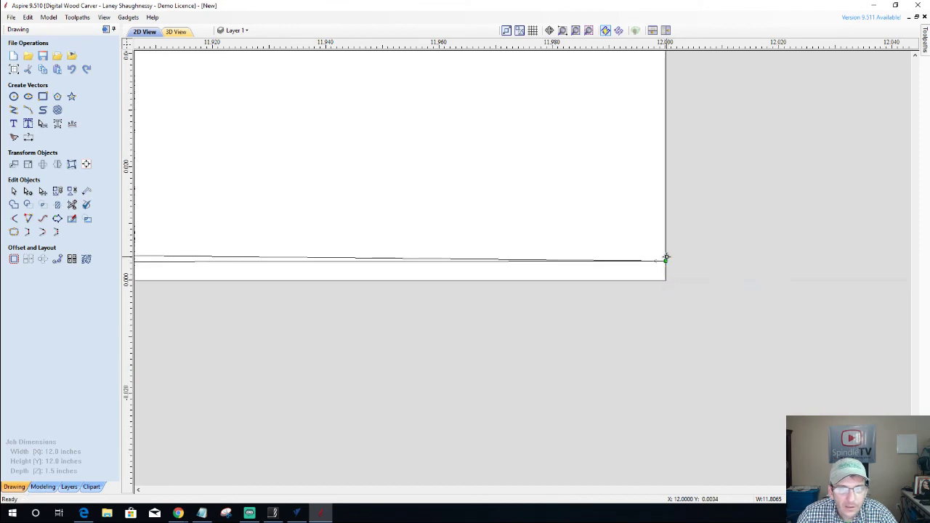
{"action": "key", "text": "Down"}
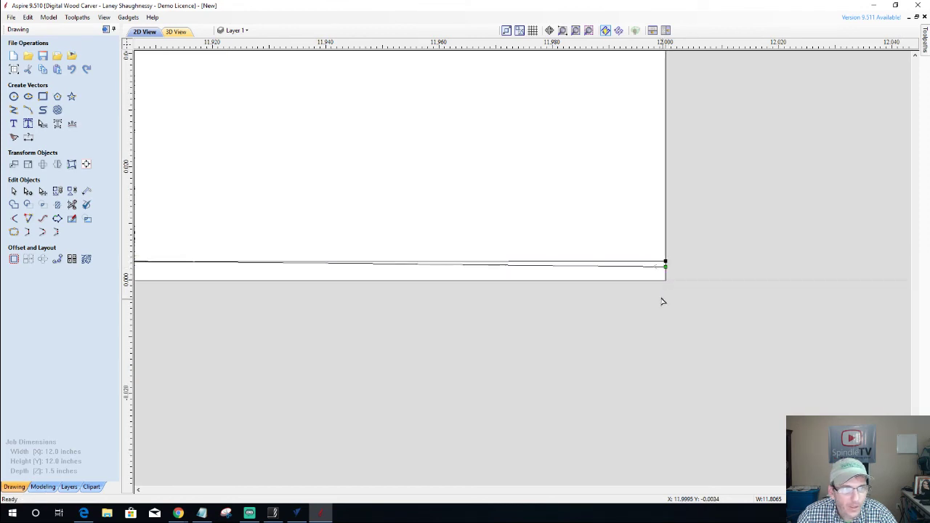
{"action": "mouse_move", "coordinate": [665, 266]}
{"action": "left_mouse_down"}
{"action": "mouse_move", "coordinate": [665, 258]}
{"action": "mouse_move", "coordinate": [665, 279]}
{"action": "left_mouse_up"}
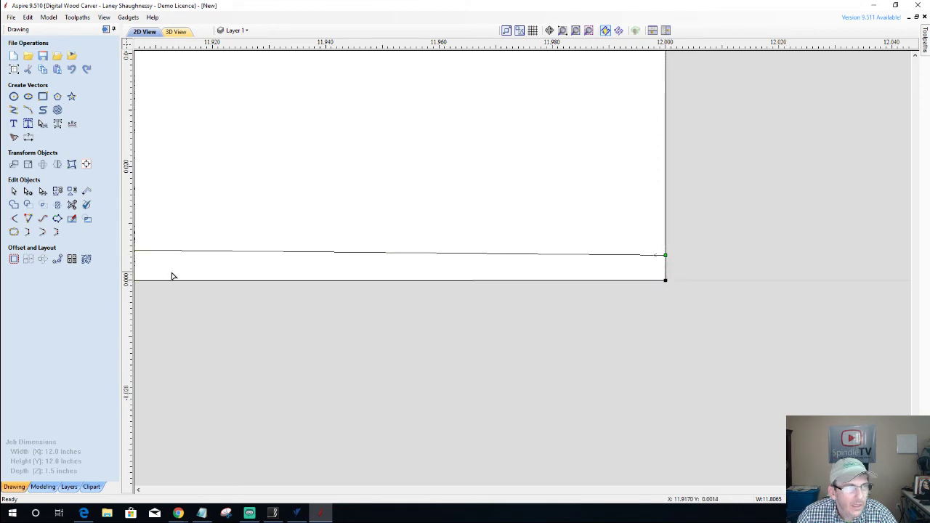
{"action": "scroll", "coordinate": [712, 346], "scroll_direction": "down", "scroll_amount": 4}
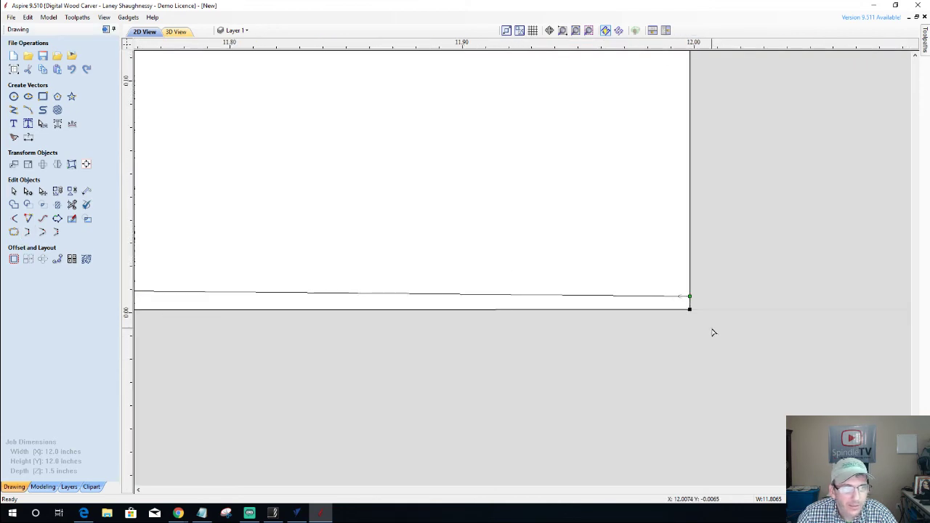
Leave node editing, fit the 12 by 12 job in view, and pick the bottom-left branch vector.
{"action": "scroll", "coordinate": [713, 332], "scroll_direction": "down", "scroll_amount": 6}
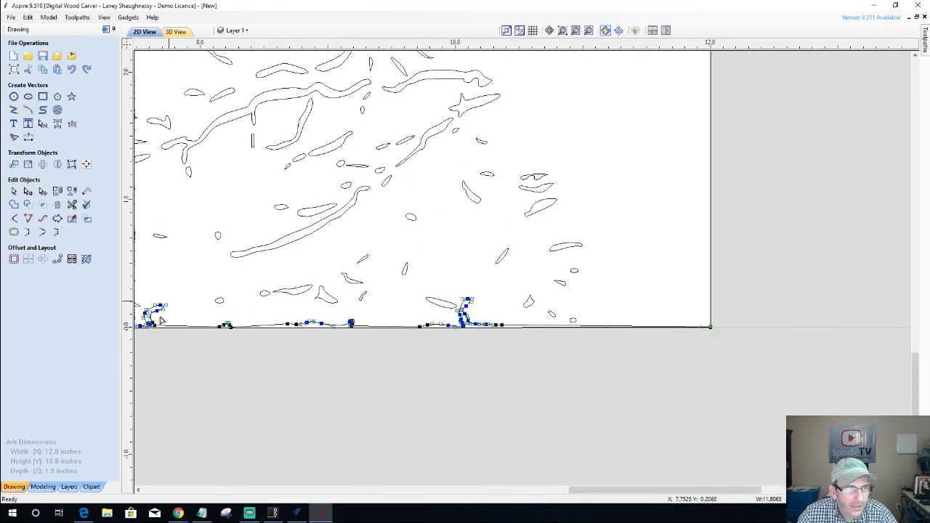
{"action": "scroll", "coordinate": [342, 338], "scroll_direction": "down", "scroll_amount": 4}
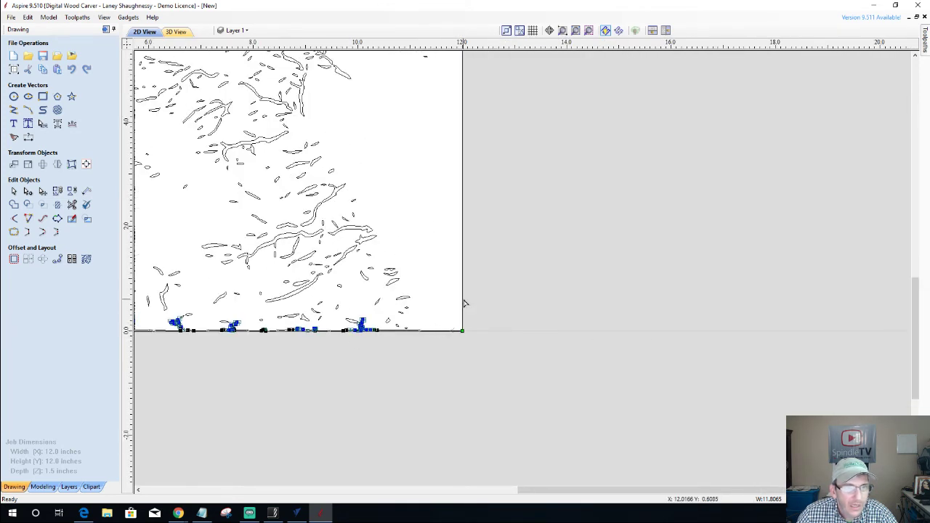
{"action": "left_click", "coordinate": [465, 304]}
{"action": "left_click", "coordinate": [13, 191]}
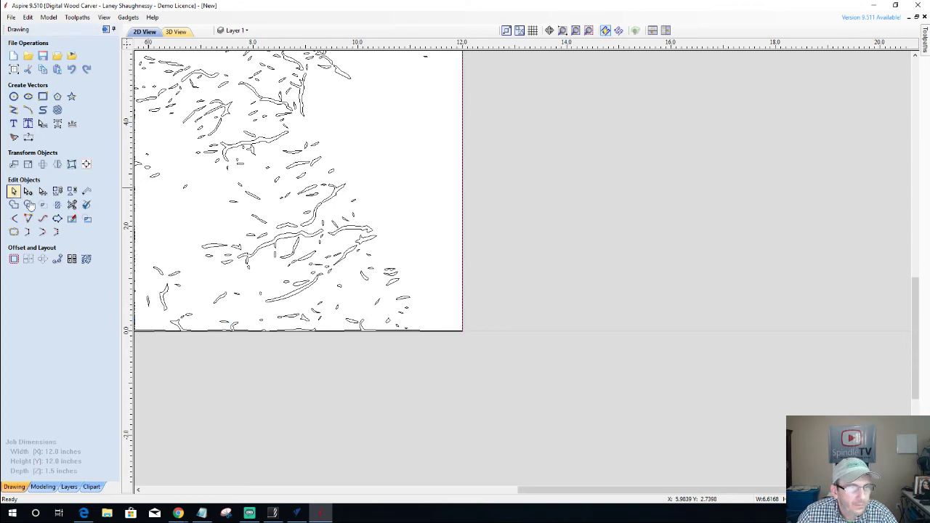
{"action": "left_click", "coordinate": [576, 30]}
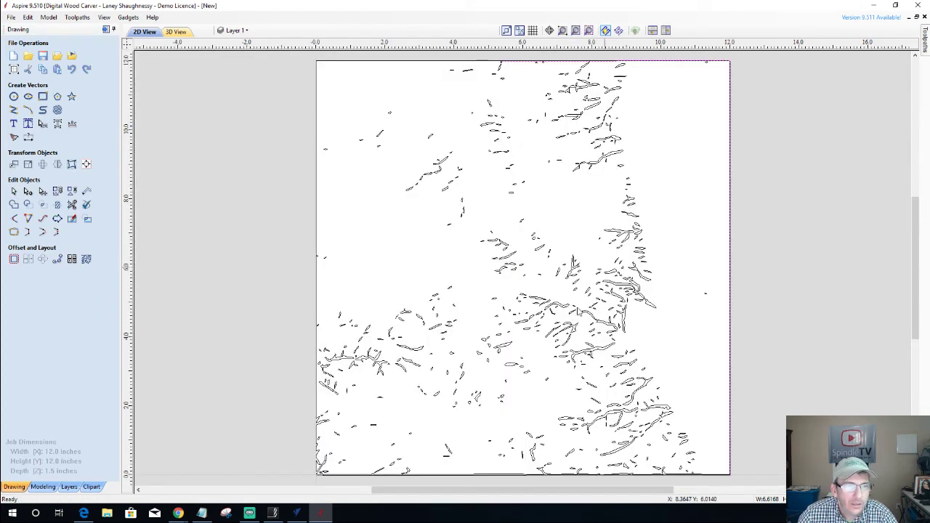
{"action": "scroll", "coordinate": [303, 485], "scroll_direction": "up", "scroll_amount": 8}
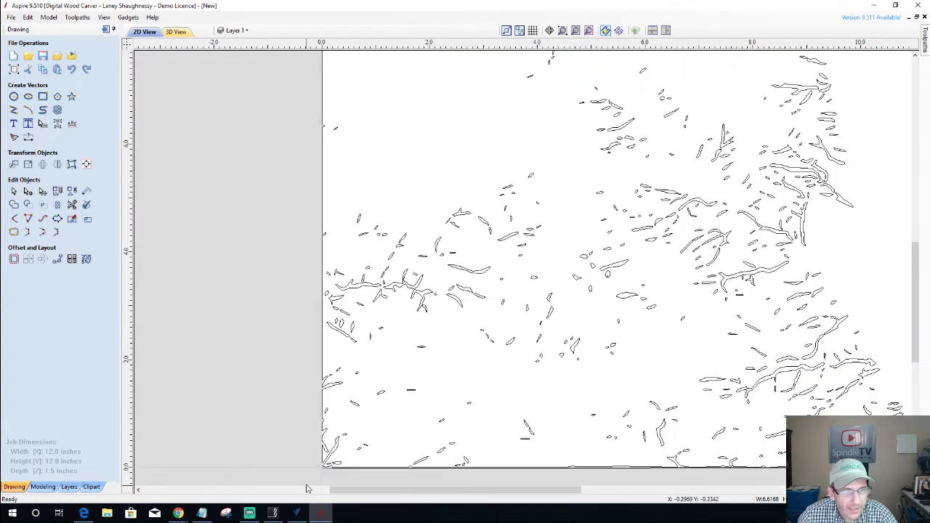
{"action": "left_click", "coordinate": [344, 446]}
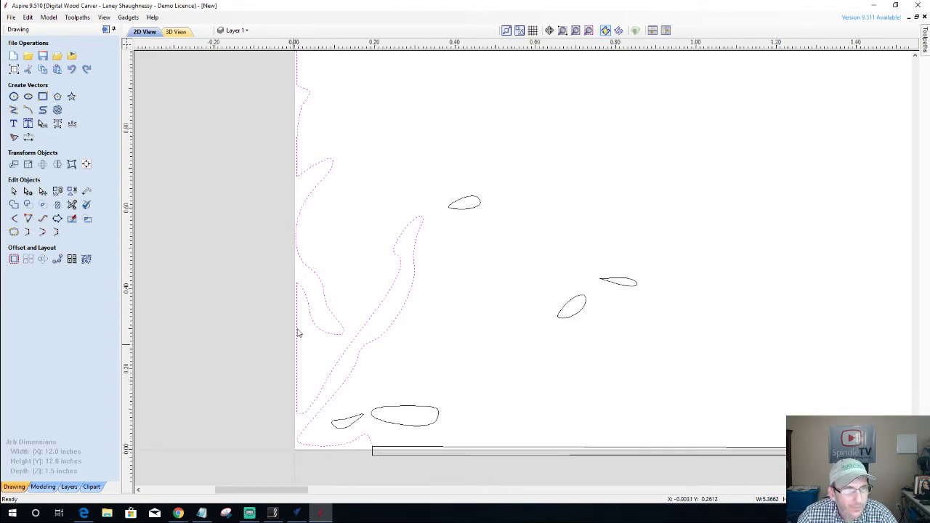
{"action": "scroll", "coordinate": [312, 201], "scroll_direction": "down", "scroll_amount": 3}
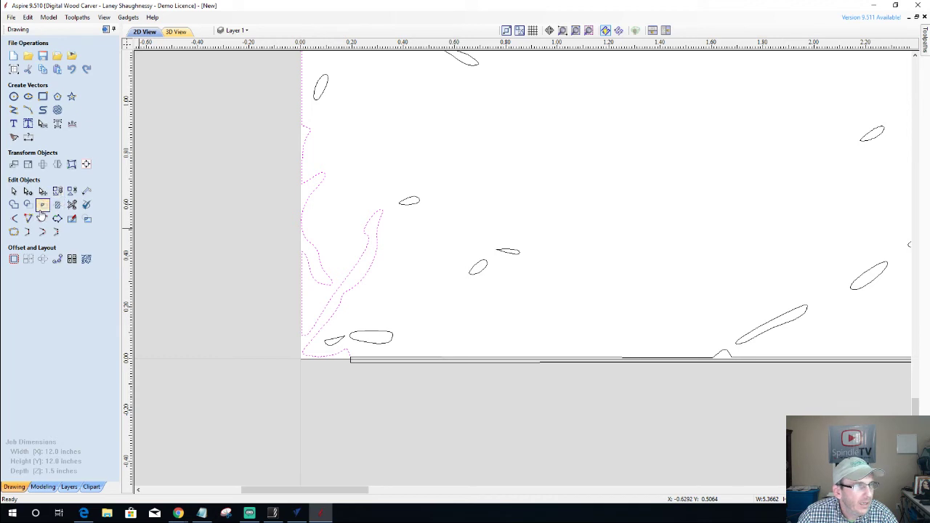
Draw a polyline up the job's left edge from the bottom-left corner to the branch curve.
{"action": "left_click", "coordinate": [12, 110]}
{"action": "left_click", "coordinate": [12, 113]}
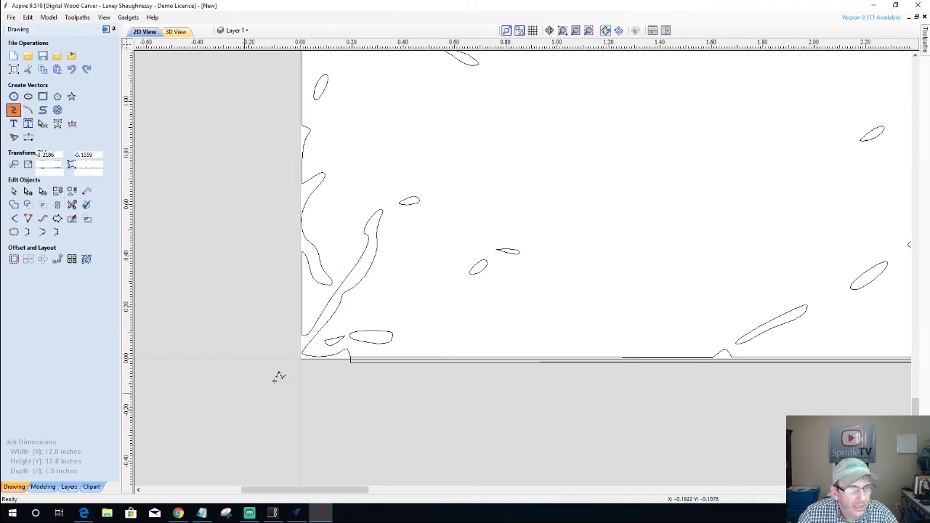
{"action": "left_click", "coordinate": [351, 356]}
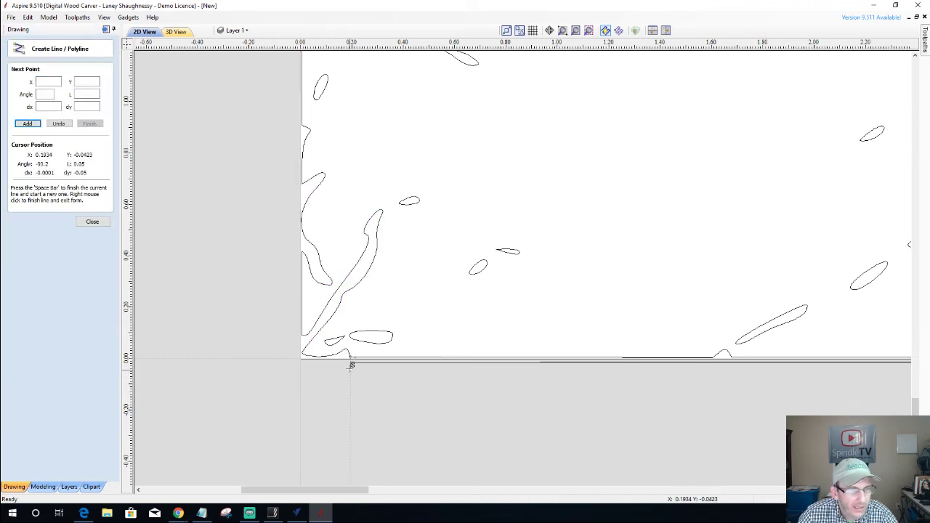
{"action": "left_click", "coordinate": [351, 366]}
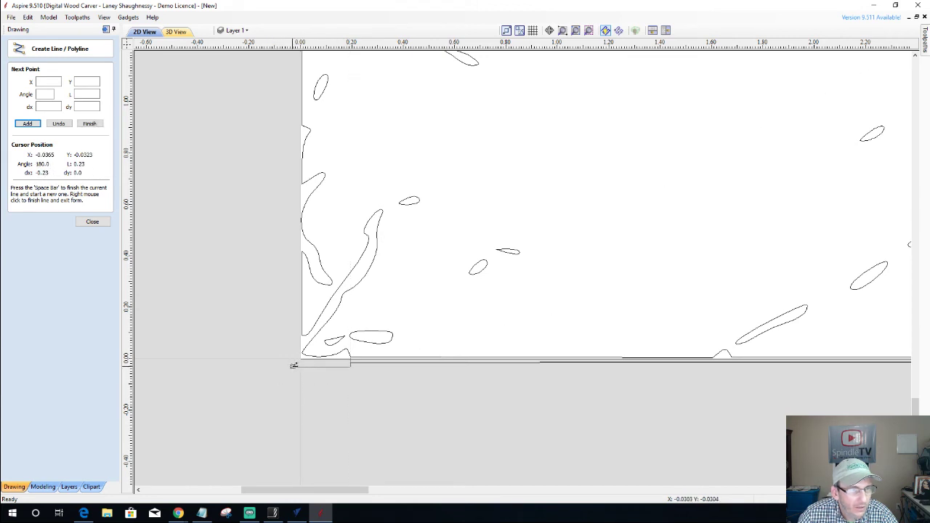
{"action": "scroll", "coordinate": [295, 366], "scroll_direction": "down", "scroll_amount": 5}
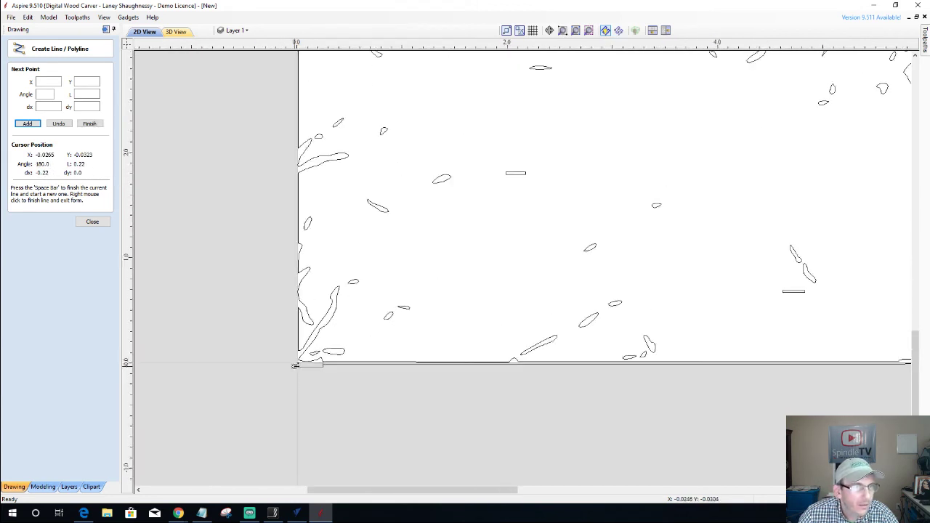
{"action": "scroll", "coordinate": [295, 366], "scroll_direction": "down", "scroll_amount": 2}
{"action": "scroll", "coordinate": [295, 366], "scroll_direction": "up", "scroll_amount": 4}
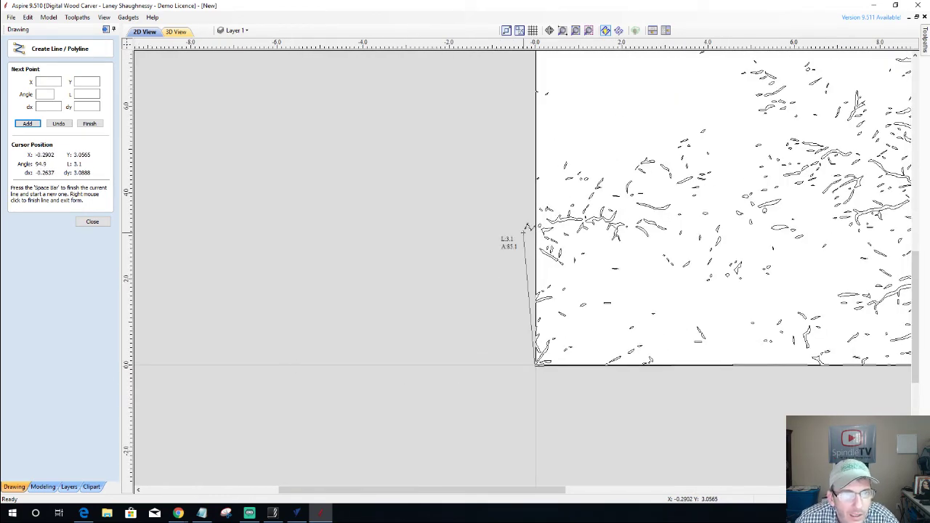
{"action": "scroll", "coordinate": [534, 294], "scroll_direction": "up", "scroll_amount": 3}
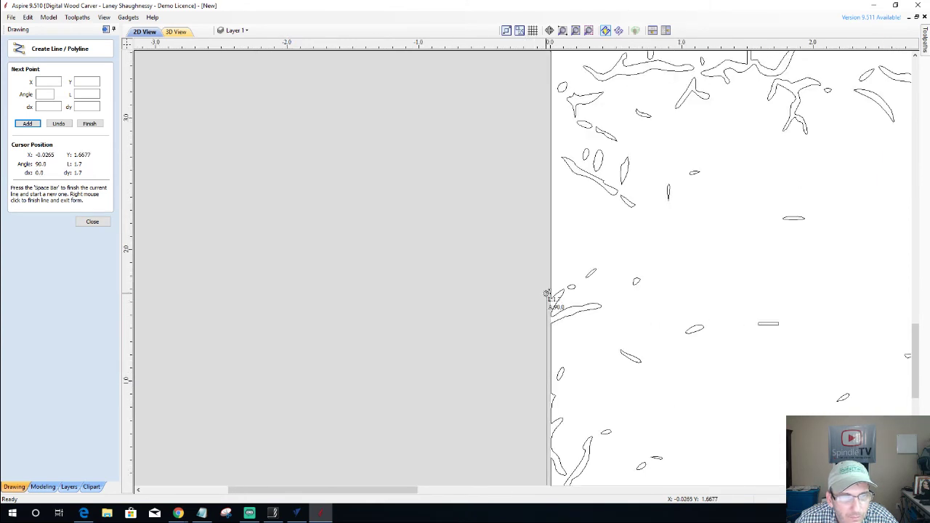
{"action": "left_click", "coordinate": [545, 297]}
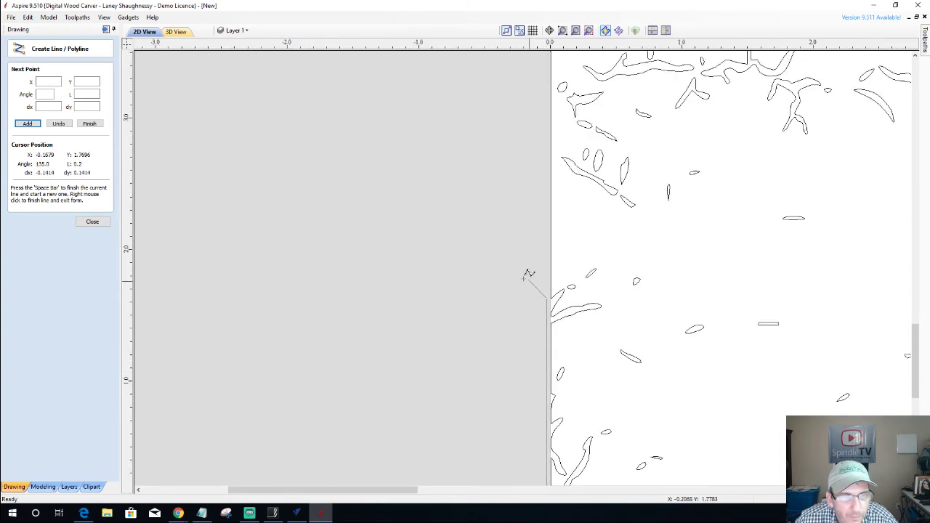
{"action": "key", "text": "space"}
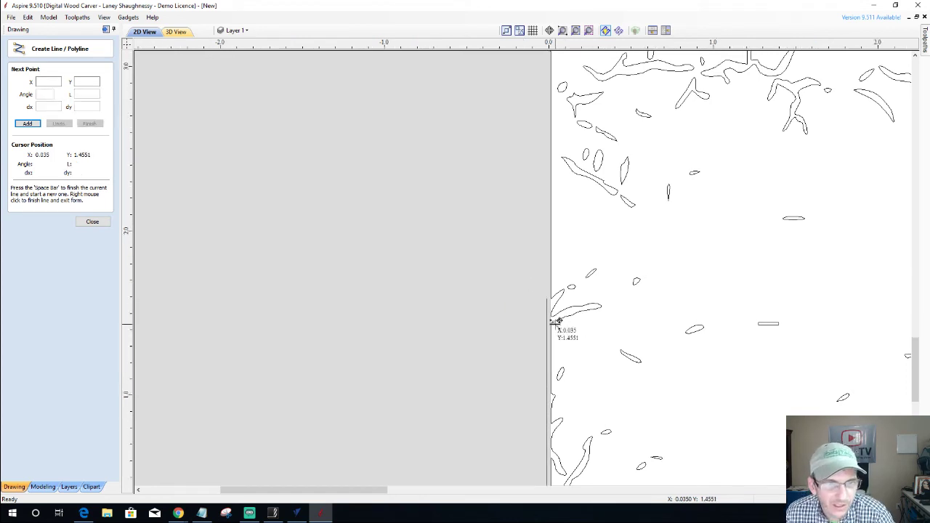
{"action": "scroll", "coordinate": [557, 322], "scroll_direction": "up", "scroll_amount": 3}
Close the polyline form and cut the branch vector at its left-edge node.
{"action": "left_click", "coordinate": [92, 222]}
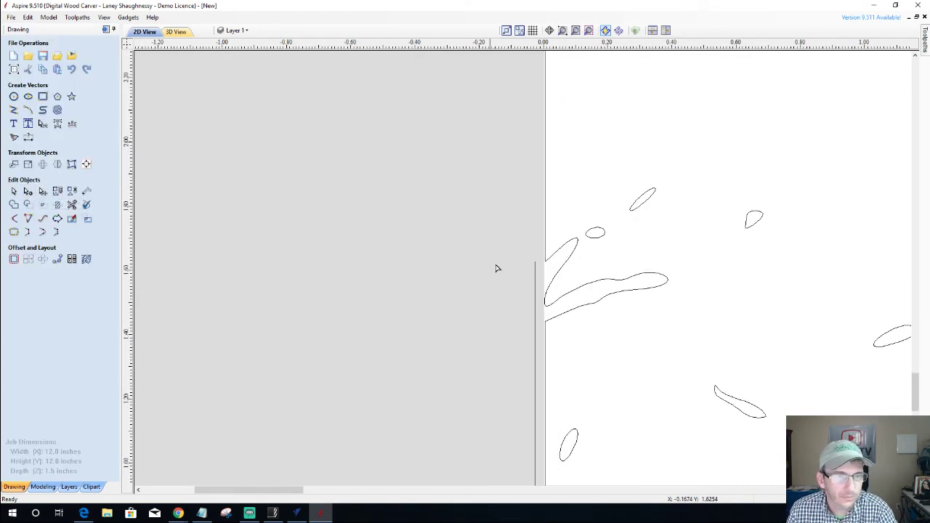
{"action": "left_click", "coordinate": [549, 262]}
{"action": "right_click", "coordinate": [549, 263]}
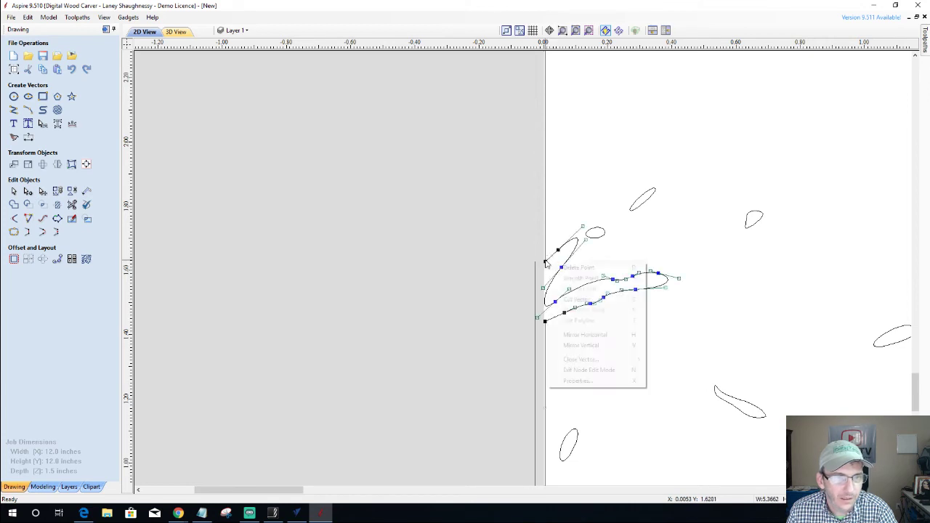
{"action": "left_click", "coordinate": [577, 299]}
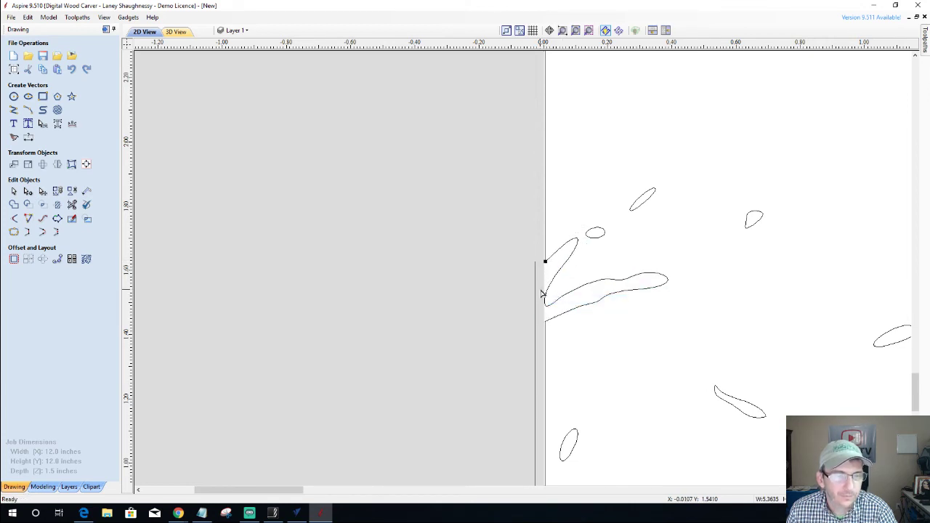
{"action": "scroll", "coordinate": [539, 292], "scroll_direction": "down", "scroll_amount": 2}
Join the cut branch pieces with the new vertical edge line.
{"action": "left_click", "coordinate": [543, 288]}
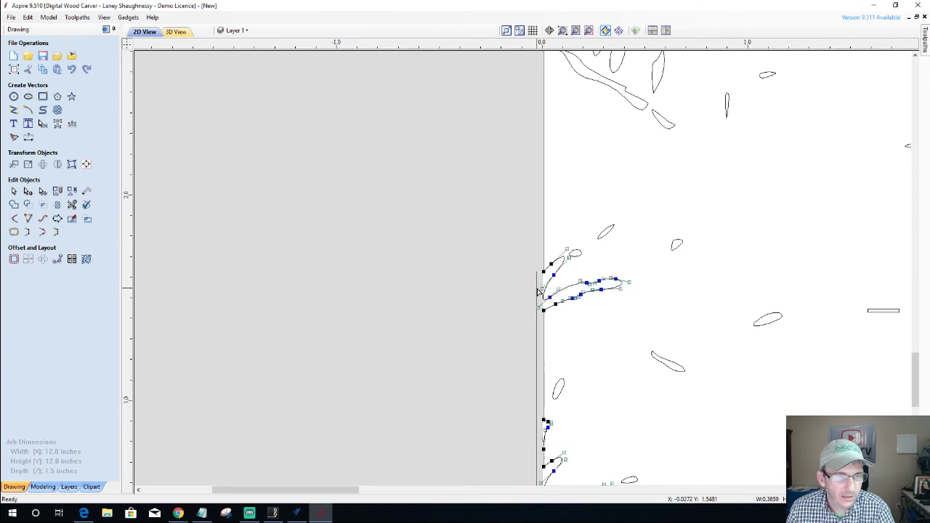
{"action": "left_click", "coordinate": [13, 192]}
{"action": "left_click", "coordinate": [538, 301], "text": "shift"}
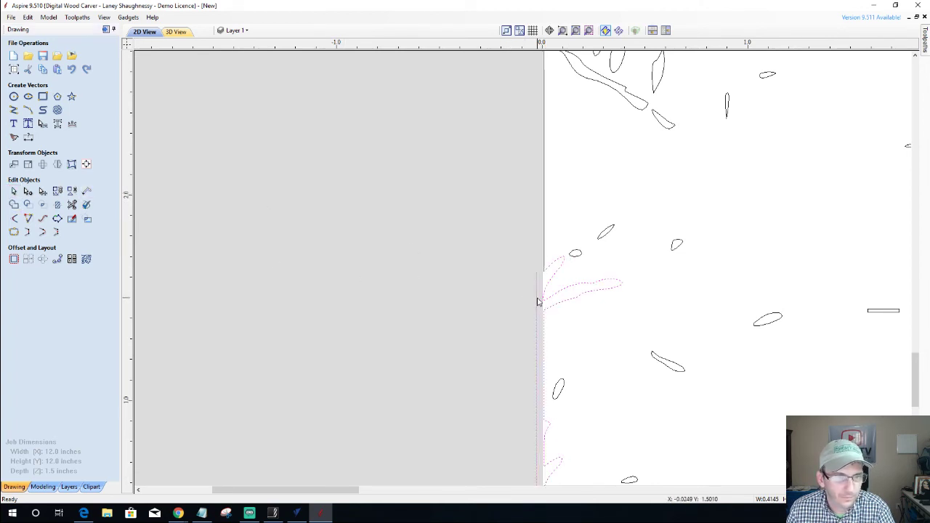
{"action": "left_click", "coordinate": [28, 232]}
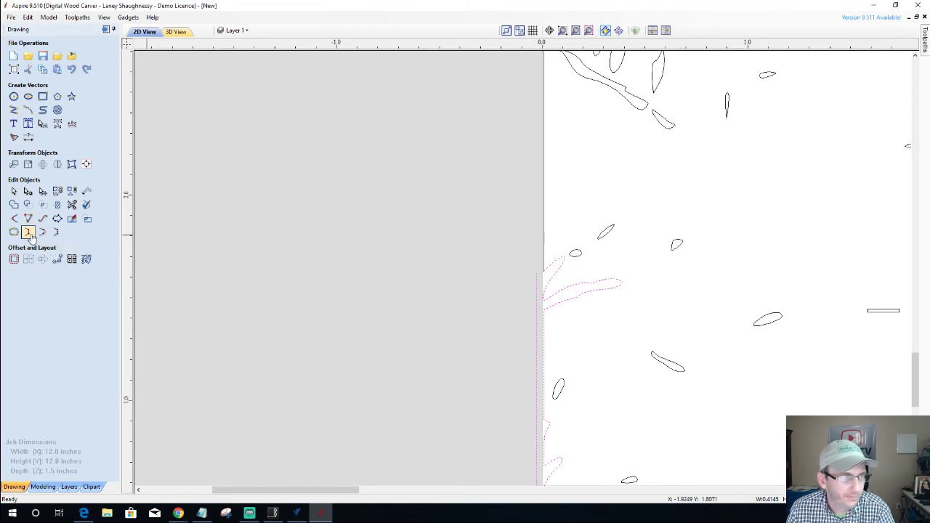
{"action": "scroll", "coordinate": [550, 274], "scroll_direction": "down", "scroll_amount": 5}
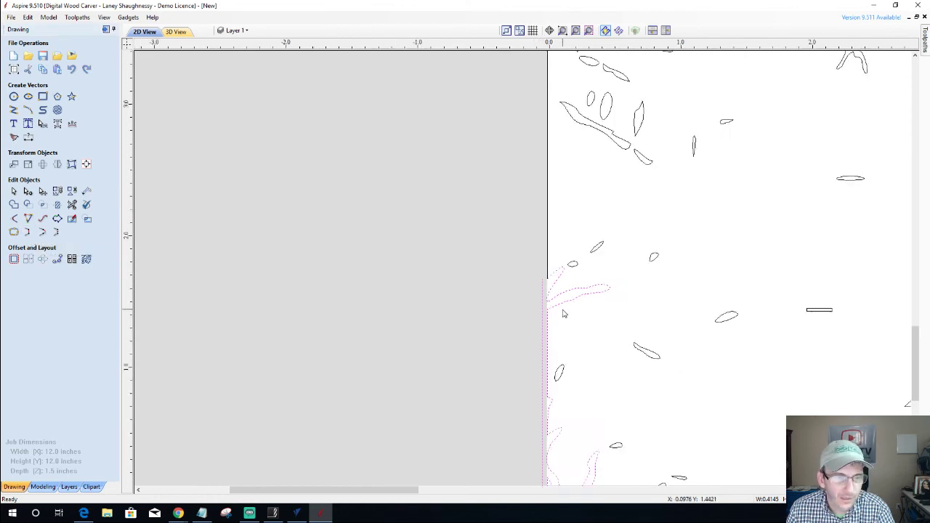
{"action": "scroll", "coordinate": [558, 376], "scroll_direction": "up", "scroll_amount": 5}
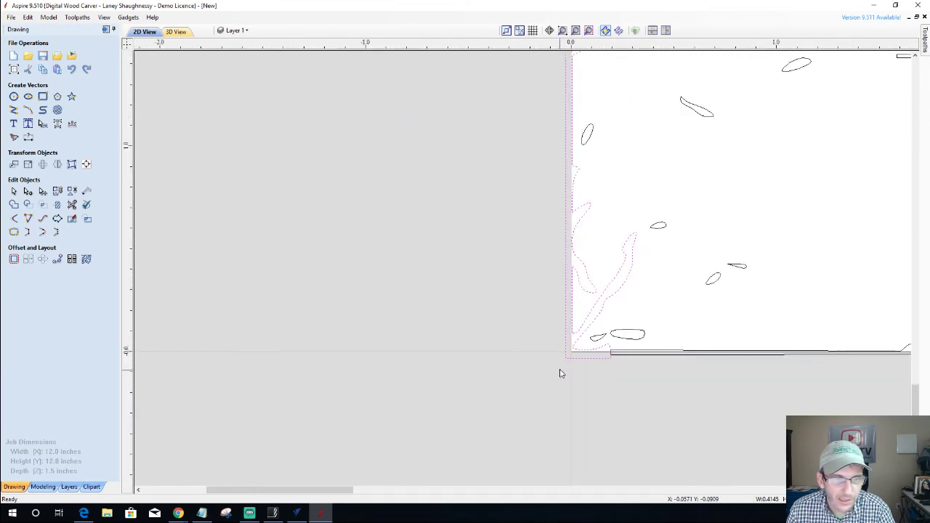
{"action": "scroll", "coordinate": [602, 325], "scroll_direction": "down", "scroll_amount": 5}
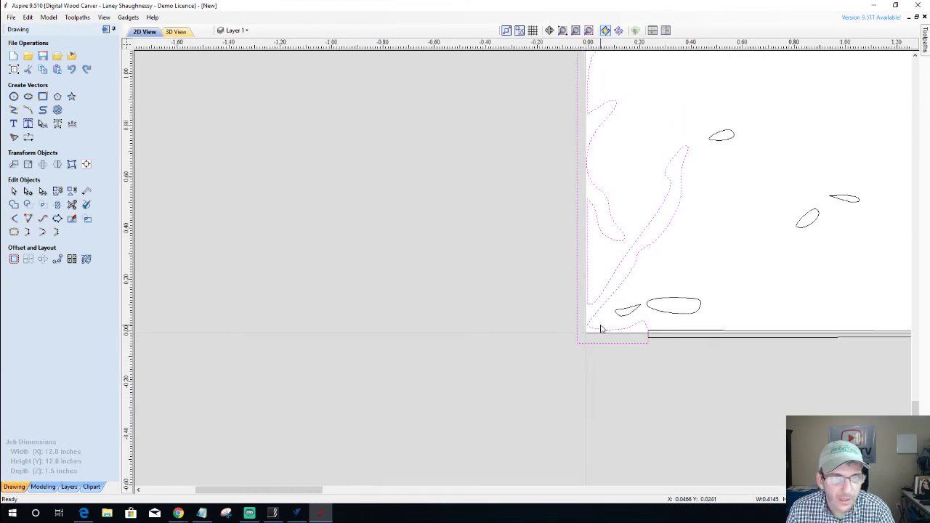
{"action": "scroll", "coordinate": [568, 311], "scroll_direction": "down", "scroll_amount": 3}
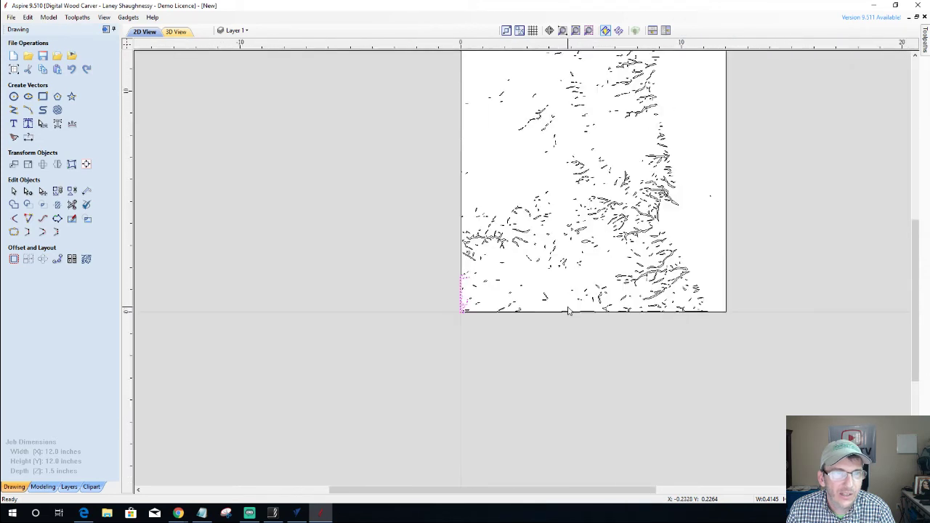
{"action": "scroll", "coordinate": [390, 201], "scroll_direction": "down", "scroll_amount": 2}
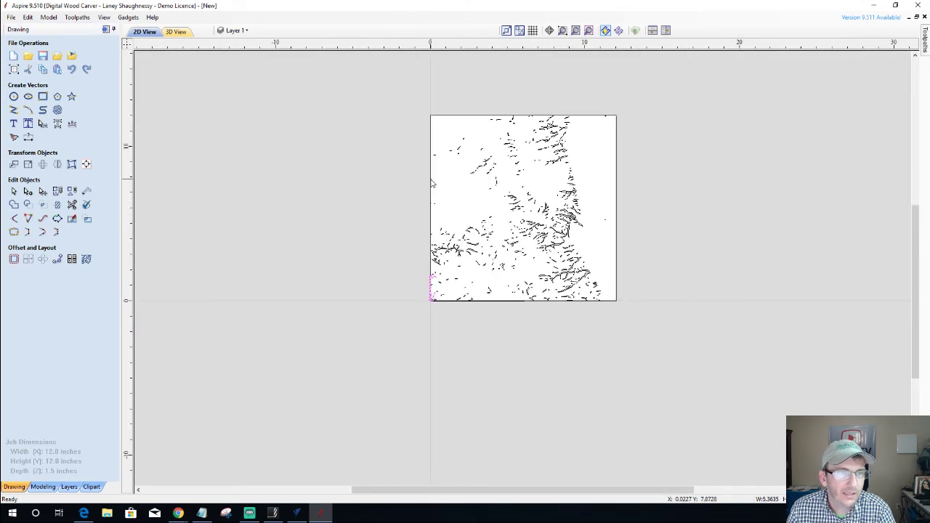
{"action": "left_click", "coordinate": [431, 150]}
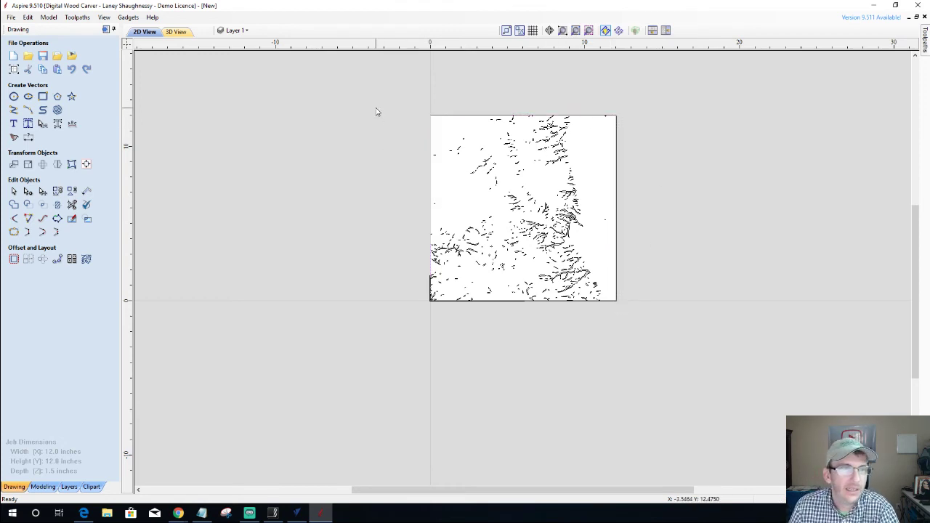
Give 3D Finish 2 the 6.2° tapered ball nose bit and a selected-vectors boundary, then calculate.
{"action": "left_click_drag", "start_coordinate": [376, 108], "coordinate": [676, 320]}
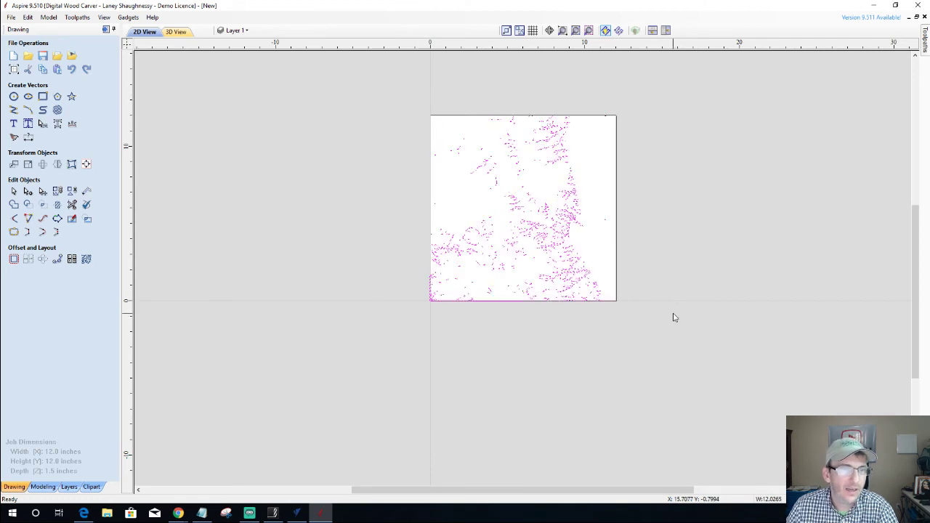
{"action": "left_click", "coordinate": [105, 30]}
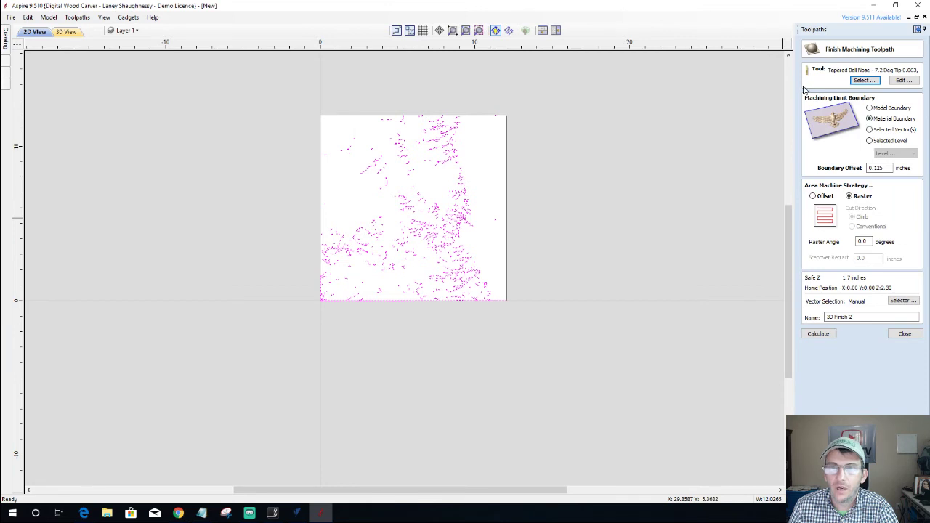
{"action": "left_click", "coordinate": [862, 80]}
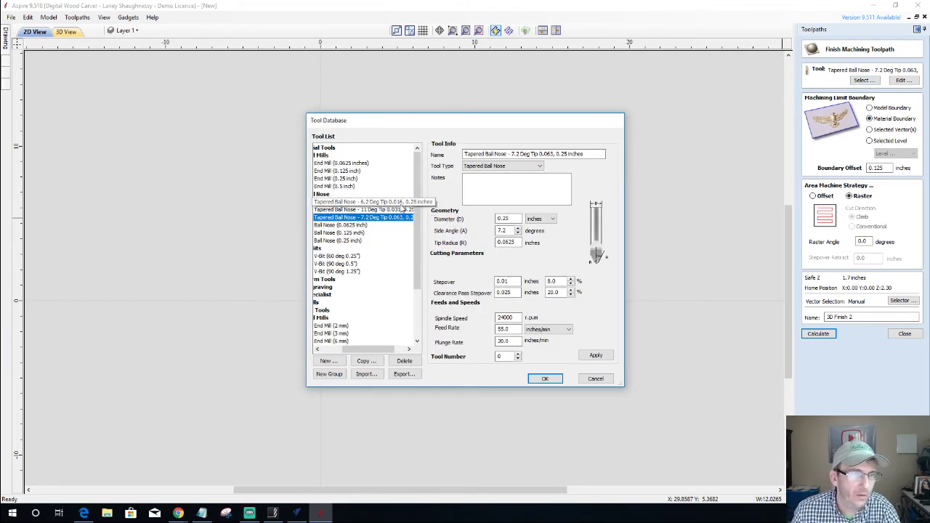
{"action": "left_click", "coordinate": [401, 203]}
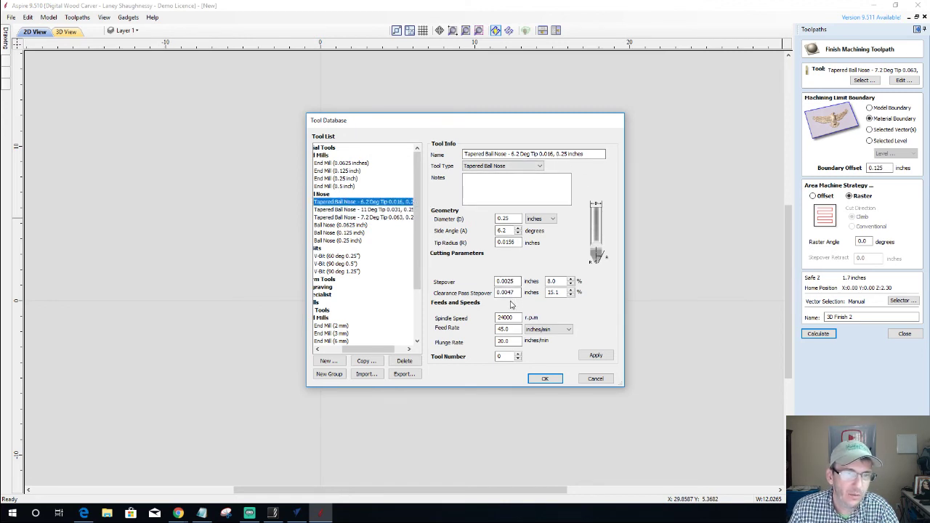
{"action": "left_click", "coordinate": [544, 379]}
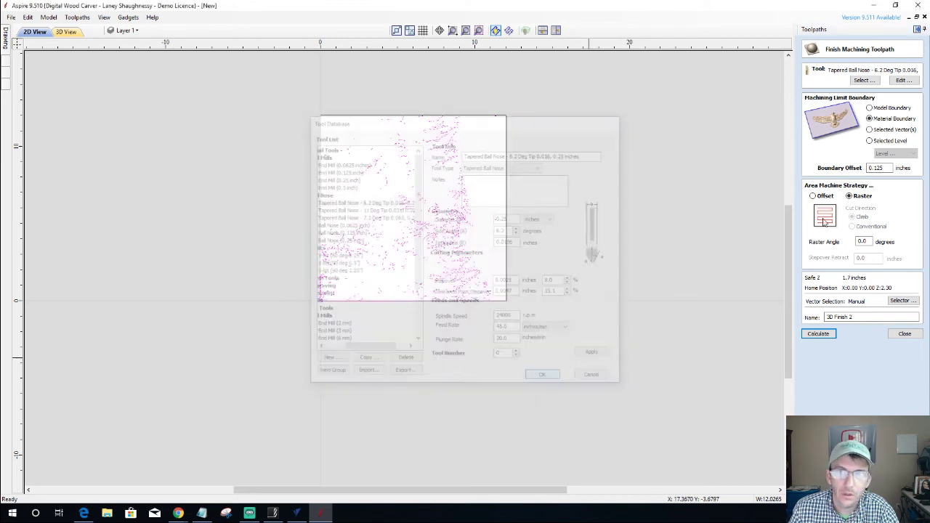
{"action": "left_click", "coordinate": [870, 131]}
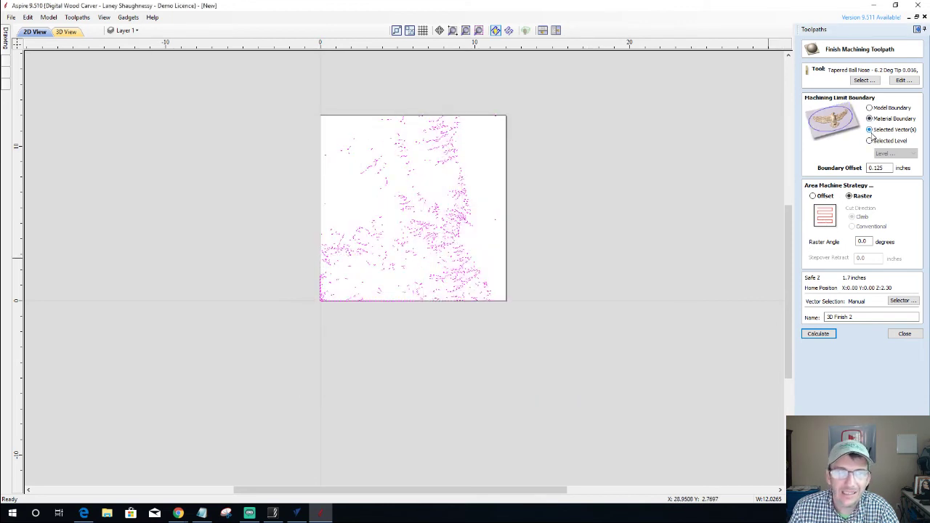
{"action": "left_click", "coordinate": [815, 338]}
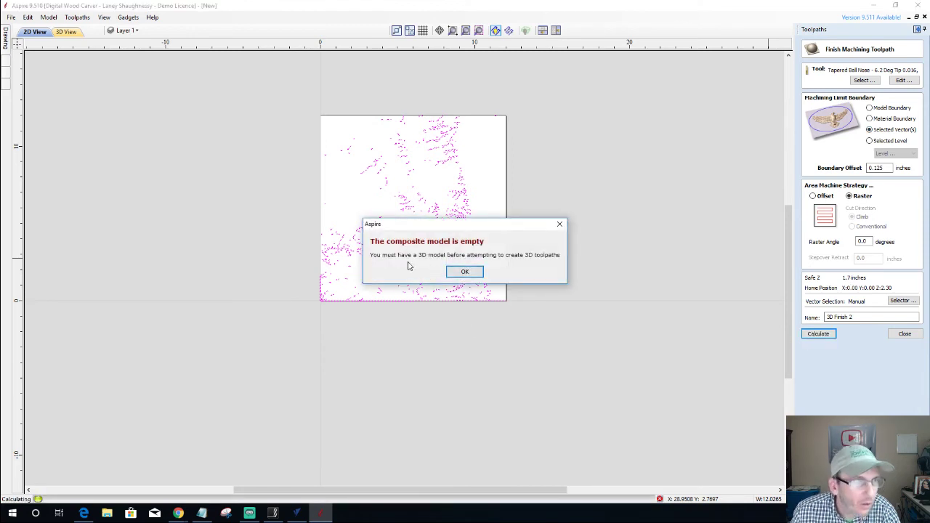
Dismiss the empty-model warning, show the model (3) terrain component, and recalculate 3D Finish 2.
{"action": "left_click", "coordinate": [465, 272]}
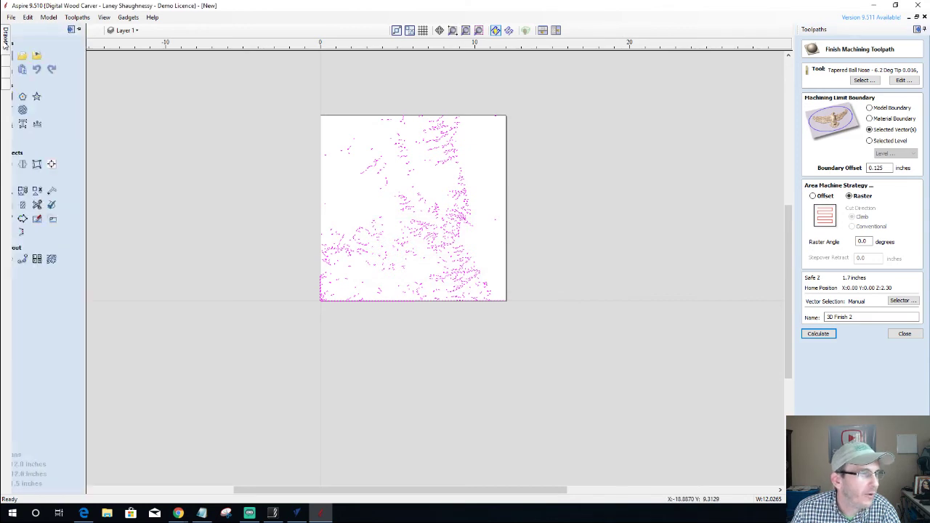
{"action": "mouse_move", "coordinate": [6, 62]}
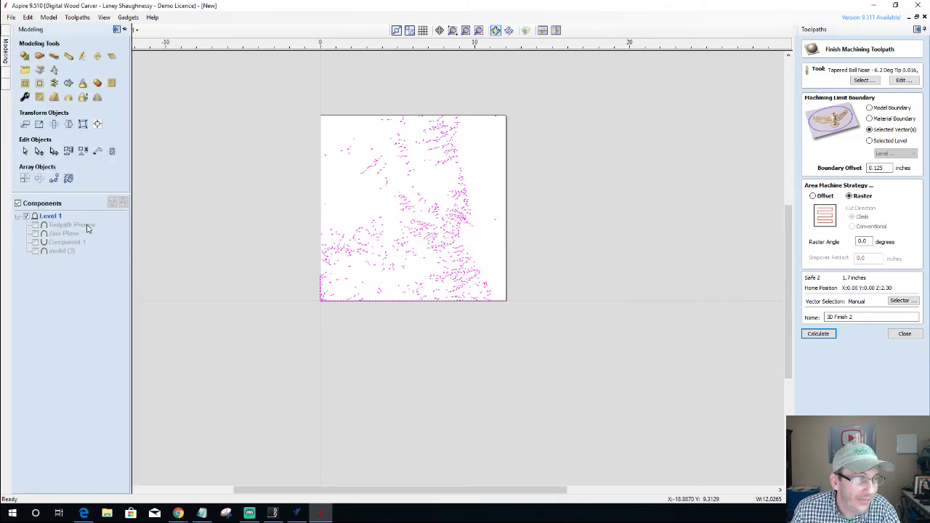
{"action": "left_click", "coordinate": [34, 252]}
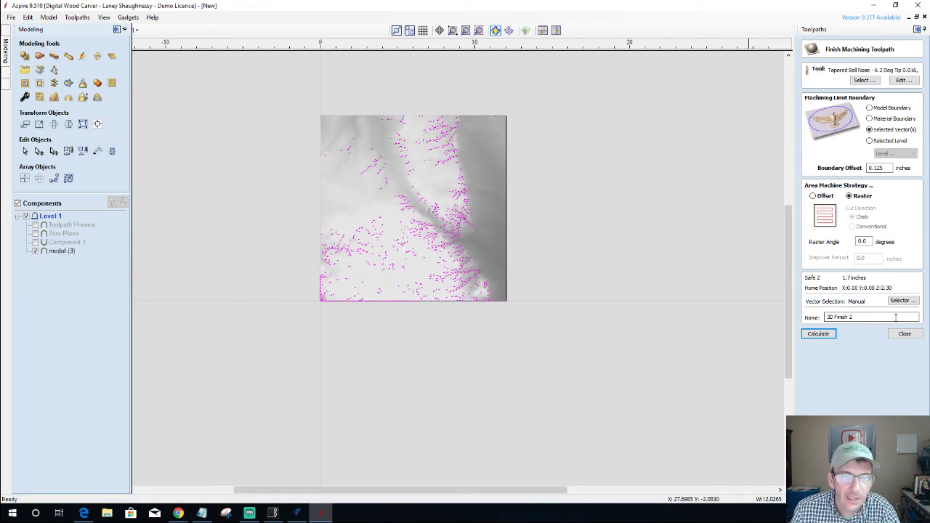
{"action": "left_click", "coordinate": [814, 338]}
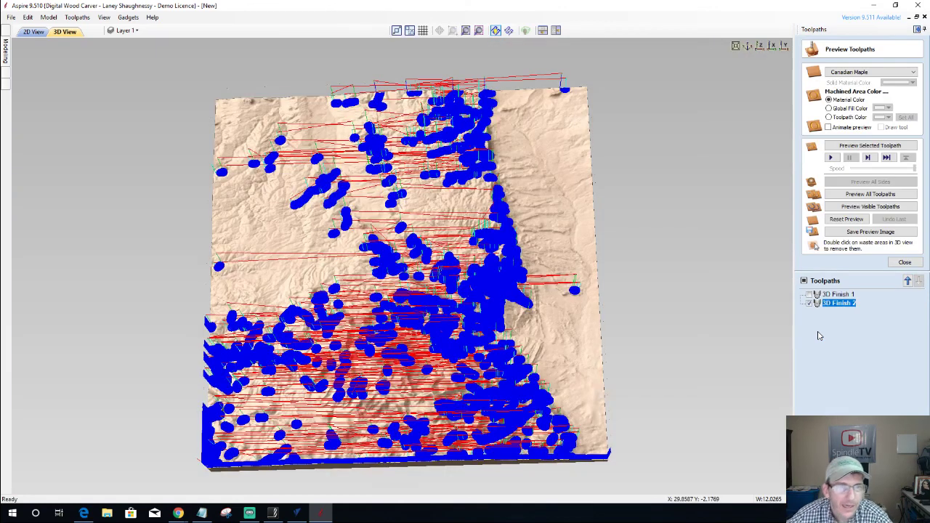
Run and stop a 3D Finish 2 preview, then enable Animate preview and Draw tool.
{"action": "left_click", "coordinate": [857, 148]}
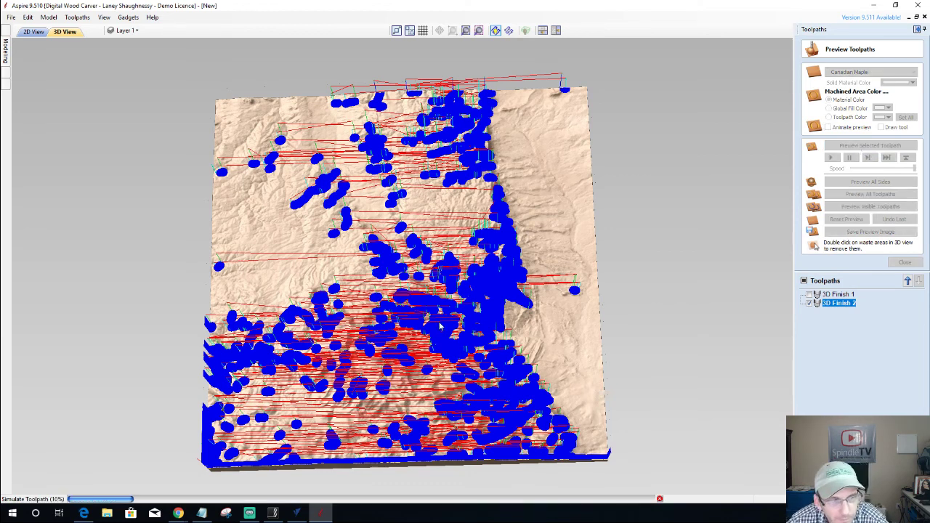
{"action": "left_click", "coordinate": [659, 501]}
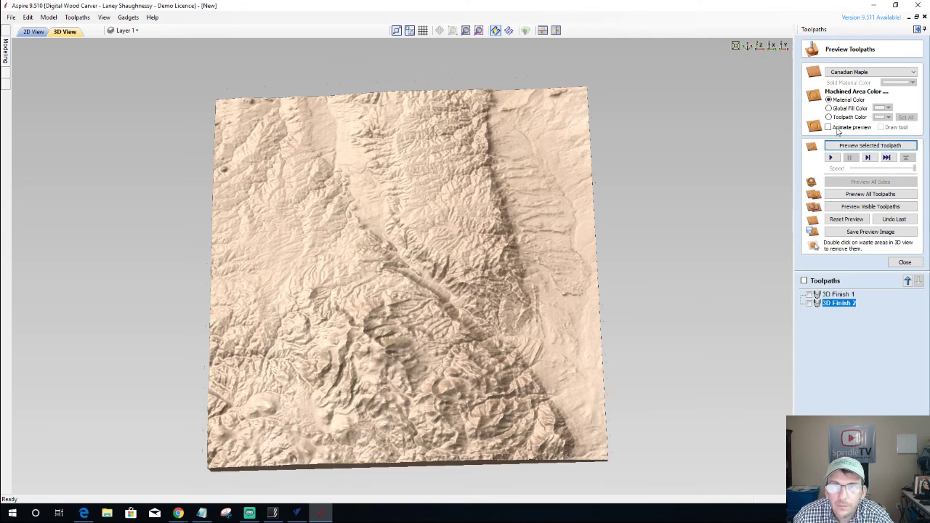
{"action": "left_click", "coordinate": [828, 127]}
{"action": "left_click", "coordinate": [881, 128]}
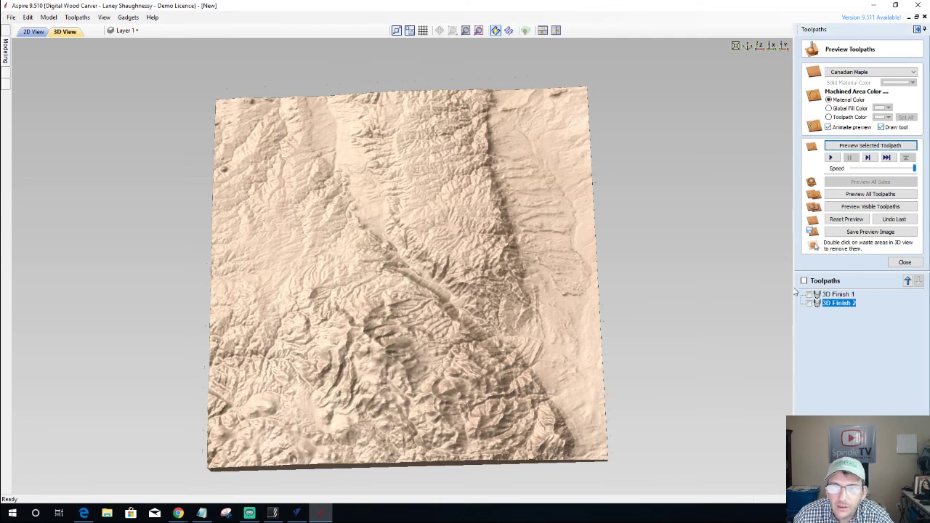
Tilt and zoom the 3D view, then rerun the toolpath preview and cancel it partway.
{"action": "left_click_drag", "start_coordinate": [415, 472], "coordinate": [427, 428]}
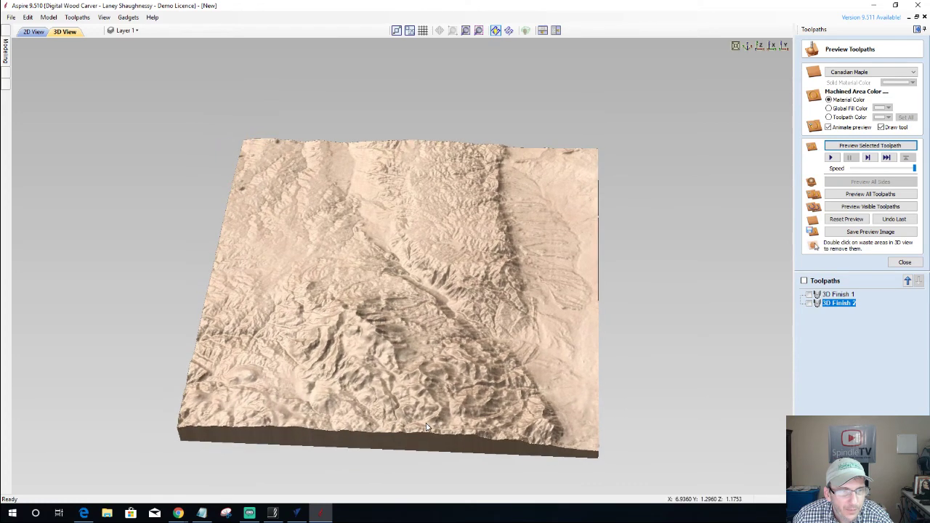
{"action": "scroll", "coordinate": [426, 428], "scroll_direction": "up", "scroll_amount": 2}
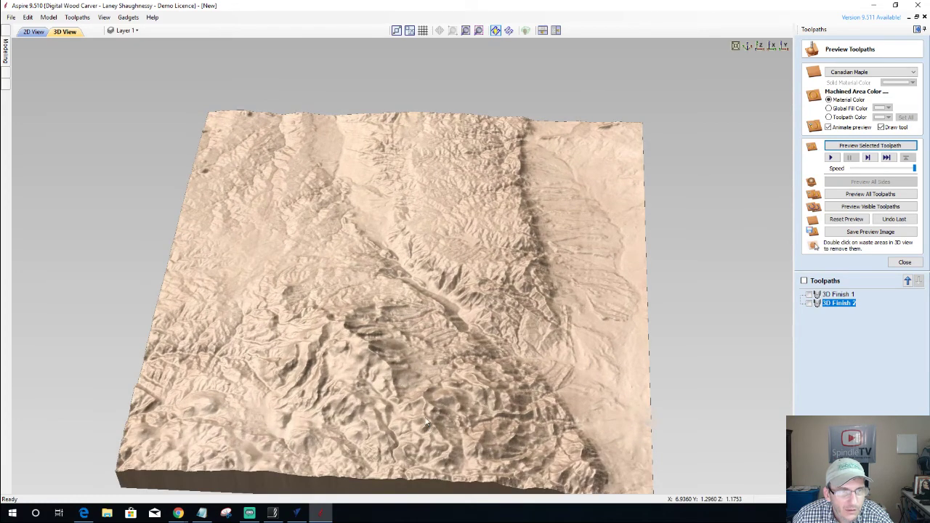
{"action": "scroll", "coordinate": [428, 422], "scroll_direction": "up", "scroll_amount": 4}
{"action": "left_click_drag", "start_coordinate": [439, 388], "coordinate": [442, 378]}
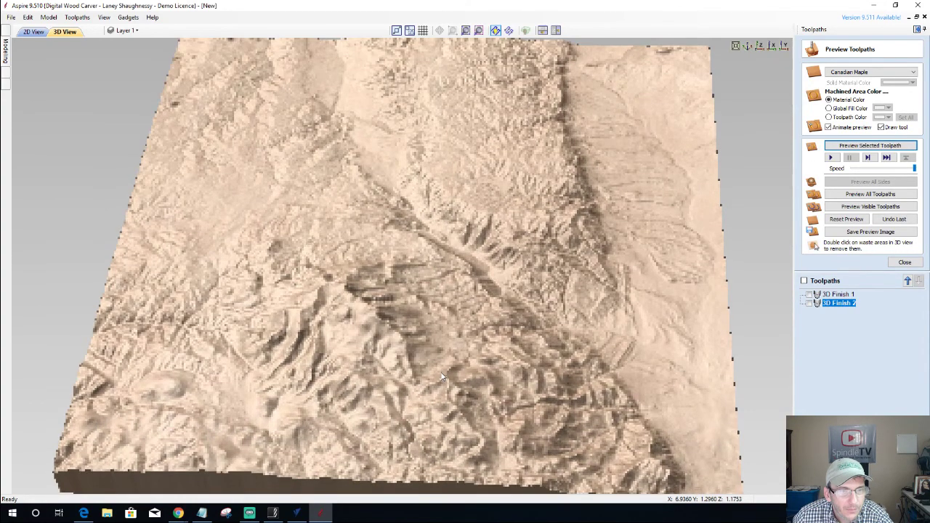
{"action": "scroll", "coordinate": [442, 376], "scroll_direction": "down", "scroll_amount": 2}
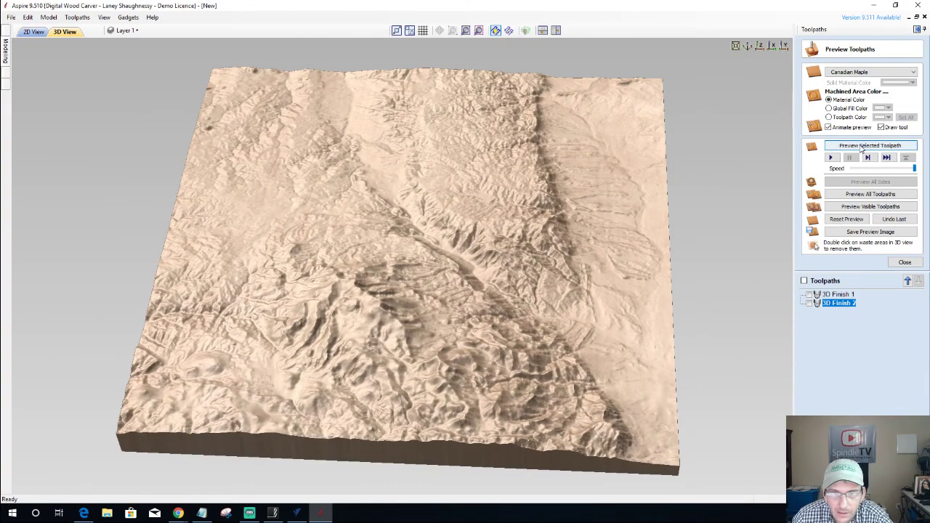
{"action": "left_click", "coordinate": [862, 148]}
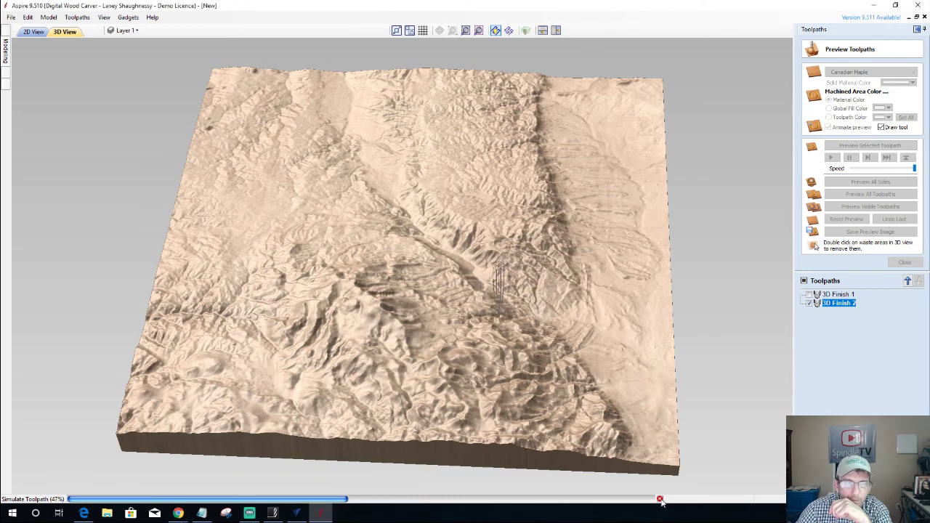
{"action": "left_click", "coordinate": [659, 499]}
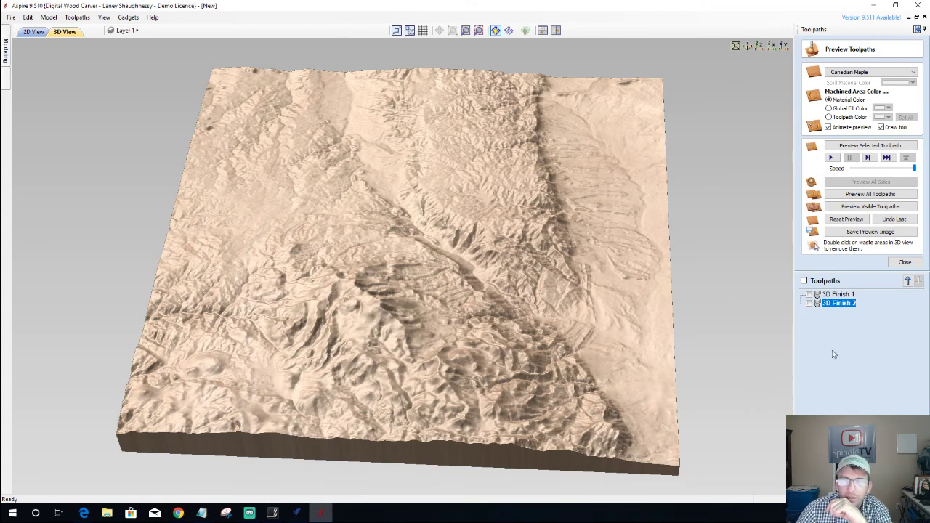
Close the toolpath preview, show the Toolpaths Summary with machining times, and hide 3D Finish 2.
{"action": "left_click", "coordinate": [911, 263]}
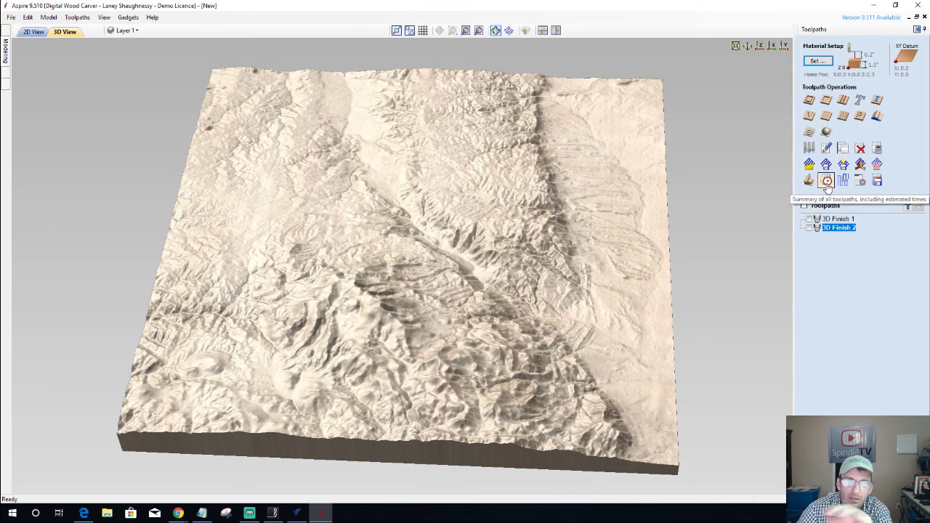
{"action": "left_click", "coordinate": [827, 181]}
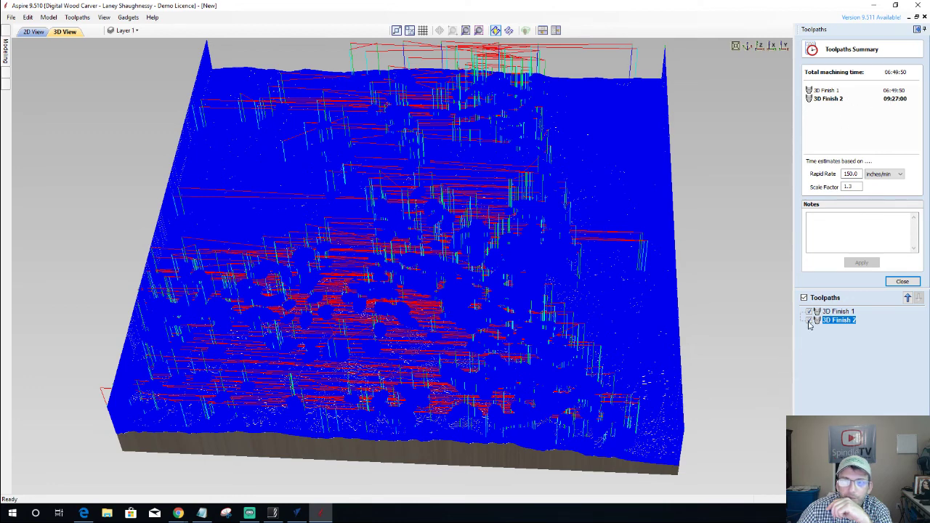
{"action": "left_click", "coordinate": [809, 320]}
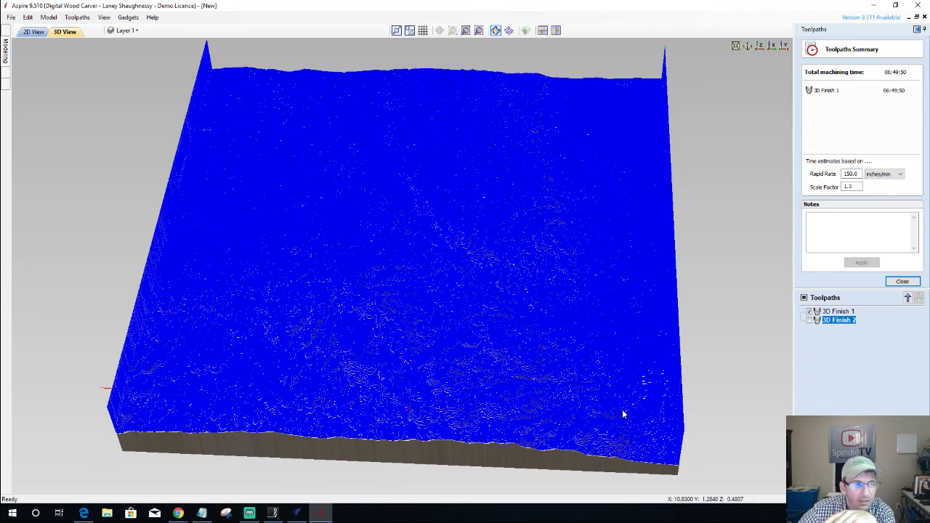
Rotate the terrain block so its front edge sits level, then select 3D Finish 1.
{"action": "left_click_drag", "start_coordinate": [550, 375], "coordinate": [550, 375]}
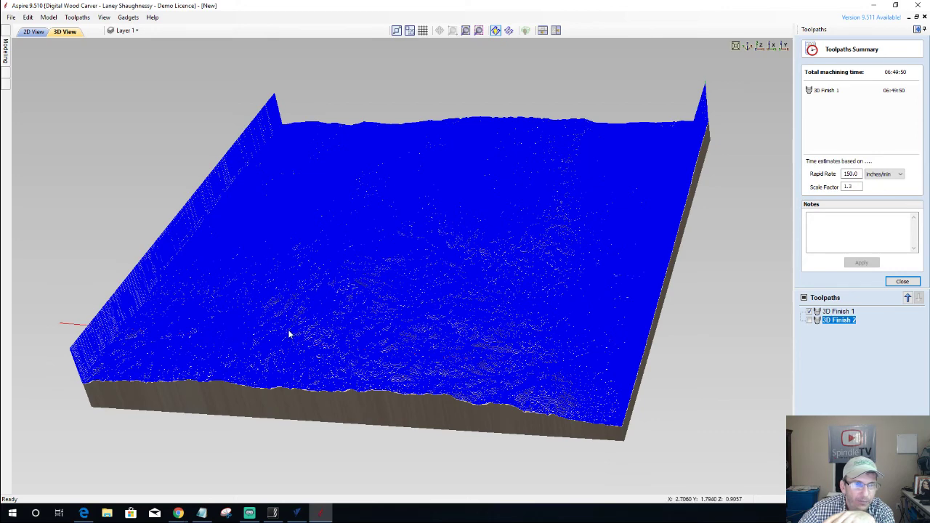
{"action": "left_click_drag", "start_coordinate": [290, 334], "coordinate": [349, 331]}
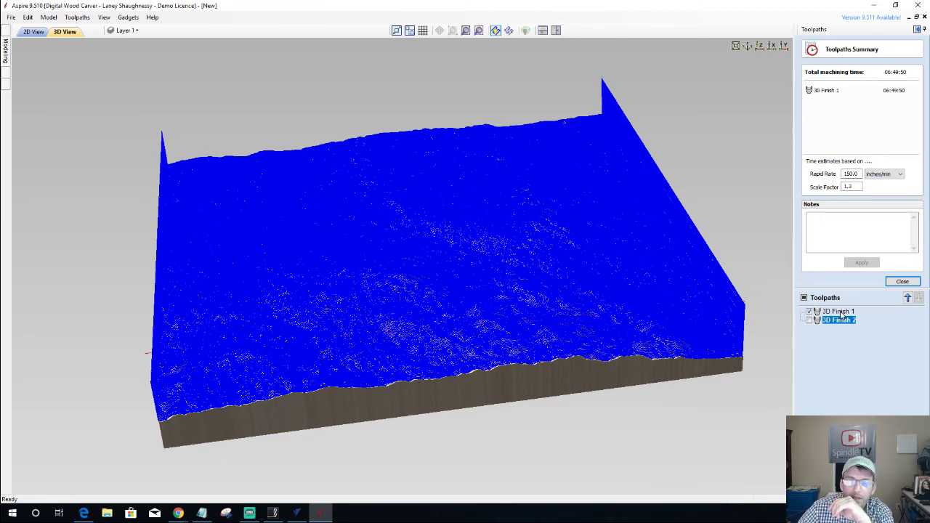
{"action": "mouse_move", "coordinate": [841, 313]}
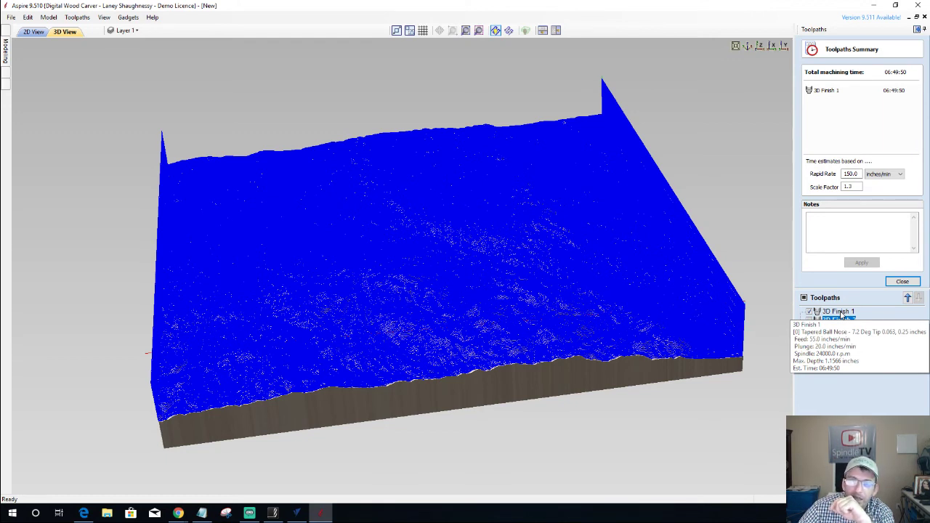
{"action": "left_click", "coordinate": [841, 312]}
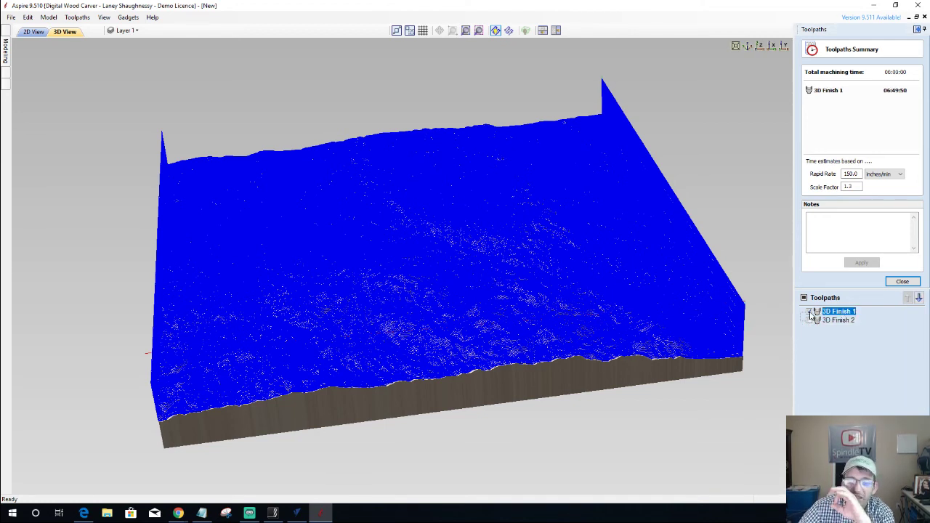
Hide 3D Finish 1 and display only 3D Finish 2, estimated at 09:27:00.
{"action": "left_click", "coordinate": [810, 312]}
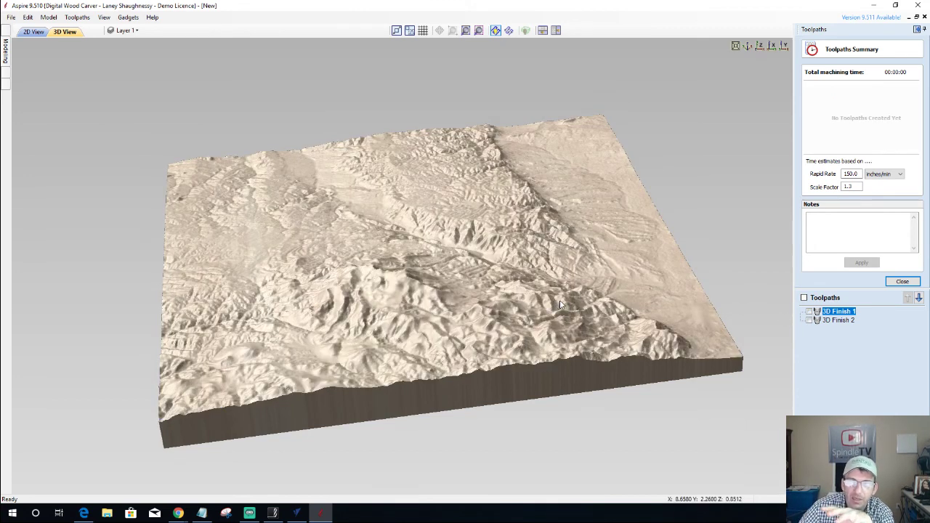
{"action": "left_click", "coordinate": [836, 321]}
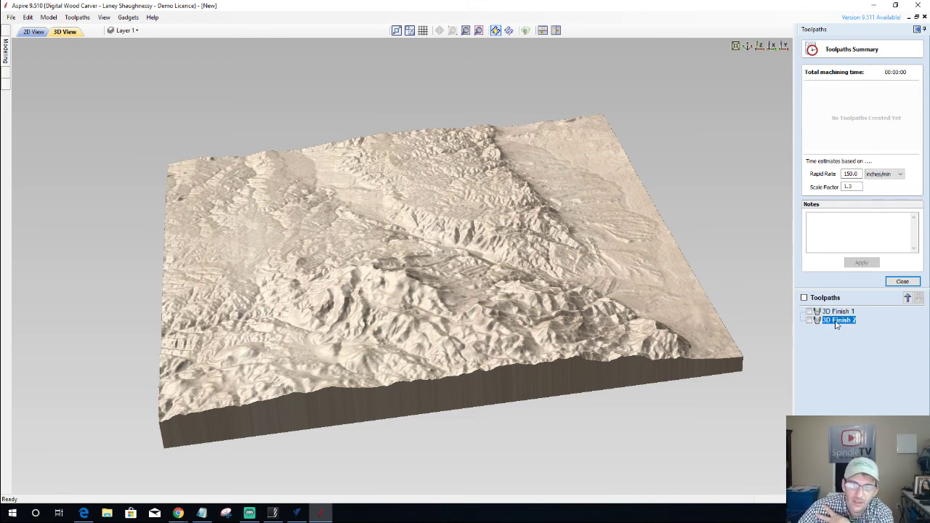
{"action": "mouse_move", "coordinate": [837, 326]}
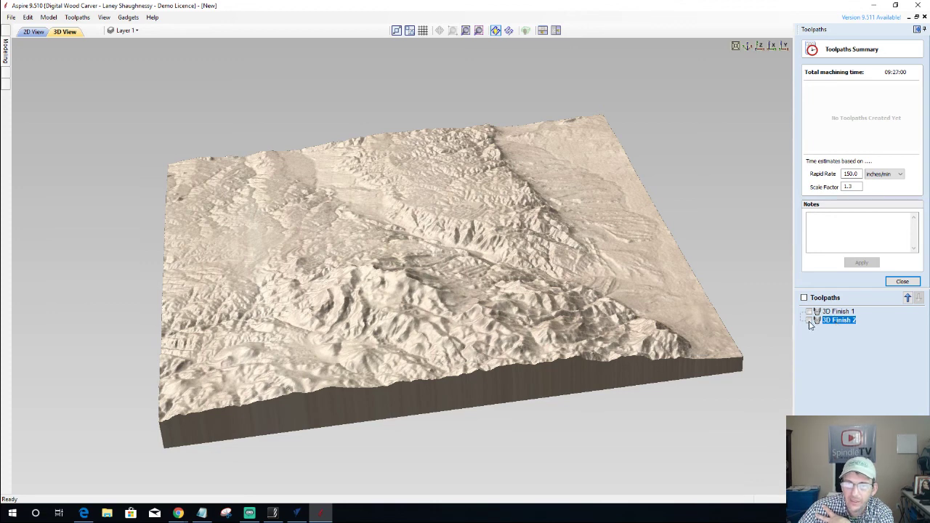
{"action": "left_click", "coordinate": [810, 321]}
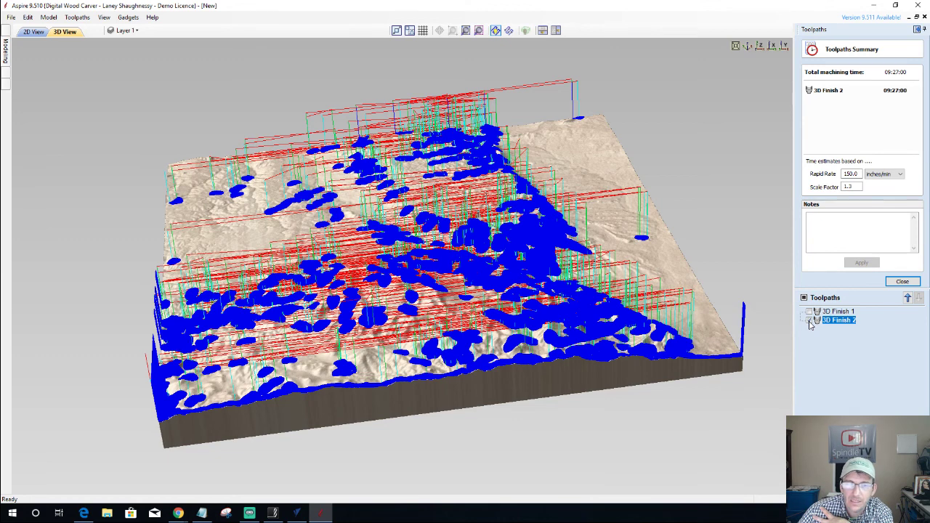
{"action": "left_click", "coordinate": [809, 321]}
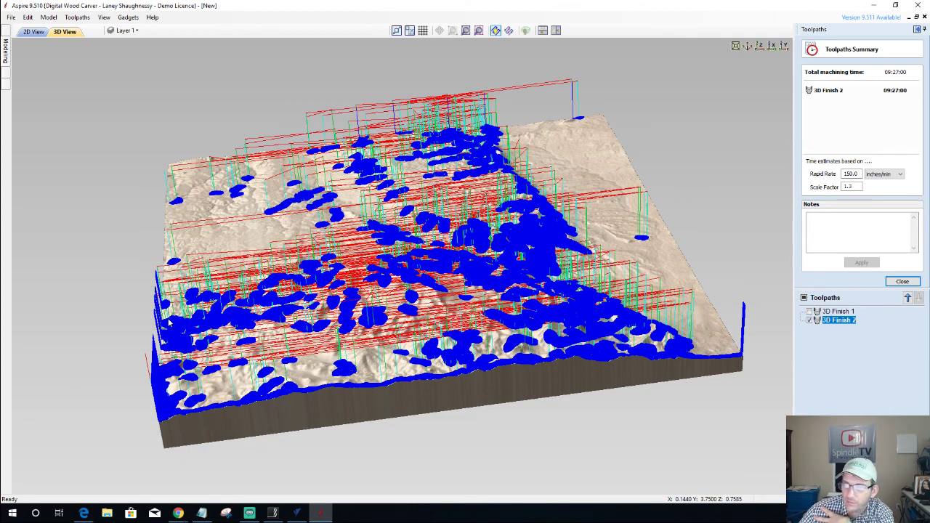
Close the machining time summary and hide the 3D Finish 2 preview to show the bare relief.
{"action": "left_click", "coordinate": [902, 282]}
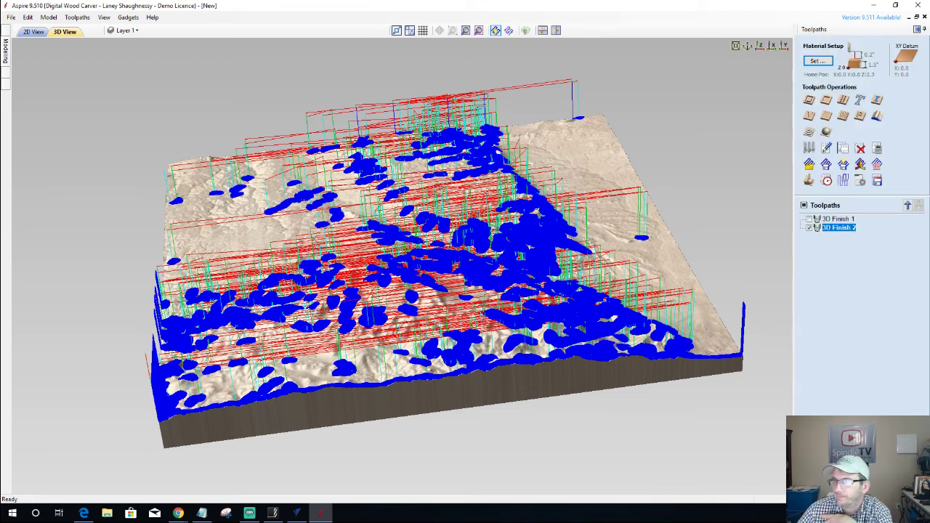
{"action": "key", "text": "alt+Tab"}
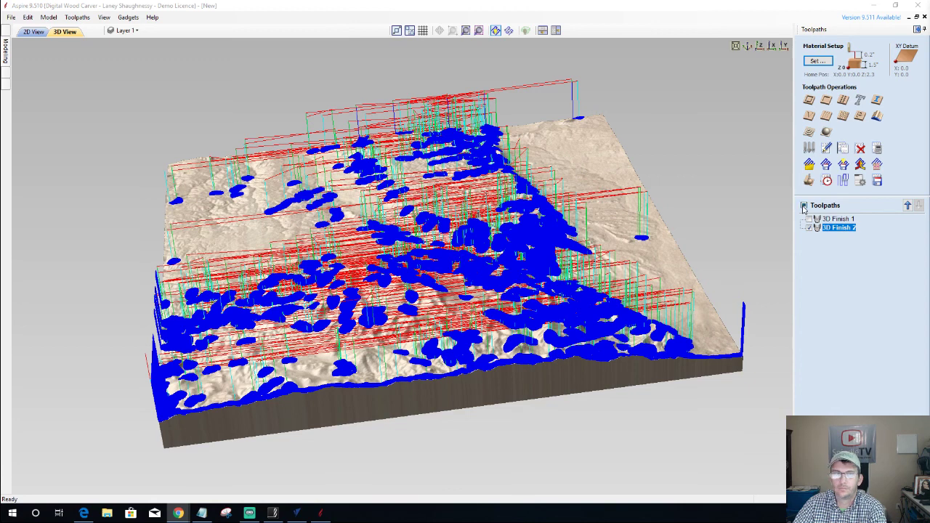
{"action": "left_click", "coordinate": [811, 230]}
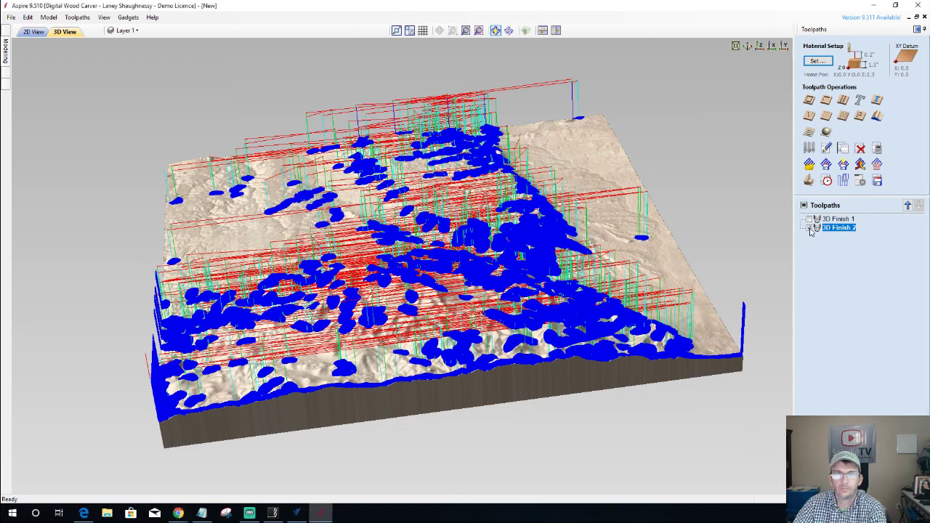
{"action": "left_click", "coordinate": [810, 228]}
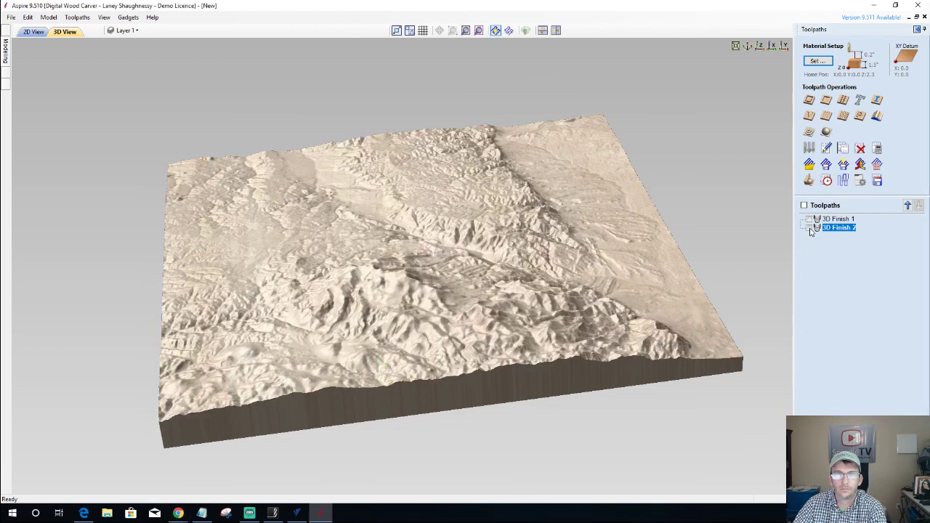
{"action": "left_click_drag", "start_coordinate": [480, 357], "coordinate": [477, 356]}
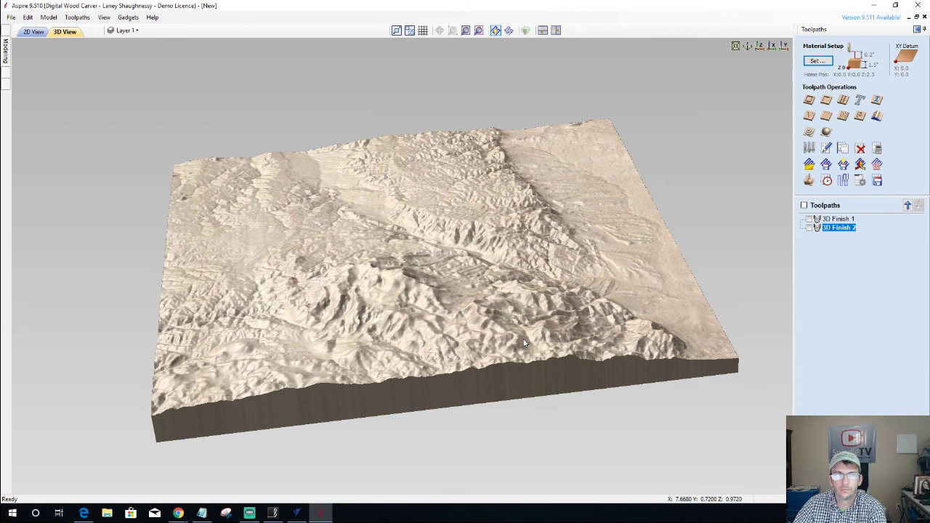
{"action": "scroll", "coordinate": [525, 344], "scroll_direction": "up", "scroll_amount": 2}
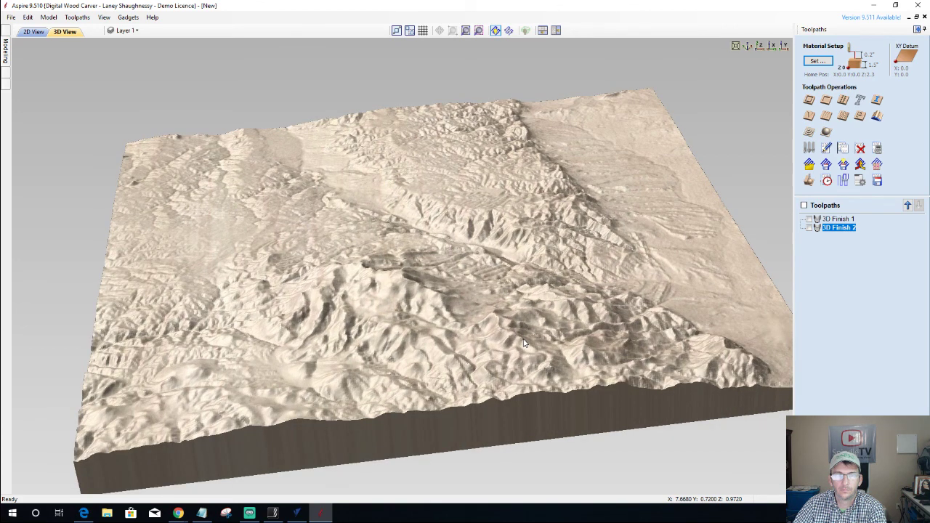
{"action": "scroll", "coordinate": [525, 344], "scroll_direction": "down", "scroll_amount": 2}
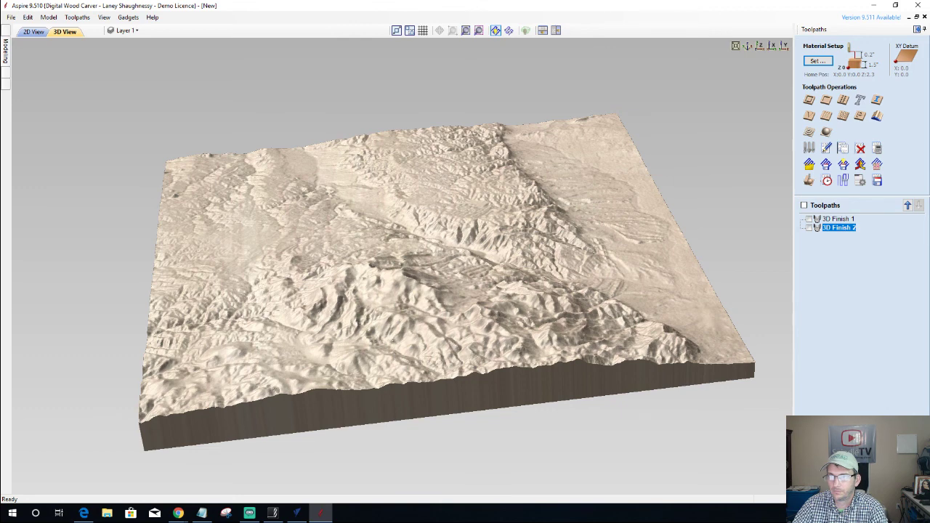
{"action": "key", "text": "alt+Tab"}
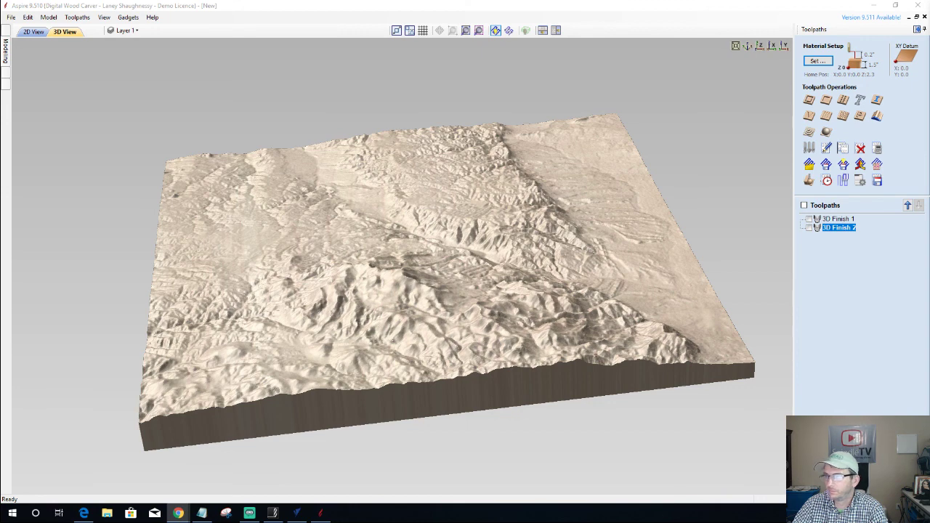
{"action": "key", "text": "alt+Tab"}
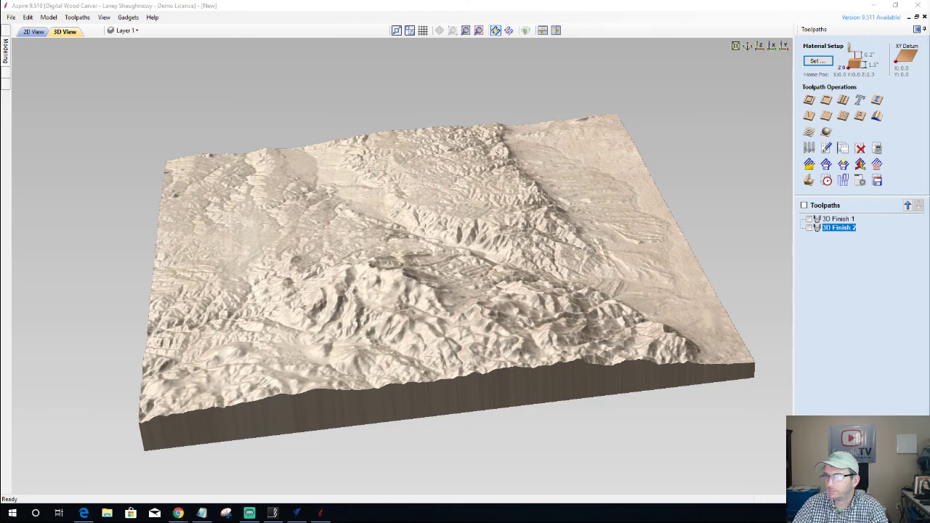